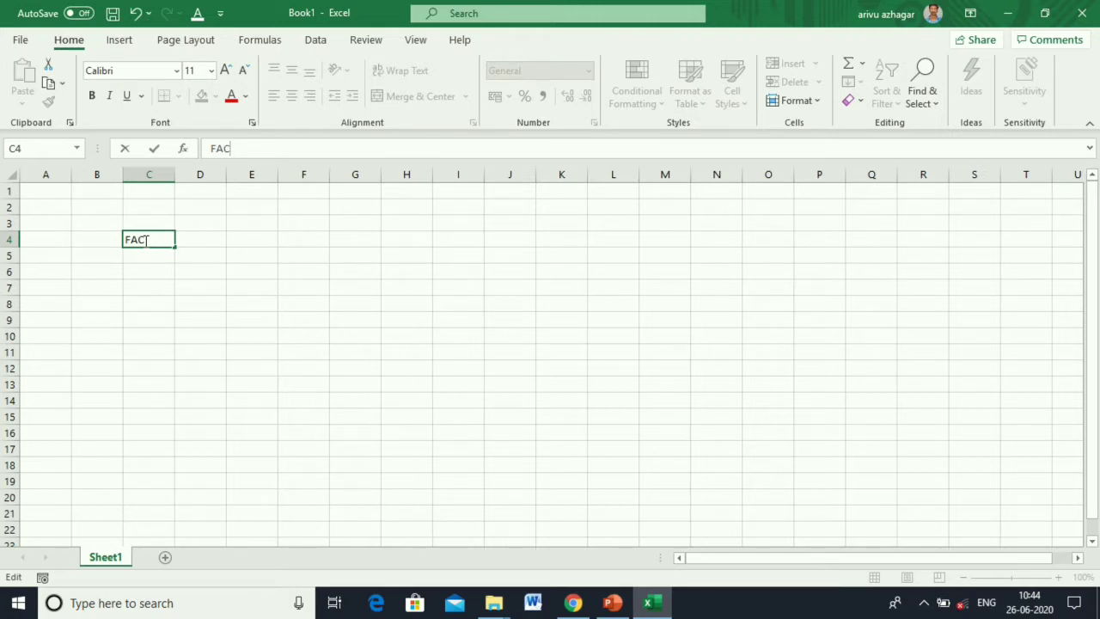
Enter FATHER in C4 and MOTHER in C5.
key("BackSpace")
type("THER")
key("Return")
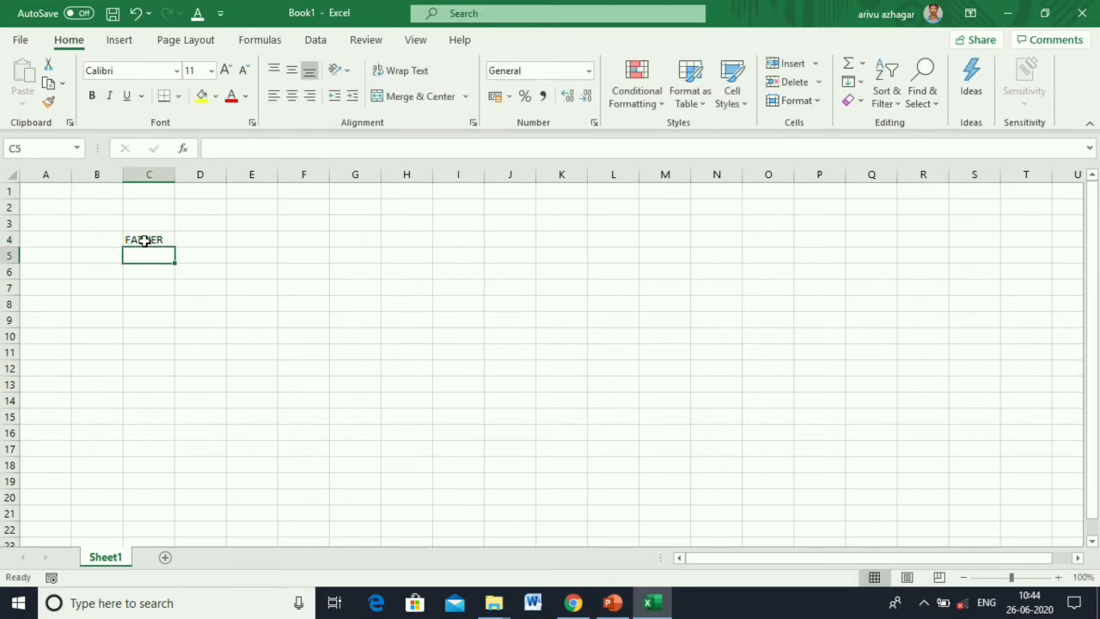
type("MOTHER")
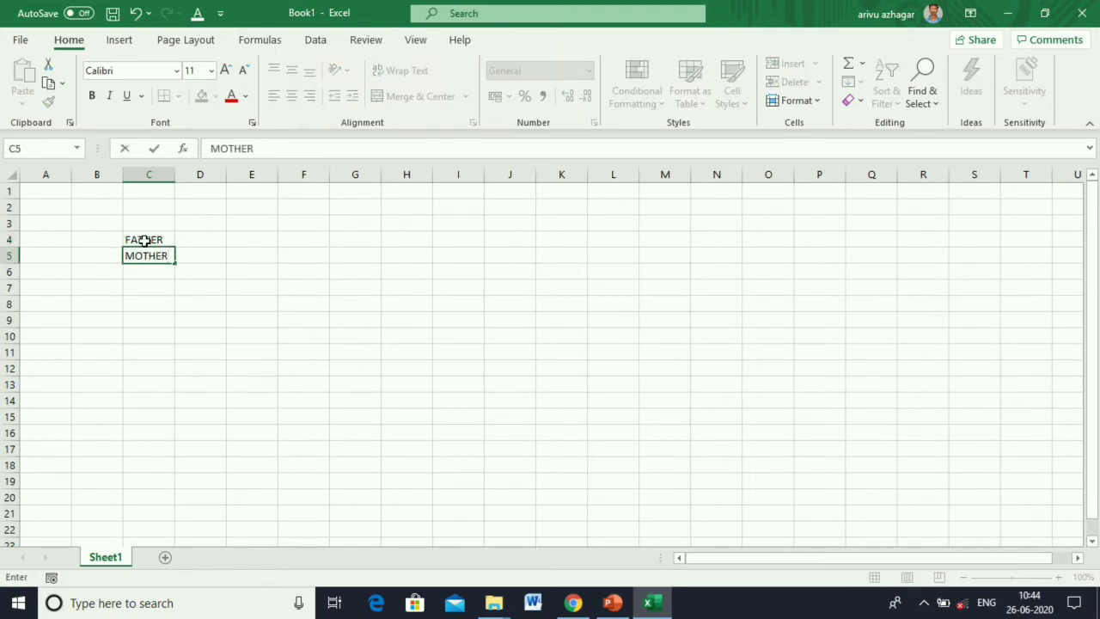
key("Return")
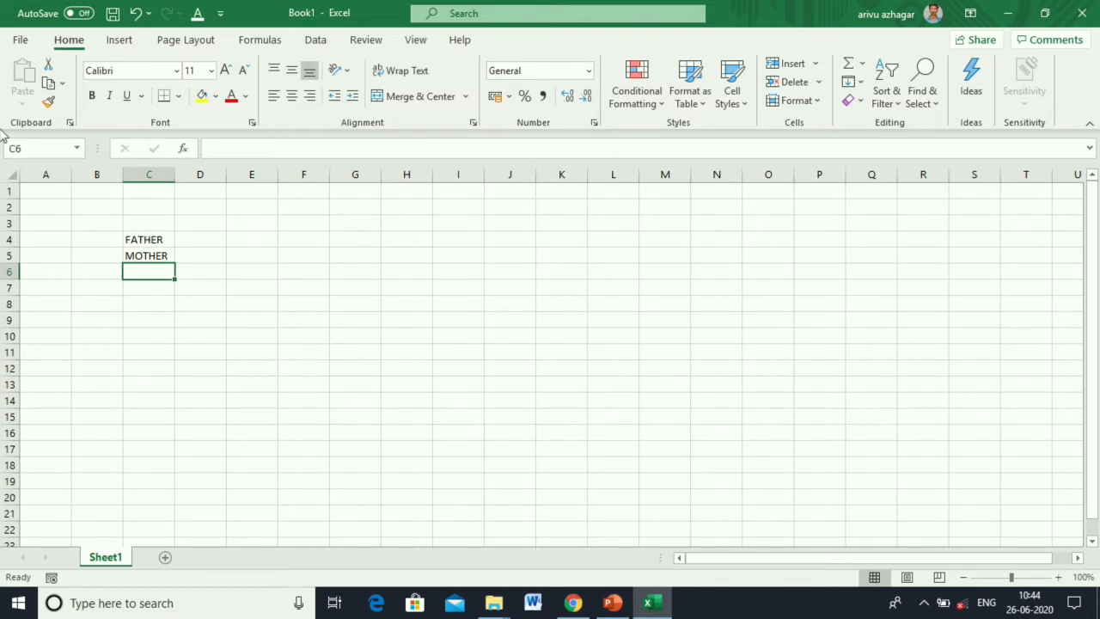
Delete the FATHER and MOTHER entries so C4:C5 are empty again.
left_click(143, 255)
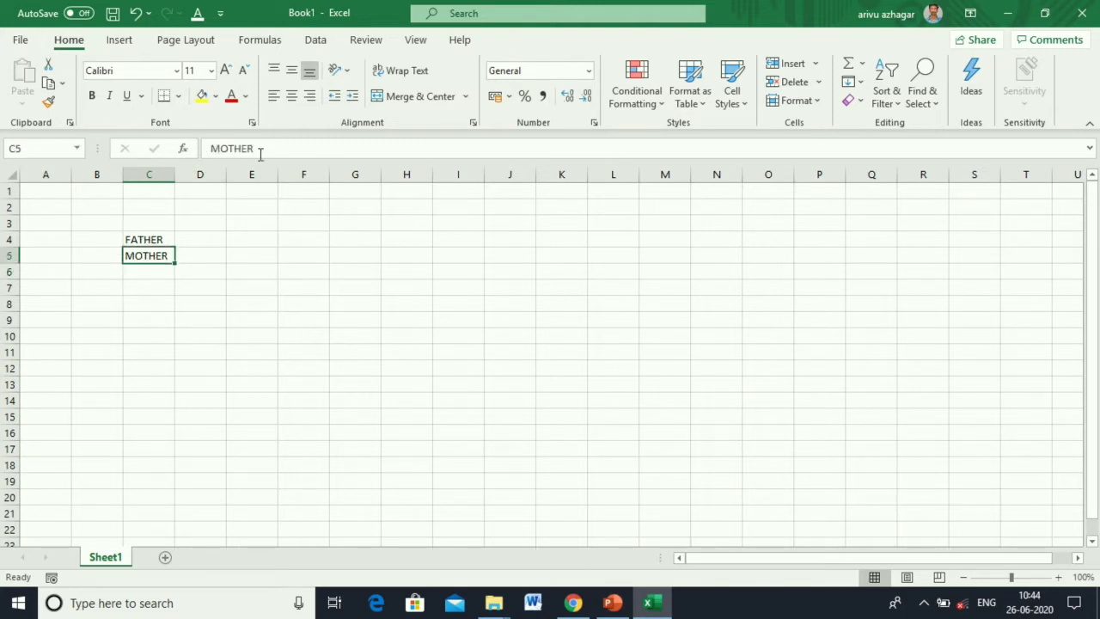
left_click_drag(260, 153, 205, 148)
left_click(221, 283)
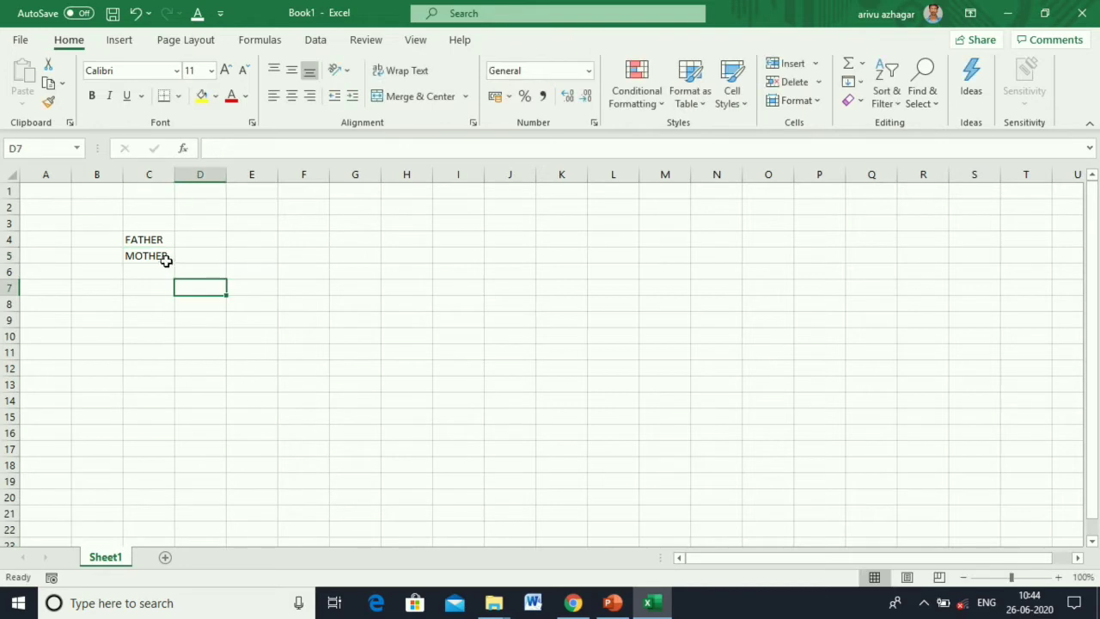
left_click_drag(148, 241, 153, 256)
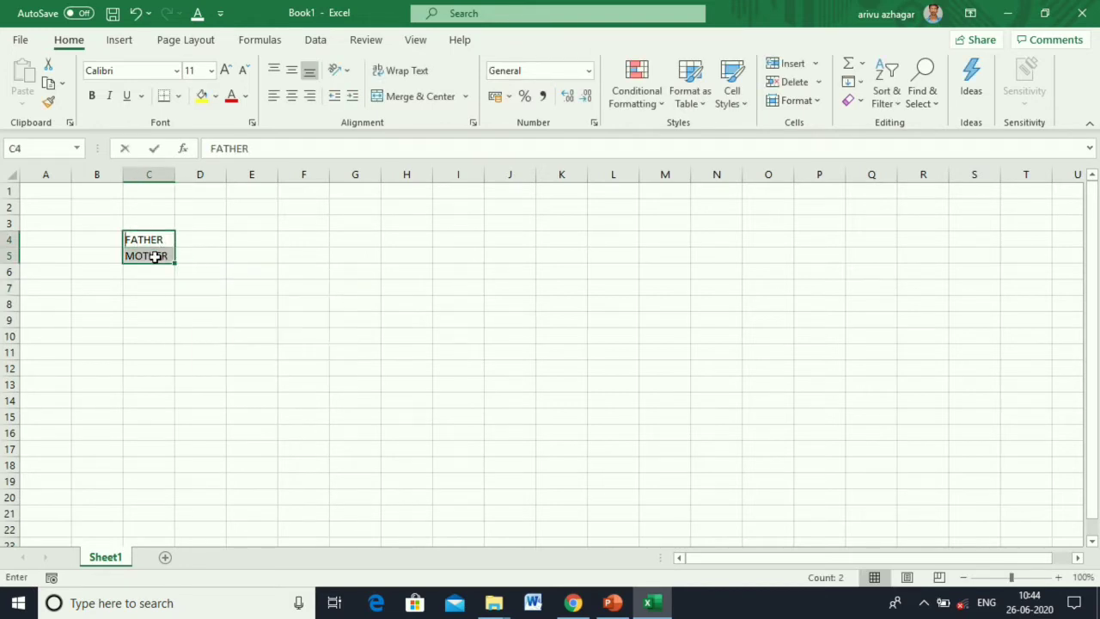
key("BackSpace")
left_click(177, 269)
left_click(157, 255)
key("Delete")
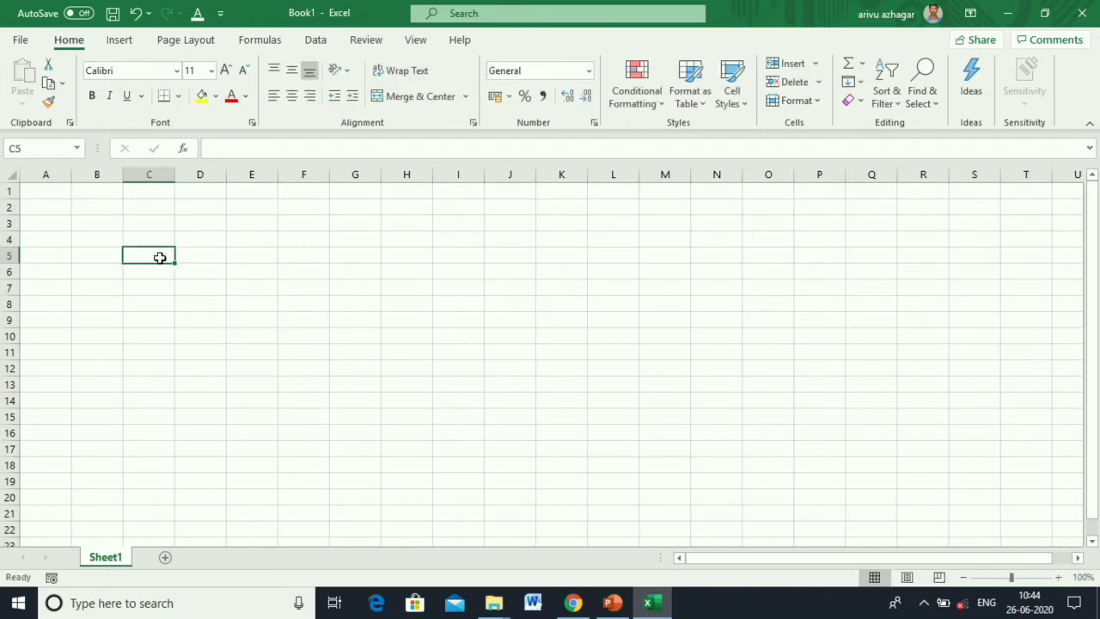
Enter the headings S.NO, REGISTER NO and NAME in A1:C1.
left_click(56, 195)
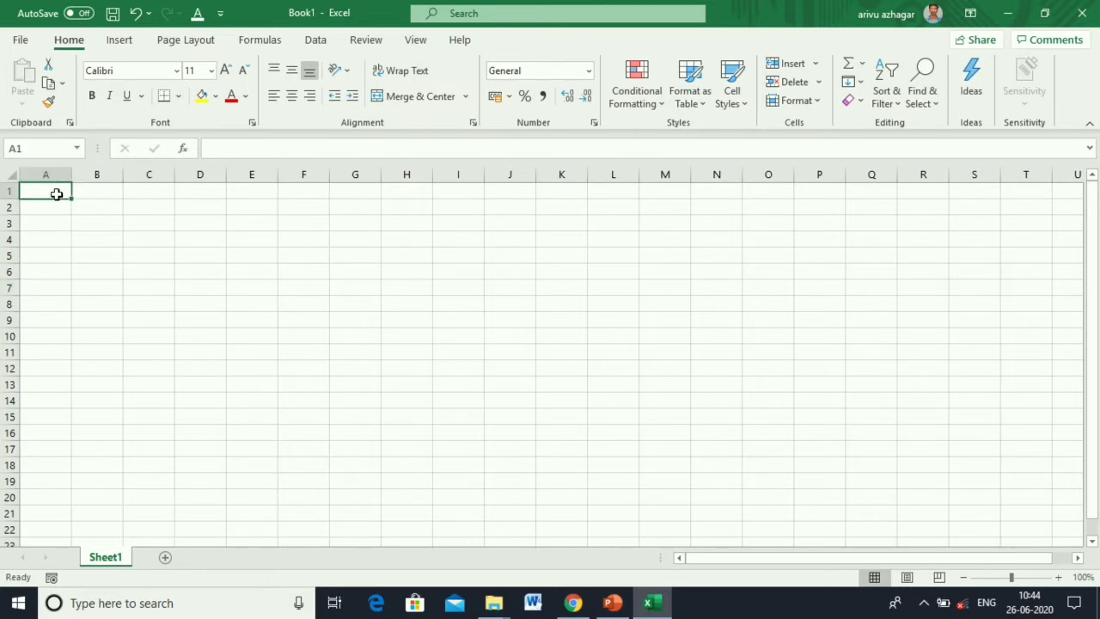
type("S.NO")
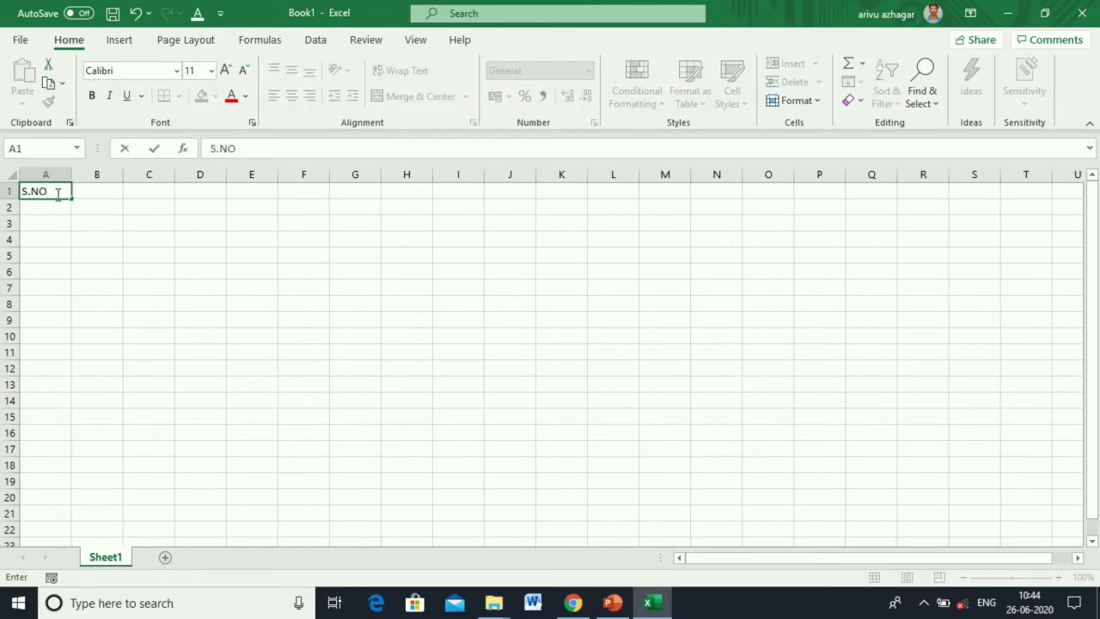
key("Tab")
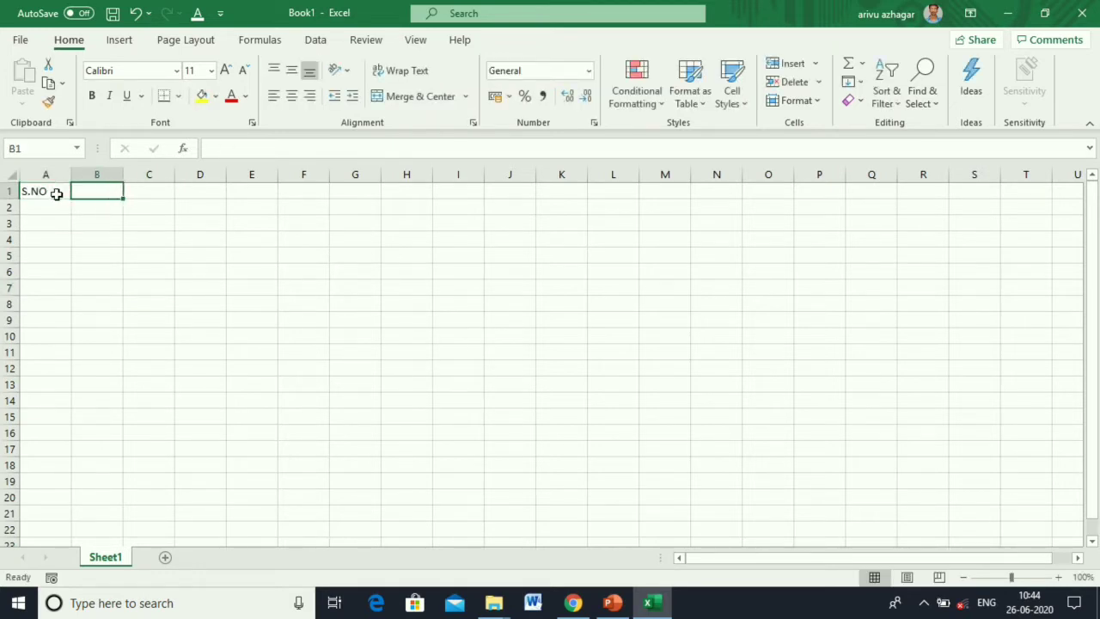
type("REGISTER")
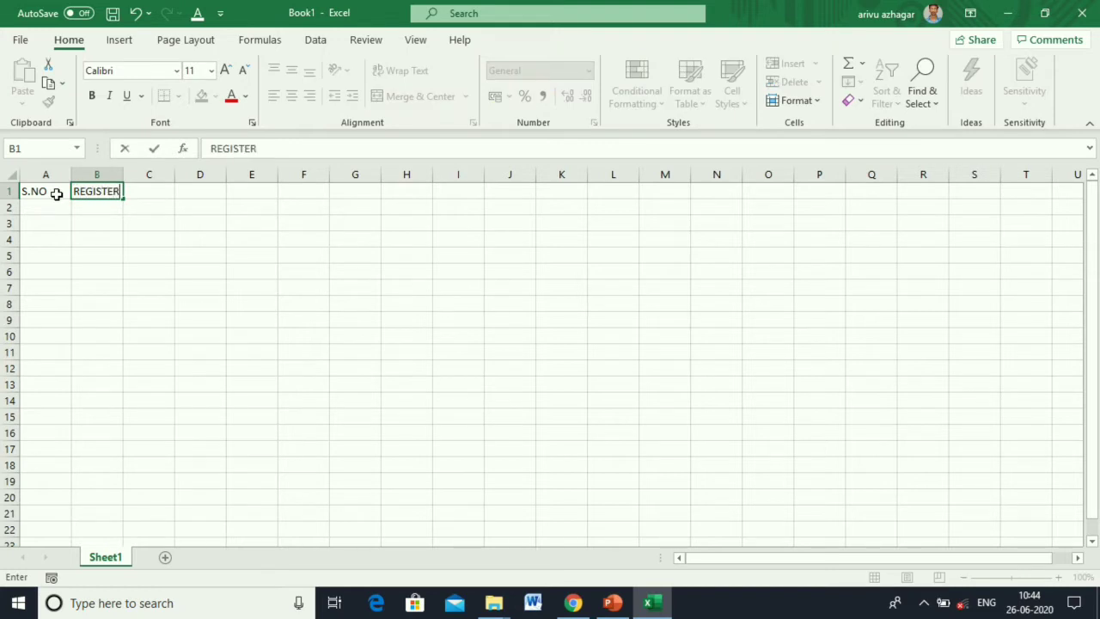
type(" NO")
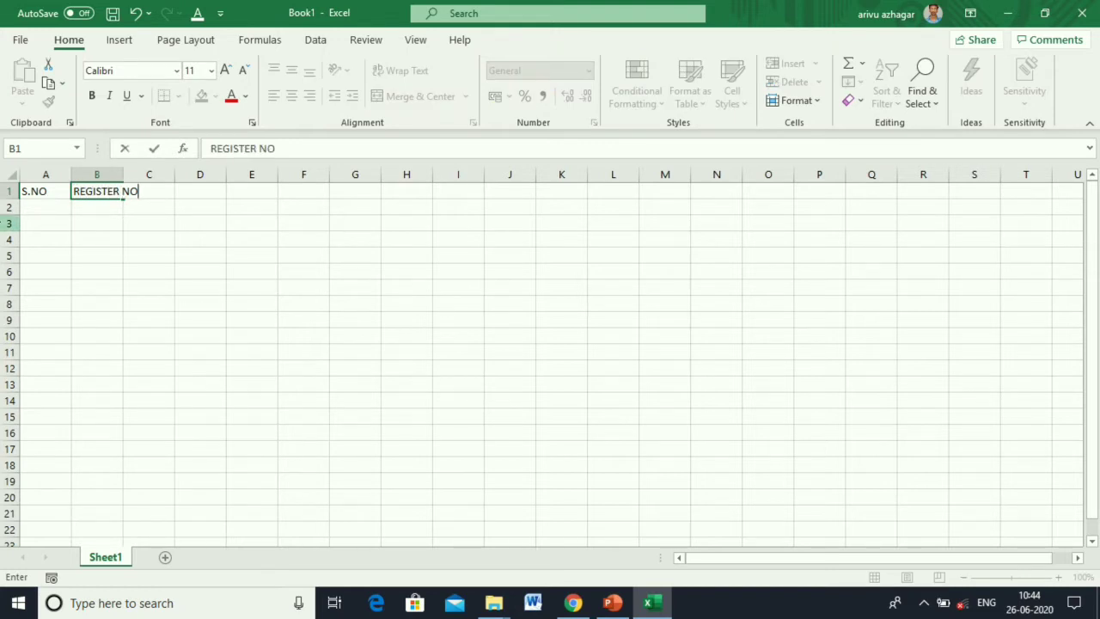
key("Tab")
type("NAME")
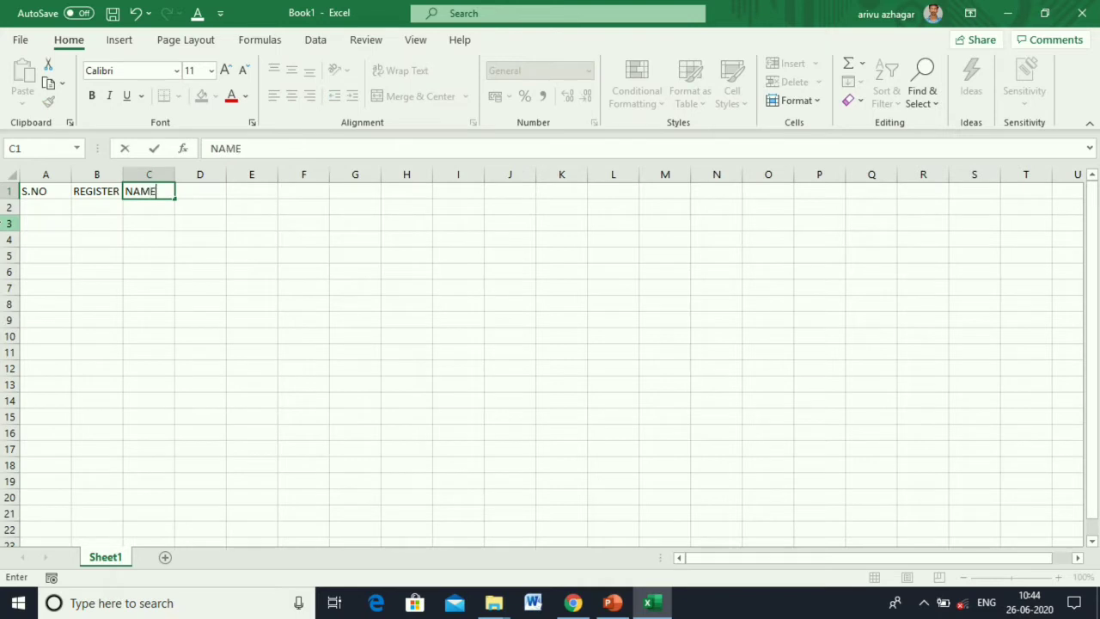
key("Tab")
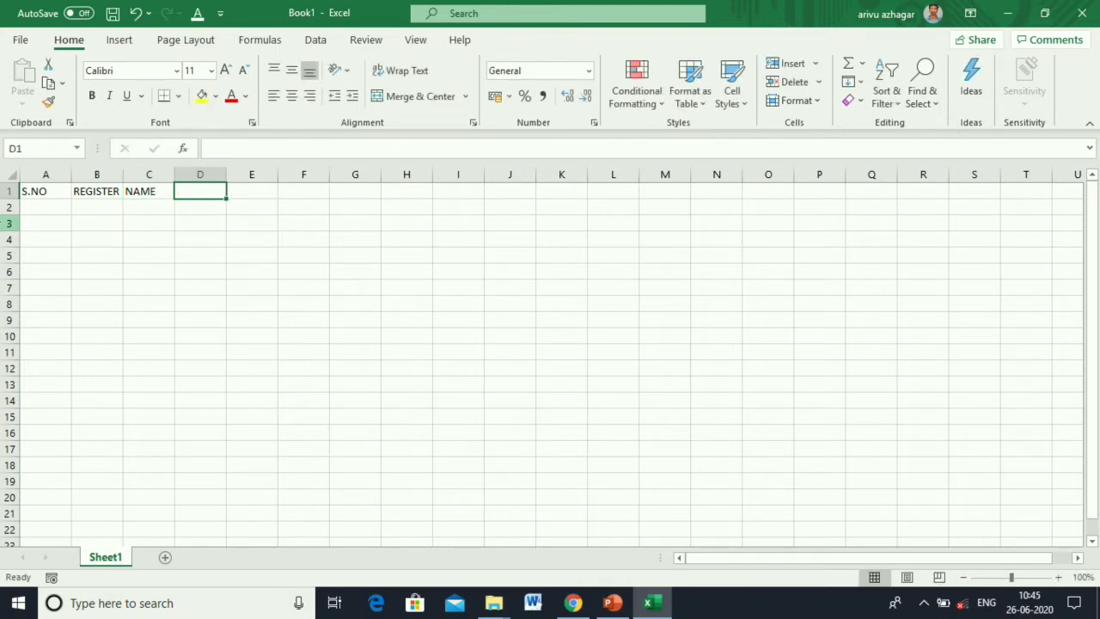
Add the subject headings ENGLISH, MATHS, PHYSICS and CHEMISTRY in D1:G1.
type("ENG")
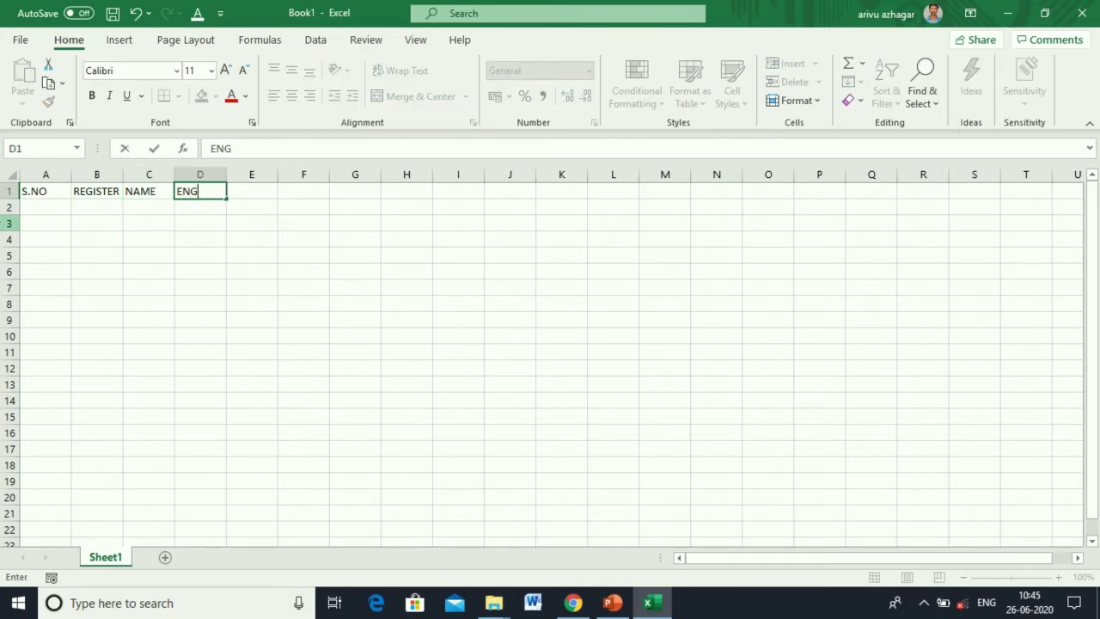
type("LISH")
key("Tab")
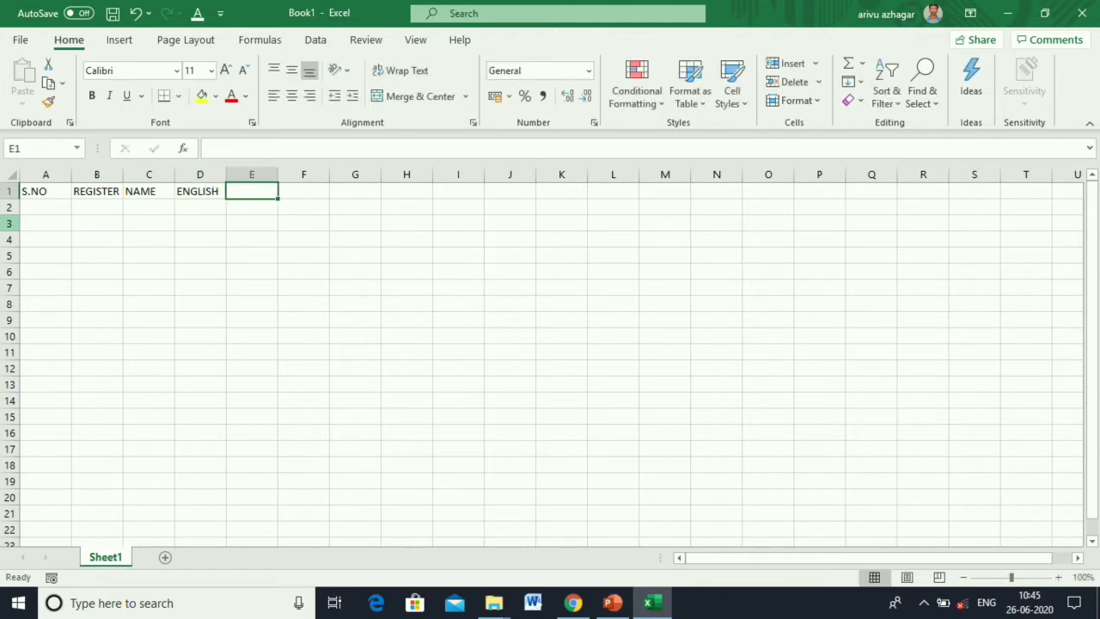
type("MATHS")
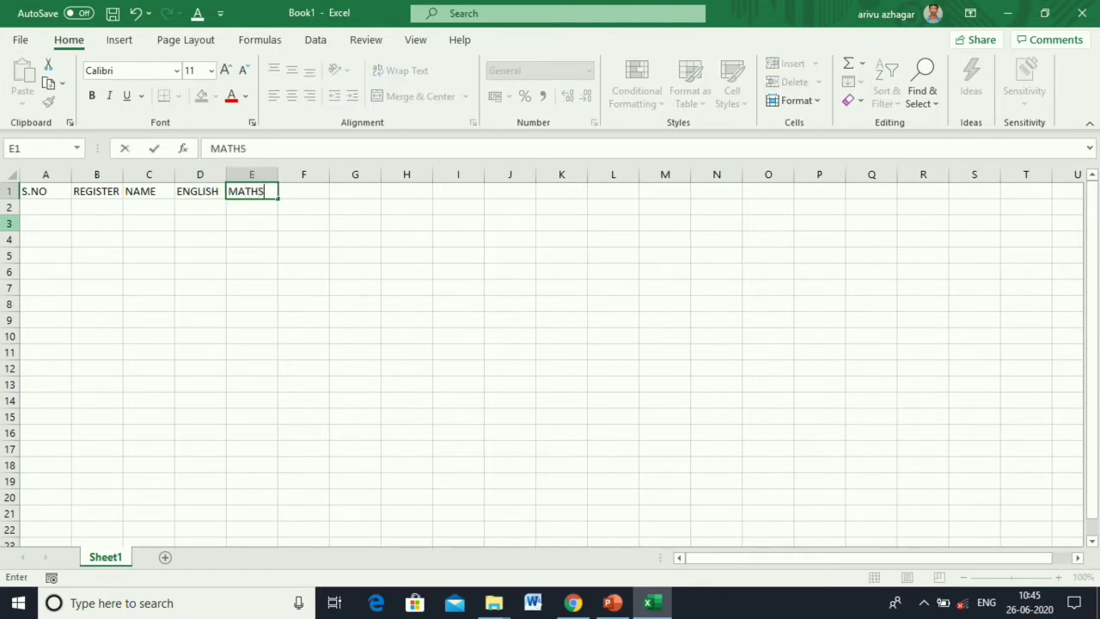
key("Tab")
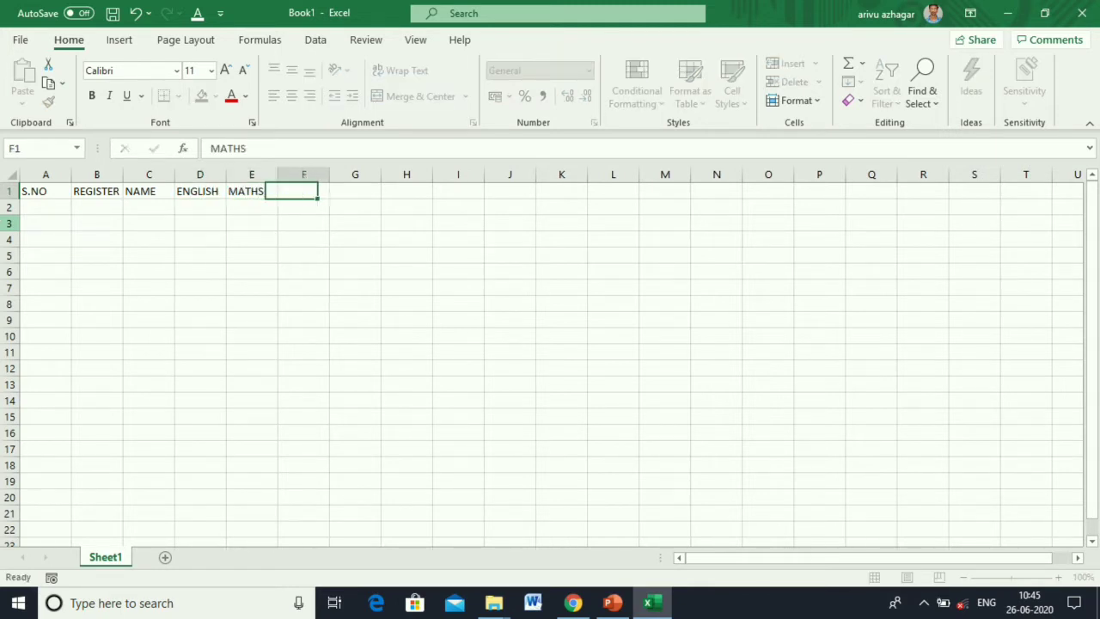
type("P")
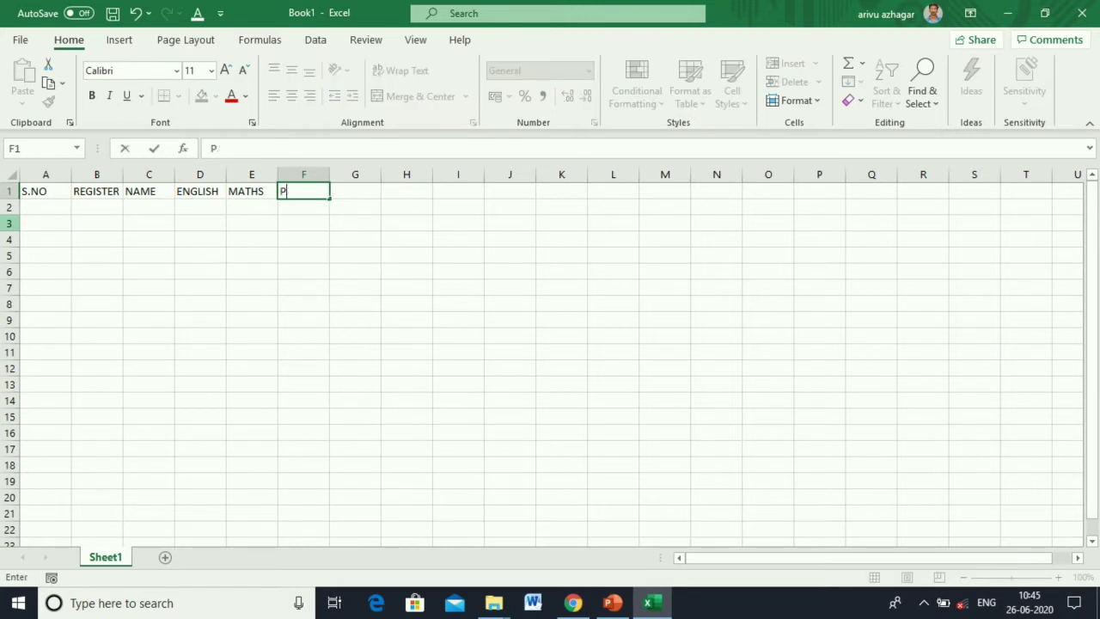
type("AYSICS")
key("Tab")
type("CHE")
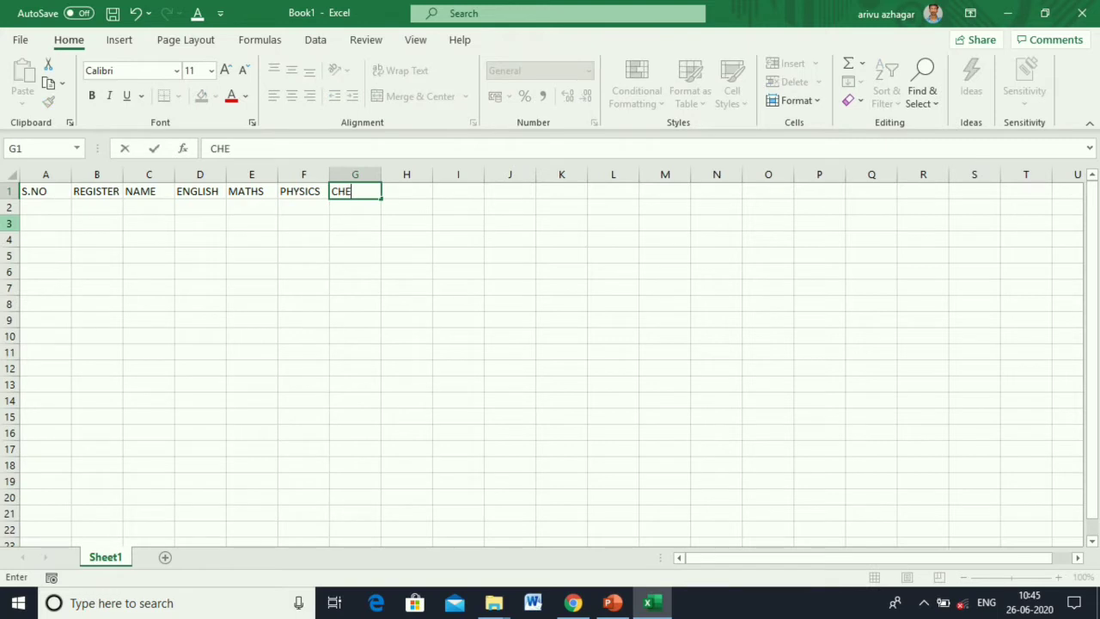
type("MISTRY")
left_click(148, 308)
left_click(32, 209)
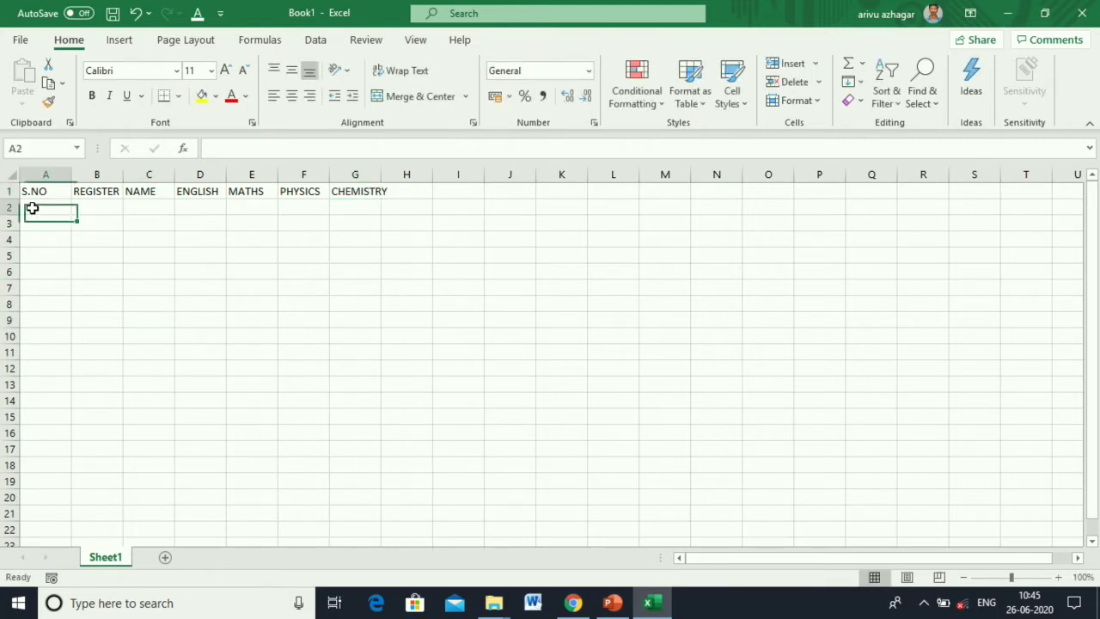
Enter serial number 1, the first register number and the student's name in A2:C2.
type("1")
key("Return")
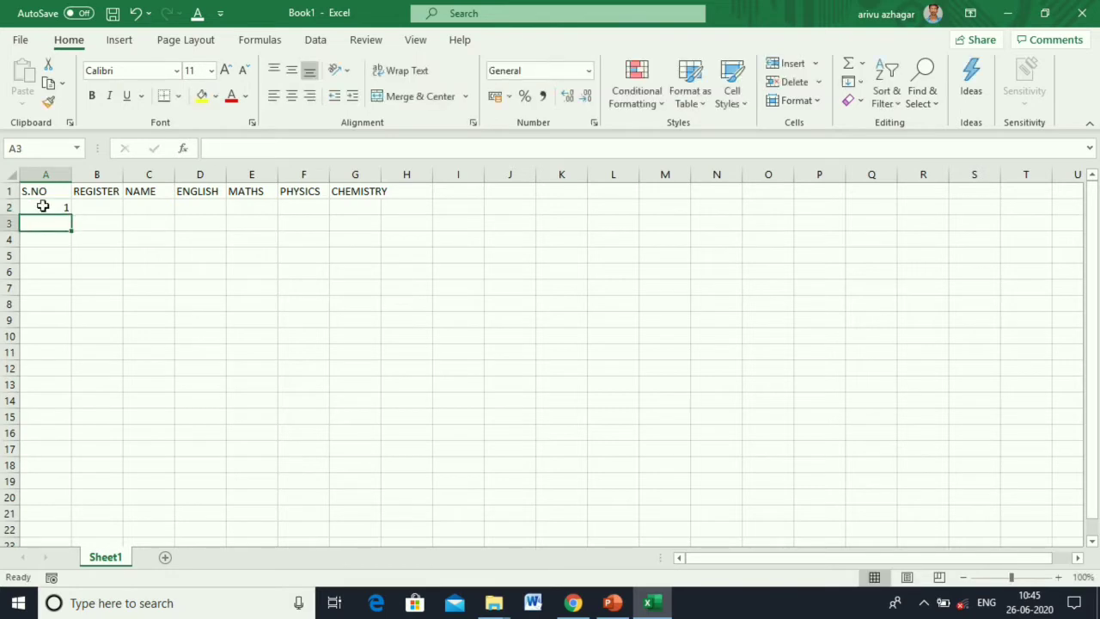
left_click(42, 206)
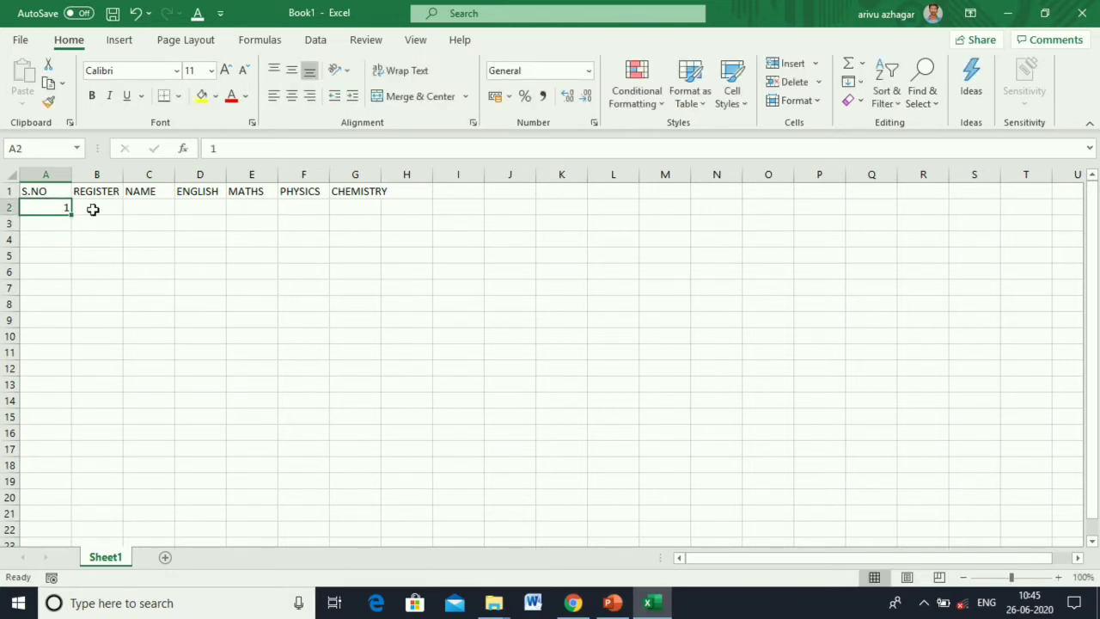
left_click(97, 208)
type("X")
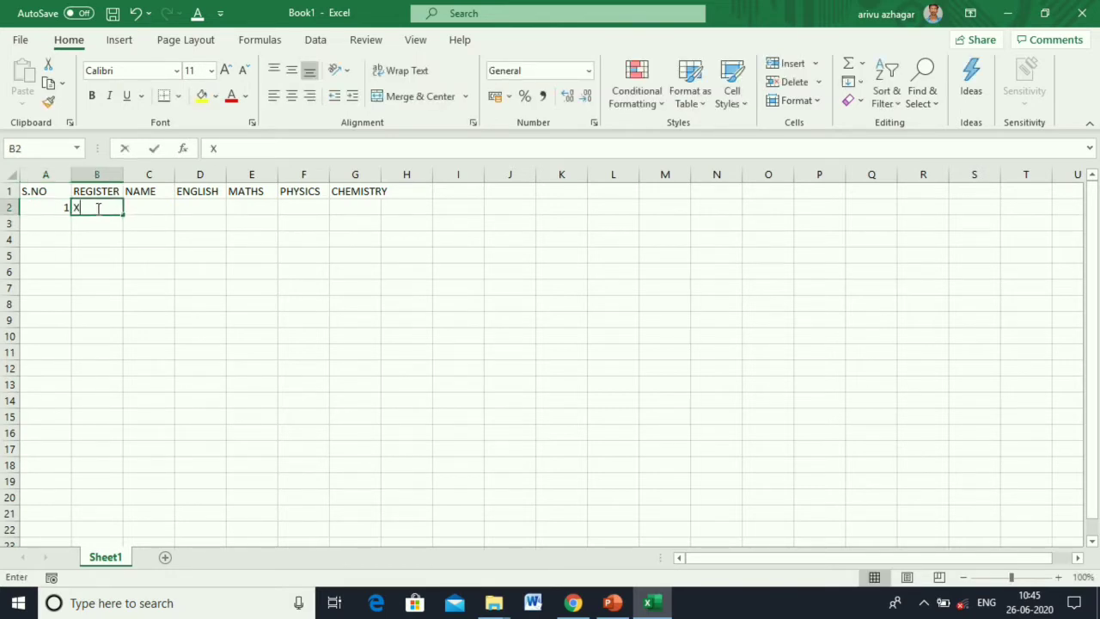
type("XX001")
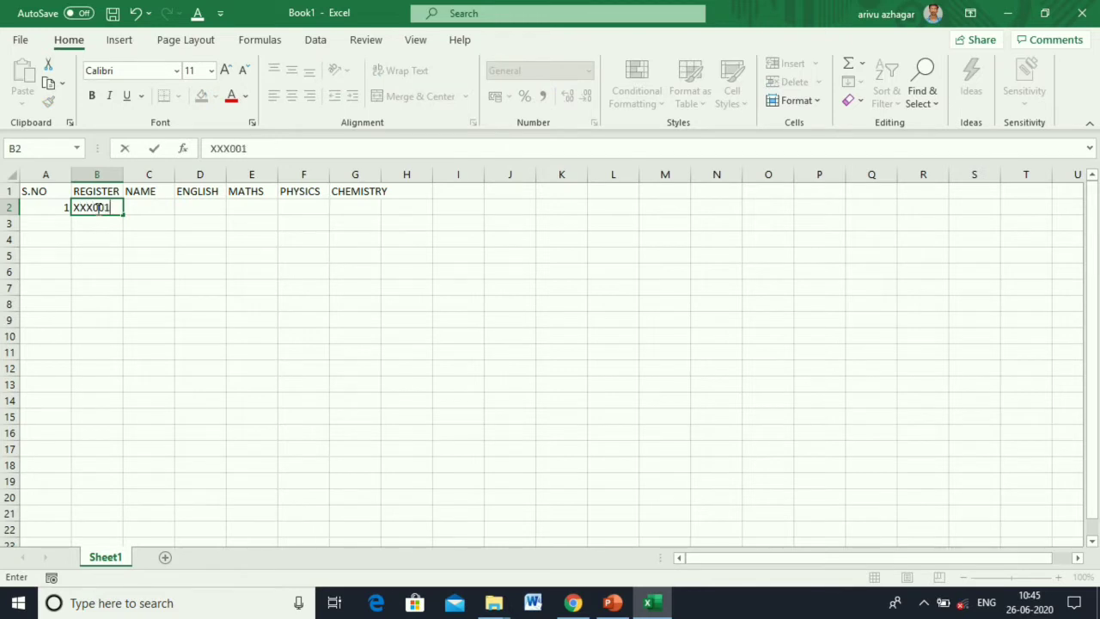
left_click(144, 207)
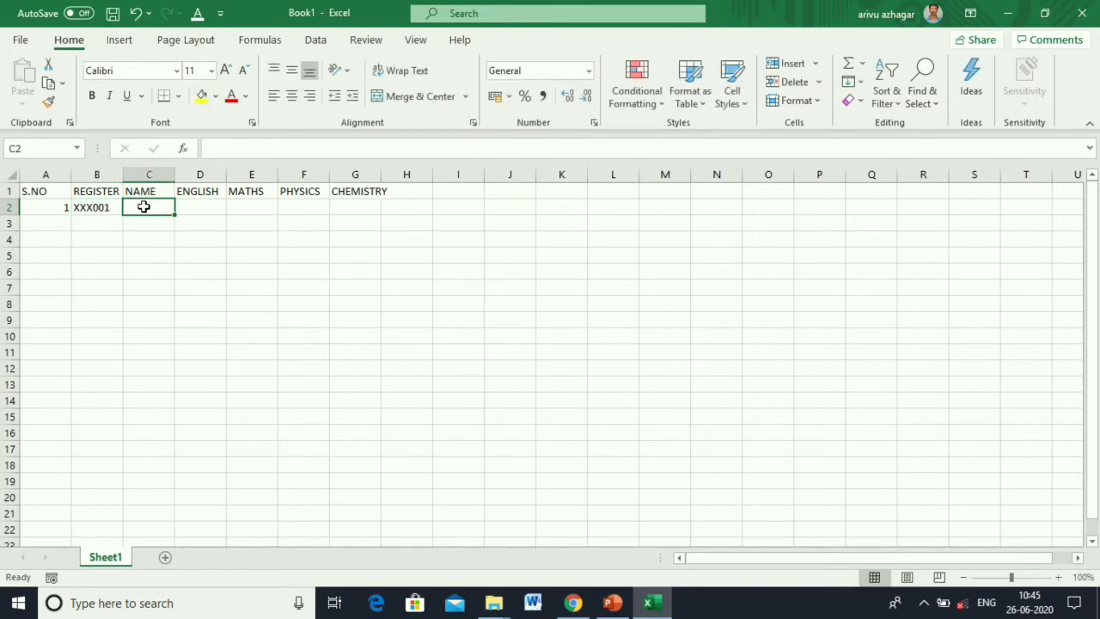
type("ALLE")
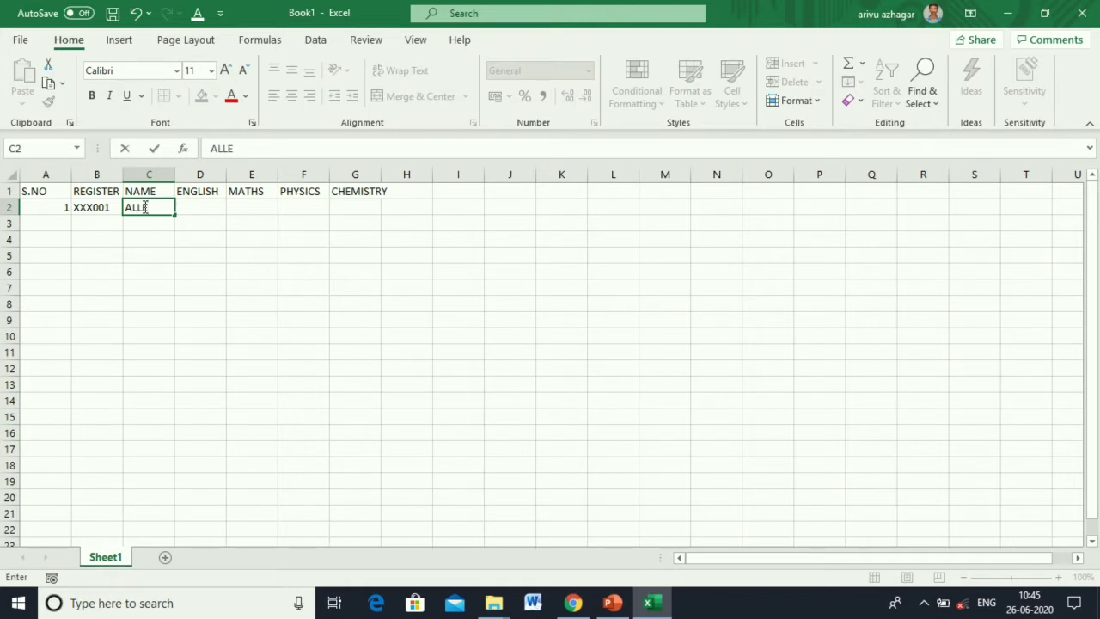
type("N")
left_click(207, 203)
Enter the first student's marks 92, 90, 93 and 96 in D2:G2.
type("92")
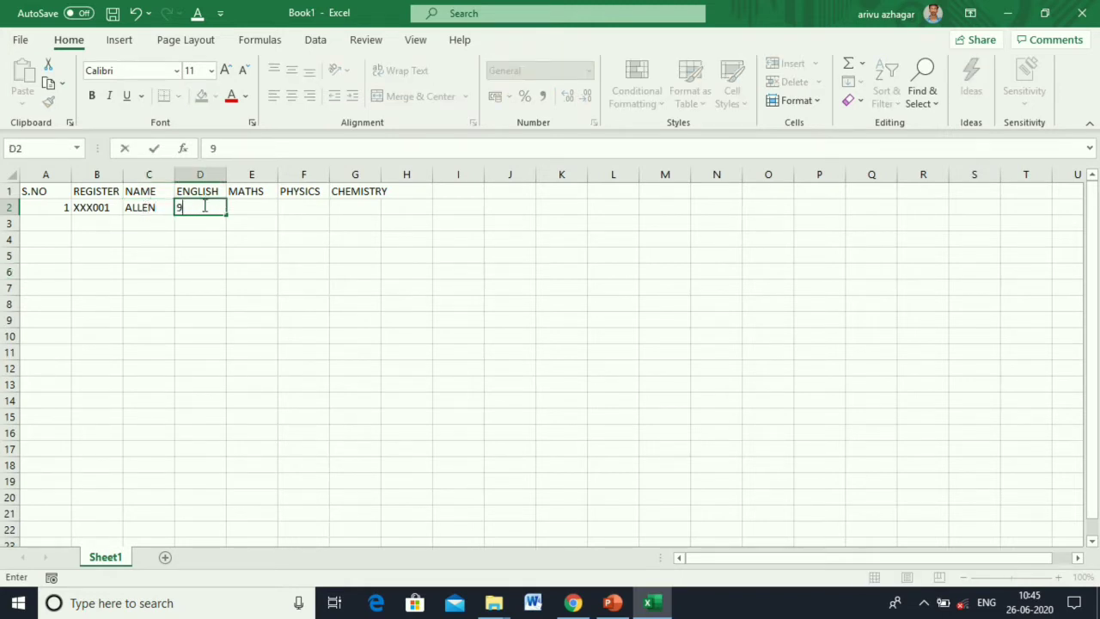
key("Return")
key("Up")
key("Right")
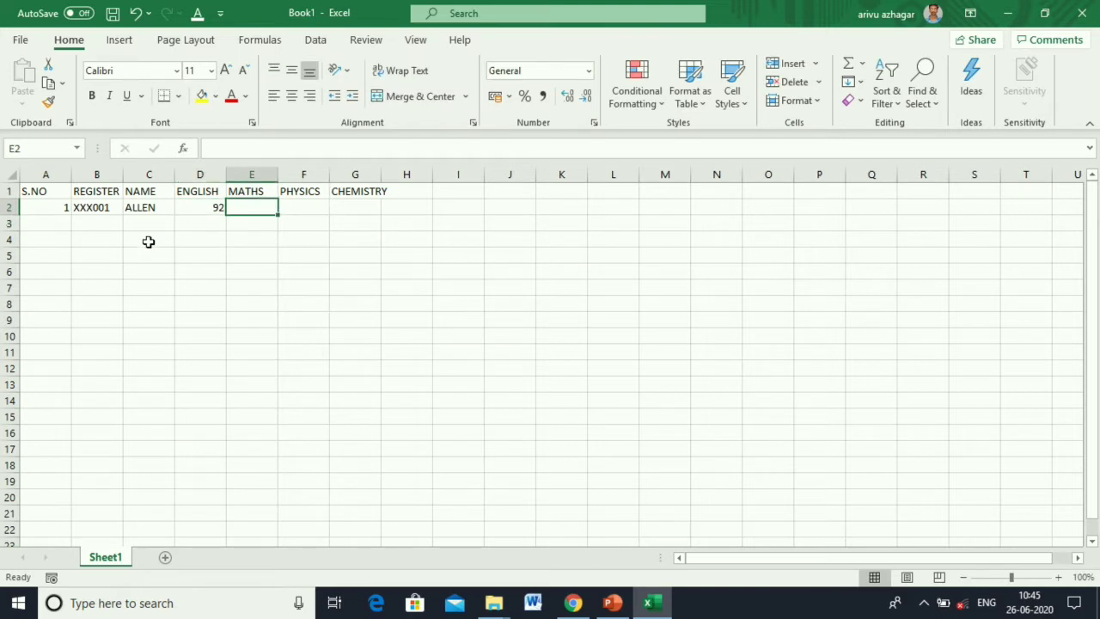
type("90")
key("Tab")
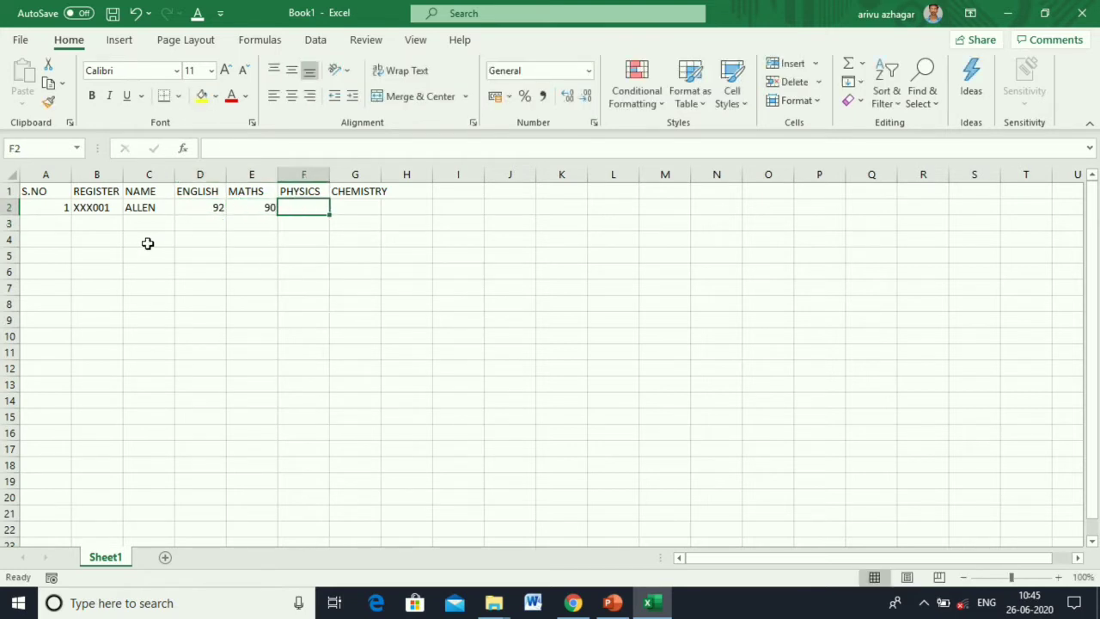
type("93")
key("Tab")
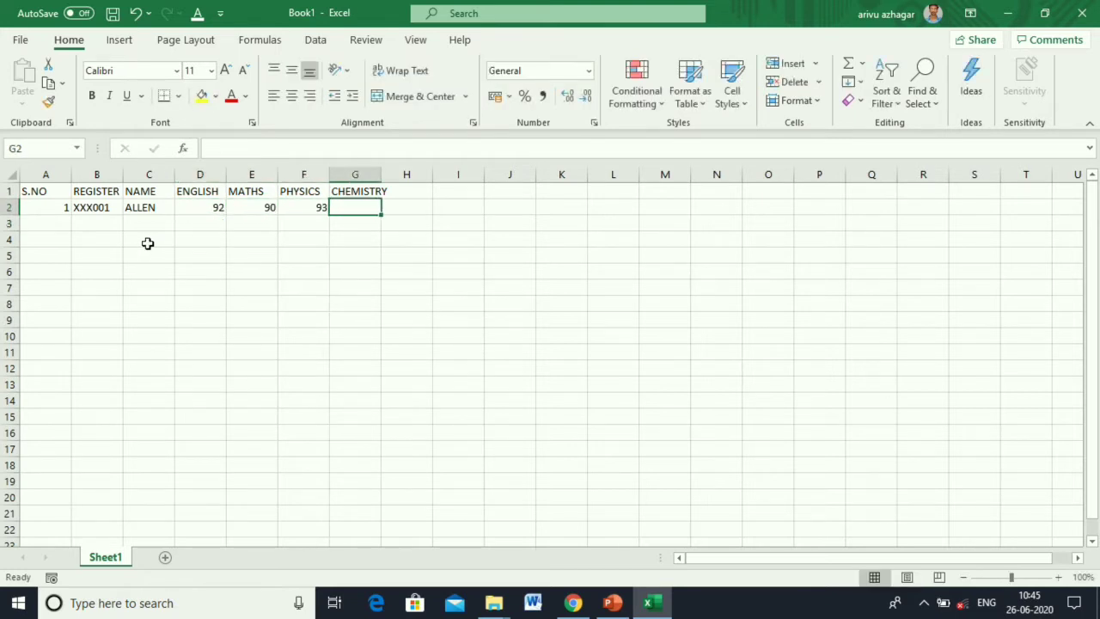
type("9")
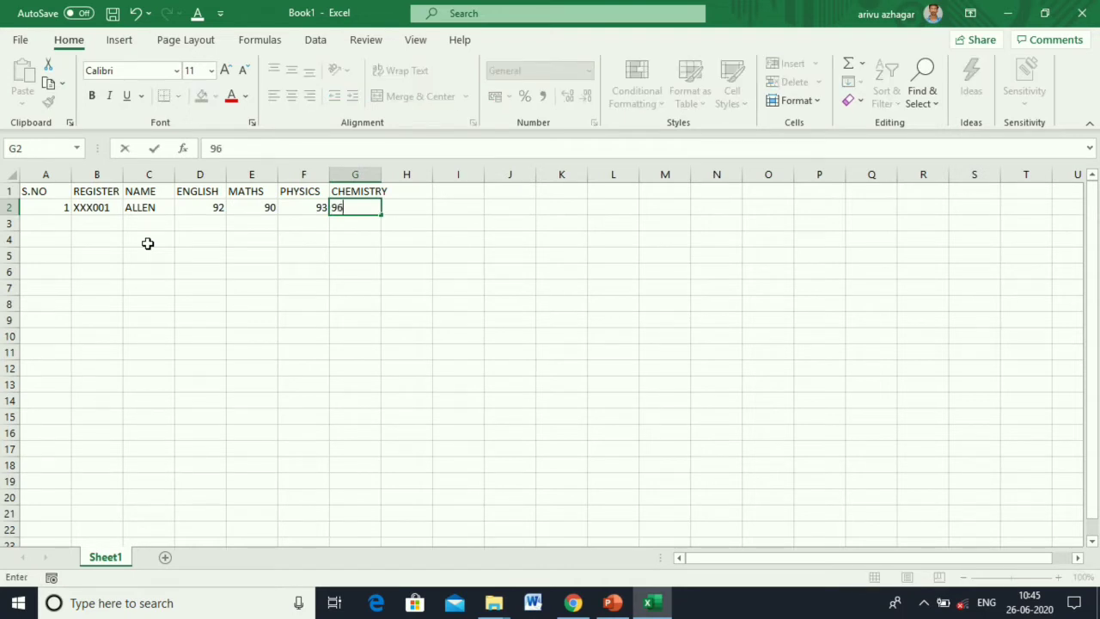
type("6")
left_click(177, 253)
left_click(58, 211)
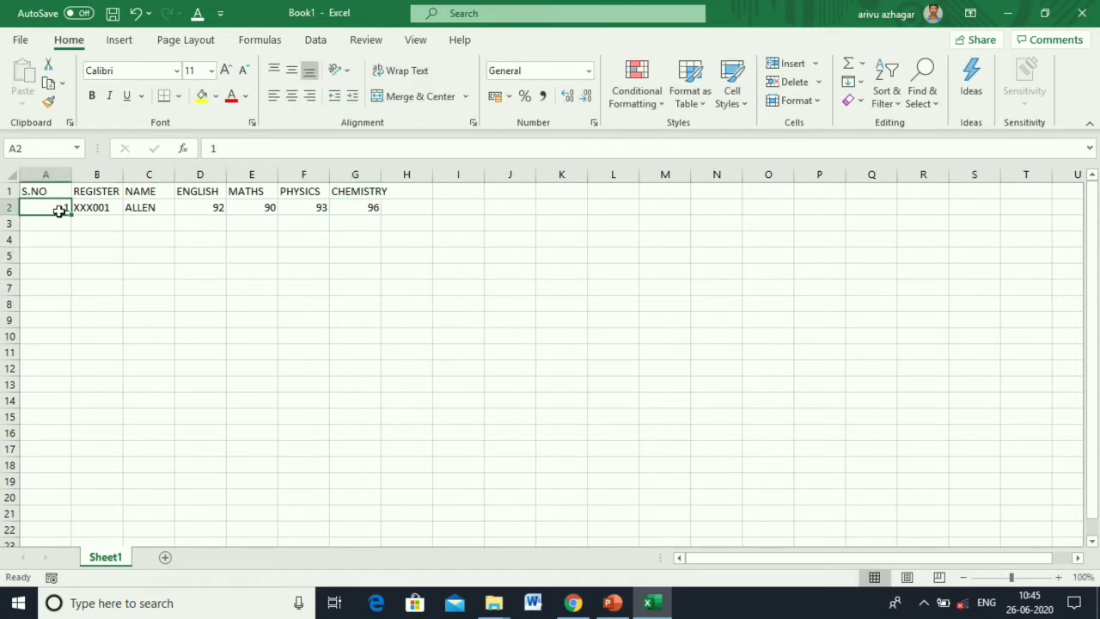
Fill A2:A6 with the series 1 to 5 using Fill Series.
left_click_drag(72, 215, 73, 284)
left_click(82, 289)
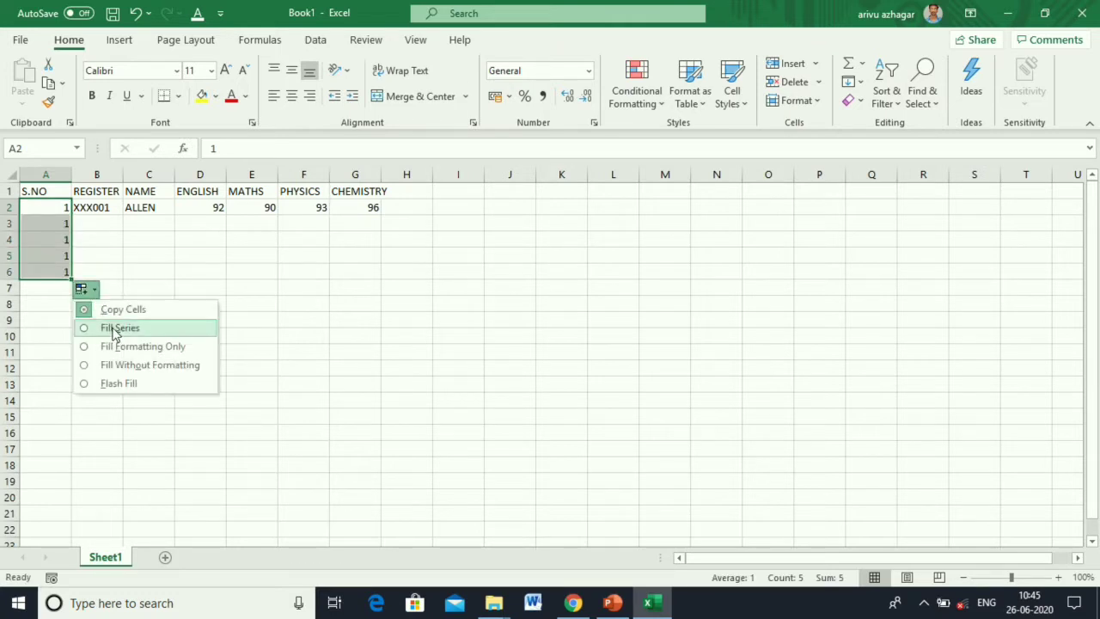
left_click(119, 329)
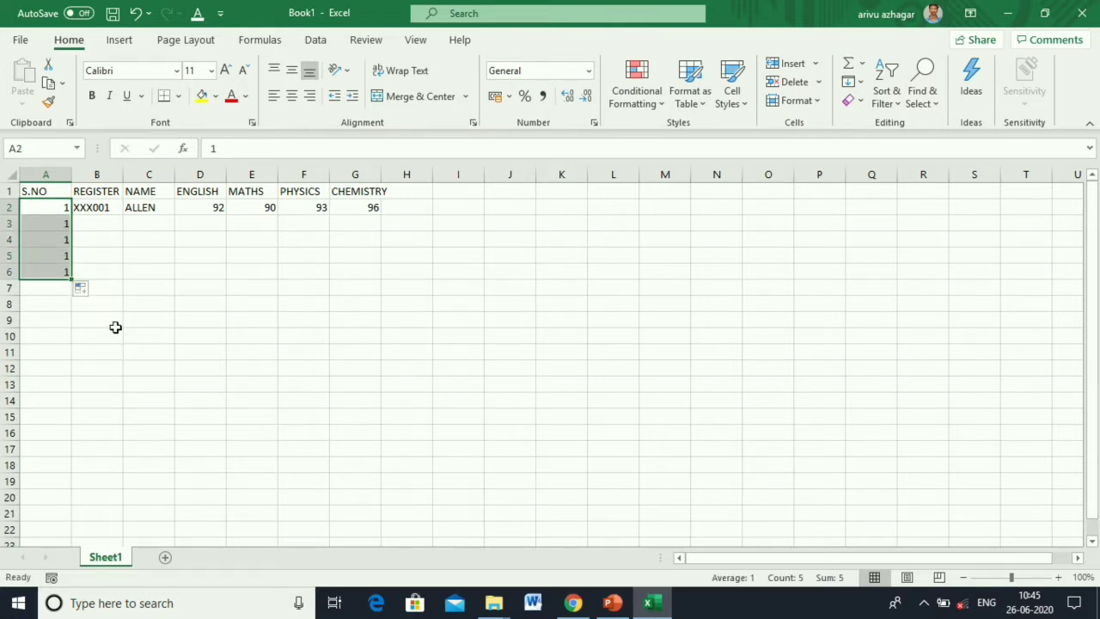
Extend the register numbers down to B6 and start editing the last one.
left_click(82, 209)
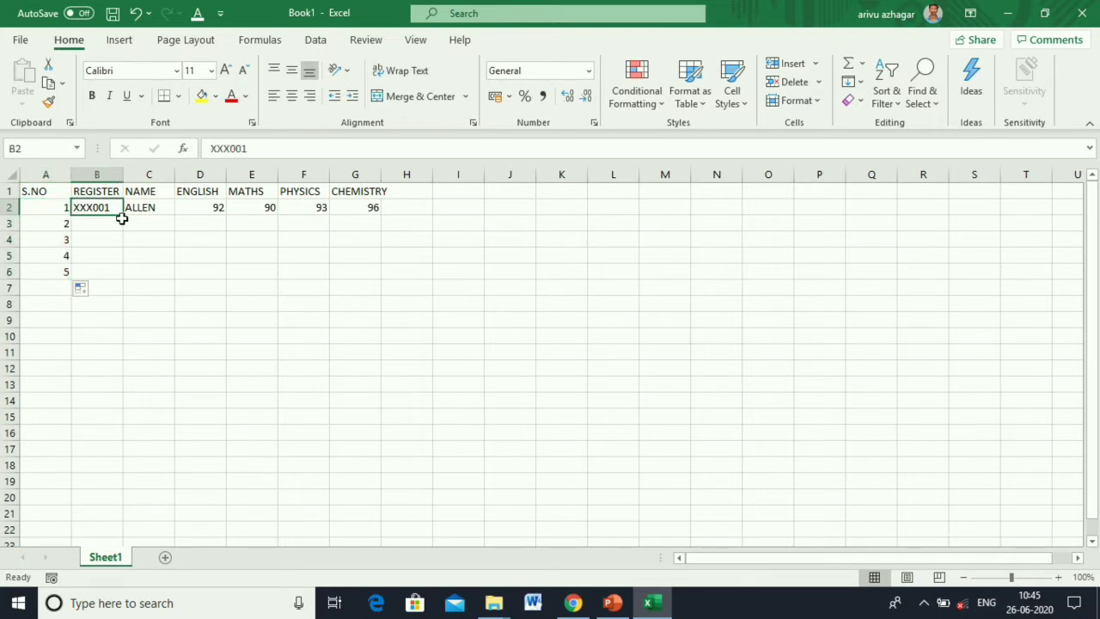
left_click_drag(124, 219, 130, 284)
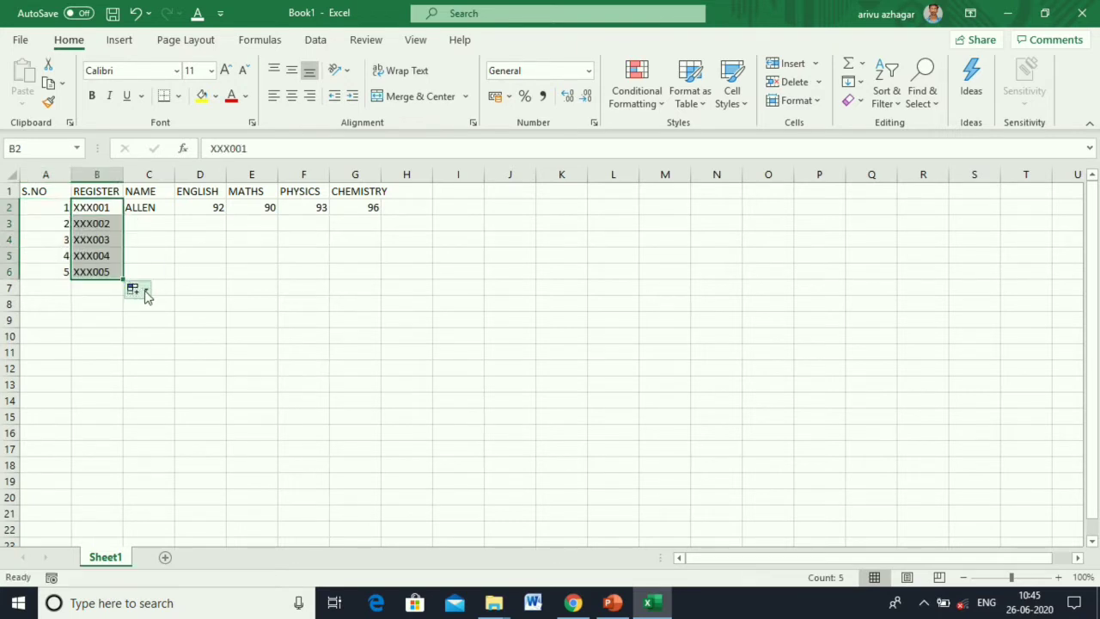
left_click(155, 255)
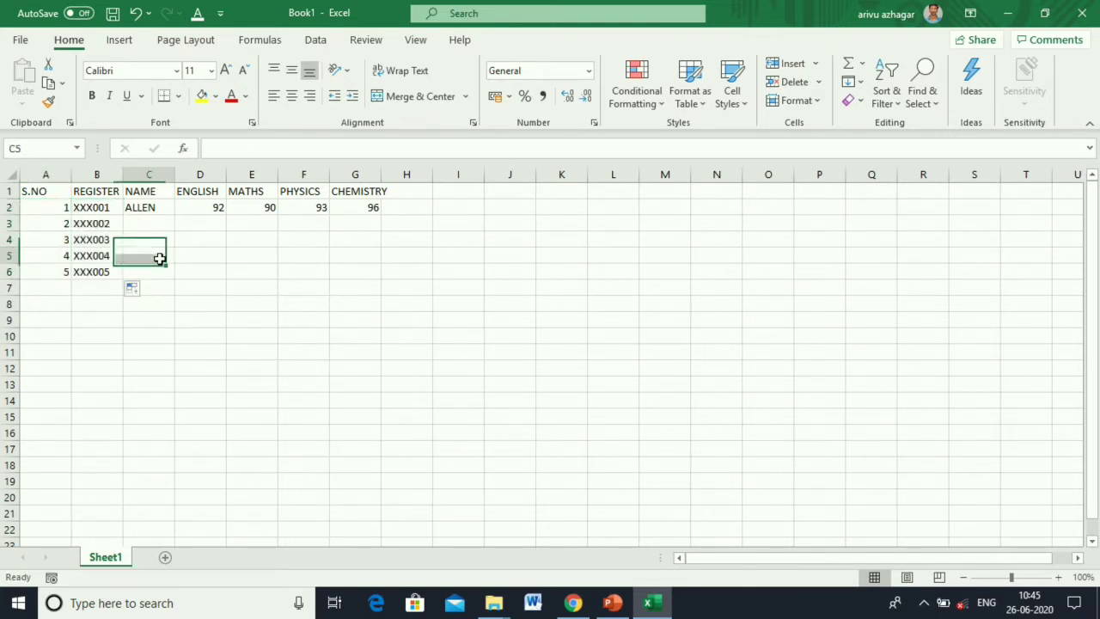
left_click(104, 225)
left_click(108, 270)
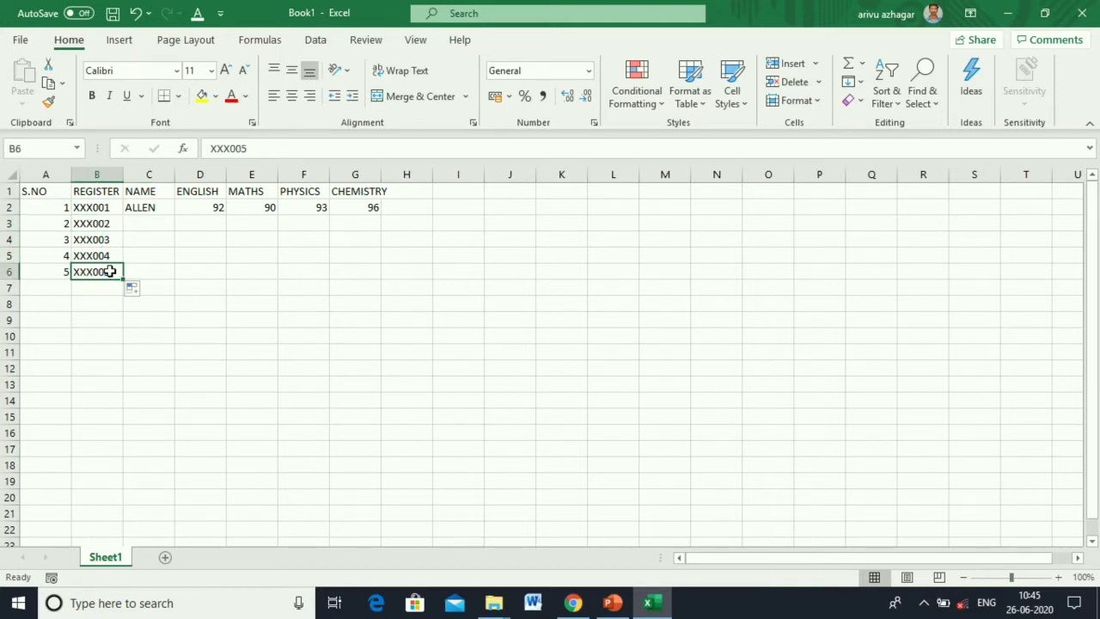
left_click(253, 147)
key("BackSpace")
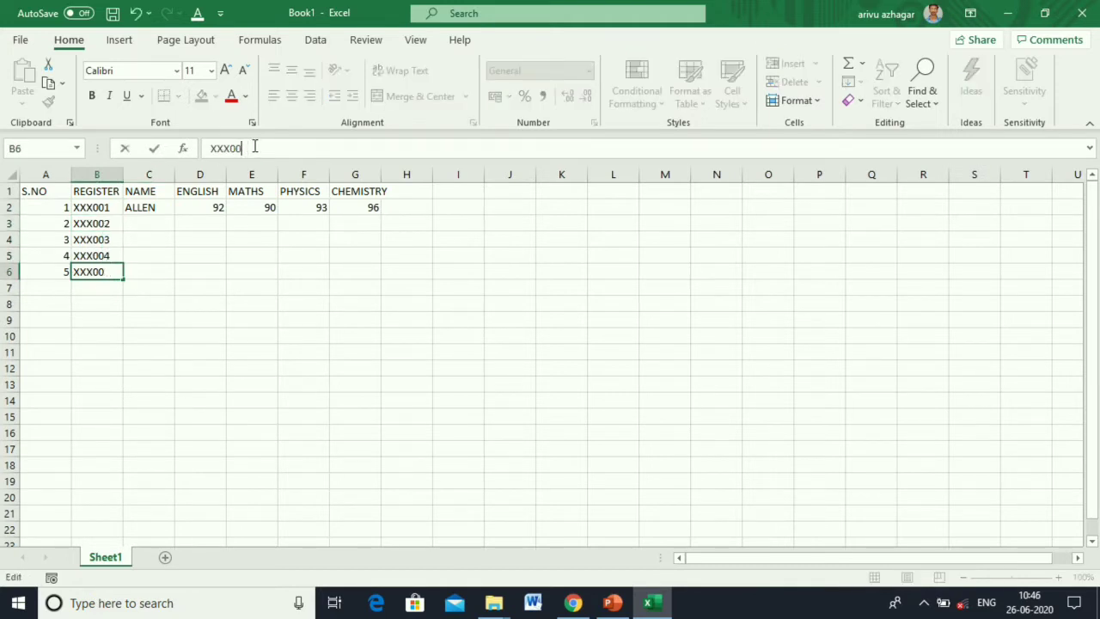
Commit the corrected B6 register number and enter the four remaining student names in C3:C6.
key("Return")
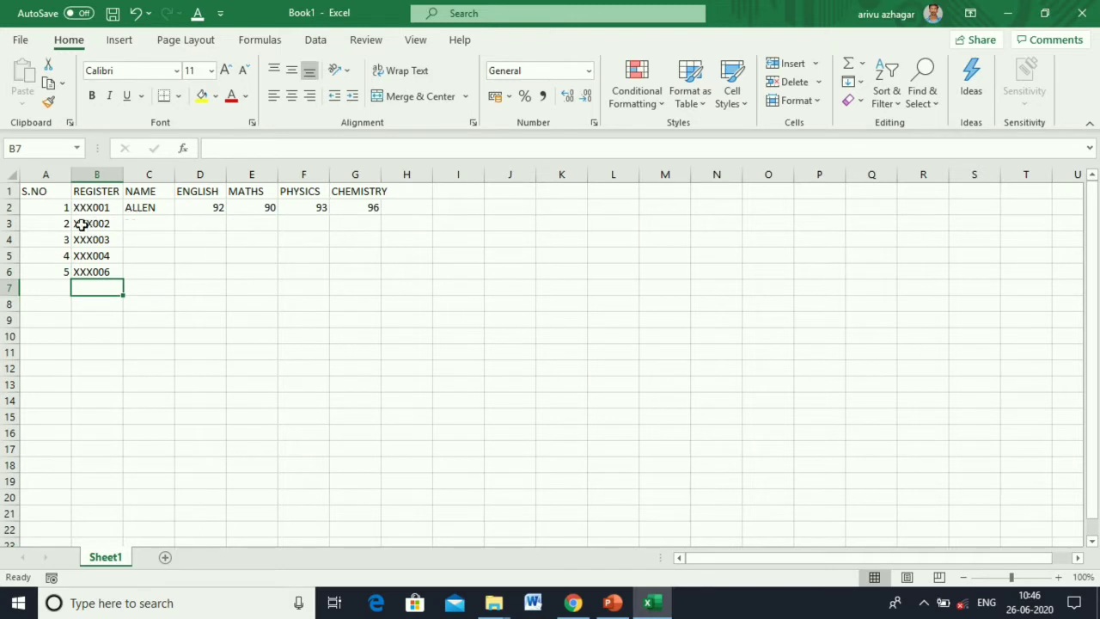
left_click(139, 226)
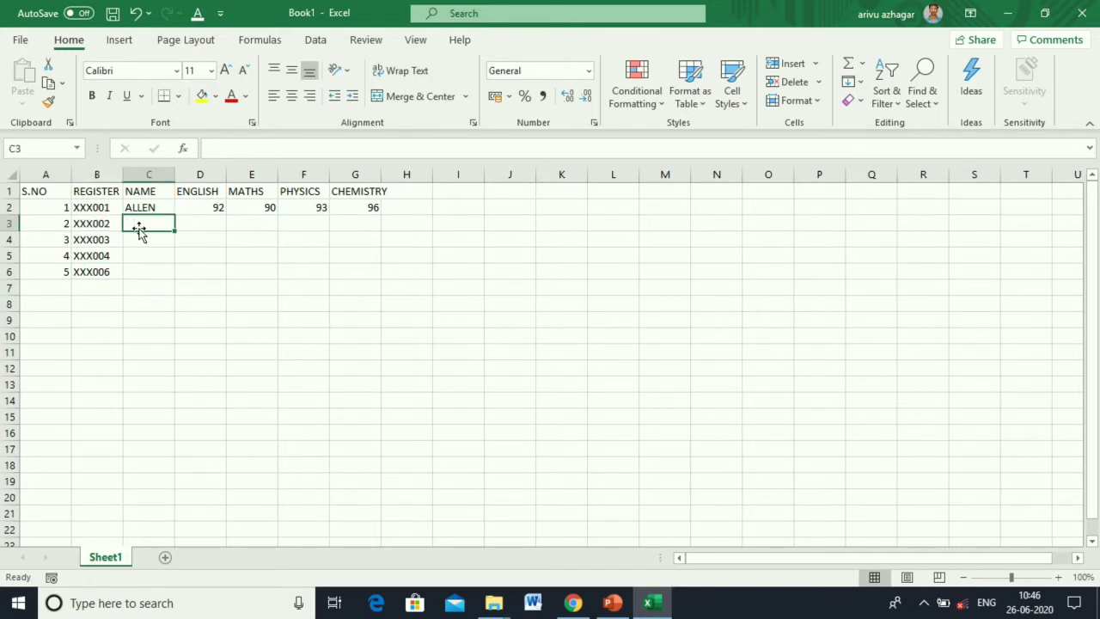
type("M")
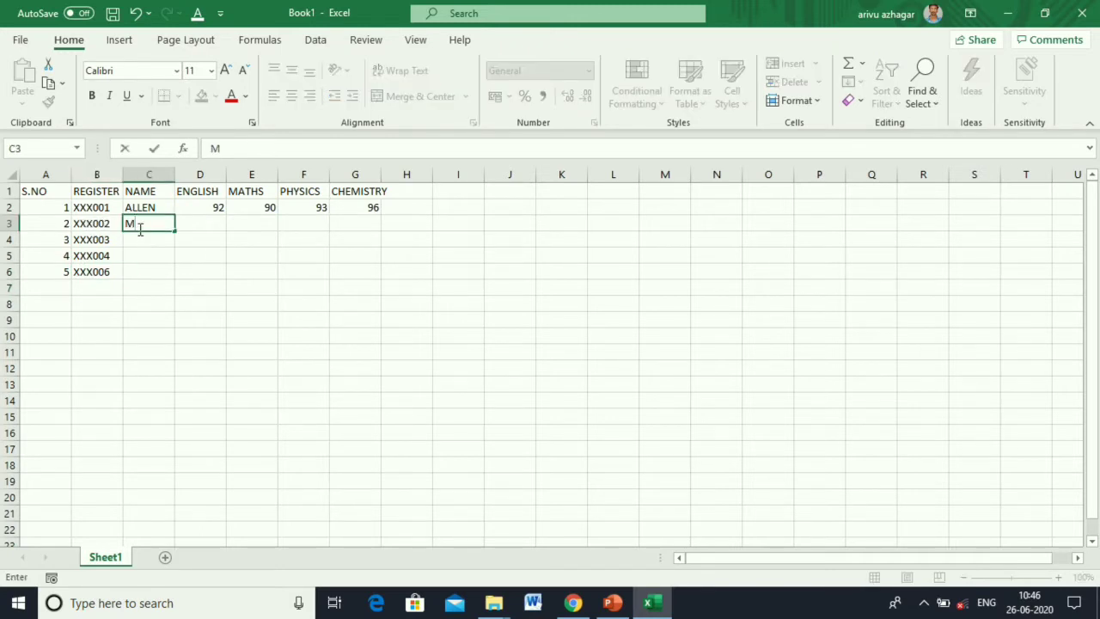
type("ANOJKUMAR")
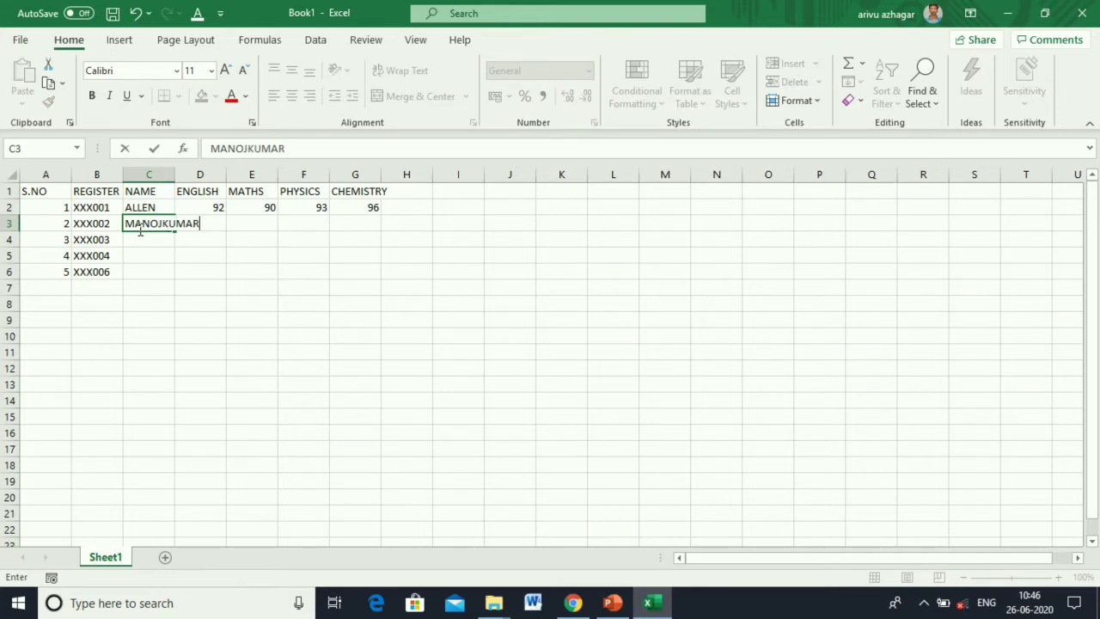
key("Return")
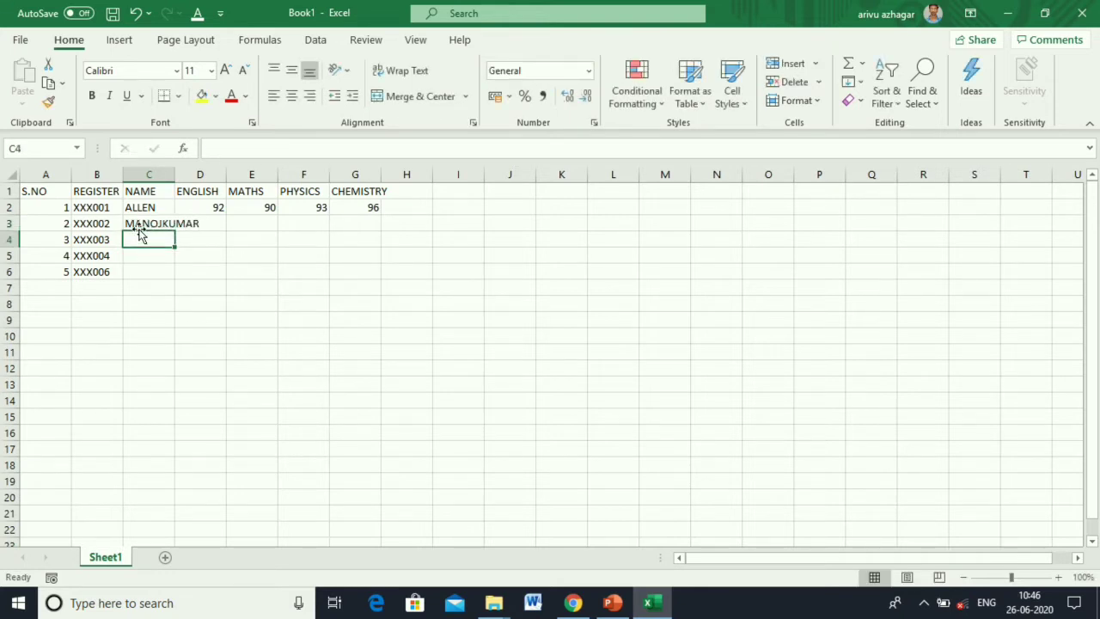
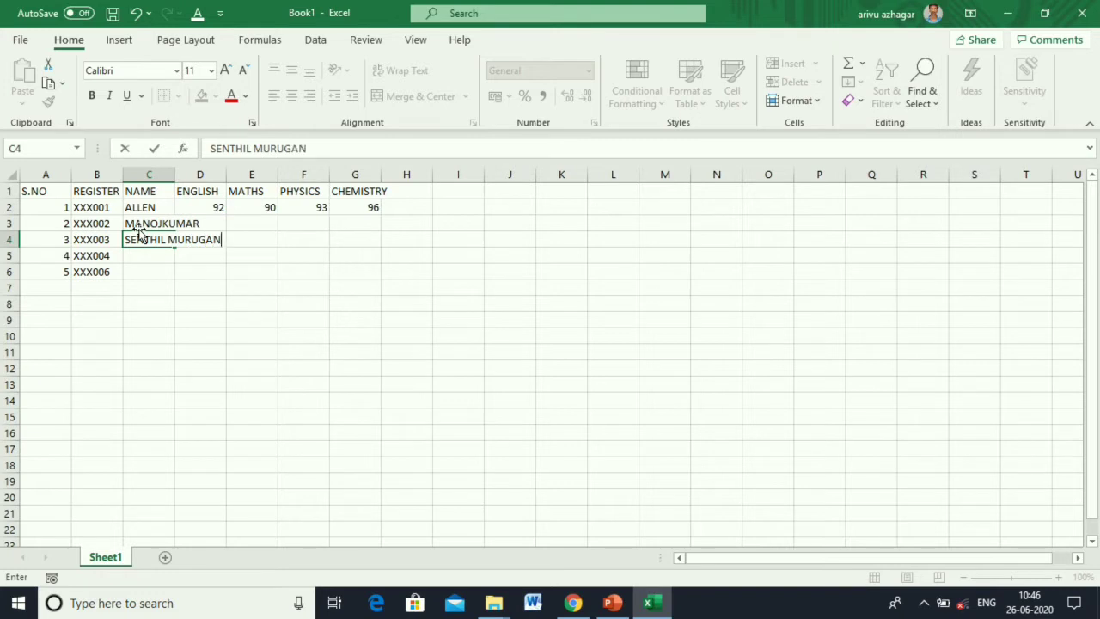
key("Return")
type("P")
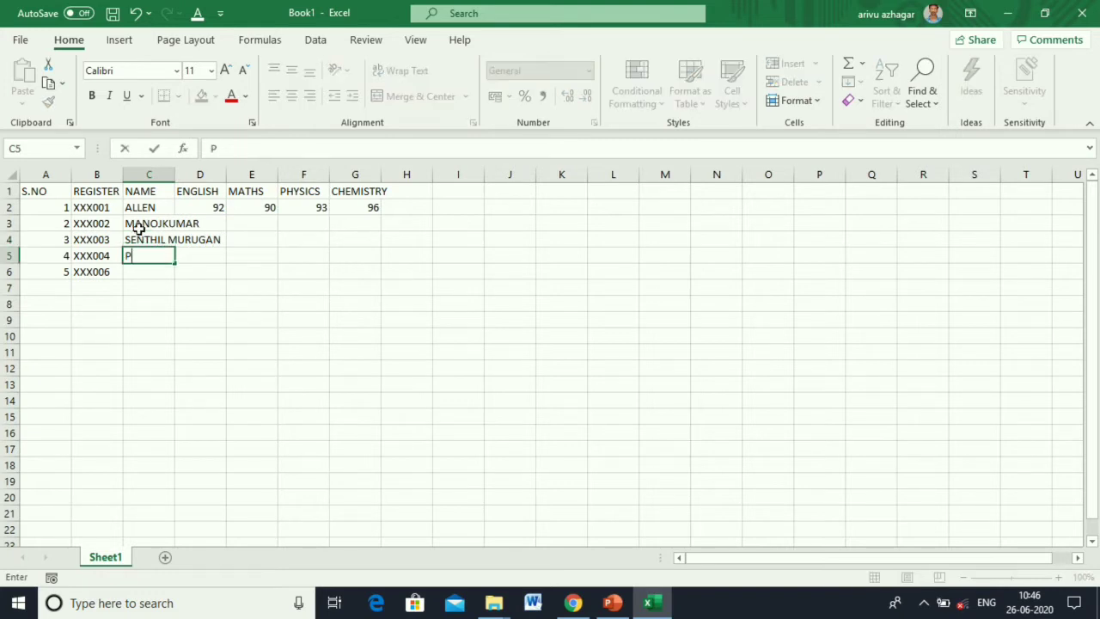
type("RITHIVIRAJ")
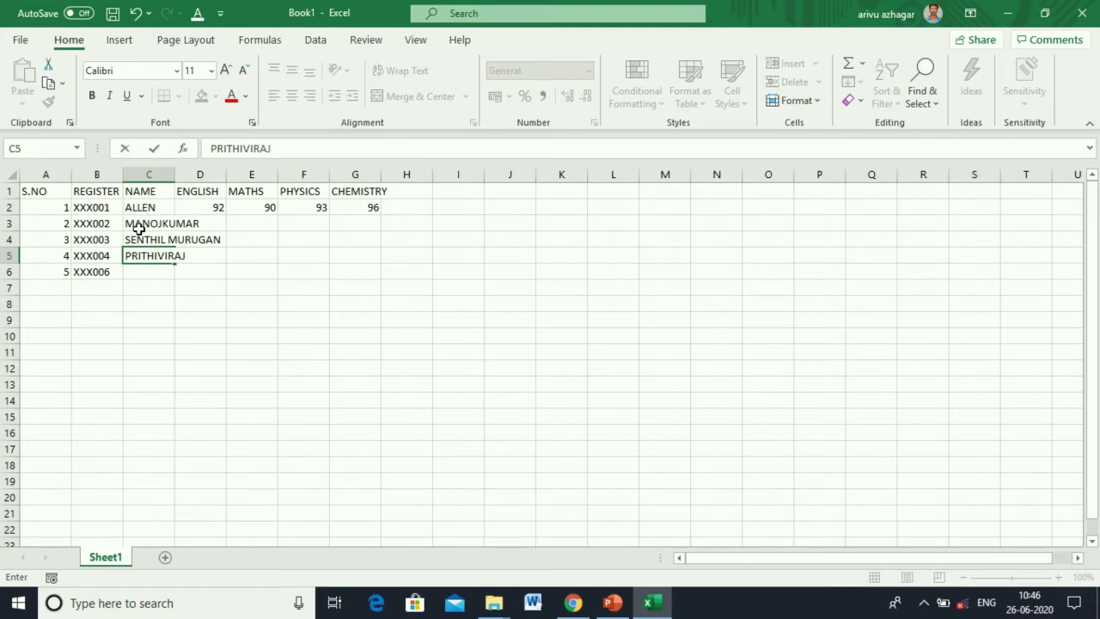
key("Return")
type("RAN")
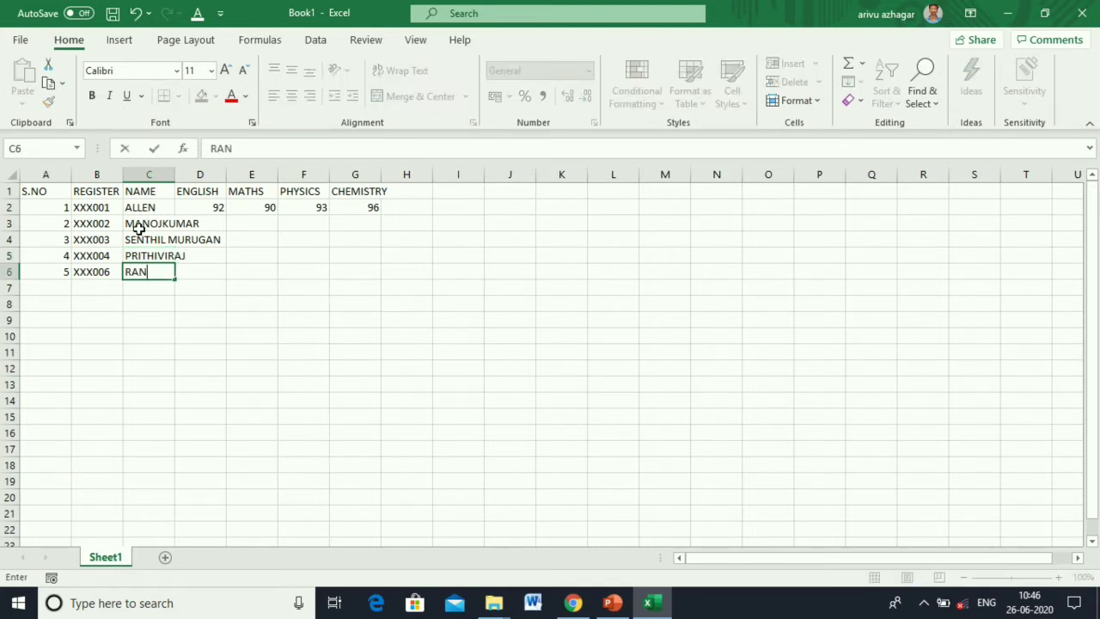
type("JITHKUMA")
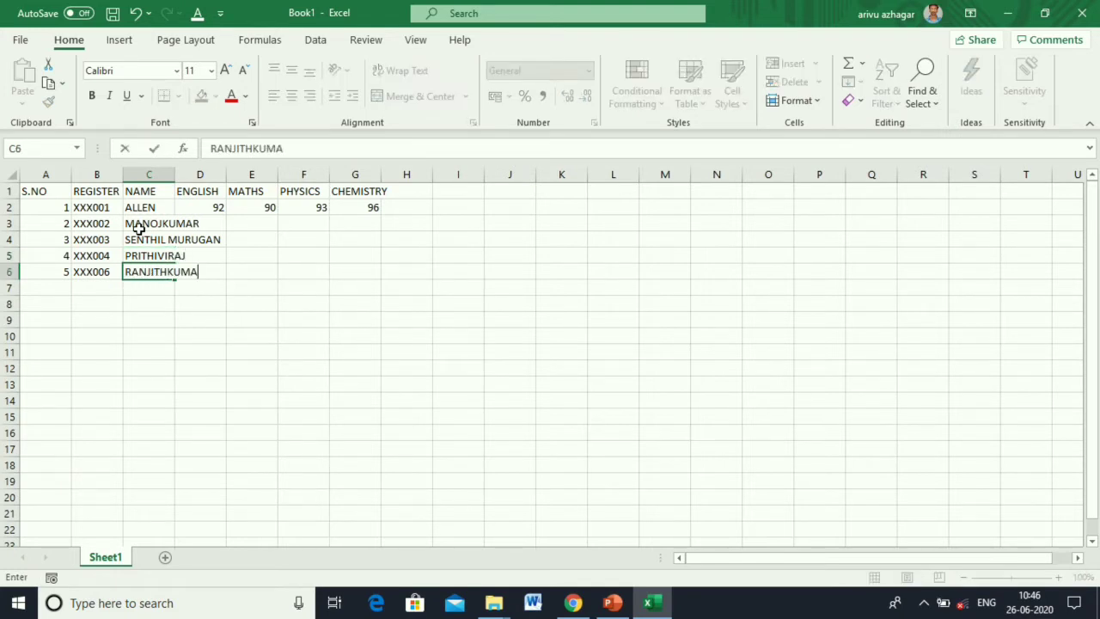
type("R")
key("Return")
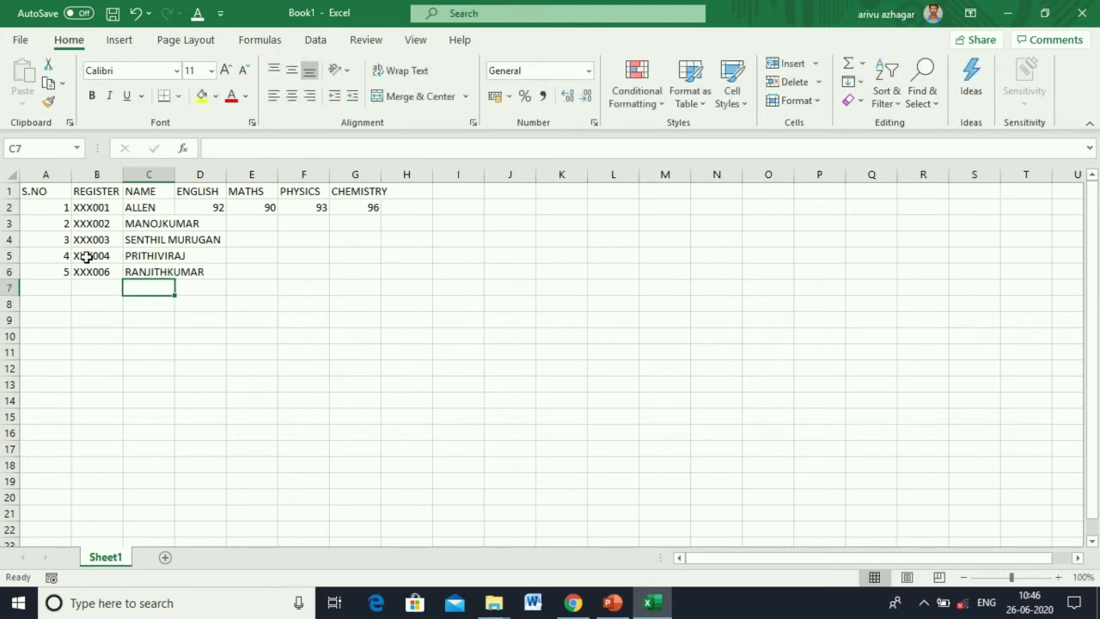
Undo an auto-fit of column C and apply Wrap Text to C1:C6.
double_click(174, 174)
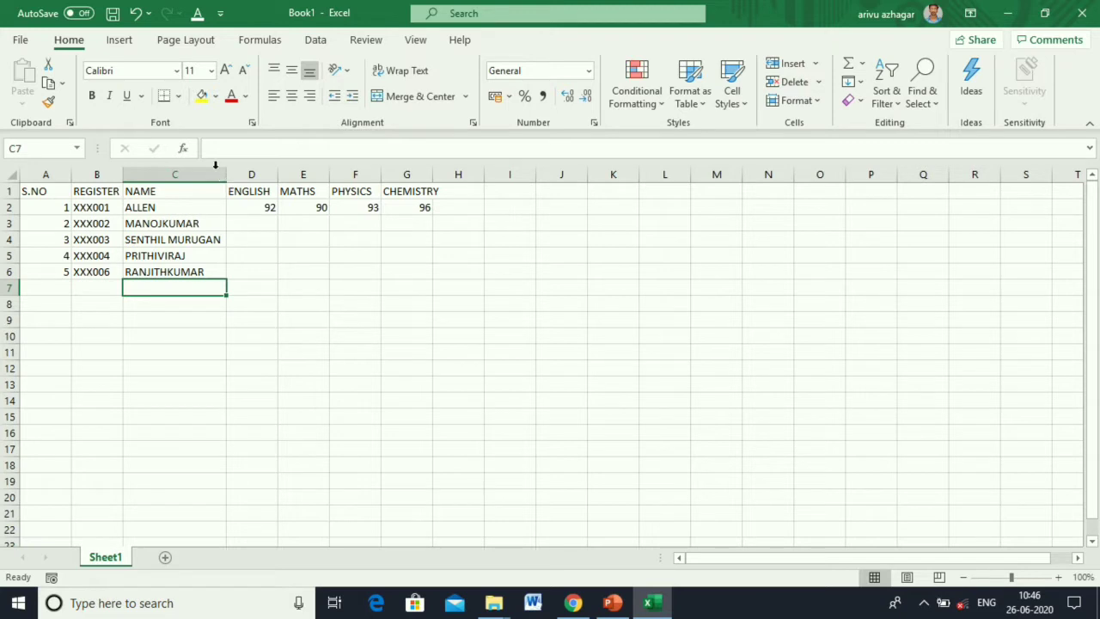
left_click(136, 13)
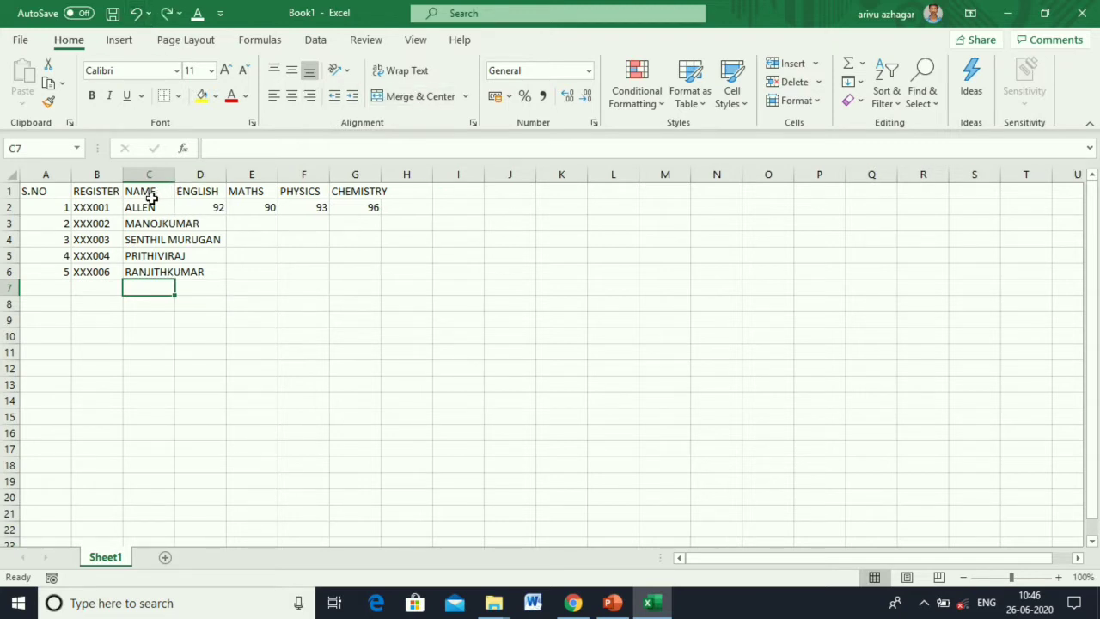
left_click_drag(151, 199, 160, 273)
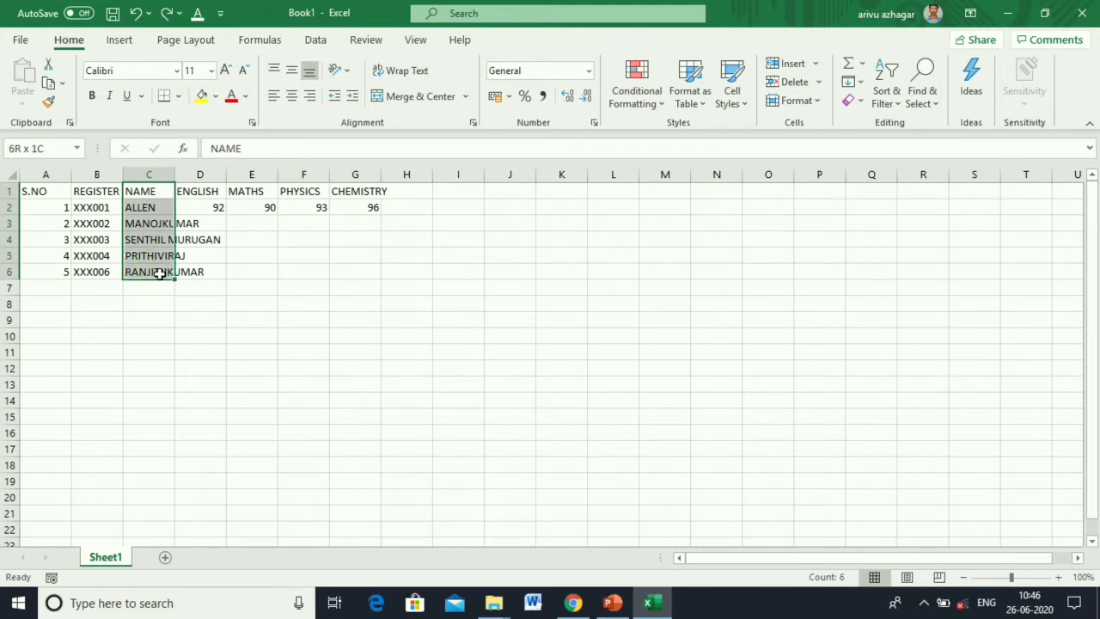
left_click(408, 72)
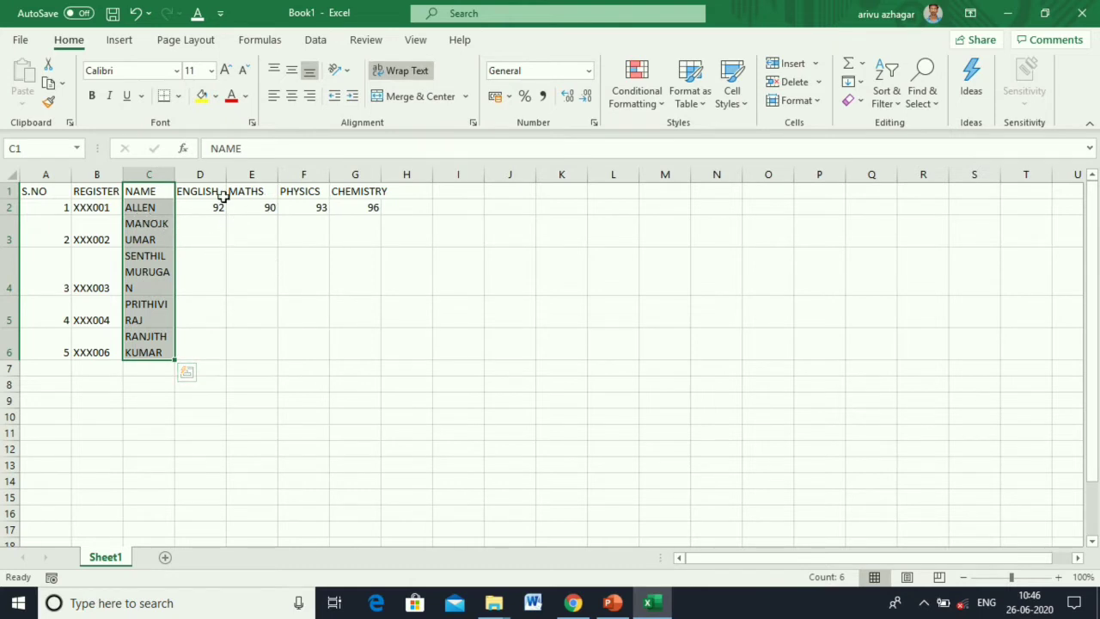
Try widening column C and various alignments, then narrow it with wrapped names.
left_click_drag(172, 174, 243, 179)
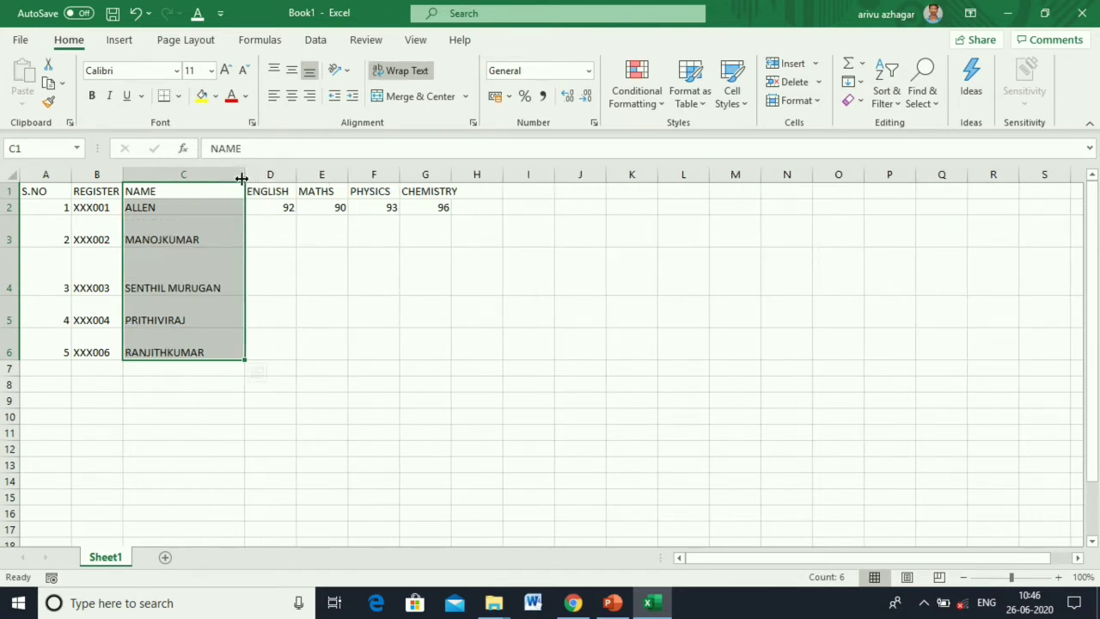
left_click(273, 96)
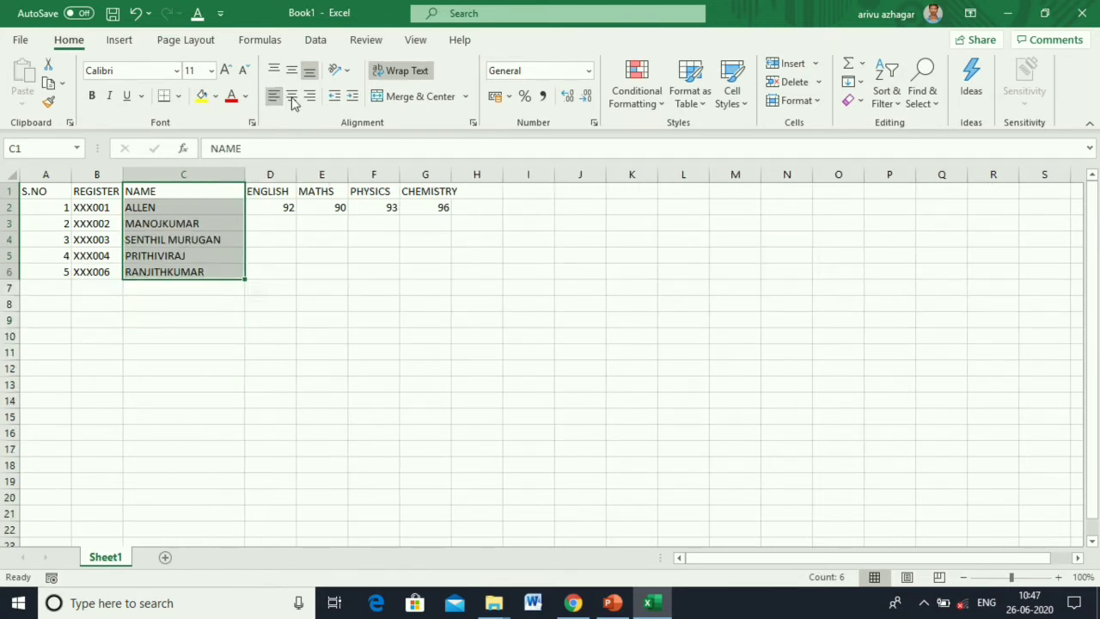
left_click(310, 96)
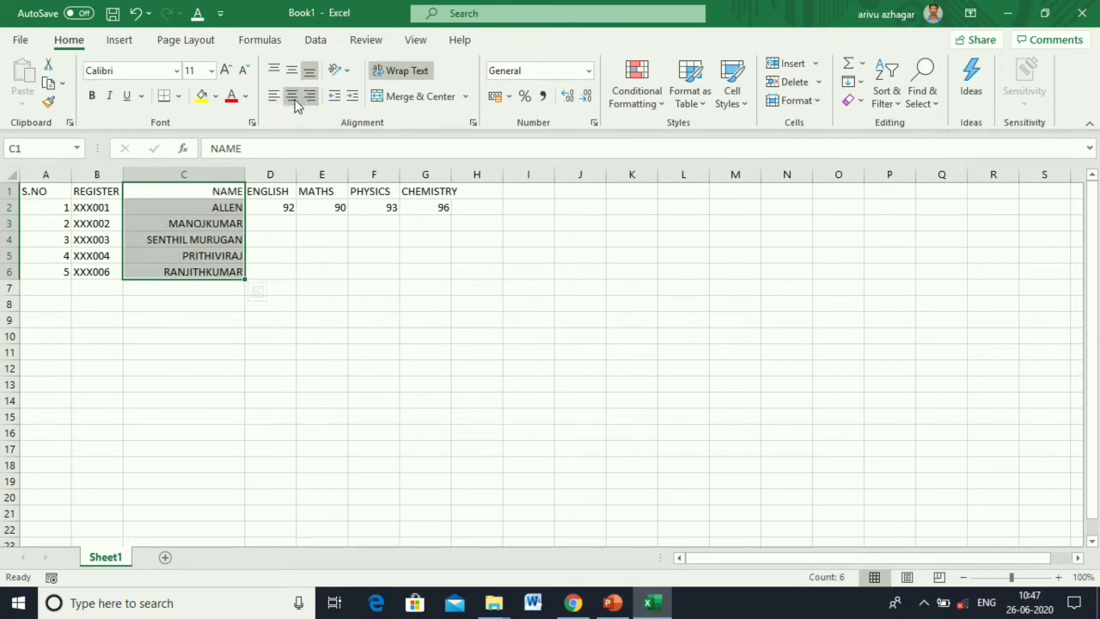
left_click(293, 99)
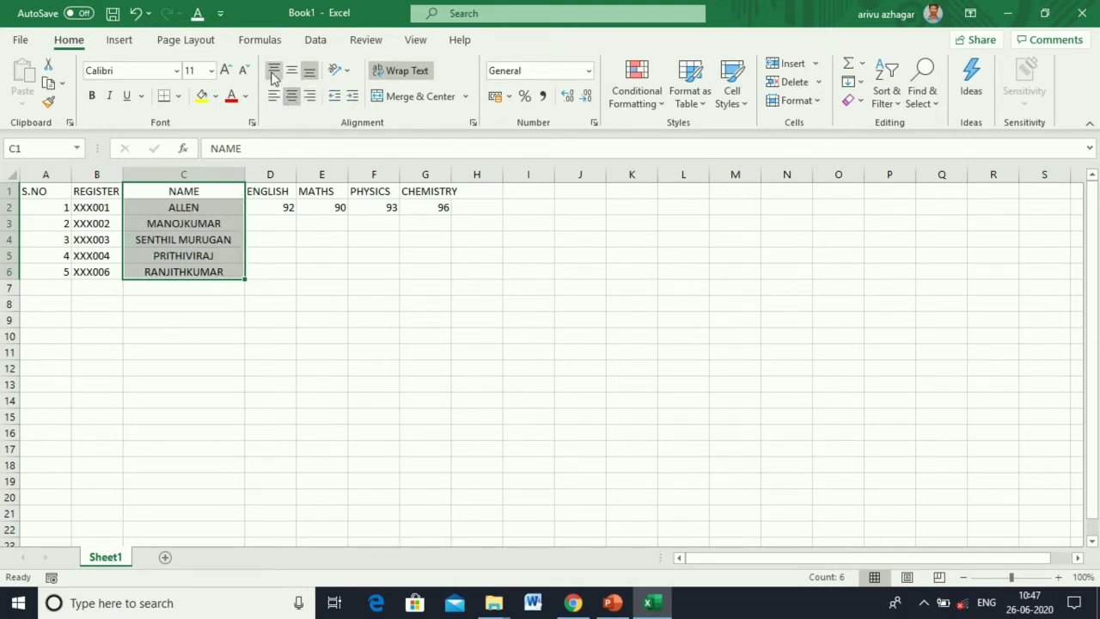
left_click_drag(245, 178, 197, 178)
left_click(394, 71)
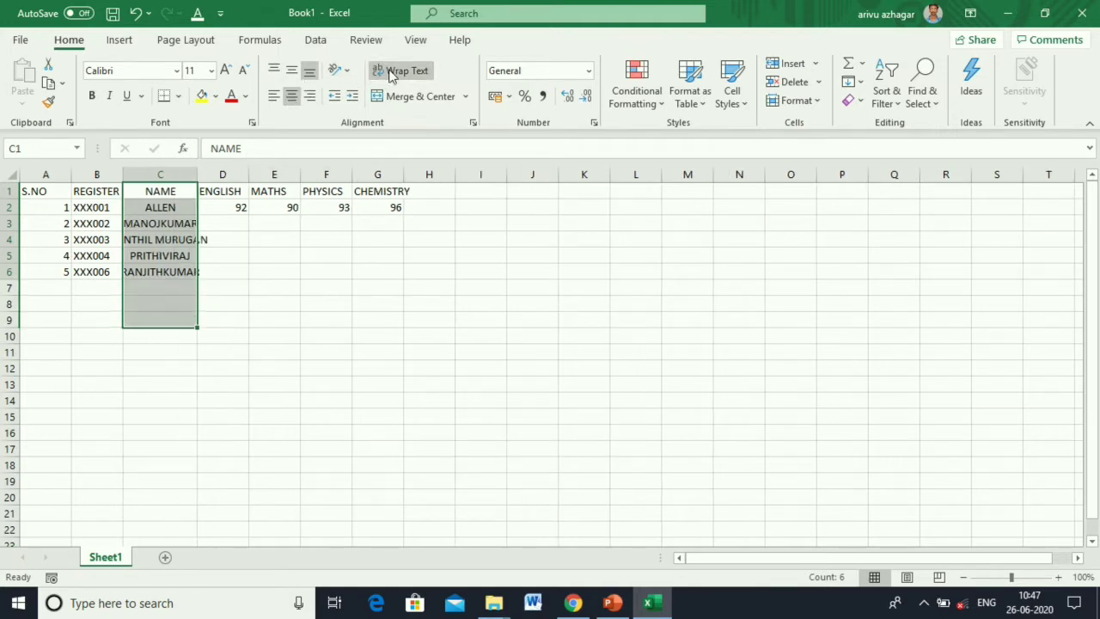
Top- and left-align the column C names and make row 3 taller.
left_click(275, 72)
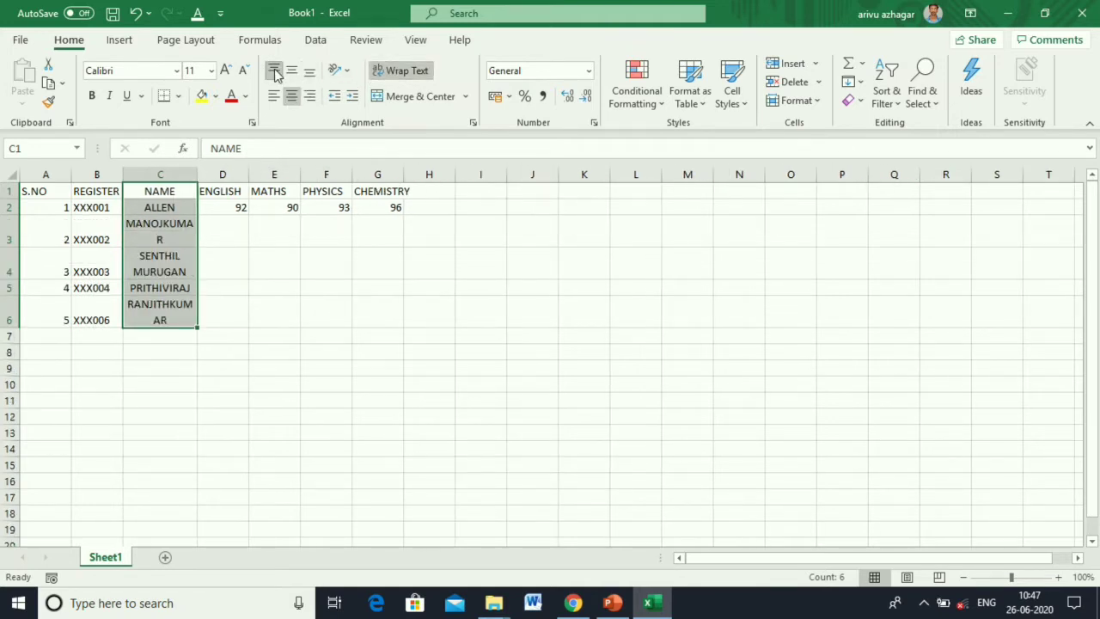
left_click(274, 95)
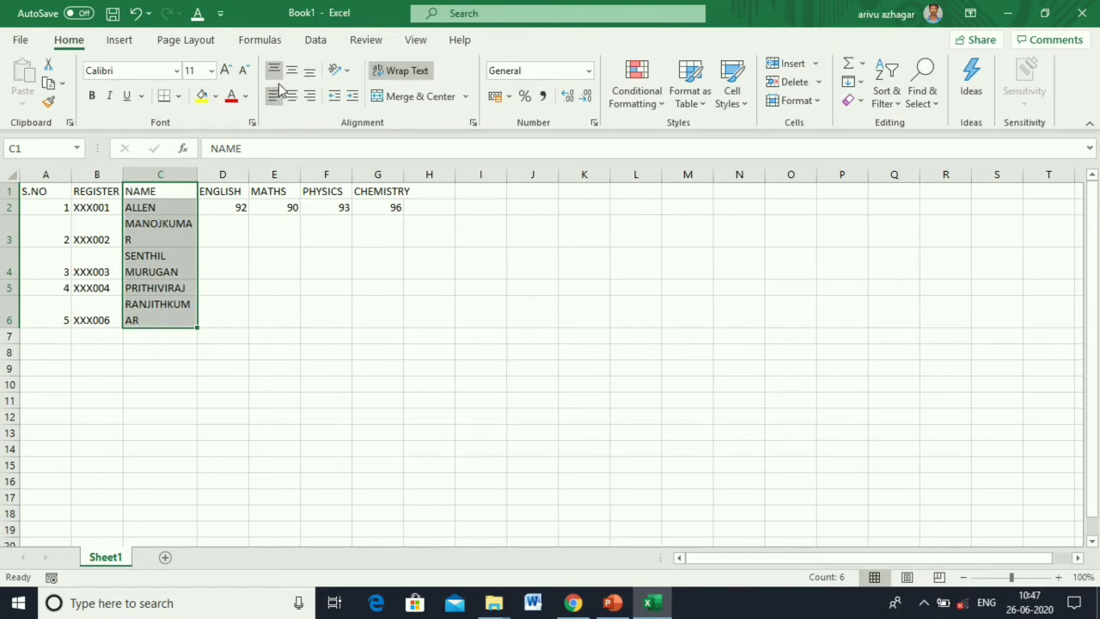
left_click_drag(13, 249, 12, 264)
Heighten row 4, centre C3:C4 at the cell bottom, and widen column C for one-line names.
left_click(326, 306)
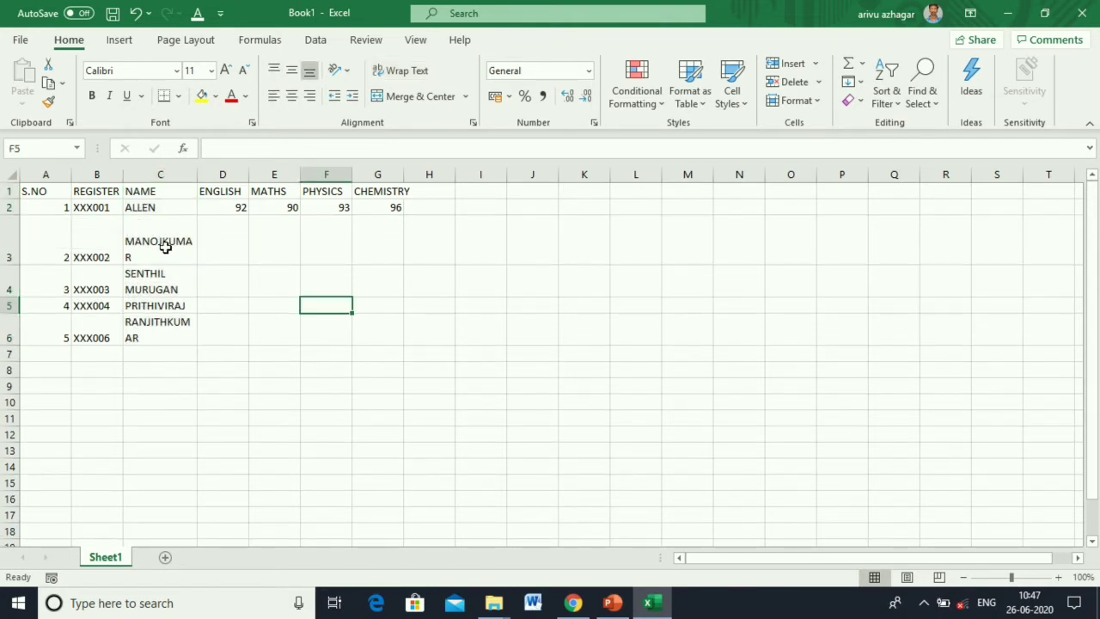
left_click_drag(10, 297, 9, 330)
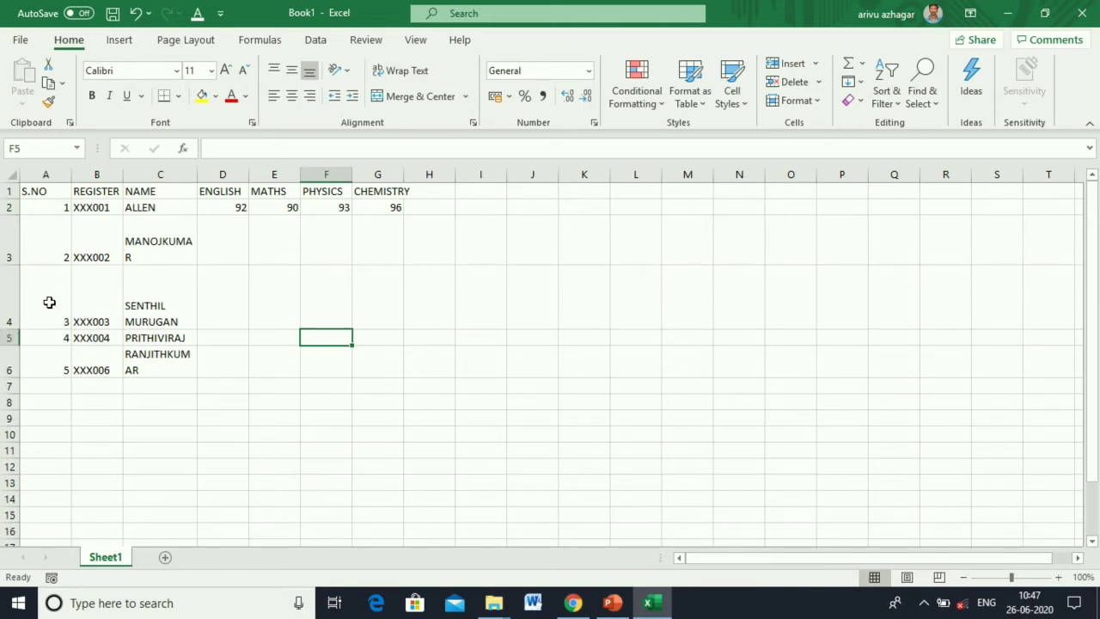
left_click_drag(160, 243, 153, 305)
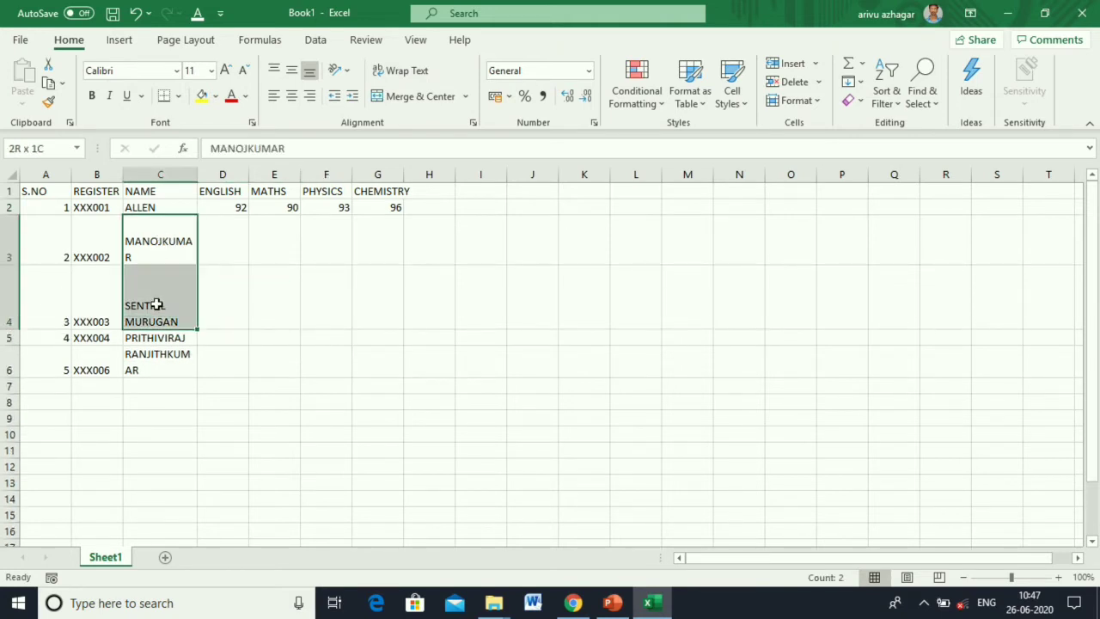
left_click(274, 71)
left_click(293, 72)
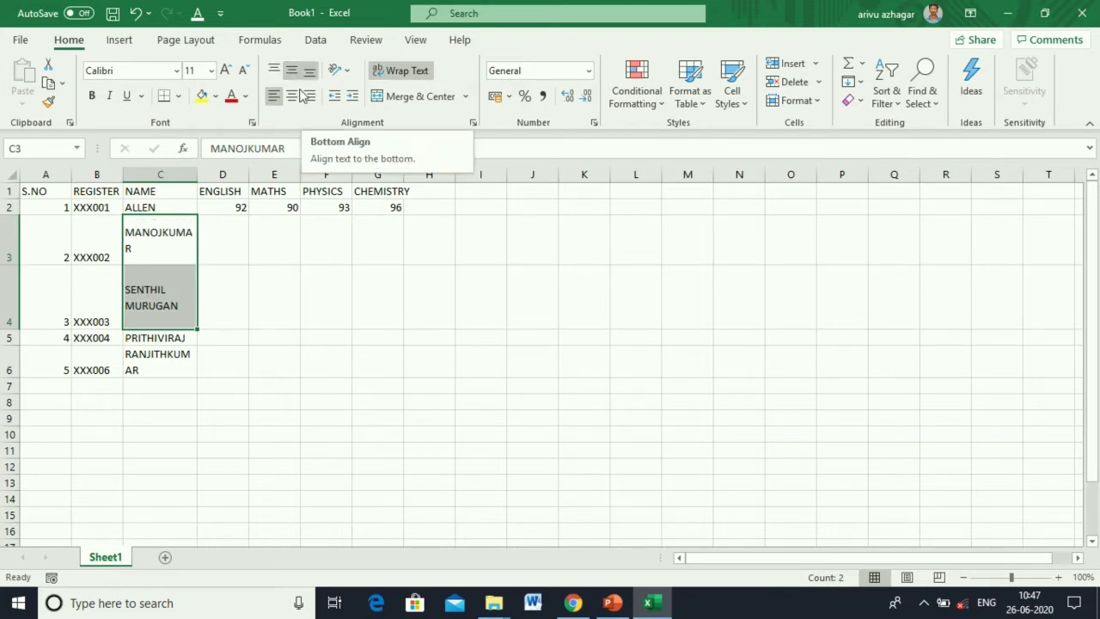
left_click(292, 96)
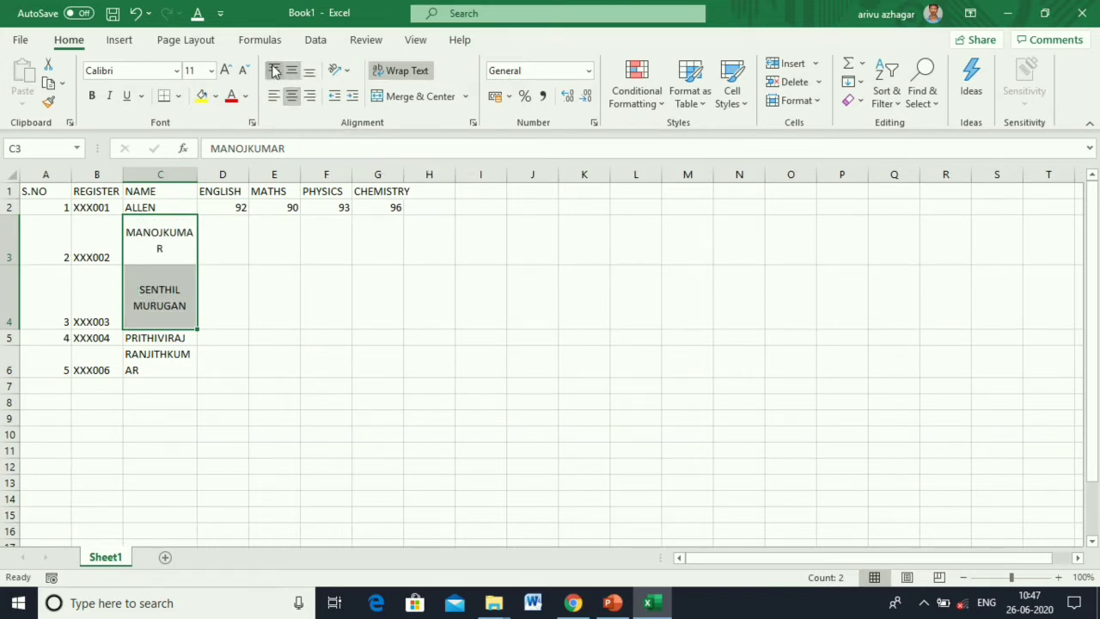
left_click(275, 72)
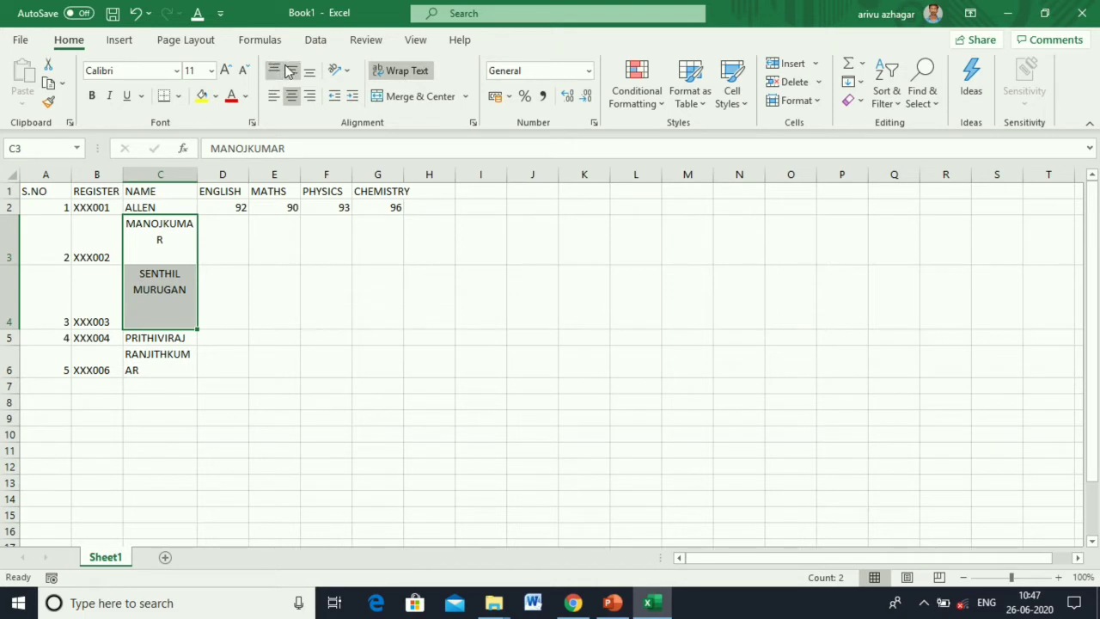
left_click(290, 71)
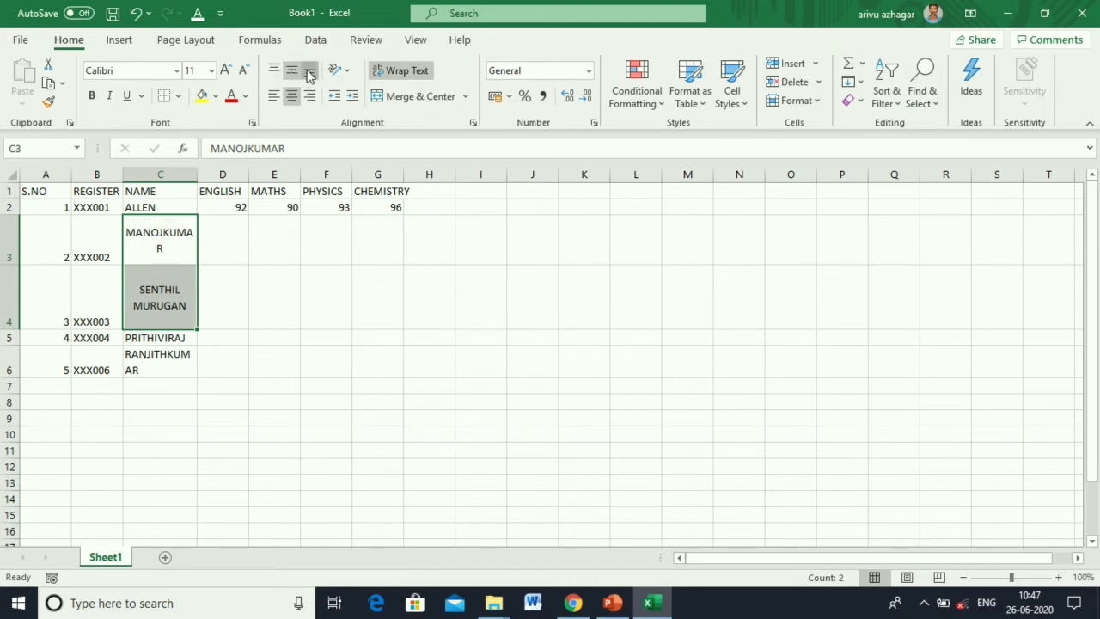
left_click(309, 72)
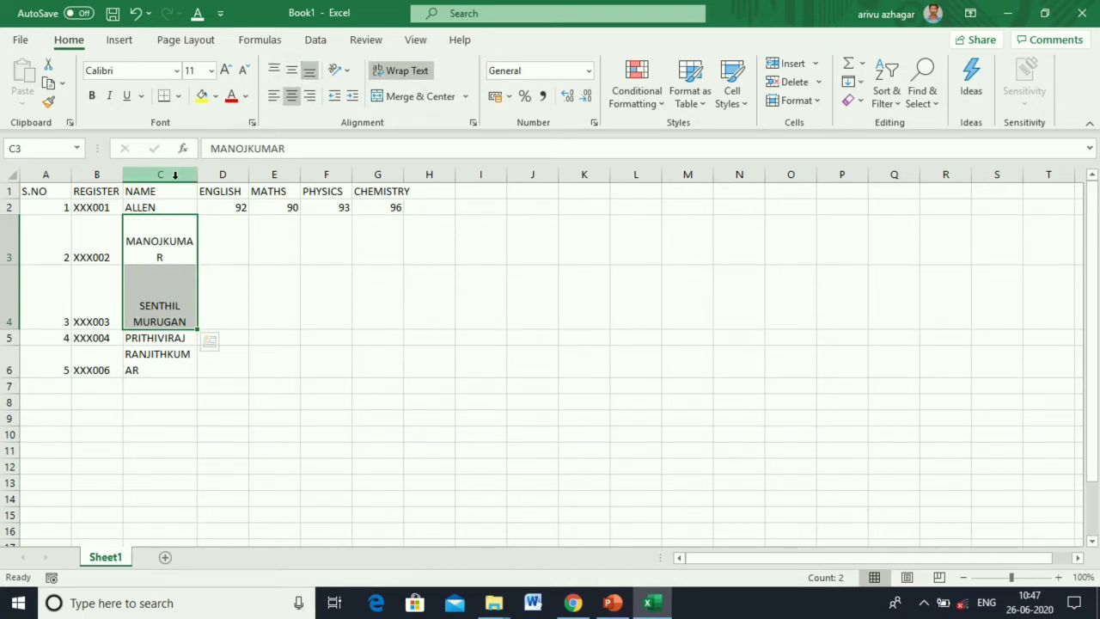
left_click_drag(197, 175, 259, 175)
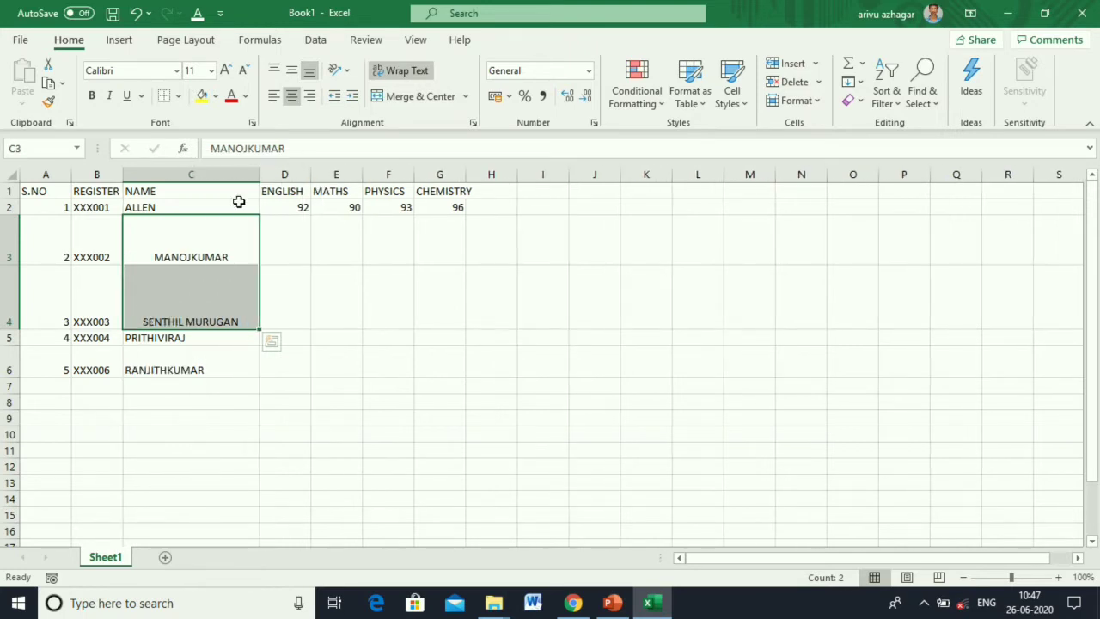
left_click(316, 270)
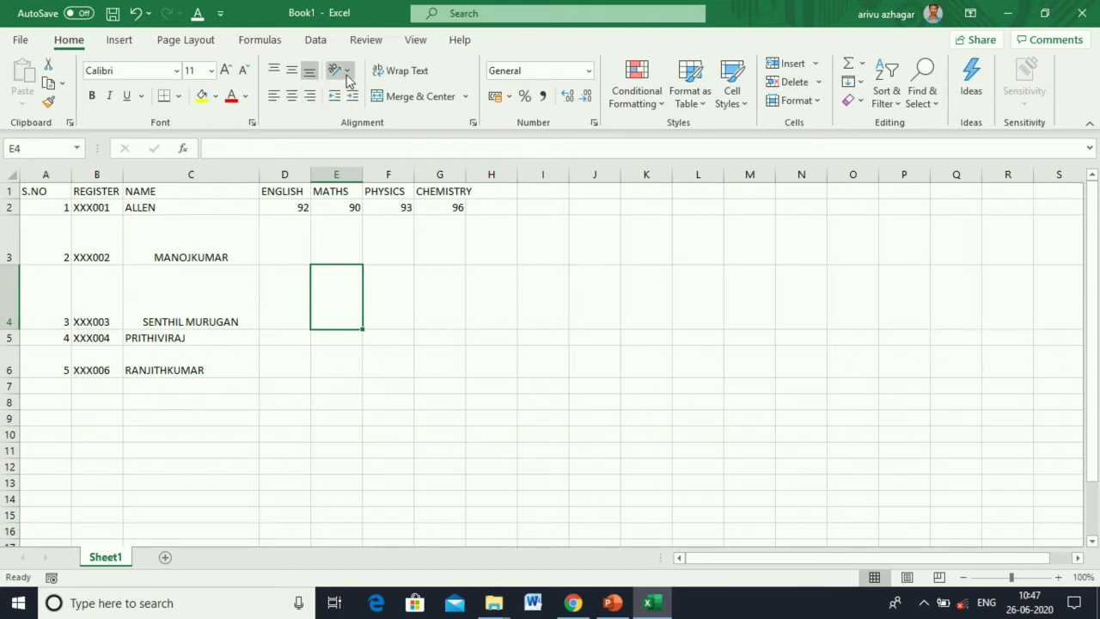
left_click(10, 191)
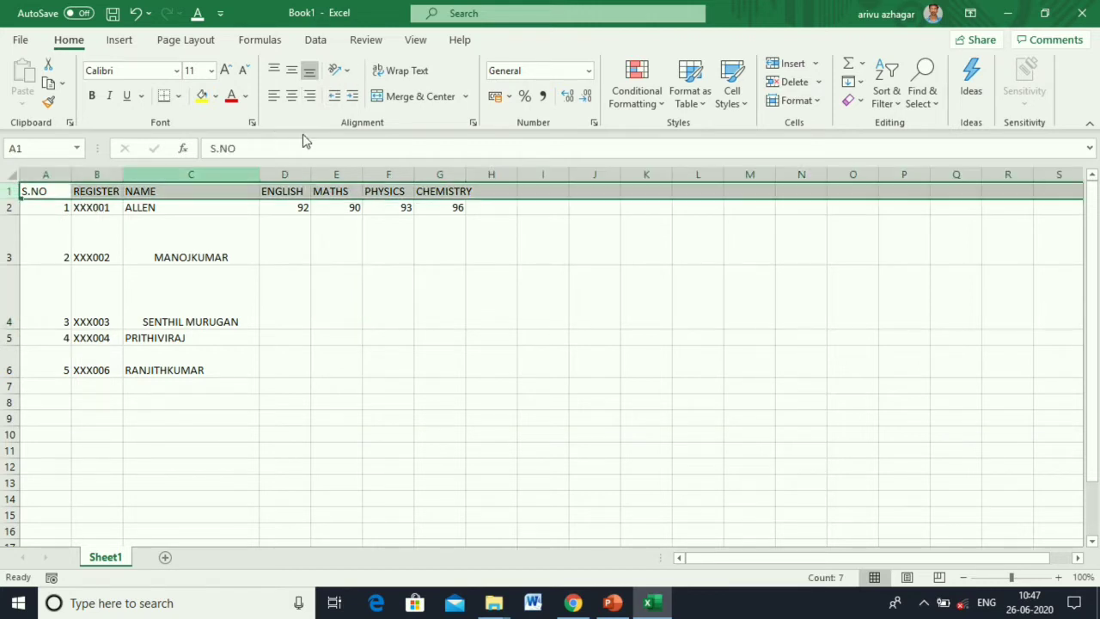
left_click(348, 78)
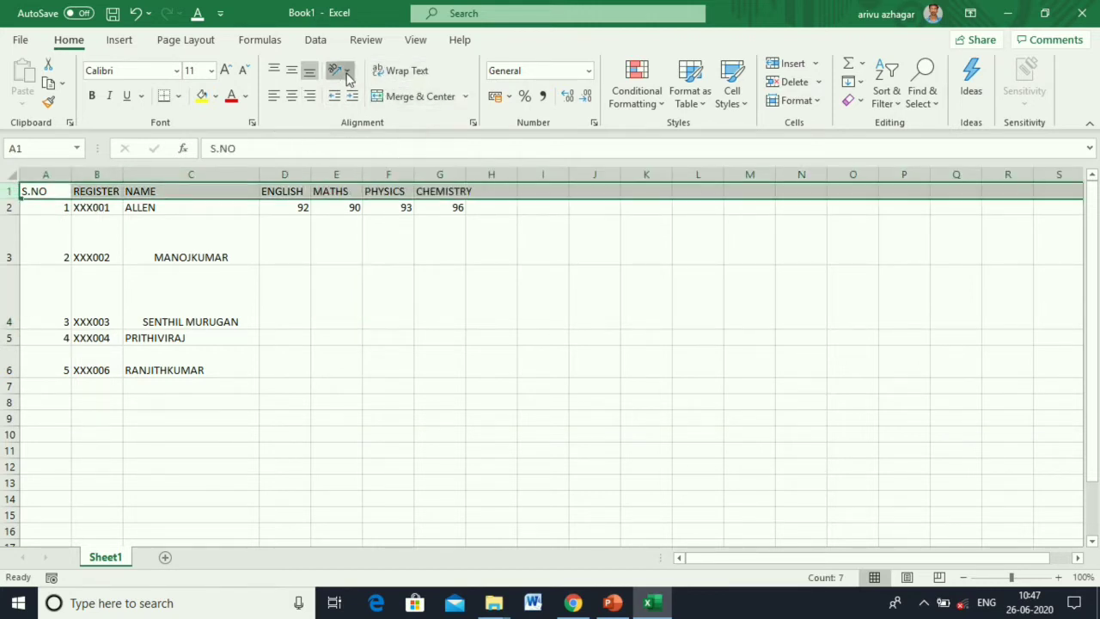
left_click(361, 98)
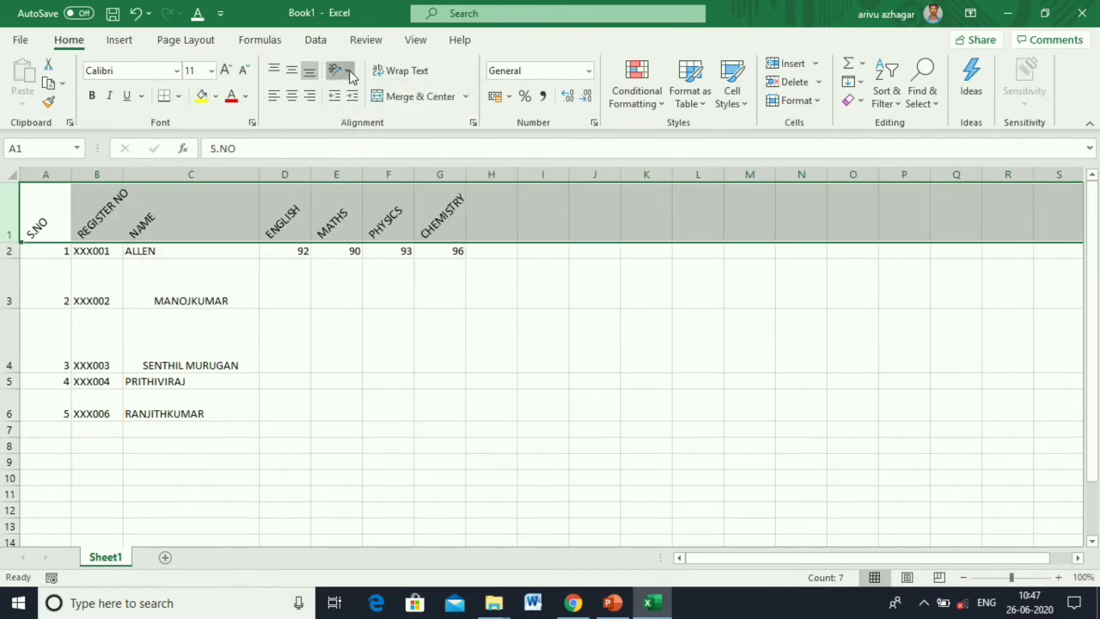
left_click(349, 74)
left_click(365, 116)
left_click(347, 73)
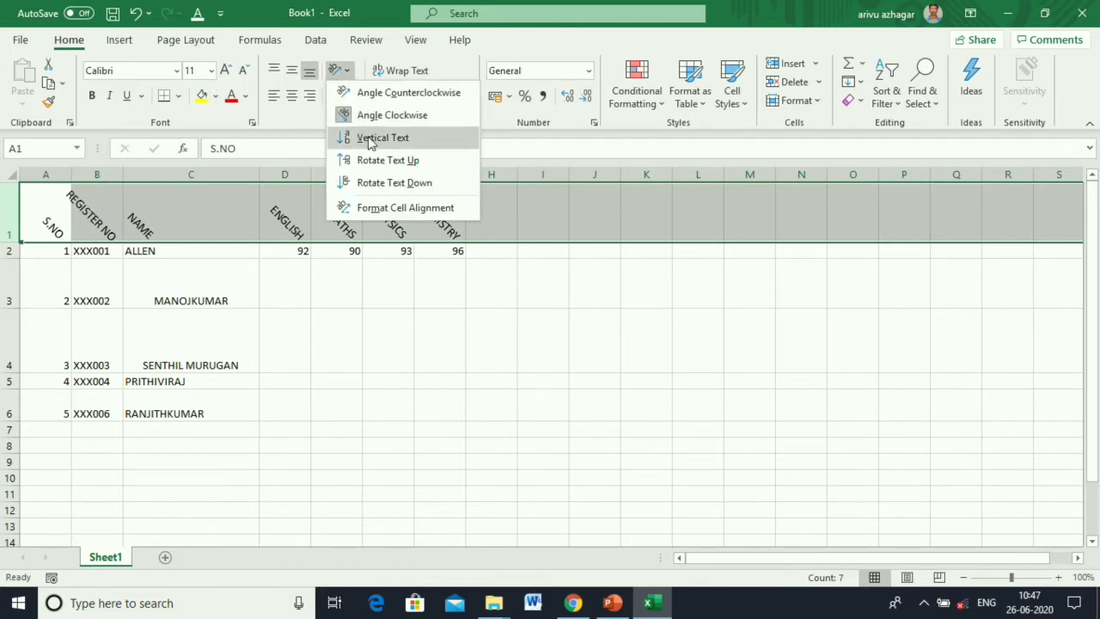
left_click(370, 138)
left_click(349, 74)
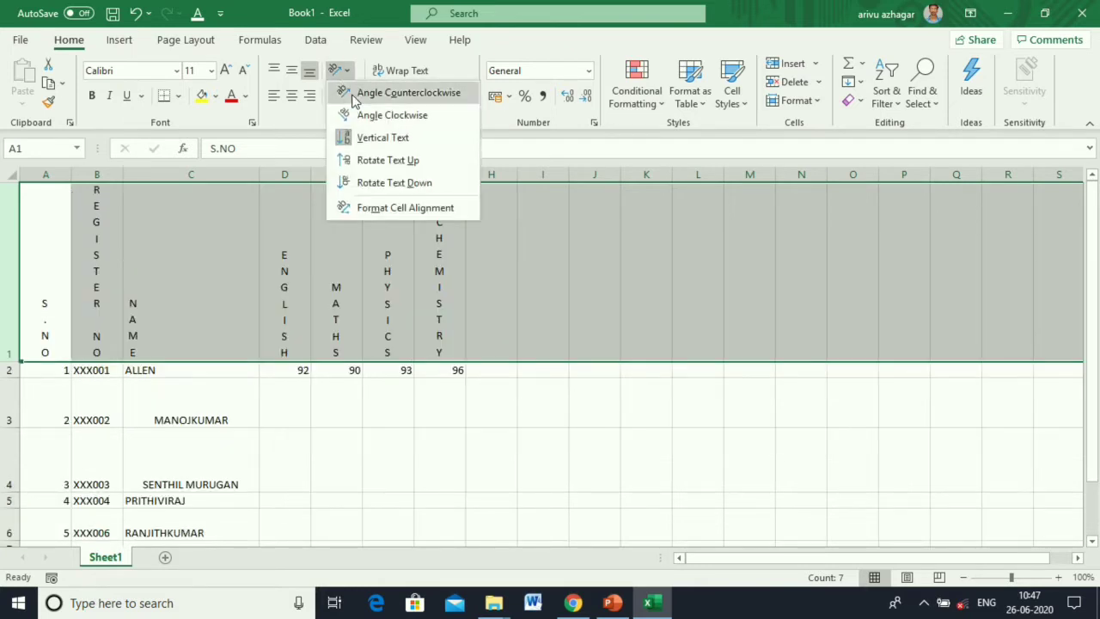
left_click(362, 160)
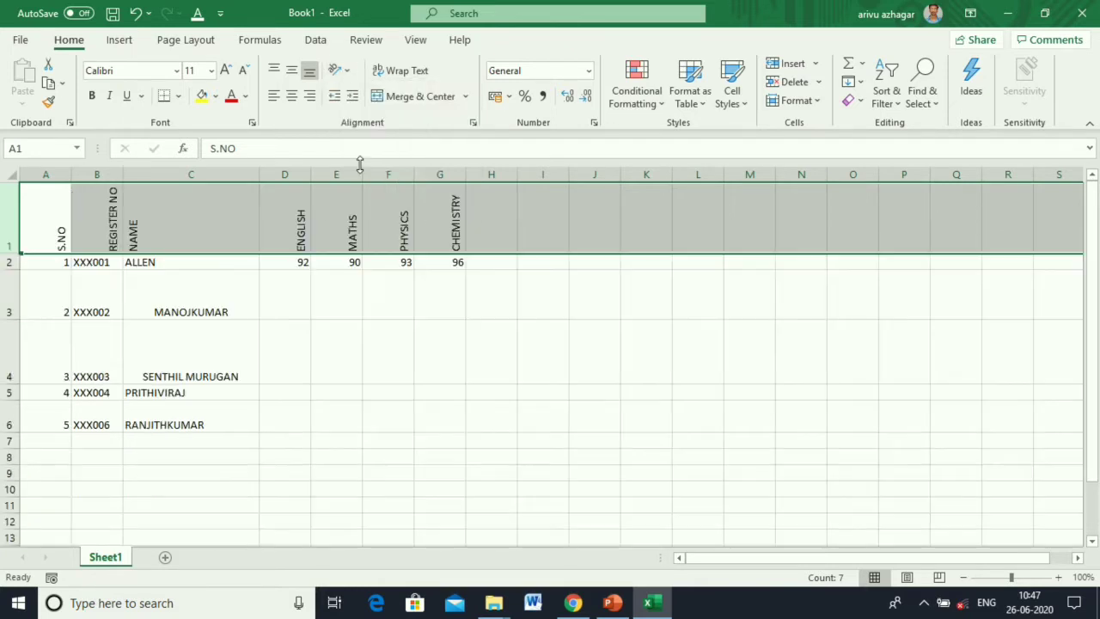
left_click(334, 72)
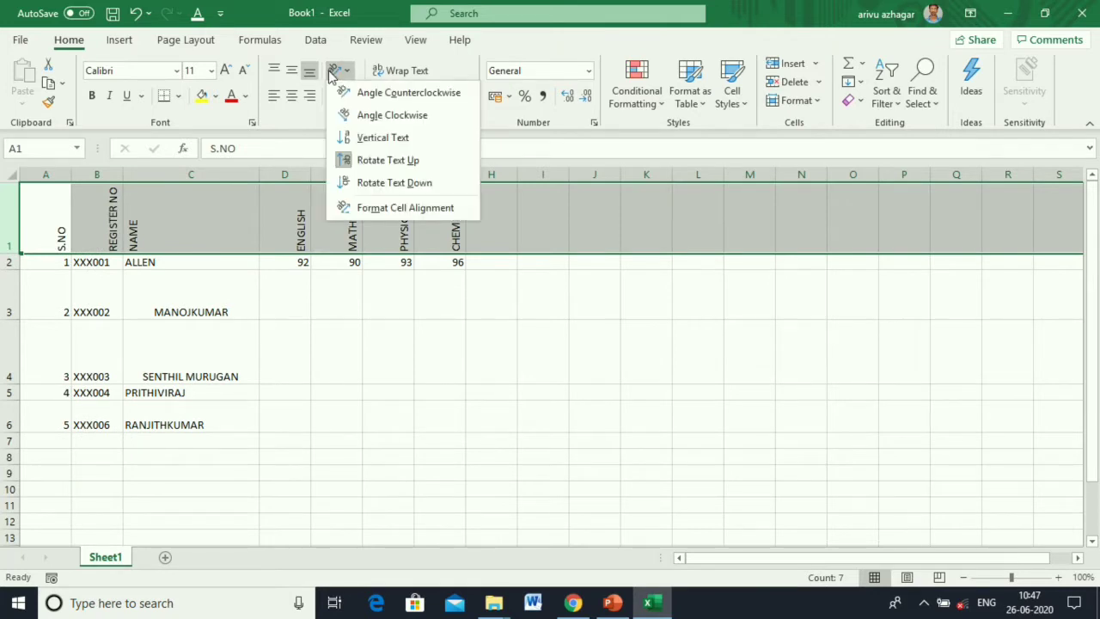
left_click(353, 160)
left_click(369, 283)
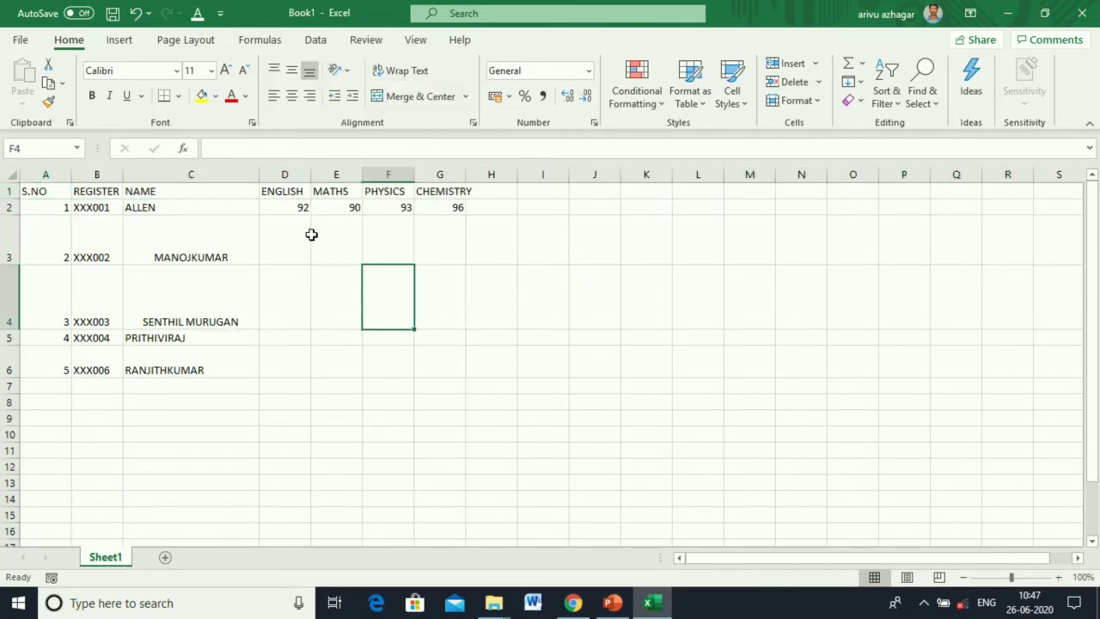
left_click(293, 191)
left_click(352, 96)
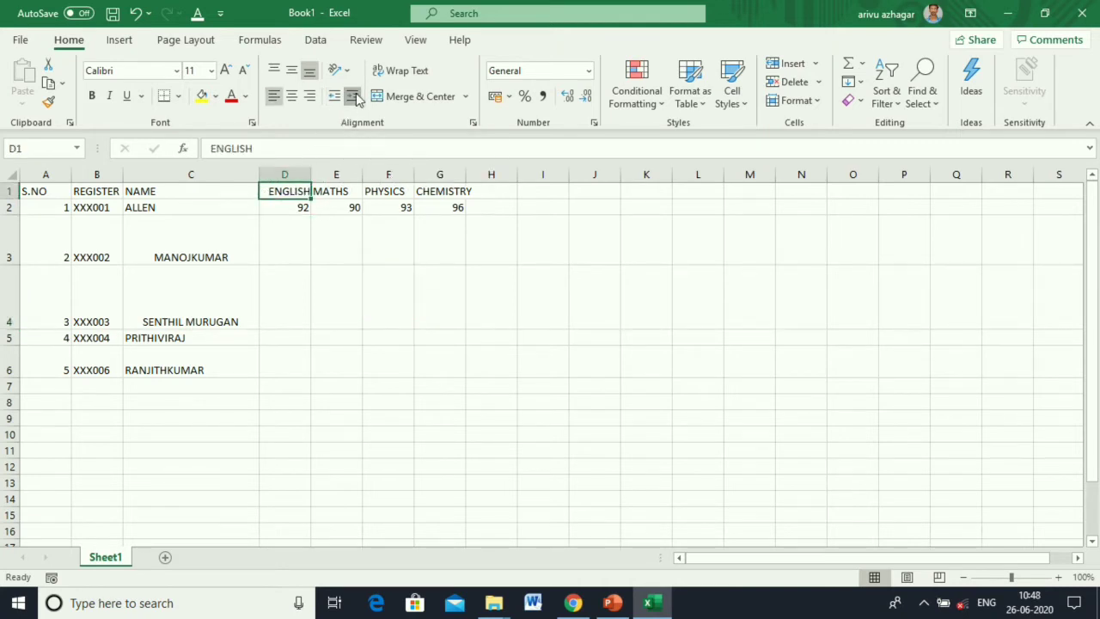
left_click(352, 95)
left_click(352, 95)
left_click(356, 98)
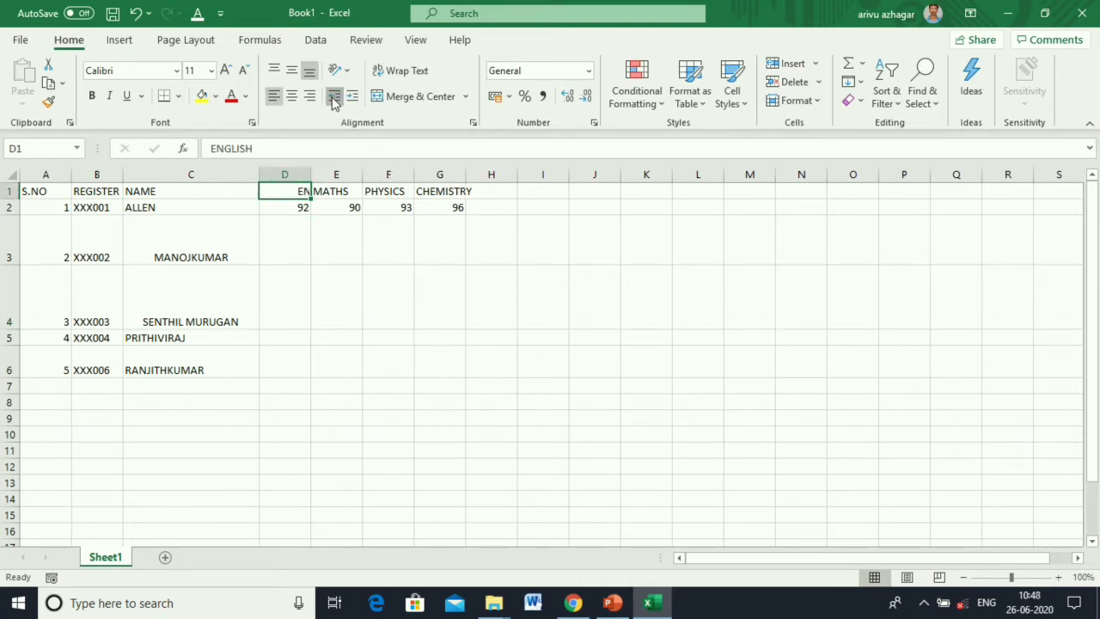
left_click(334, 97)
left_click(334, 97)
left_click(335, 97)
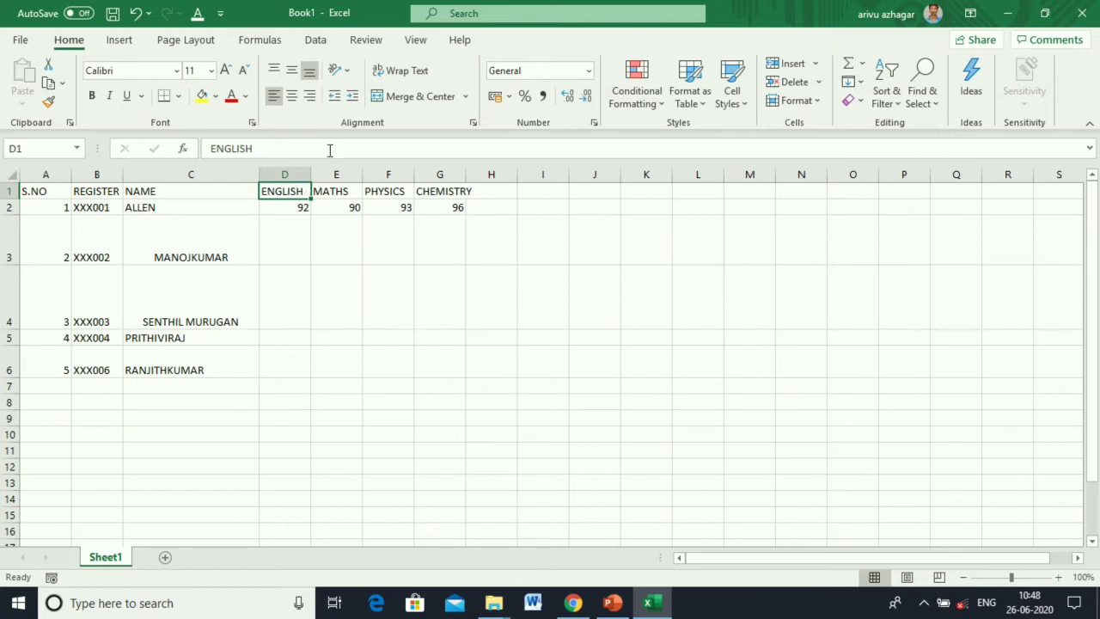
left_click(331, 246)
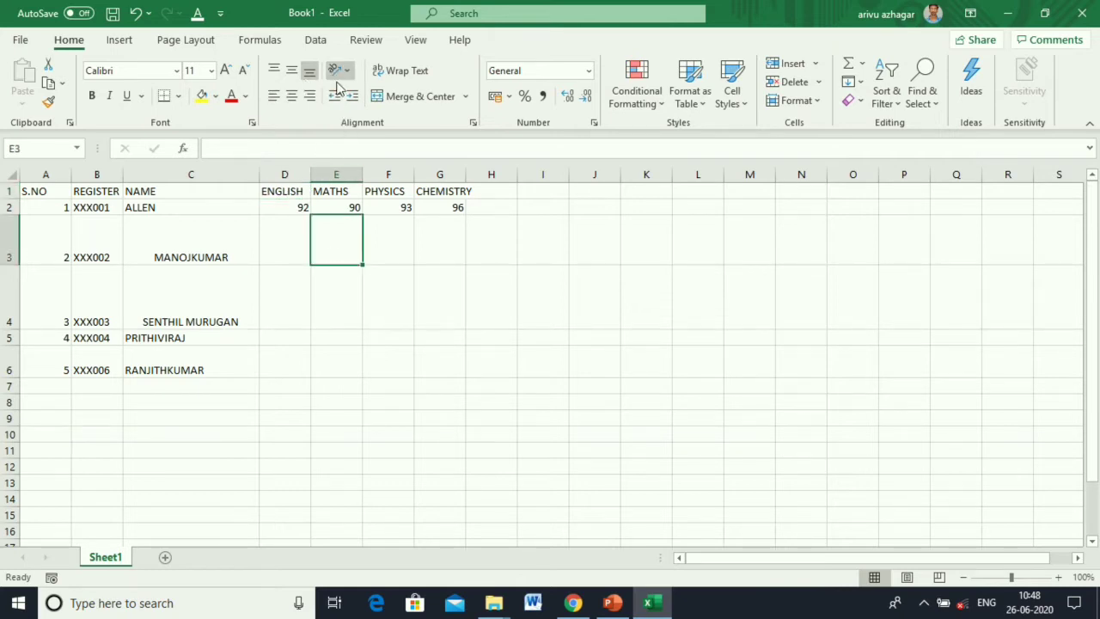
Insert a new row above the headings and enter the title in A1.
left_click(7, 191)
right_click(9, 190)
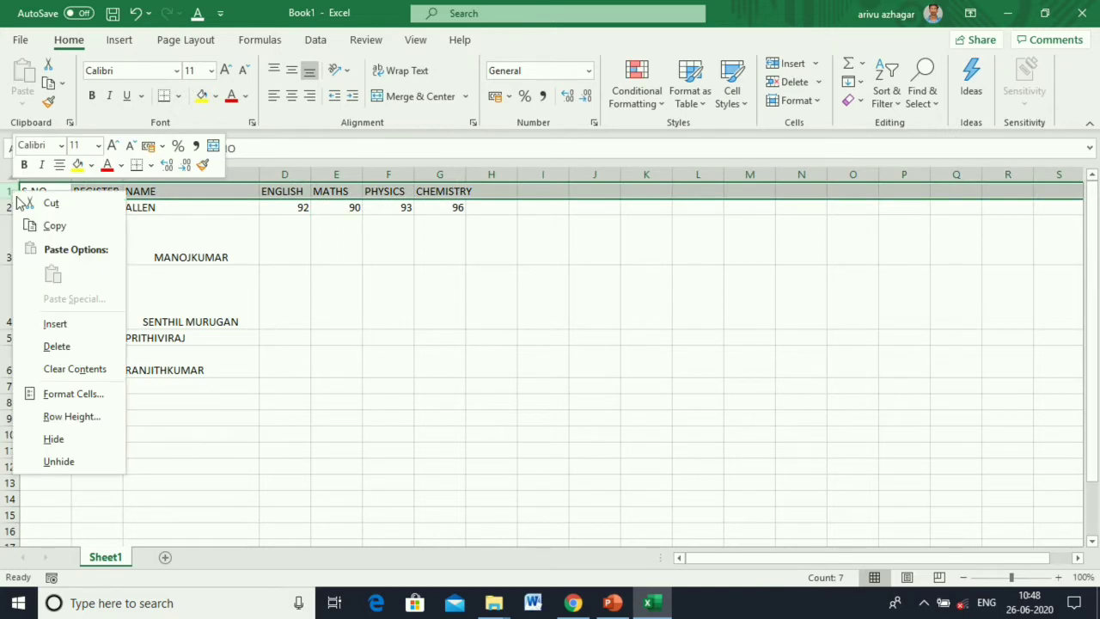
left_click(55, 324)
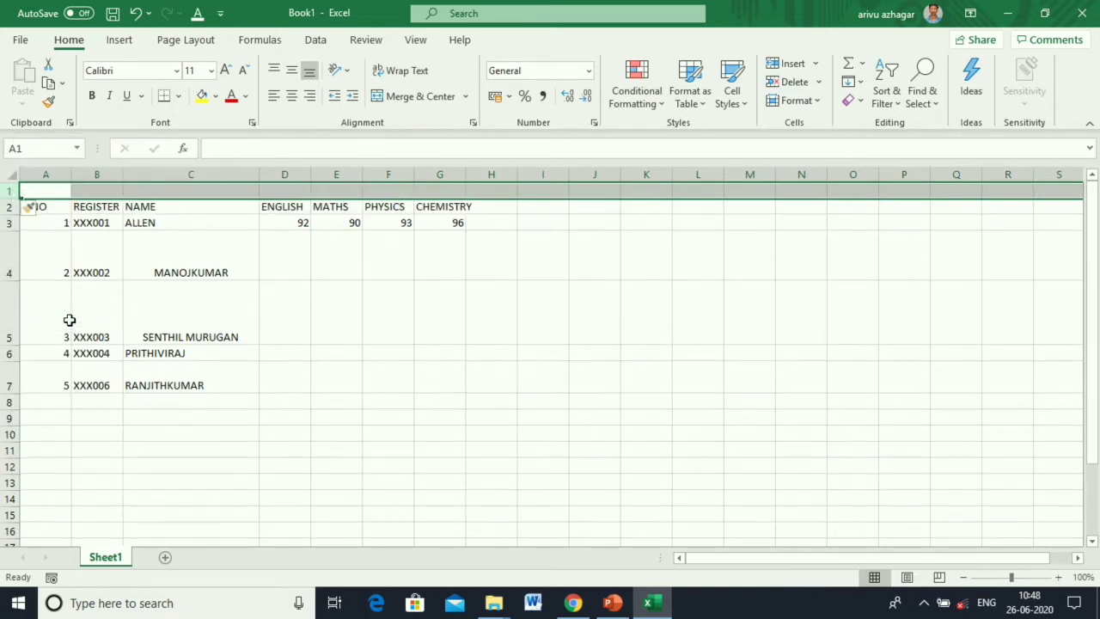
left_click(324, 287)
left_click(48, 194)
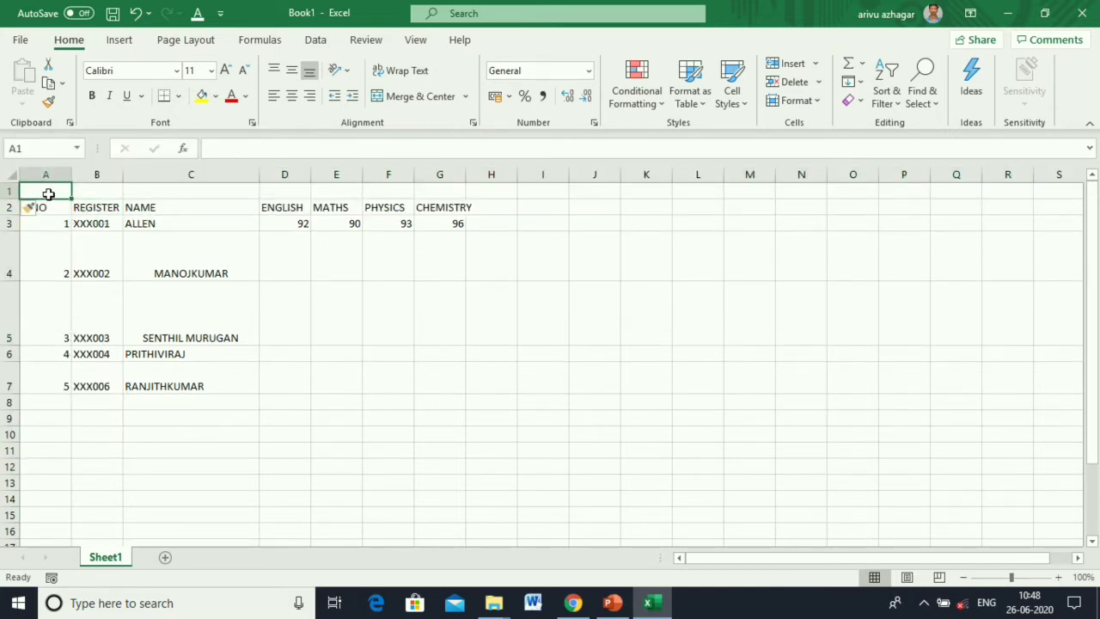
type("ANBARIVU")
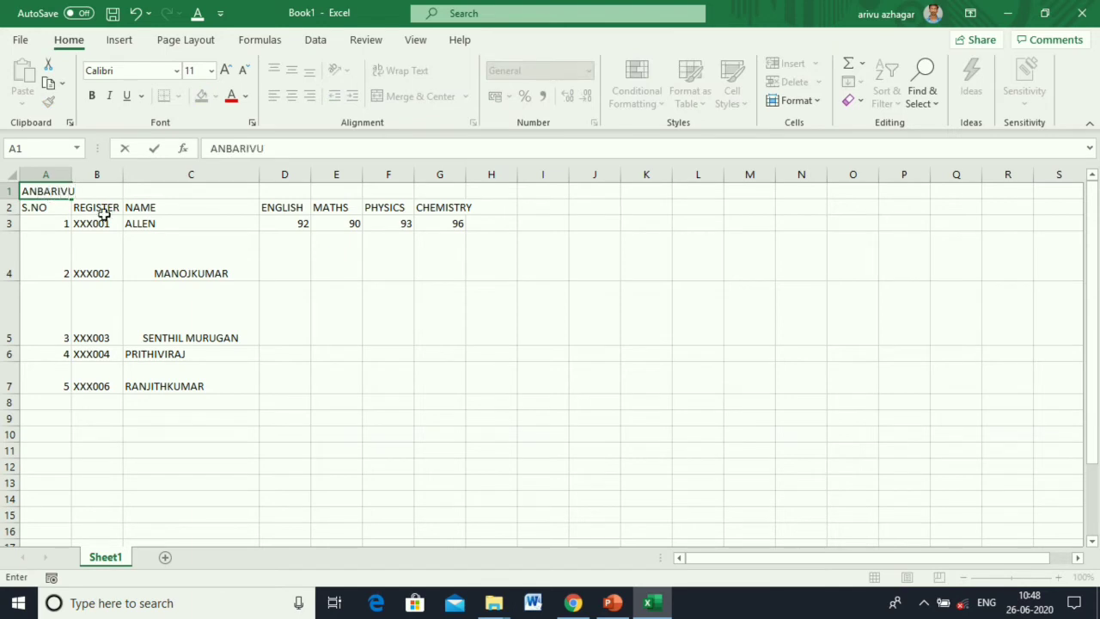
left_click(254, 271)
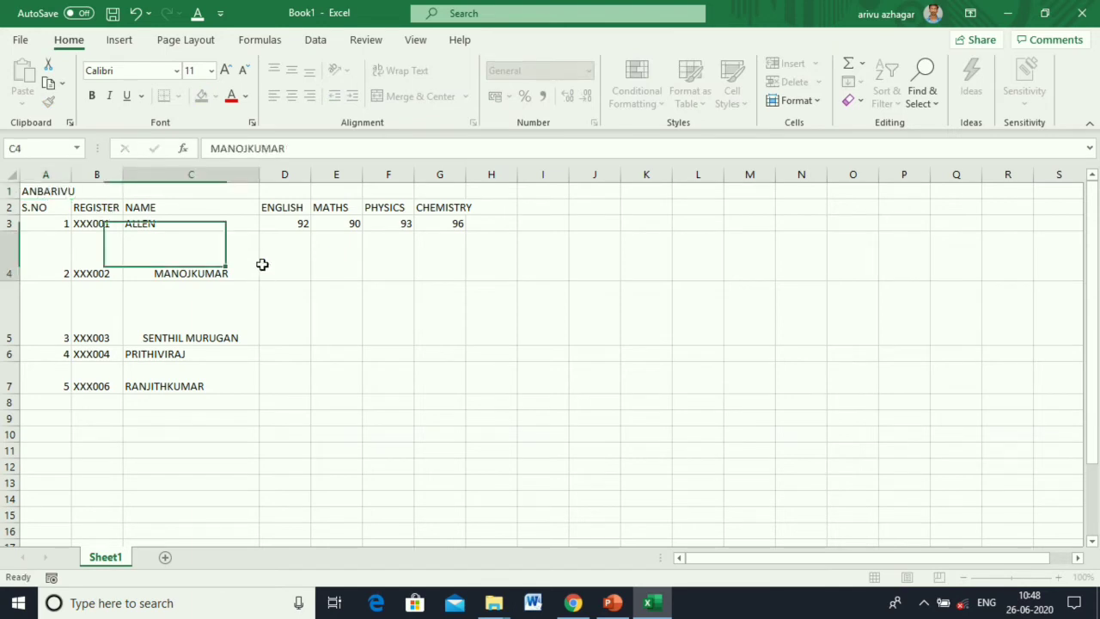
Merge and centre the title across A1:G1.
left_click(45, 191)
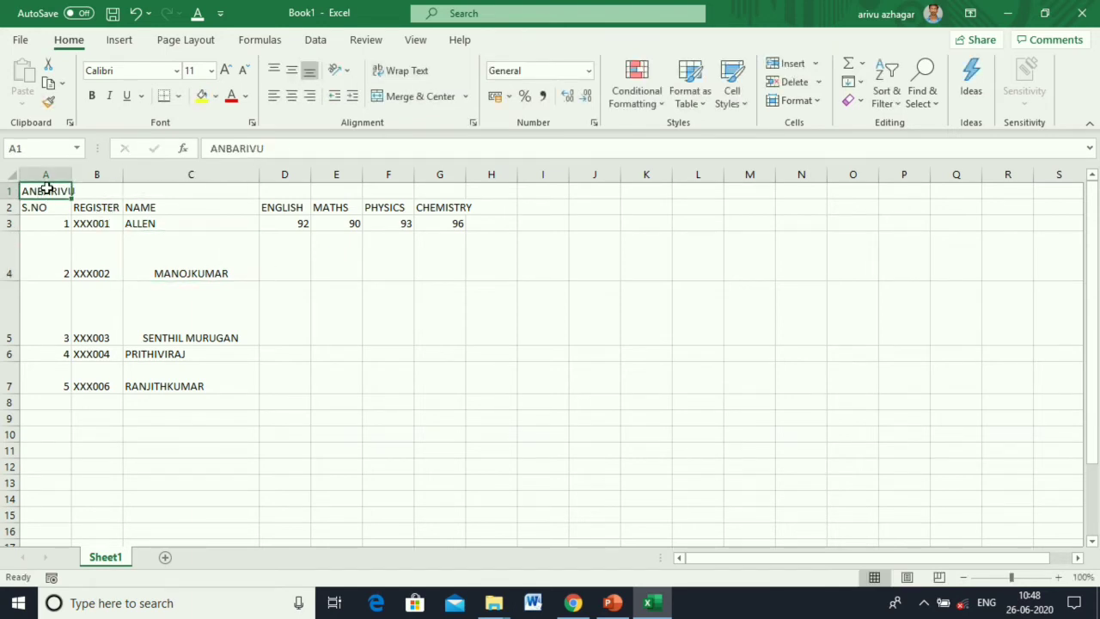
left_click_drag(40, 189, 440, 177)
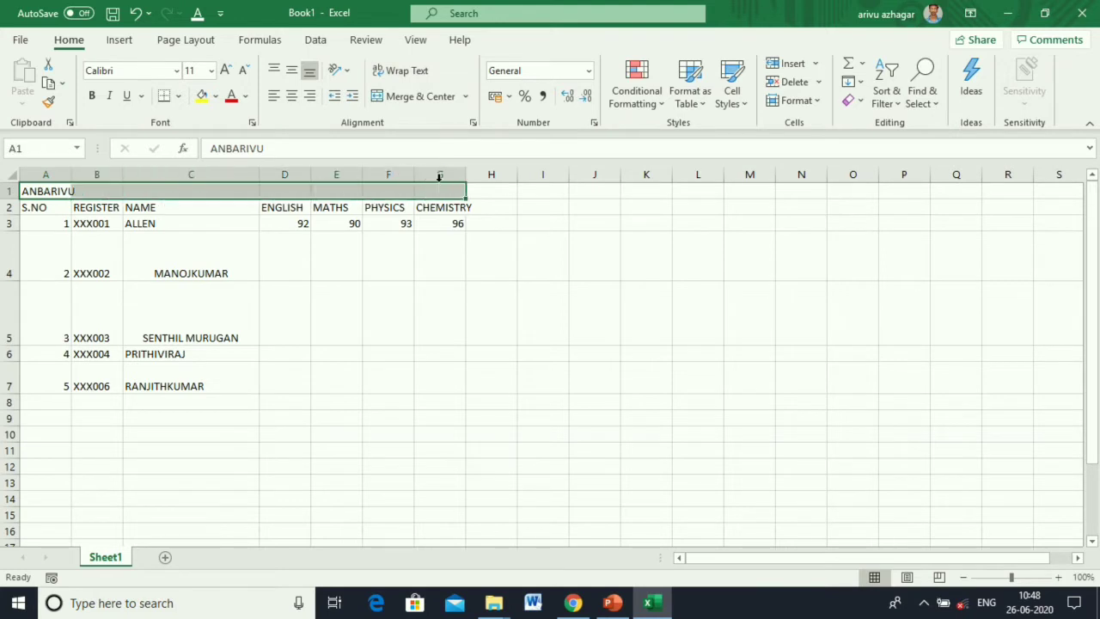
left_click(405, 100)
left_click(405, 100)
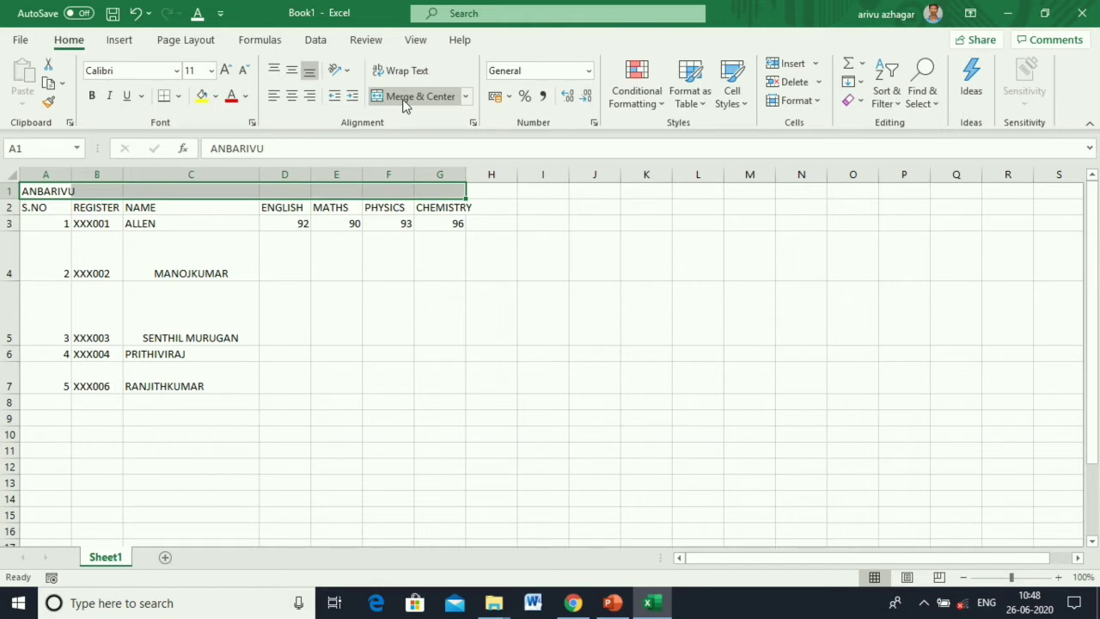
left_click(405, 99)
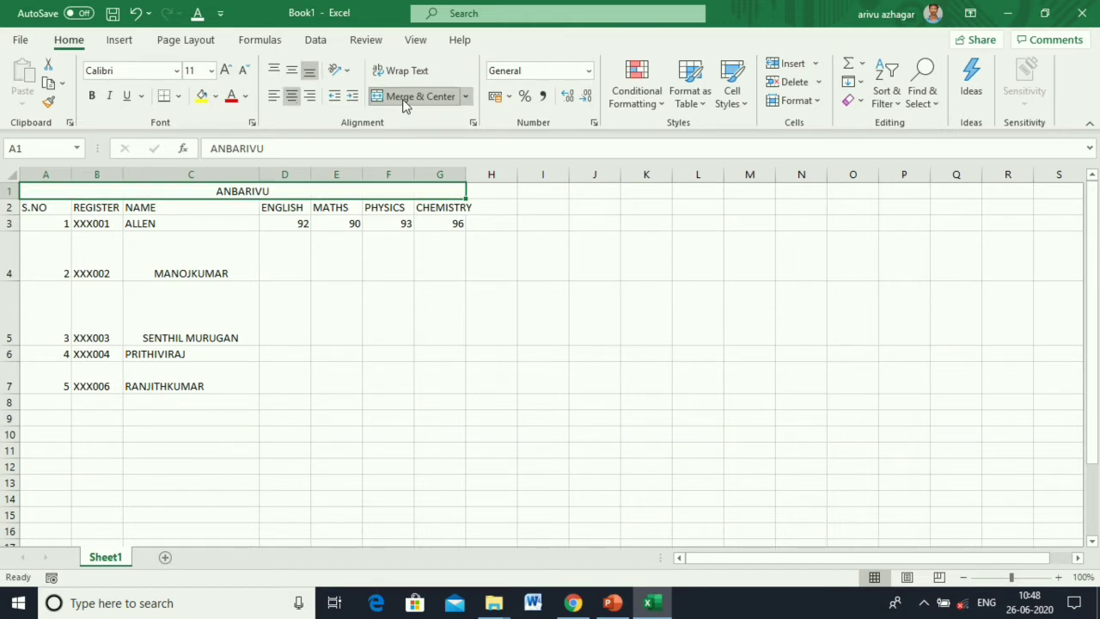
left_click(402, 371)
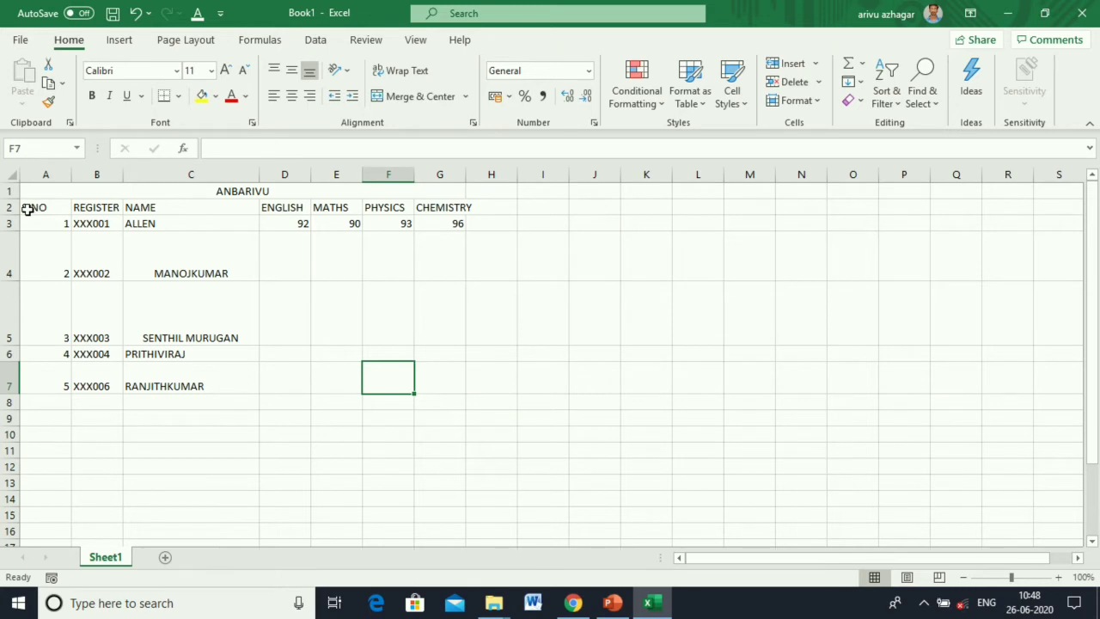
Format the ANBARIVU title as 20-pt bold Algerian.
left_click_drag(27, 209, 439, 206)
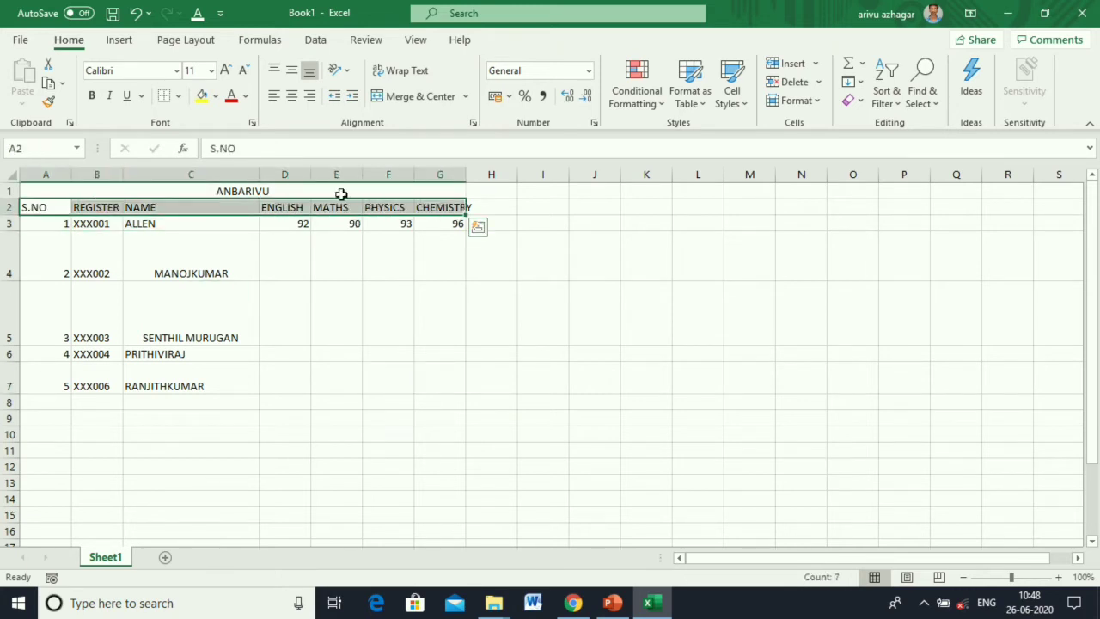
left_click(338, 191)
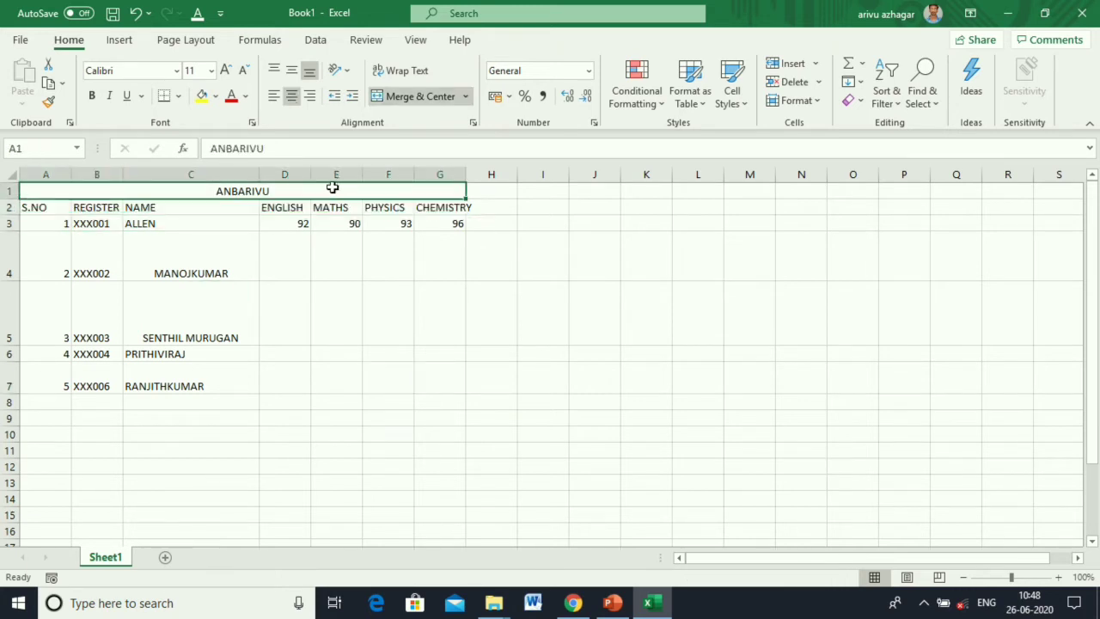
left_click(226, 70)
left_click(226, 70)
left_click(226, 70)
left_click(226, 70)
left_click(226, 70)
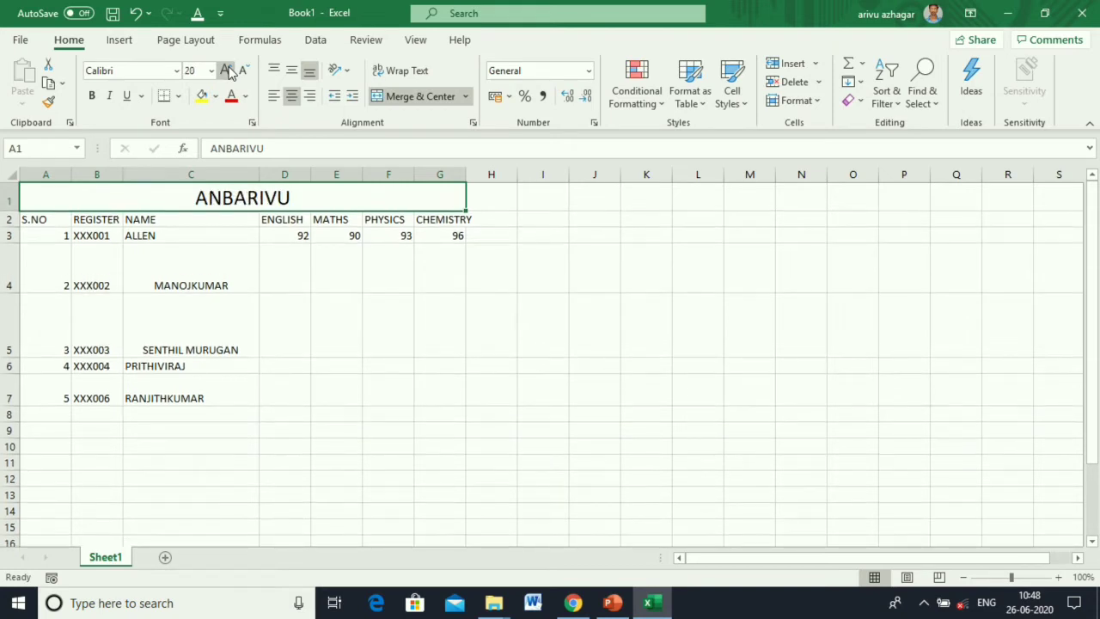
left_click(91, 97)
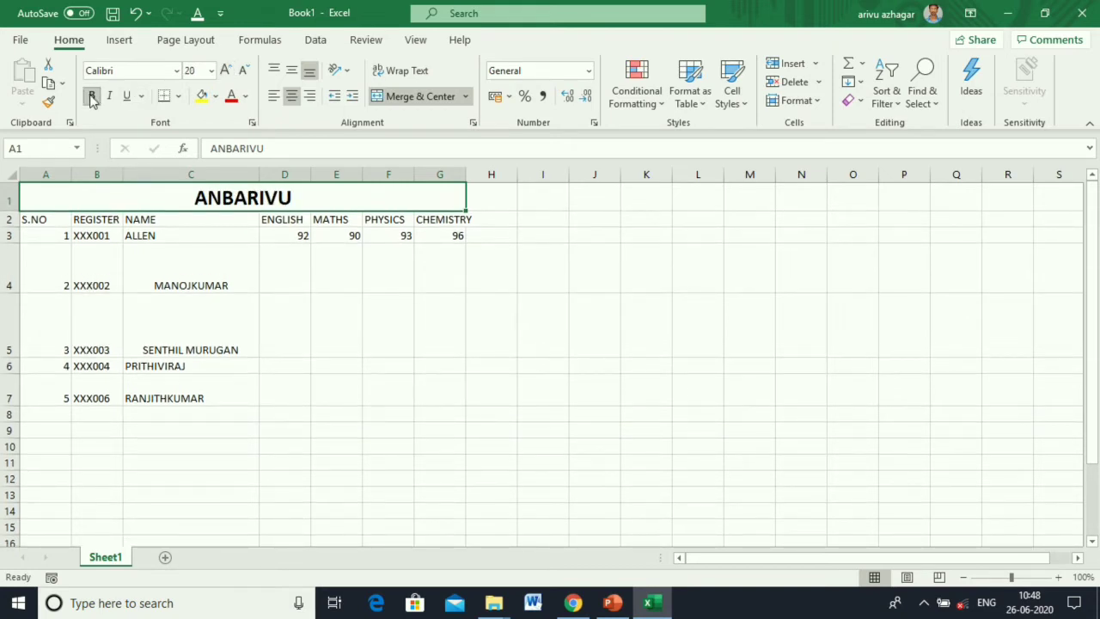
left_click(175, 72)
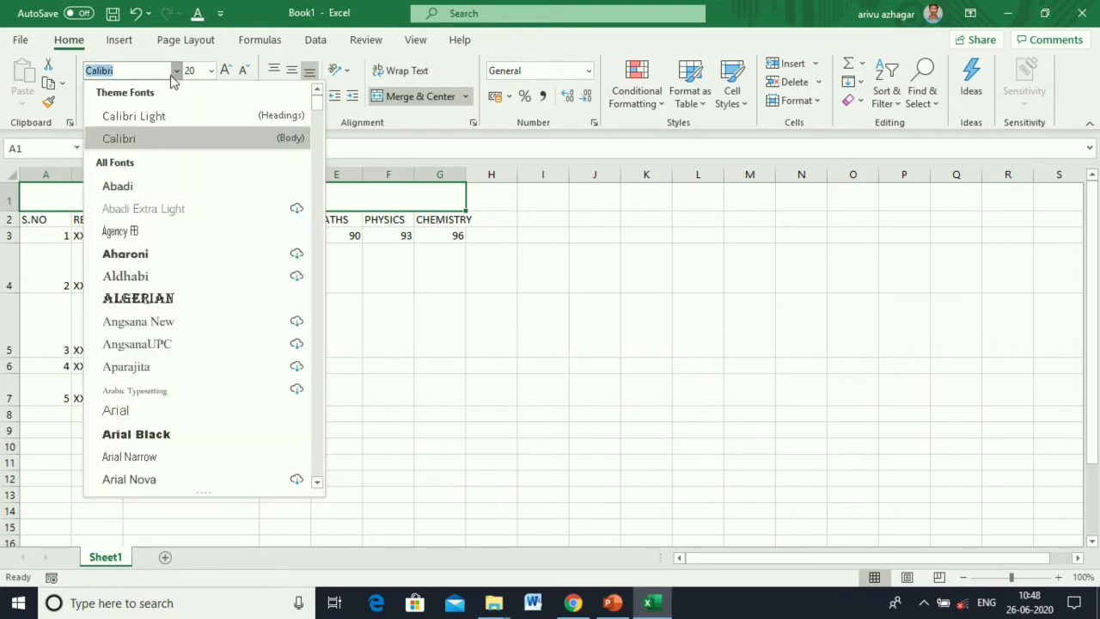
left_click(138, 298)
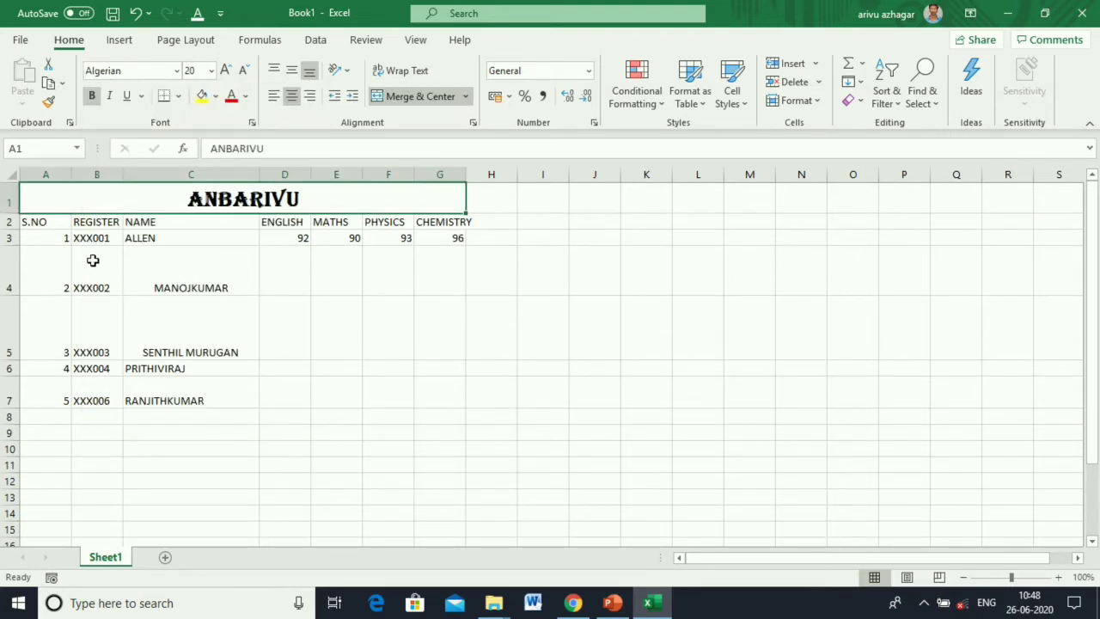
left_click(6, 221)
Make the row 2 headings bold and italic, returning the font size to normal.
left_click(92, 95)
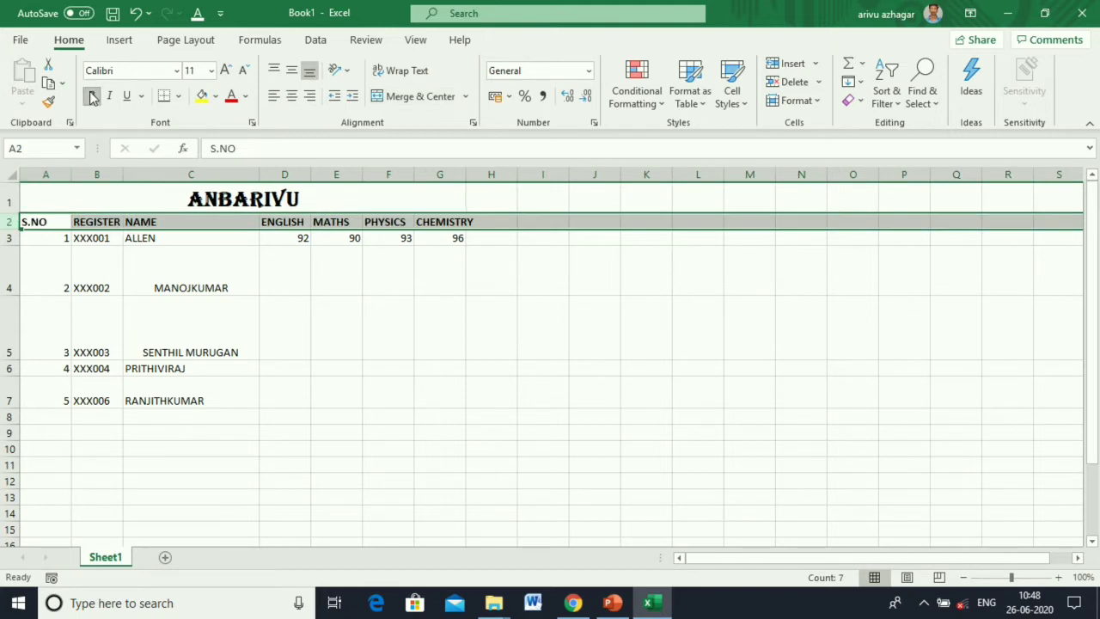
left_click(224, 71)
left_click(224, 71)
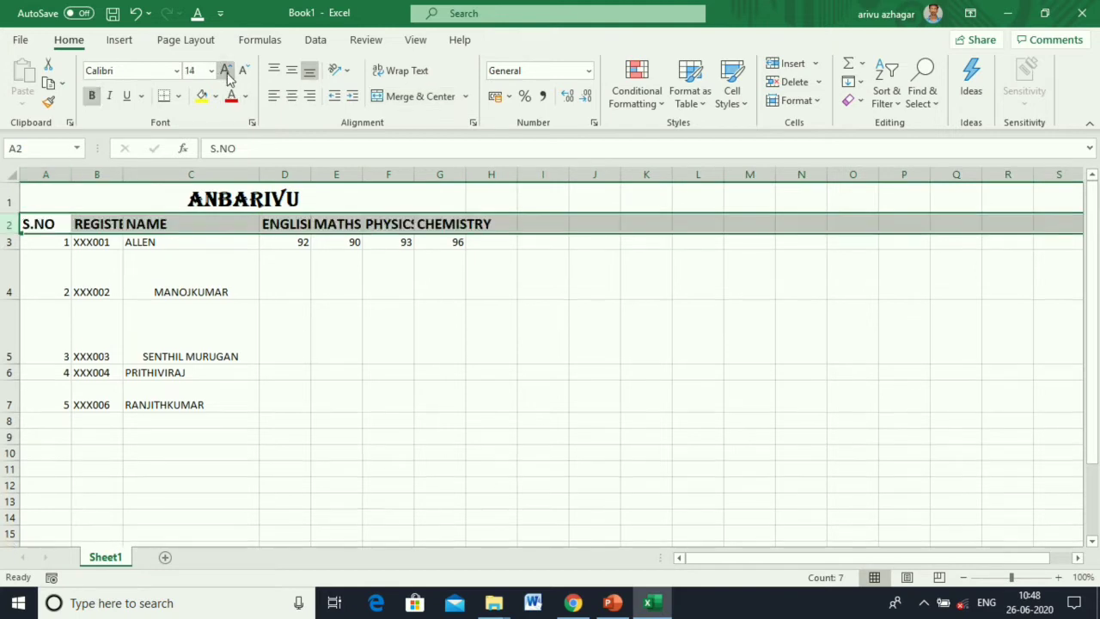
left_click(224, 71)
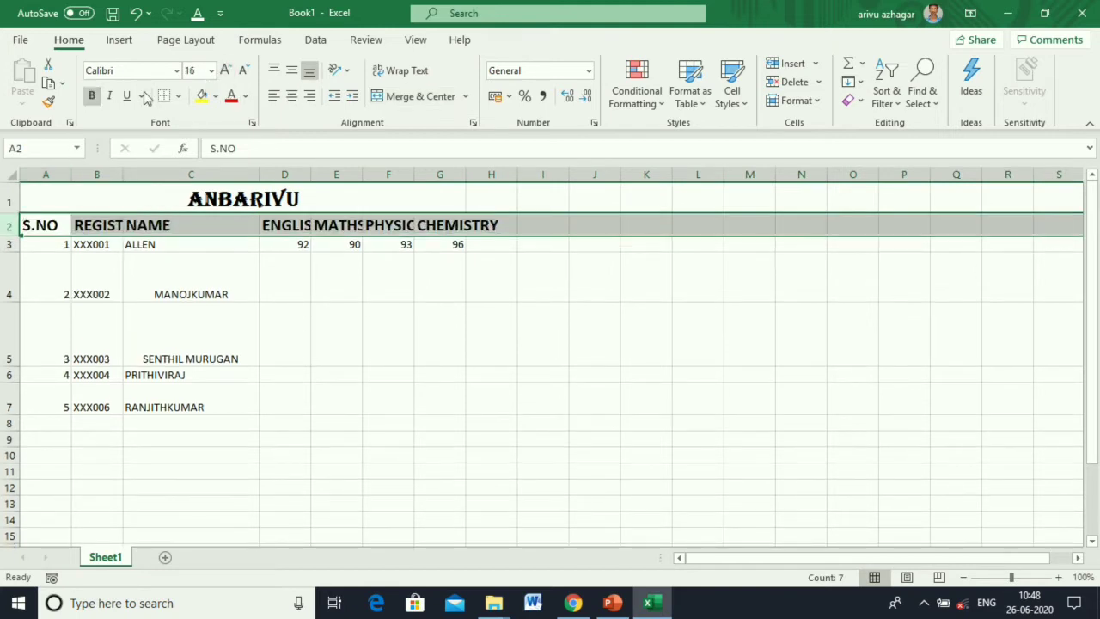
left_click(109, 95)
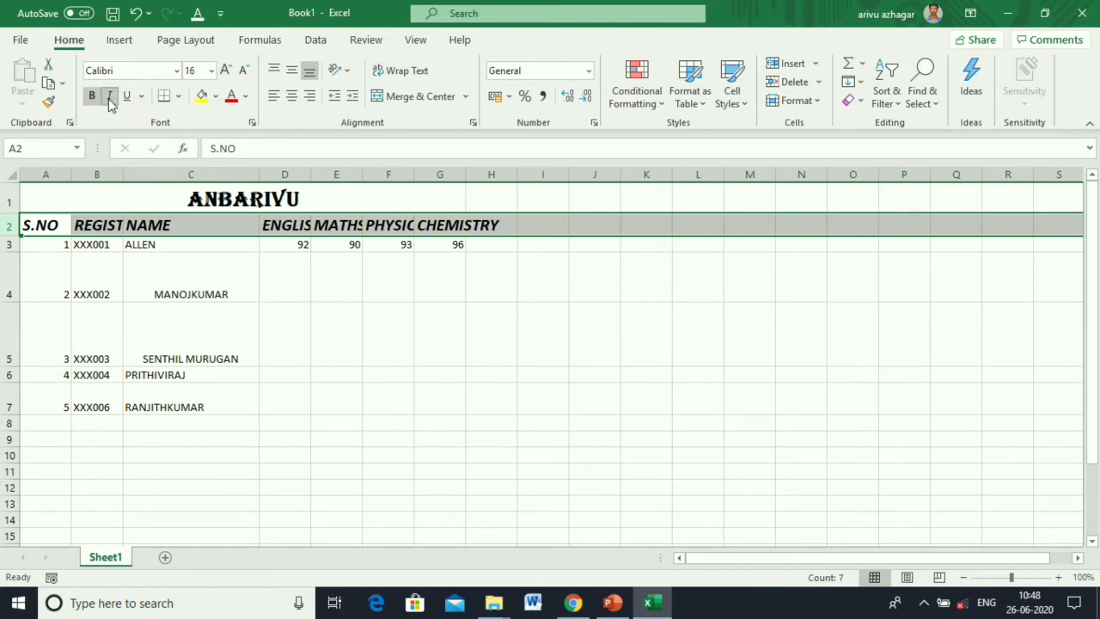
left_click(243, 71)
left_click(243, 70)
left_click(244, 70)
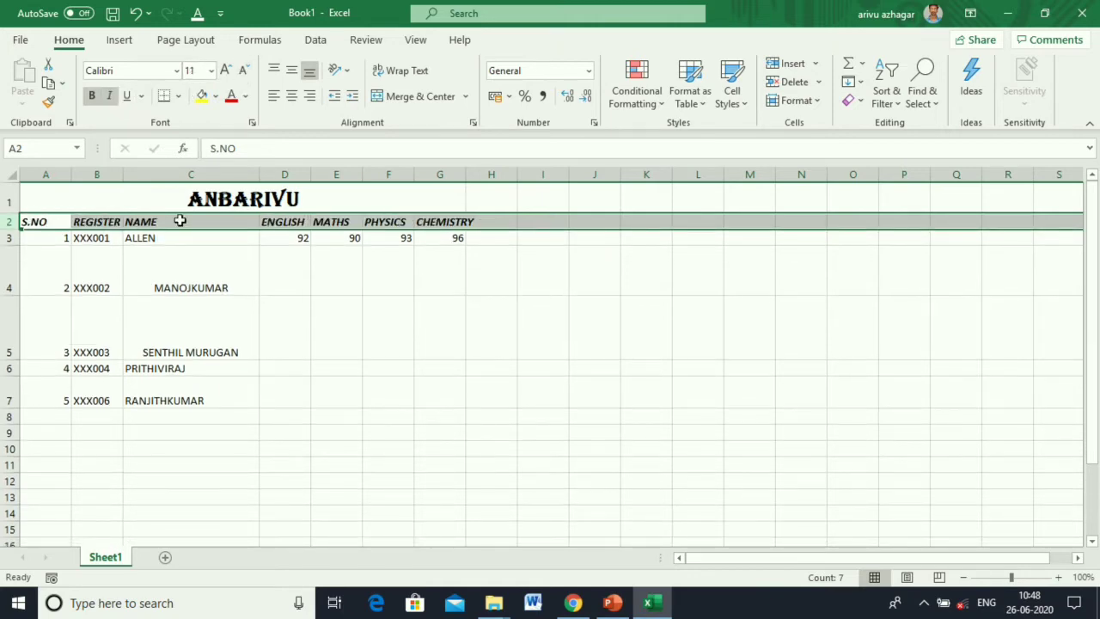
Try single and double underline on the row 2 headings, then remove the underline.
left_click(127, 95)
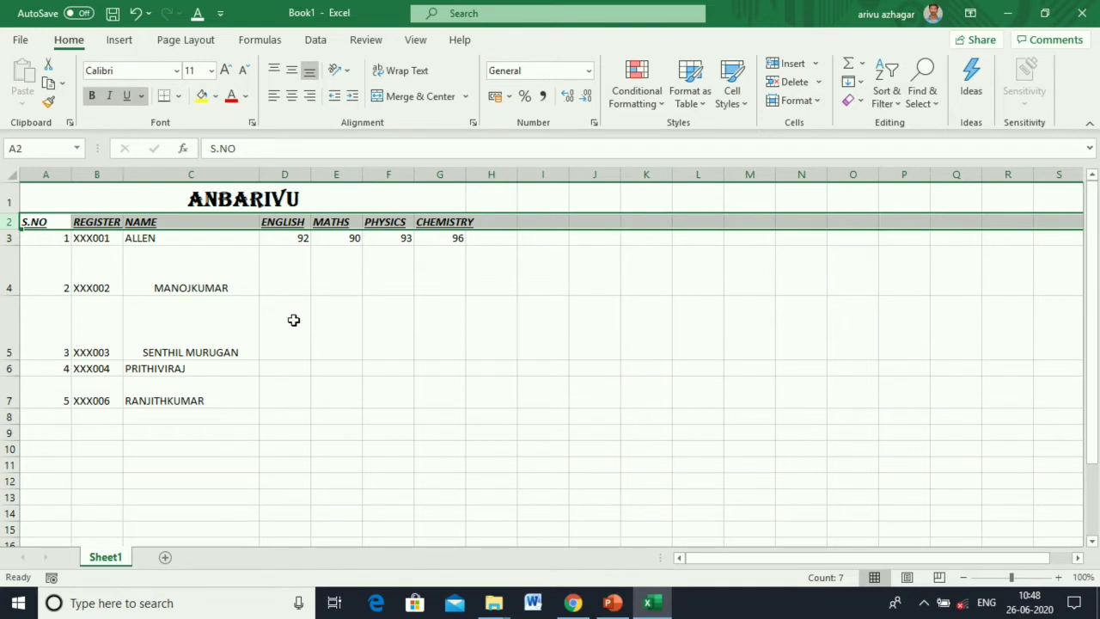
left_click(297, 325)
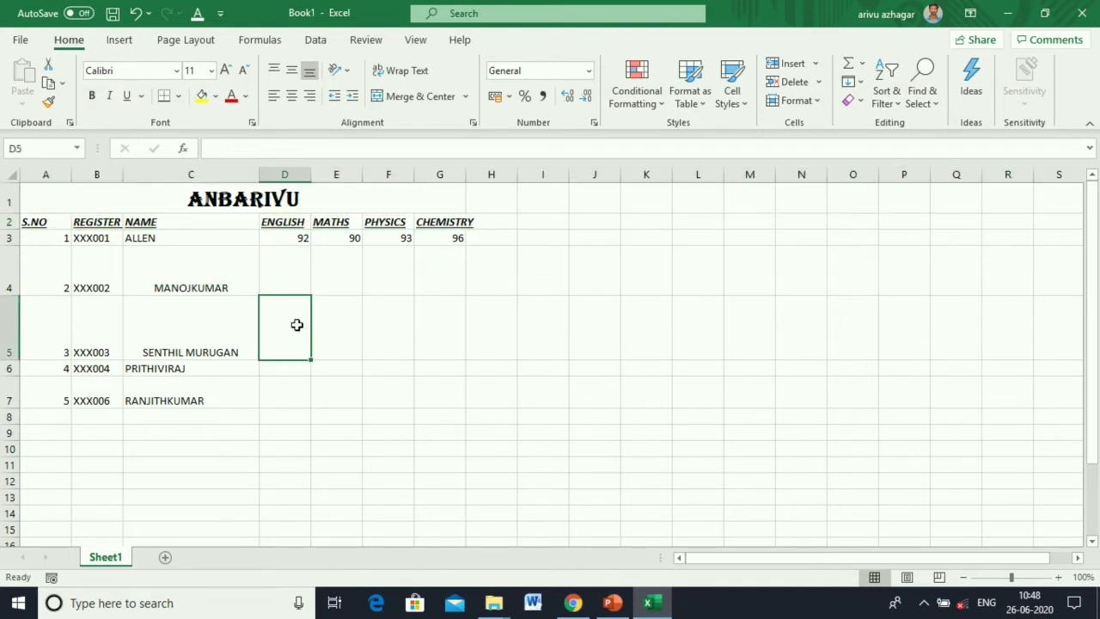
left_click(10, 223)
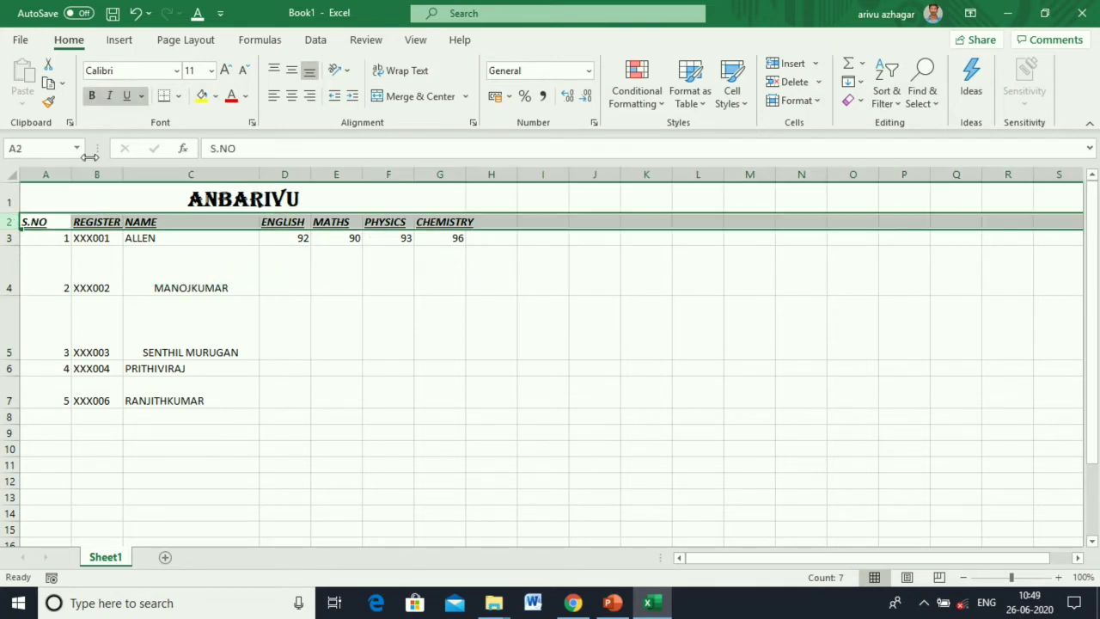
left_click(141, 96)
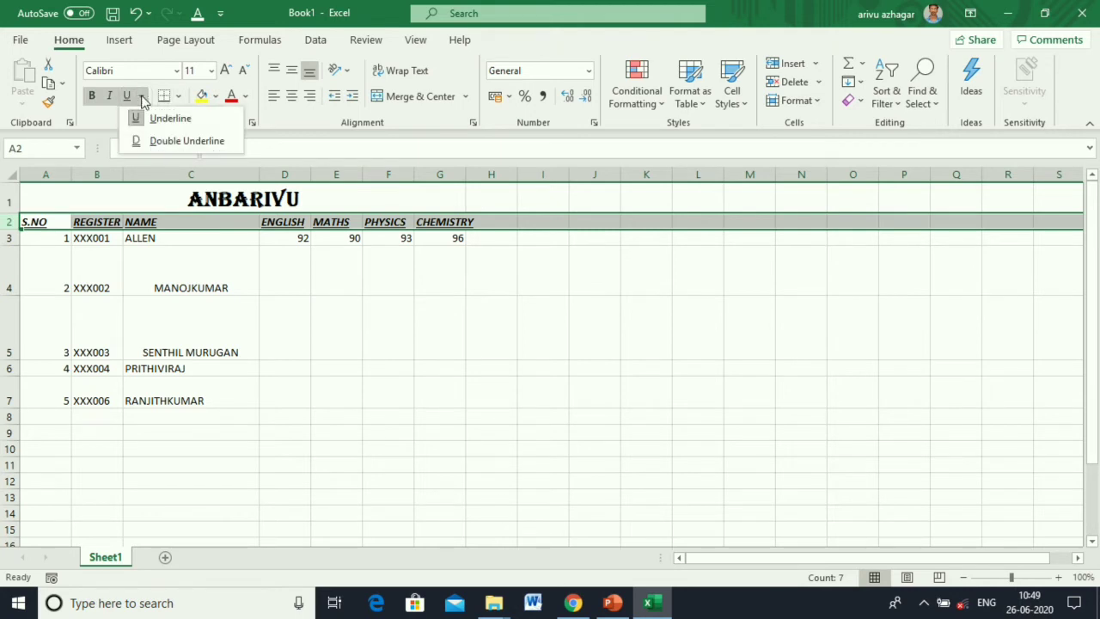
left_click(153, 139)
left_click(374, 375)
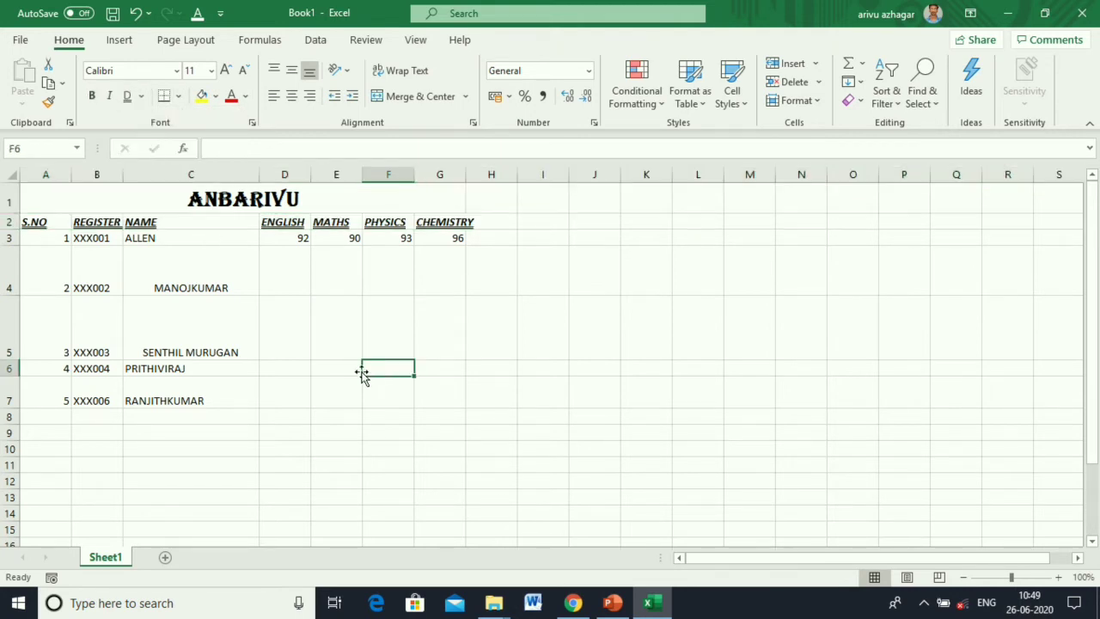
left_click(10, 224)
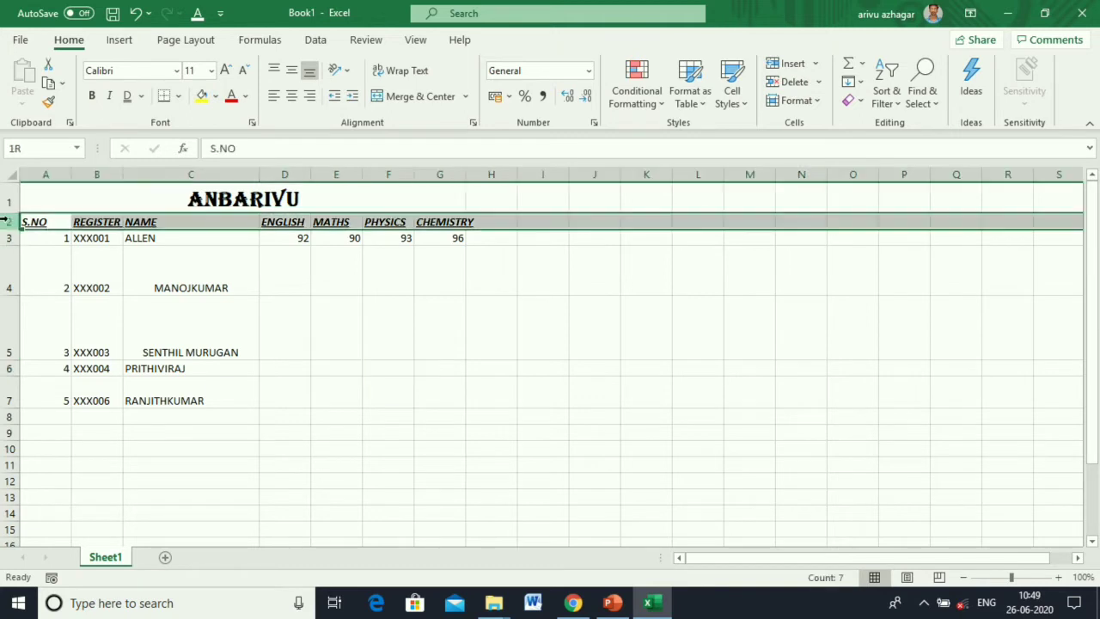
left_click(128, 95)
left_click(284, 318)
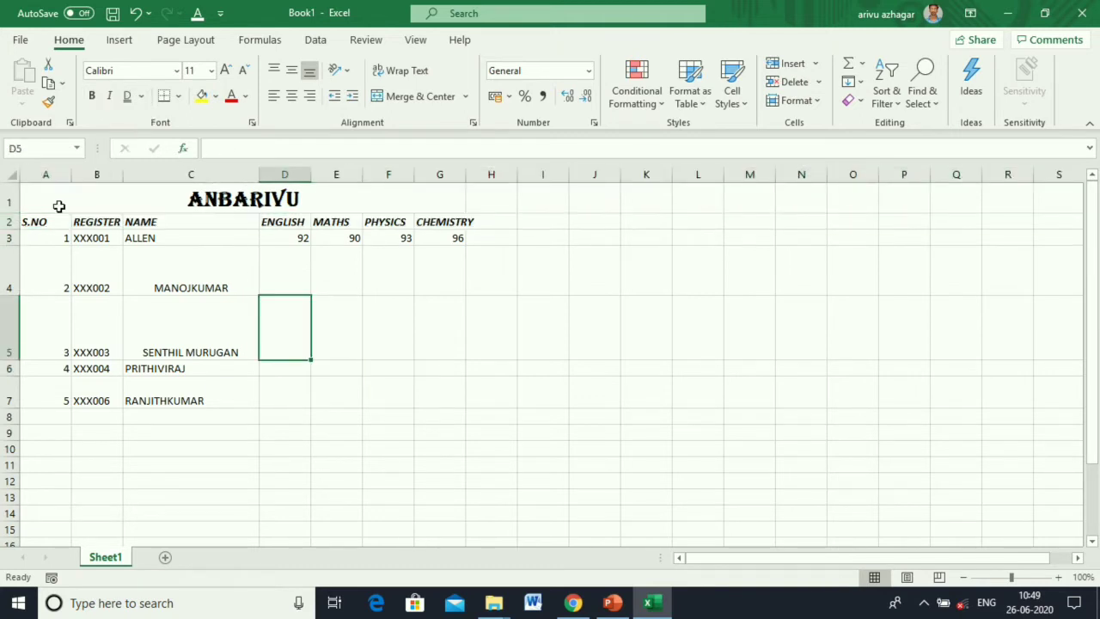
Add All Borders to A2:G7 and a right border to the merged ANBARIVU title.
left_click_drag(44, 220, 456, 401)
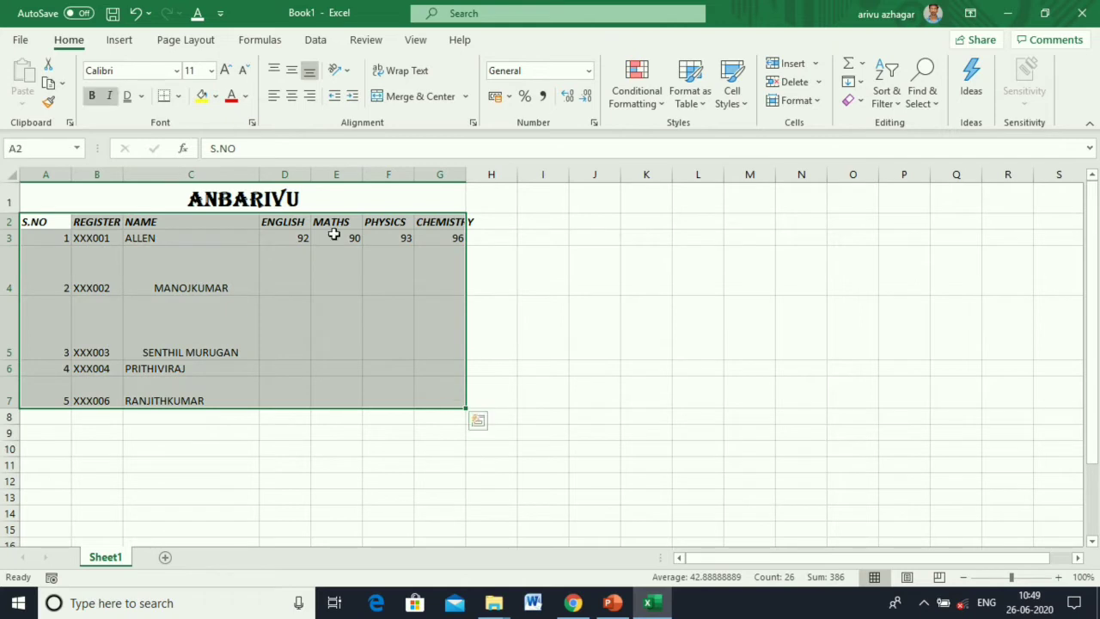
left_click(179, 96)
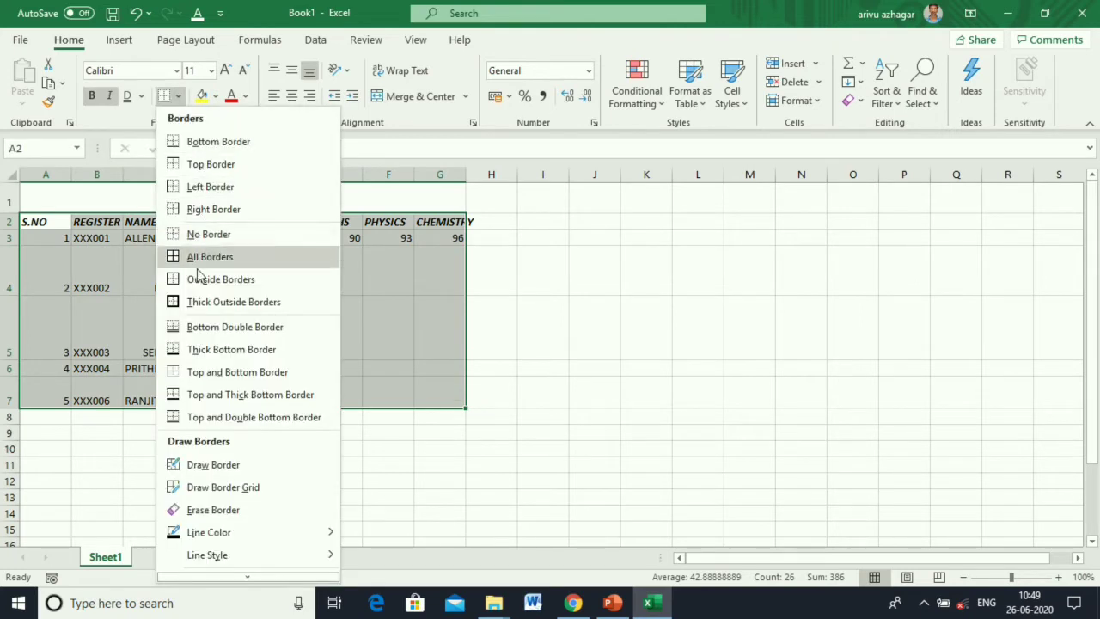
left_click(200, 260)
left_click(623, 381)
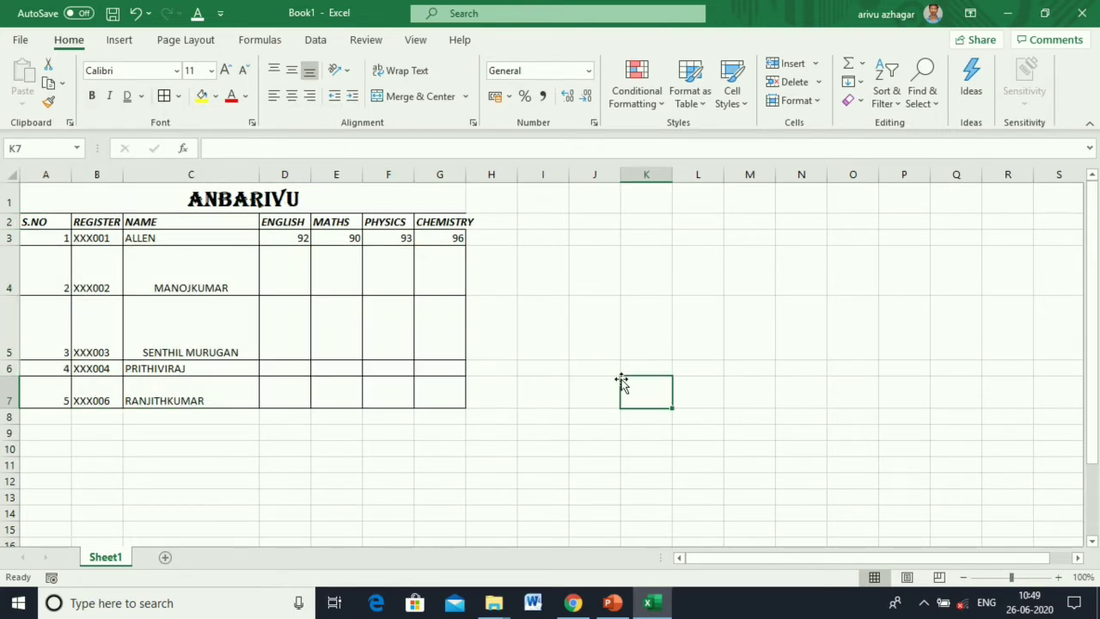
left_click(114, 200)
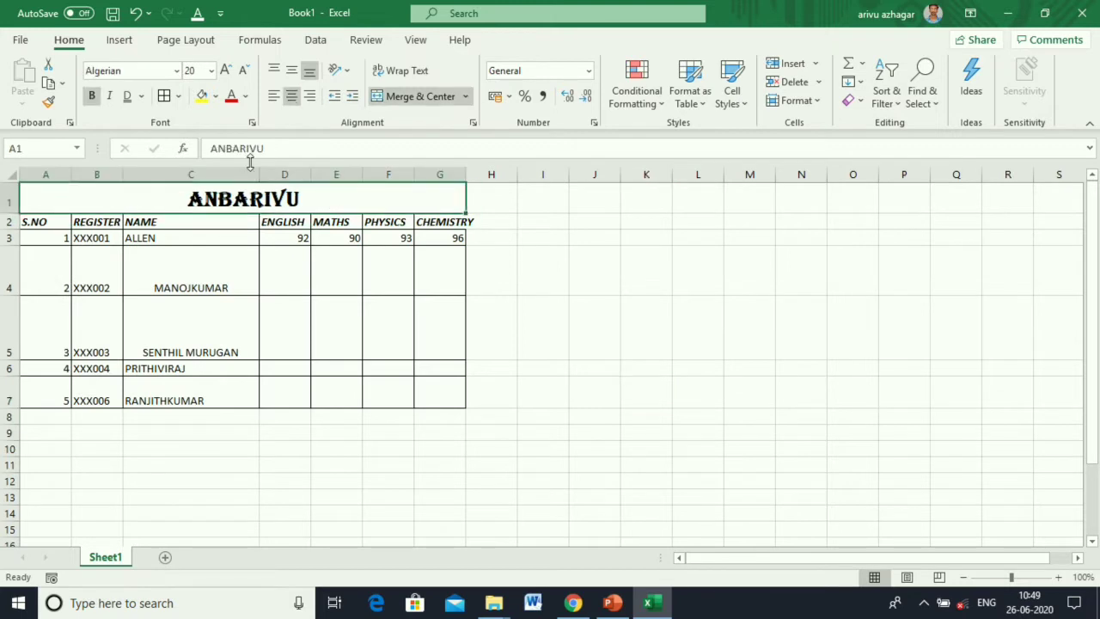
left_click(178, 97)
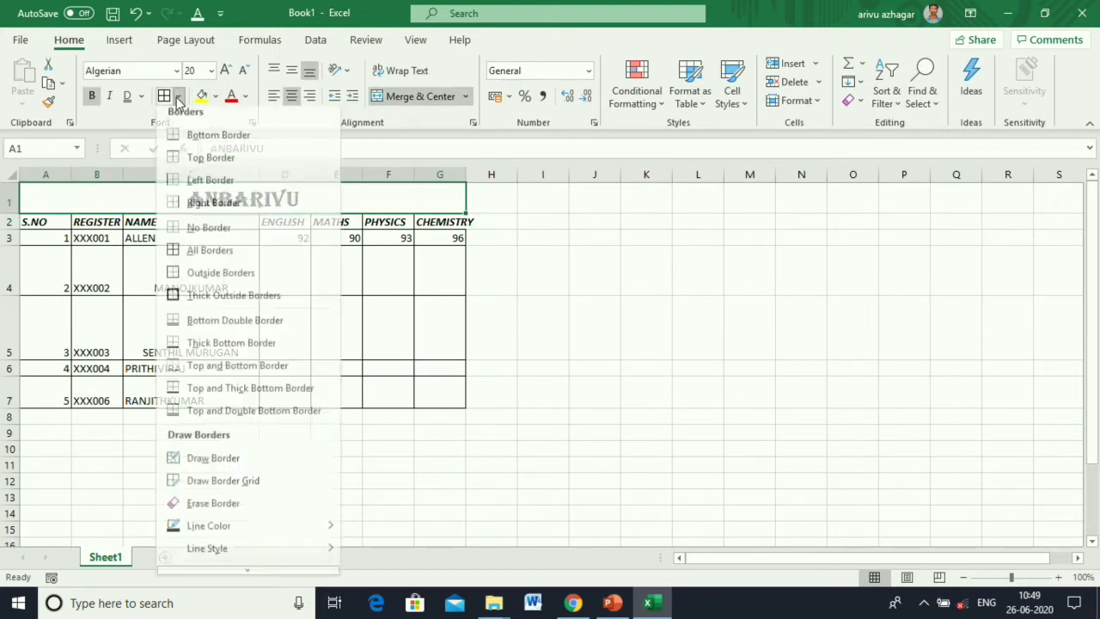
left_click(221, 210)
left_click(588, 284)
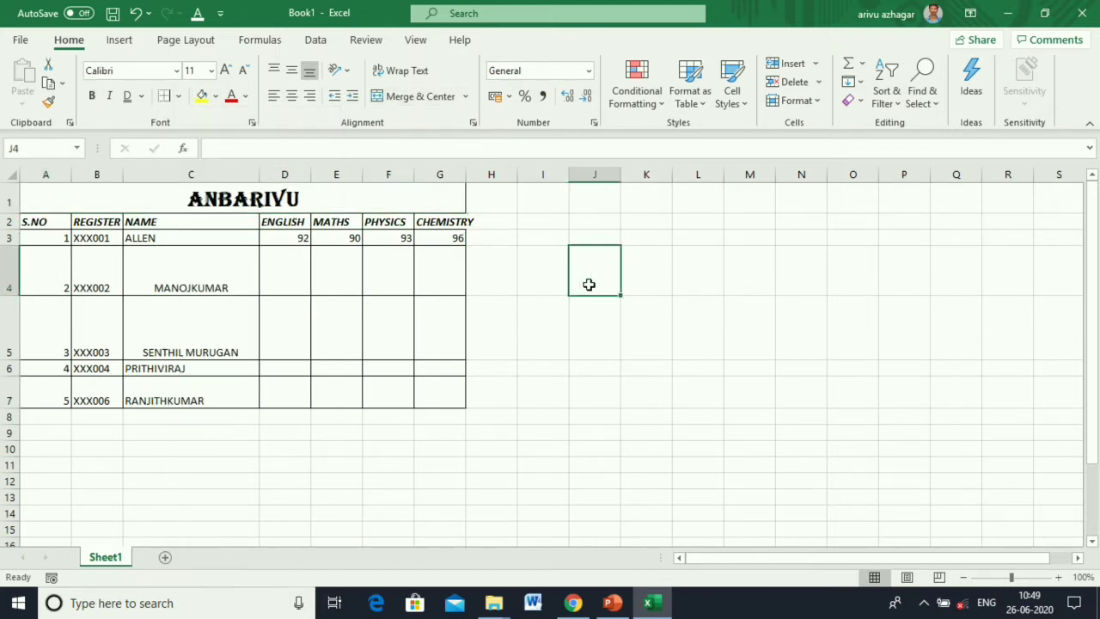
Widen column G to fit CHEMISTRY and fill the header row A2:G2 green.
left_click_drag(466, 175, 480, 175)
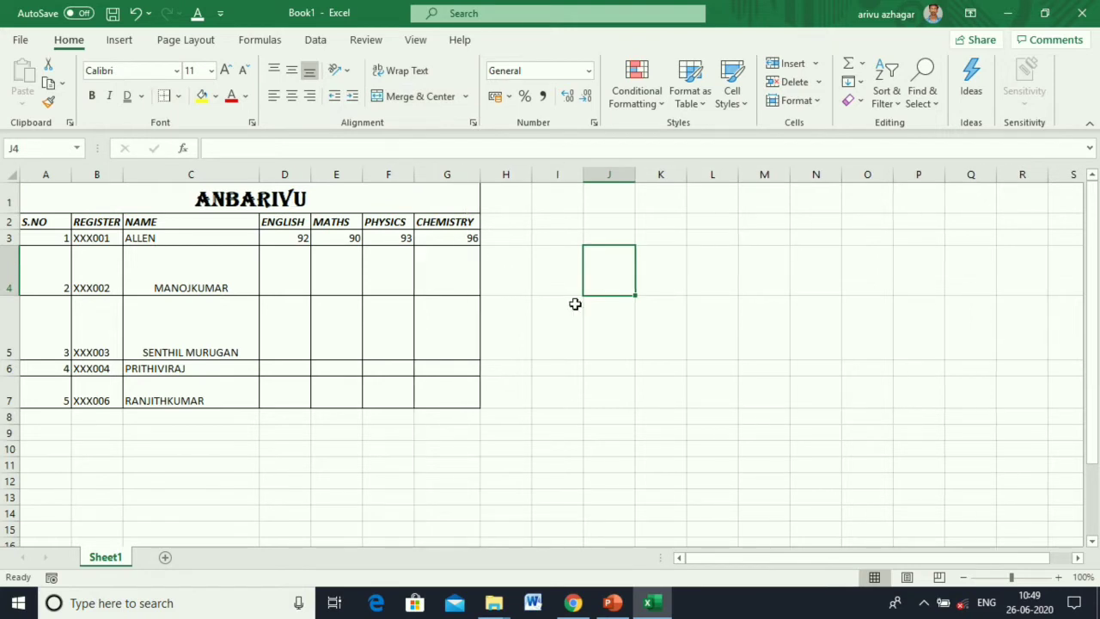
left_click(554, 306)
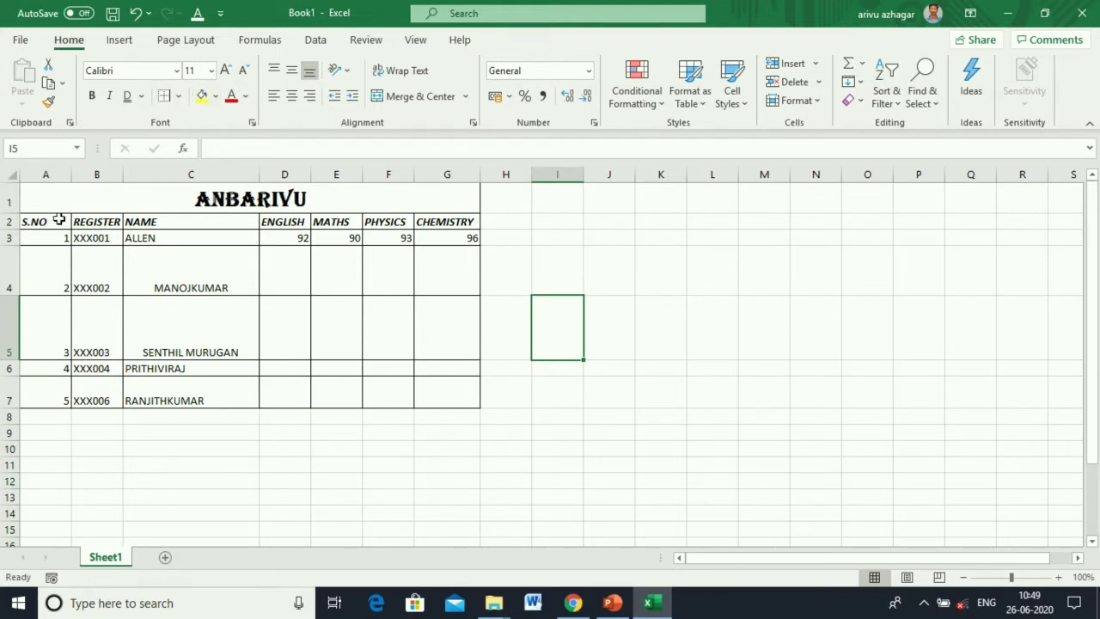
left_click_drag(60, 219, 440, 215)
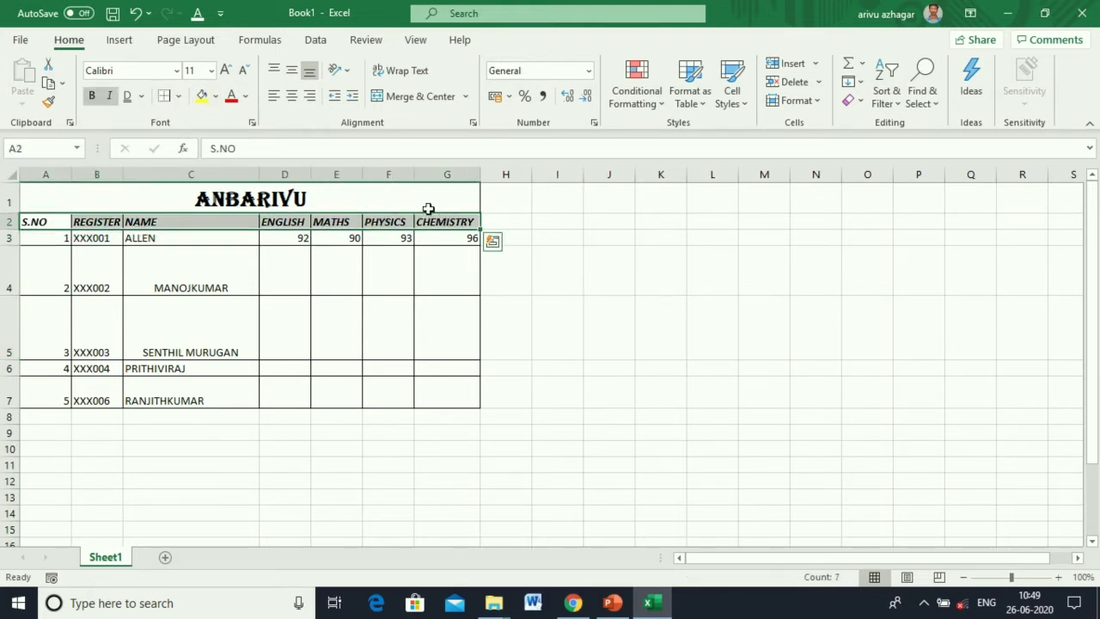
left_click(216, 98)
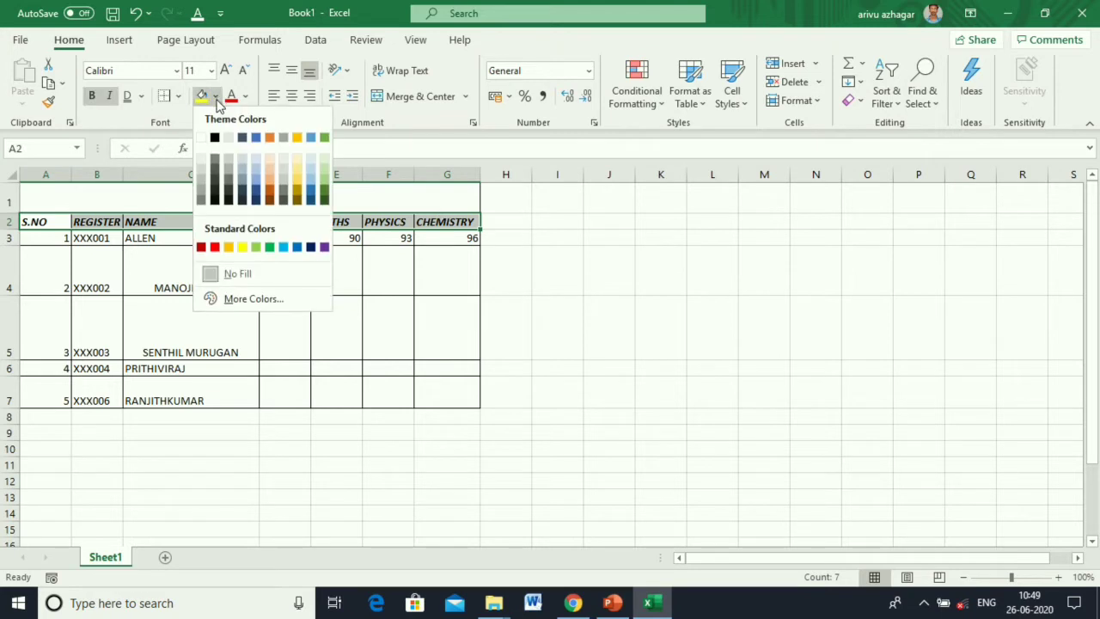
left_click(269, 248)
Set the font colour of header cells A2:G2 to orange.
left_click(357, 284)
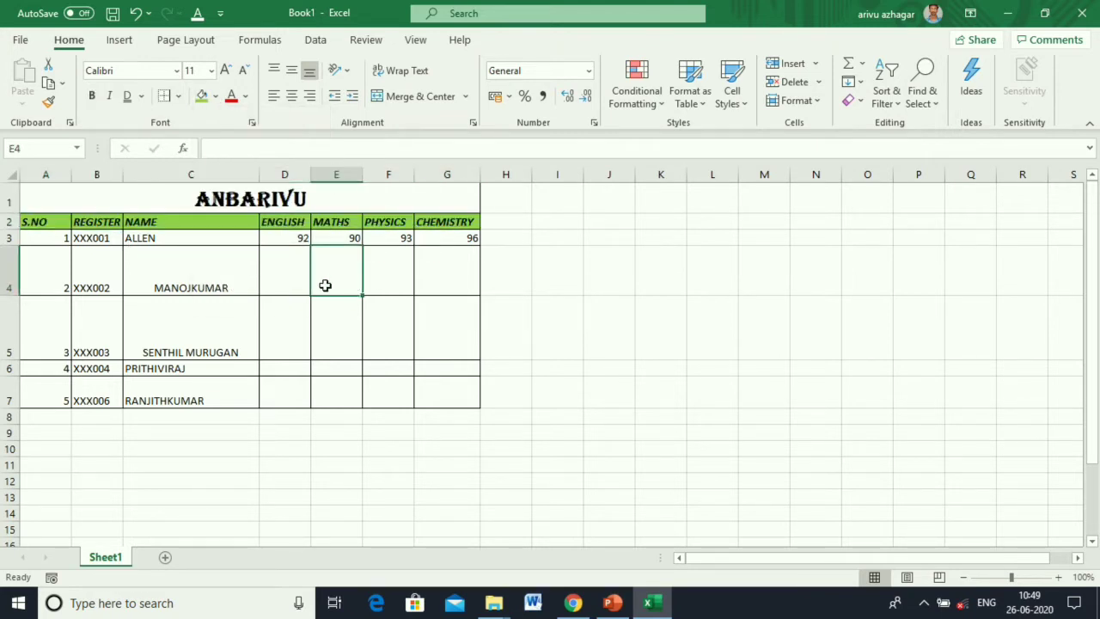
left_click_drag(38, 222, 448, 225)
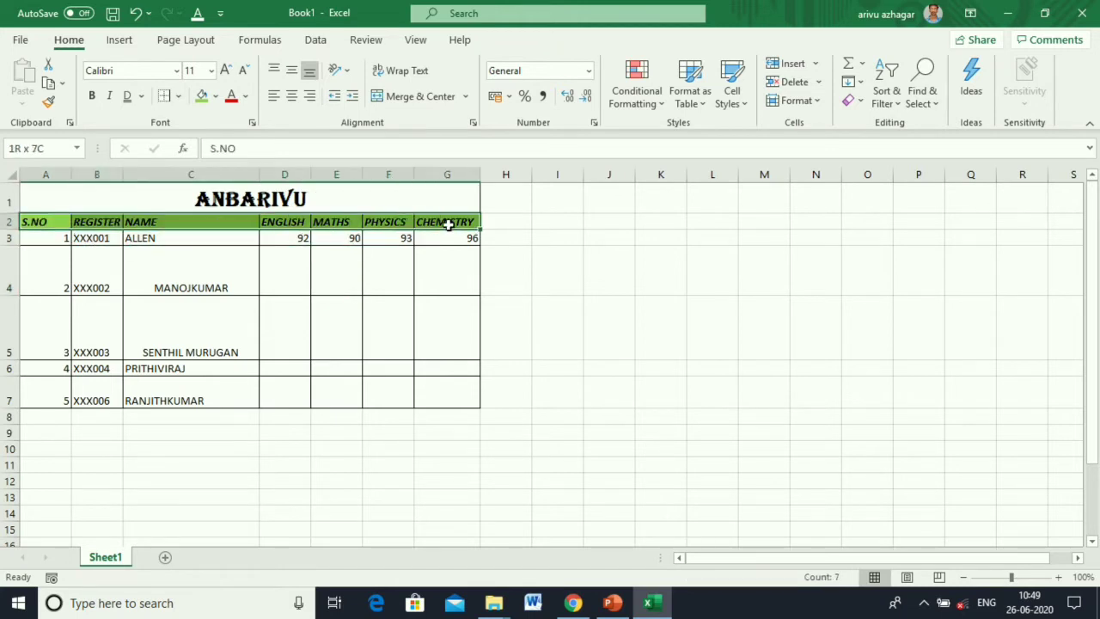
left_click(245, 97)
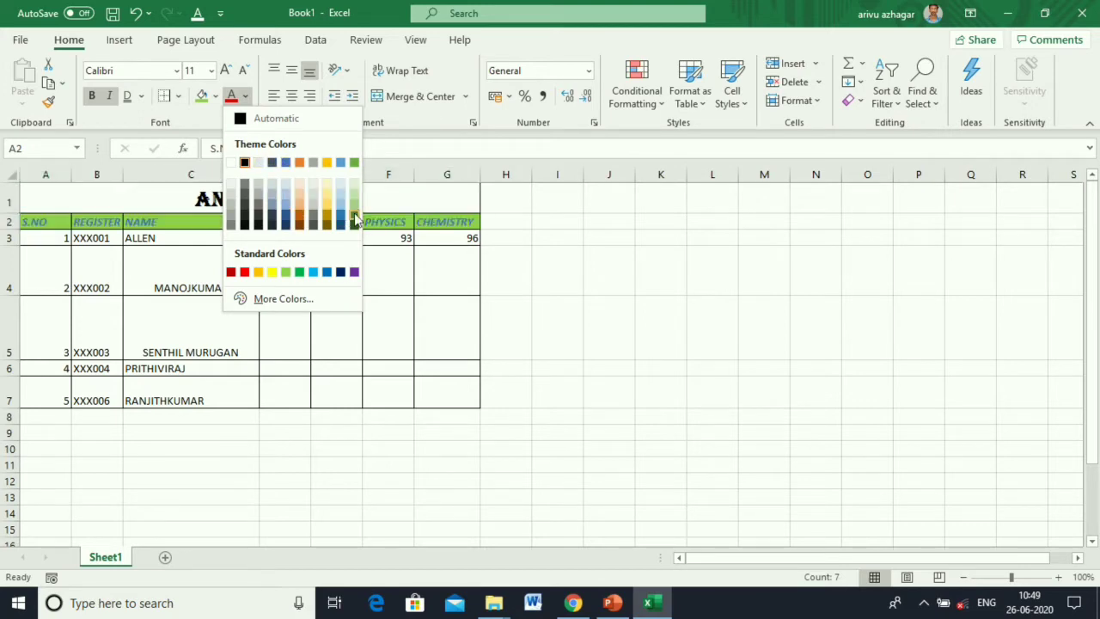
left_click(298, 162)
left_click(338, 306)
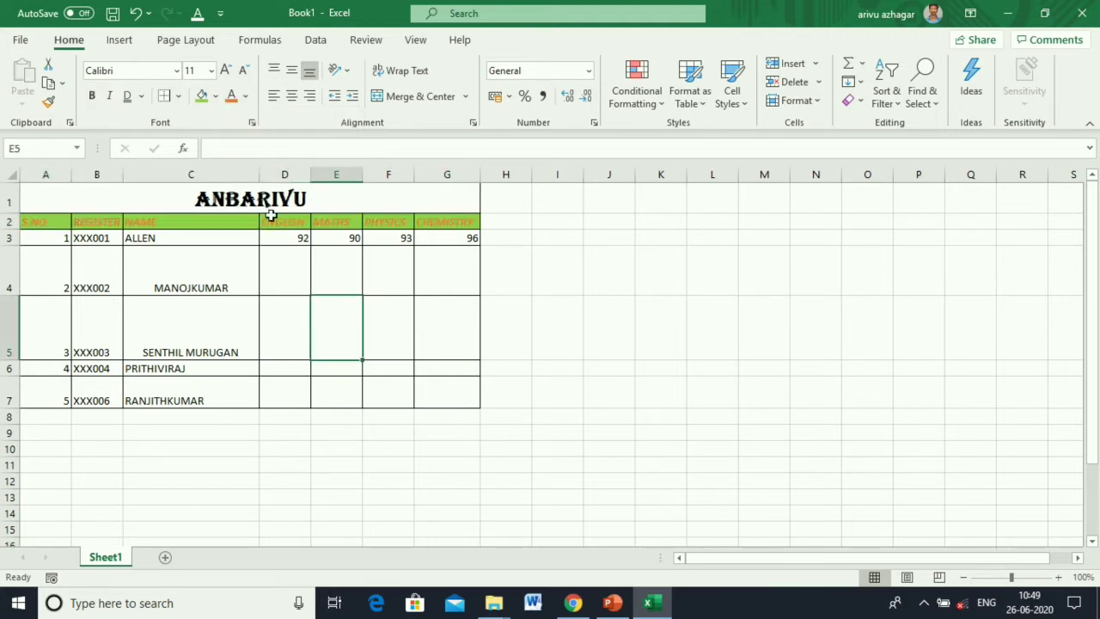
Copy the 92 from D3 and paste it into E5 and F4.
left_click(429, 341)
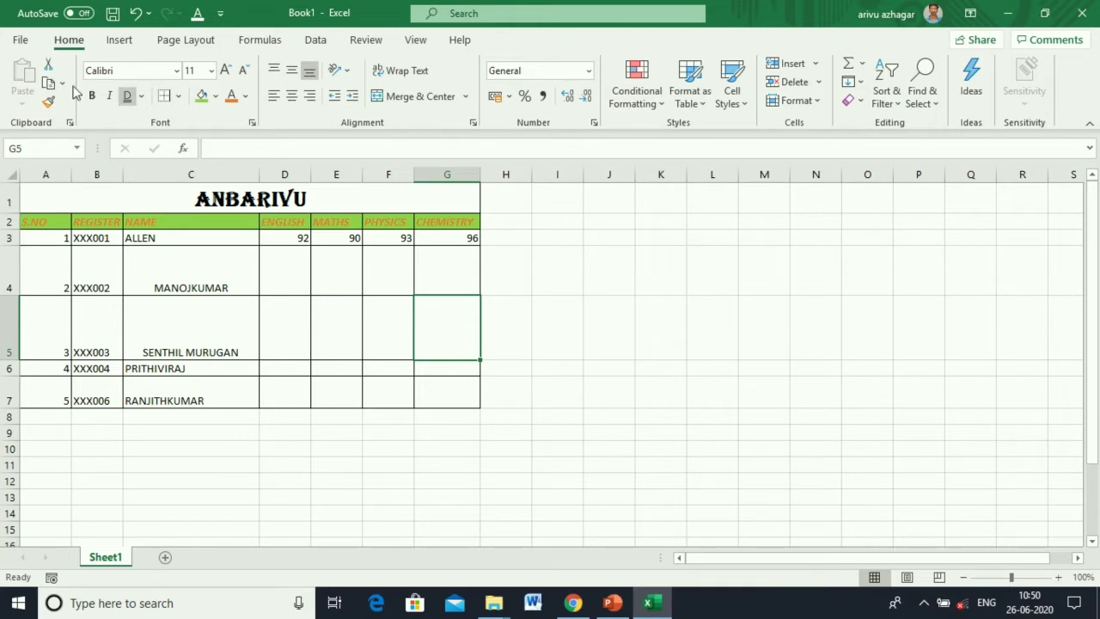
left_click(341, 326)
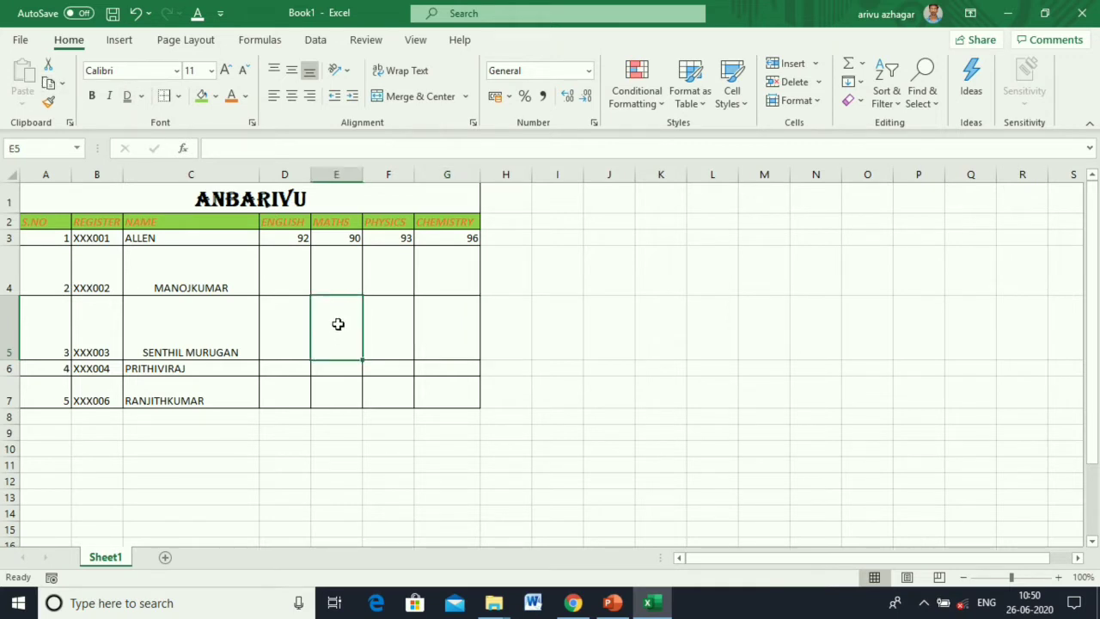
left_click(290, 239)
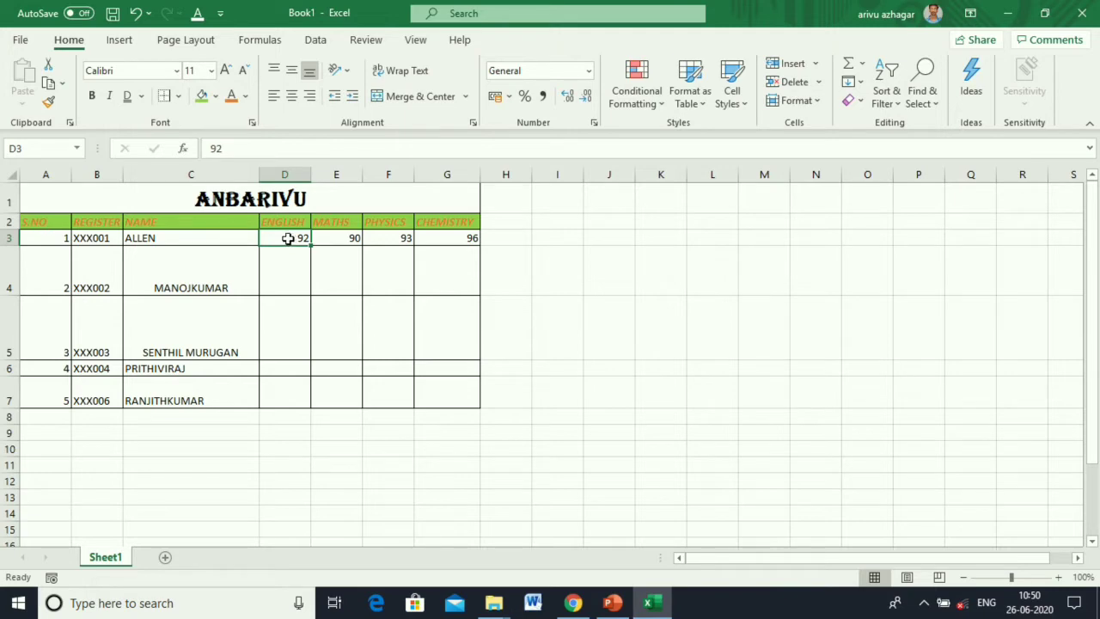
left_click(48, 84)
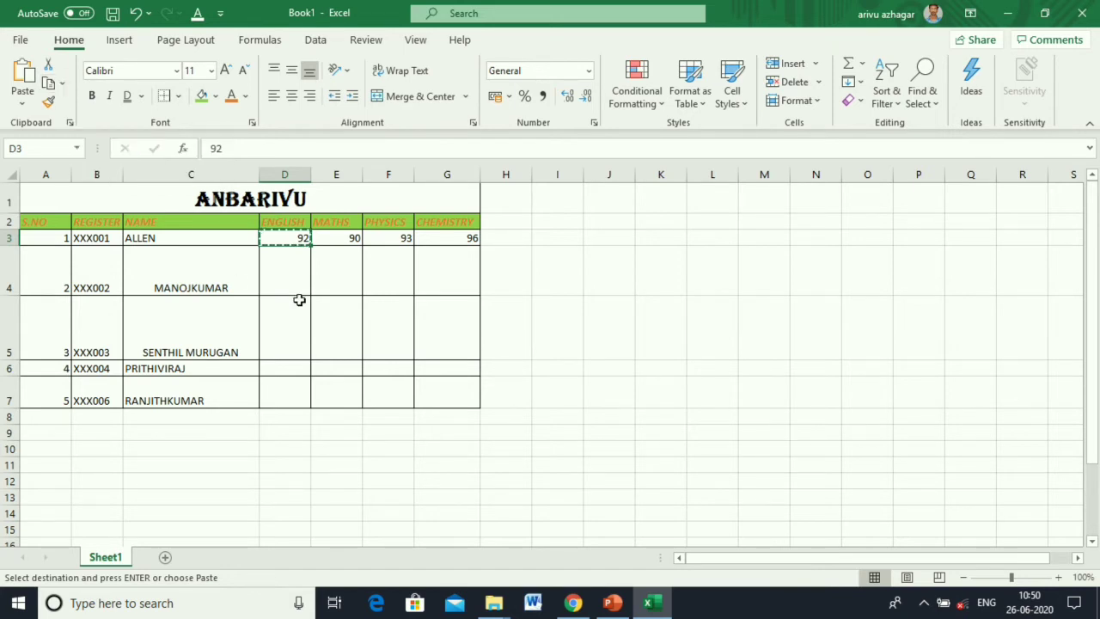
left_click(341, 332)
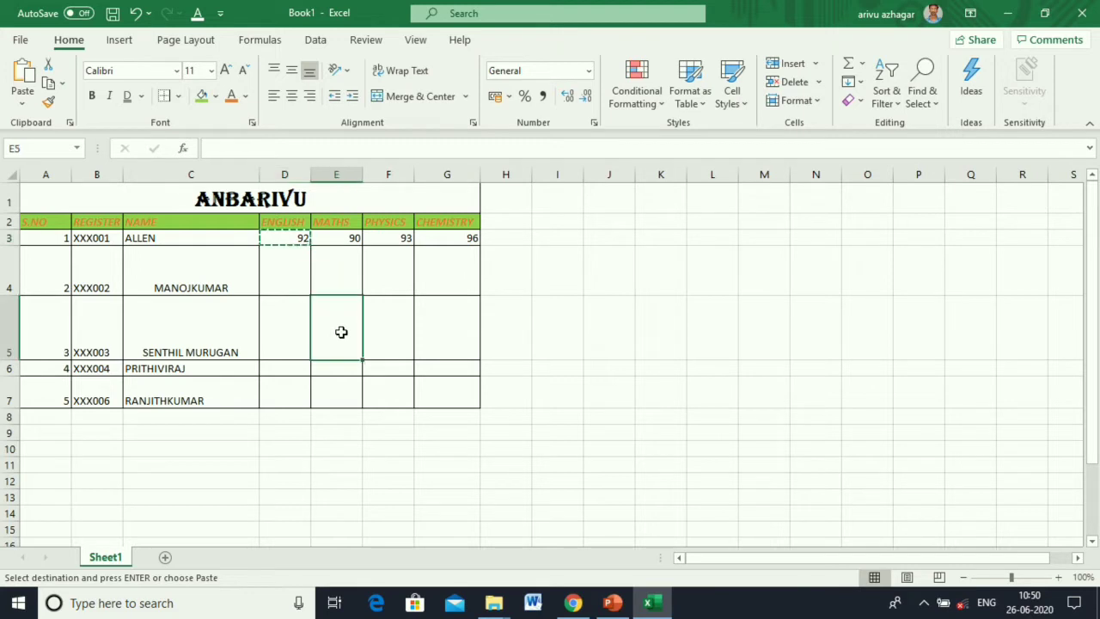
key("ctrl+v")
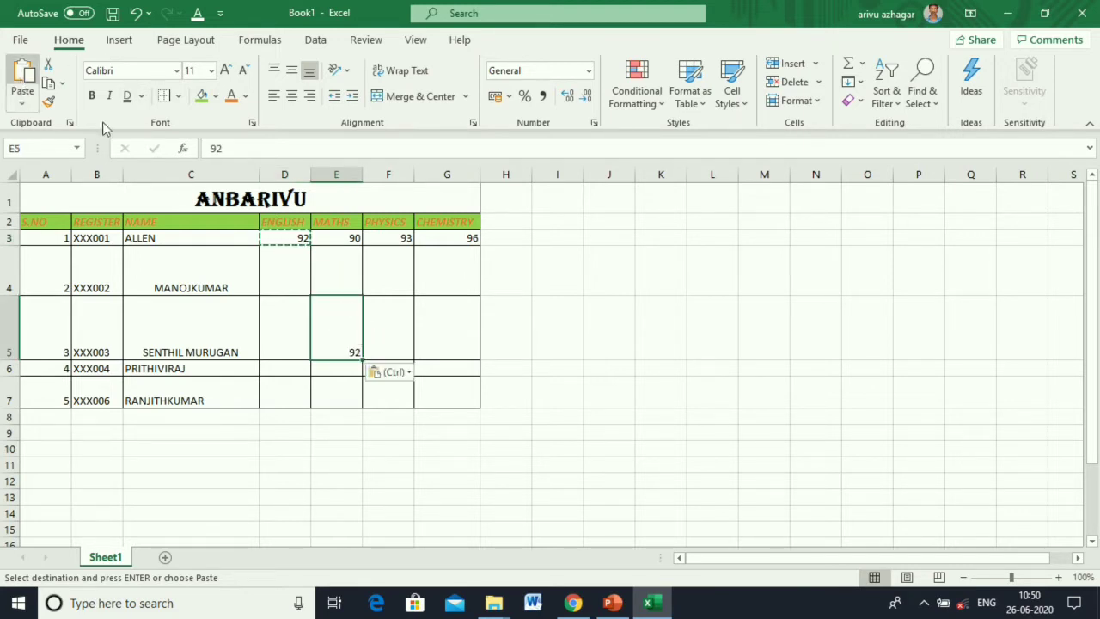
left_click(374, 267)
left_click(21, 74)
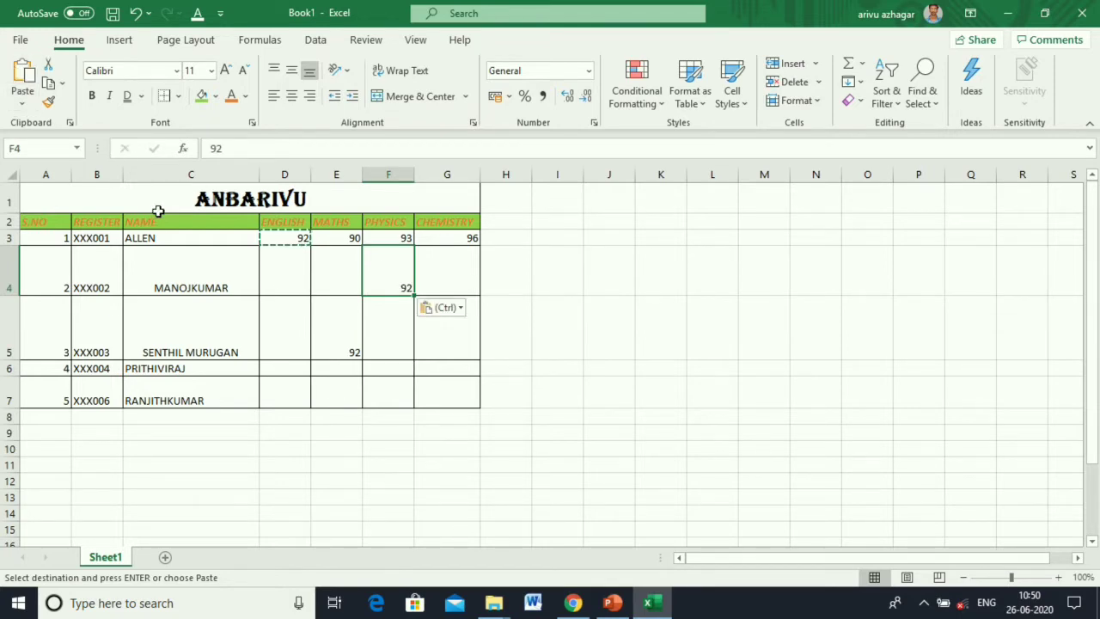
Cut the 90 from E3 and paste it into D5.
left_click(338, 242)
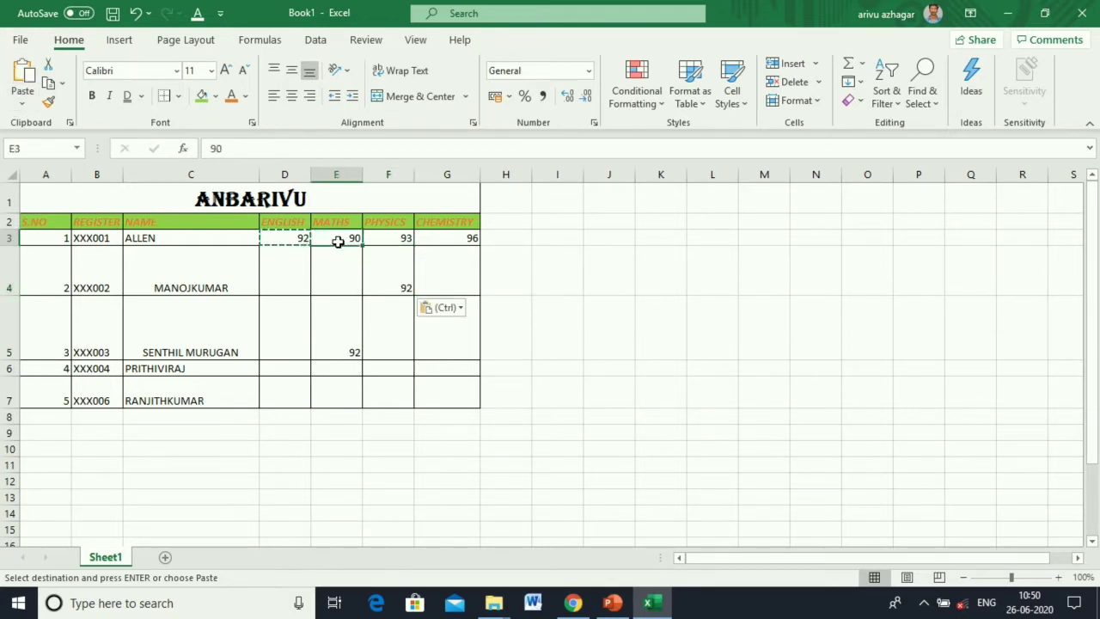
left_click(49, 69)
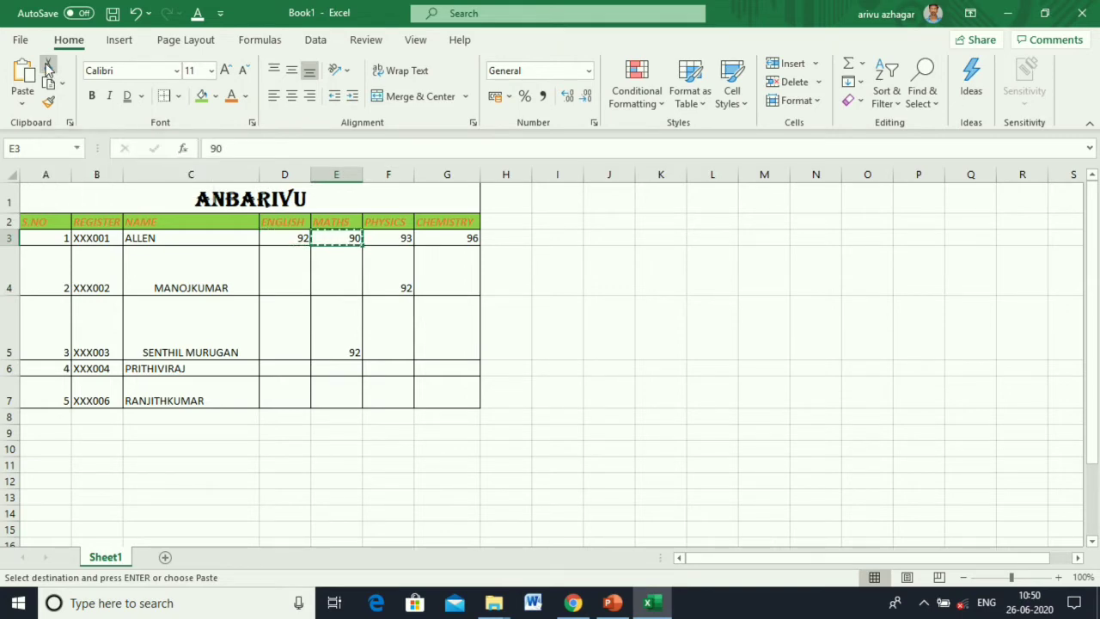
left_click(290, 331)
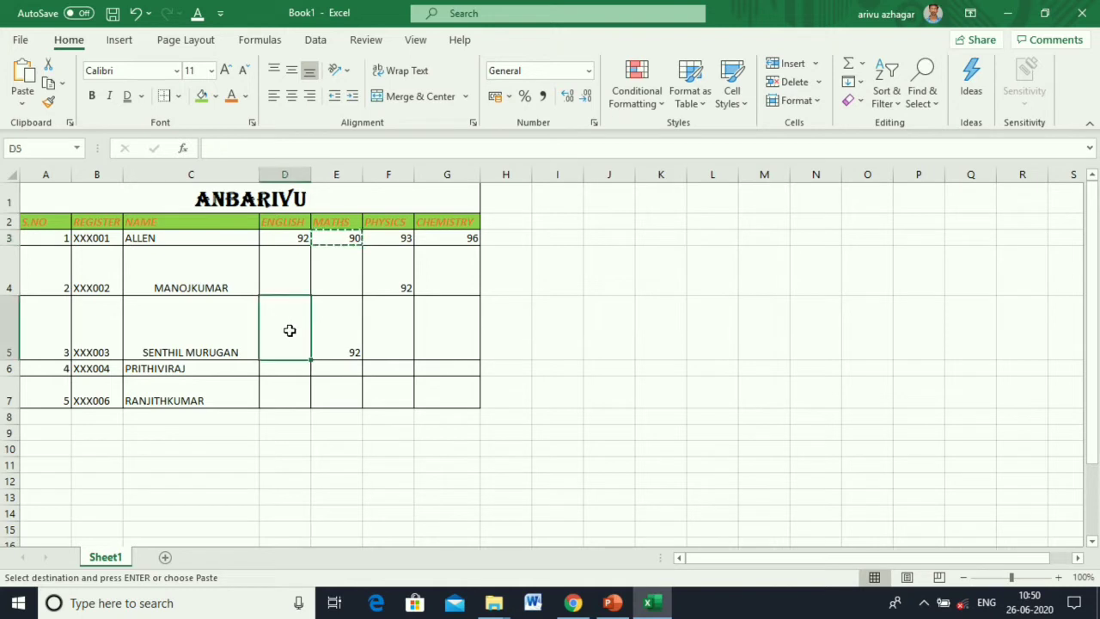
key("ctrl+v")
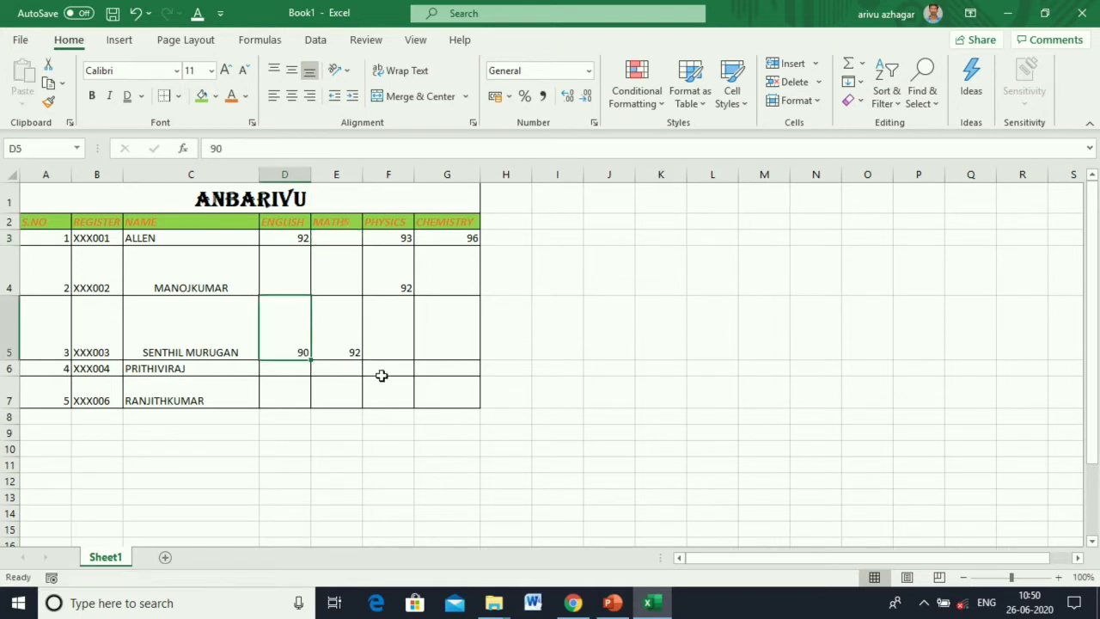
left_click(62, 88)
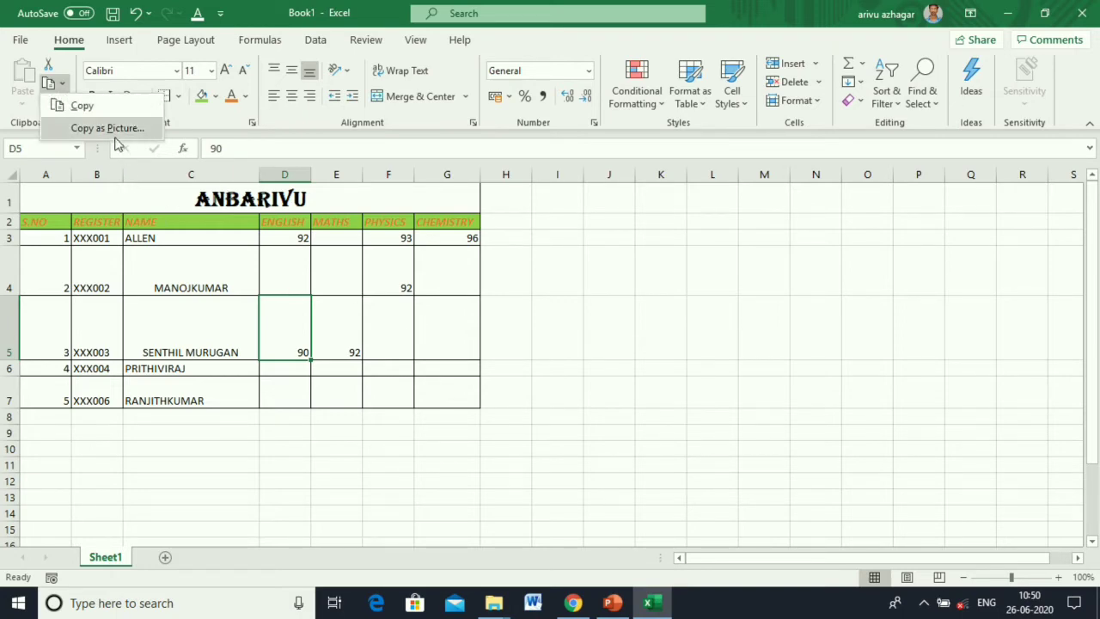
left_click(445, 354)
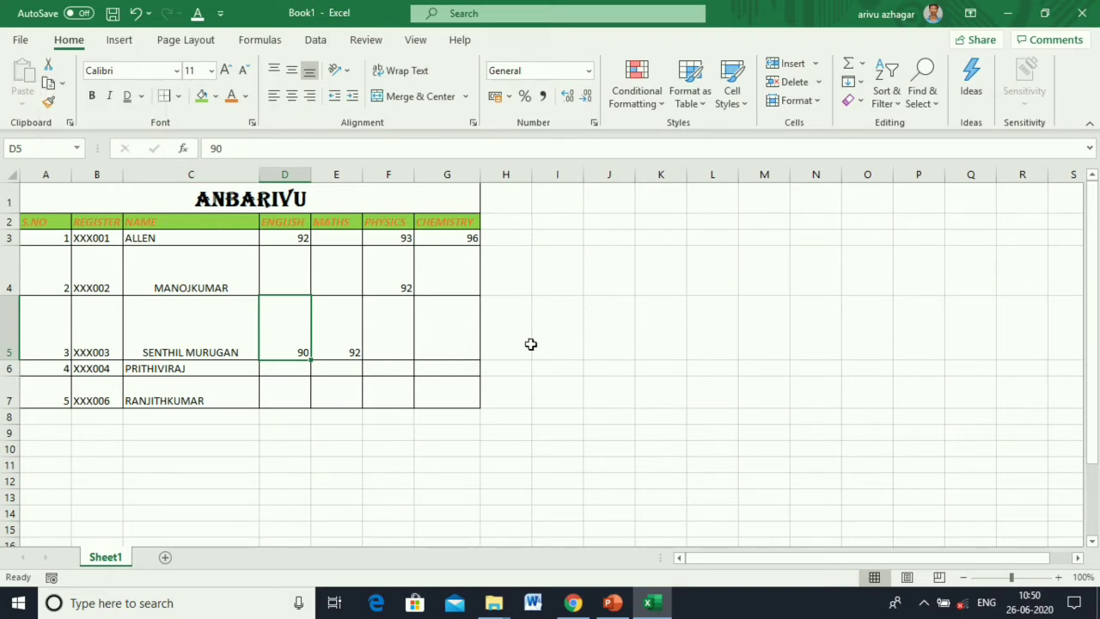
Bring up the insert-cells options from G5 and cancel without inserting anything.
left_click(464, 343)
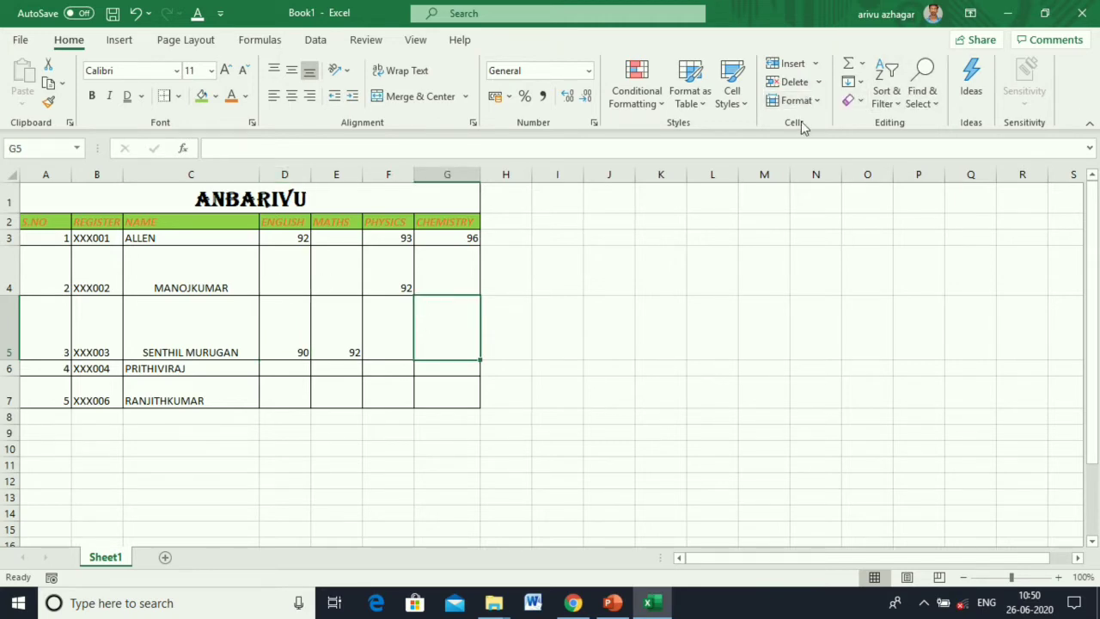
left_click(809, 65)
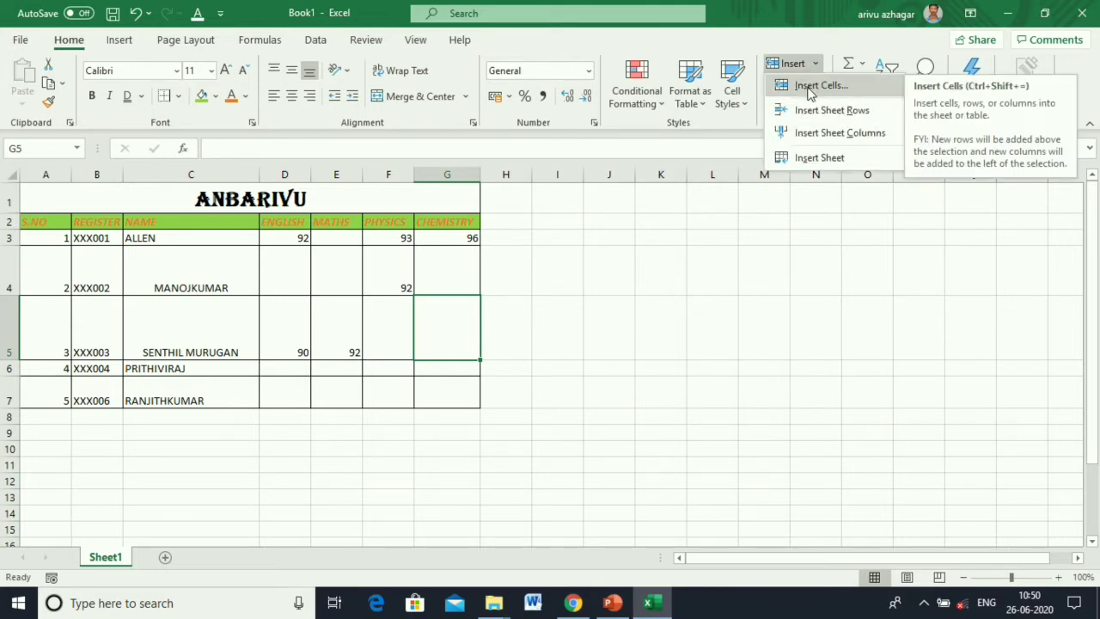
left_click(441, 172)
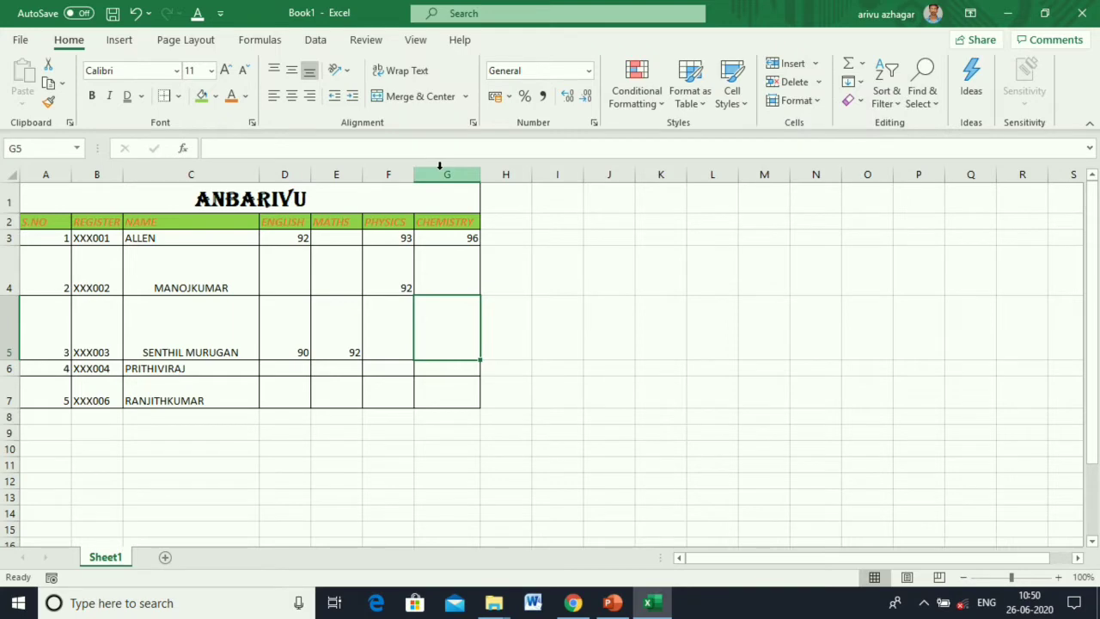
key("ctrl+shift+plus")
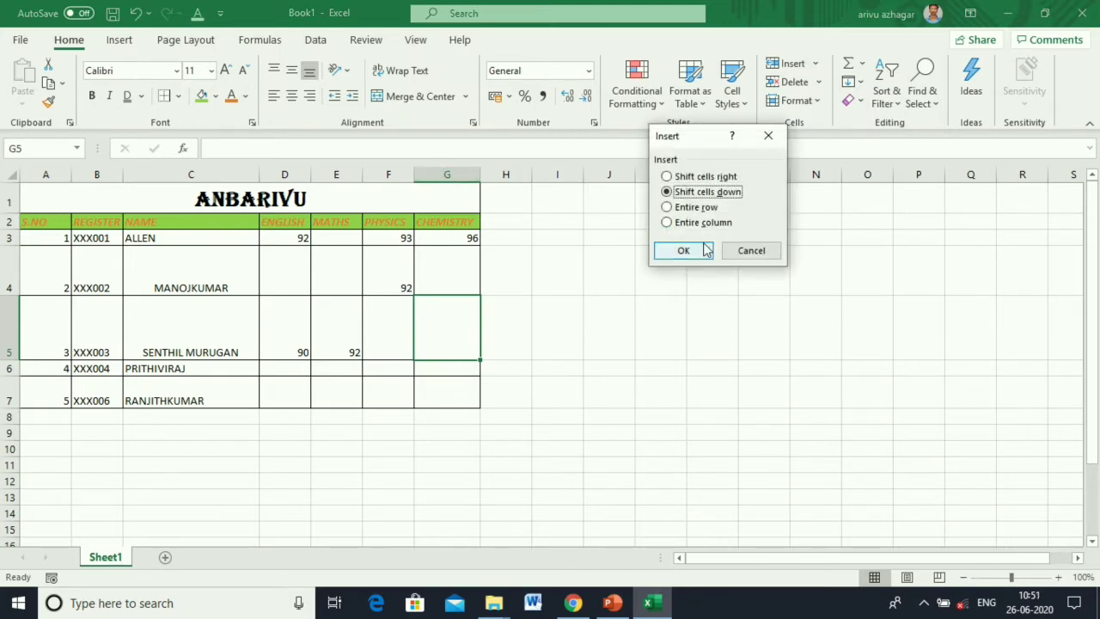
left_click(741, 252)
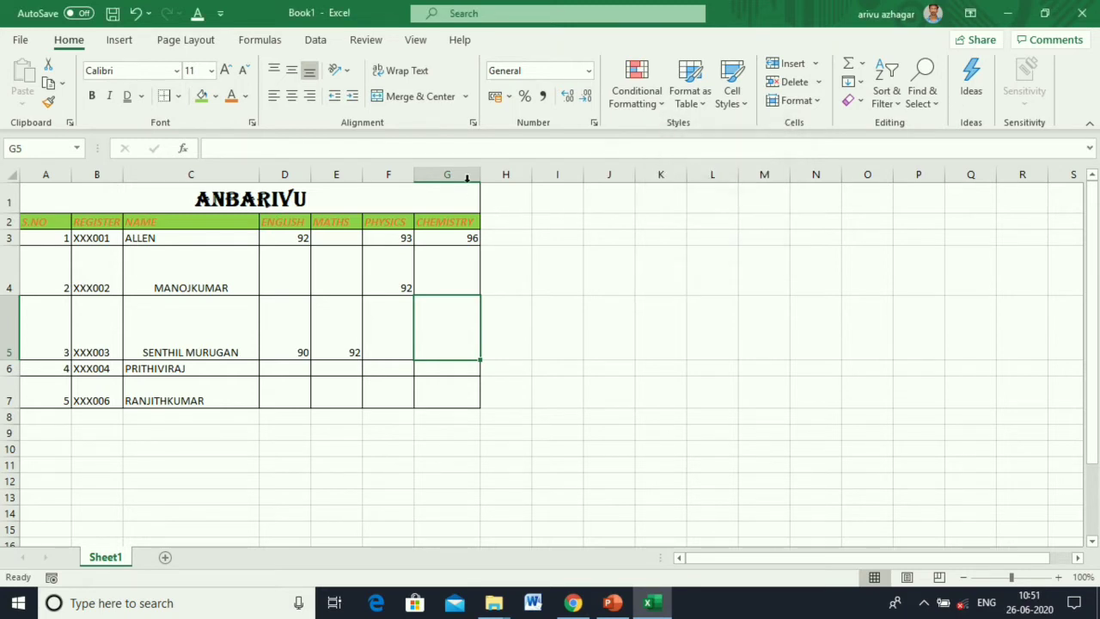
Insert and delete a blank column before CHEMISTRY, then before PHYSICS.
left_click(460, 174)
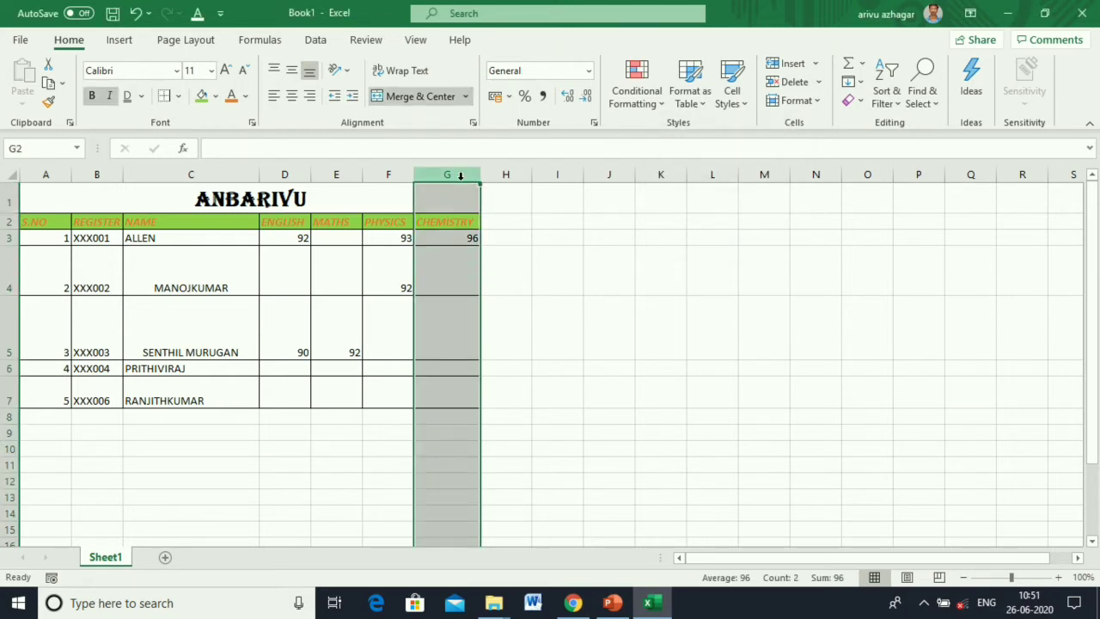
key("ctrl+shift+plus")
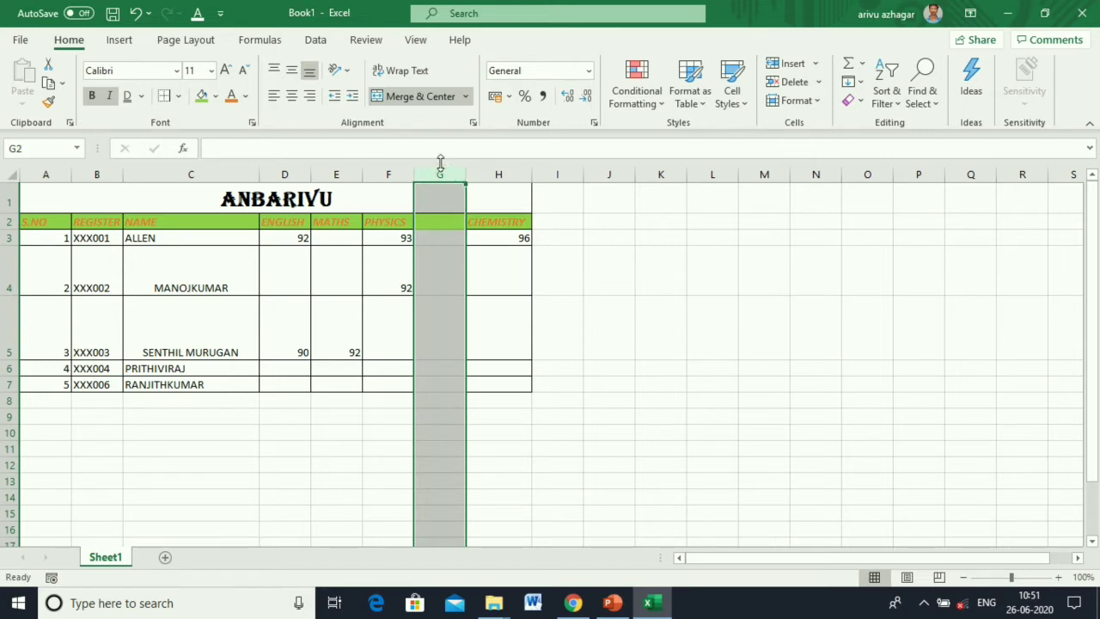
key("ctrl+minus")
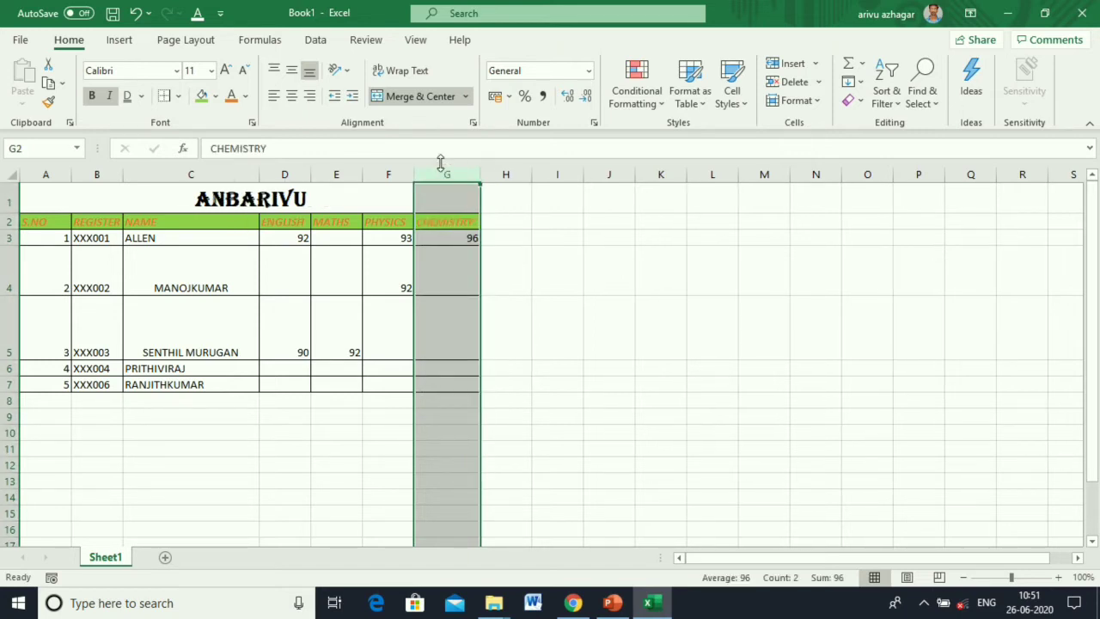
left_click(393, 170)
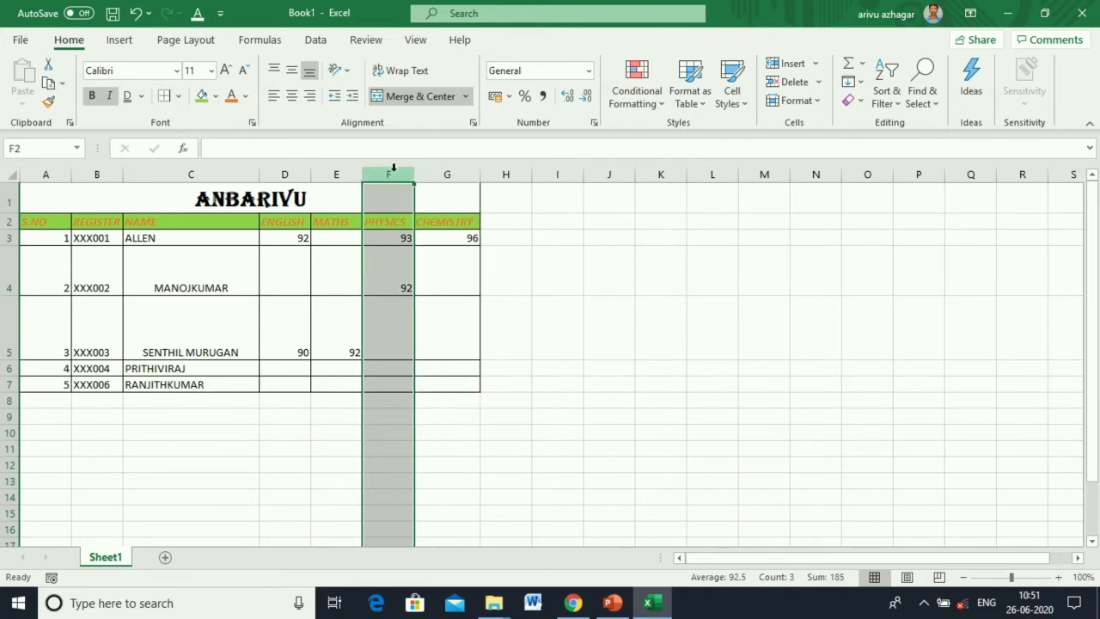
key("ctrl+shift+plus")
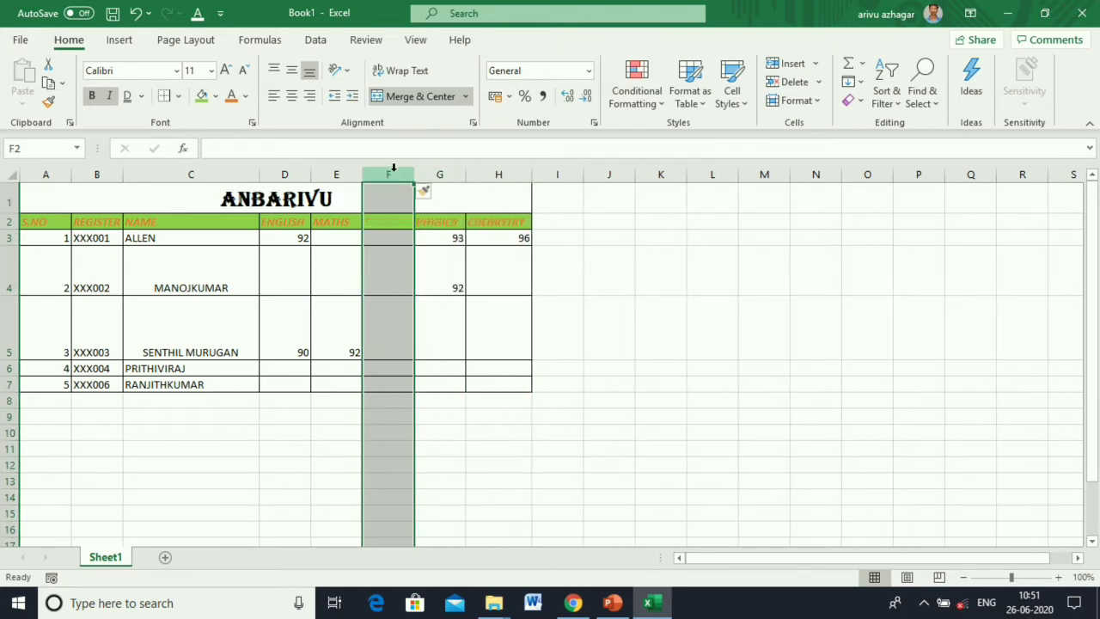
key("ctrl+minus")
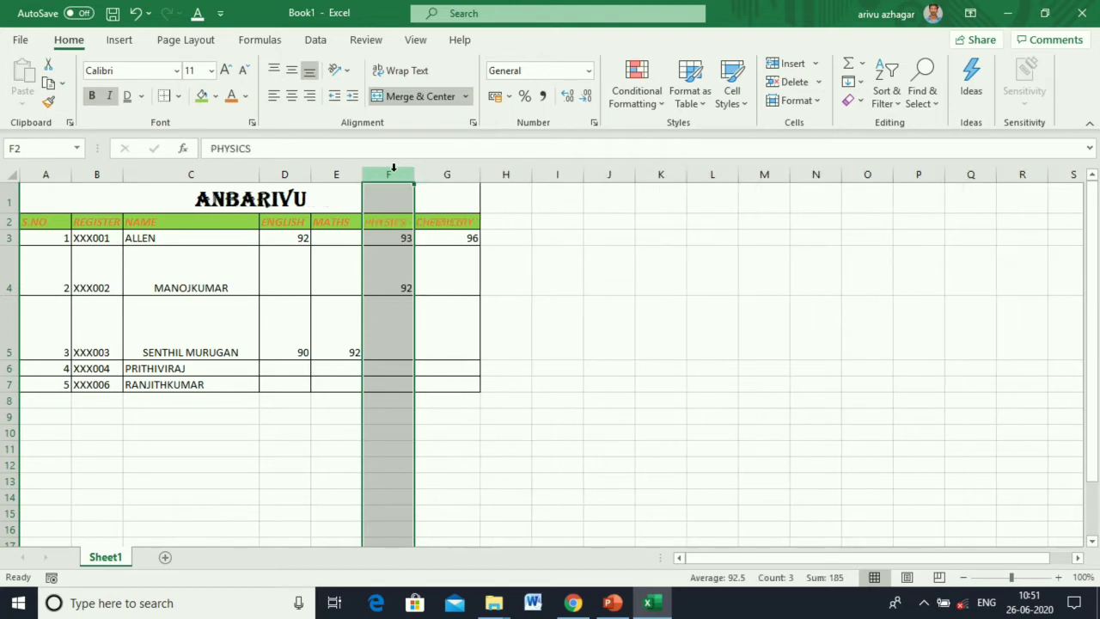
left_click(4, 339)
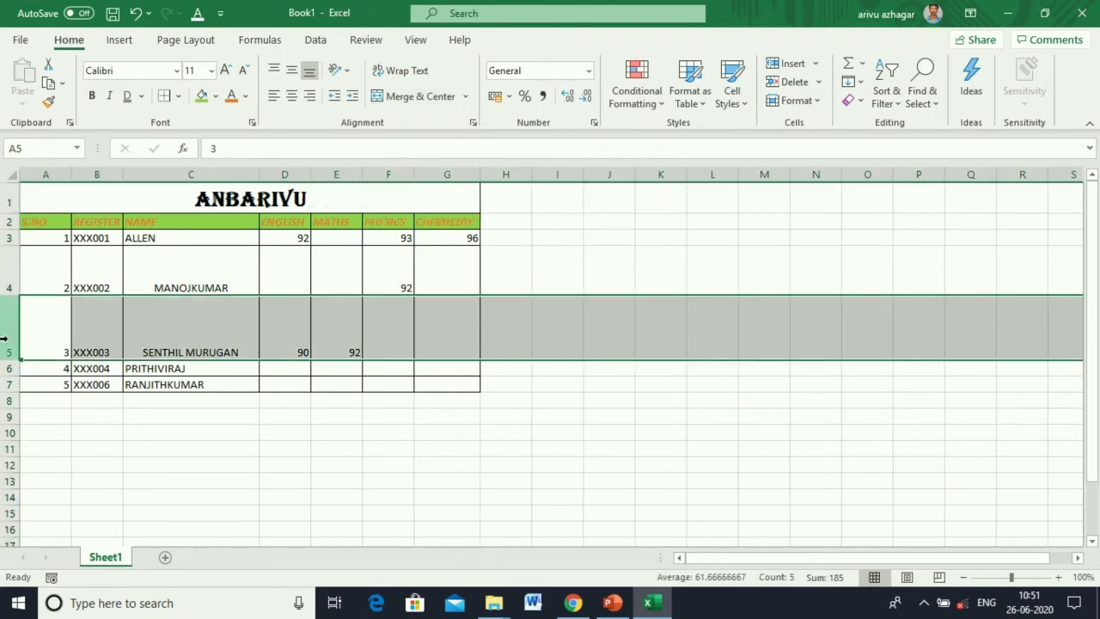
key("ctrl+shift+plus")
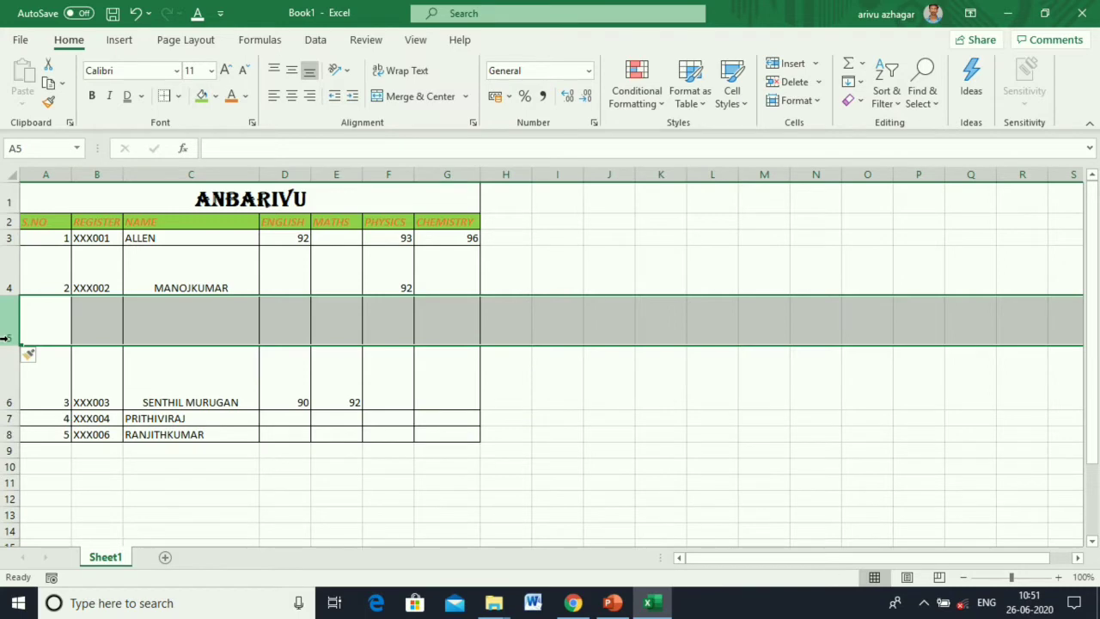
key("ctrl+minus")
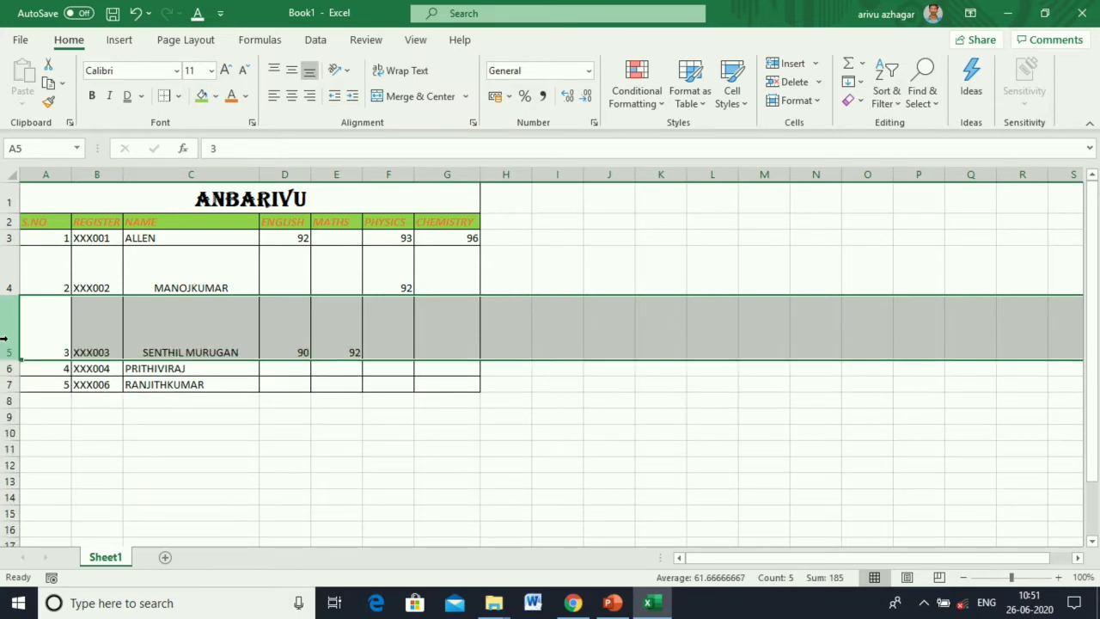
left_click(816, 82)
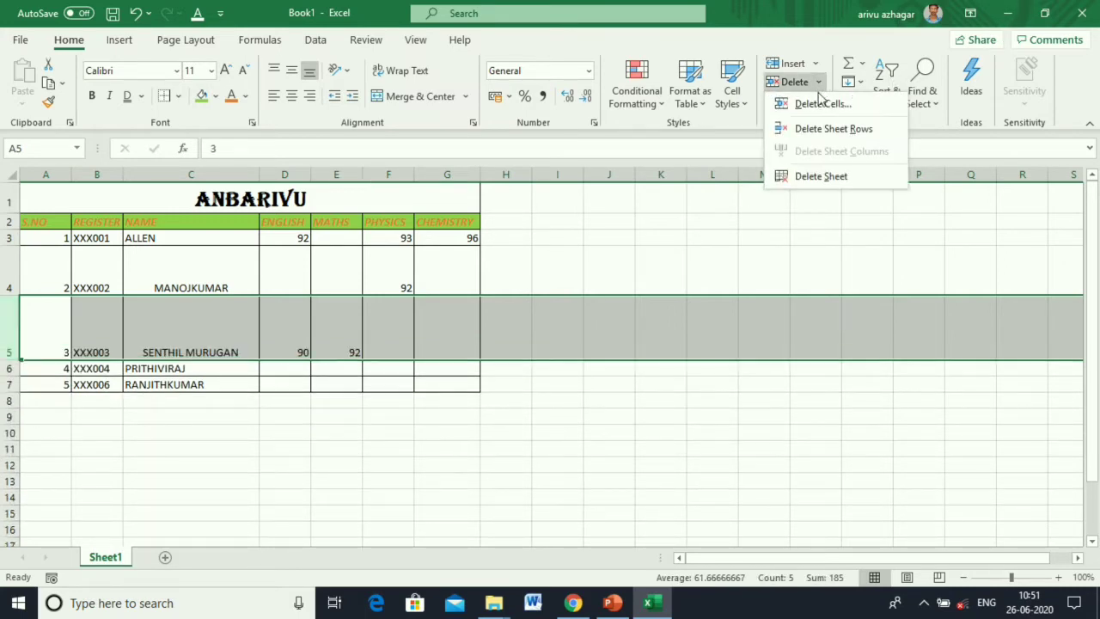
left_click(816, 66)
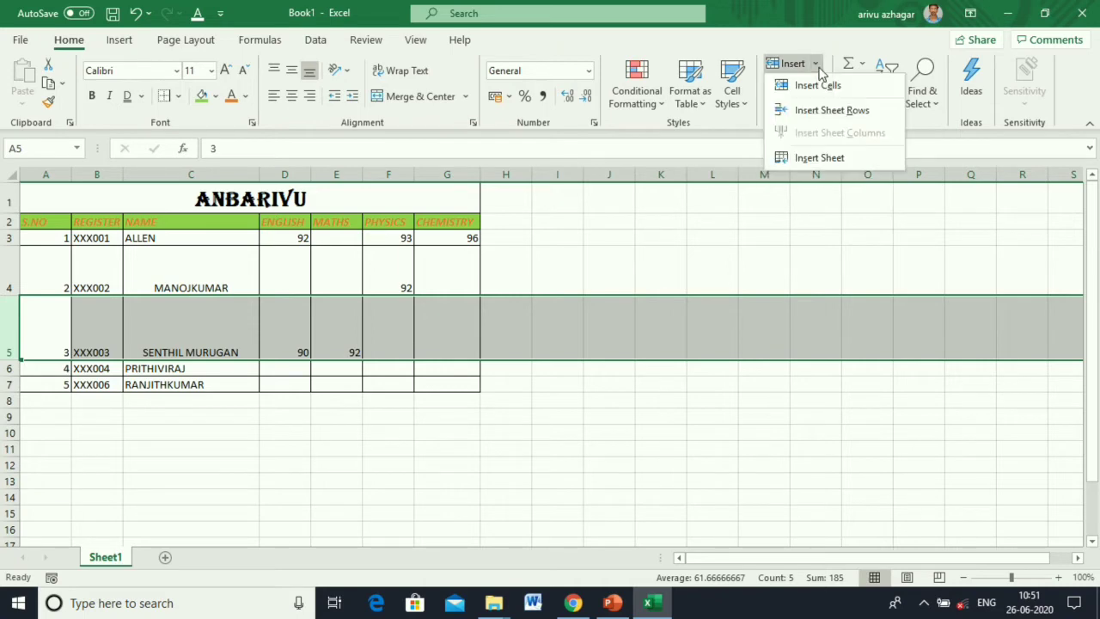
left_click(812, 211)
left_click(818, 84)
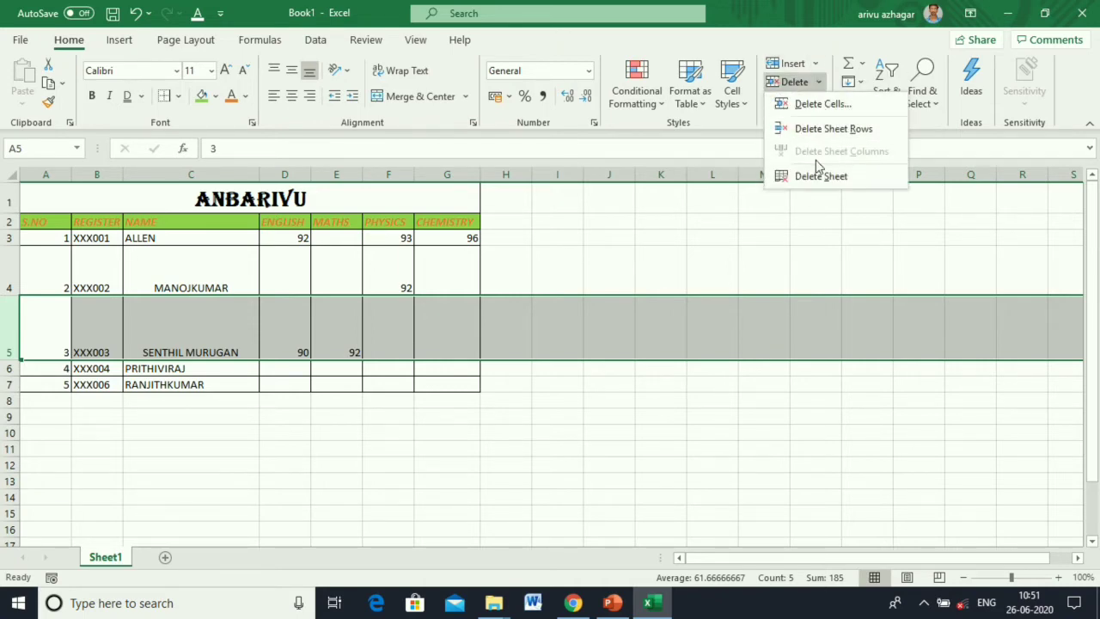
left_click(8, 275)
left_click(9, 275)
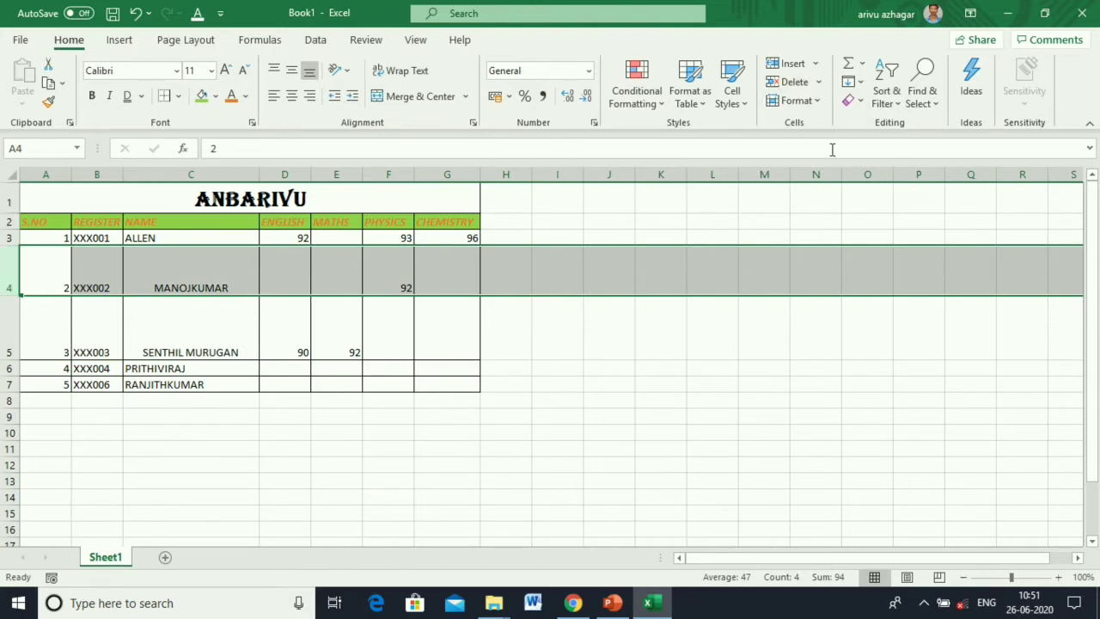
left_click(789, 81)
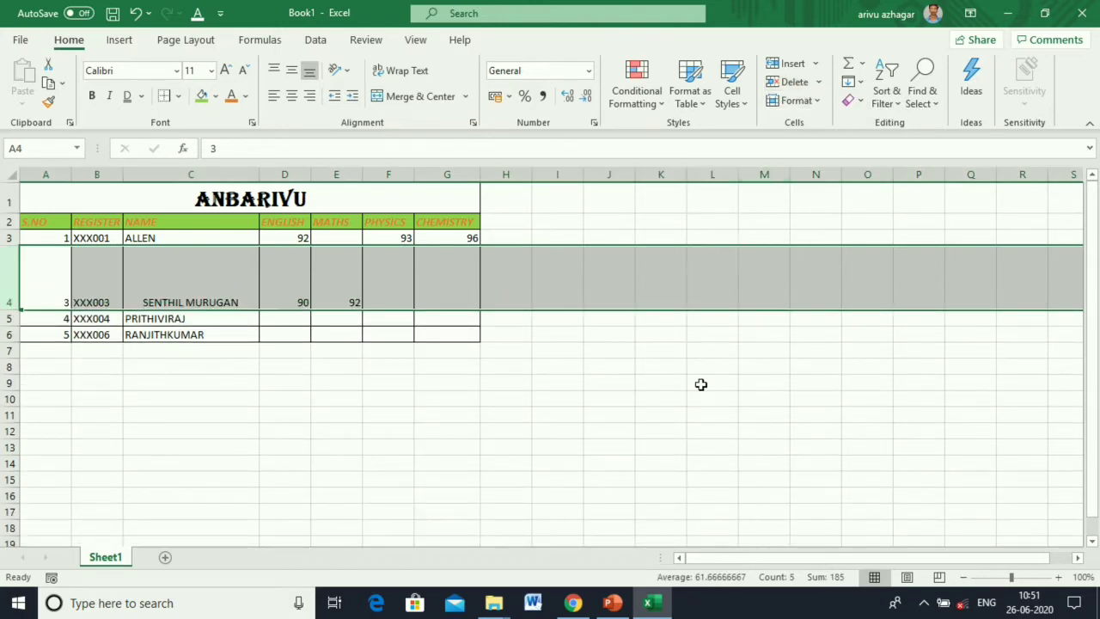
left_click(135, 13)
Delete the PHYSICS column F and undo the deletion.
left_click(387, 176)
right_click(389, 181)
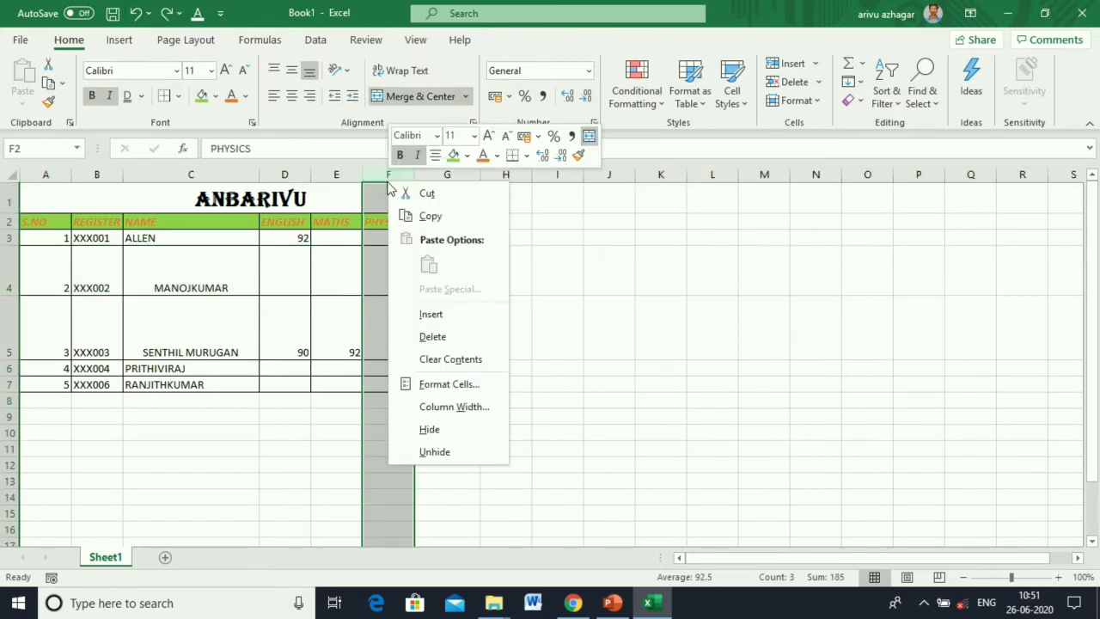
left_click(460, 340)
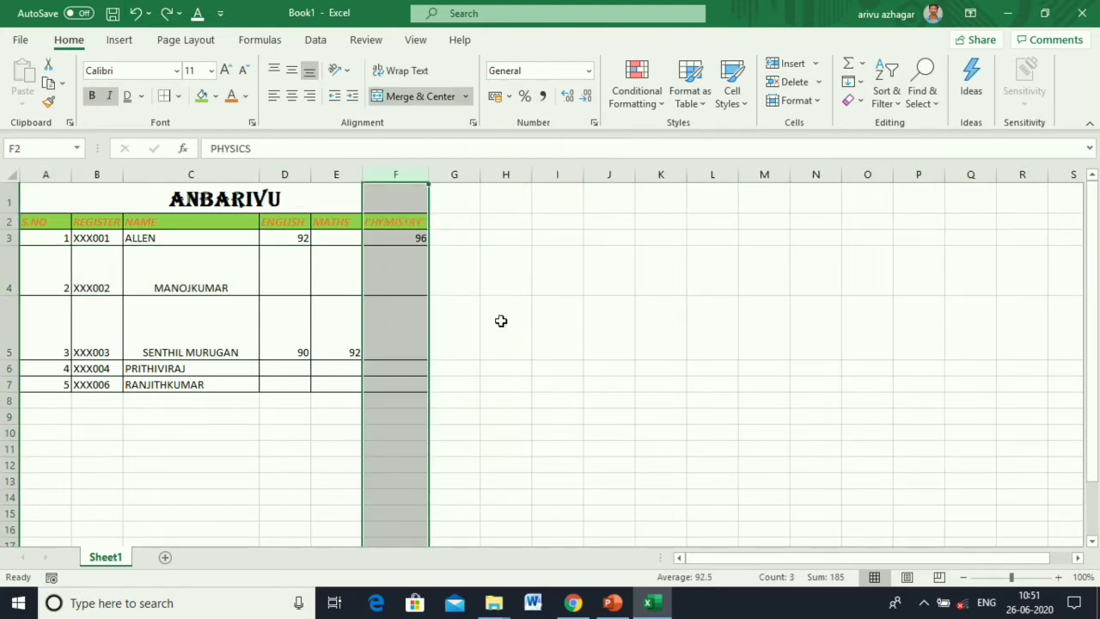
left_click(135, 13)
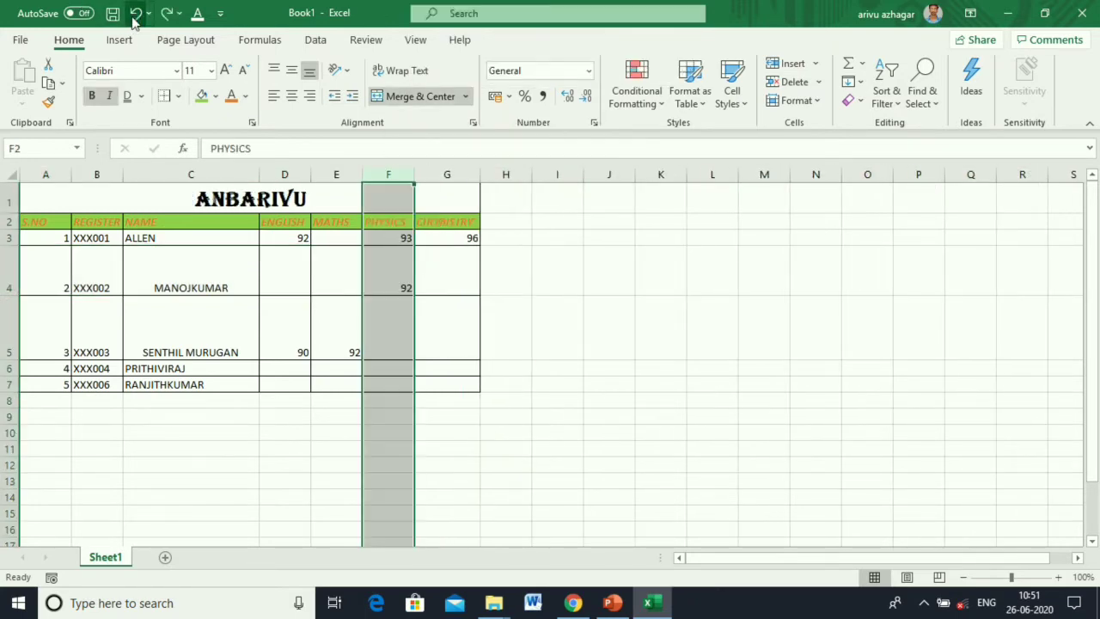
left_click(602, 292)
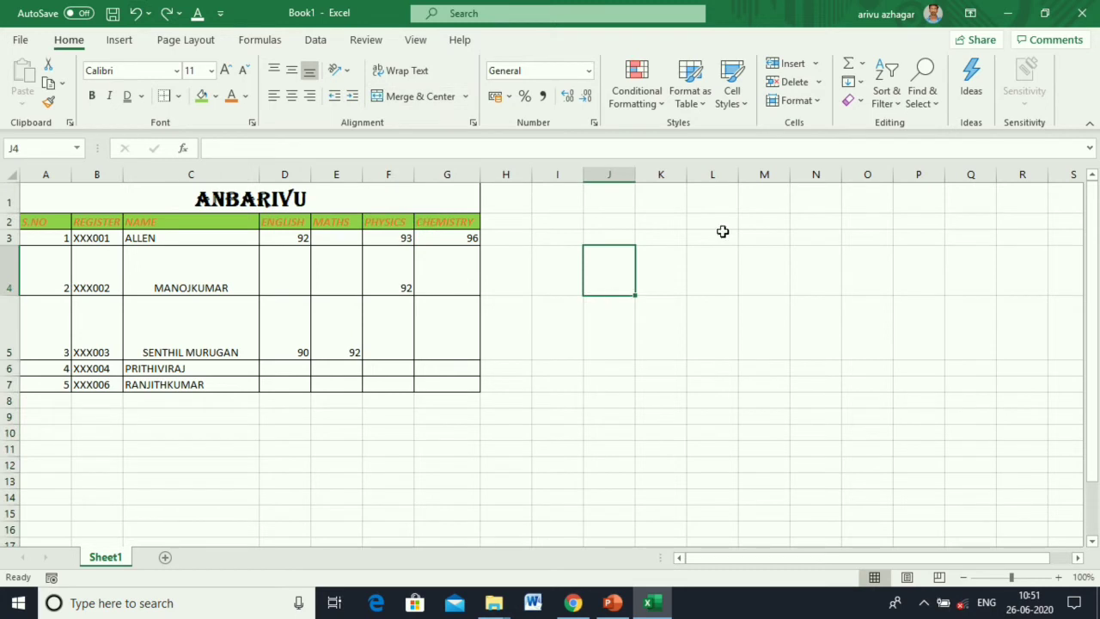
left_click(815, 101)
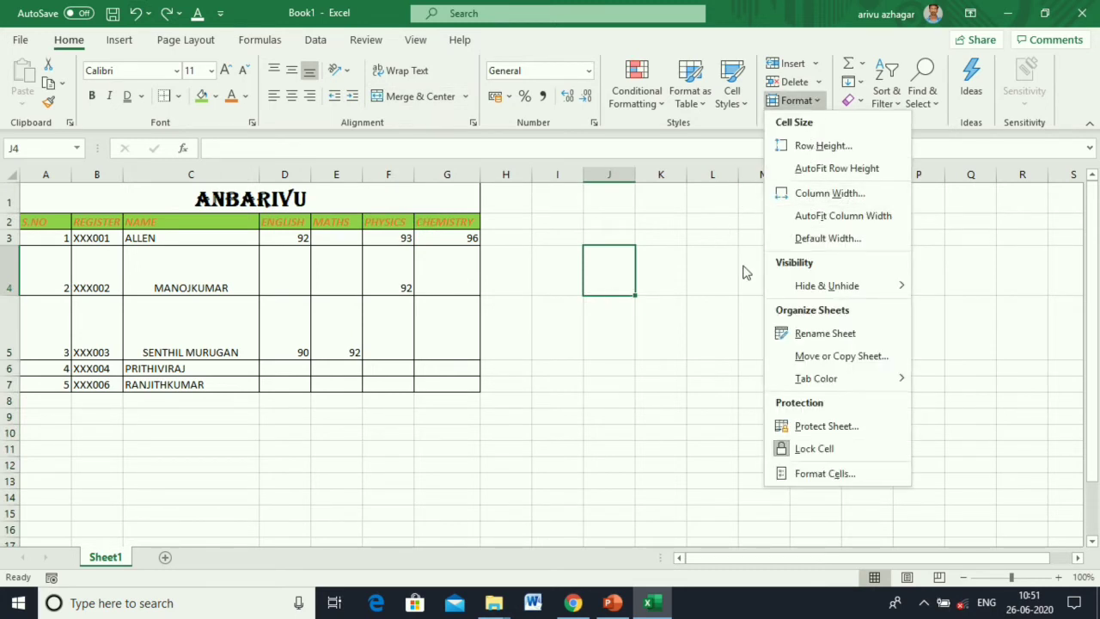
left_click(729, 335)
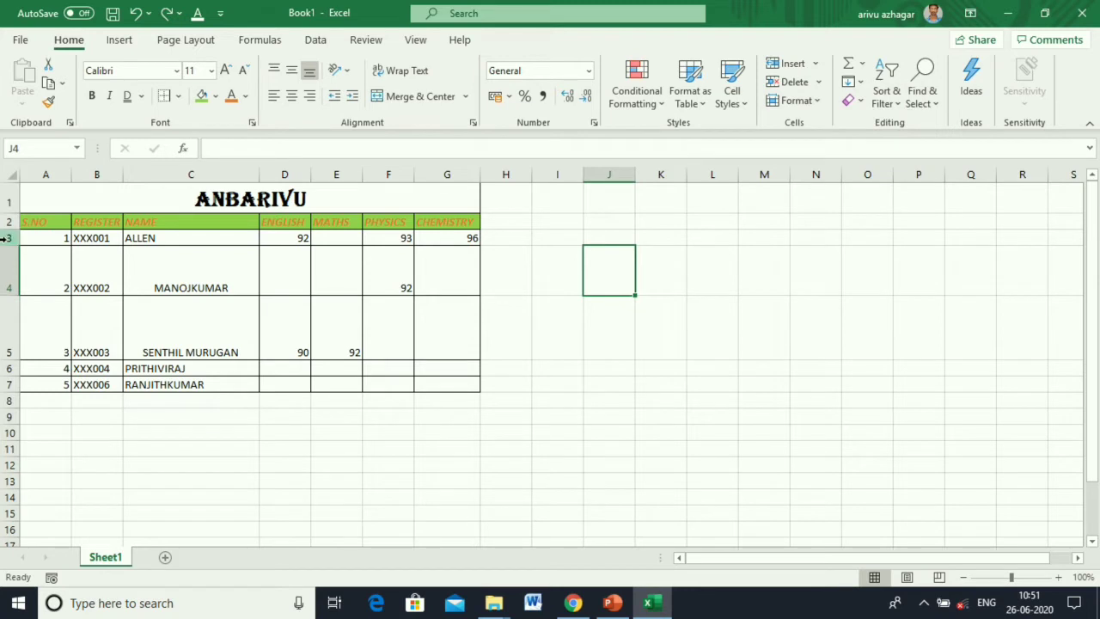
Set rows 3–7 to a row height of 20, after briefly applying 5.
left_click_drag(7, 239, 9, 385)
left_click(796, 100)
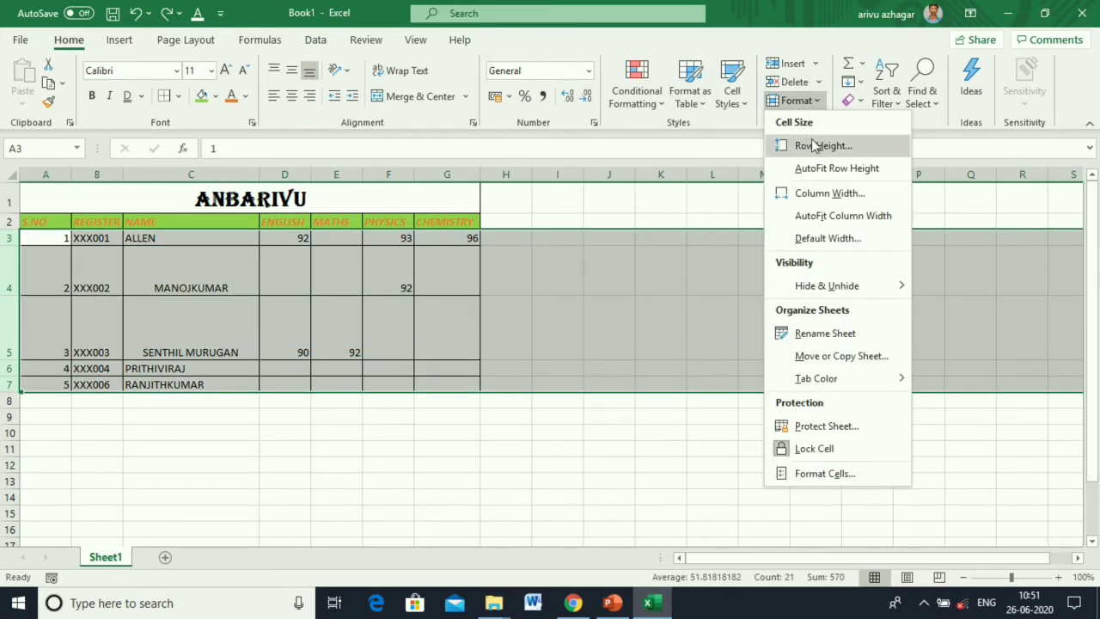
left_click(814, 148)
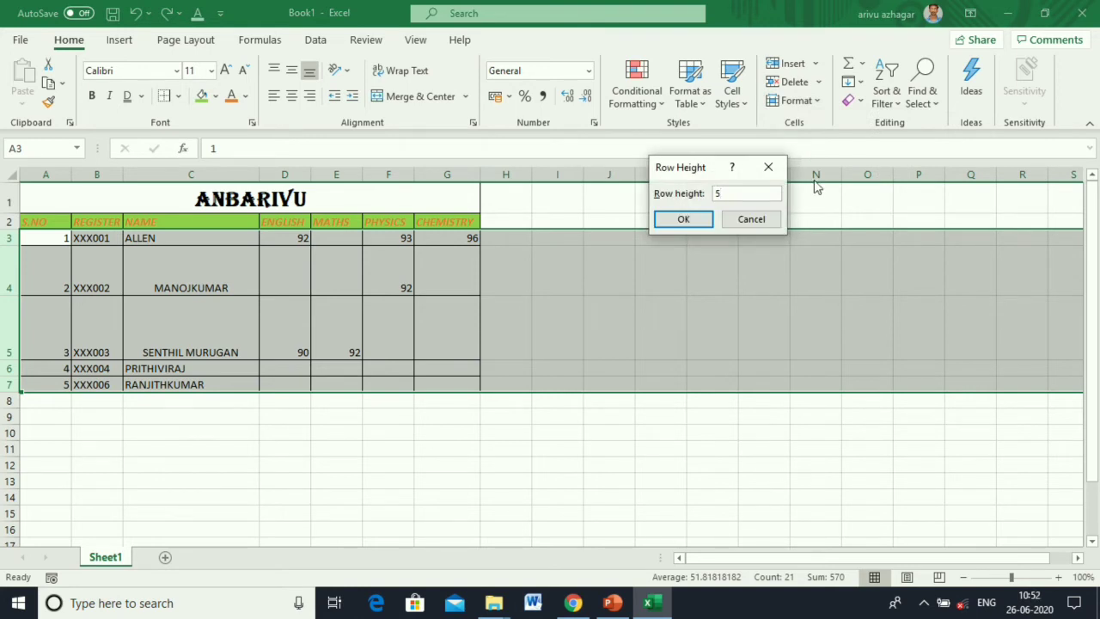
left_click(684, 219)
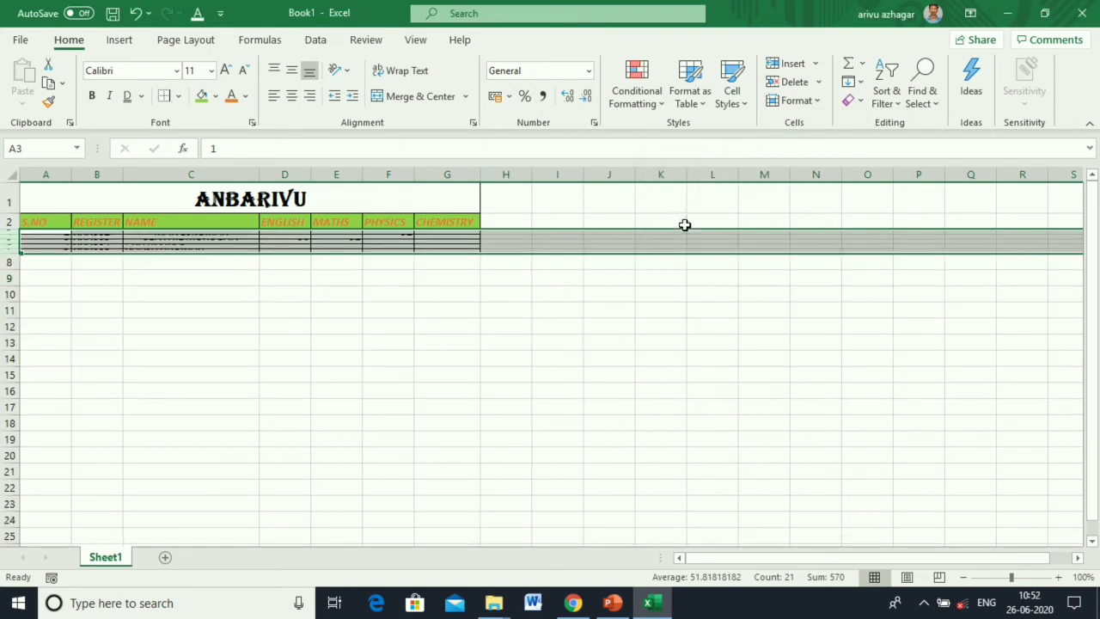
left_click(789, 103)
left_click(810, 146)
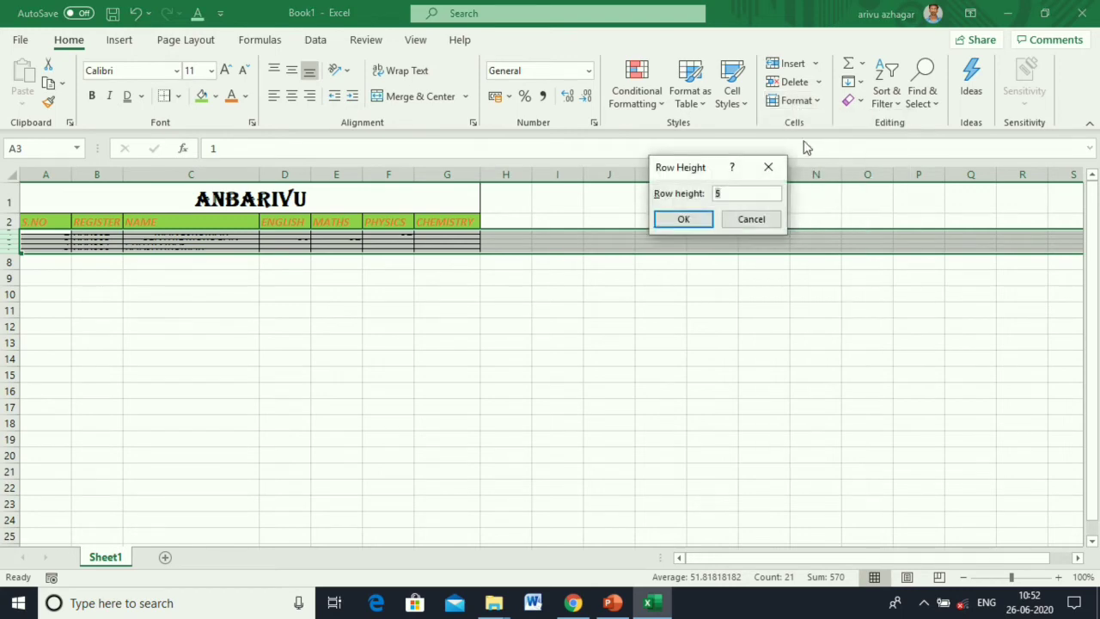
type("20")
key("Return")
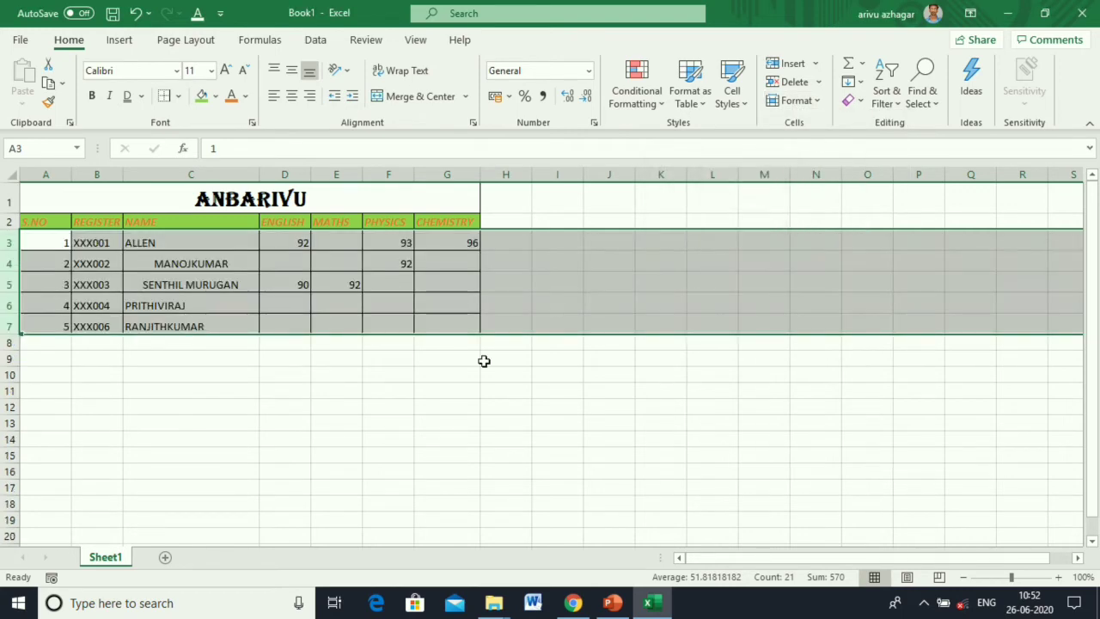
left_click(793, 105)
left_click(652, 381)
Set columns B through G to a column width of 20.
left_click(279, 262)
left_click_drag(95, 174, 464, 206)
left_click(795, 100)
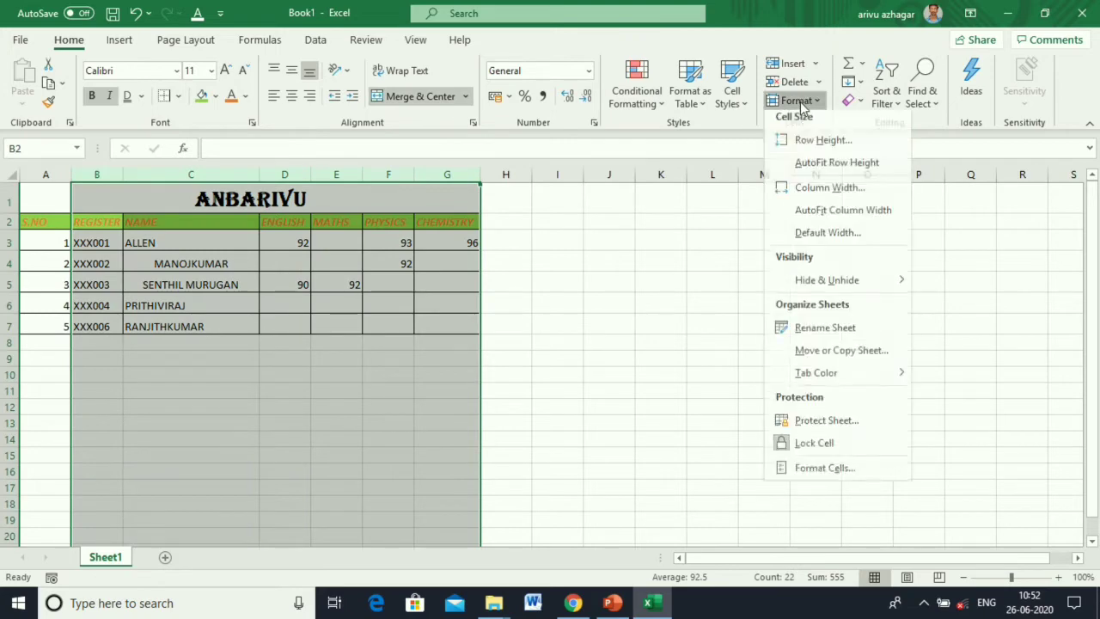
left_click(816, 194)
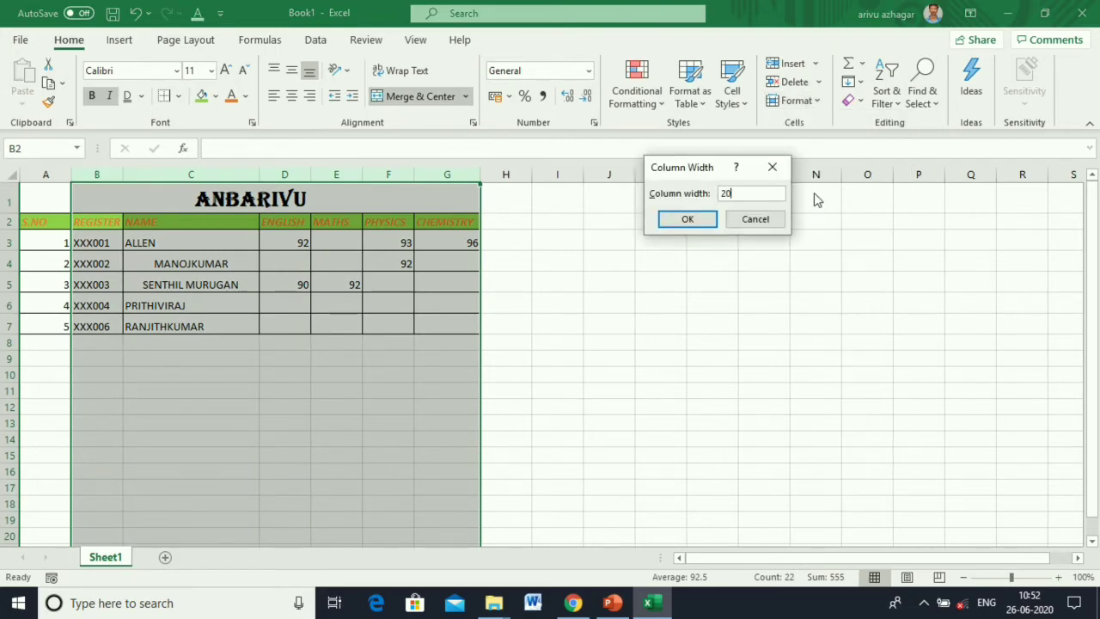
type("20")
key("Return")
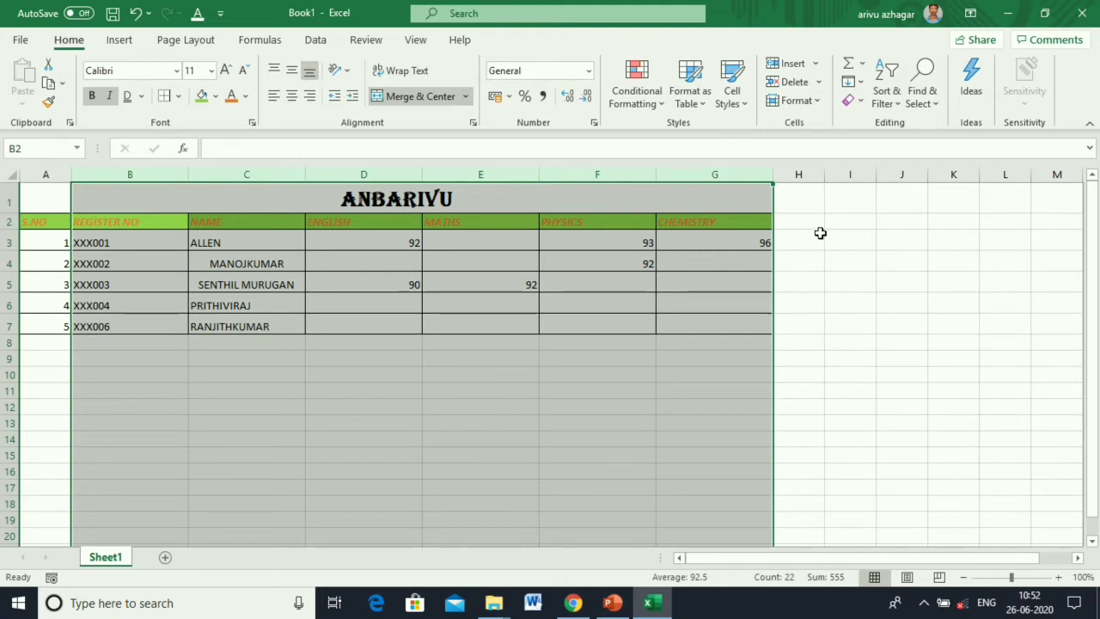
left_click(902, 342)
Set columns D–G to width 10 and autofit columns C and B to their contents.
left_click_drag(369, 242, 722, 325)
left_click_drag(388, 176, 720, 182)
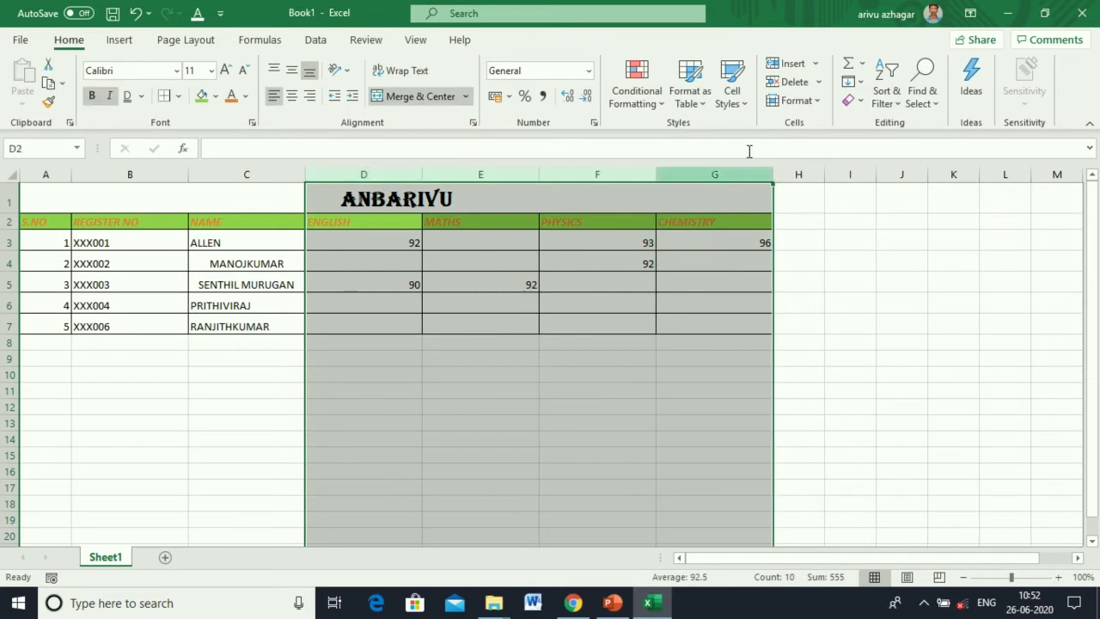
left_click(806, 103)
left_click(813, 194)
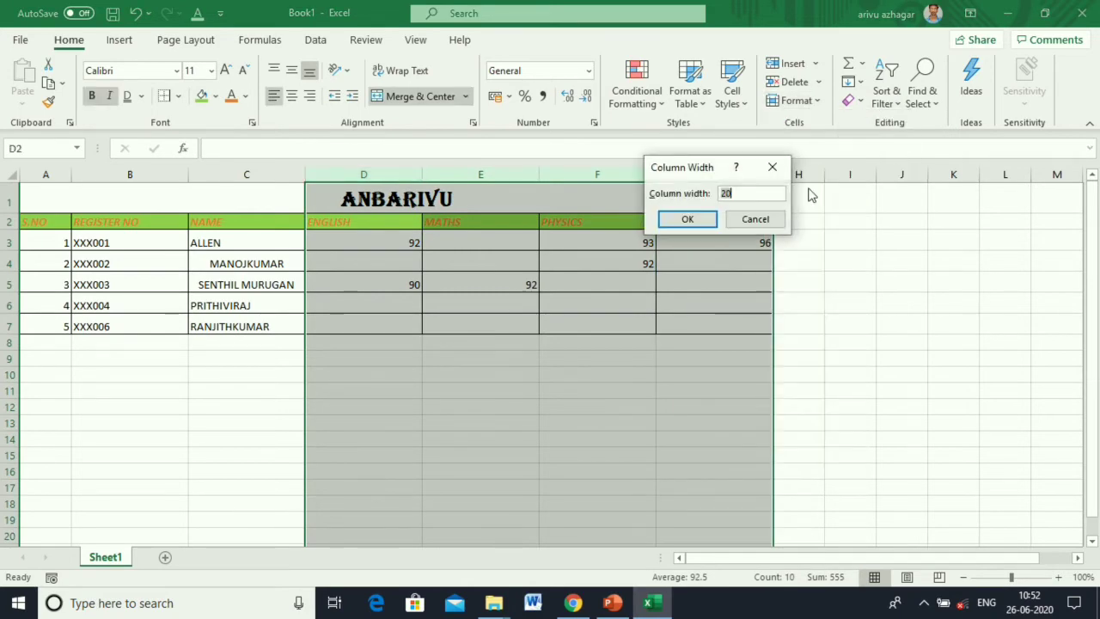
key("Return")
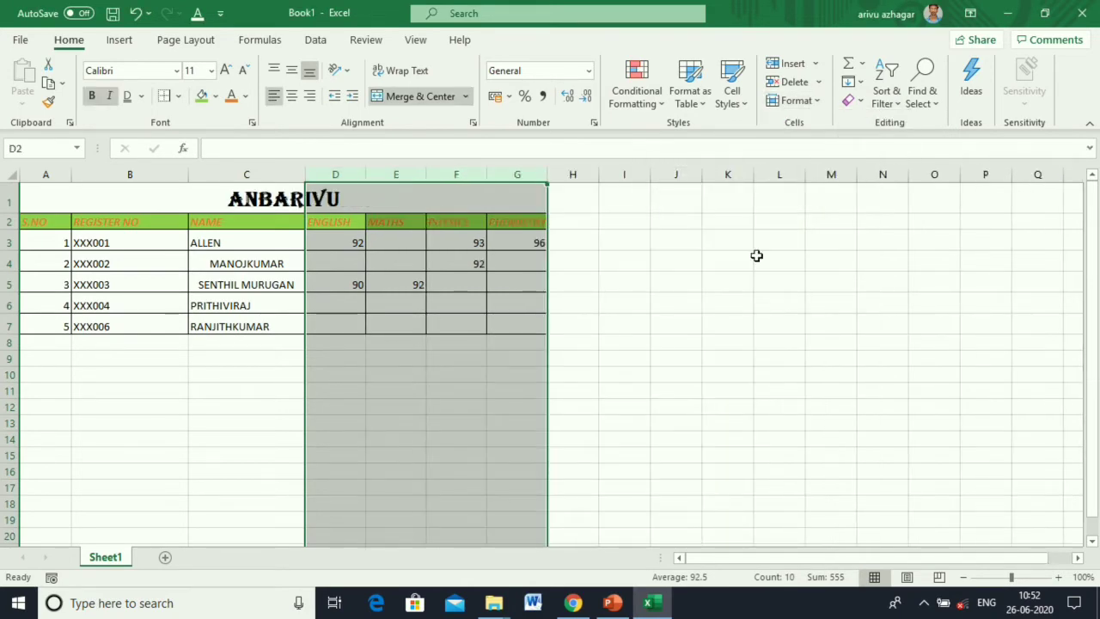
left_click(705, 343)
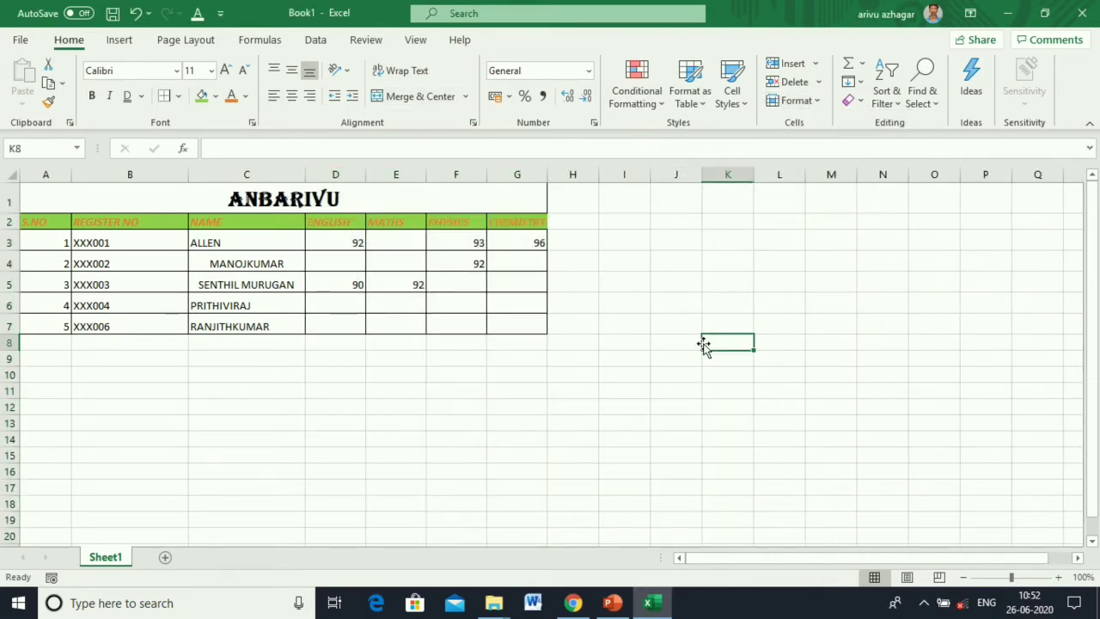
double_click(300, 179)
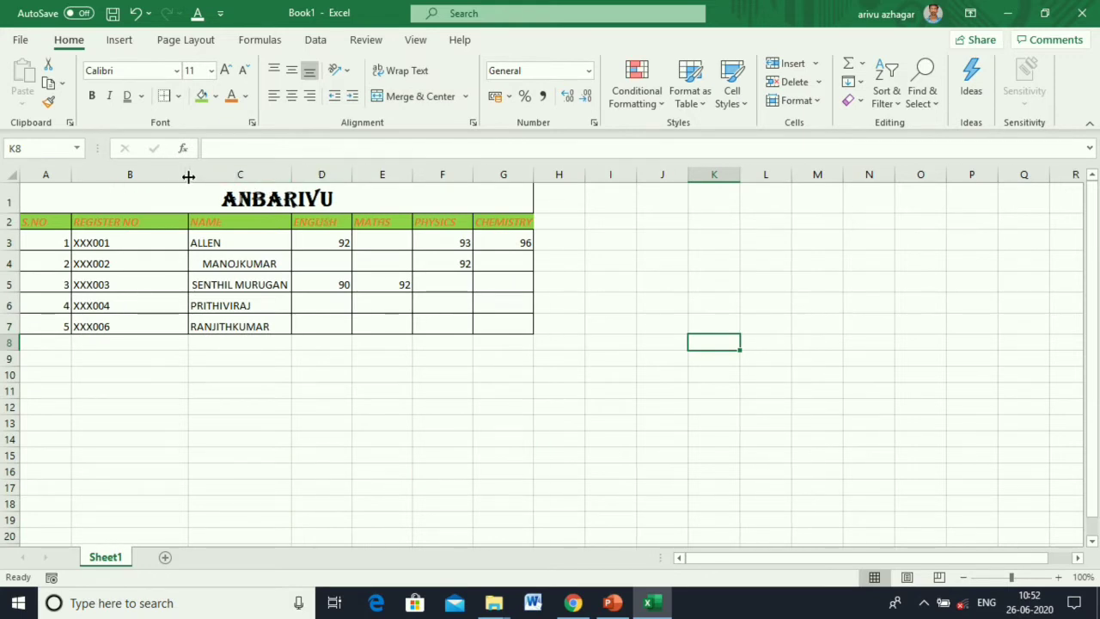
double_click(188, 177)
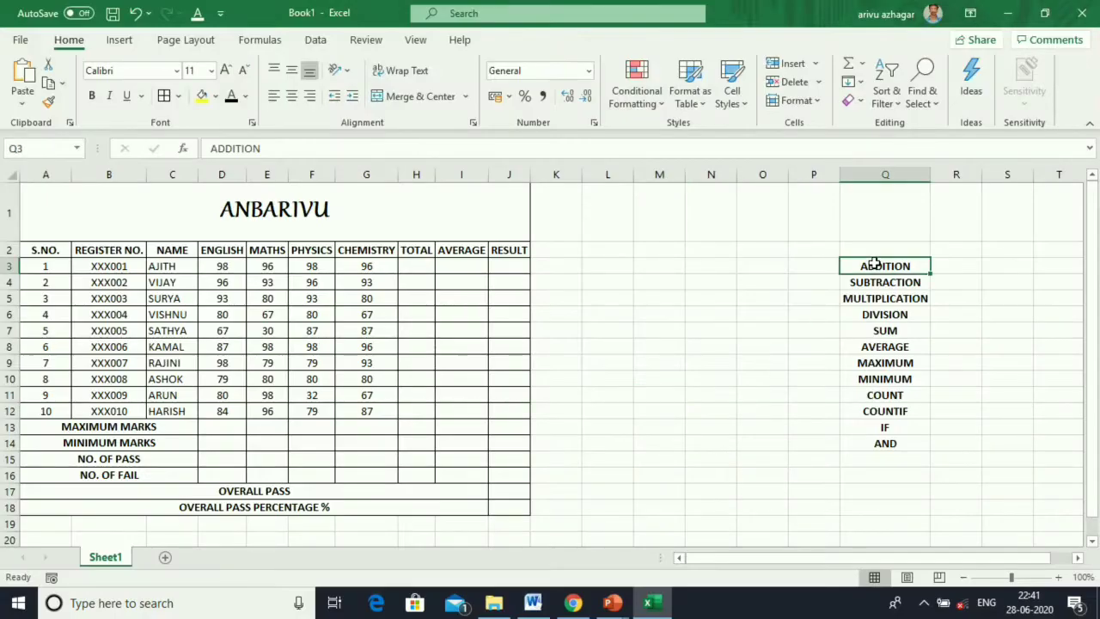
Enter =G3+F3 in M3 to add the CHEMISTRY and PHYSICS marks (194).
key("Down")
key("Down")
key("Down")
key("Down")
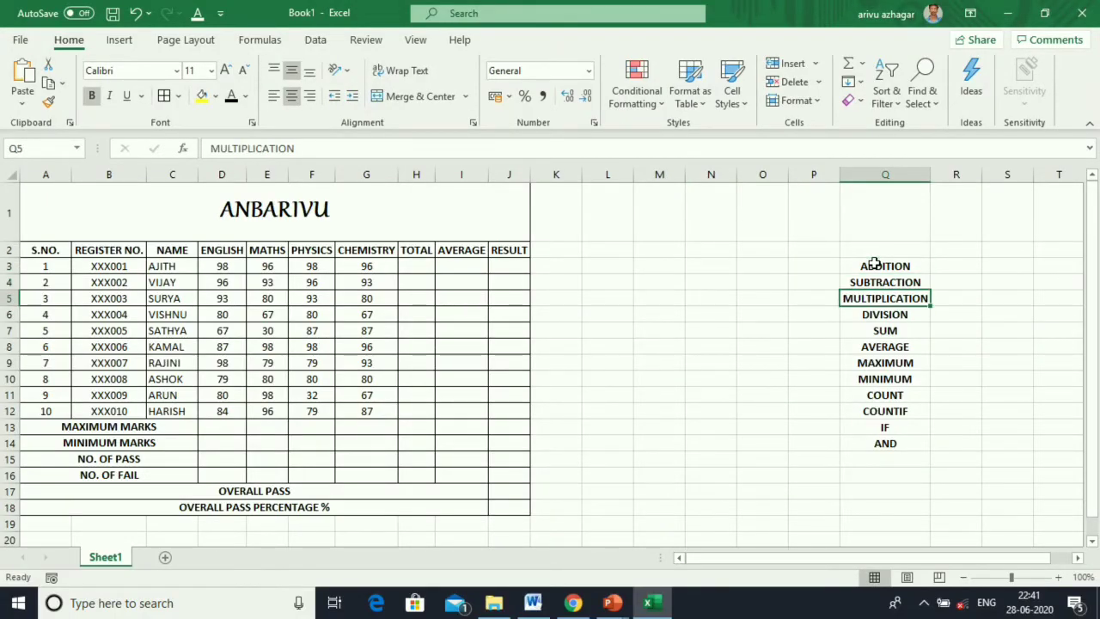
key("Down")
key("Down")
key("Down")
key("Down")
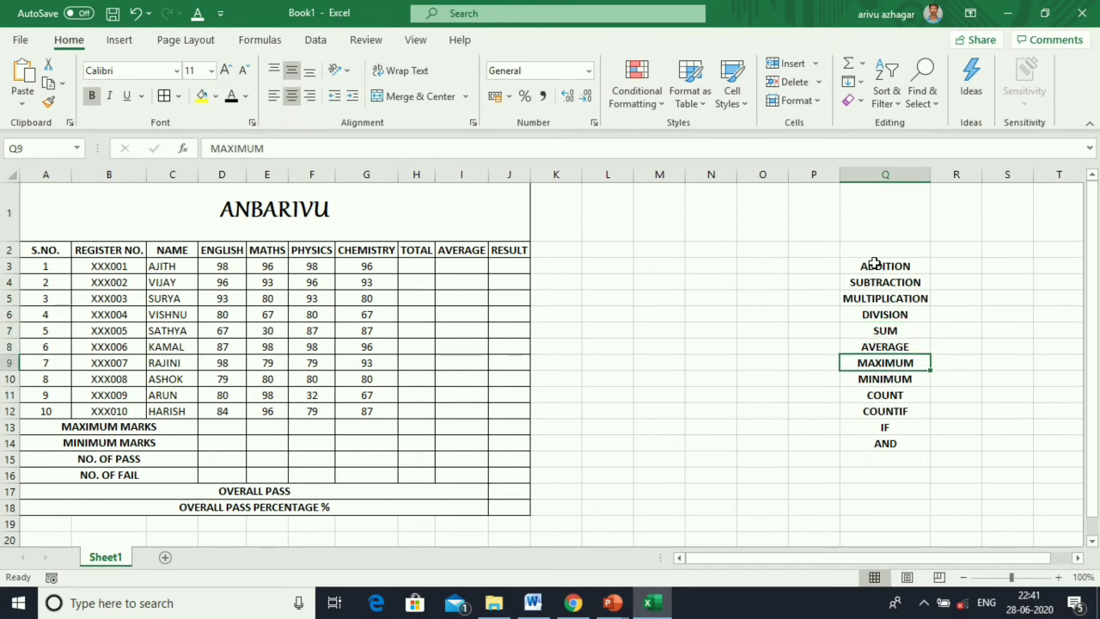
key("Down")
key("Down")
key("Down")
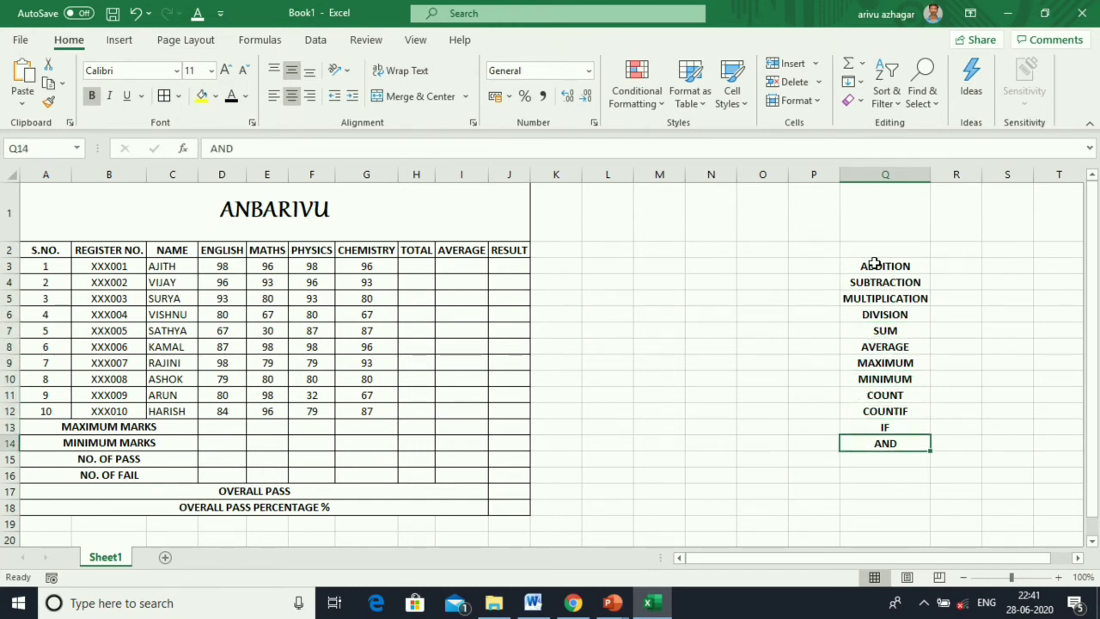
left_click(655, 262)
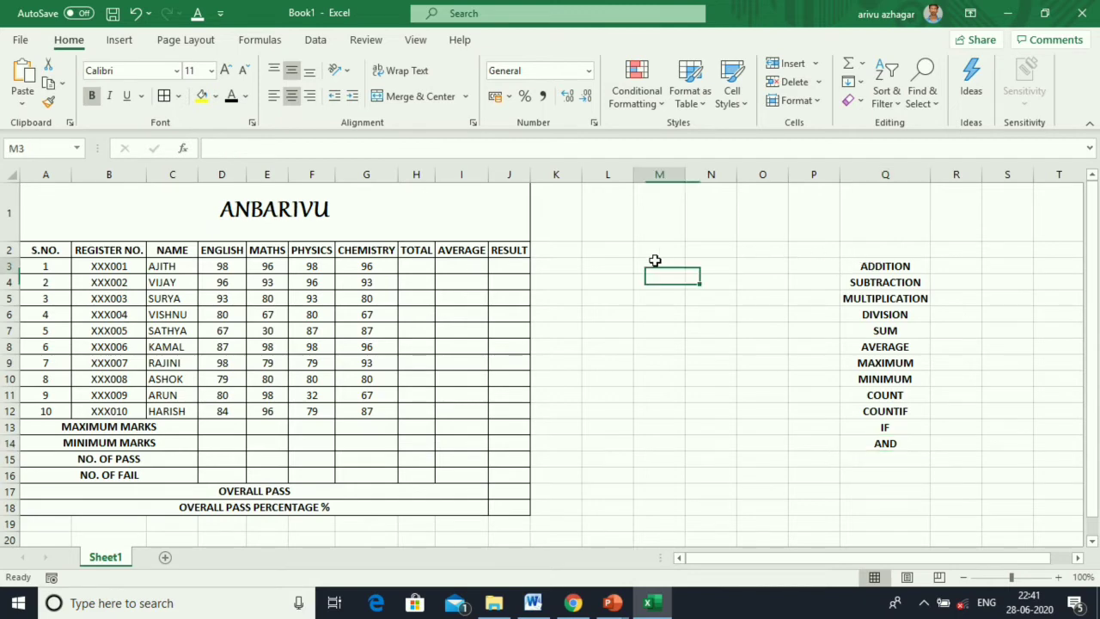
type("=")
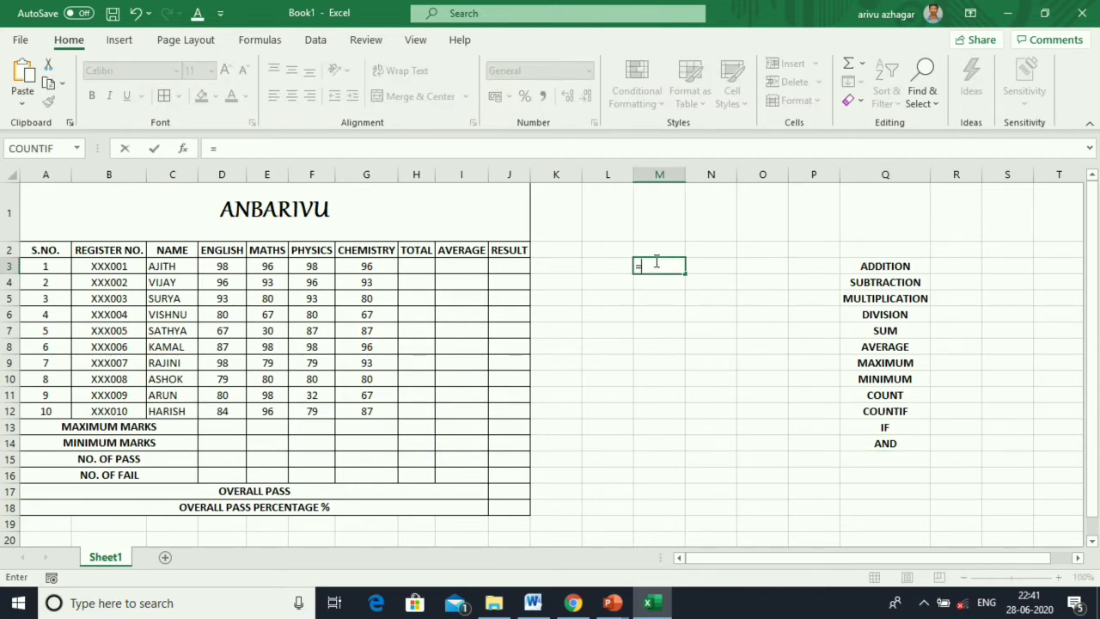
left_click(369, 267)
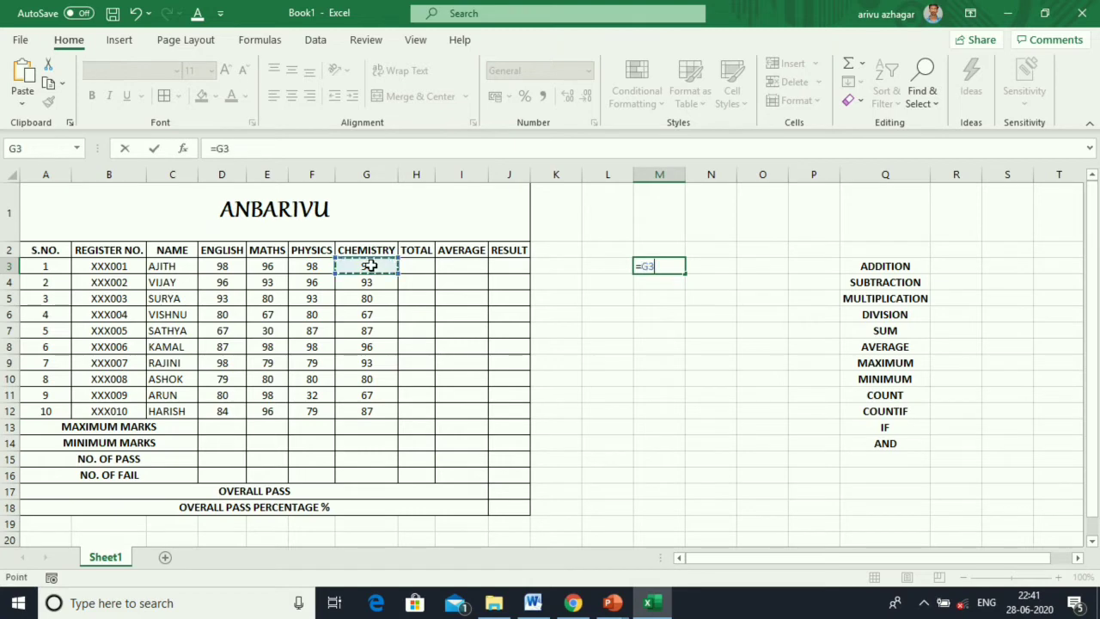
type("+")
left_click(325, 268)
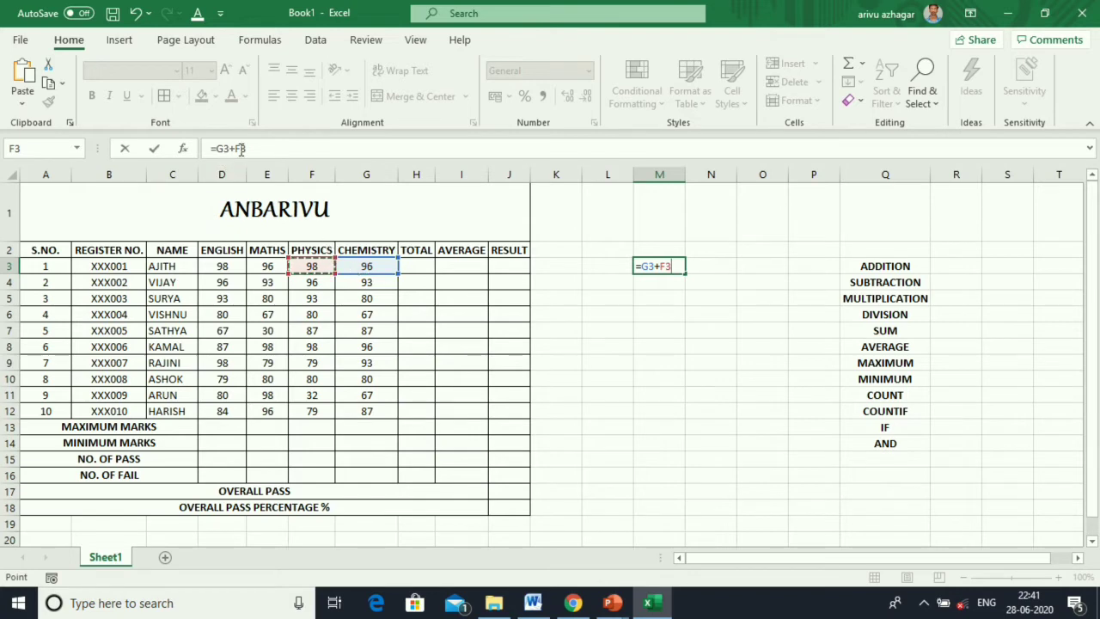
key("Return")
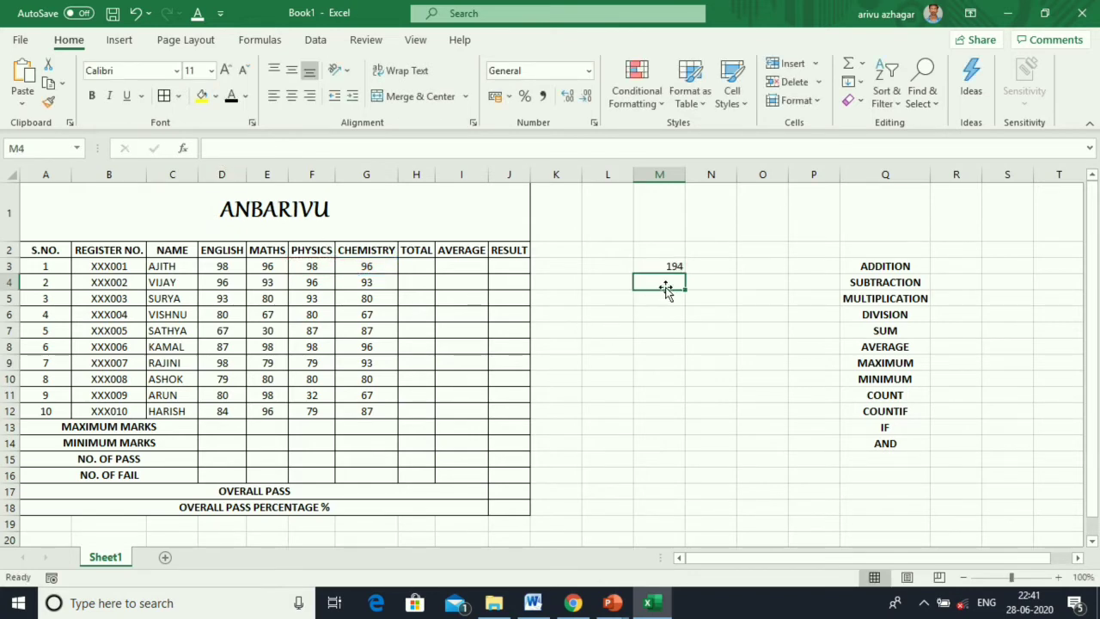
Enter =F4-G4 in M4 to get the difference 3.
type("=")
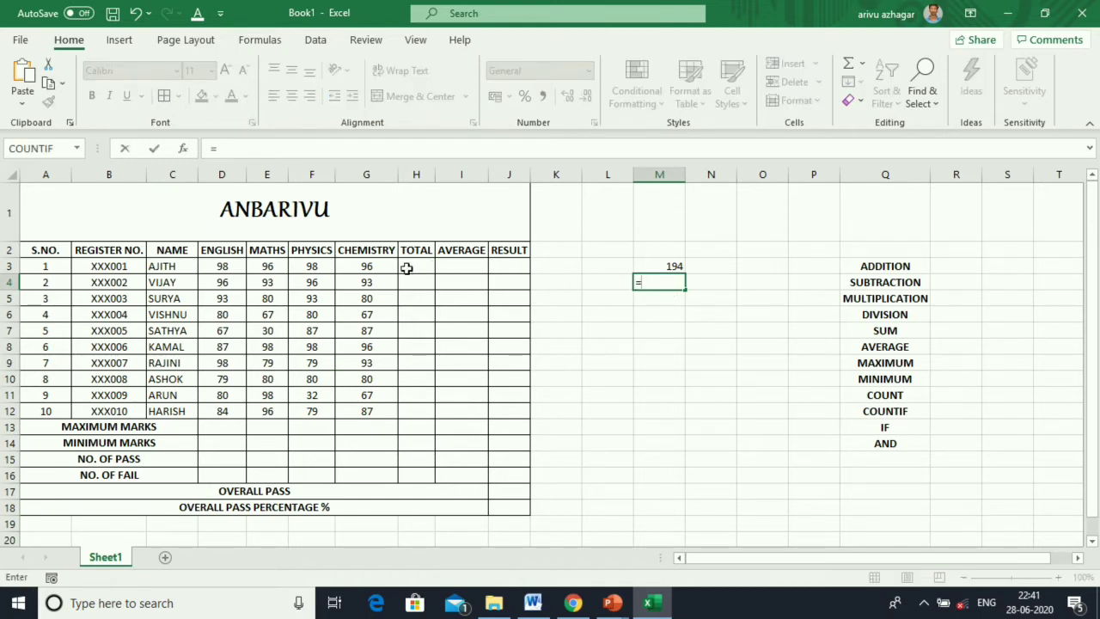
left_click(316, 282)
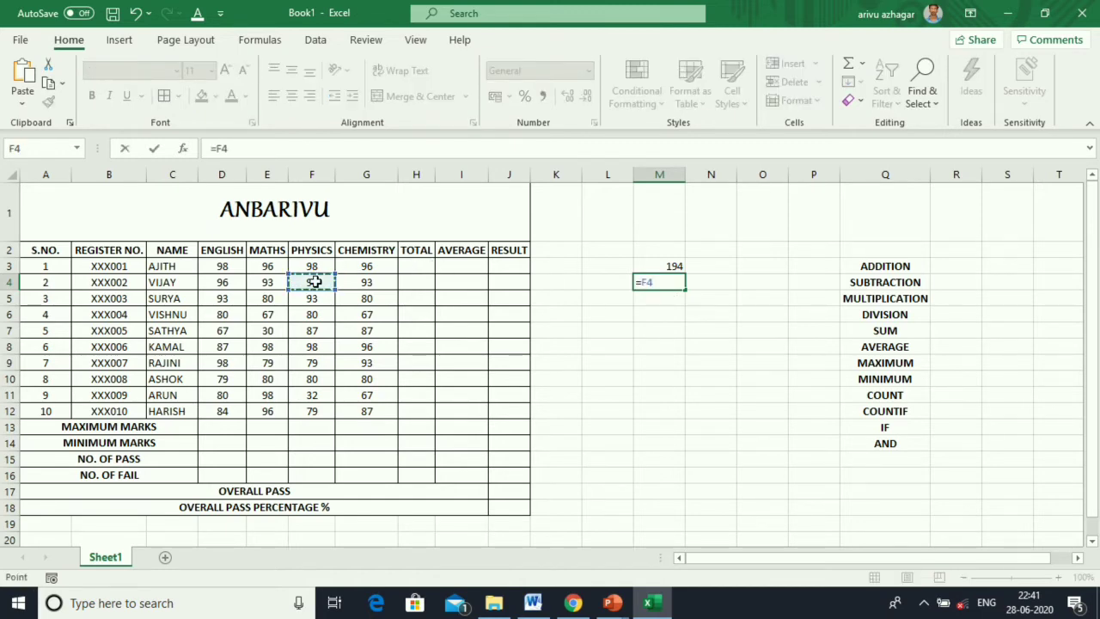
type("-")
left_click(359, 282)
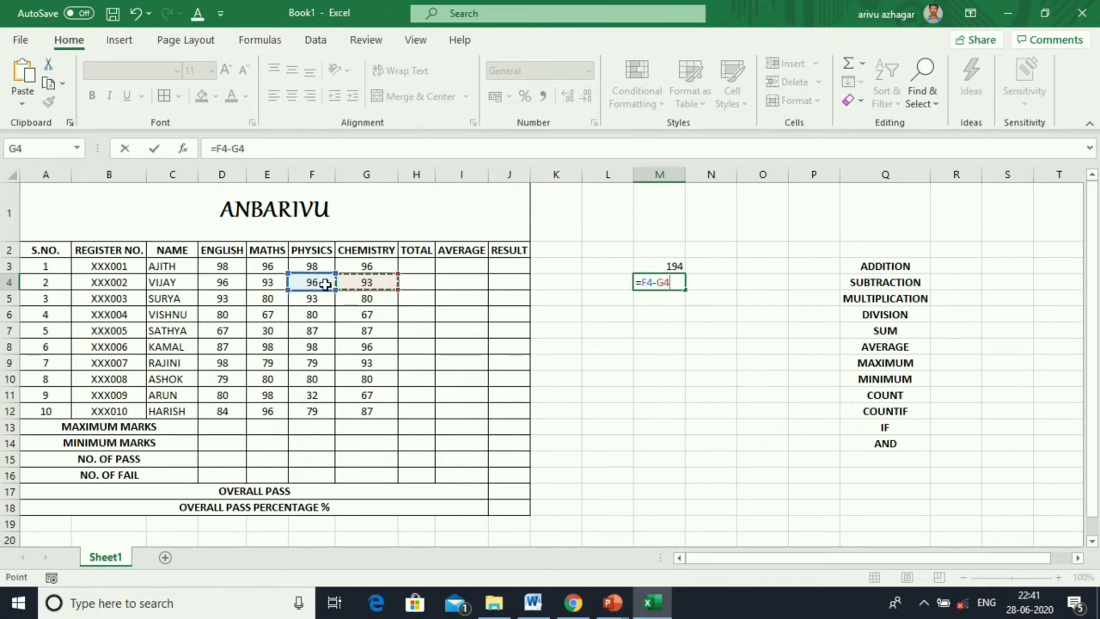
key("Return")
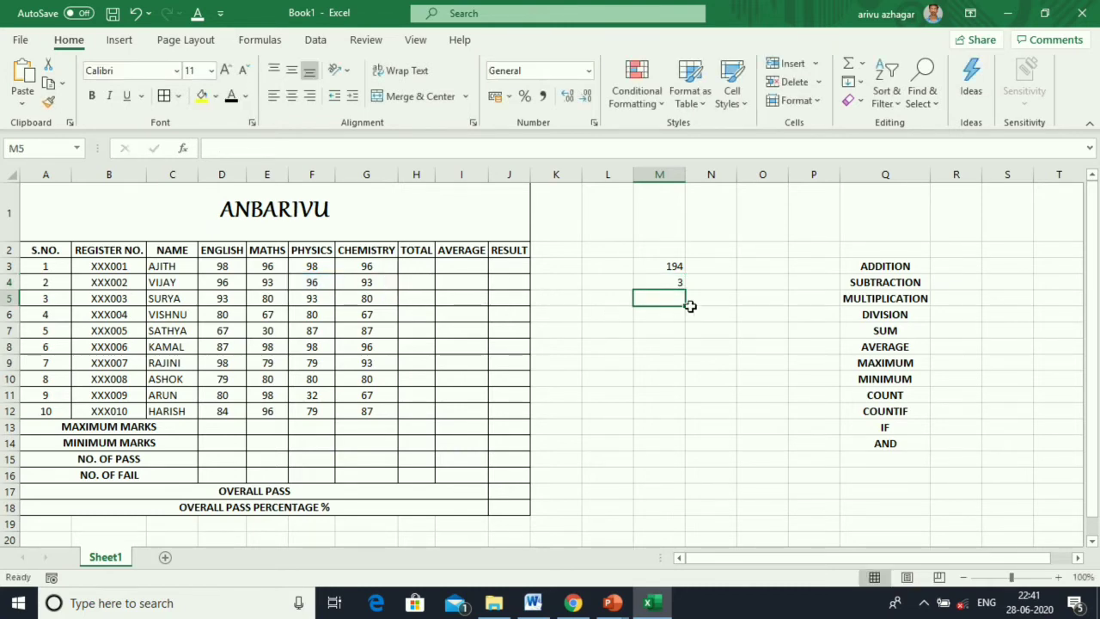
Enter =M3*M4 in M5 to get 582.
type("=")
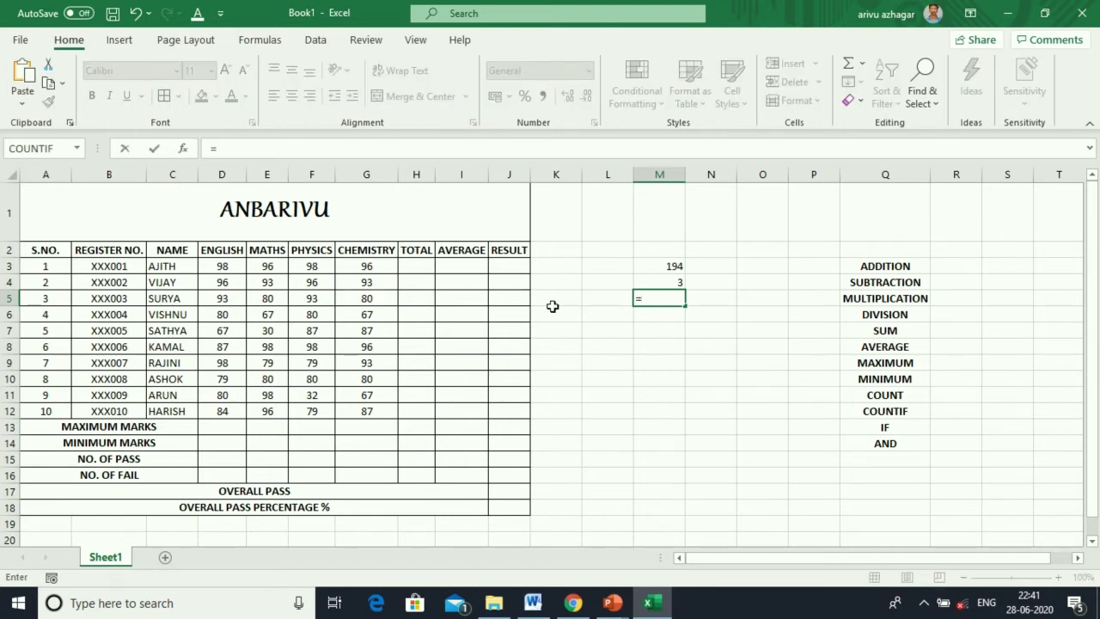
left_click(650, 268)
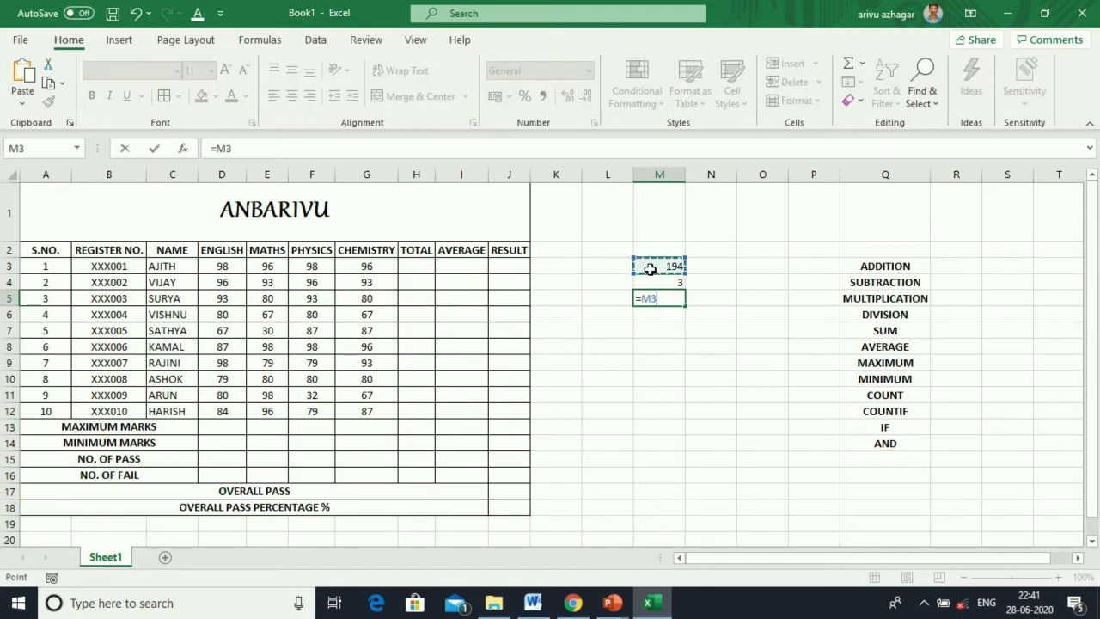
type("*")
left_click(656, 282)
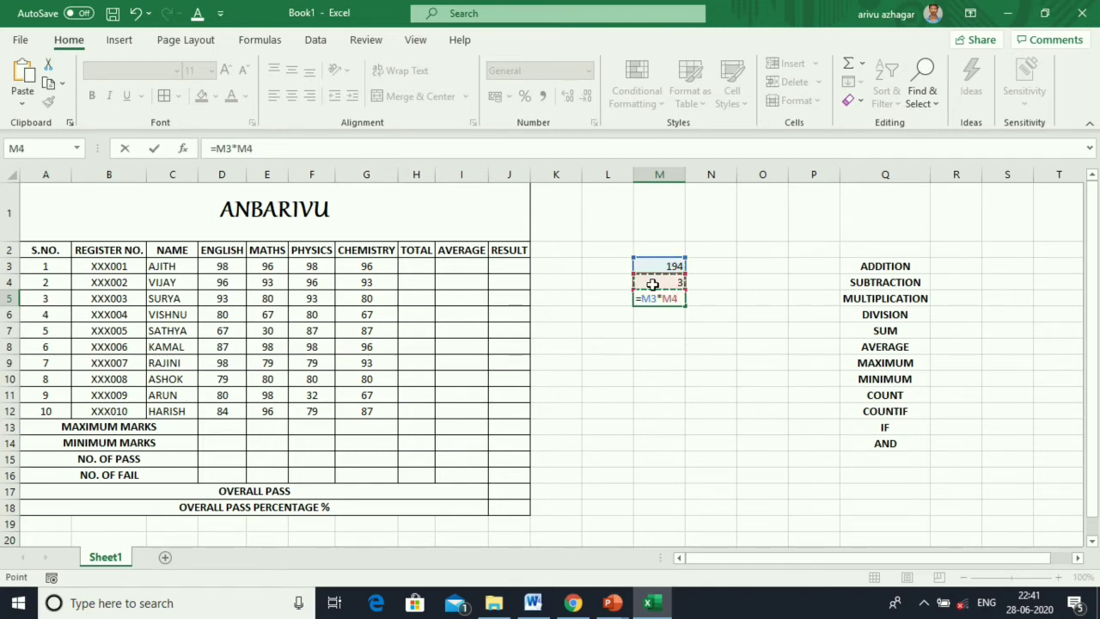
key("Return")
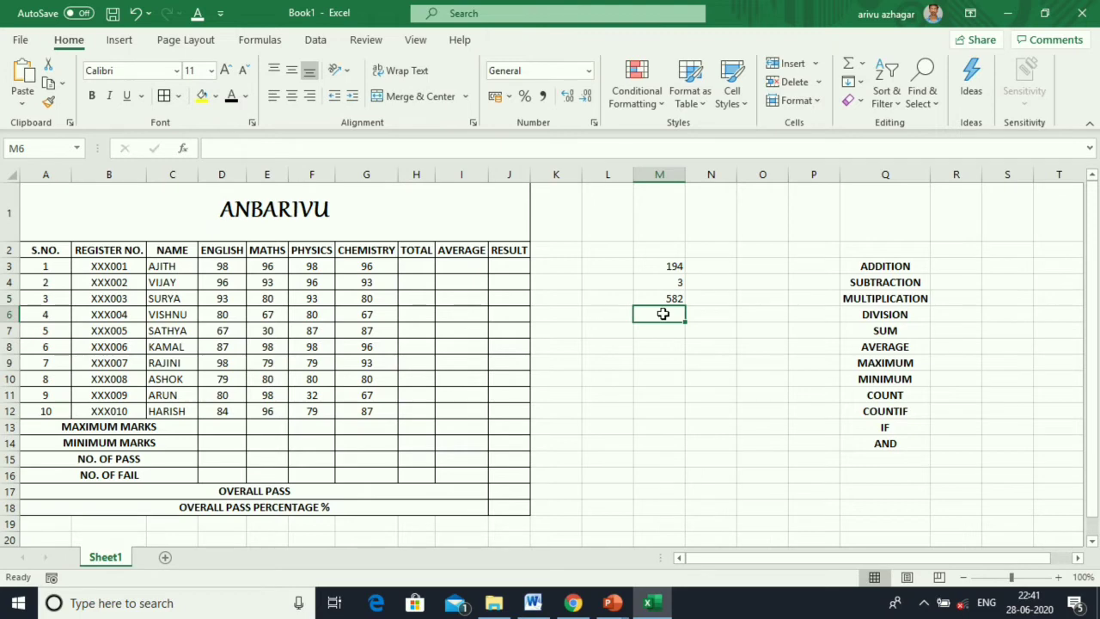
Enter =M3/M4 in M6 to get 64.66667.
type("=")
left_click(670, 267)
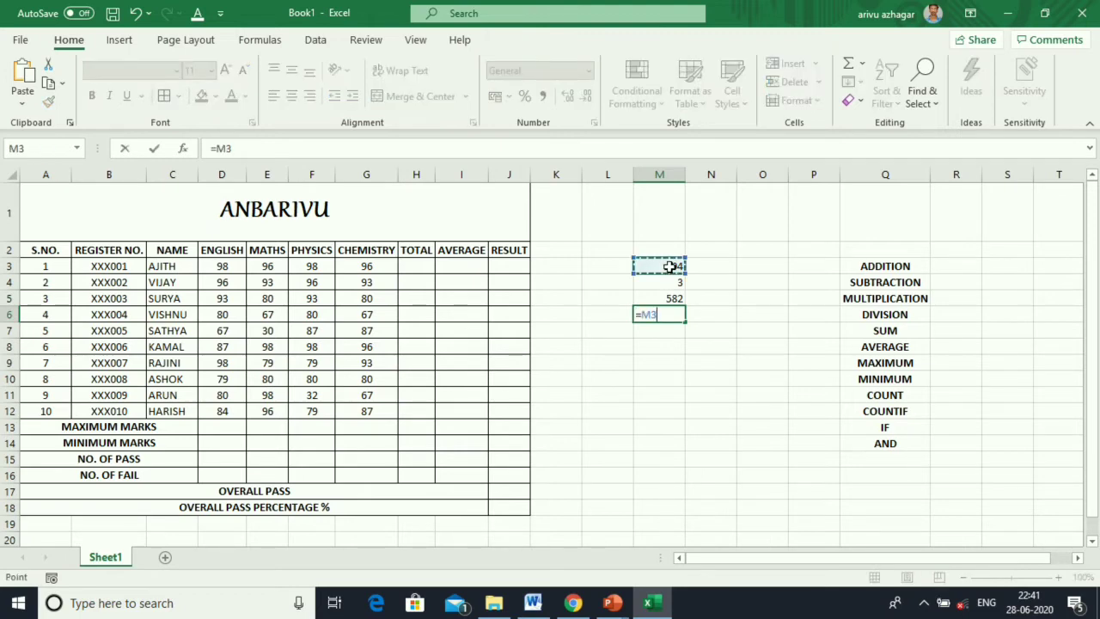
type("/")
left_click(670, 283)
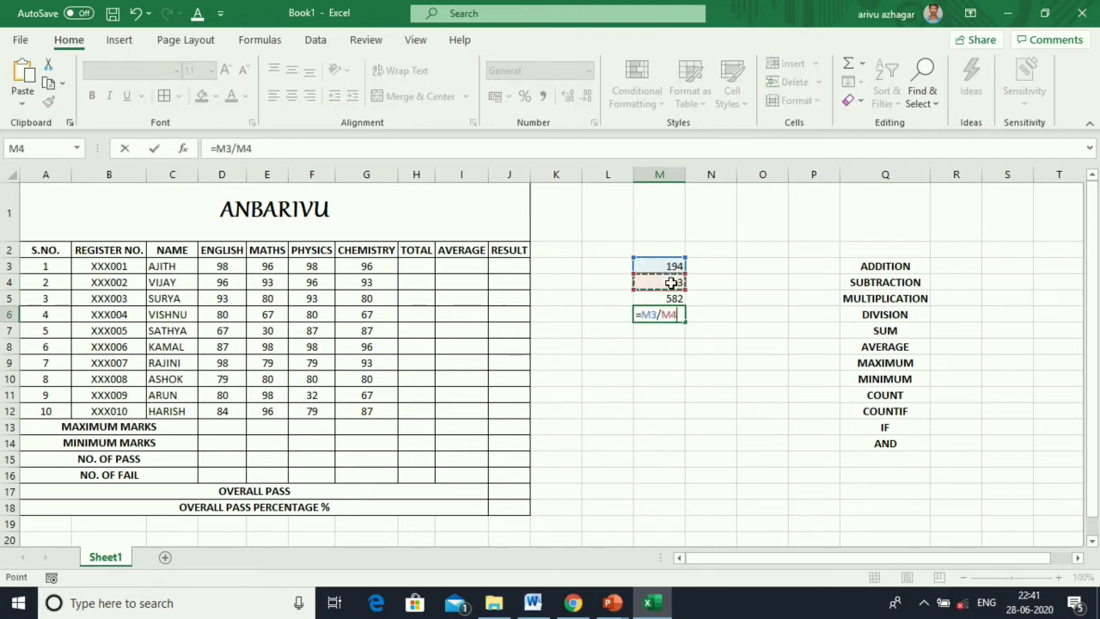
key("Return")
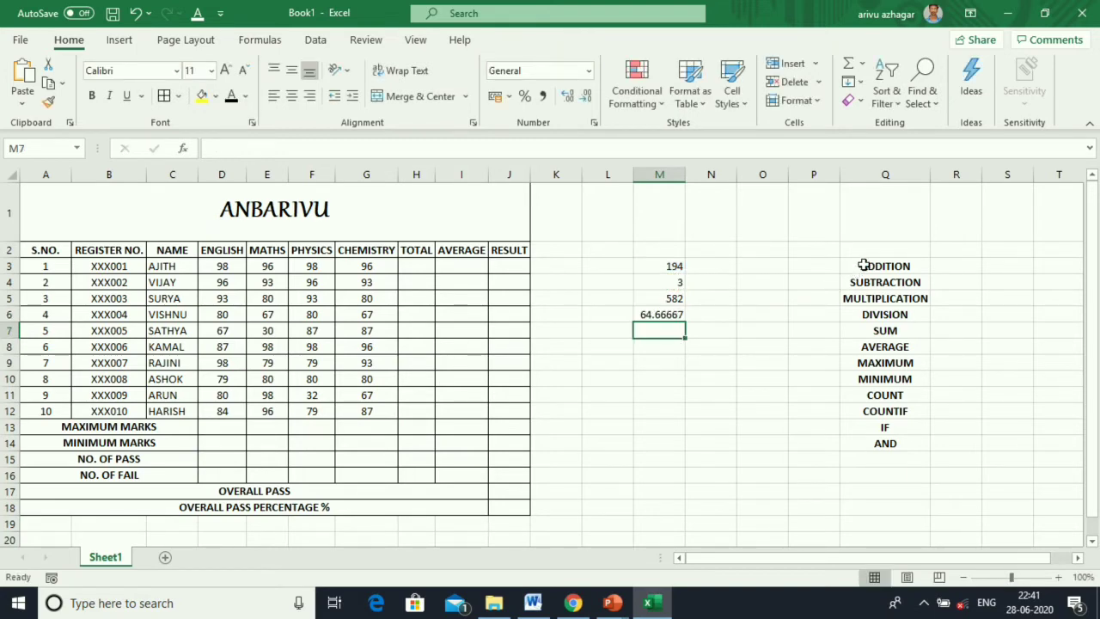
left_click_drag(864, 266, 870, 315)
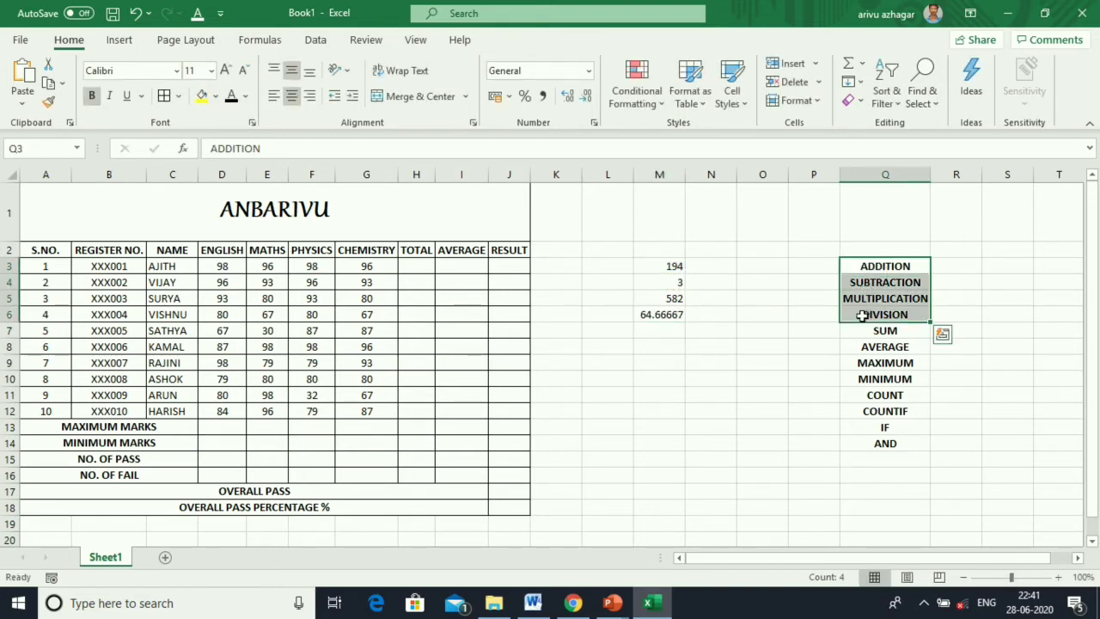
Colour the ADDITION to DIVISION labels red.
left_click(246, 96)
left_click(233, 273)
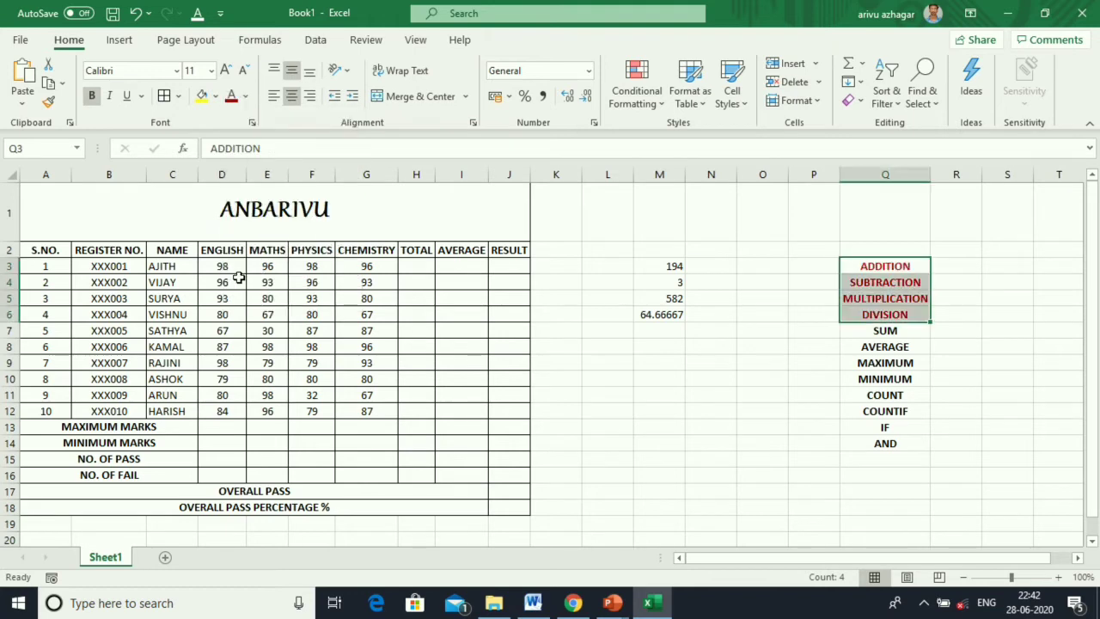
left_click(640, 326)
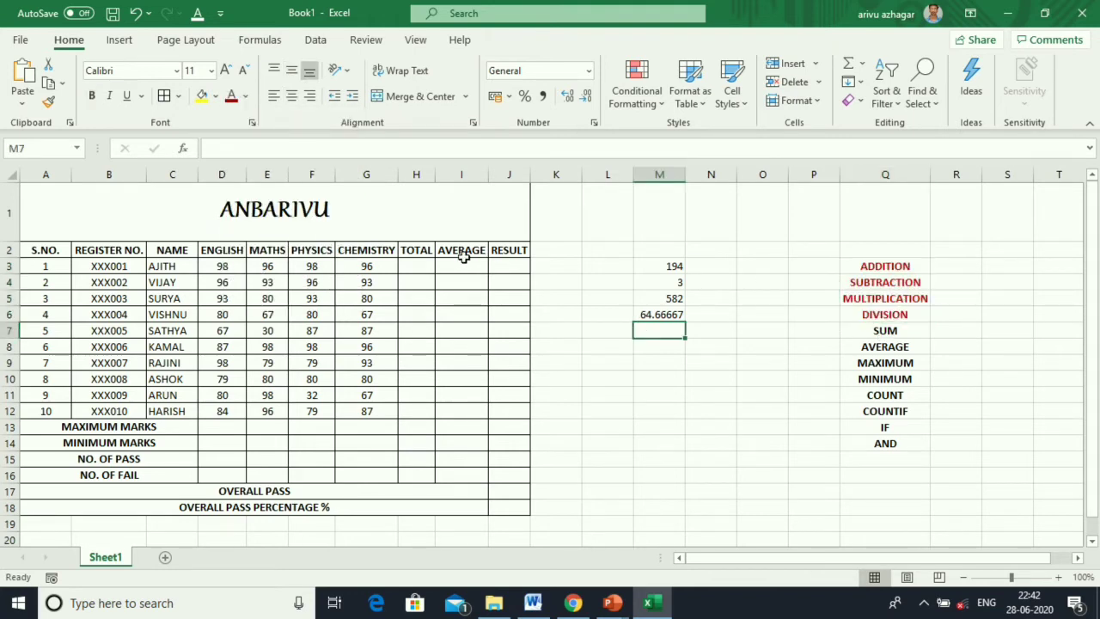
Enter =SUM(D3:G3) in H3 and fill it down to H12.
left_click(422, 264)
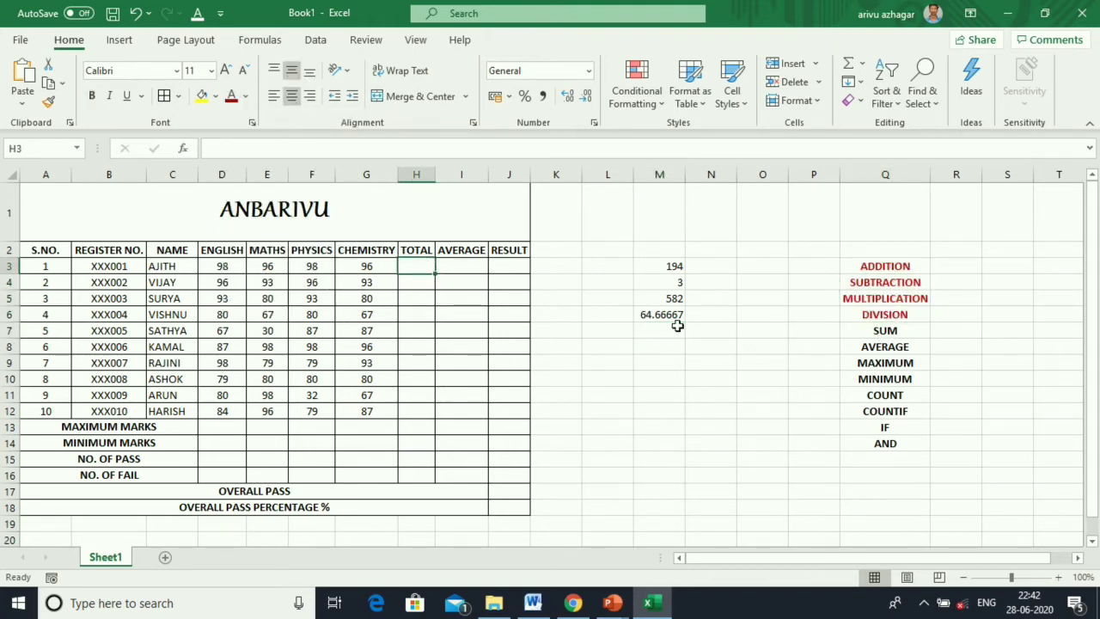
left_click(864, 69)
left_click(868, 86)
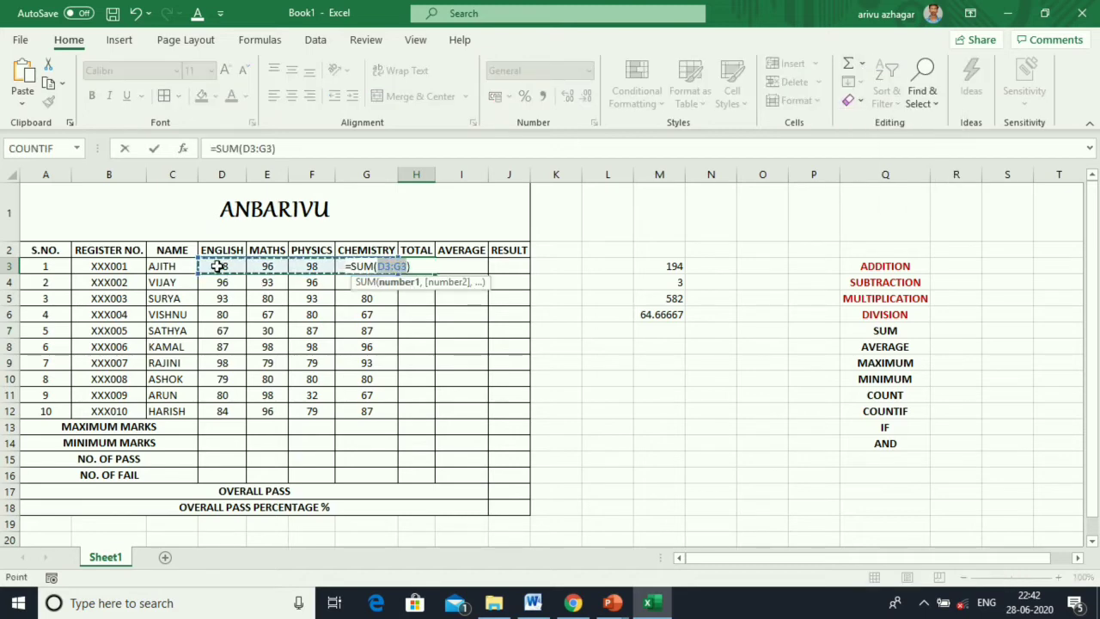
left_click_drag(218, 266, 348, 271)
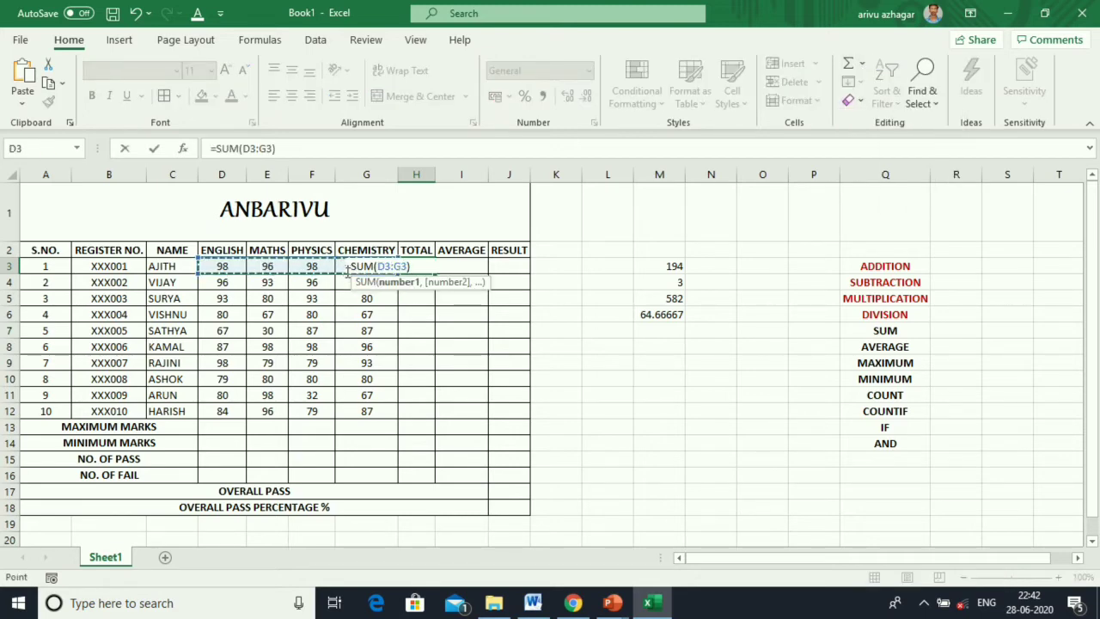
key("Return")
left_click(423, 265)
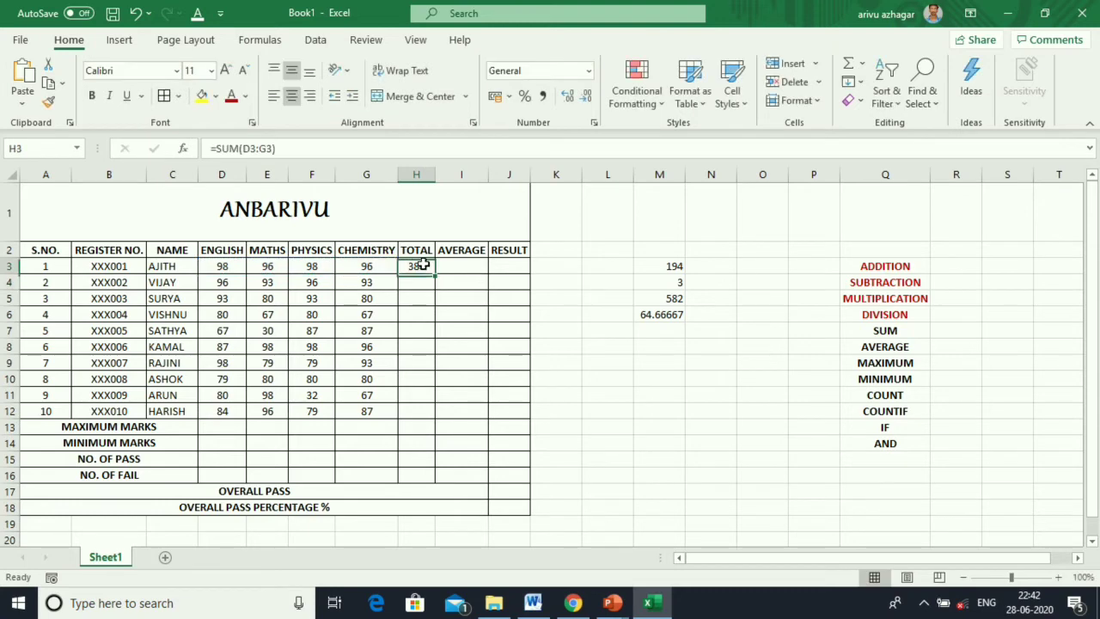
left_click_drag(438, 275, 434, 416)
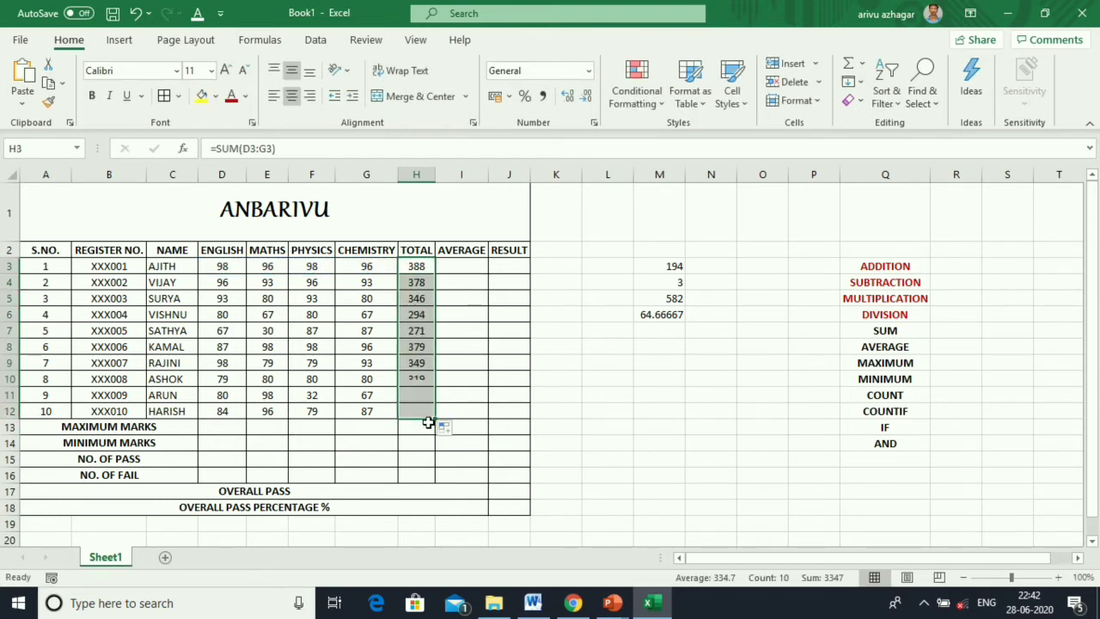
left_click(456, 266)
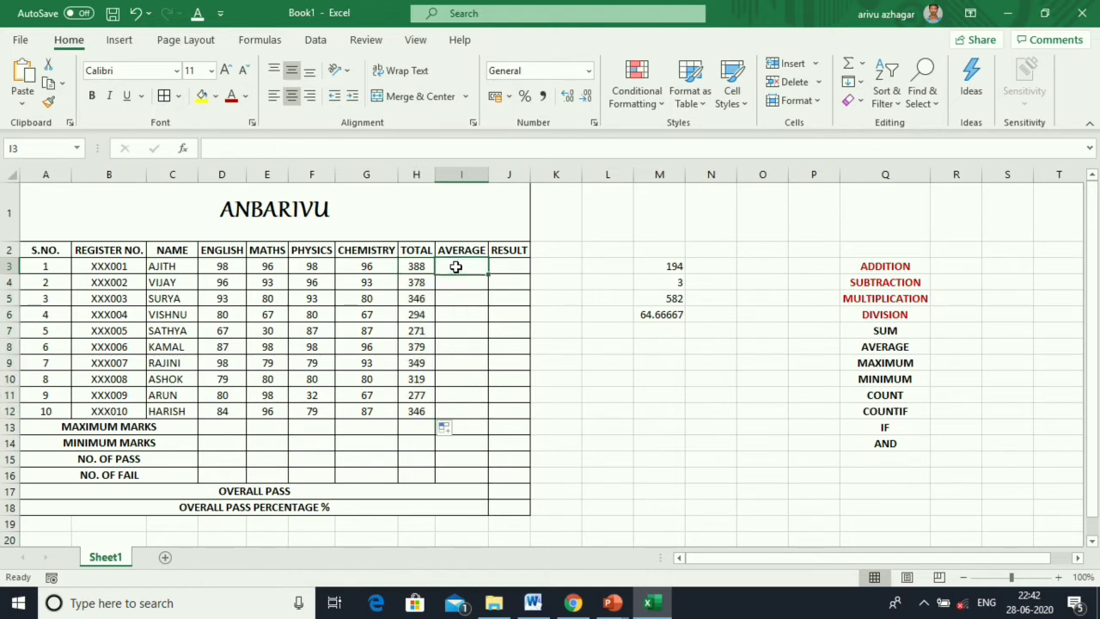
Enter =AVERAGE(D3:G3) in I3 and fill it down to I12.
left_click(862, 64)
left_click(888, 109)
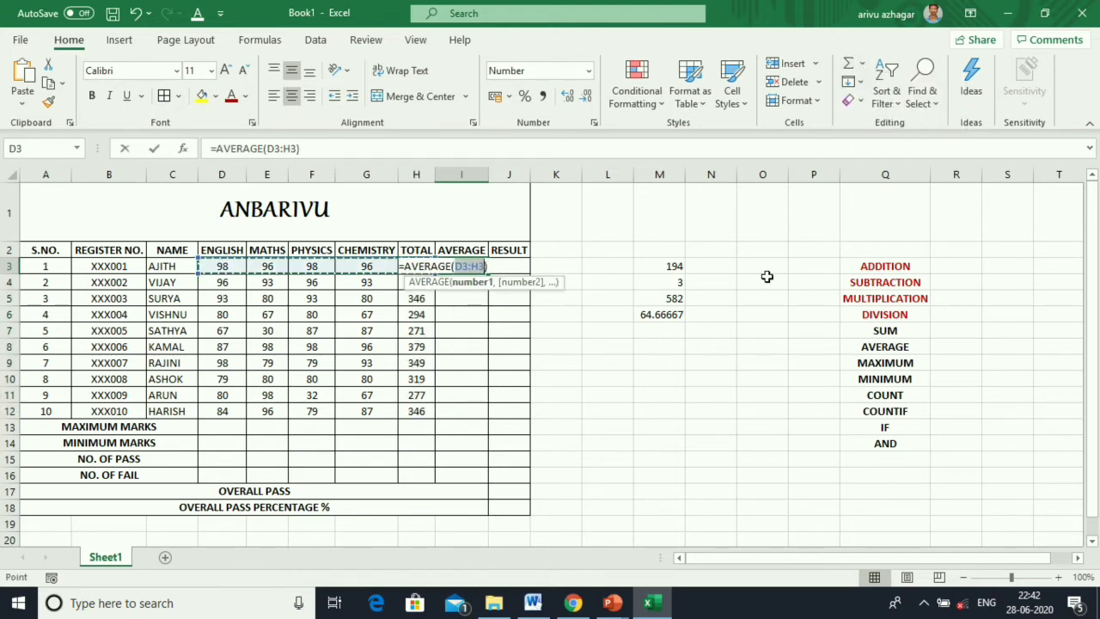
left_click_drag(226, 267, 365, 268)
key("Return")
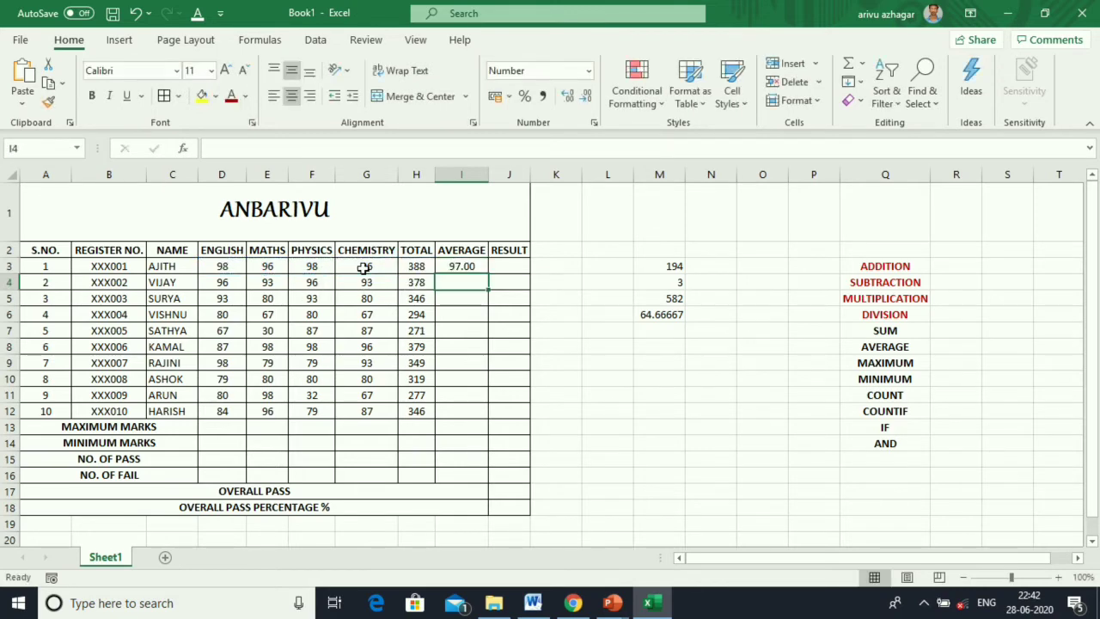
left_click(453, 267)
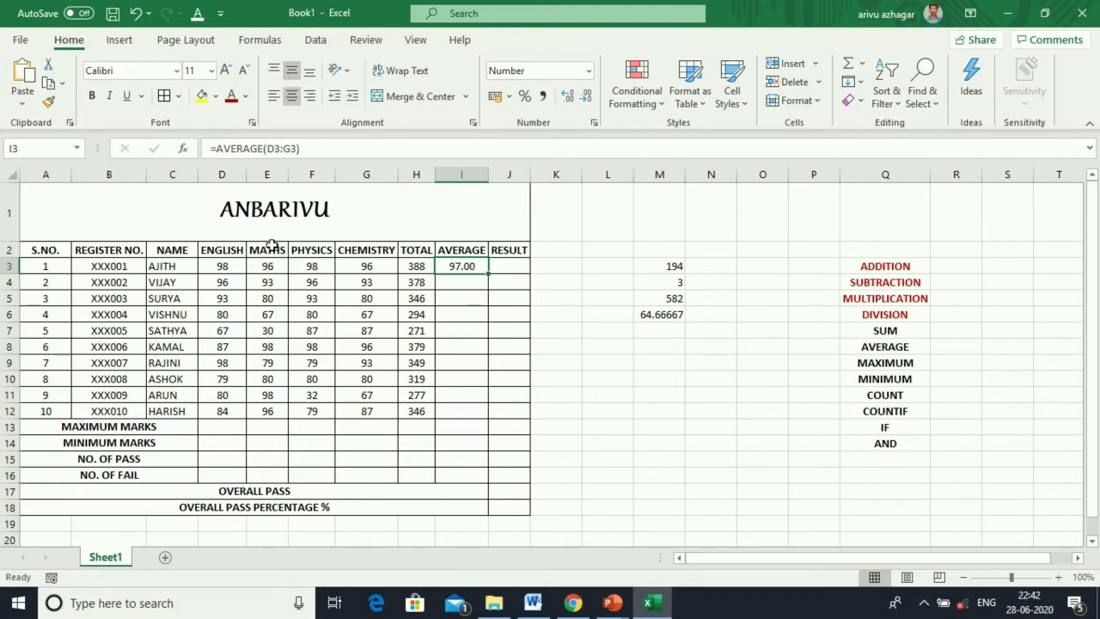
left_click_drag(487, 273, 474, 418)
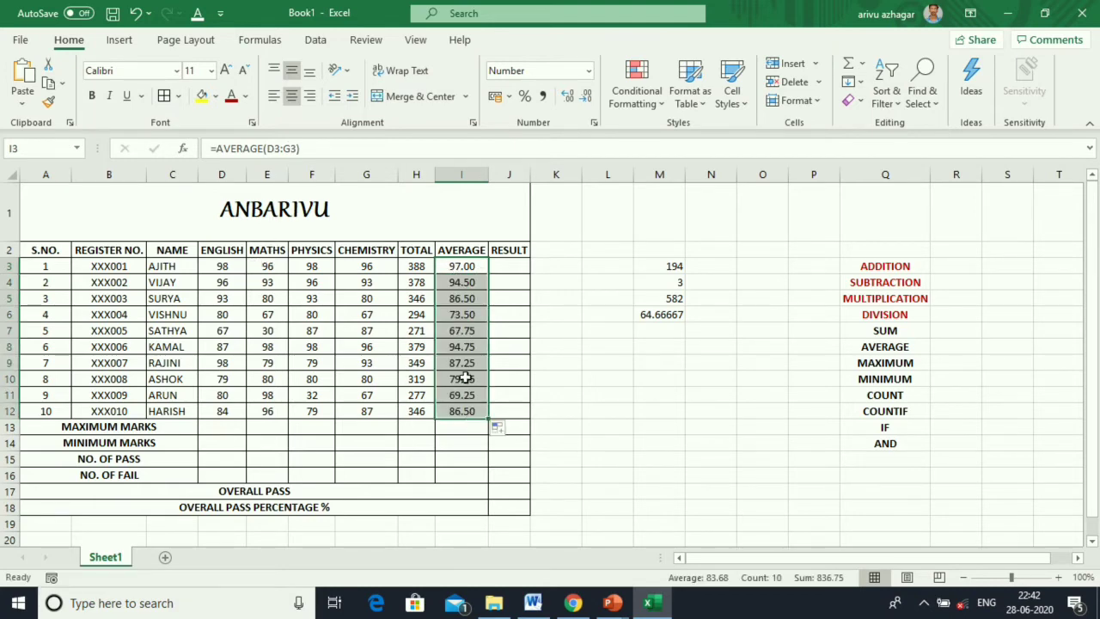
Display the averages with two decimal places.
left_click(585, 96)
left_click(585, 96)
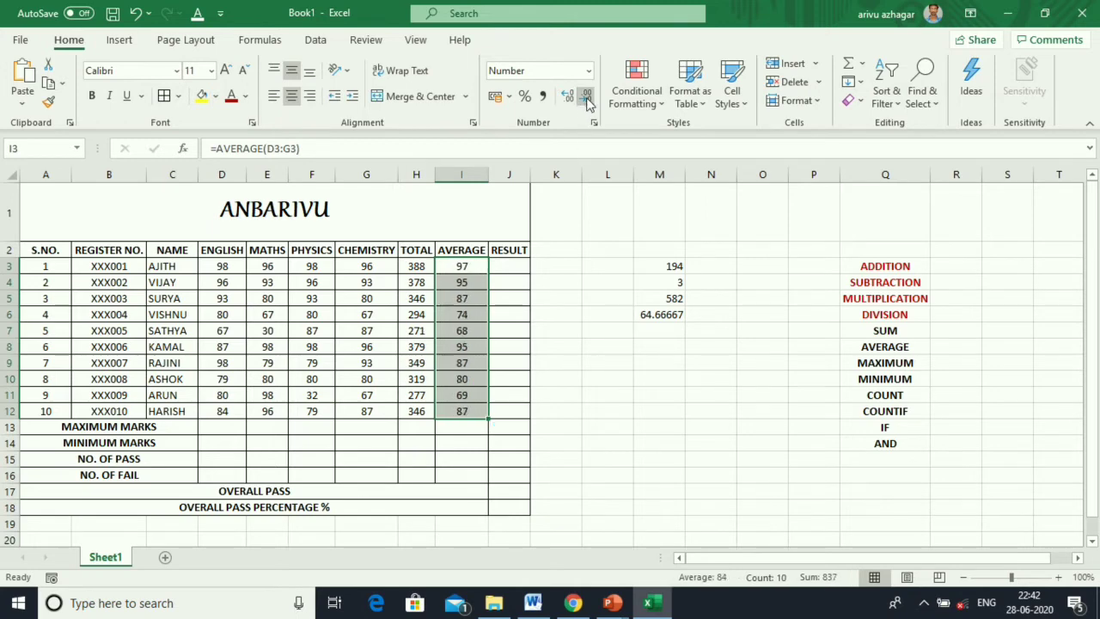
left_click(567, 96)
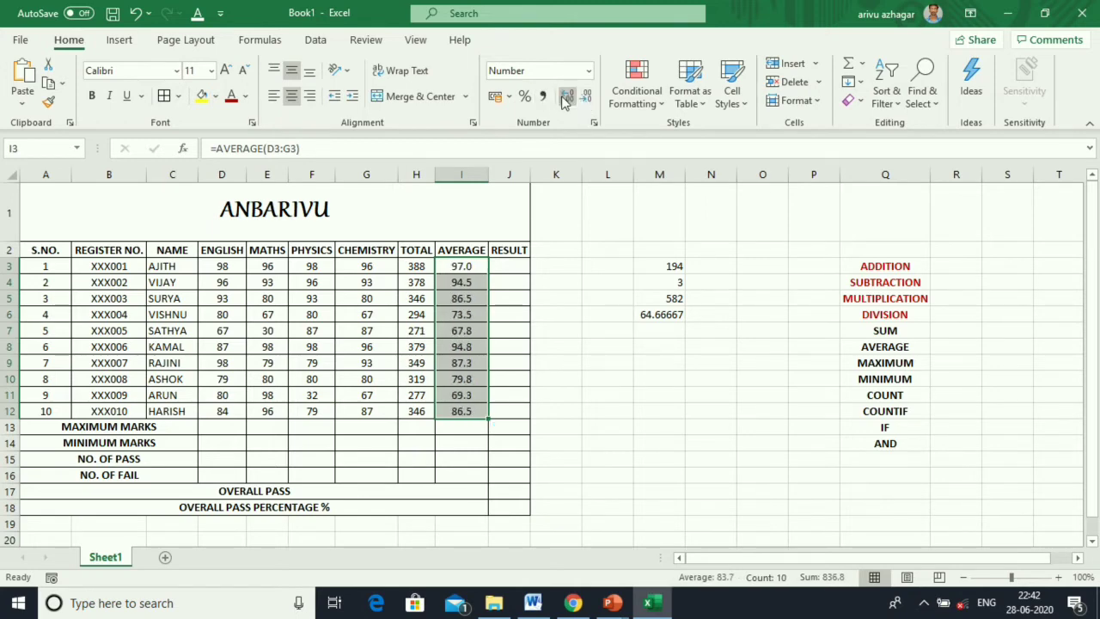
left_click(567, 96)
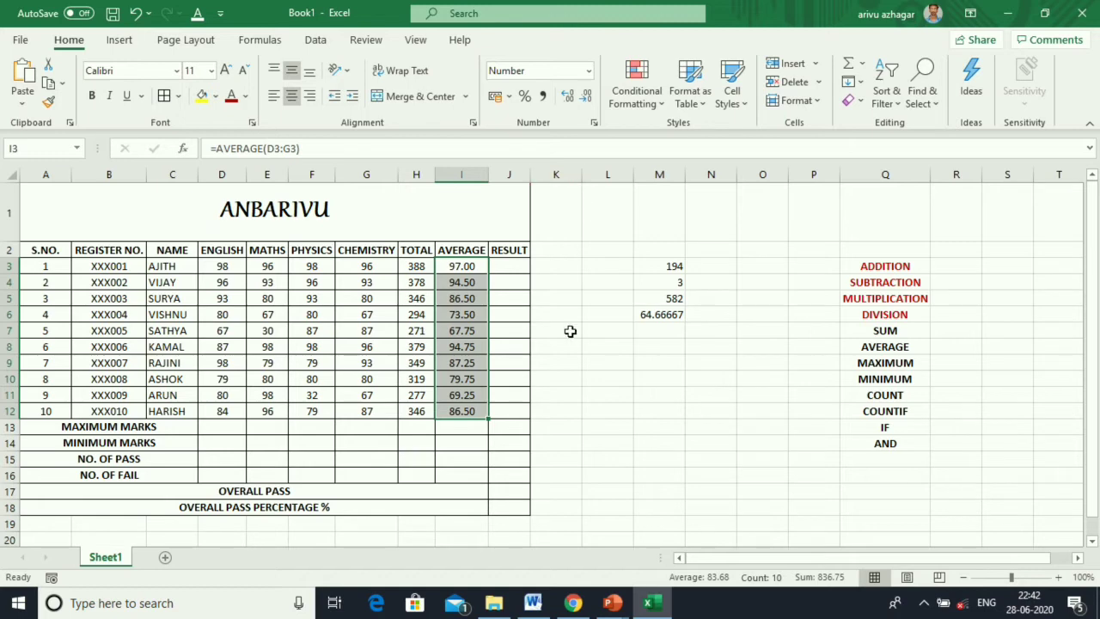
left_click(511, 267)
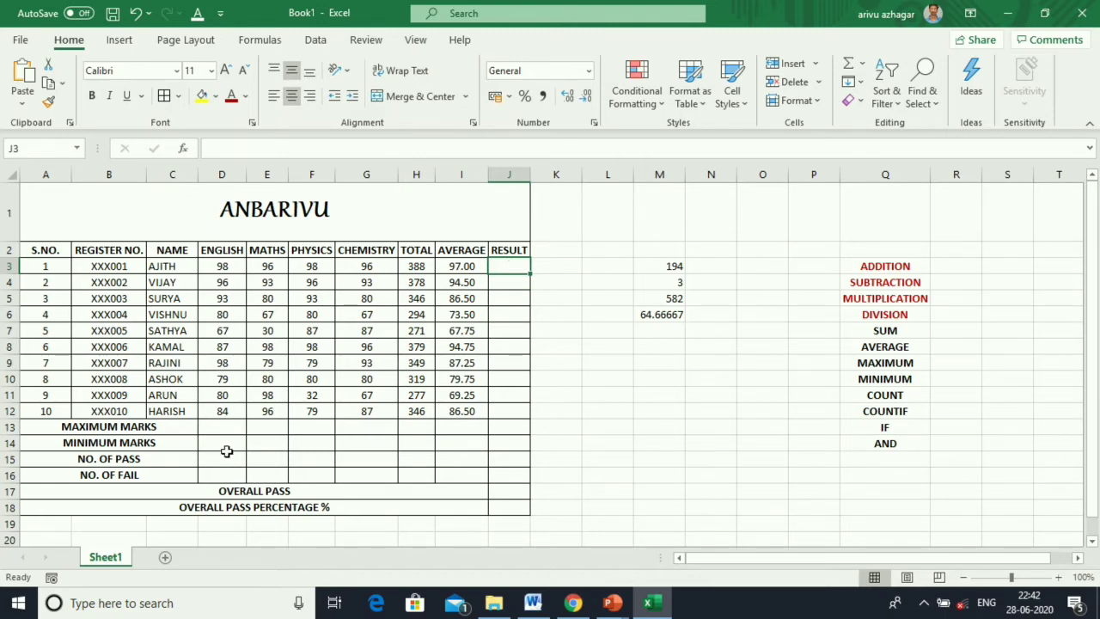
Colour the SUM and AVERAGE labels red, then enter =MAX(D3:D12) in D13.
left_click_drag(885, 330, 881, 347)
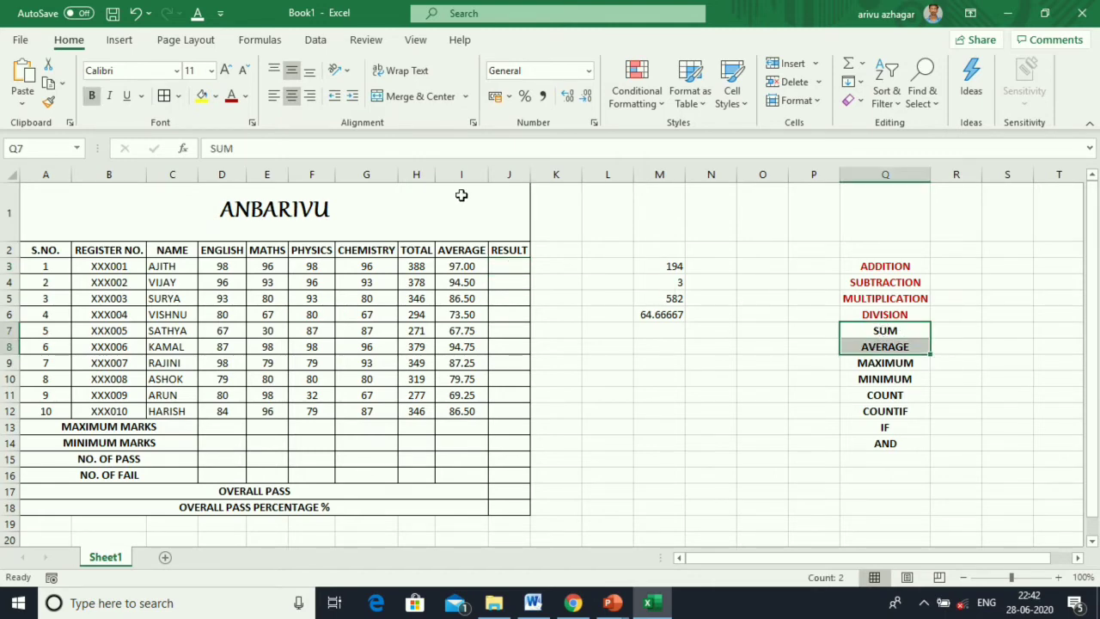
left_click(231, 97)
left_click(221, 425)
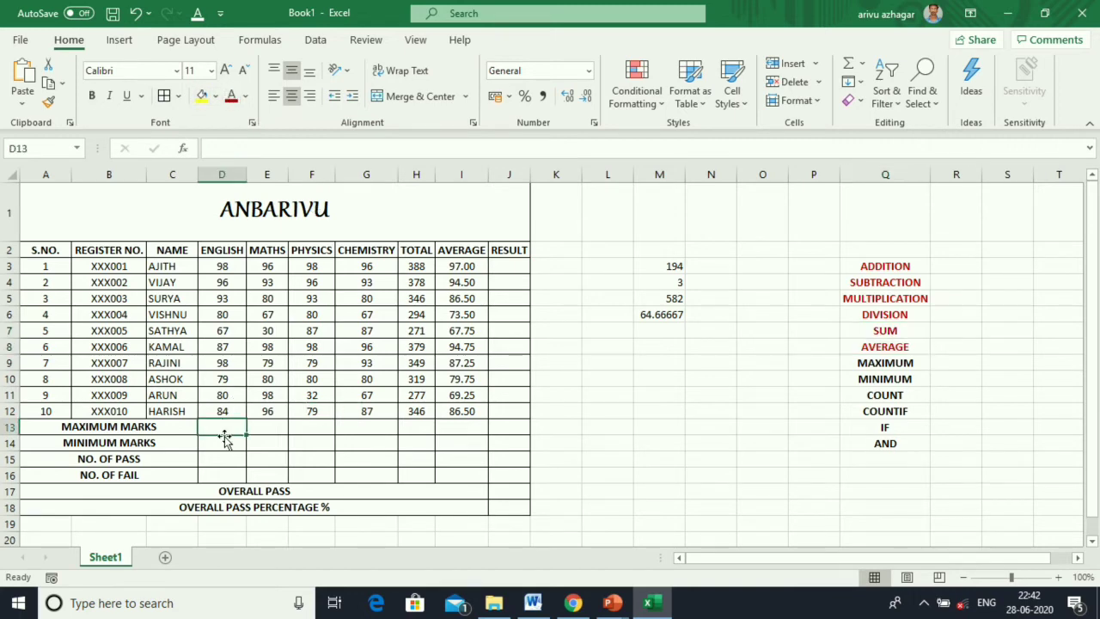
left_click(862, 64)
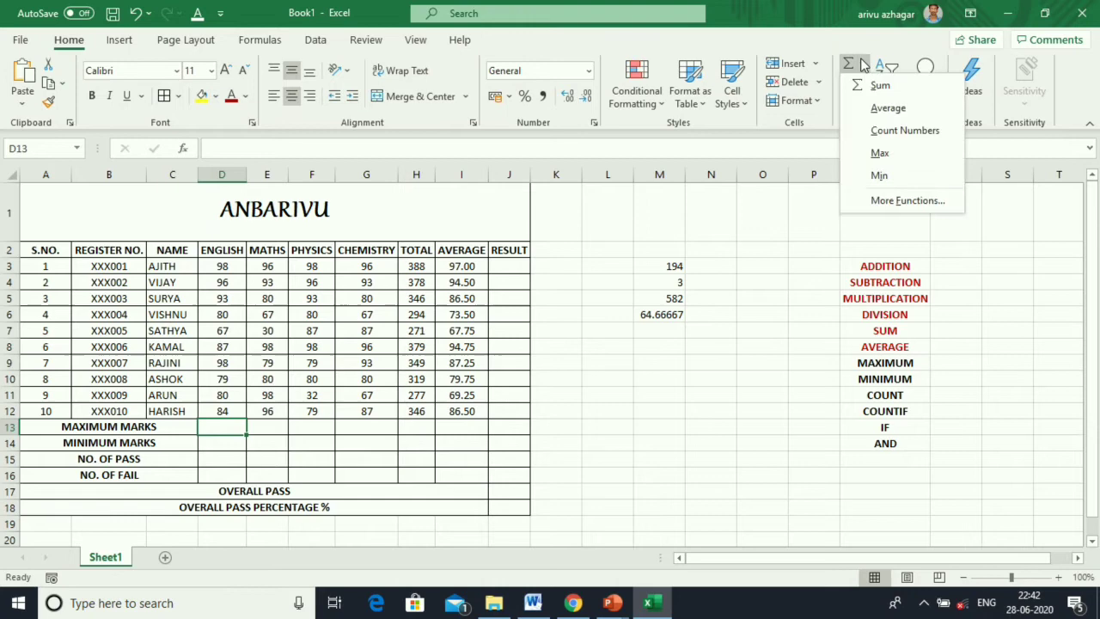
left_click(880, 152)
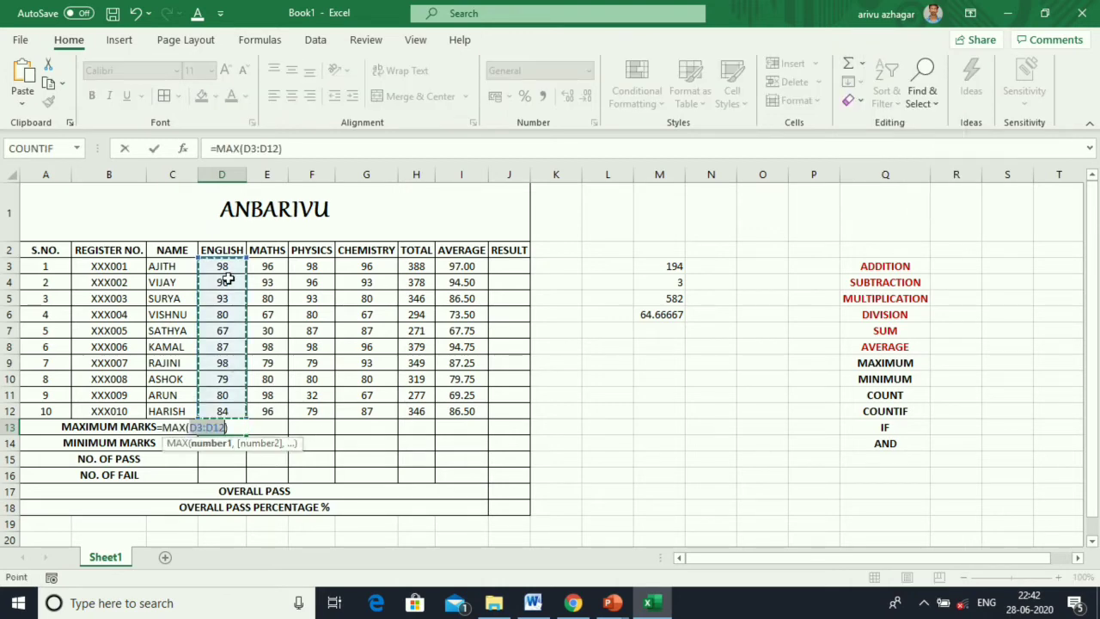
left_click_drag(226, 267, 232, 414)
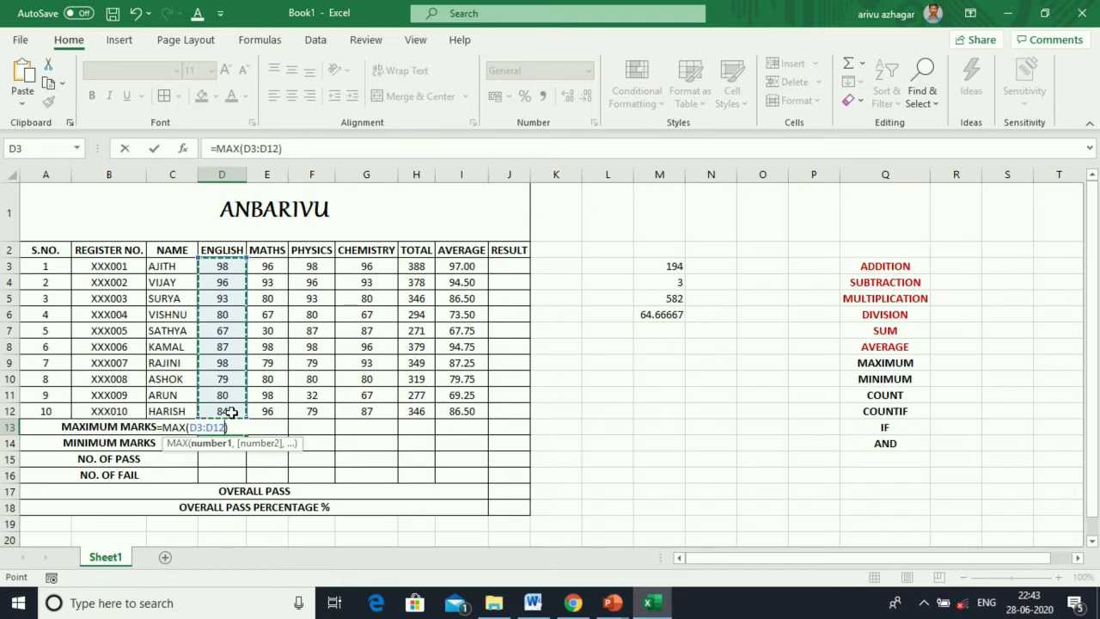
key("Return")
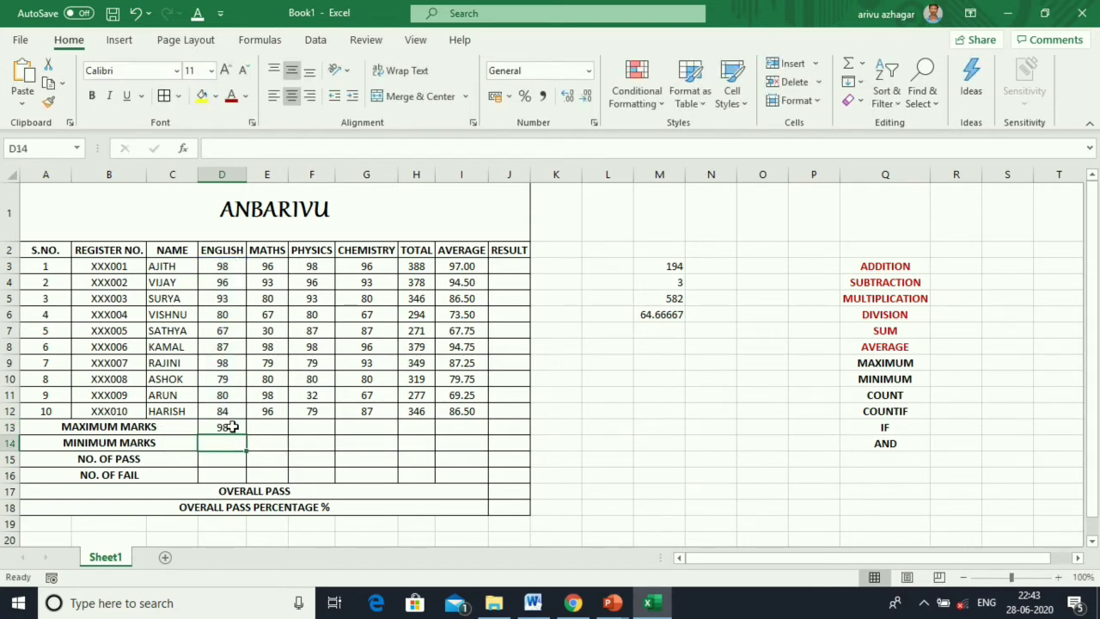
Copy the MAX formula across D13:I13, giving 98, 98, 98, 96, 388 and 97.
left_click(228, 425)
left_click_drag(247, 438, 469, 428)
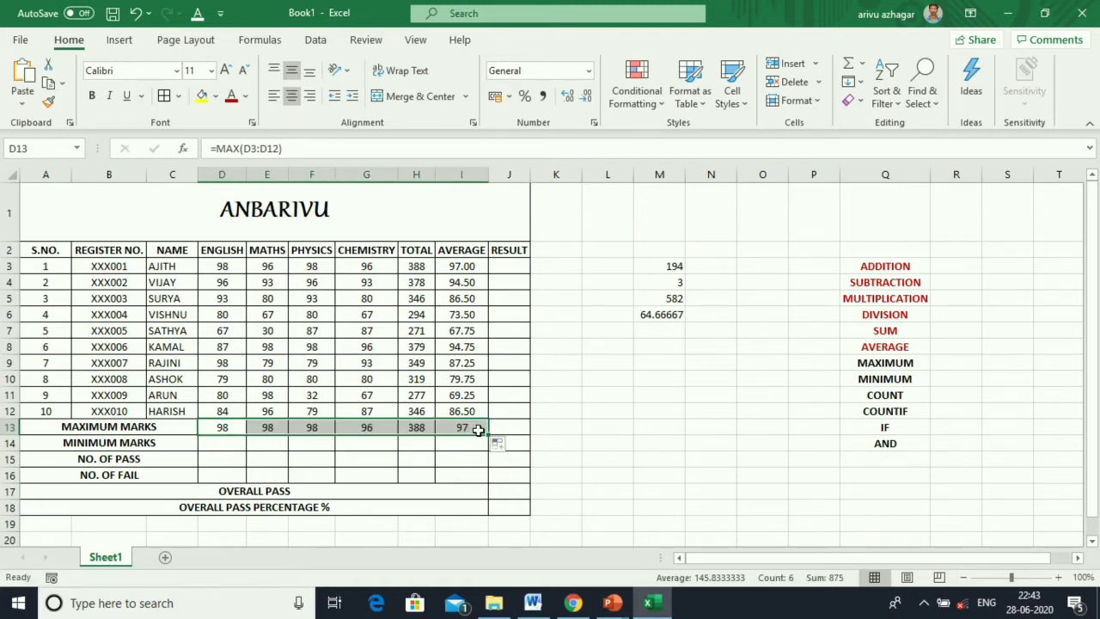
left_click(213, 447)
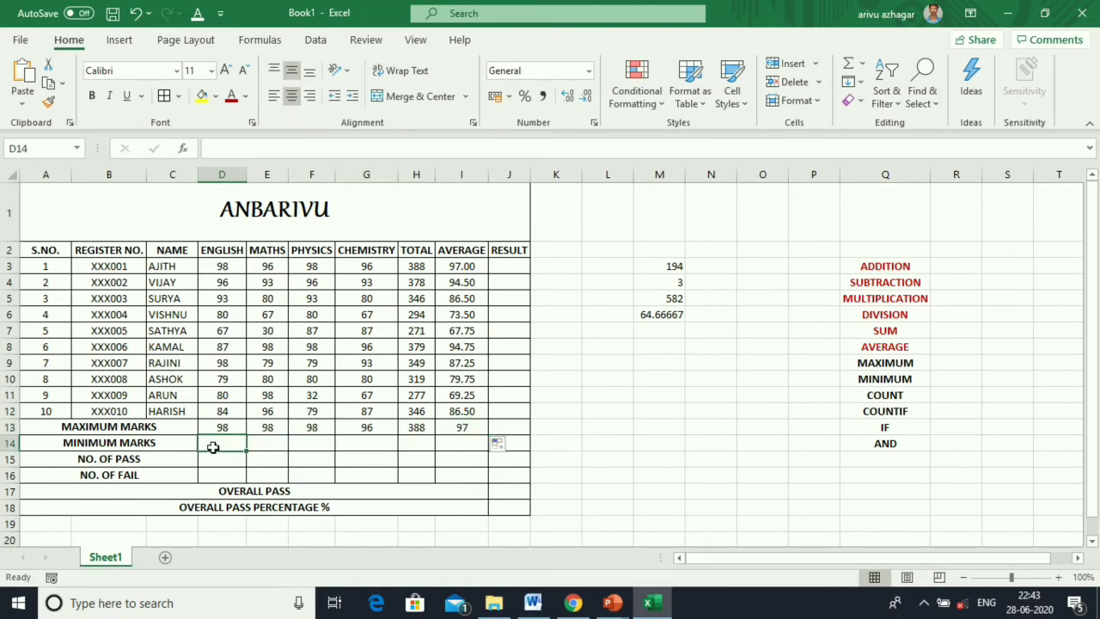
Enter a MIN formula over the English marks (D3:D13) in D14.
left_click(861, 63)
left_click(880, 176)
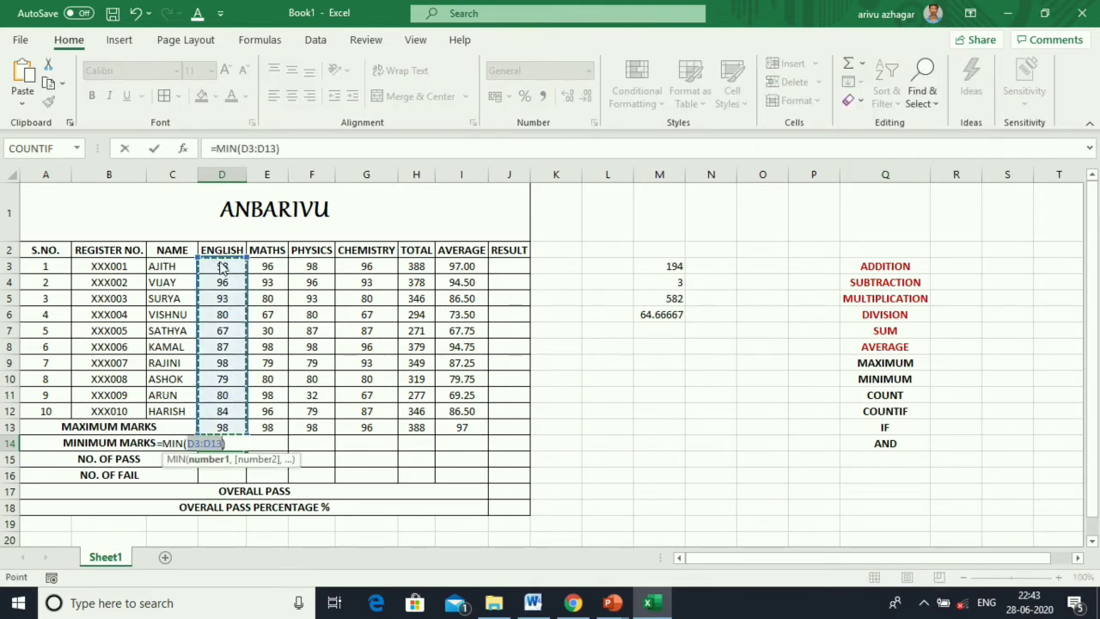
left_click_drag(224, 260, 221, 410)
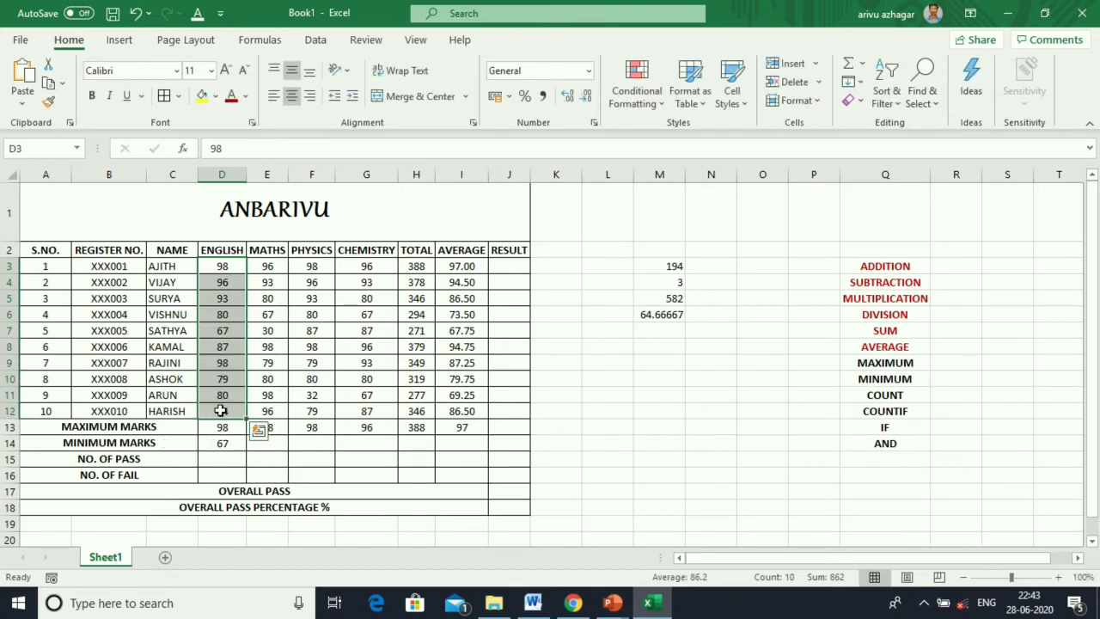
key("Return")
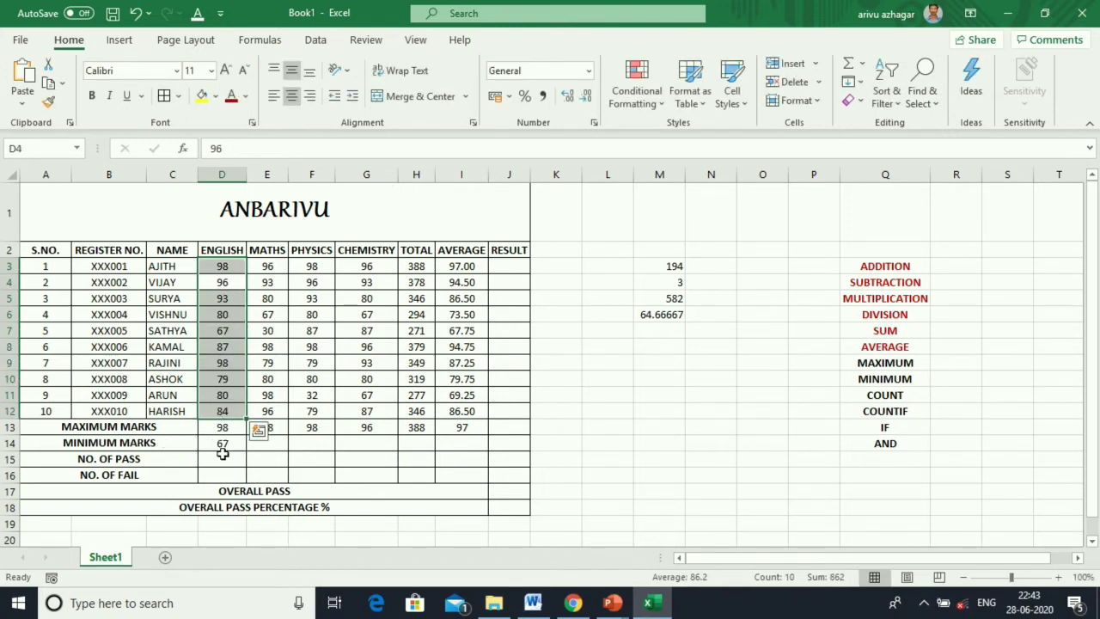
Copy the MIN formula across D14:I14, giving 67, 30, 32, 67, 271 and 67.75.
left_click(222, 446)
left_click_drag(246, 452, 485, 458)
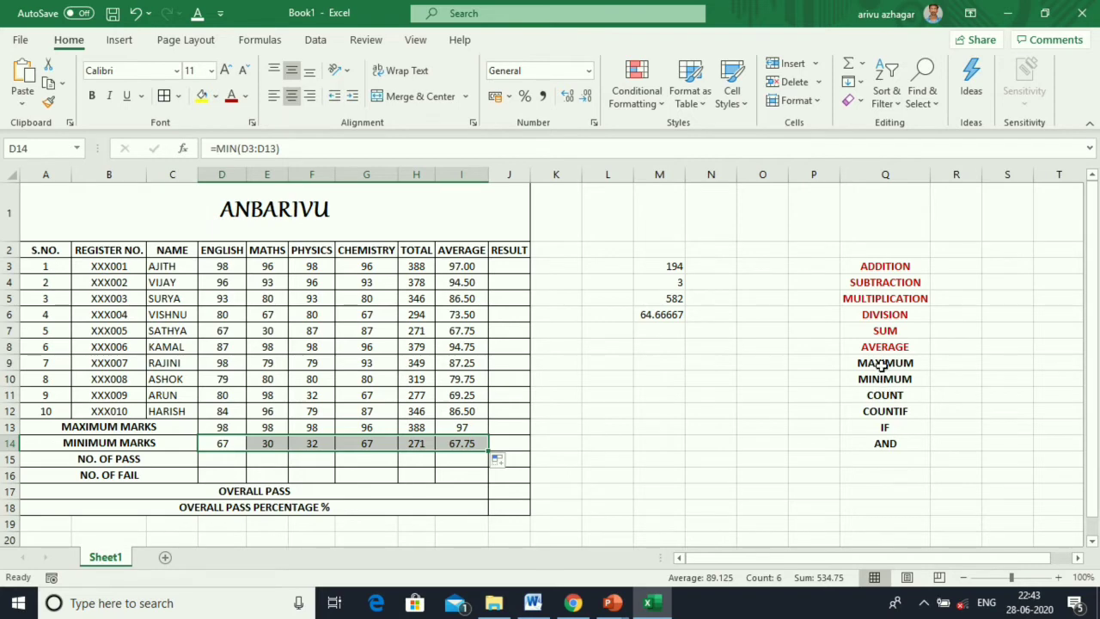
left_click_drag(884, 365, 886, 380)
Colour the MAXIMUM and MINIMUM labels red.
left_click(238, 99)
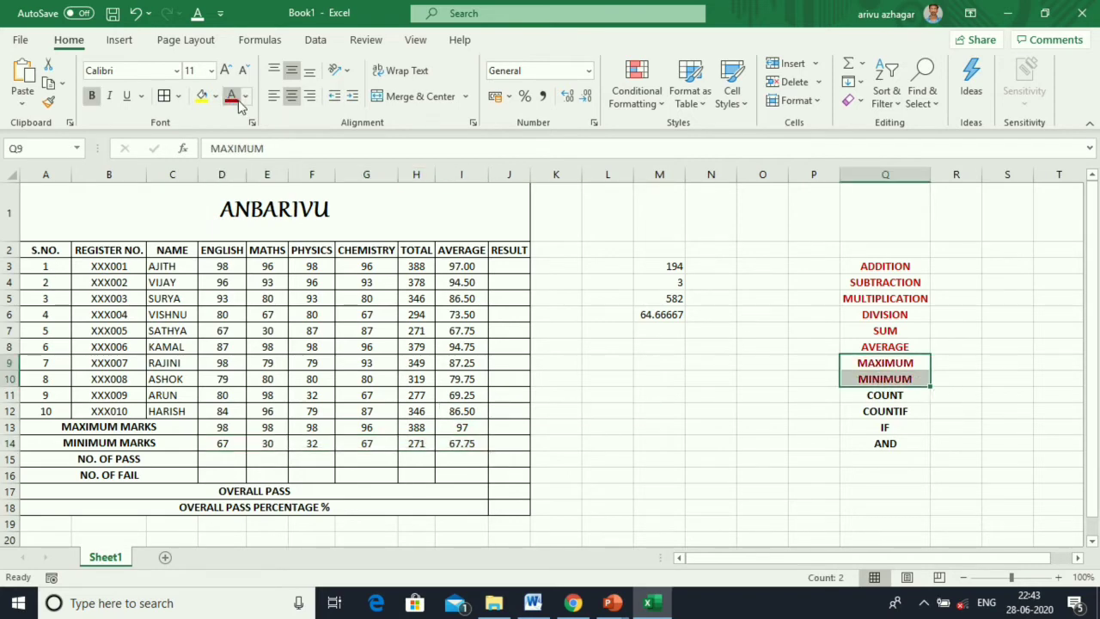
left_click(849, 395)
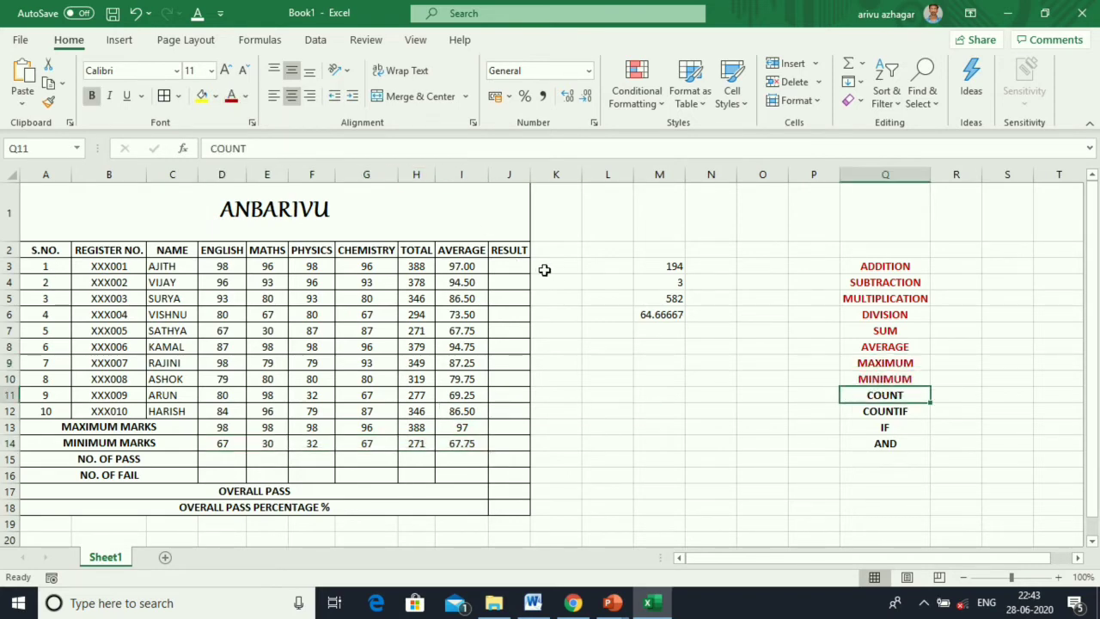
left_click(546, 270)
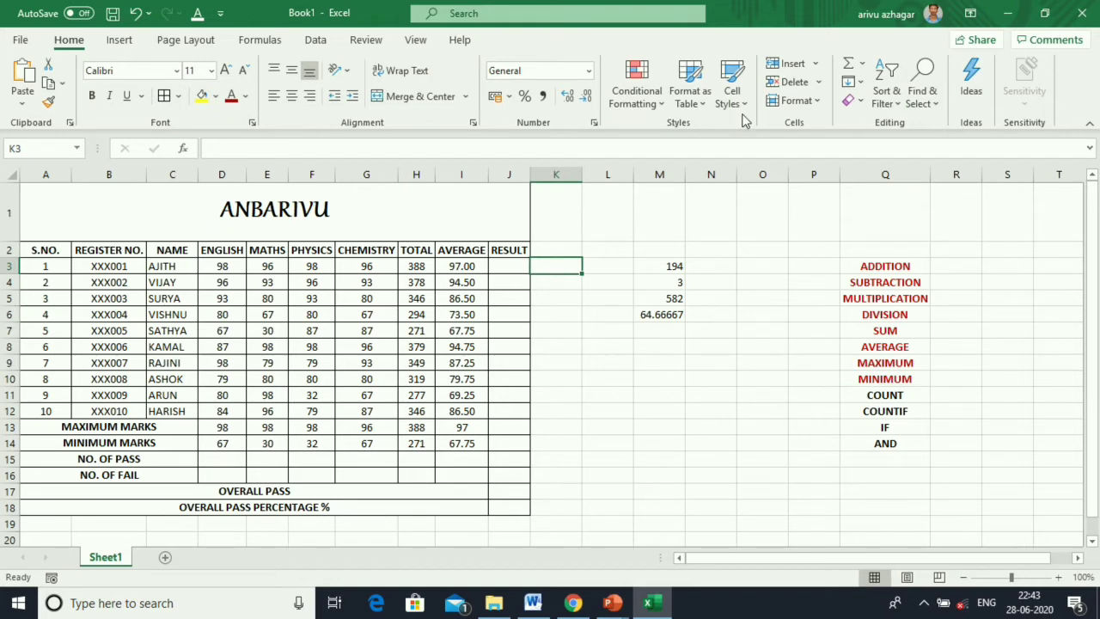
Enter =COUNT(D3:G3) in K3 to count the first student's four subject marks.
left_click(862, 66)
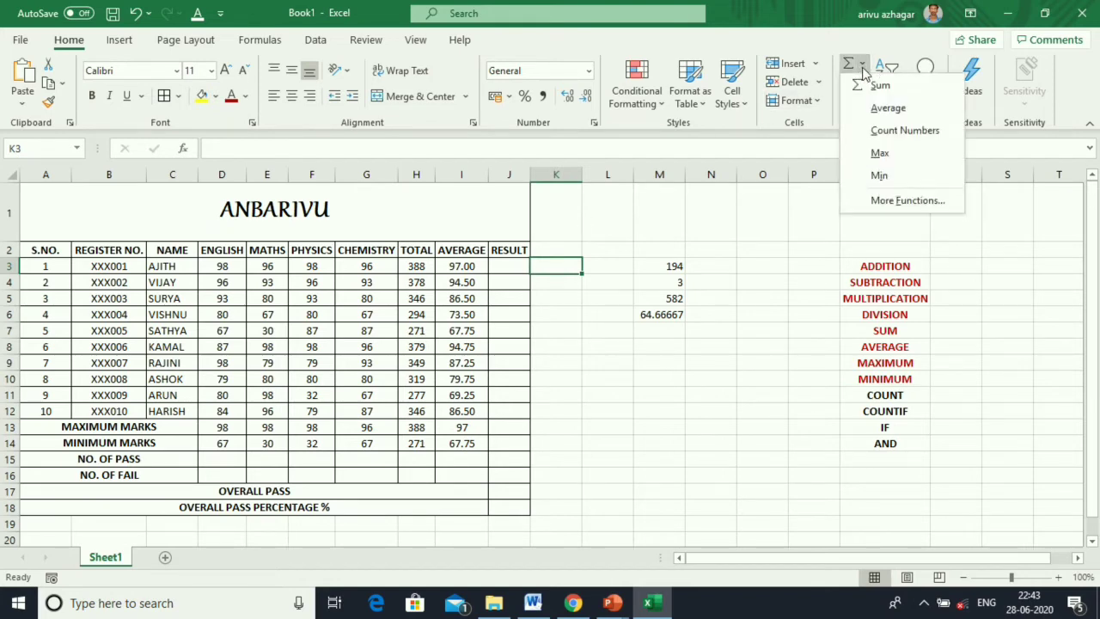
left_click(898, 130)
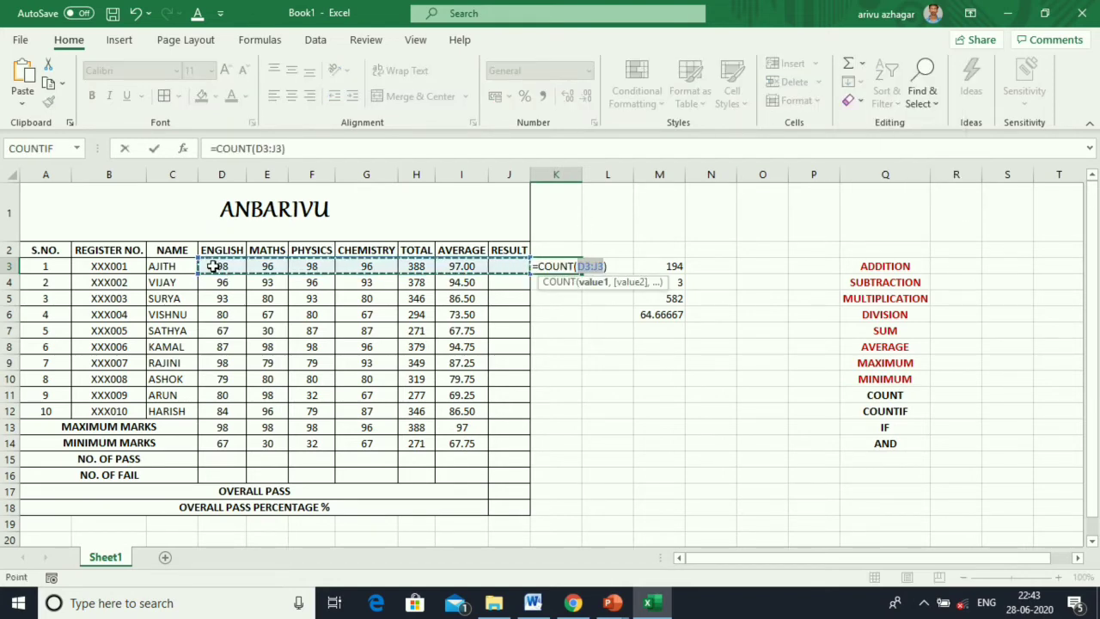
left_click_drag(217, 266, 383, 267)
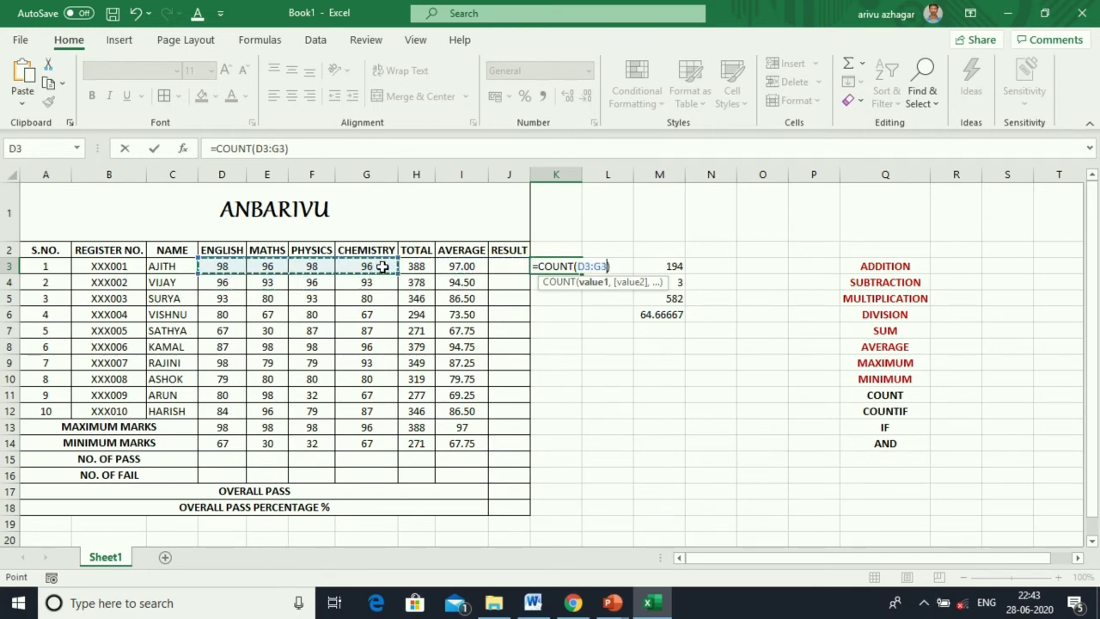
key("Return")
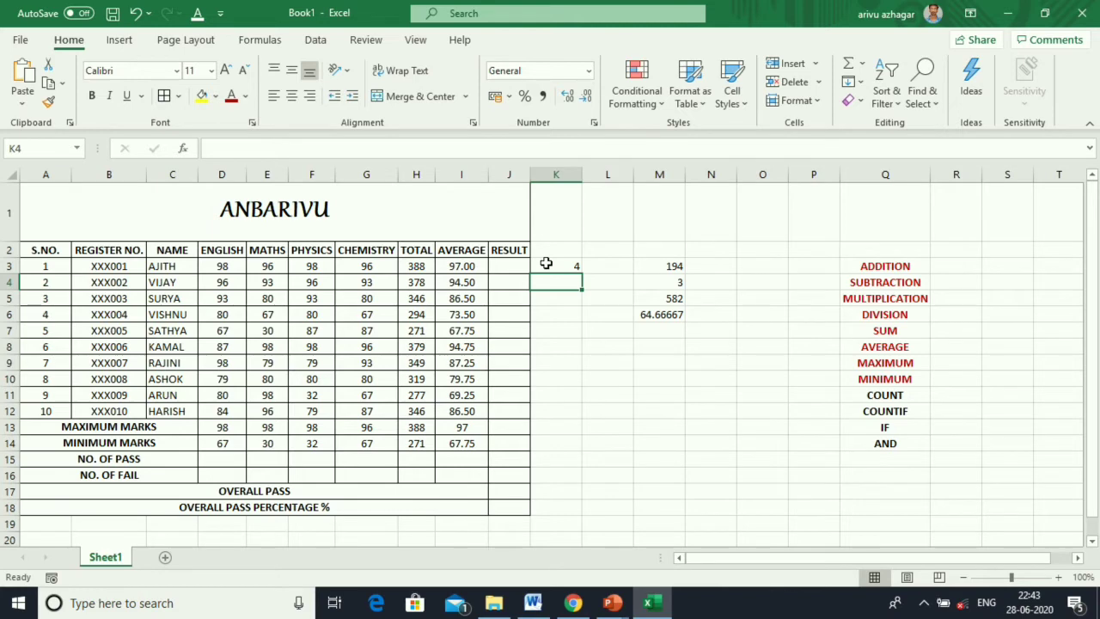
Fill the COUNT formula down to K12, each row returning 4.
left_click(546, 264)
left_click_drag(581, 274, 560, 424)
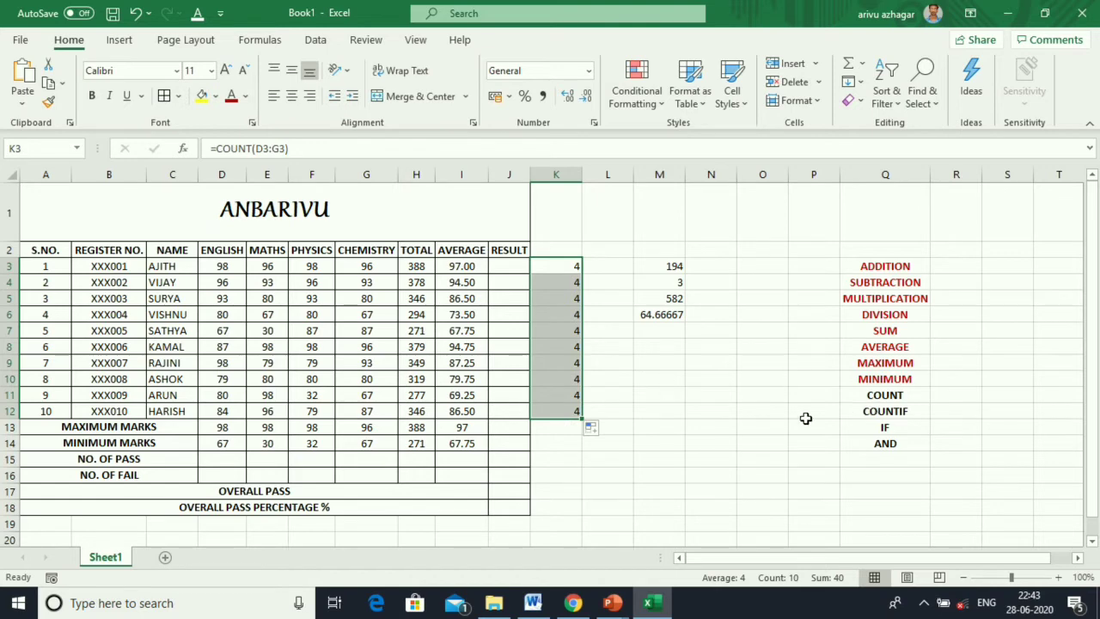
left_click(873, 417)
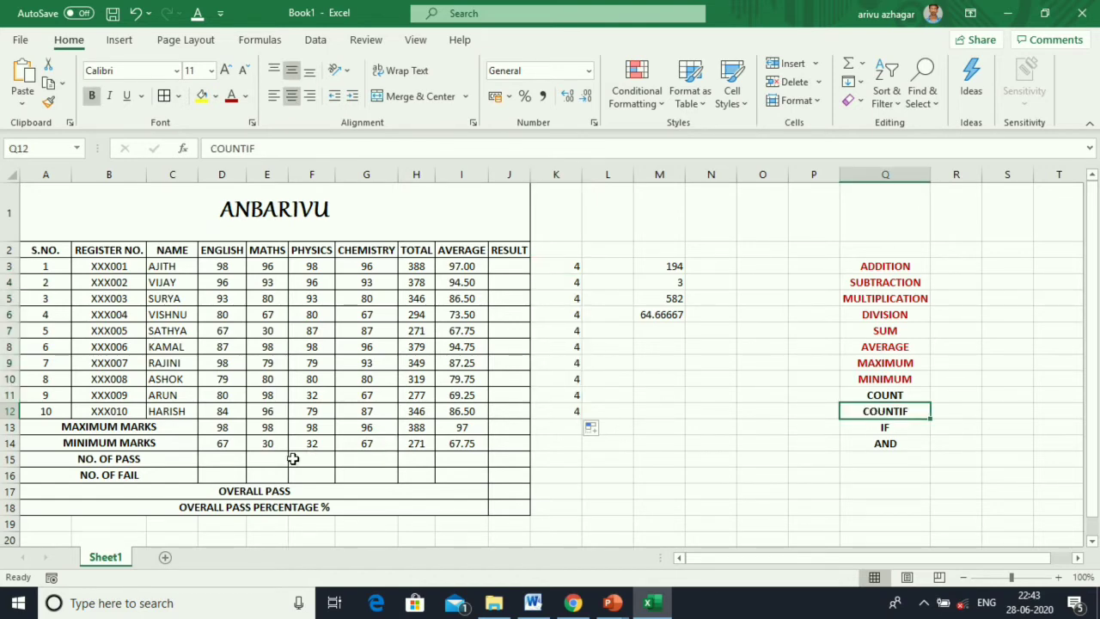
Insert COUNTIF in D15 with range D3:D12, ready to enter the pass criteria.
left_click(235, 458)
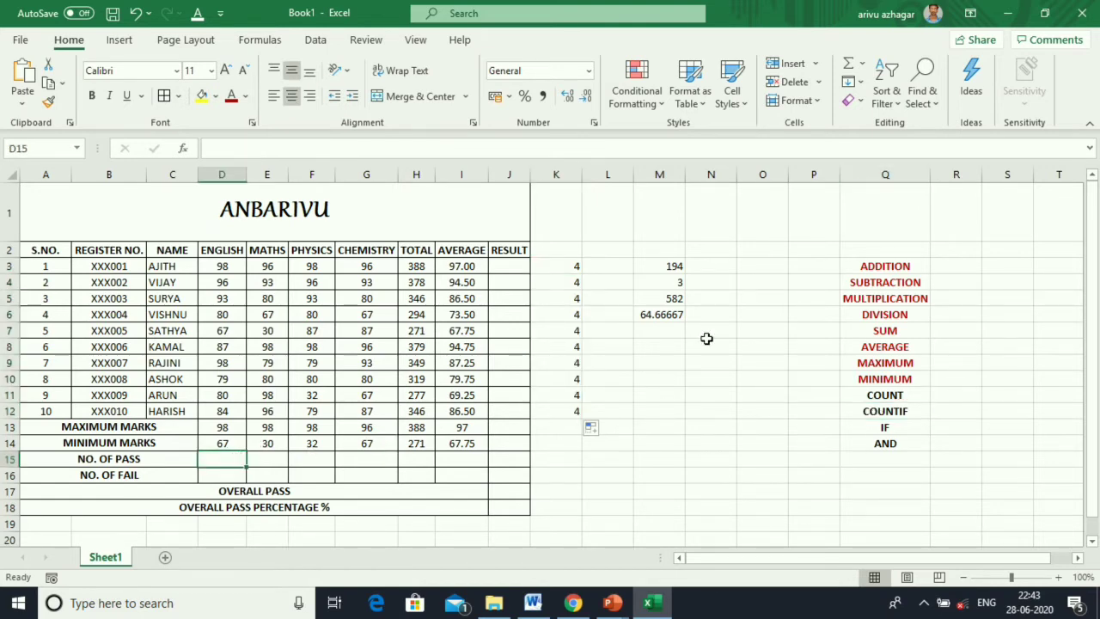
left_click(862, 64)
left_click(877, 202)
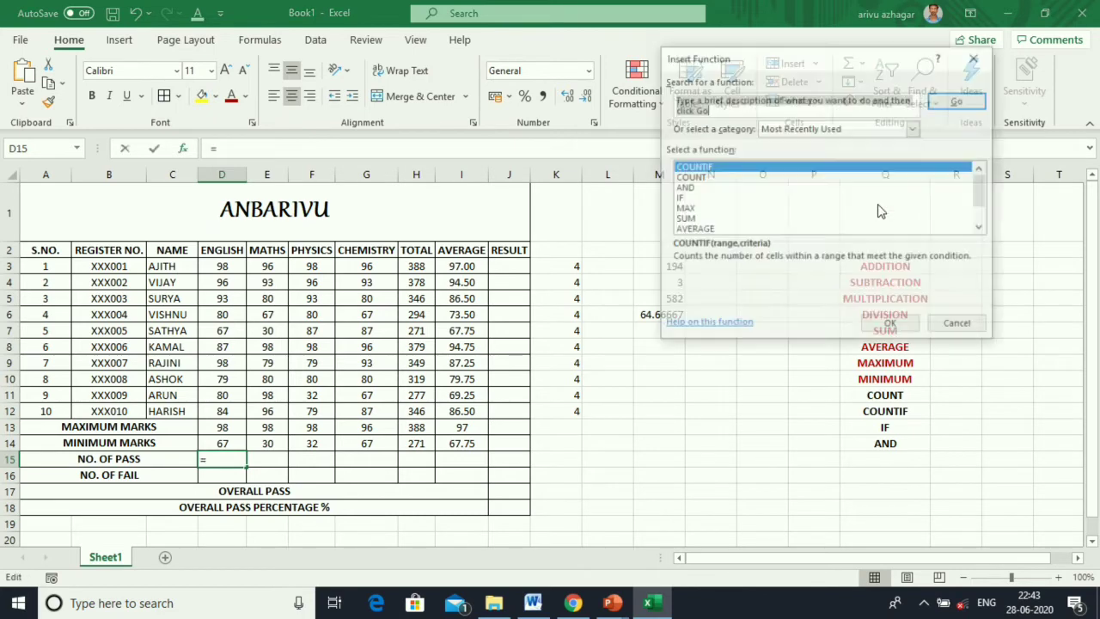
left_click(705, 168)
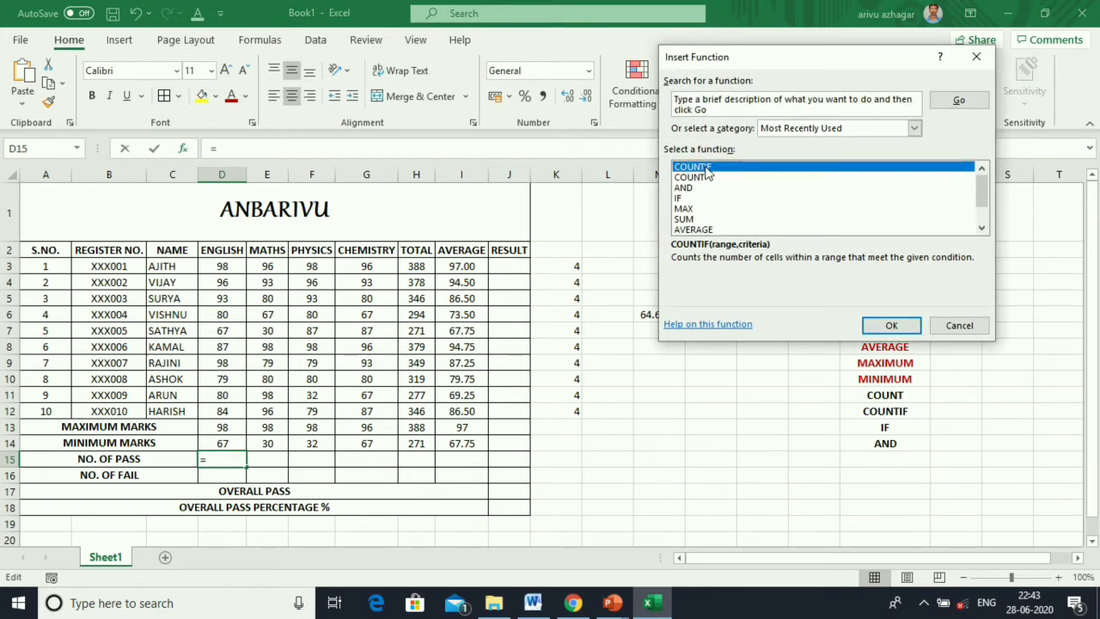
left_click(886, 324)
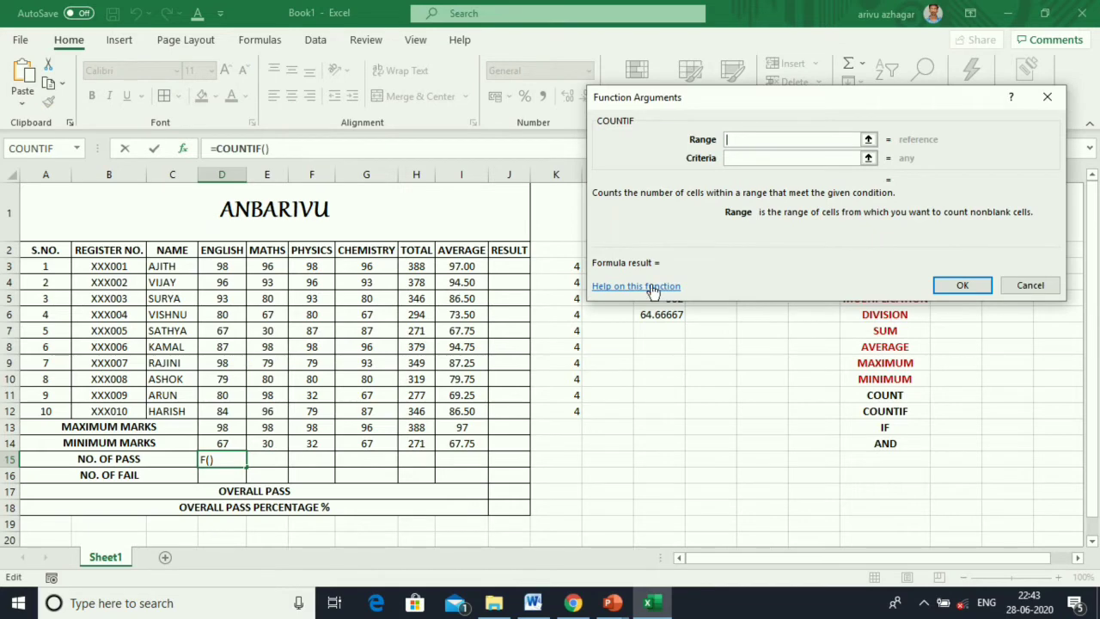
left_click_drag(223, 265, 228, 412)
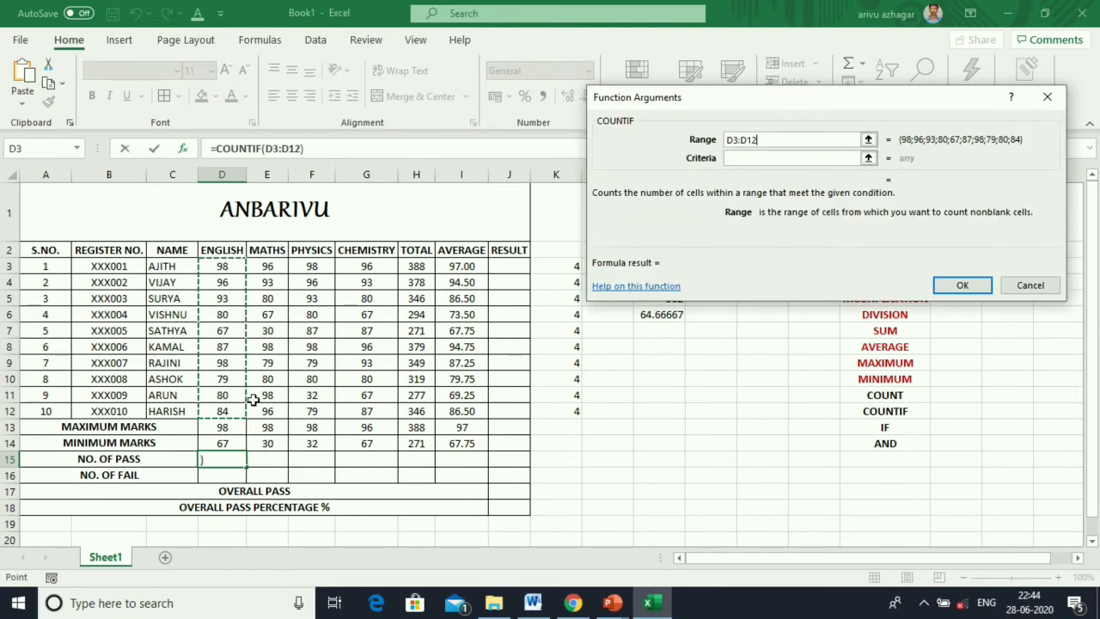
left_click(741, 160)
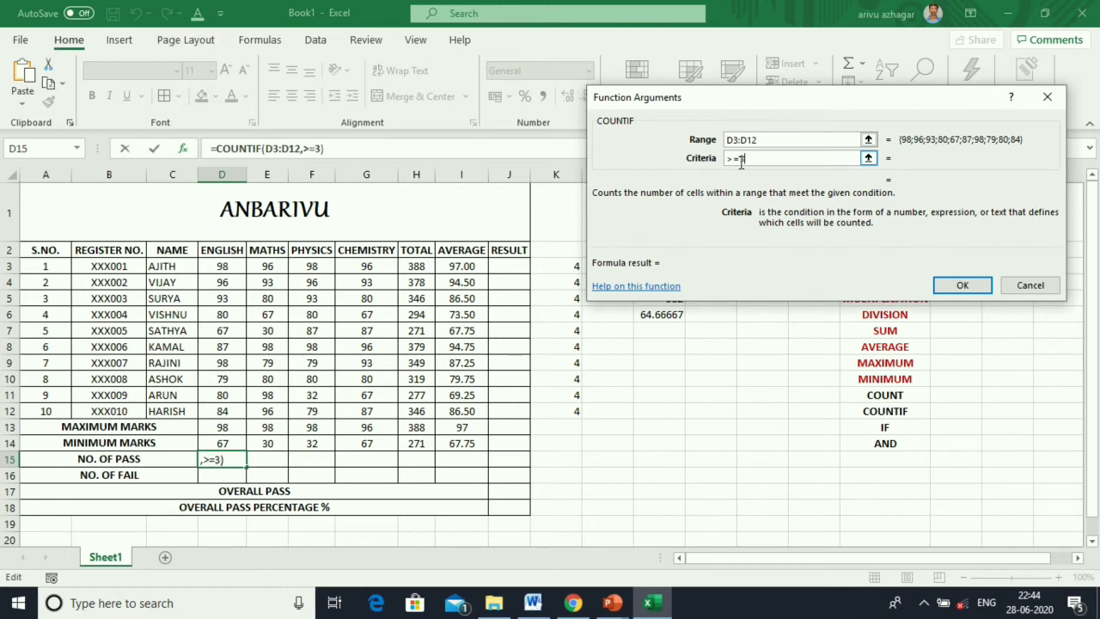
Confirm =COUNTIF(D3:D12,">=35") in D15 and fill it to G15, giving 10, 9, 9, 10.
key("Return")
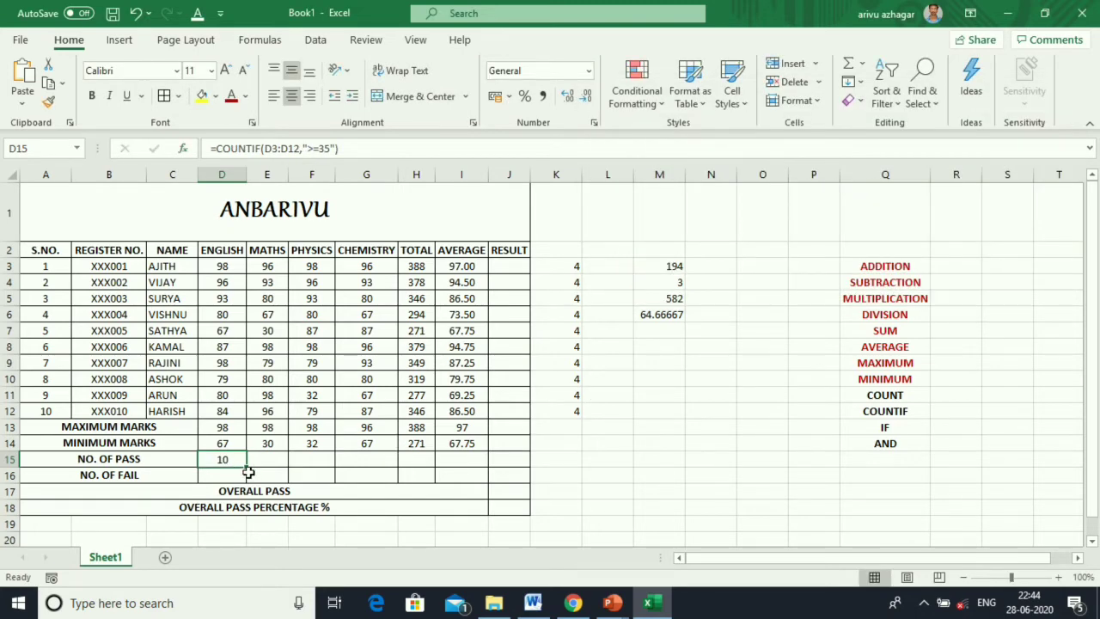
left_click_drag(247, 468, 406, 463)
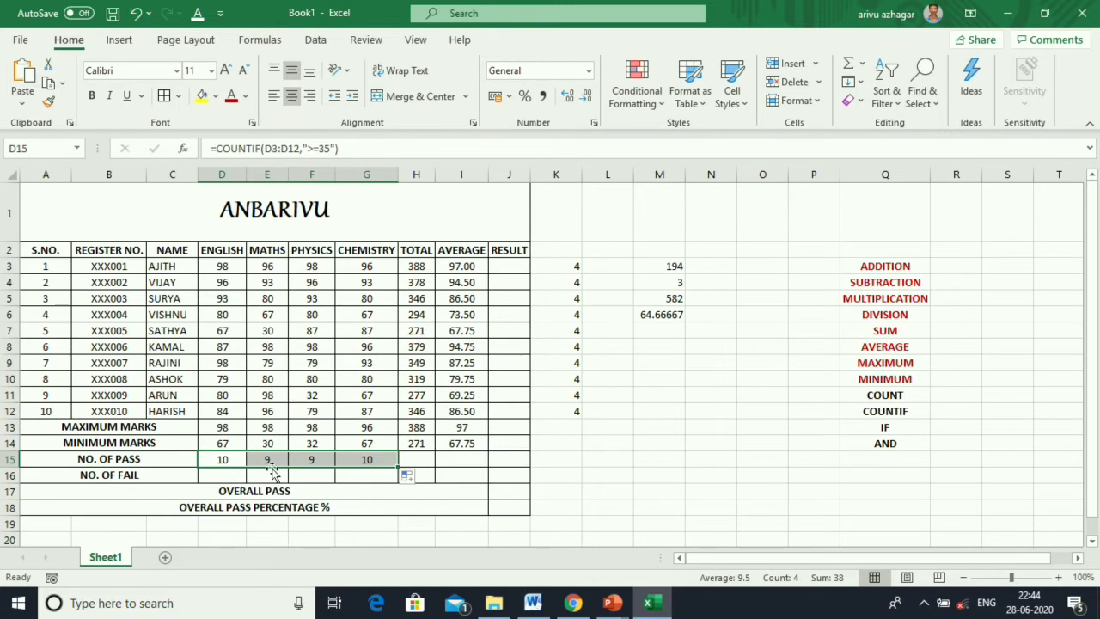
left_click(213, 474)
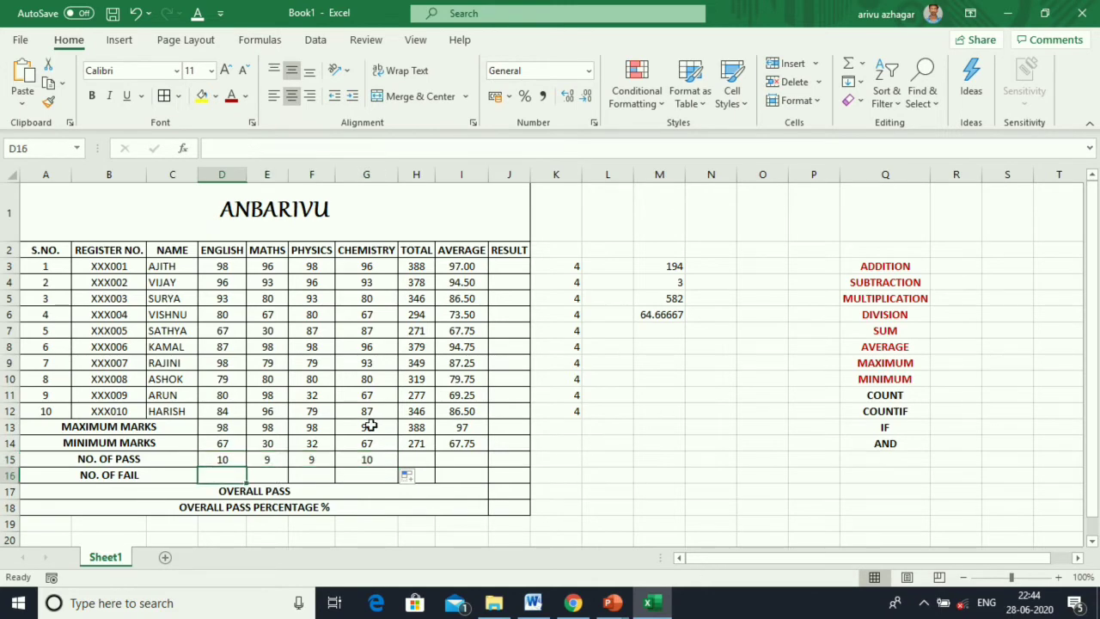
Count marks below 35 in D16 with COUNTIF over D3:D12 and fill across to G16: 0, 1, 1, 0.
left_click(862, 64)
left_click(890, 199)
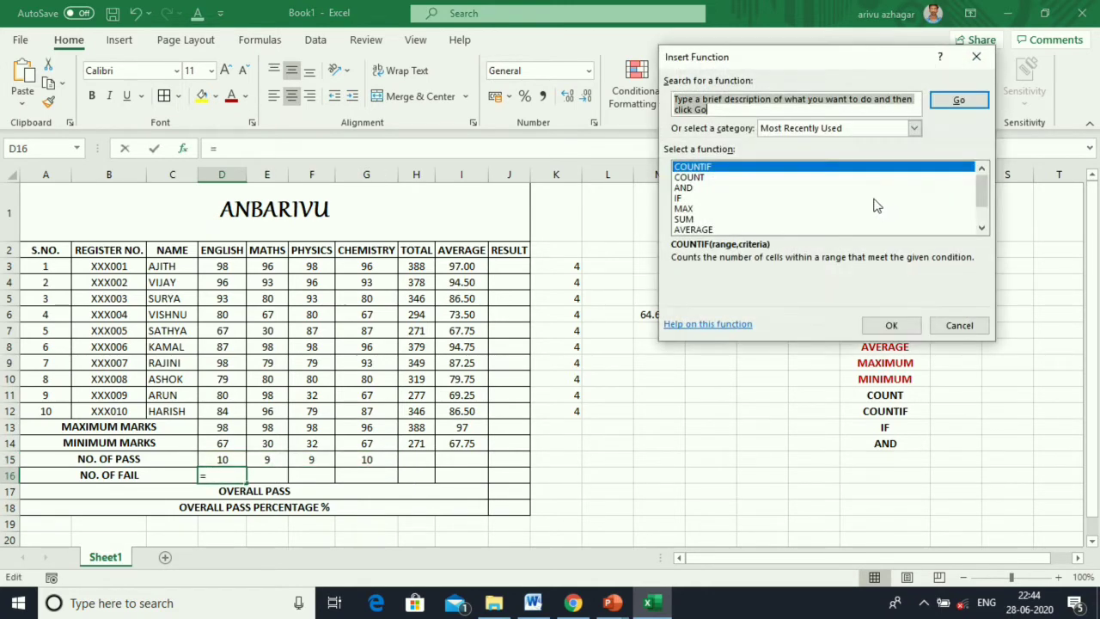
left_click(892, 325)
left_click_drag(220, 272, 220, 411)
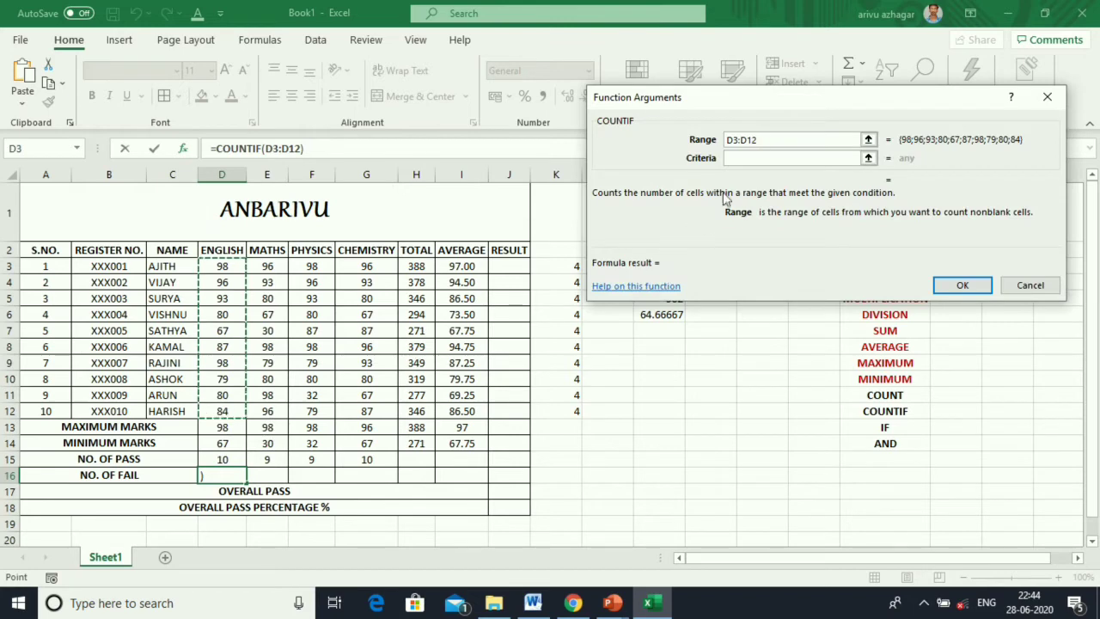
left_click(747, 158)
type("<")
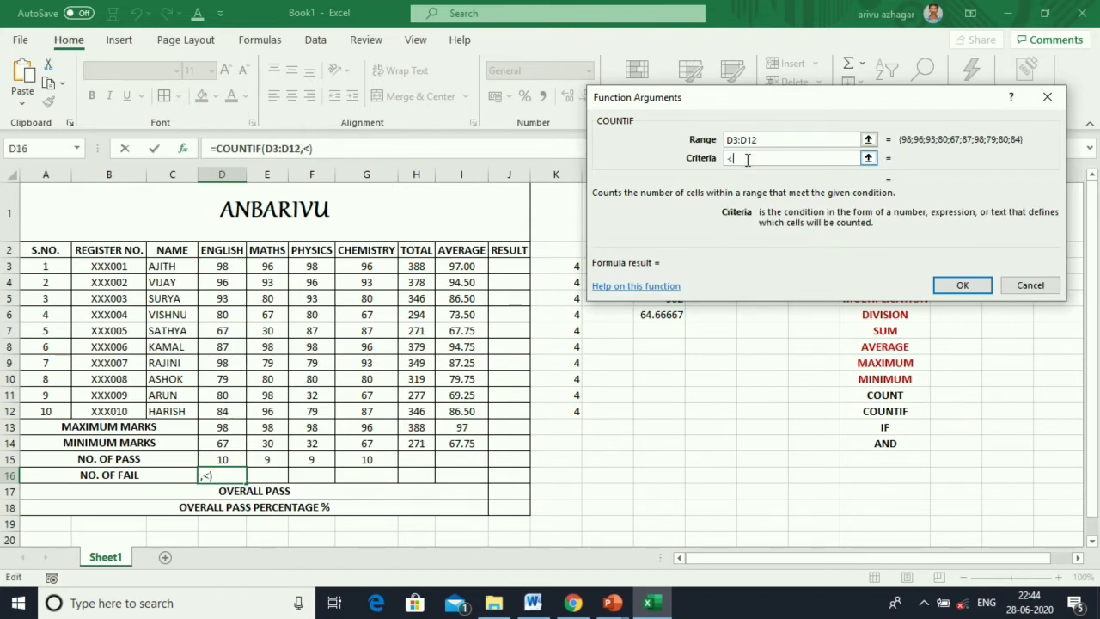
type("35")
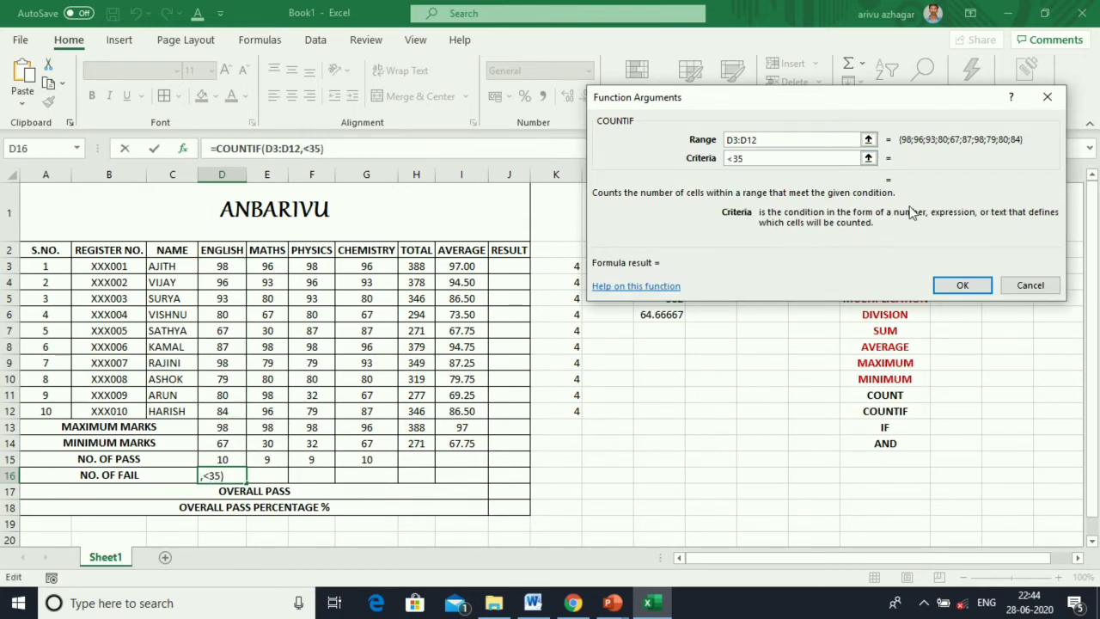
left_click(970, 287)
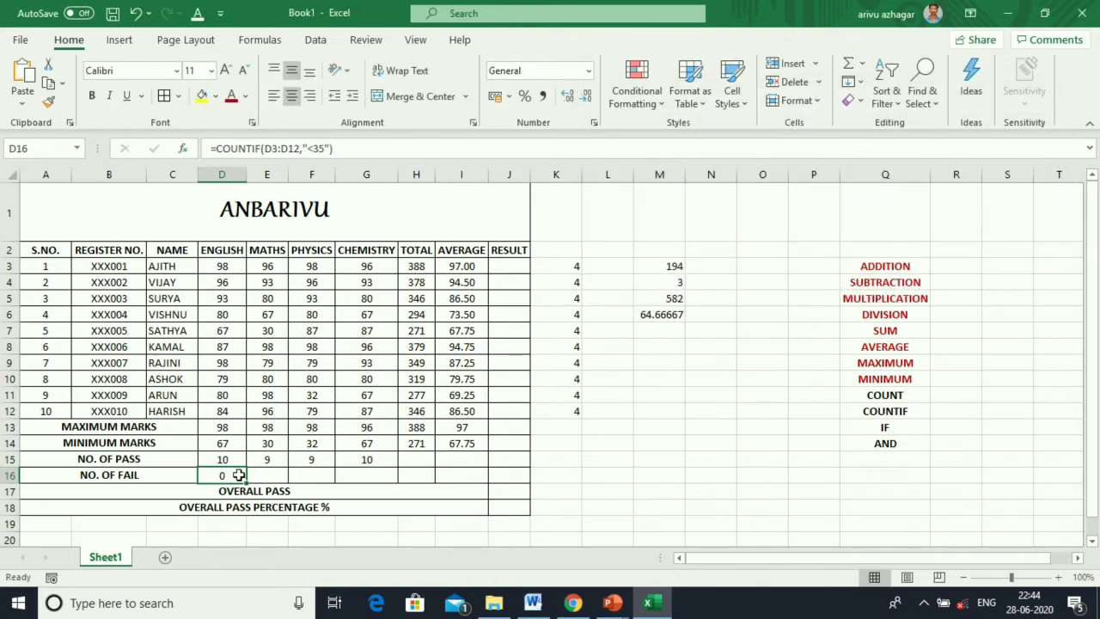
left_click_drag(247, 484, 386, 474)
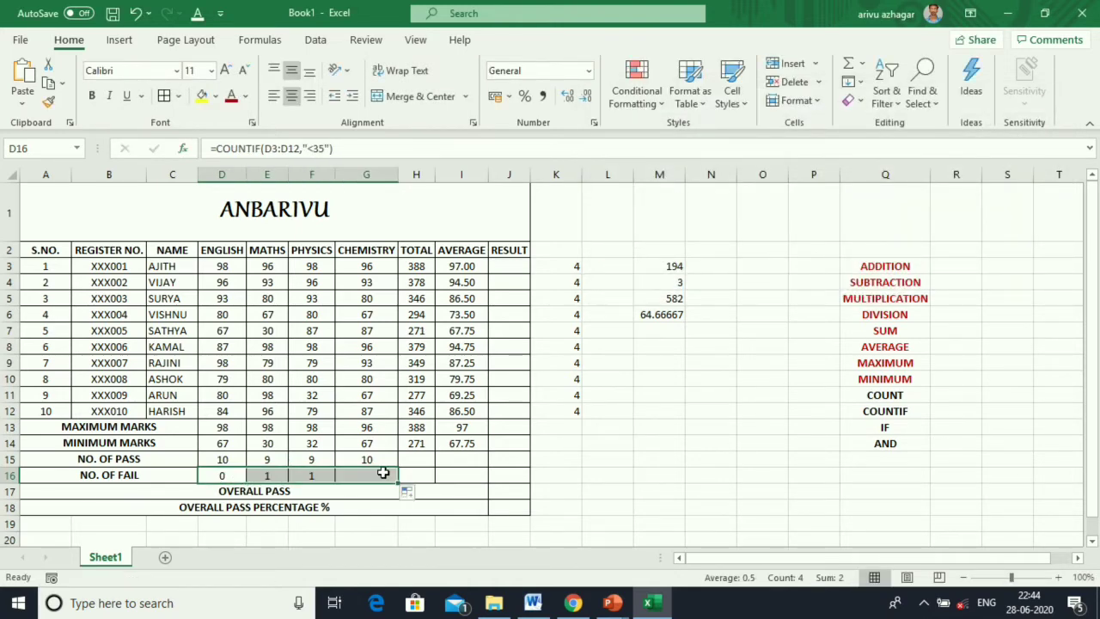
left_click(642, 476)
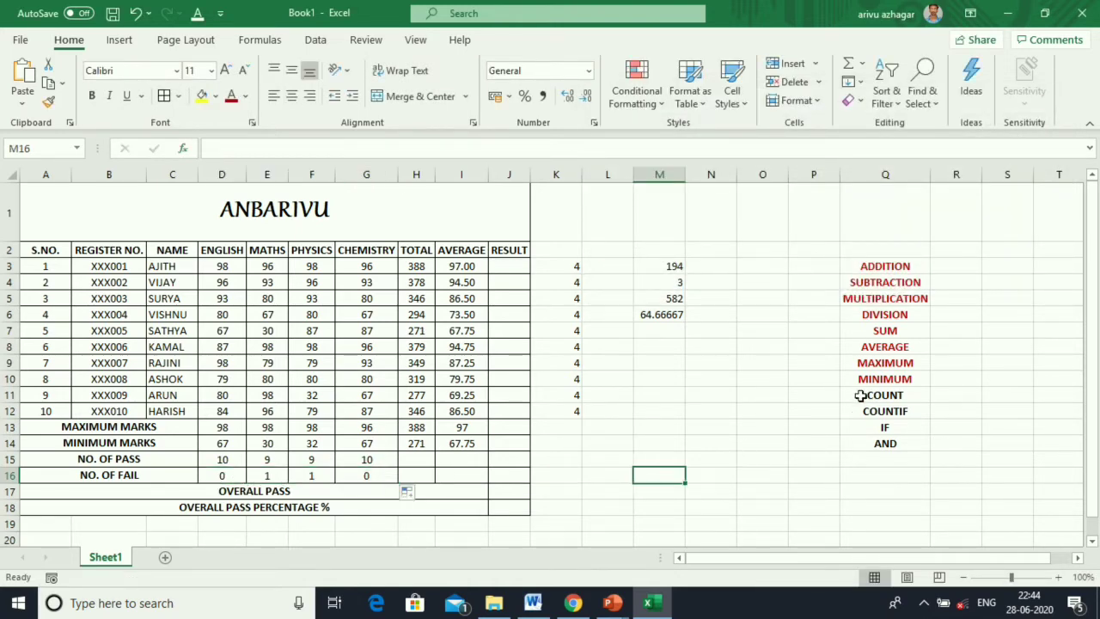
Make the COUNT and COUNTIF labels in Q11:Q12 red.
left_click_drag(861, 396, 886, 411)
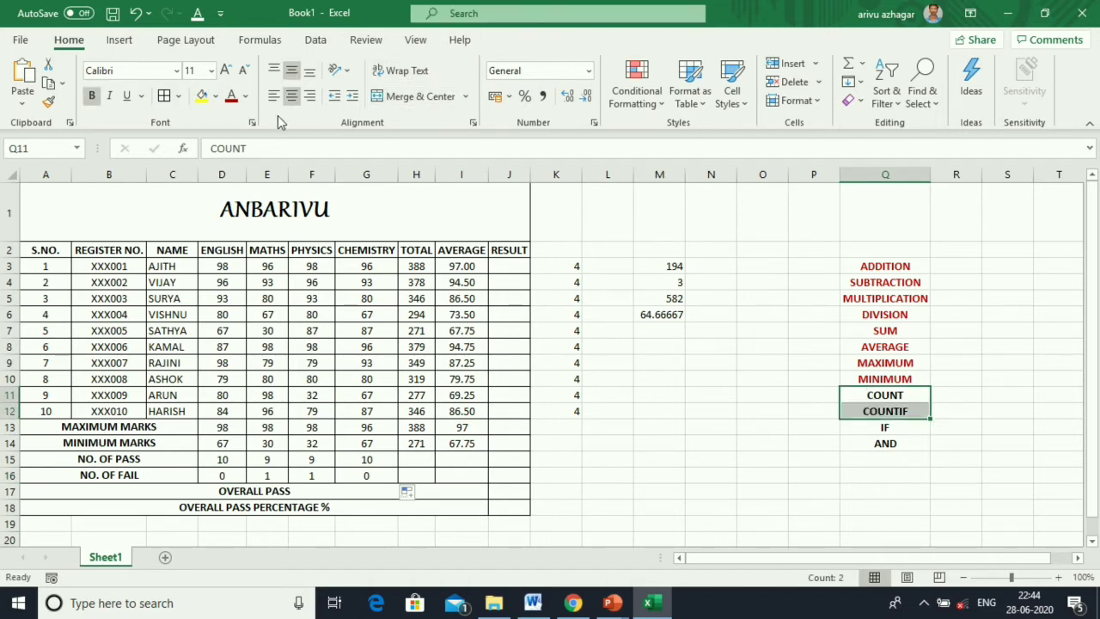
left_click(230, 95)
left_click(714, 457)
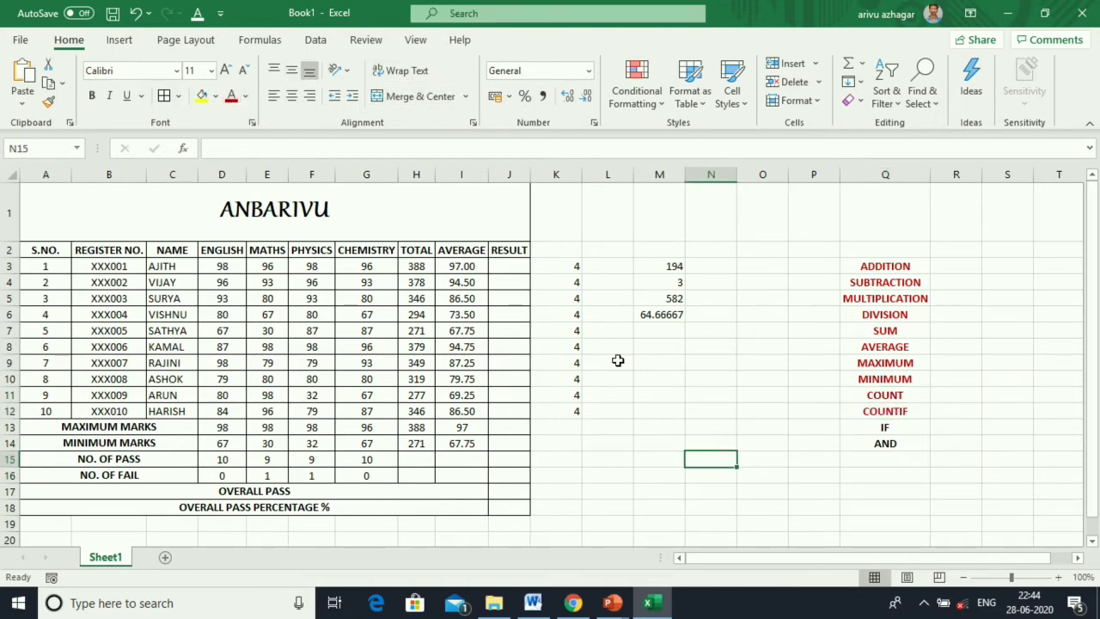
Clear the scratch numbers from K3:O12 and select L3.
left_click_drag(567, 268, 764, 413)
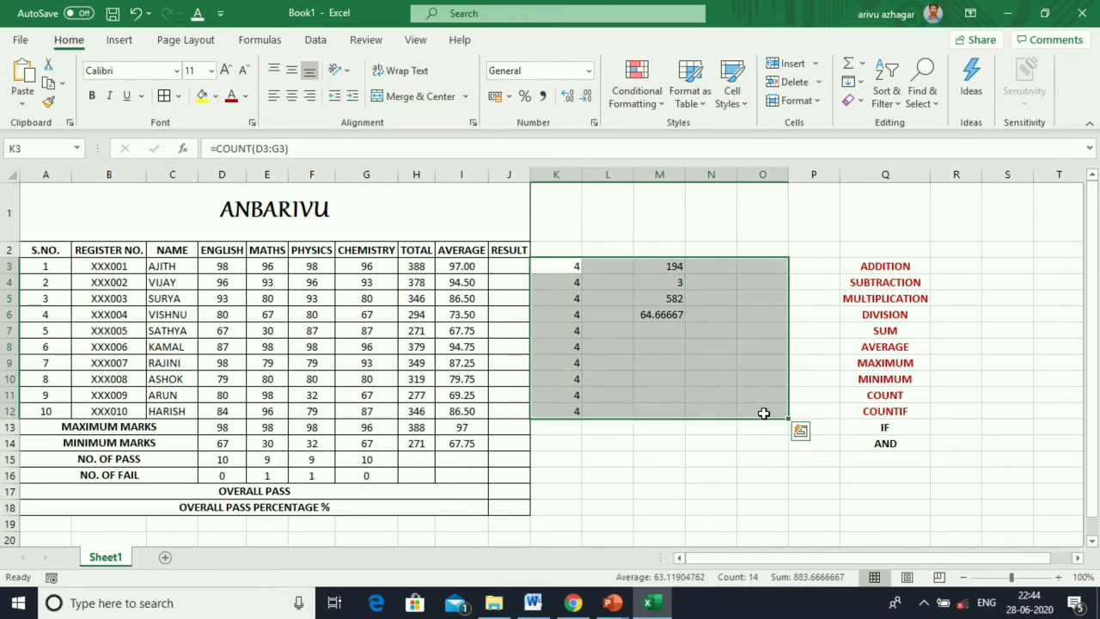
key("Delete")
left_click(750, 489)
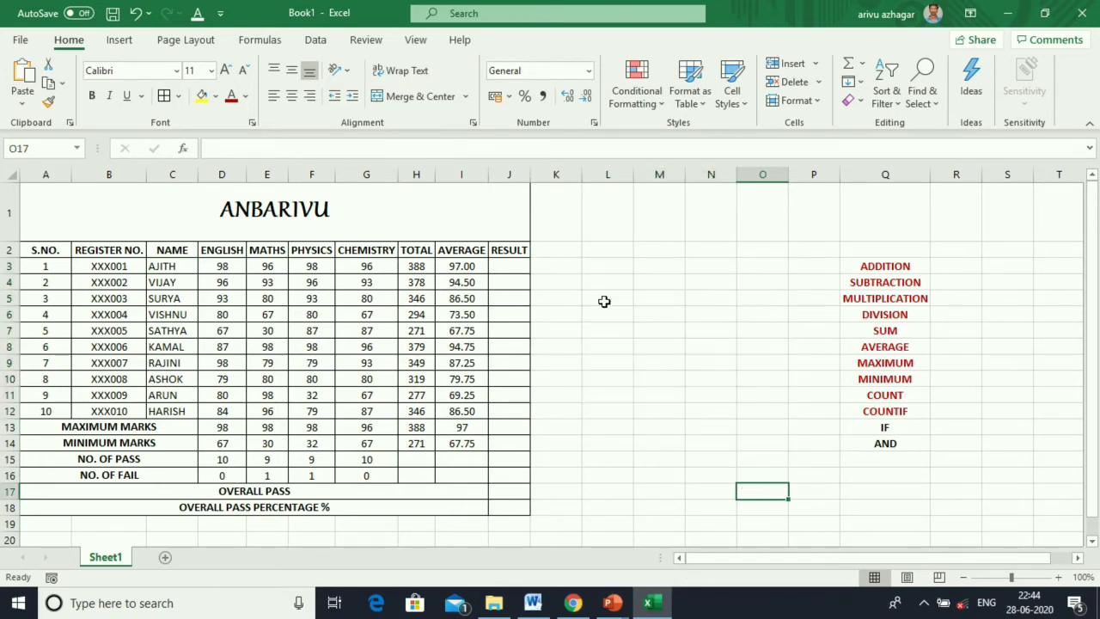
left_click(586, 267)
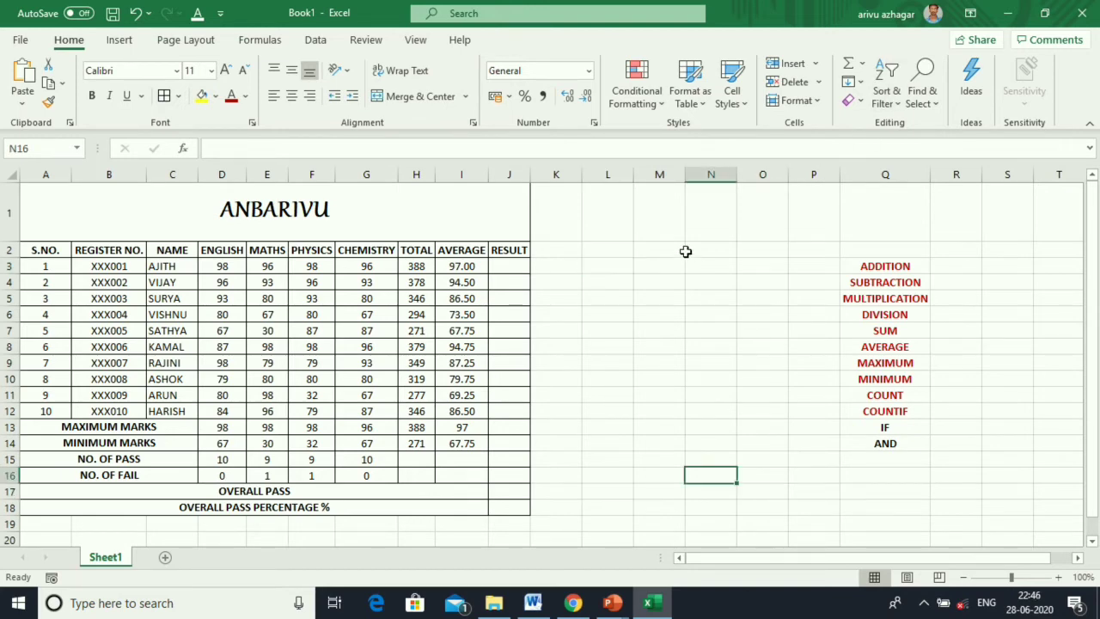
left_click(608, 269)
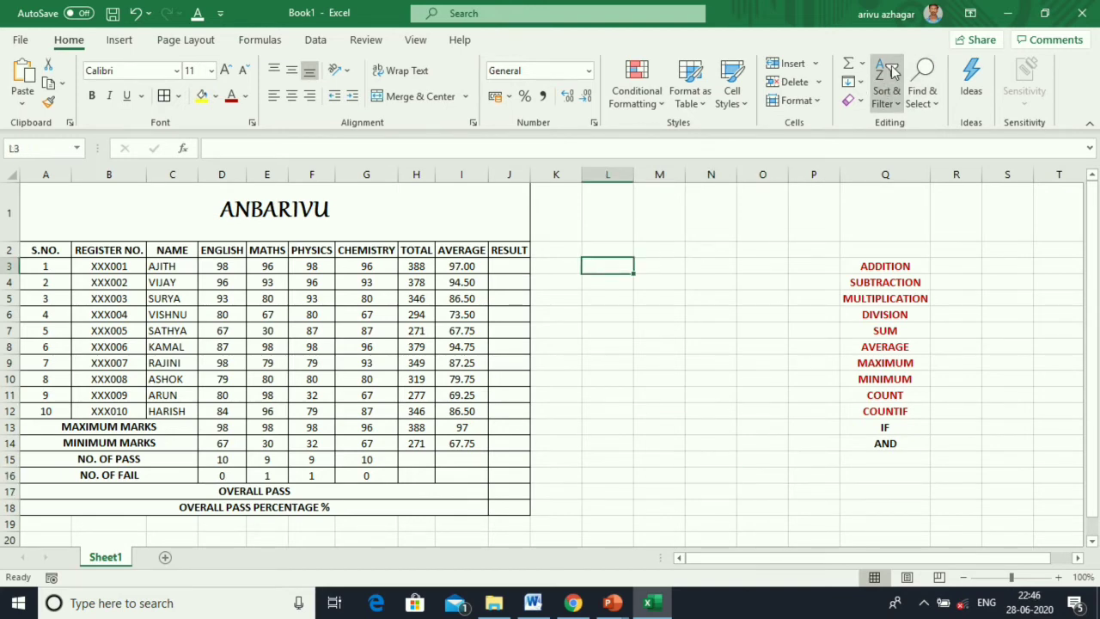
Build an IF formula in L3 testing D3>=35, returning PASS when true and FAIL otherwise.
left_click(861, 64)
left_click(896, 198)
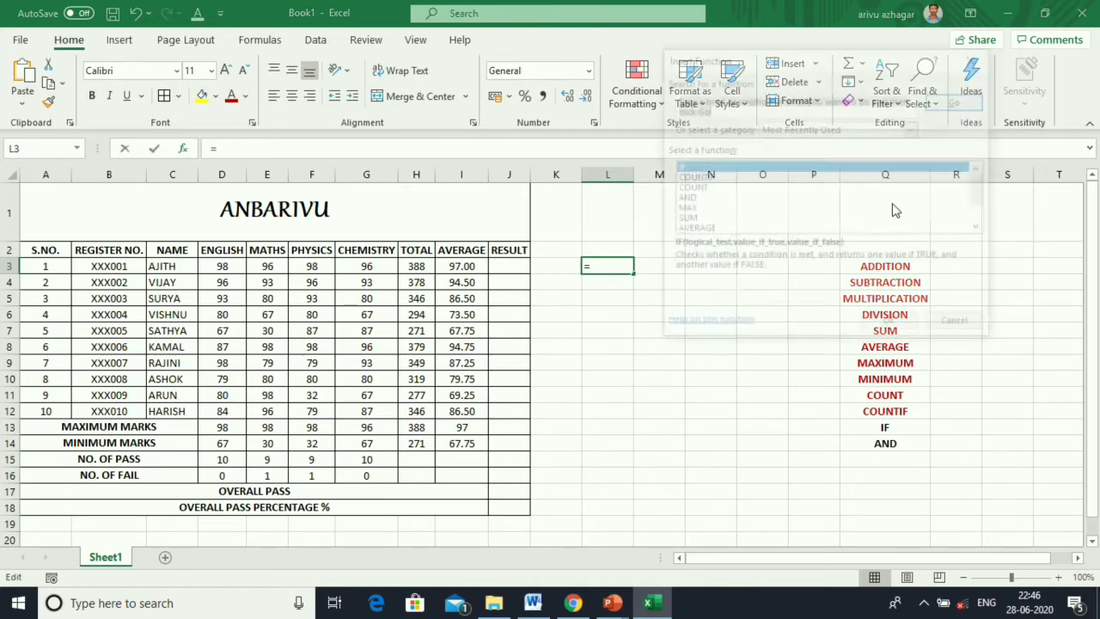
left_click(886, 325)
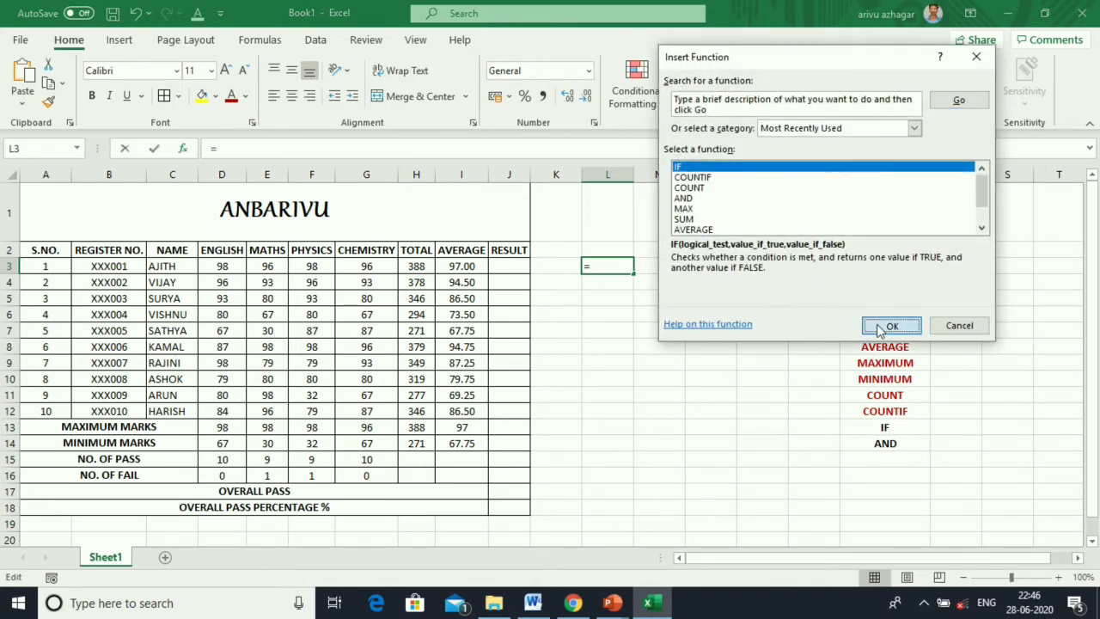
left_click(221, 265)
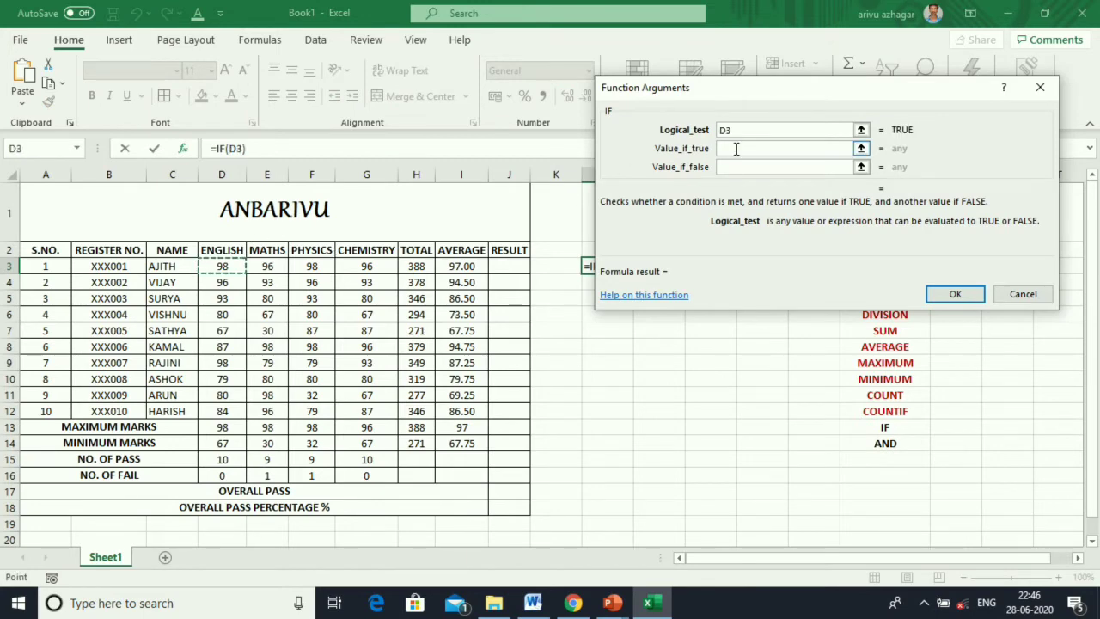
type(">")
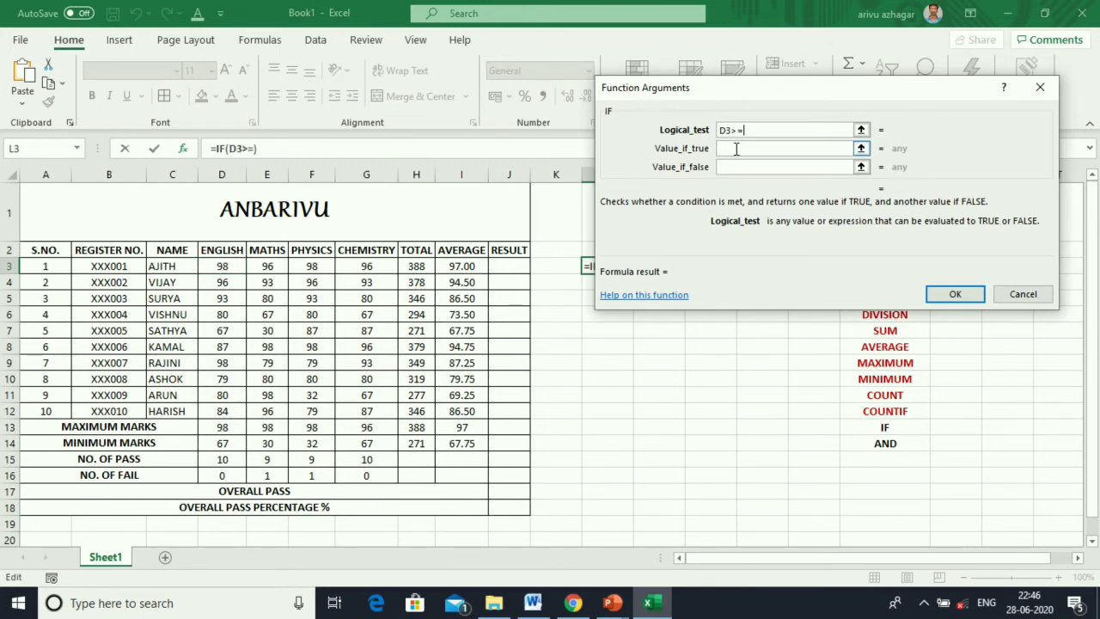
type("=35")
left_click(737, 149)
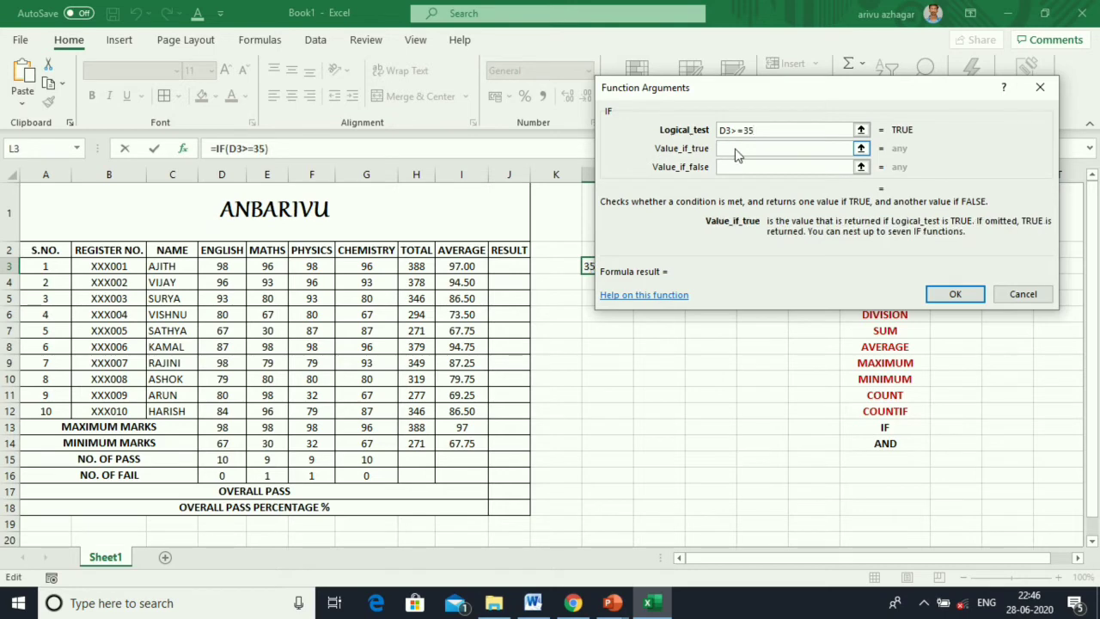
type("T")
key("BackSpace")
type("PASS")
left_click(731, 167)
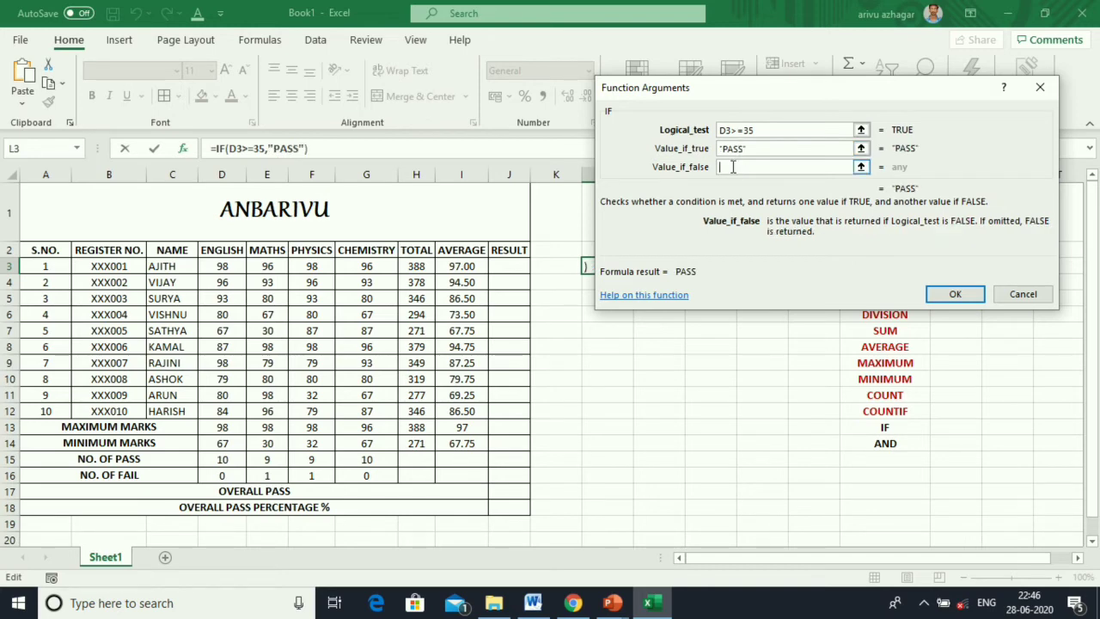
type("FAIL")
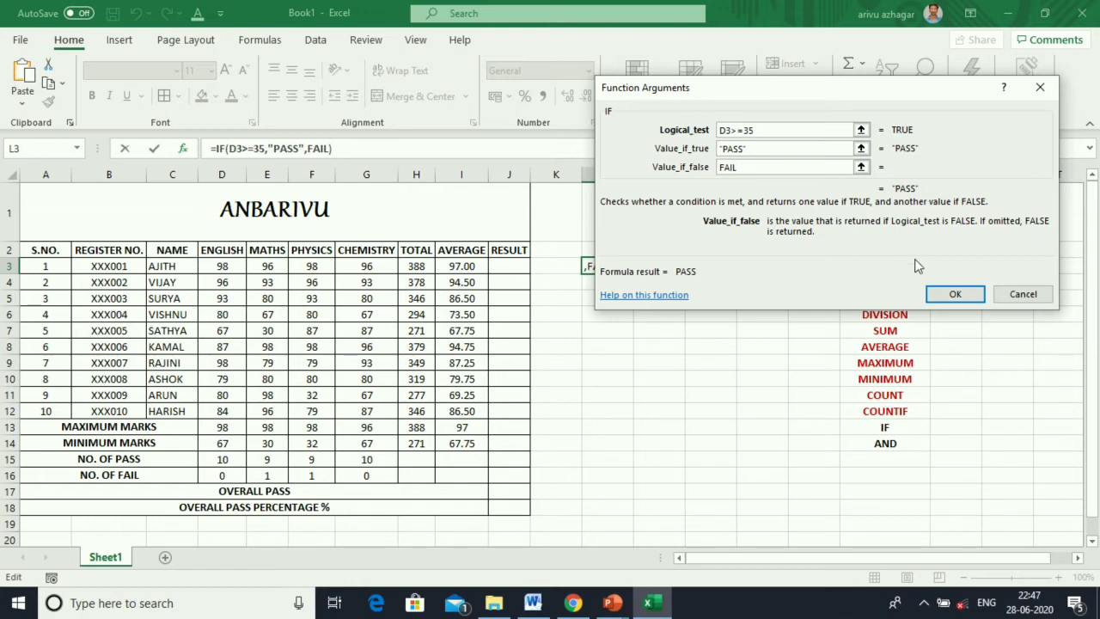
left_click(955, 295)
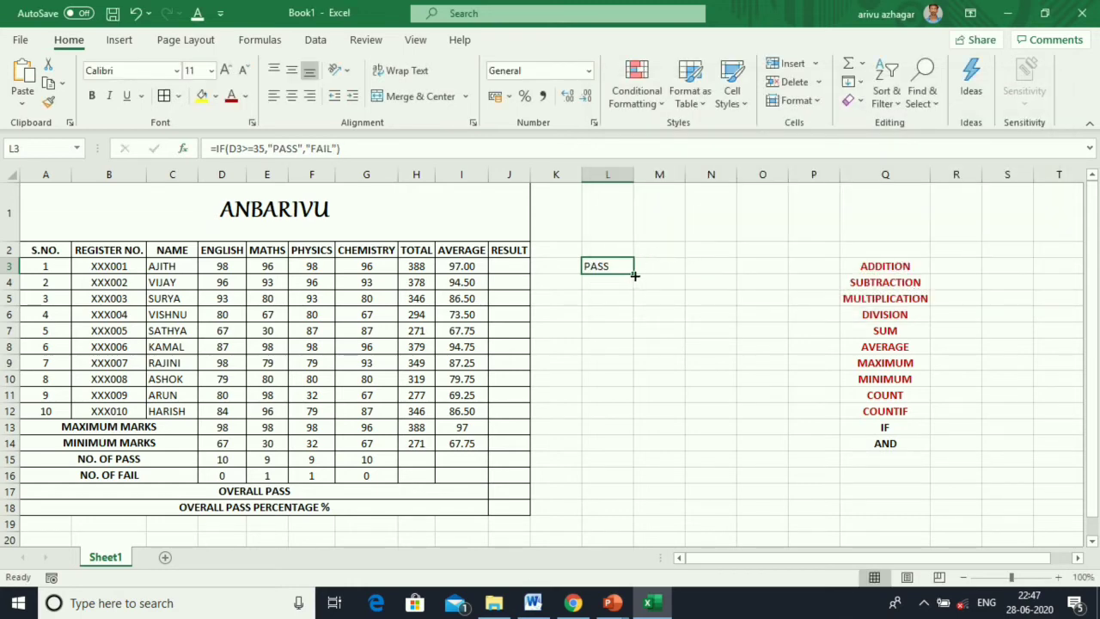
Fill the PASS/FAIL formula across L3:O12, and check the 30 and 32 marks behind the FAILs.
left_click_drag(635, 275, 776, 415)
left_click(647, 330)
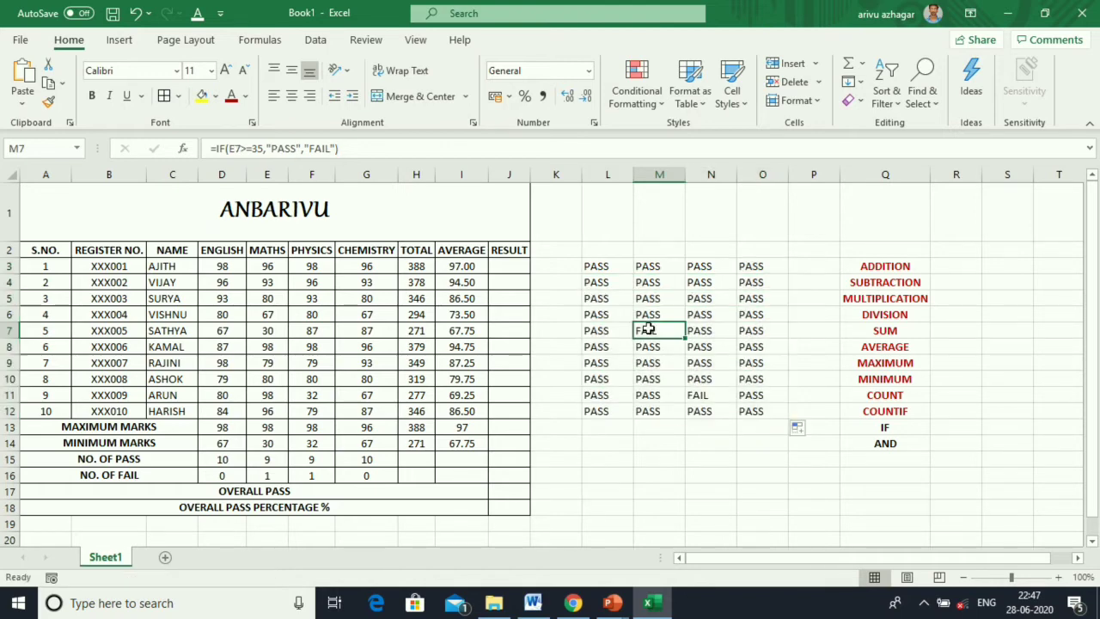
left_click(267, 328)
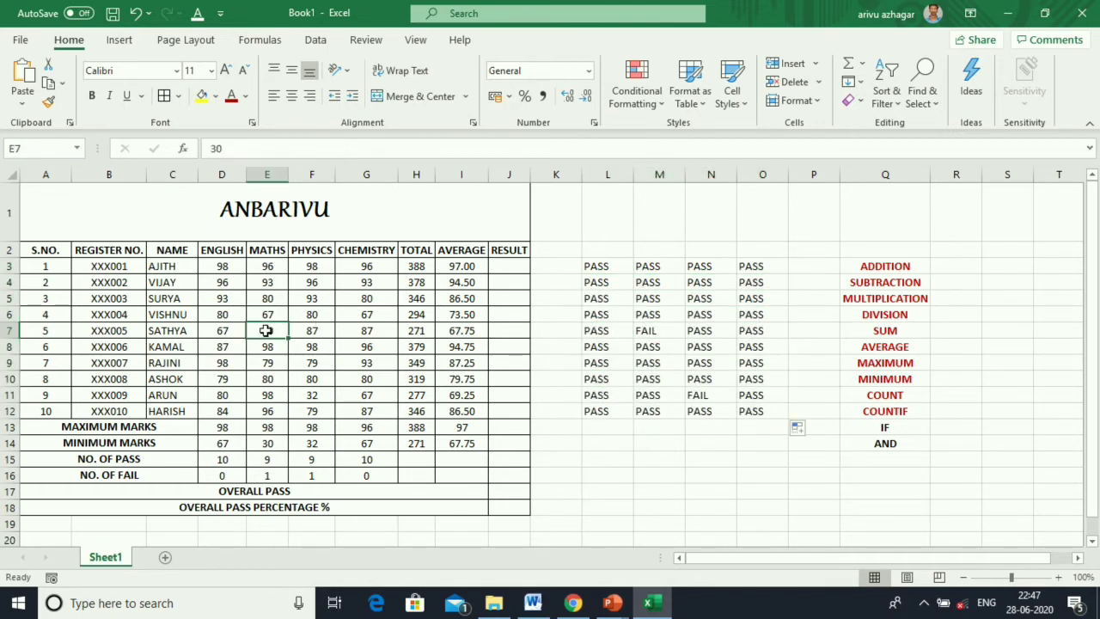
left_click(694, 396)
left_click(319, 391)
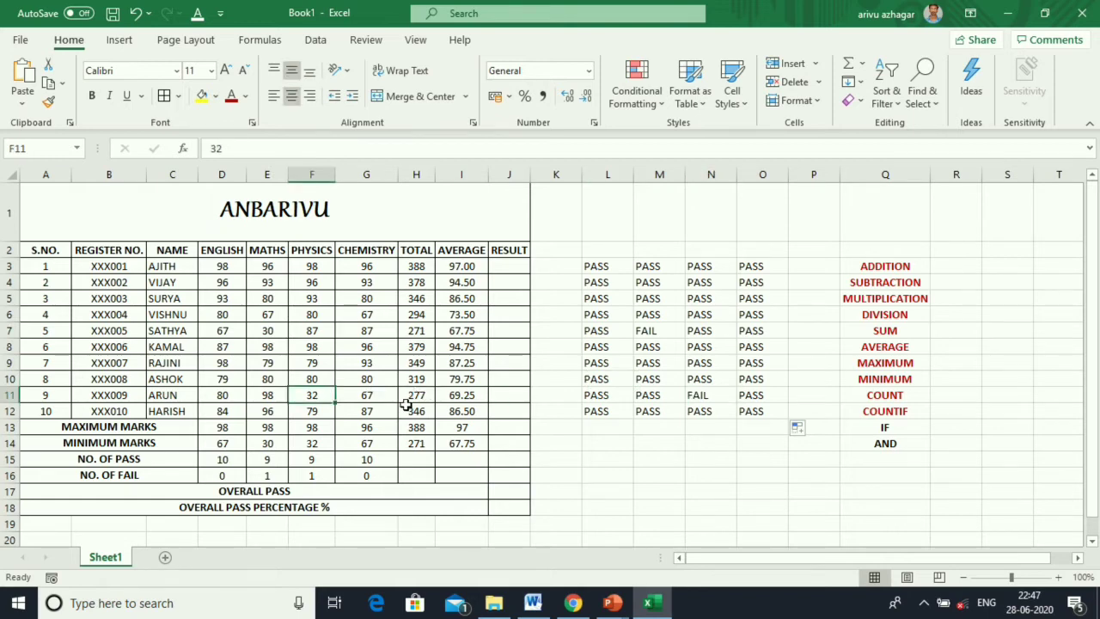
Make the IF label in Q13 red, then select J3.
left_click(860, 426)
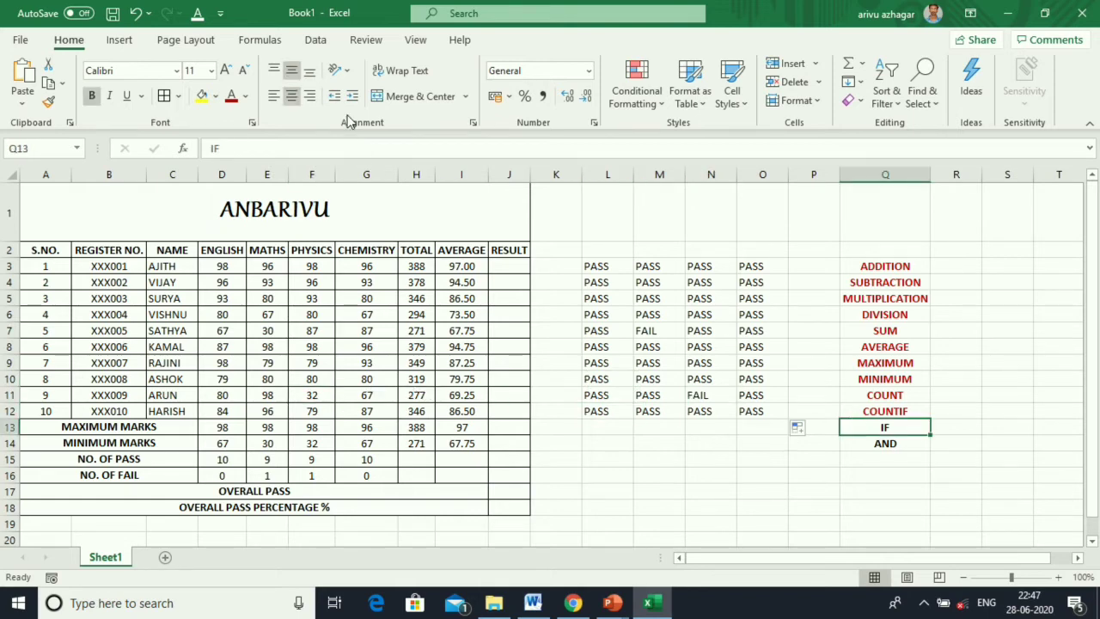
left_click(232, 97)
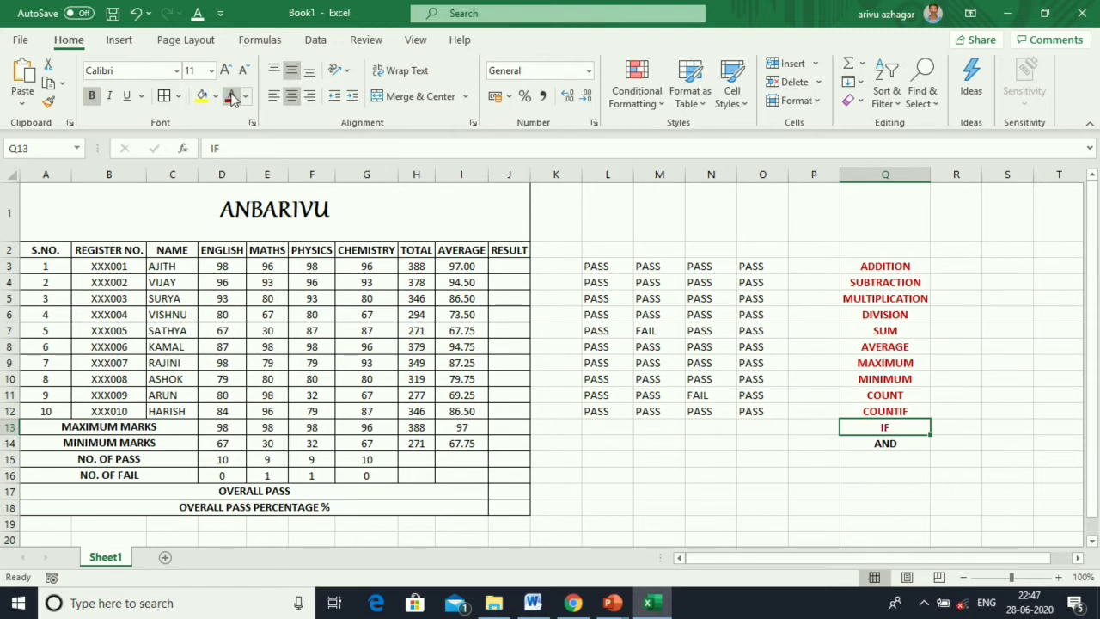
left_click(890, 443)
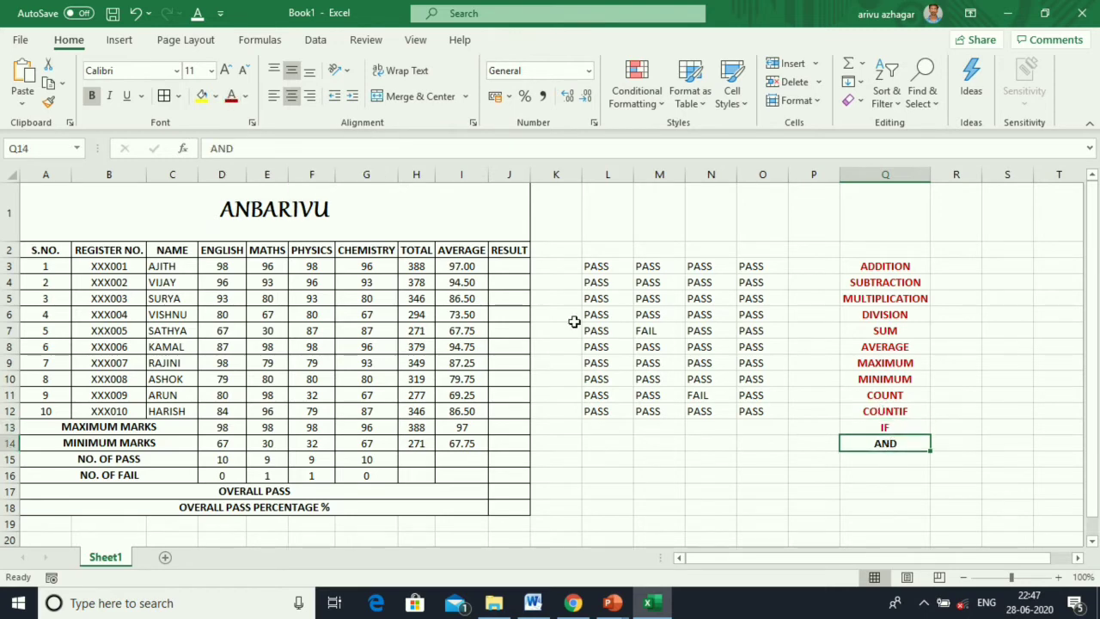
left_click(517, 270)
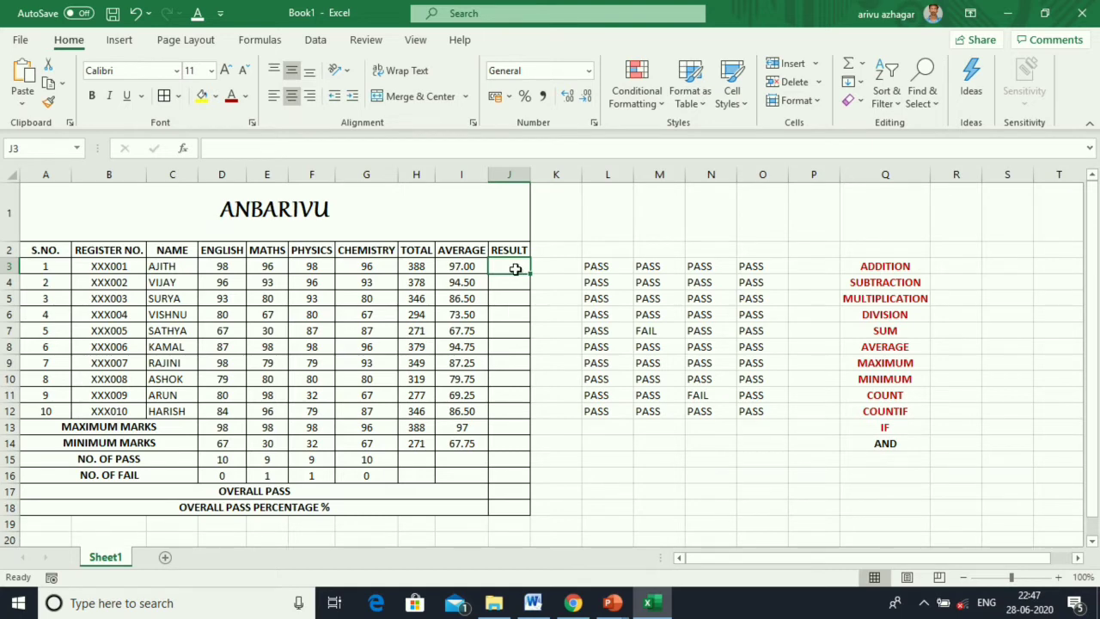
Enter =IF(AND(D3>=35,E3>=35,F3>=35,G3>=35),"PASS","FAIL") in J3.
type("=")
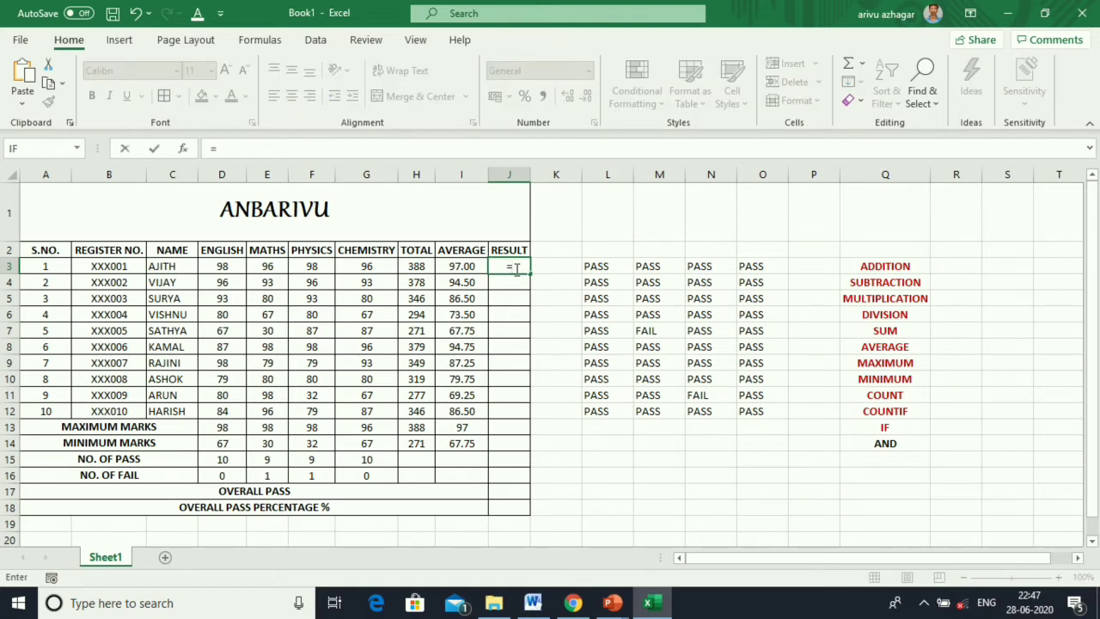
type("IF")
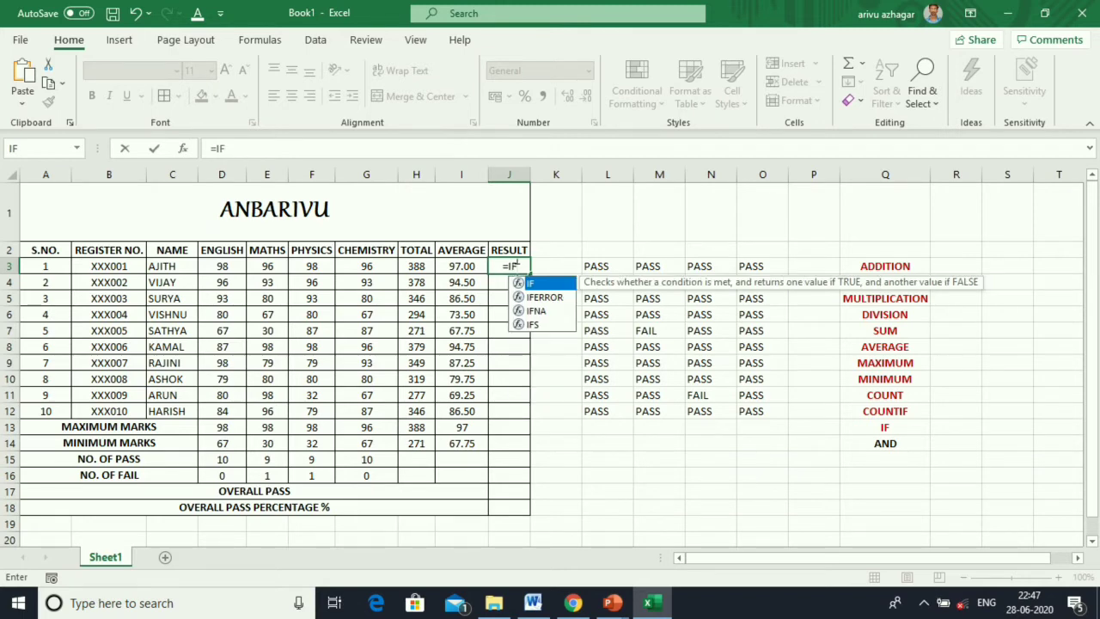
type("(")
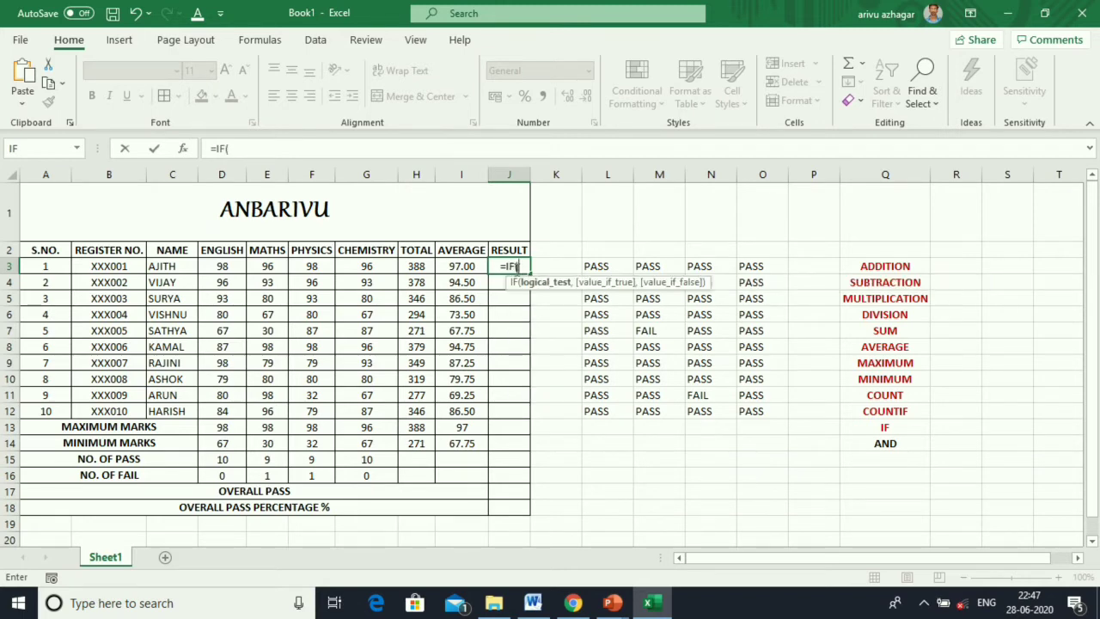
type("AND")
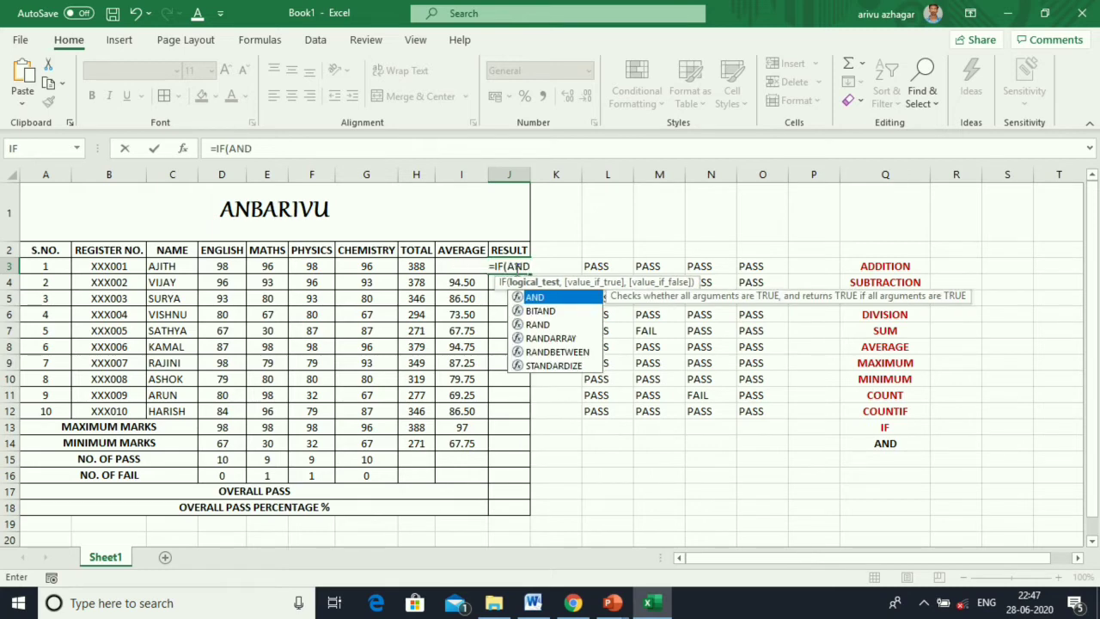
type("(")
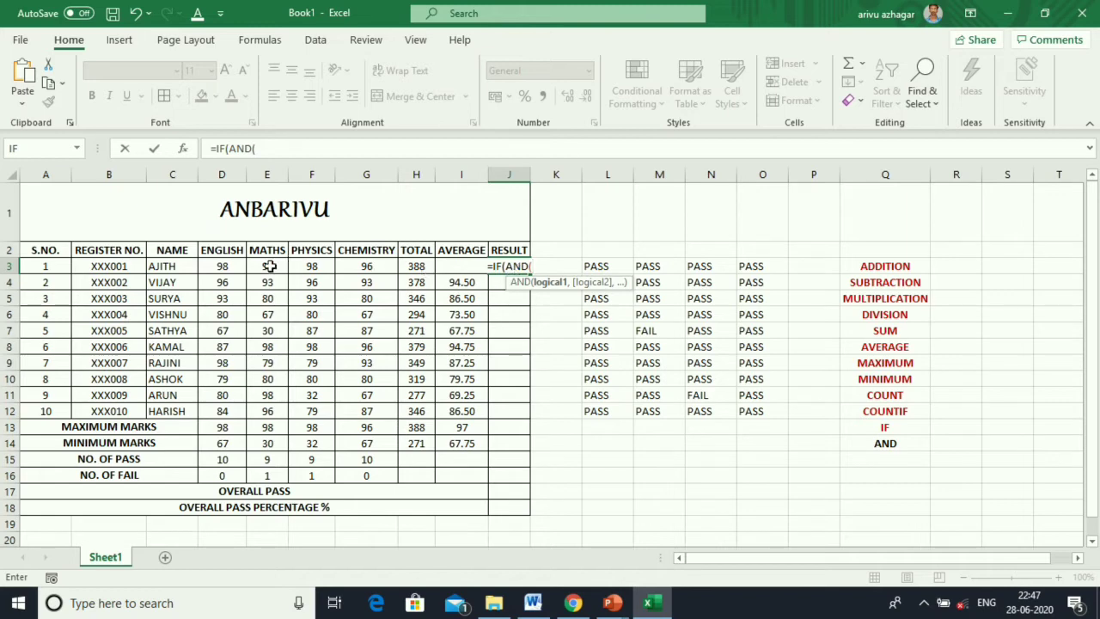
left_click(234, 268)
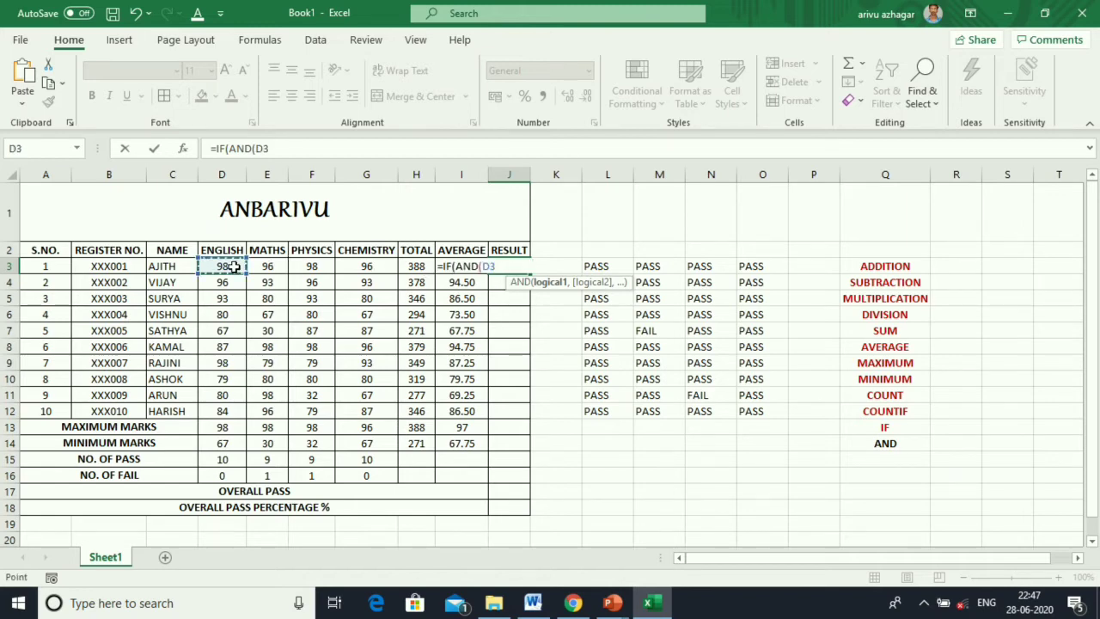
type(">")
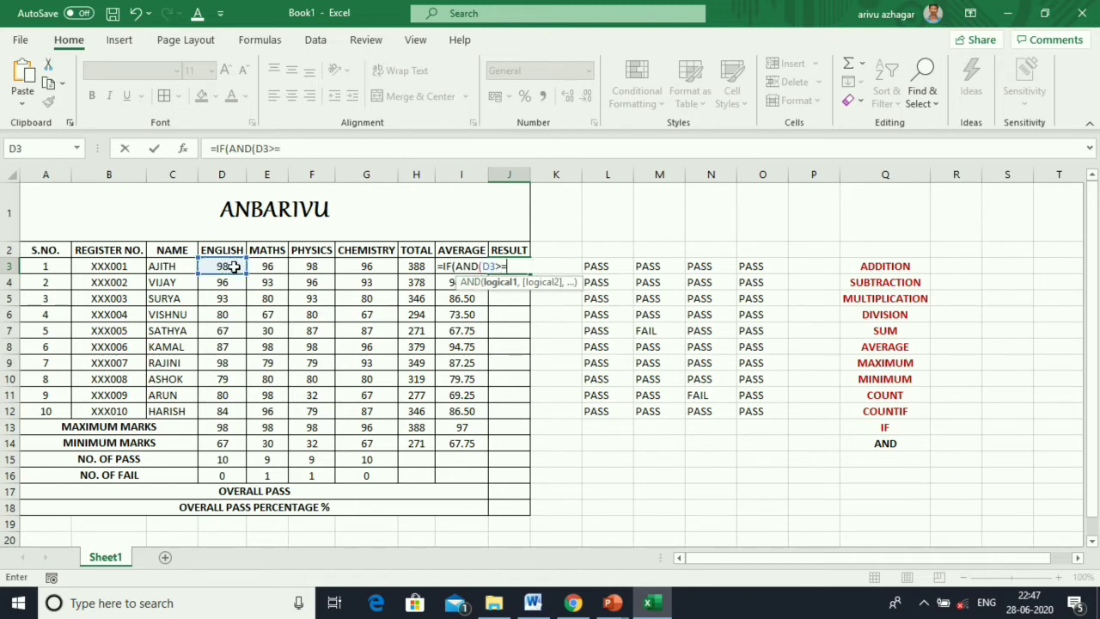
type("=35,")
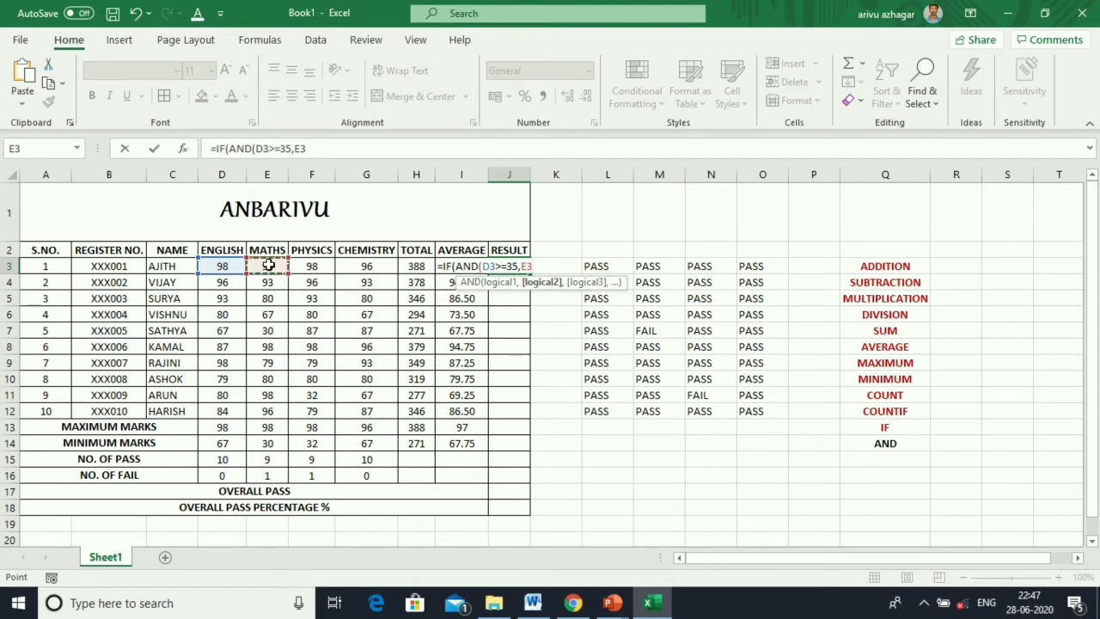
type(">=35,")
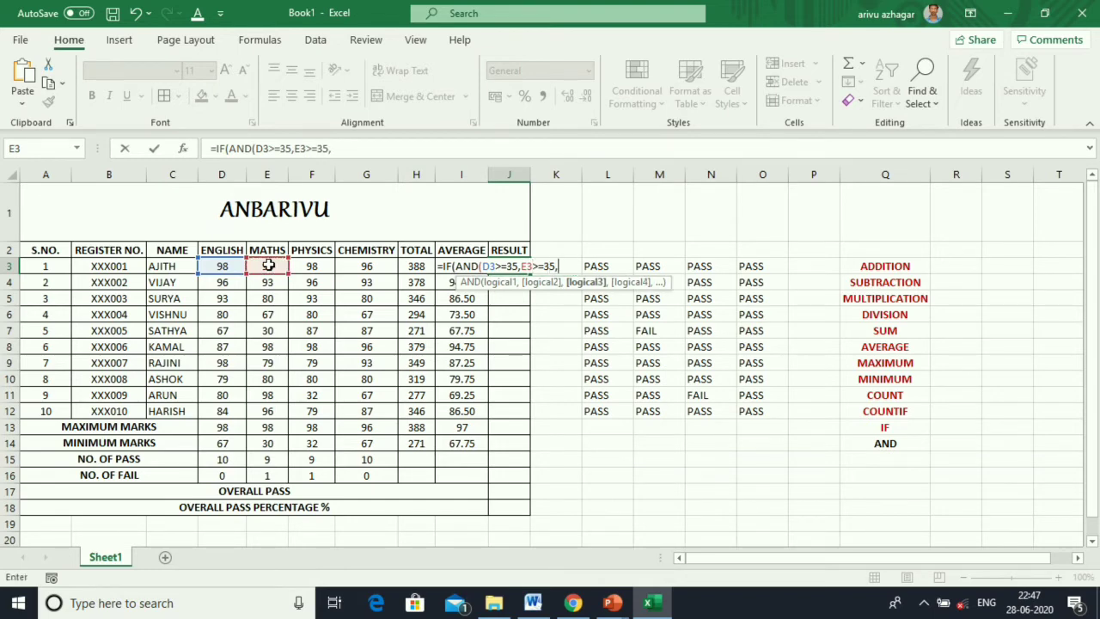
left_click(307, 268)
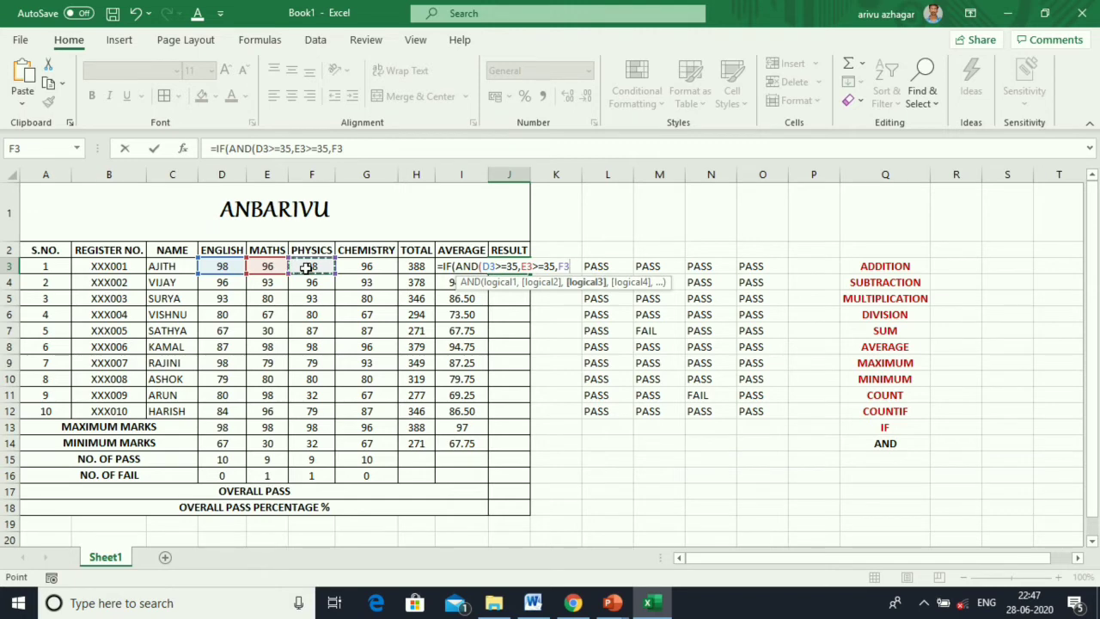
type(">=35")
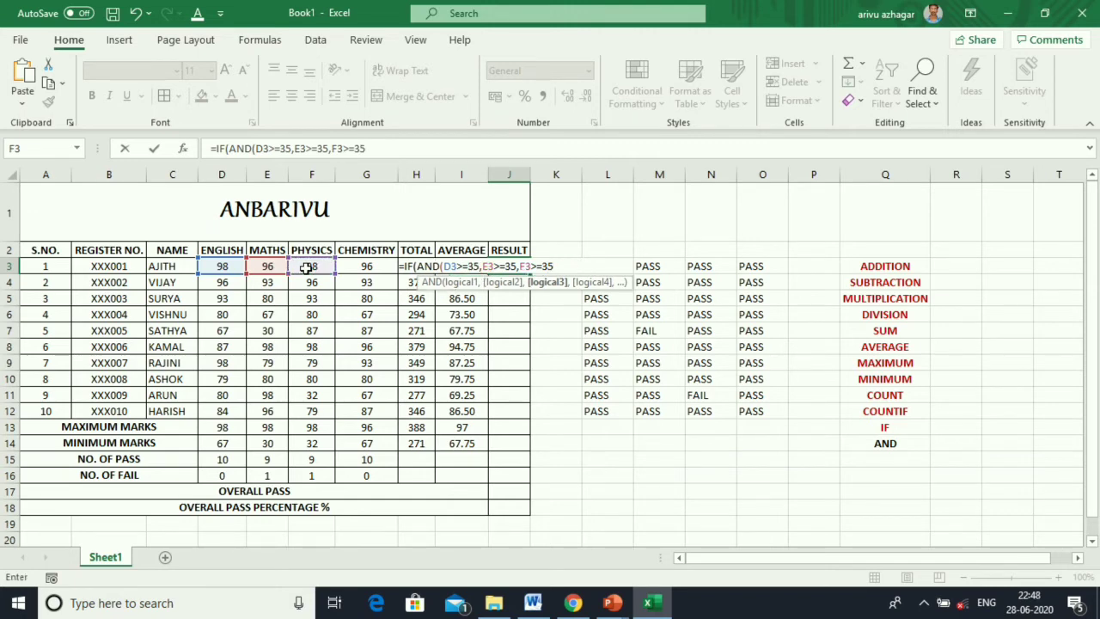
type(",")
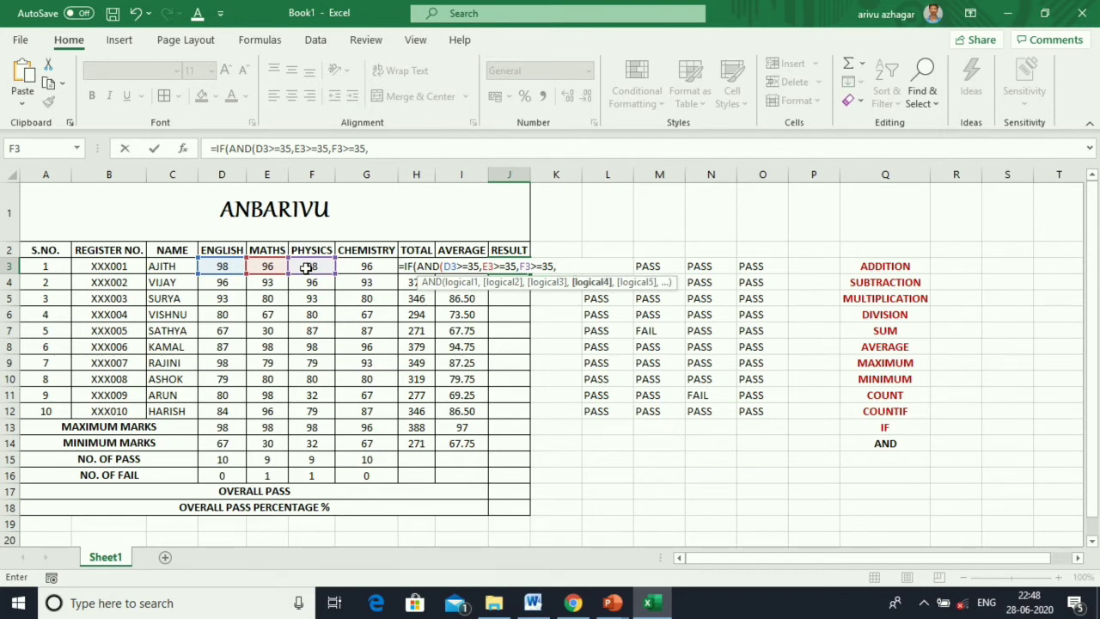
left_click(349, 265)
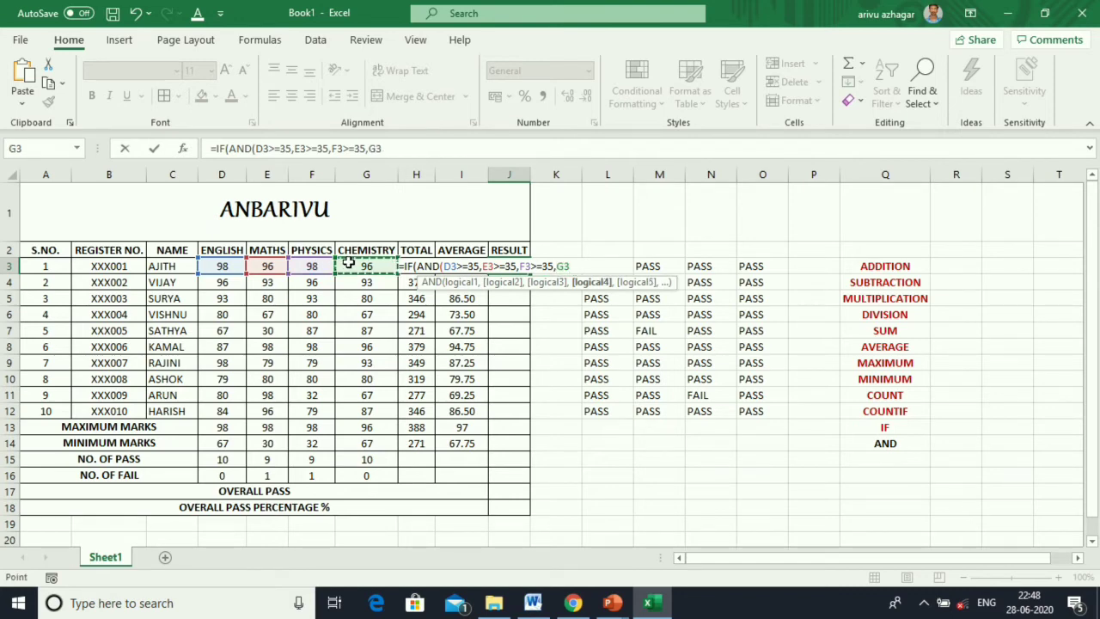
type(">=35)")
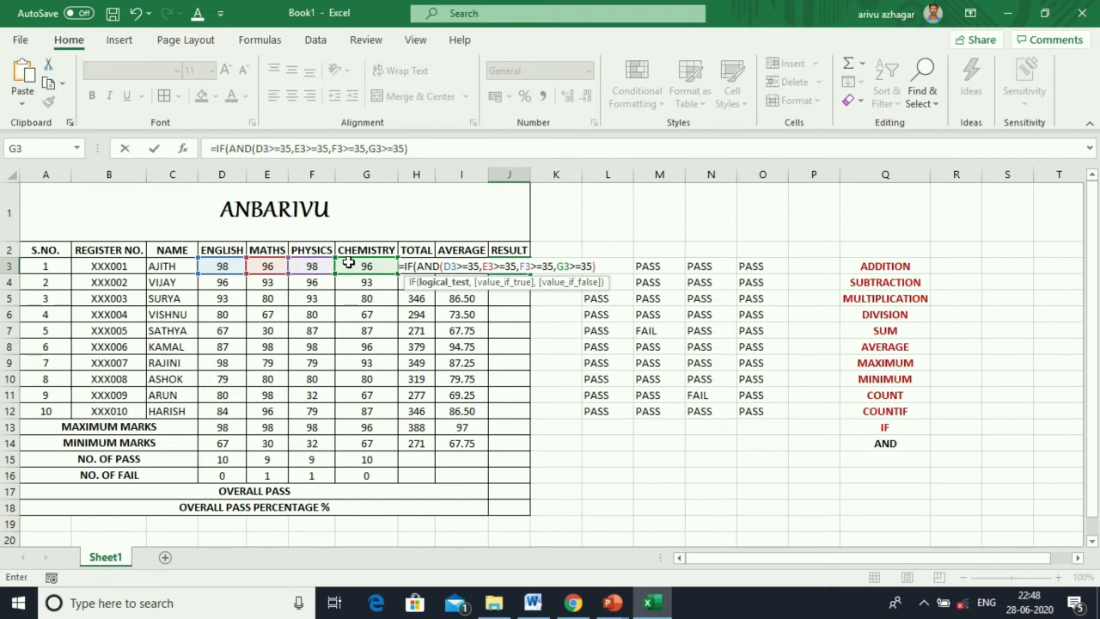
type(",")
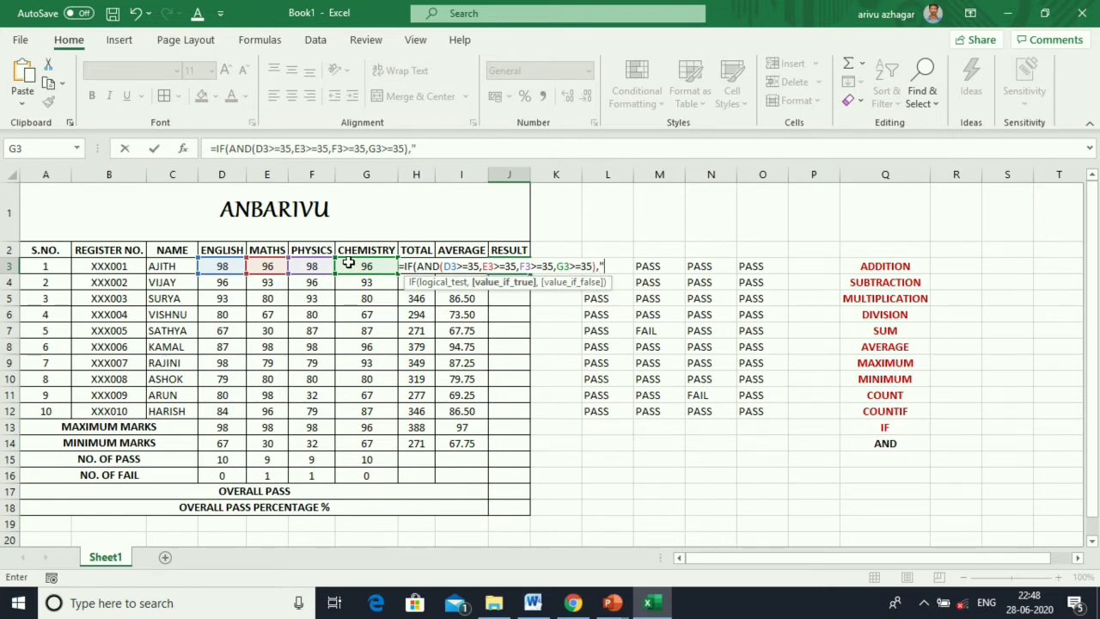
type("\"PASS")
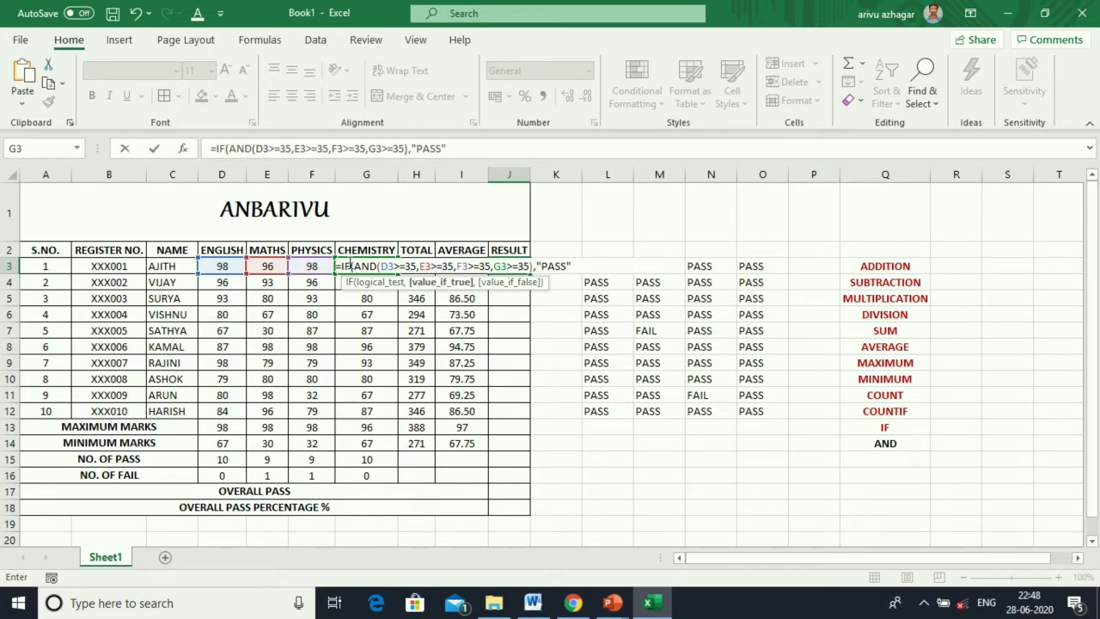
type(",")
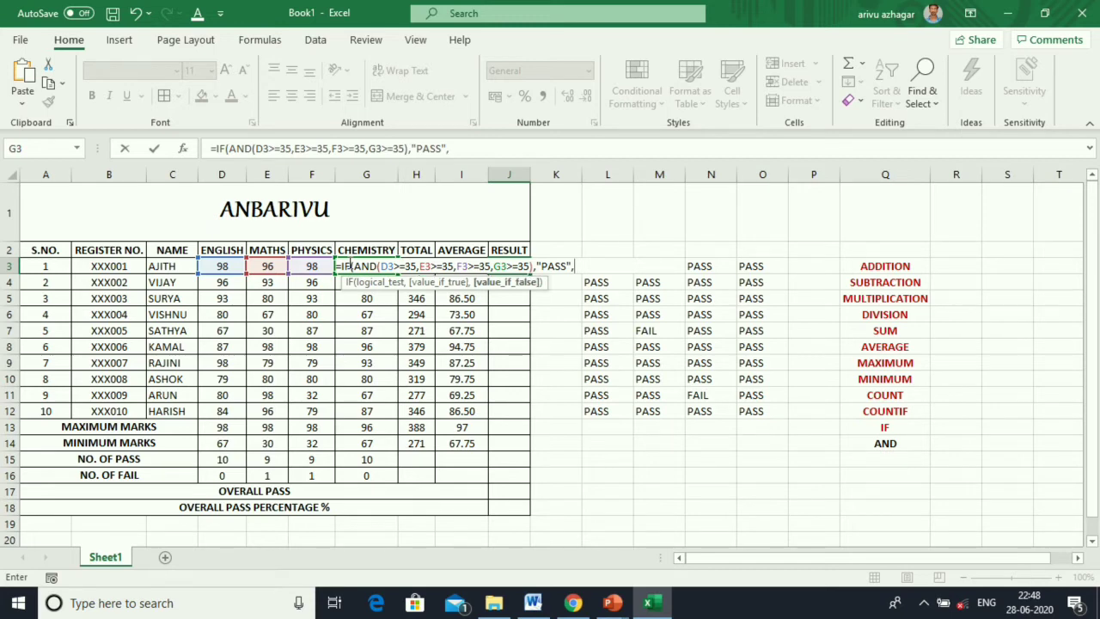
type("FAIL")
key("BackSpace")
key("BackSpace")
key("BackSpace")
key("BackSpace")
type("\"FAIL\")")
key("Return")
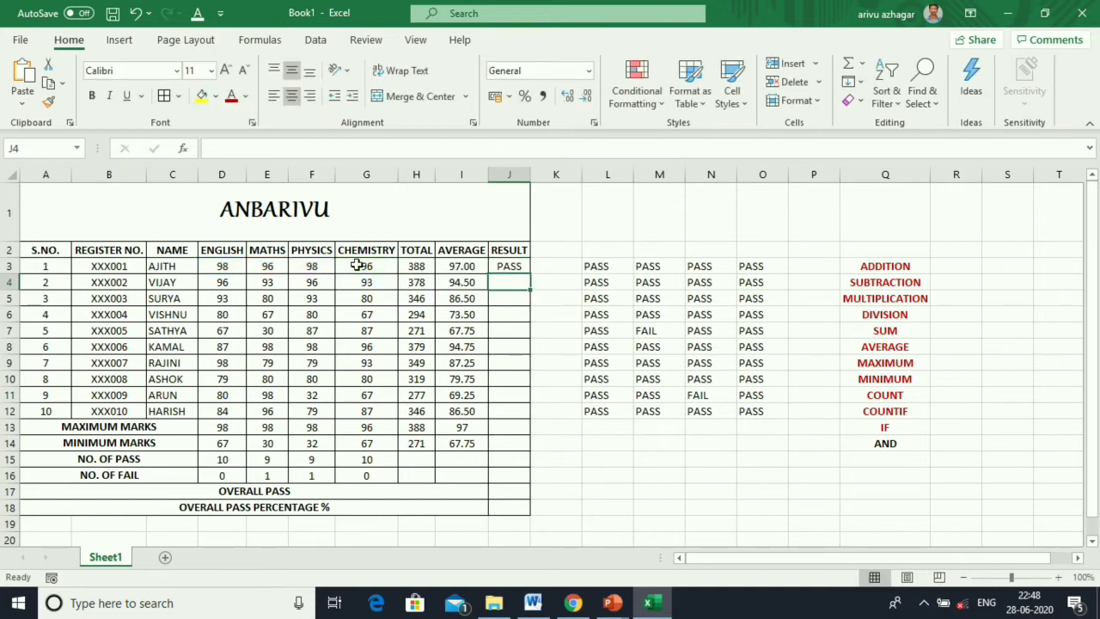
Fill J3's result formula down to J12, showing FAIL only for students 5 and 9.
left_click(509, 264)
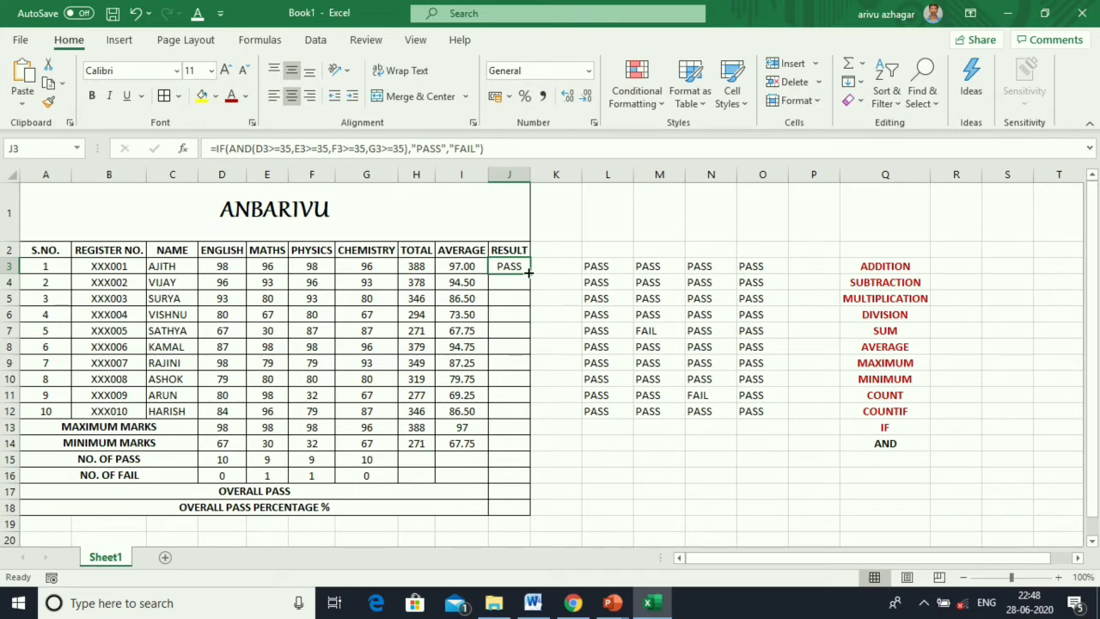
left_click_drag(530, 273, 522, 421)
left_click(510, 267)
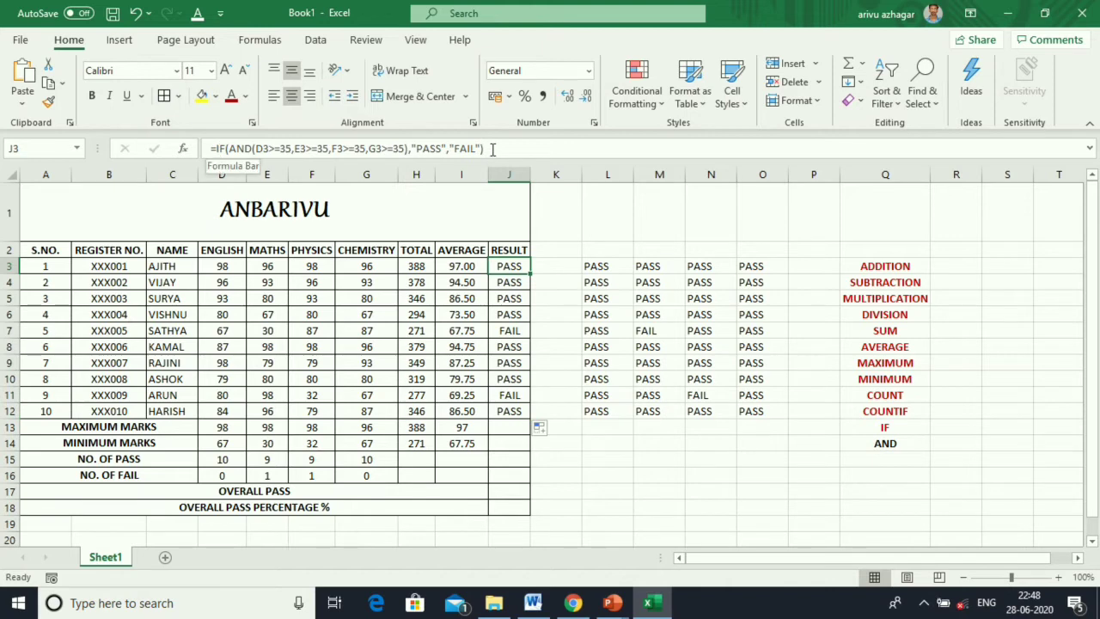
left_click_drag(493, 149, 210, 149)
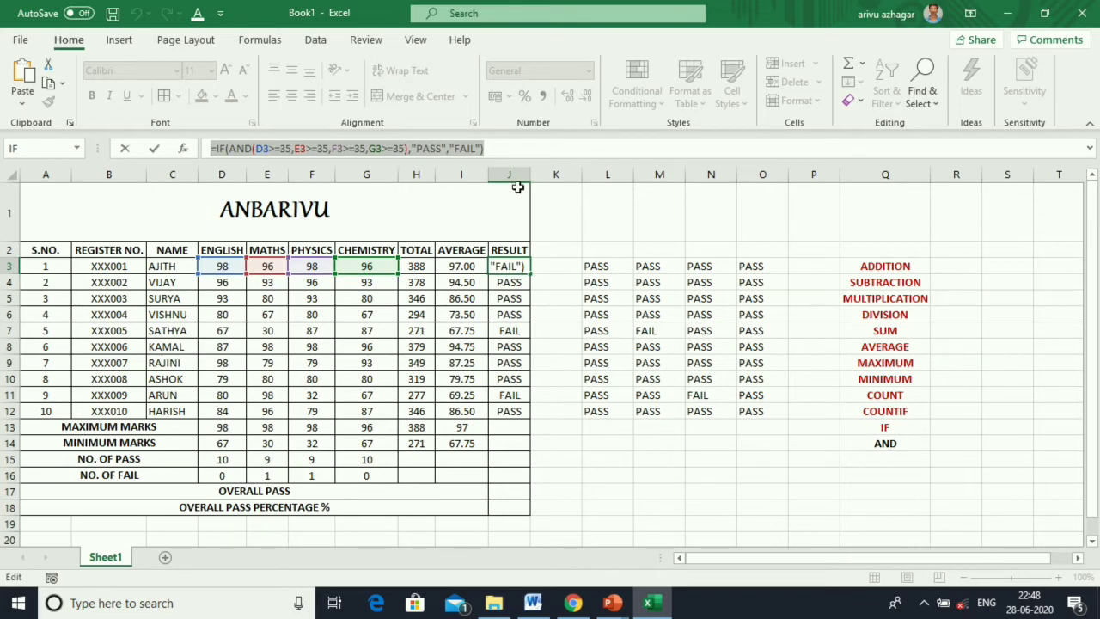
type("=")
left_click(537, 285)
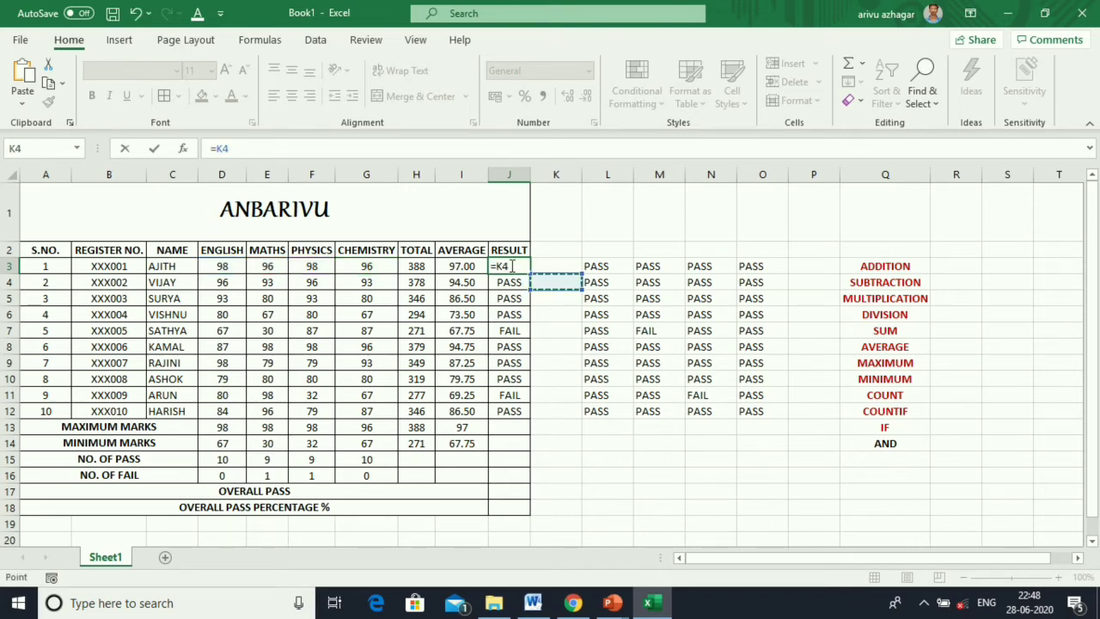
key("Escape")
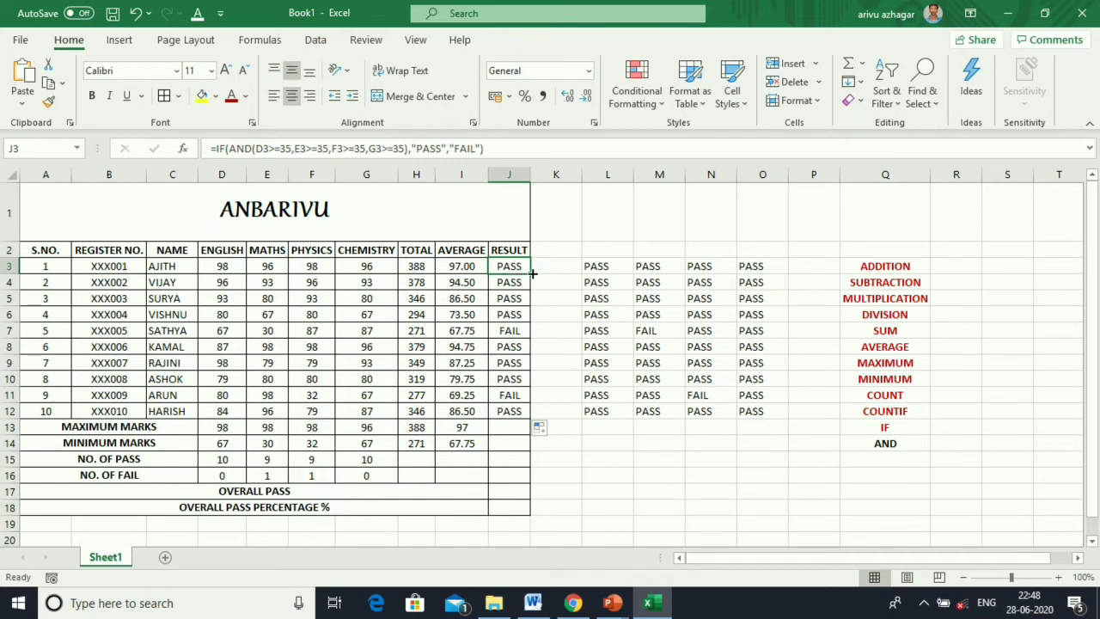
left_click(504, 494)
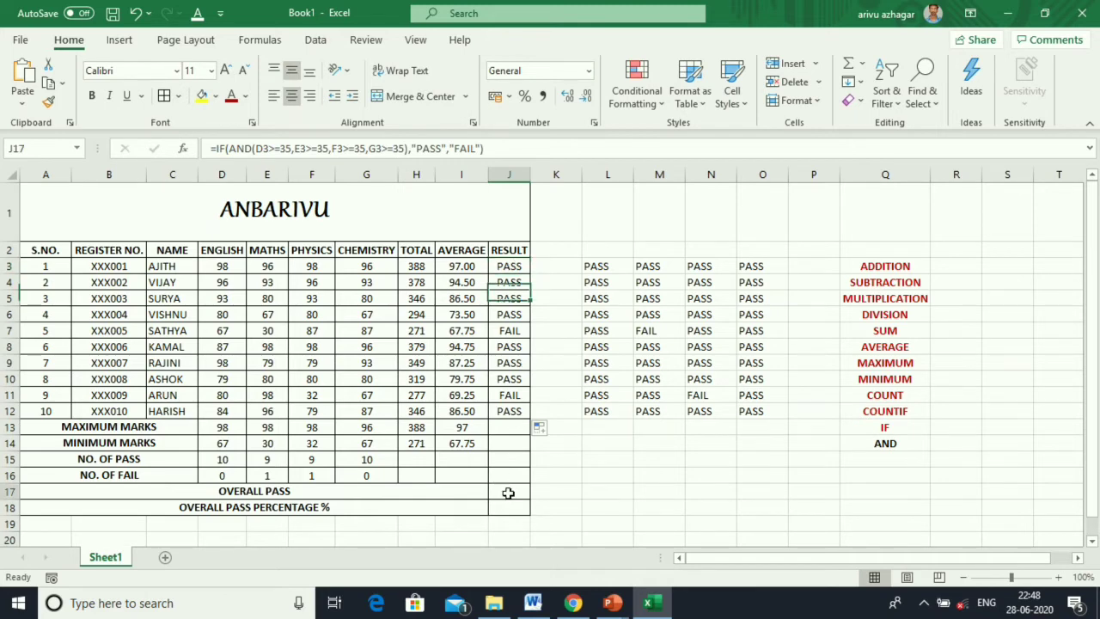
Count the PASS results in J3:J12 with COUNTIF for the overall pass cell J17.
left_click(861, 65)
left_click(894, 199)
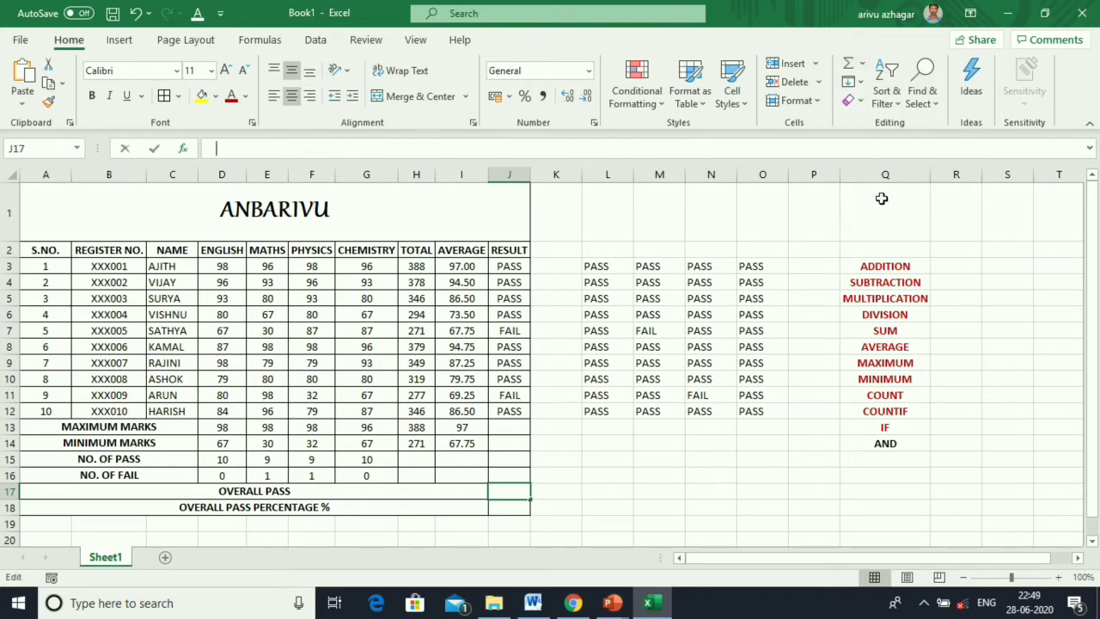
left_click(821, 177)
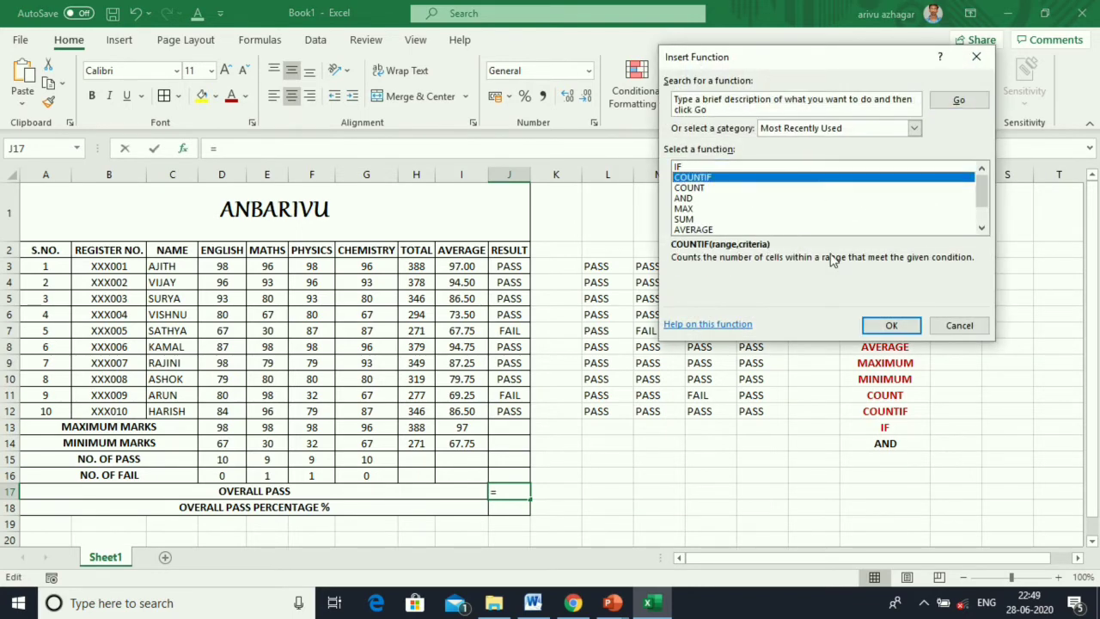
left_click(892, 326)
left_click_drag(507, 260, 509, 410)
left_click(741, 157)
left_click(741, 158)
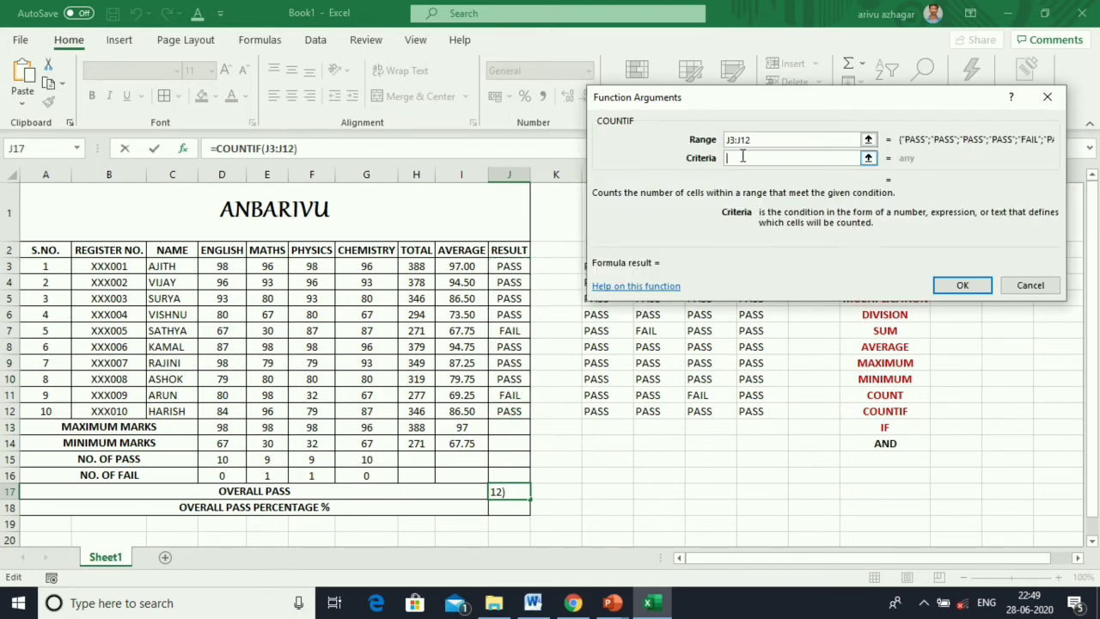
type("PASS")
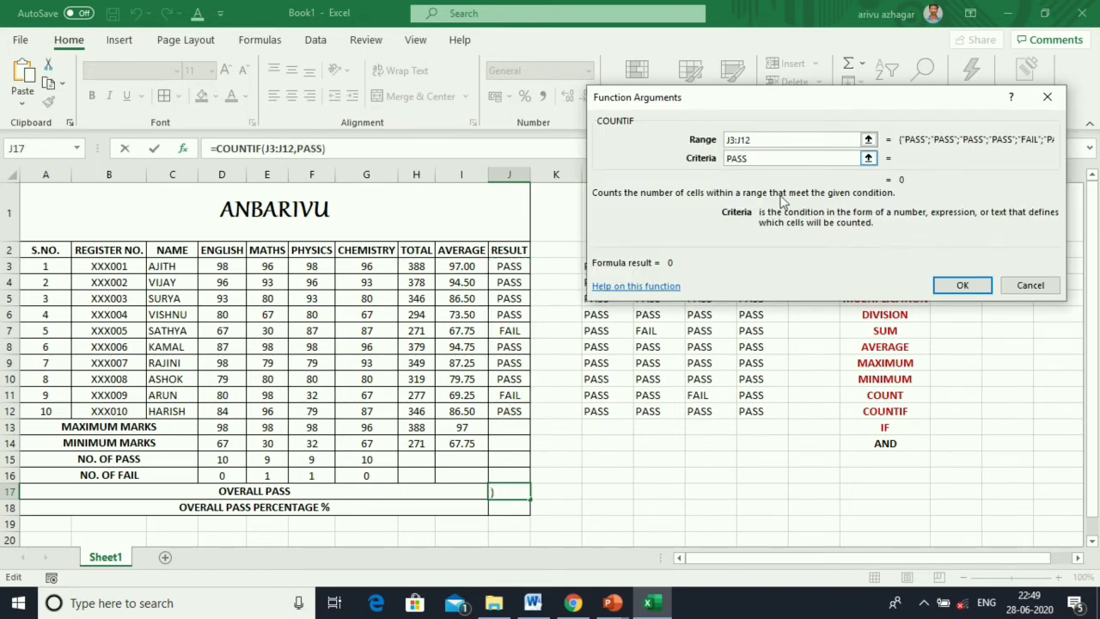
left_click(961, 286)
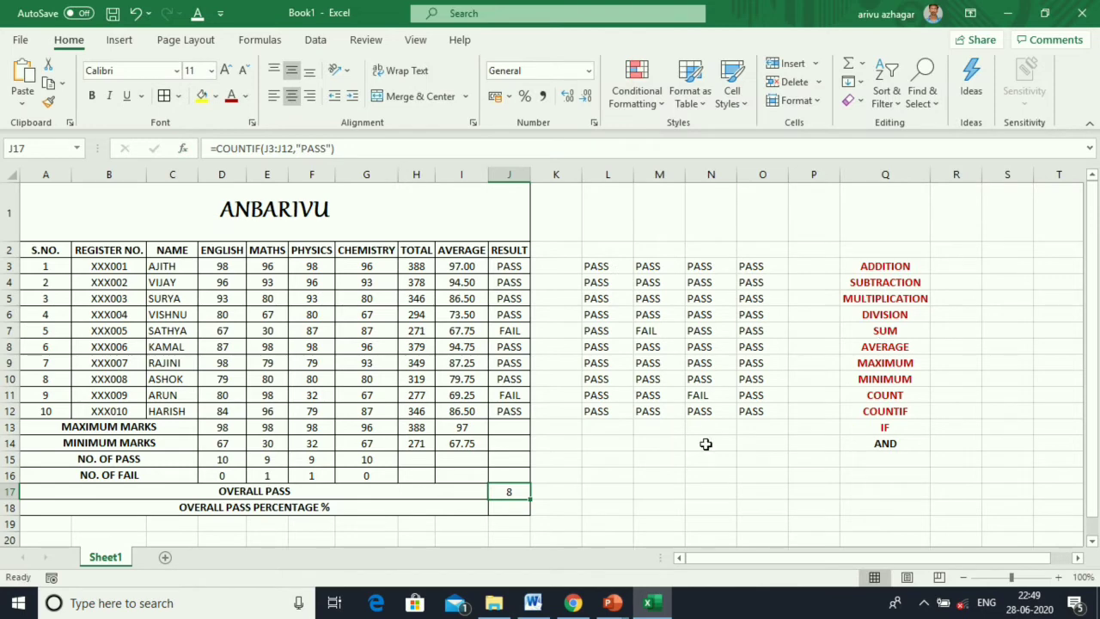
Enter =J17/10 in J18 and format it as a percentage, showing 80%.
left_click(516, 511)
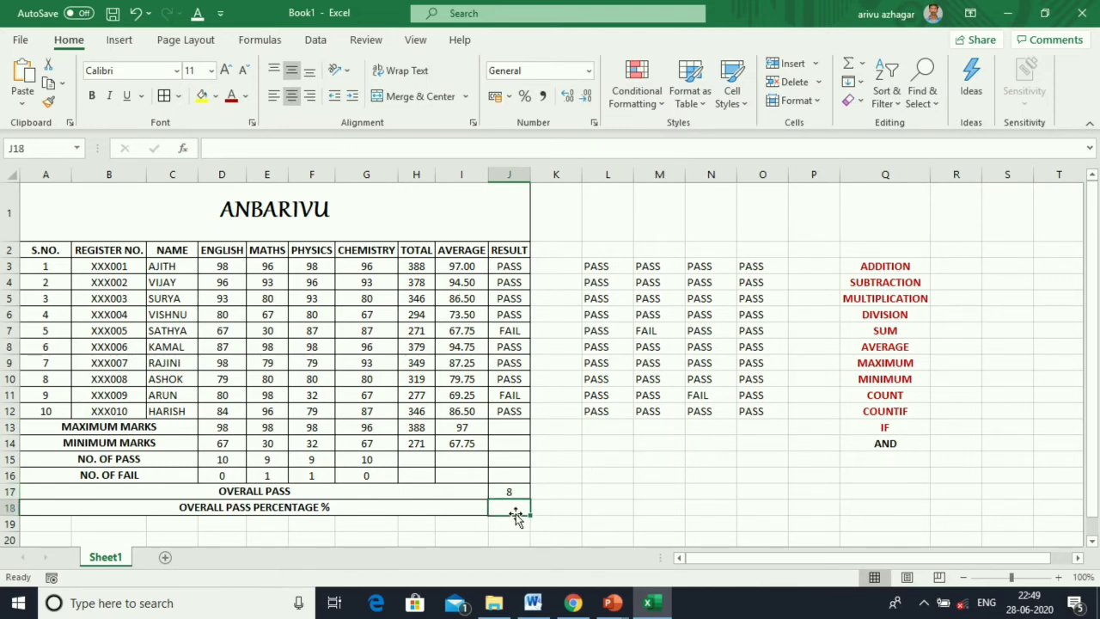
type("=")
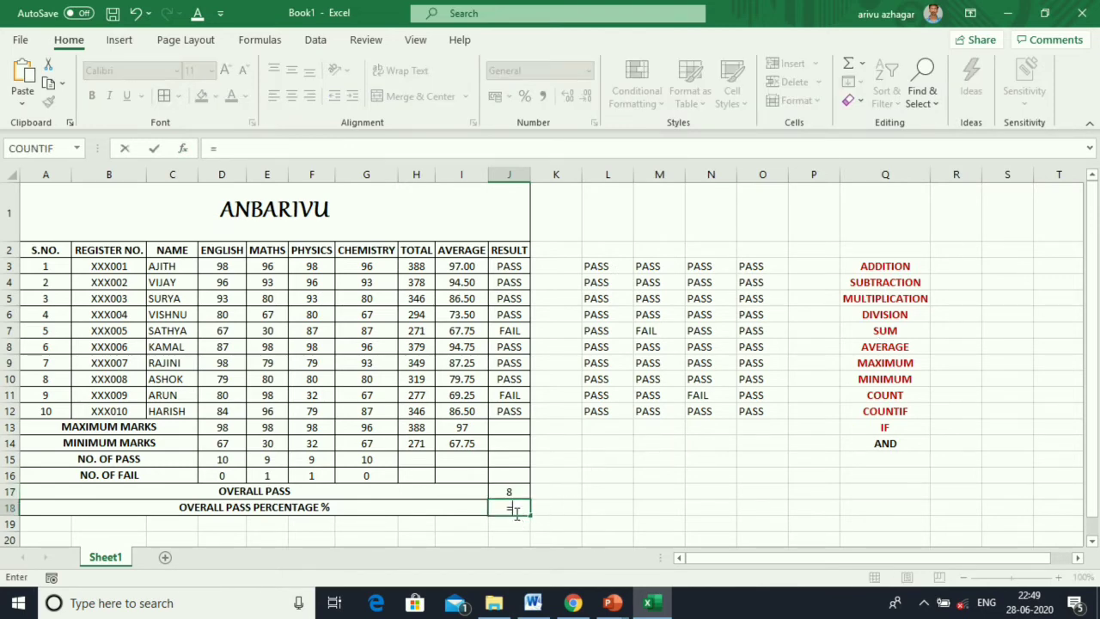
left_click(510, 491)
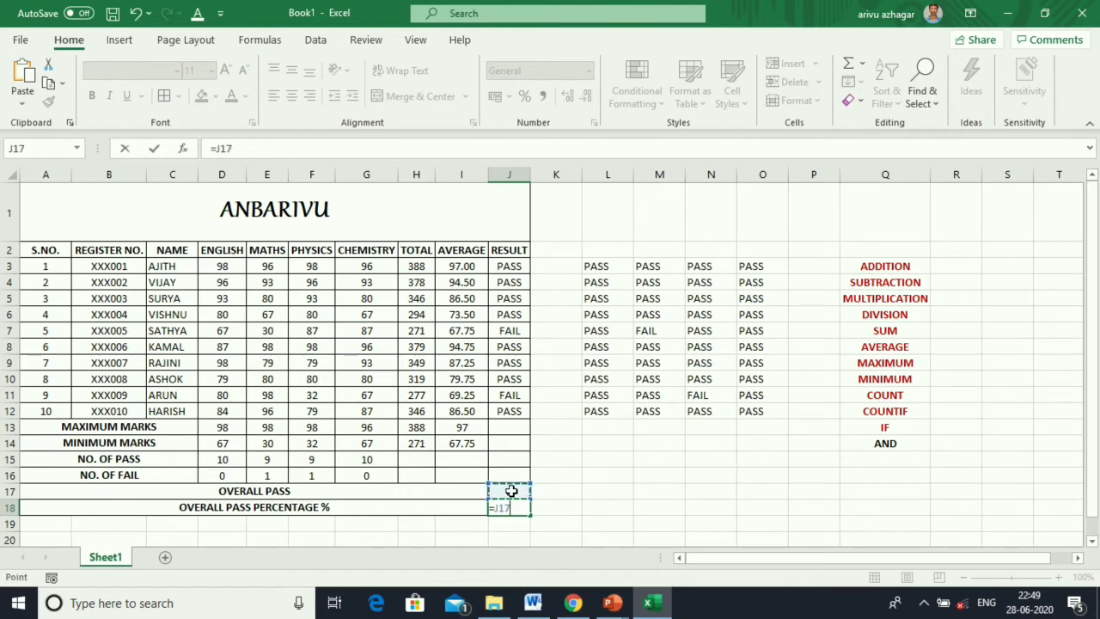
type("/10")
key("Return")
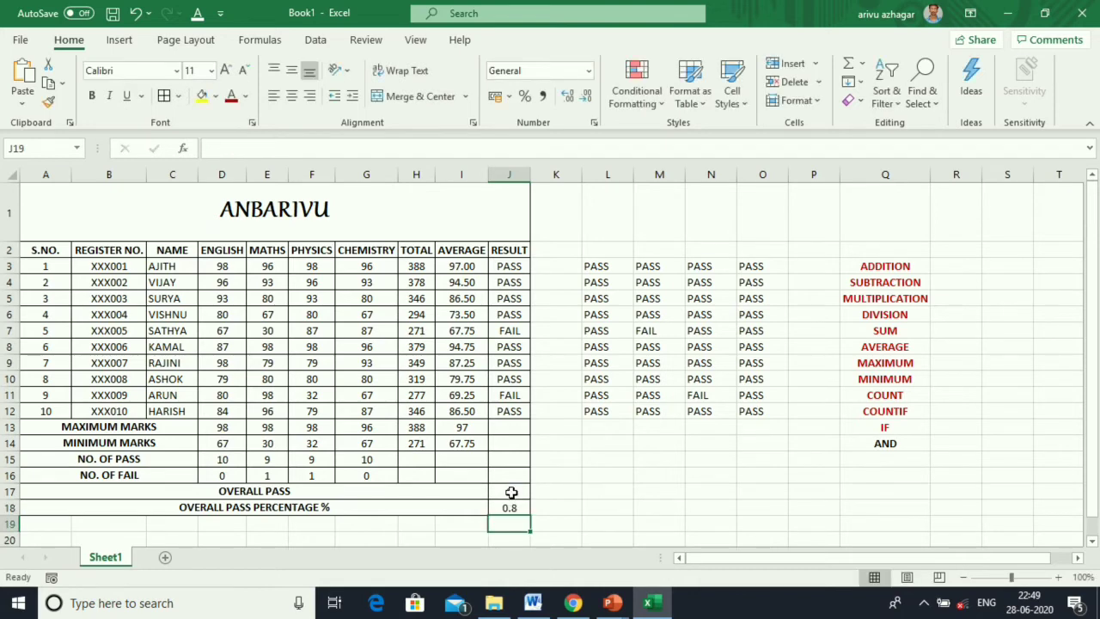
left_click(508, 508)
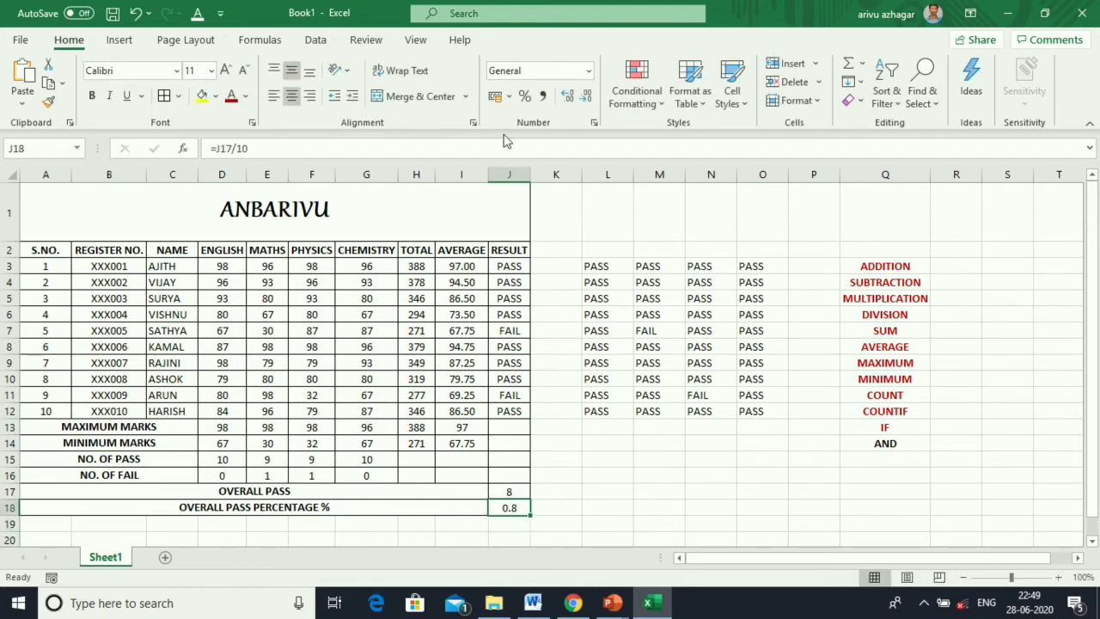
left_click(525, 96)
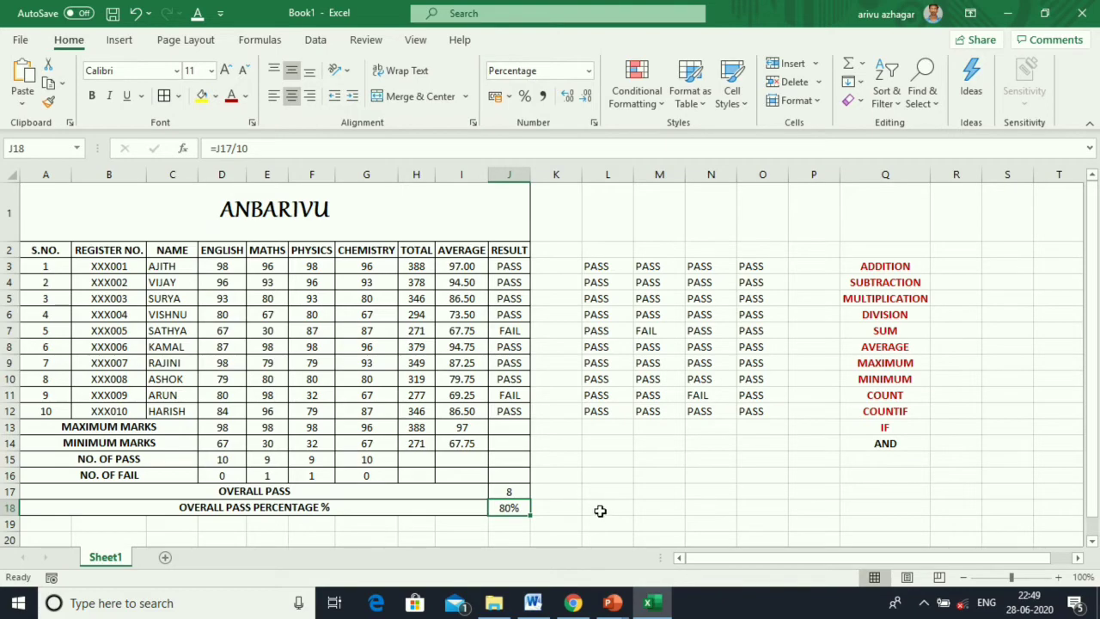
left_click(854, 444)
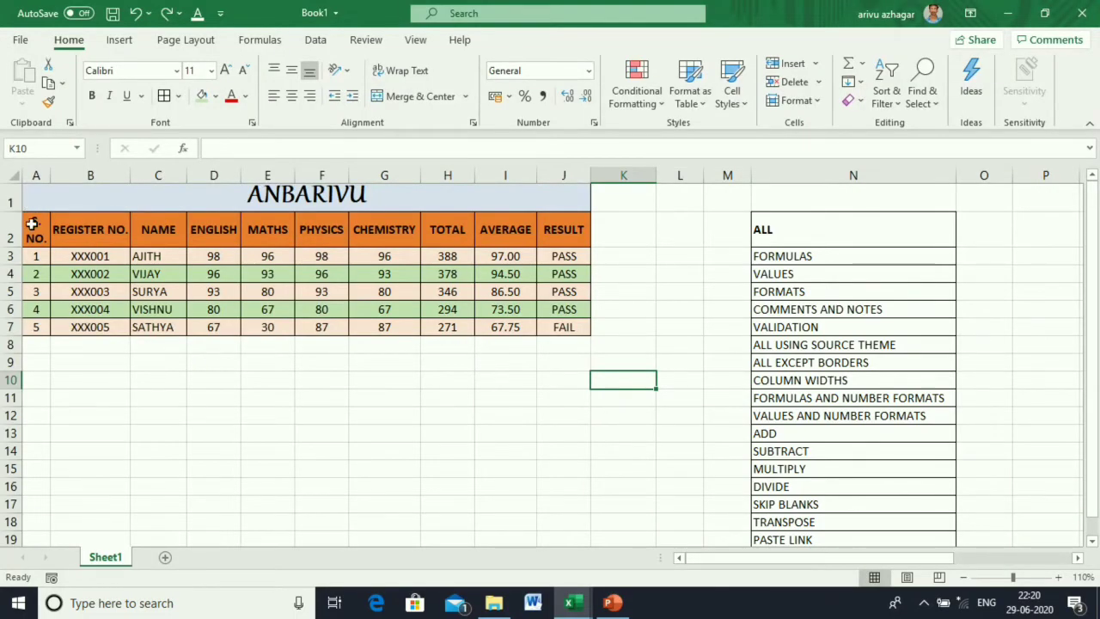
left_click_drag(35, 226, 589, 328)
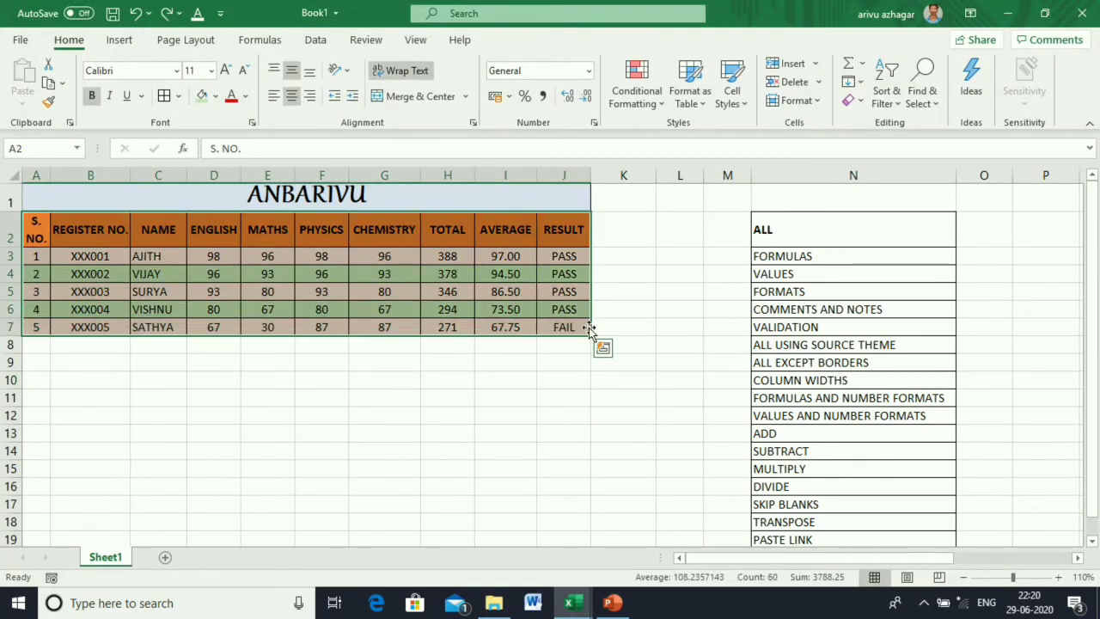
key("ctrl+c")
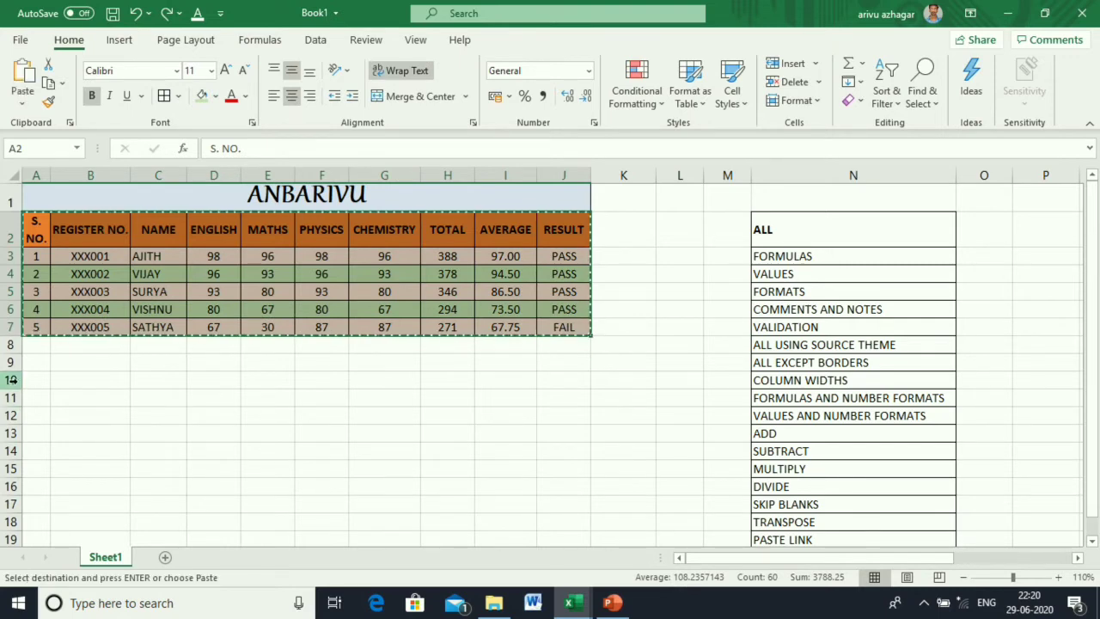
left_click(33, 367)
right_click(32, 367)
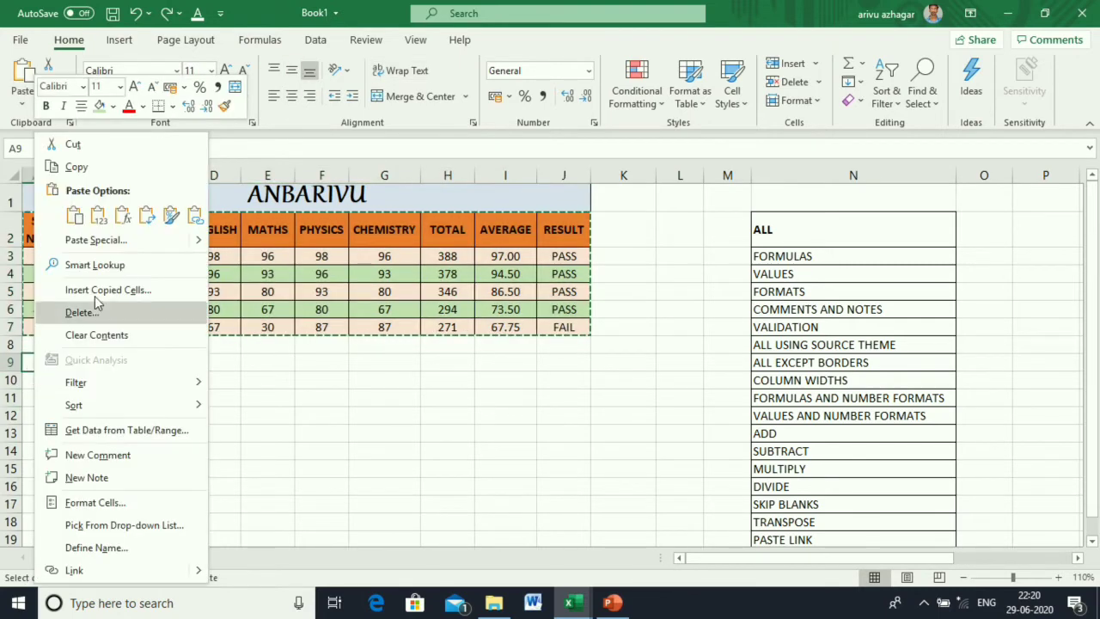
left_click(110, 244)
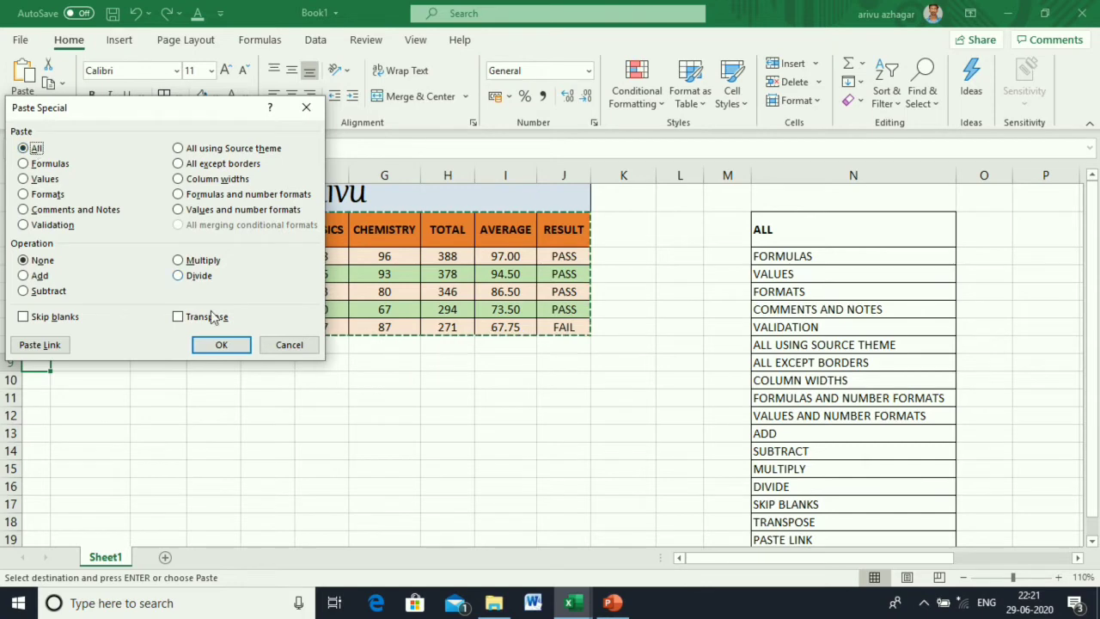
left_click(223, 345)
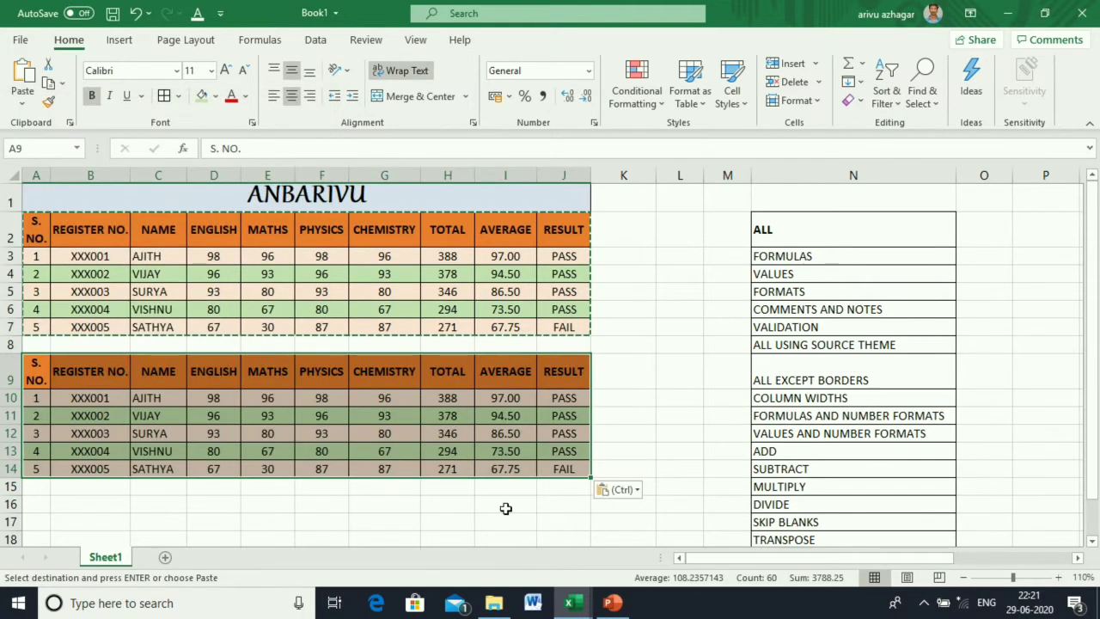
left_click(501, 500)
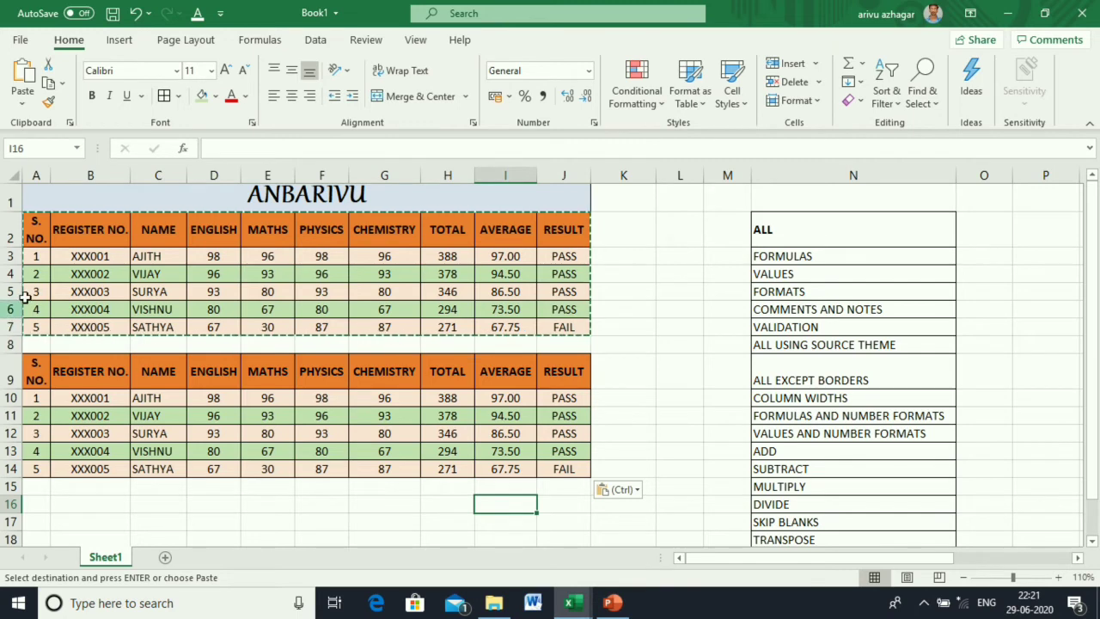
left_click(449, 257)
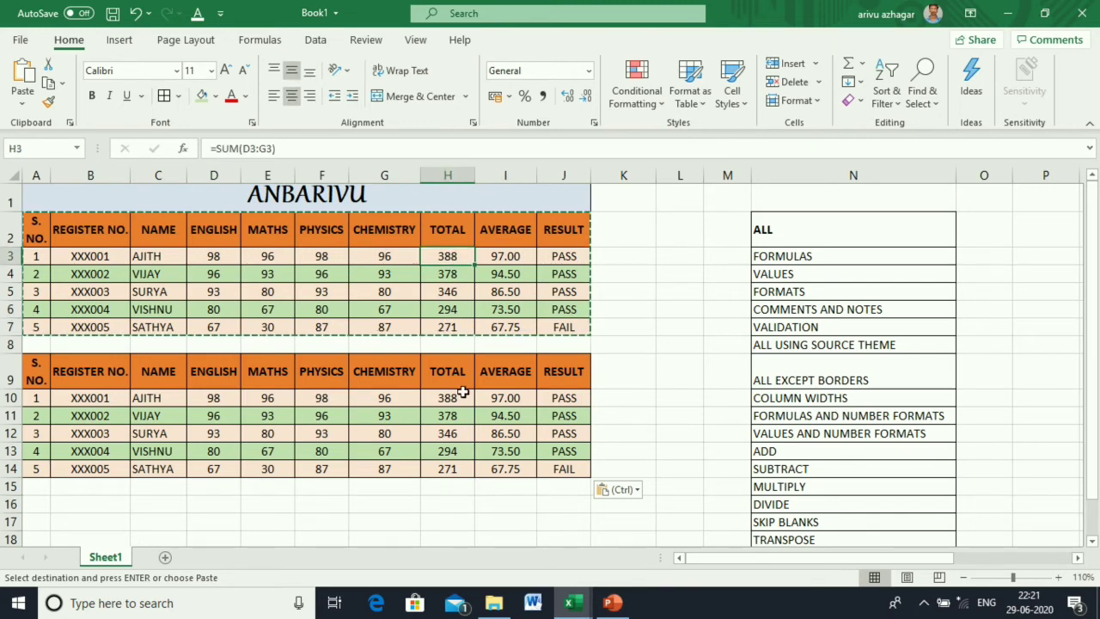
left_click(460, 395)
left_click(499, 414)
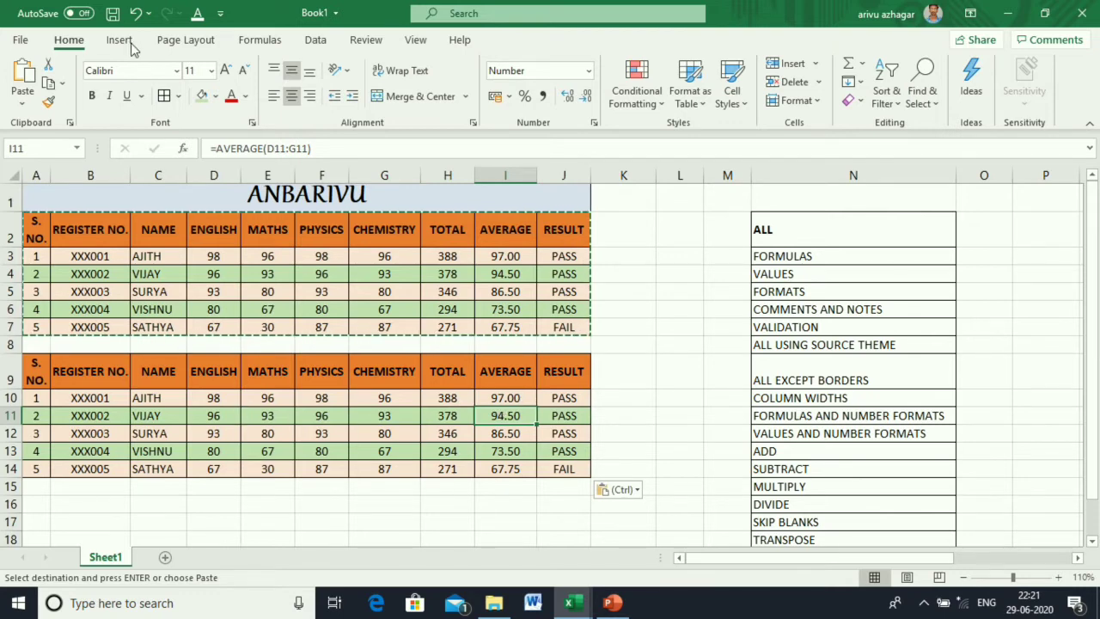
left_click(135, 13)
left_click(397, 485)
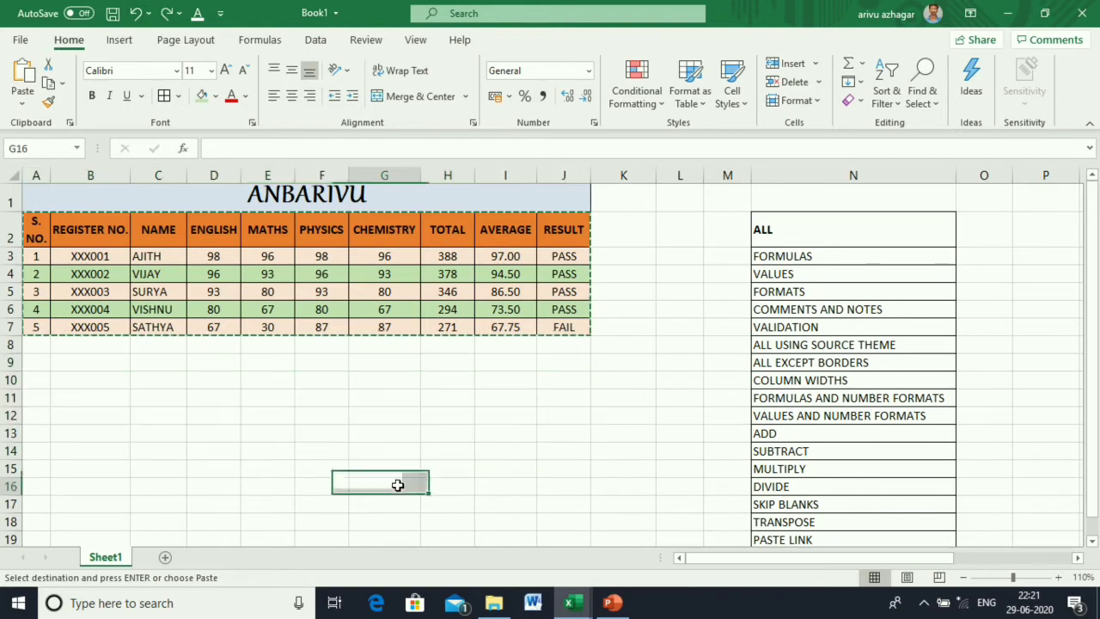
key("Escape")
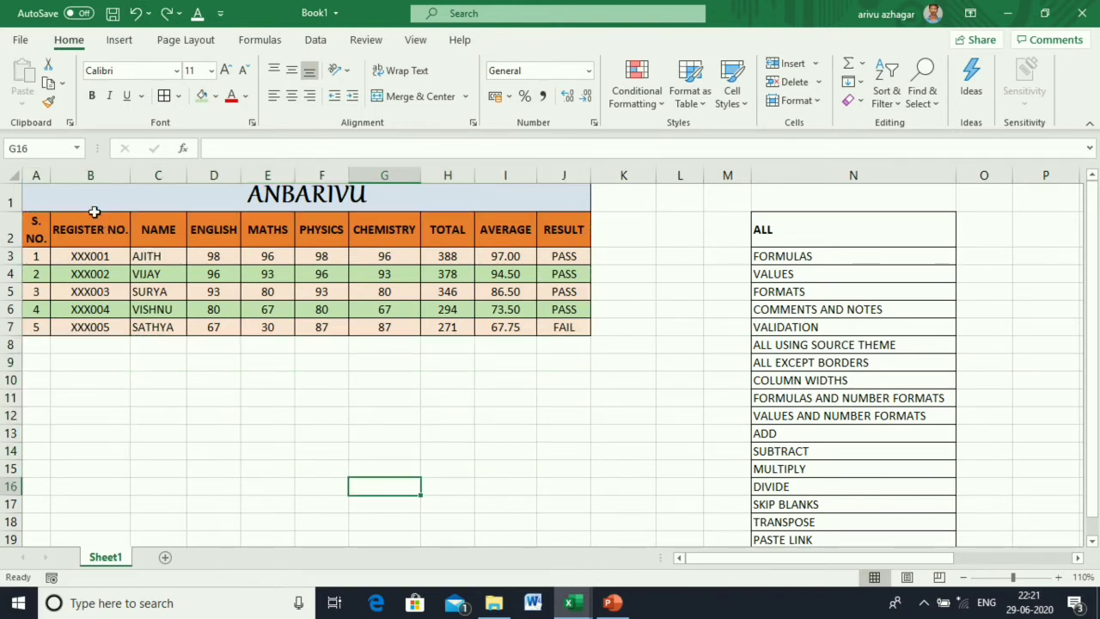
left_click_drag(30, 230, 552, 325)
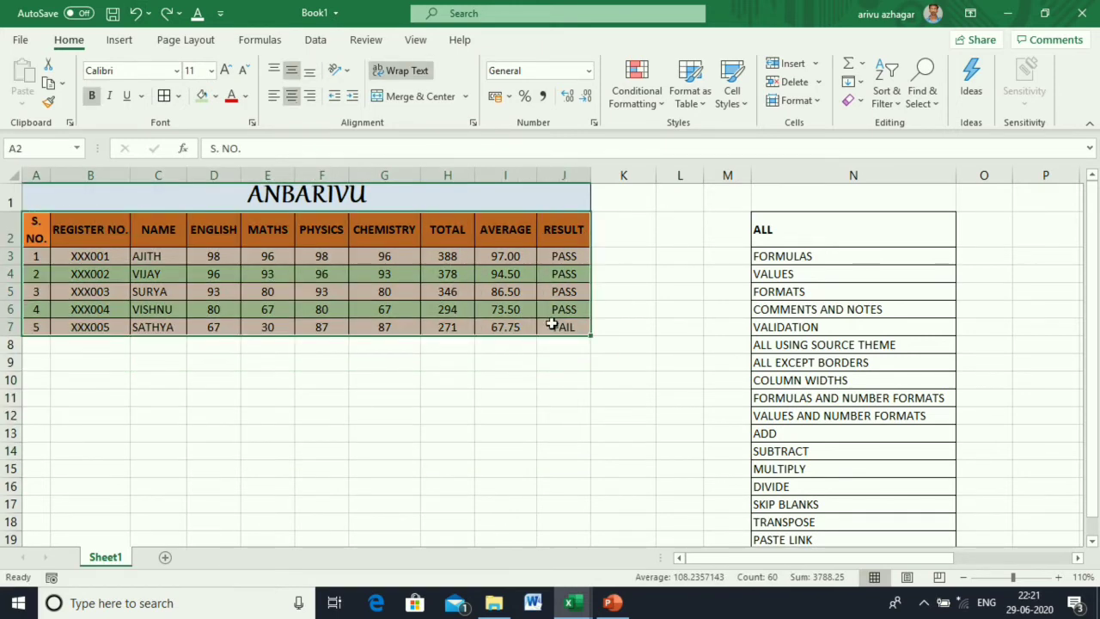
key("ctrl+c")
left_click(41, 362)
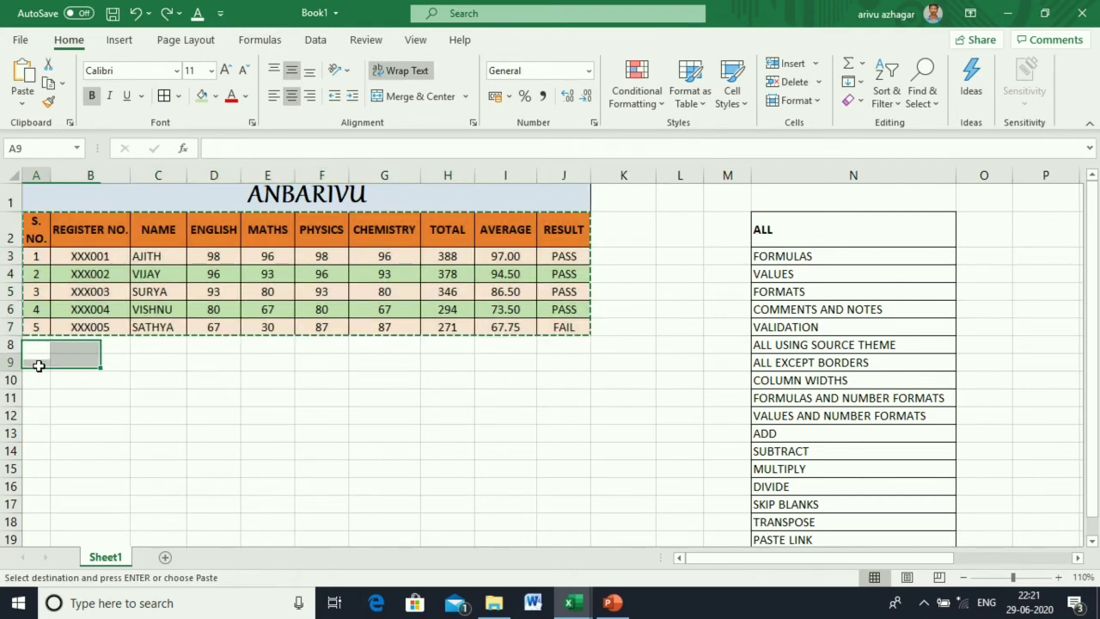
right_click(40, 369)
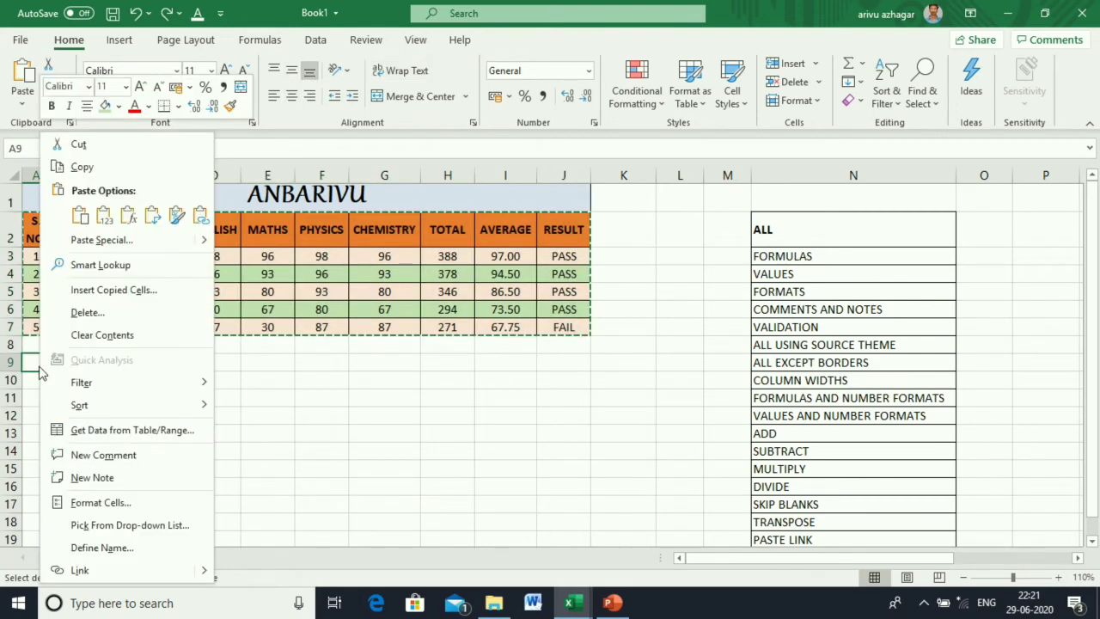
left_click(101, 241)
left_click(60, 169)
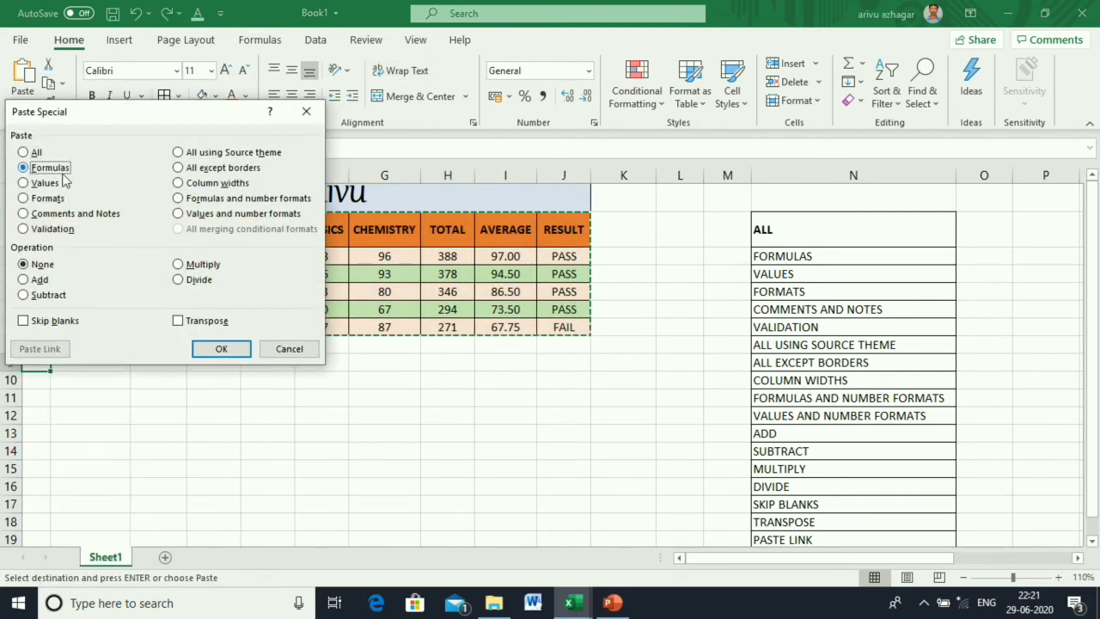
left_click(218, 347)
left_click(422, 484)
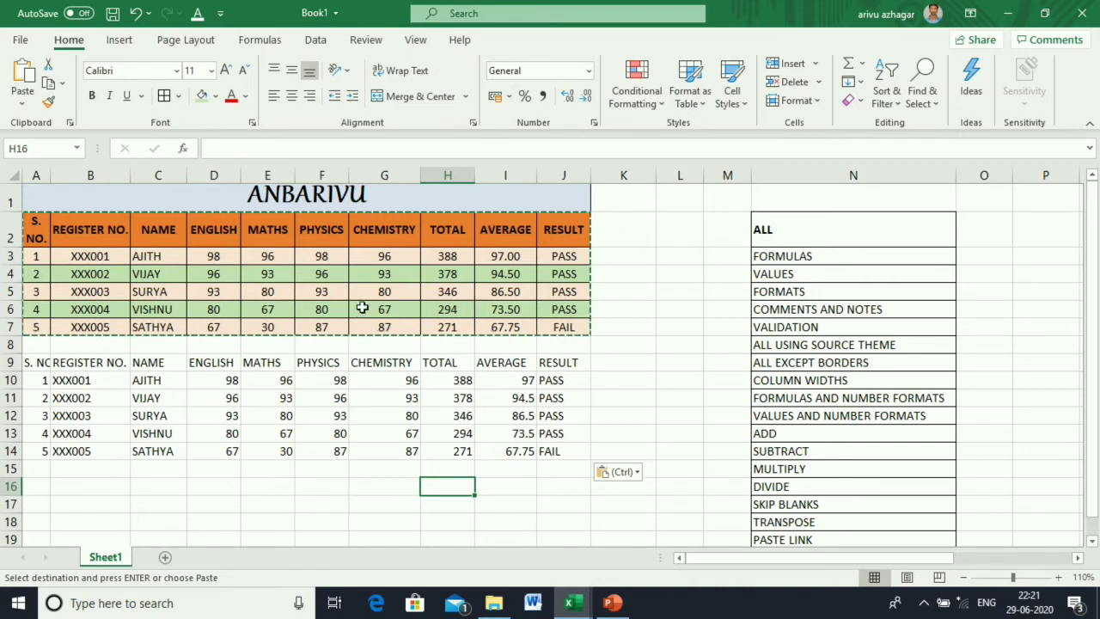
left_click(437, 378)
left_click(431, 255)
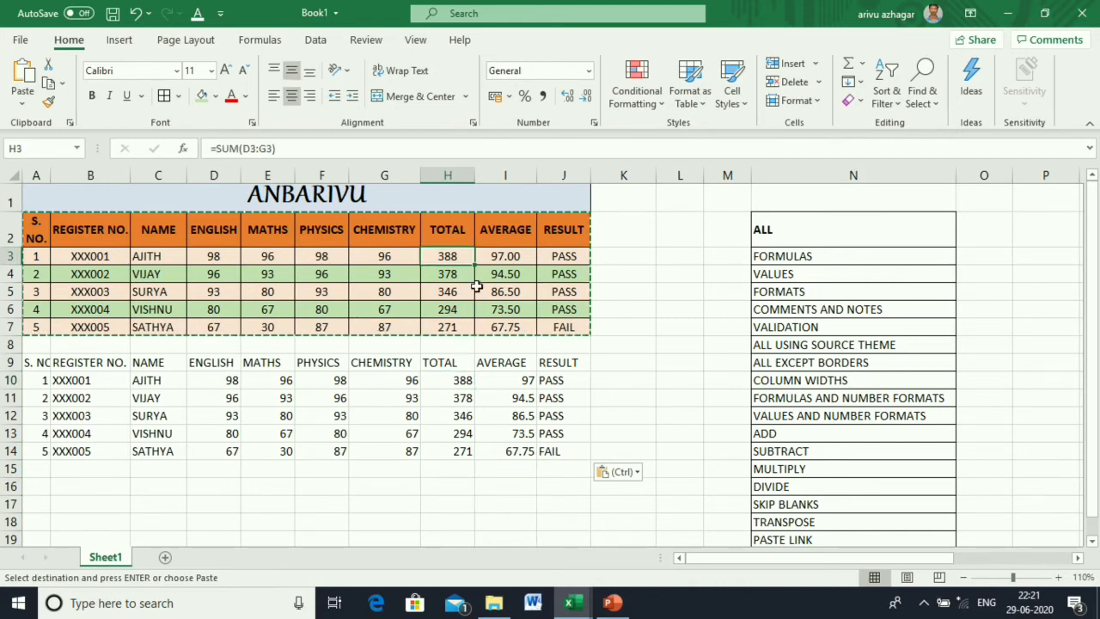
left_click(516, 368)
left_click(505, 258)
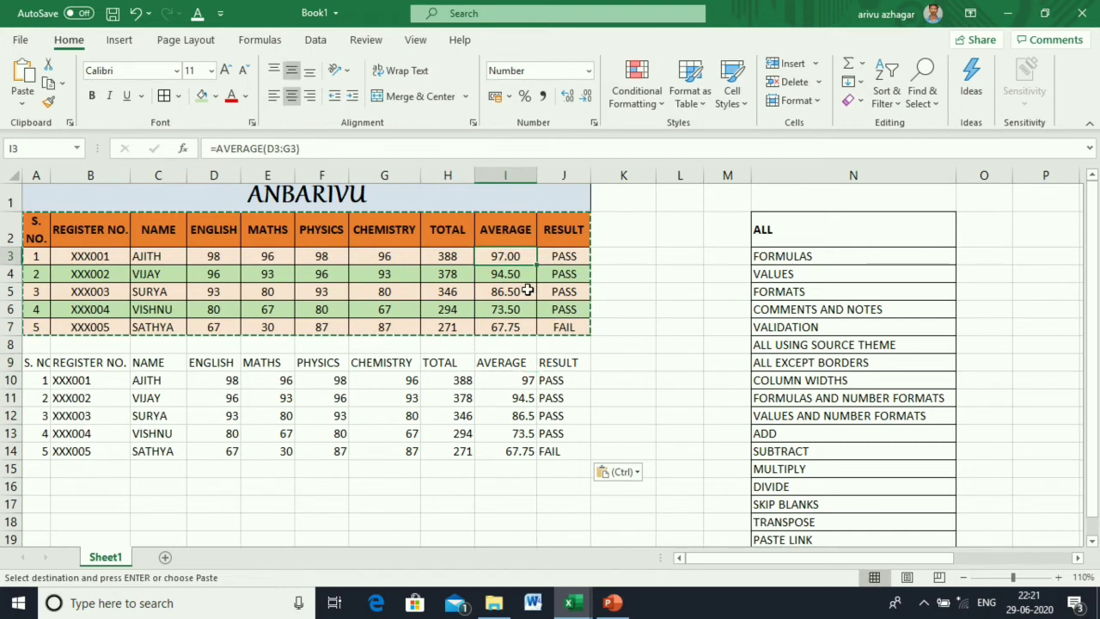
left_click(634, 379)
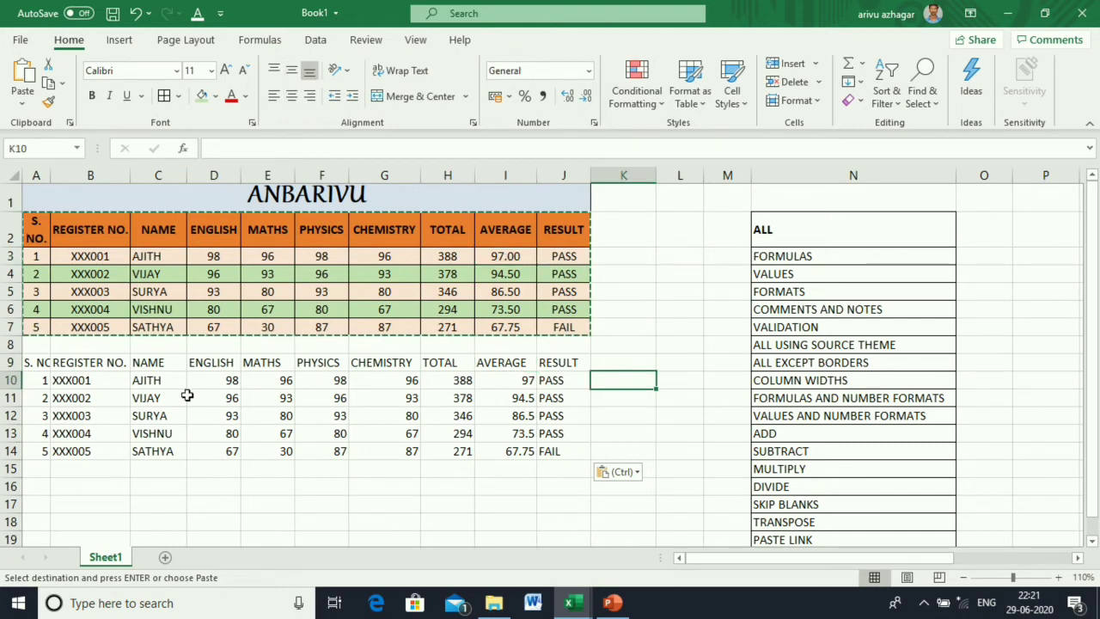
left_click(136, 14)
left_click(319, 504)
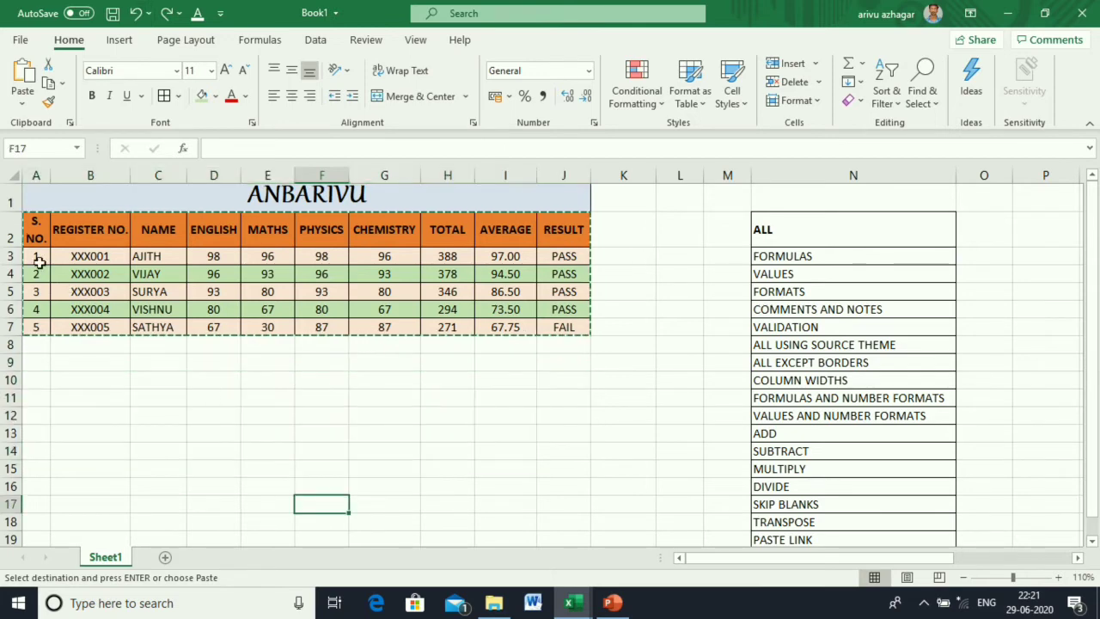
left_click_drag(34, 226, 556, 326)
key("ctrl+v")
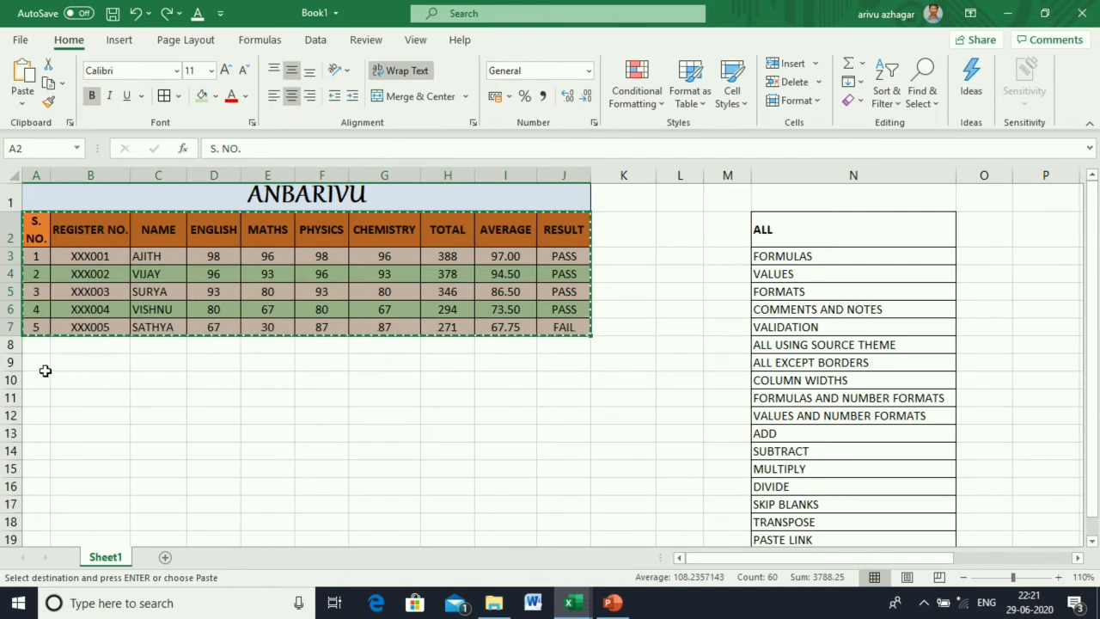
right_click(41, 367)
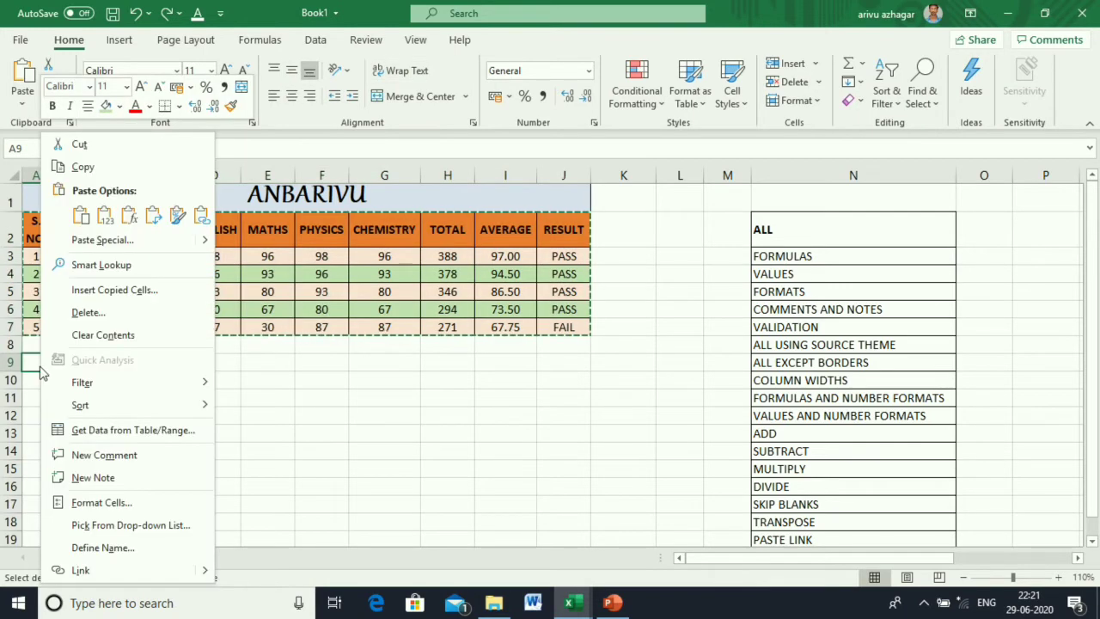
left_click(110, 240)
left_click(39, 170)
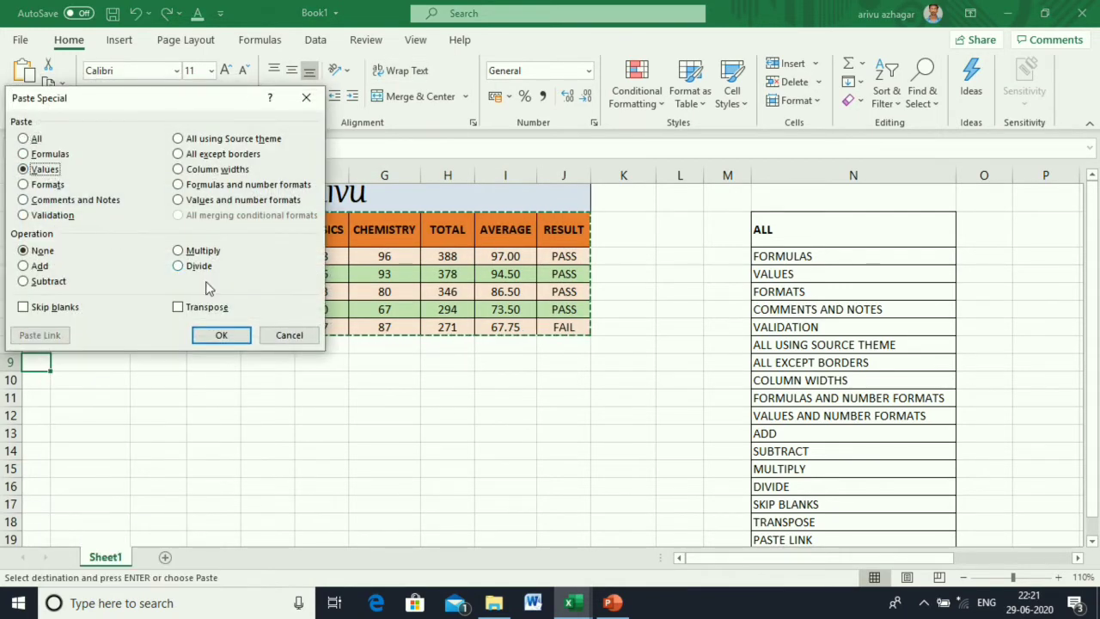
left_click(222, 335)
left_click(498, 503)
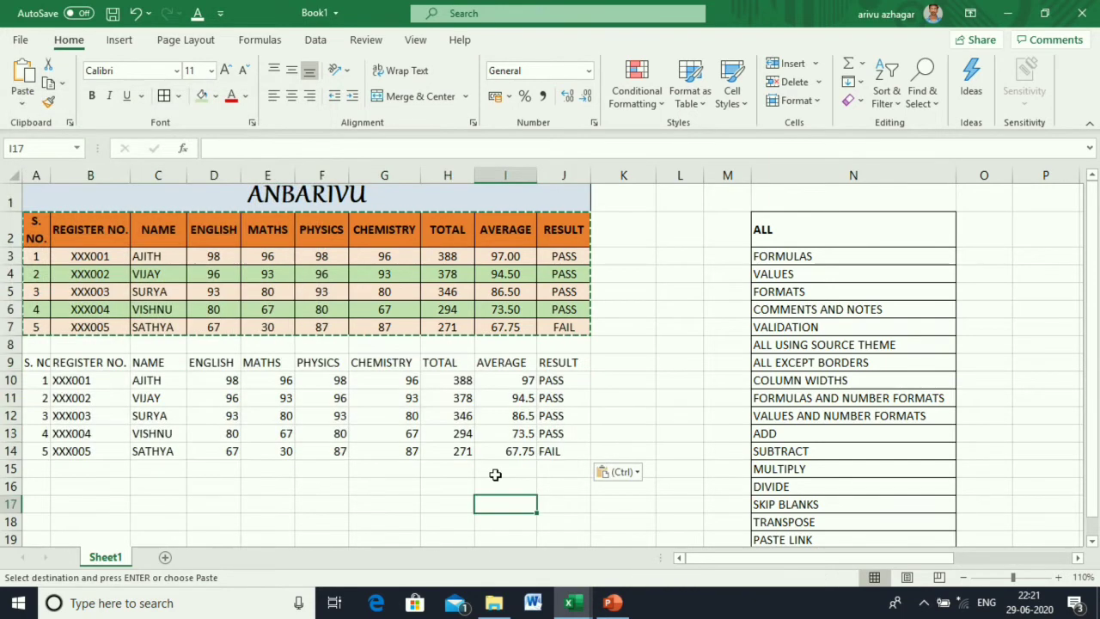
left_click(443, 254)
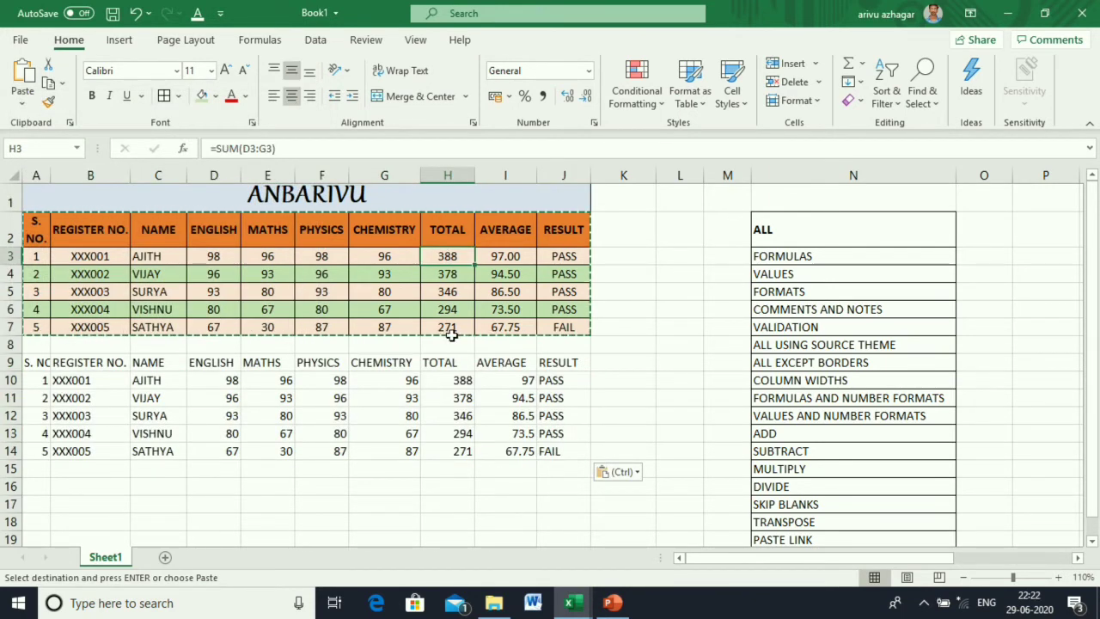
left_click(462, 380)
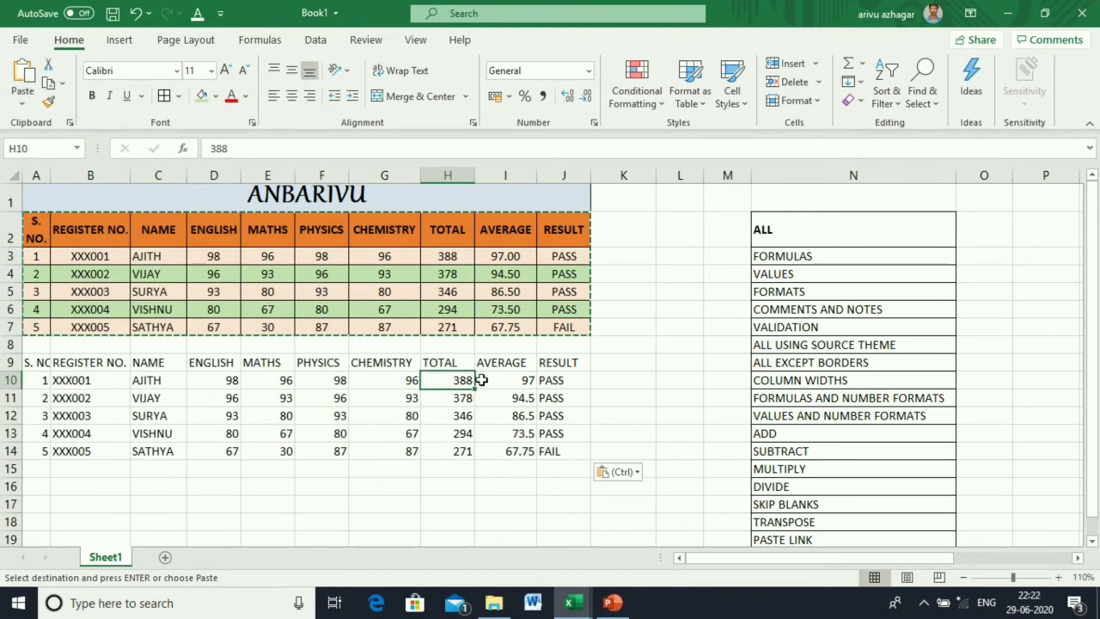
left_click(499, 384)
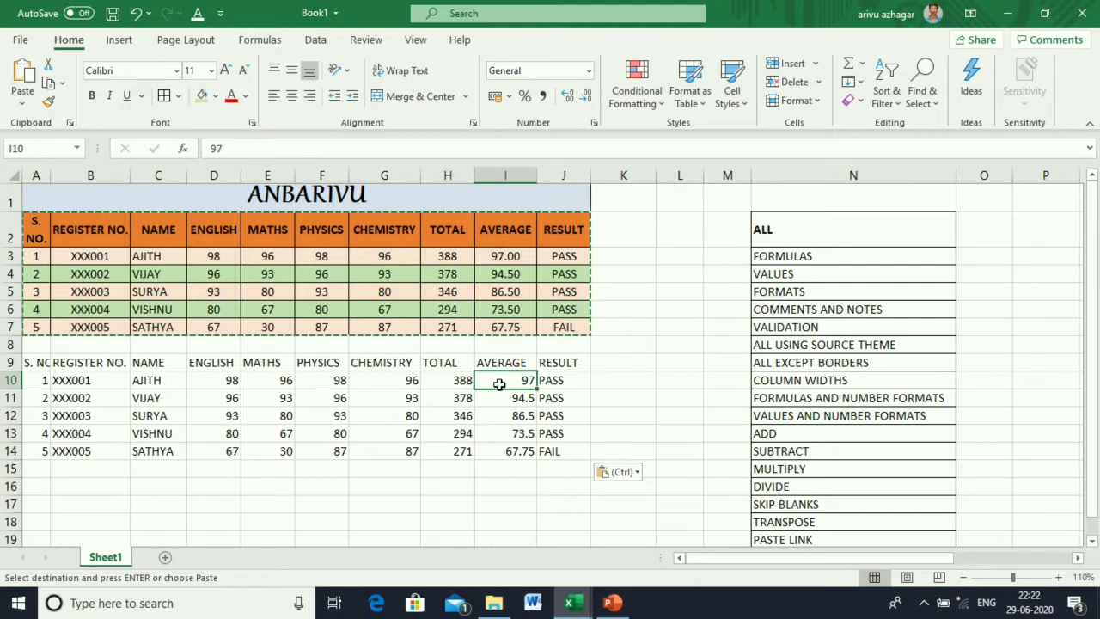
left_click(610, 415)
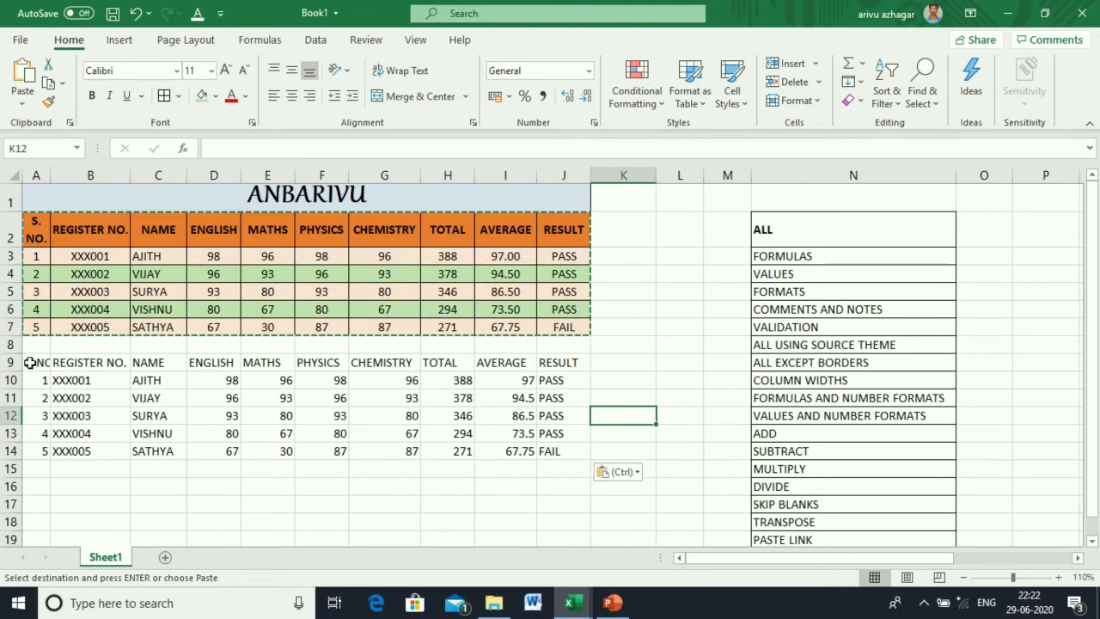
left_click(135, 13)
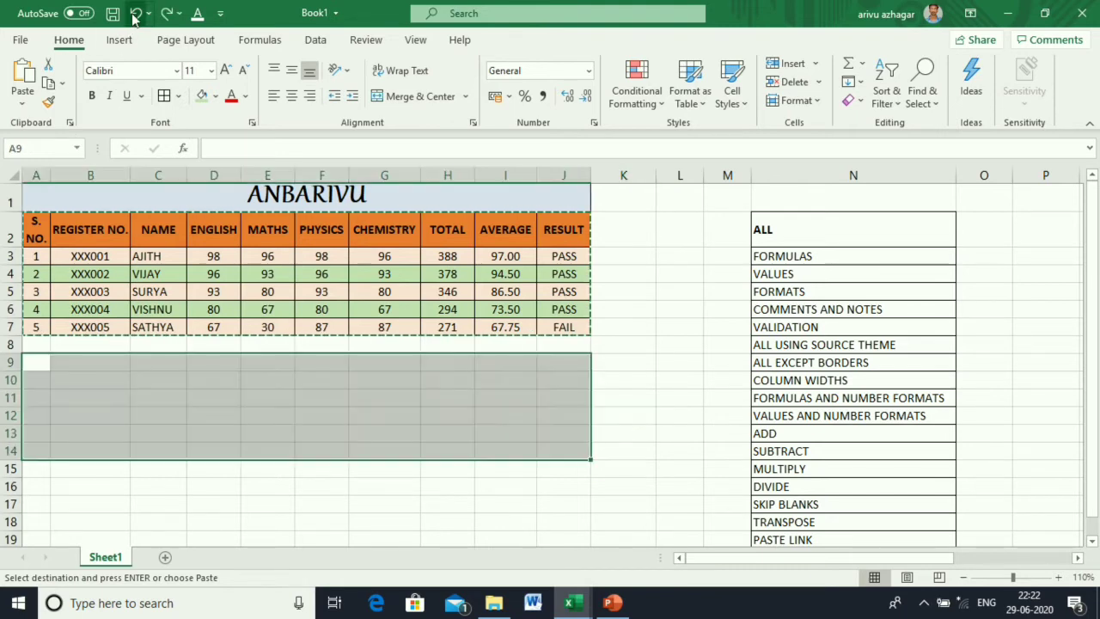
left_click_drag(33, 226, 567, 339)
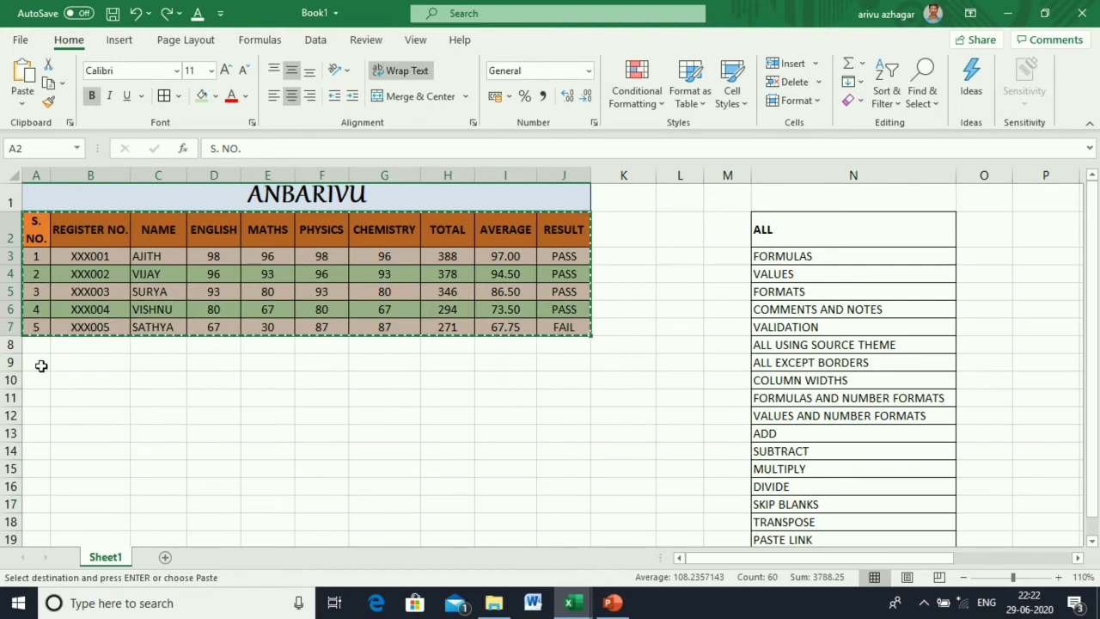
right_click(41, 366)
left_click(123, 244)
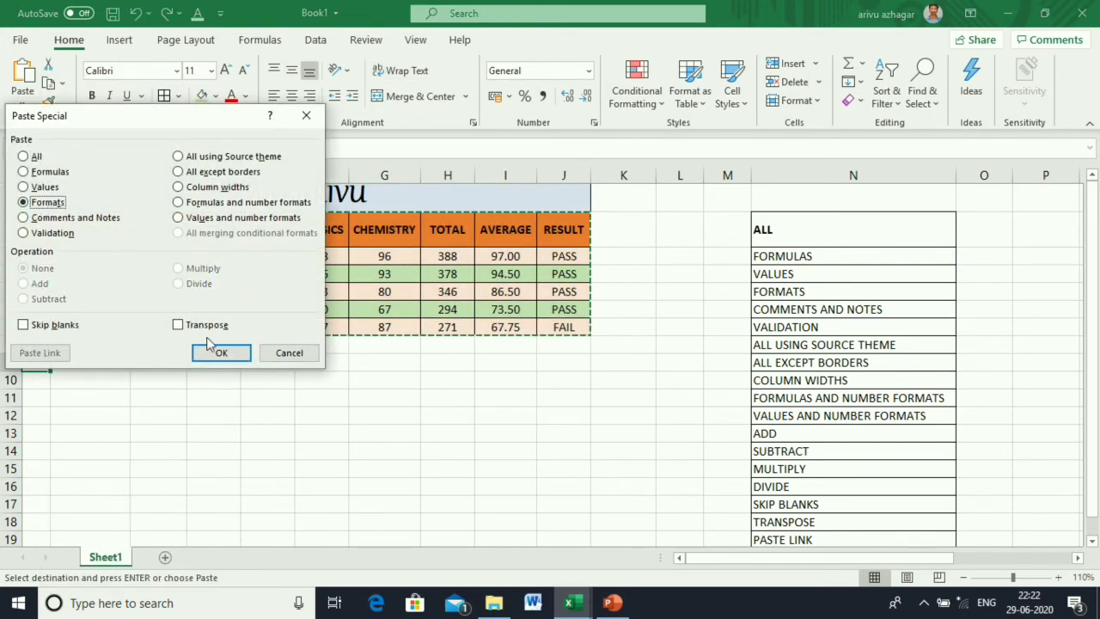
left_click(221, 354)
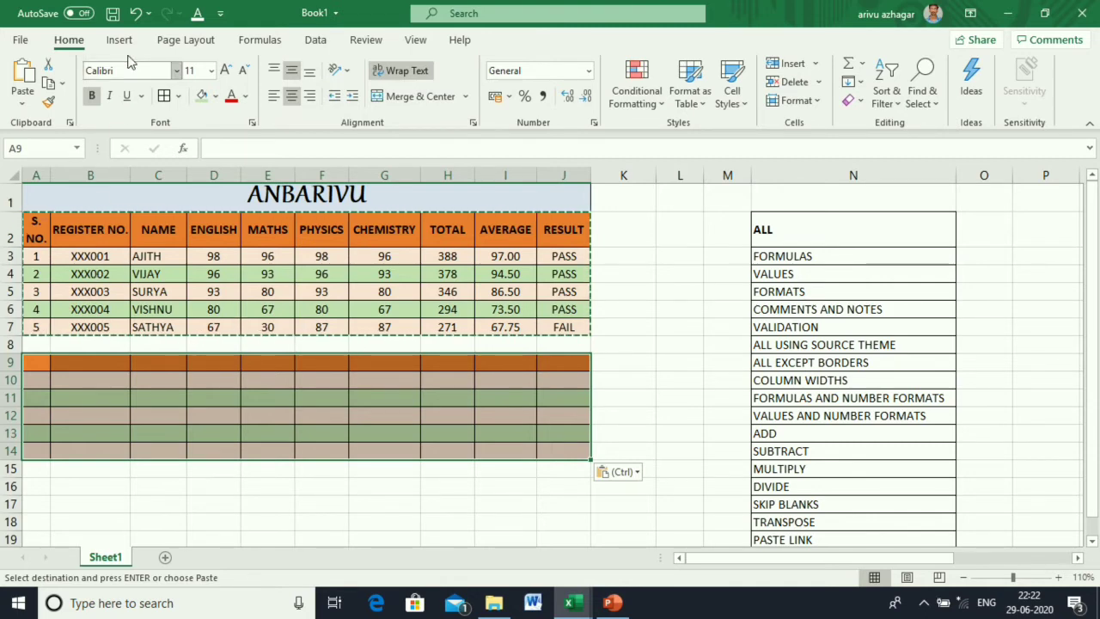
left_click(134, 14)
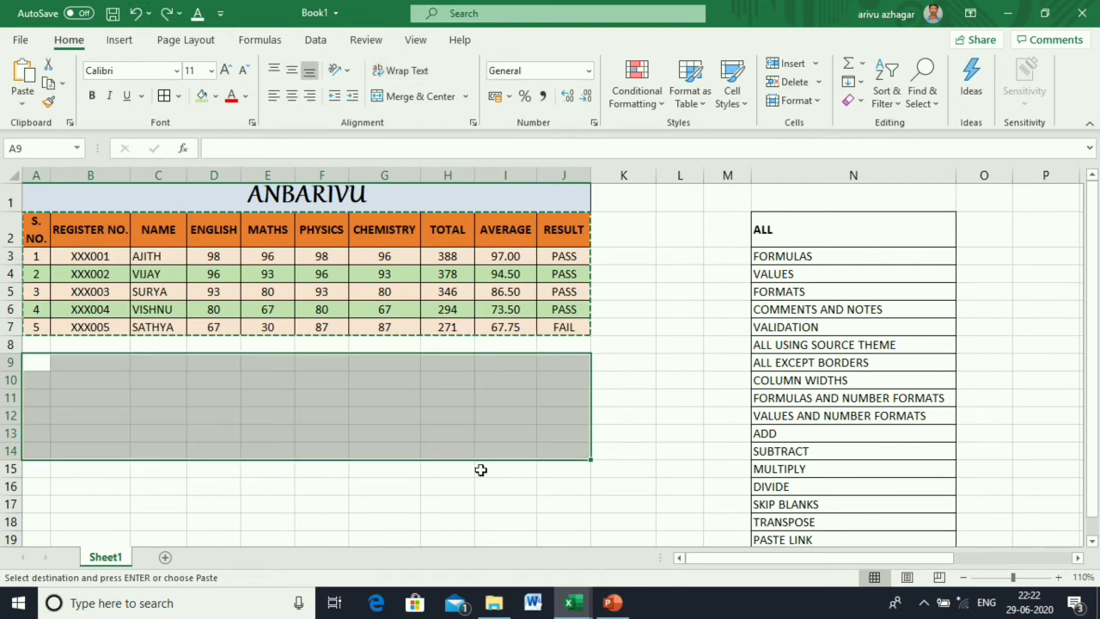
left_click(649, 452)
key("Escape")
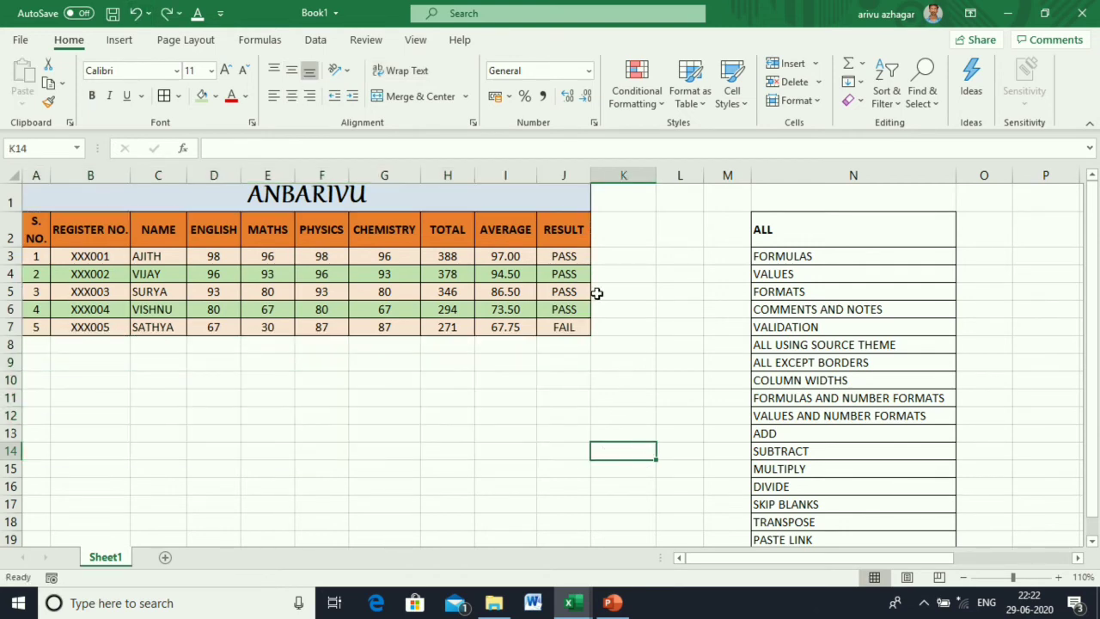
left_click(566, 257)
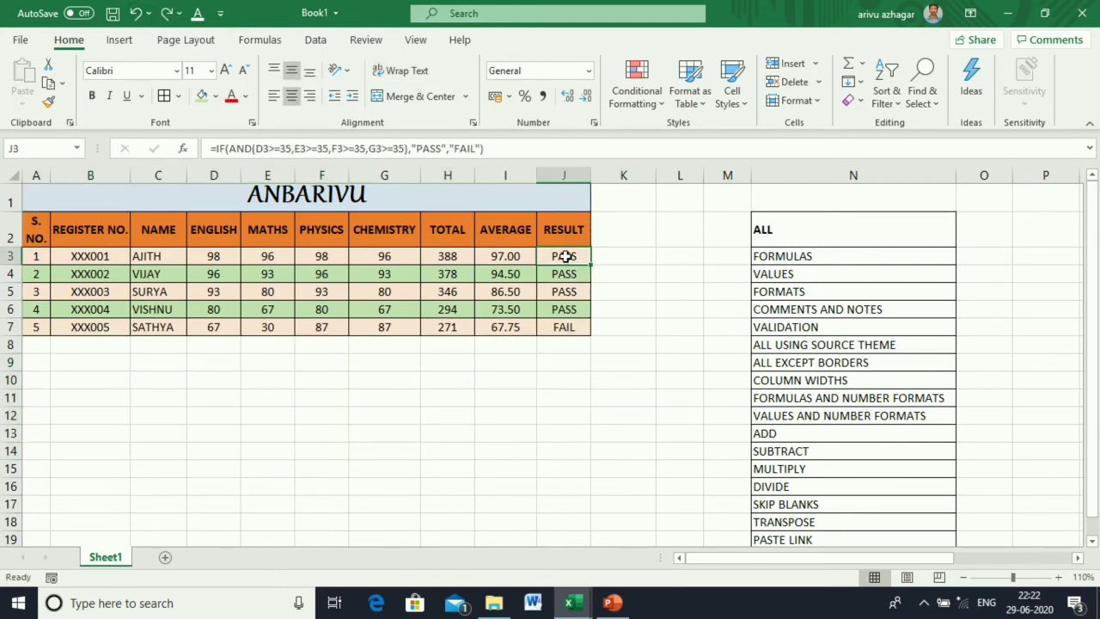
Add a threaded comment reading FIRST to J3, then select J3:J6.
right_click(566, 257)
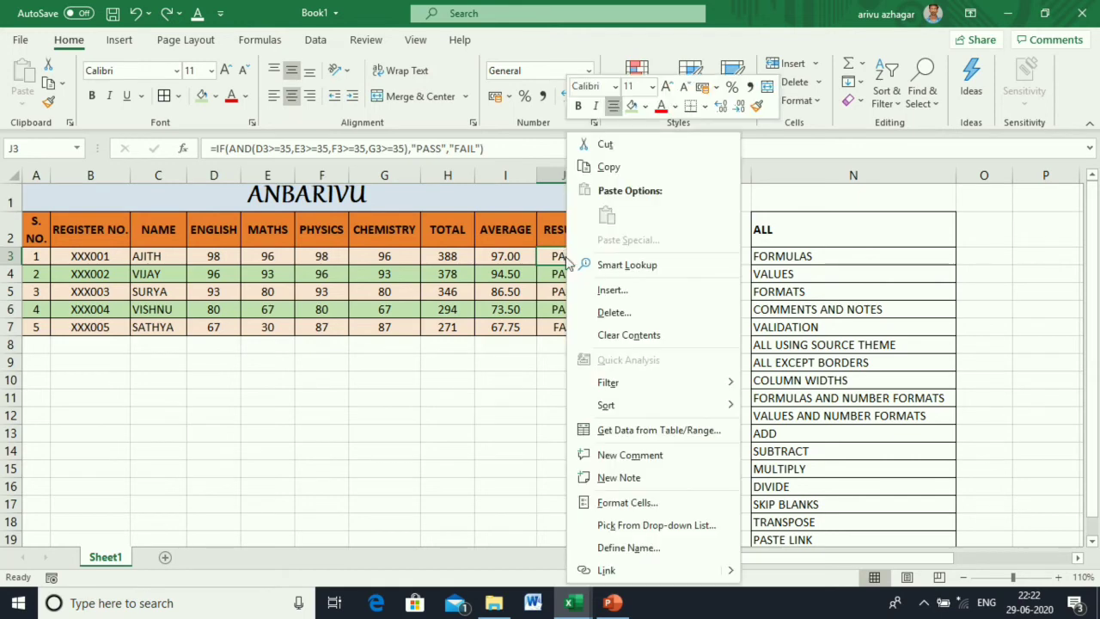
left_click(627, 455)
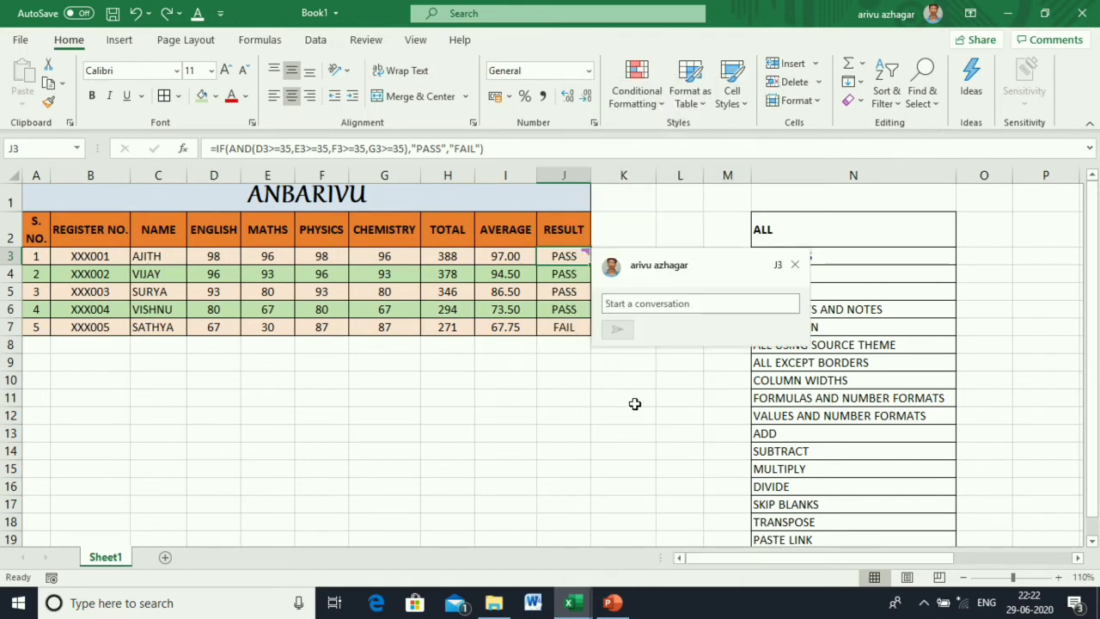
type("Fl")
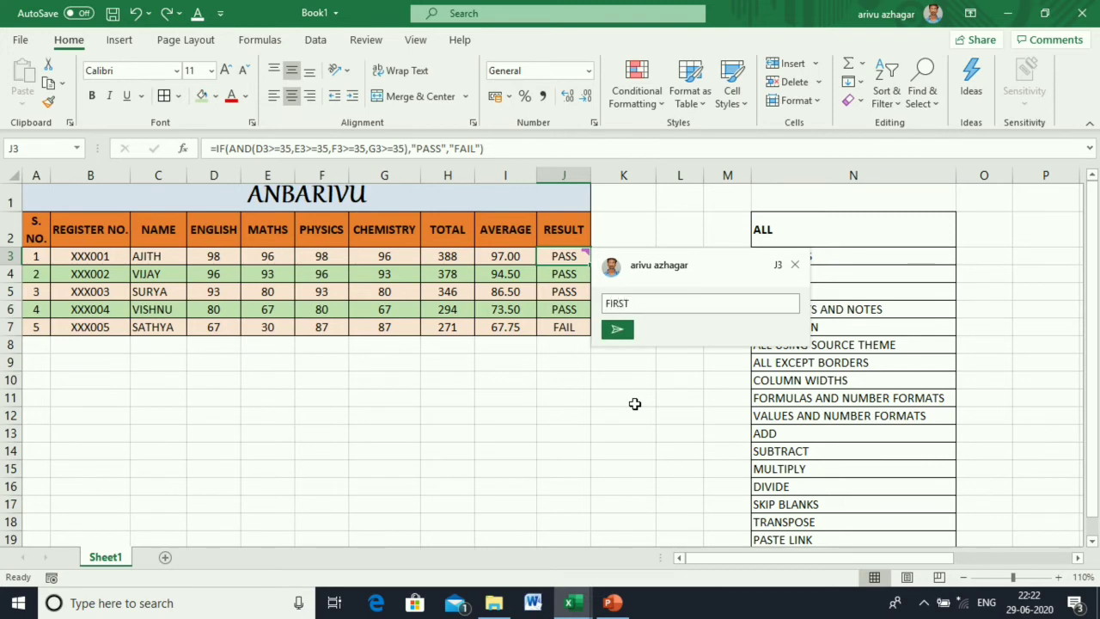
left_click(620, 335)
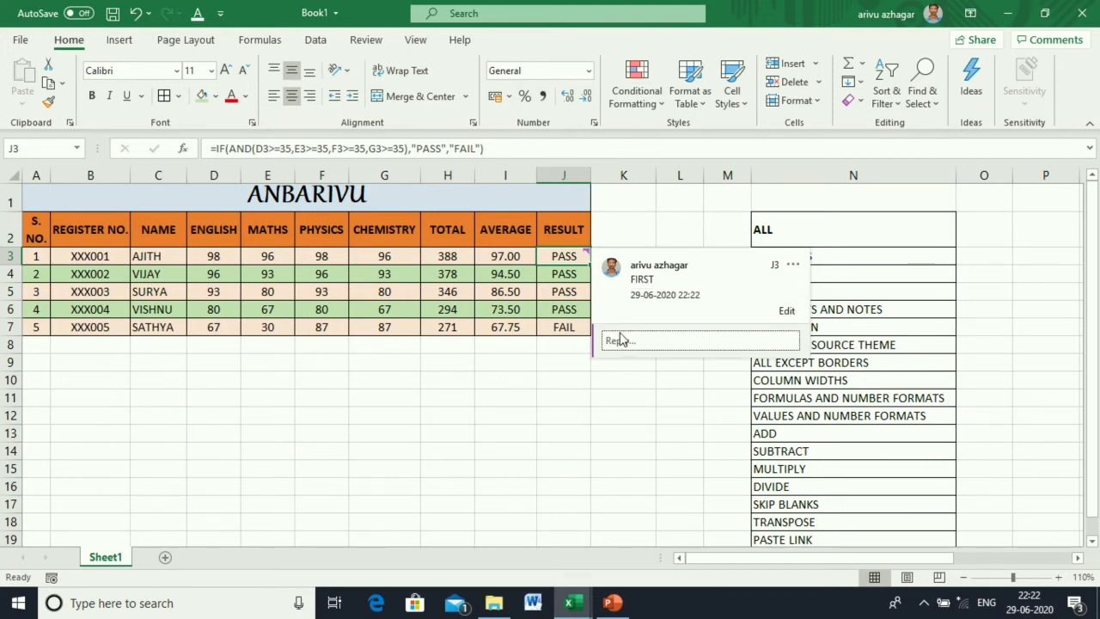
left_click(621, 398)
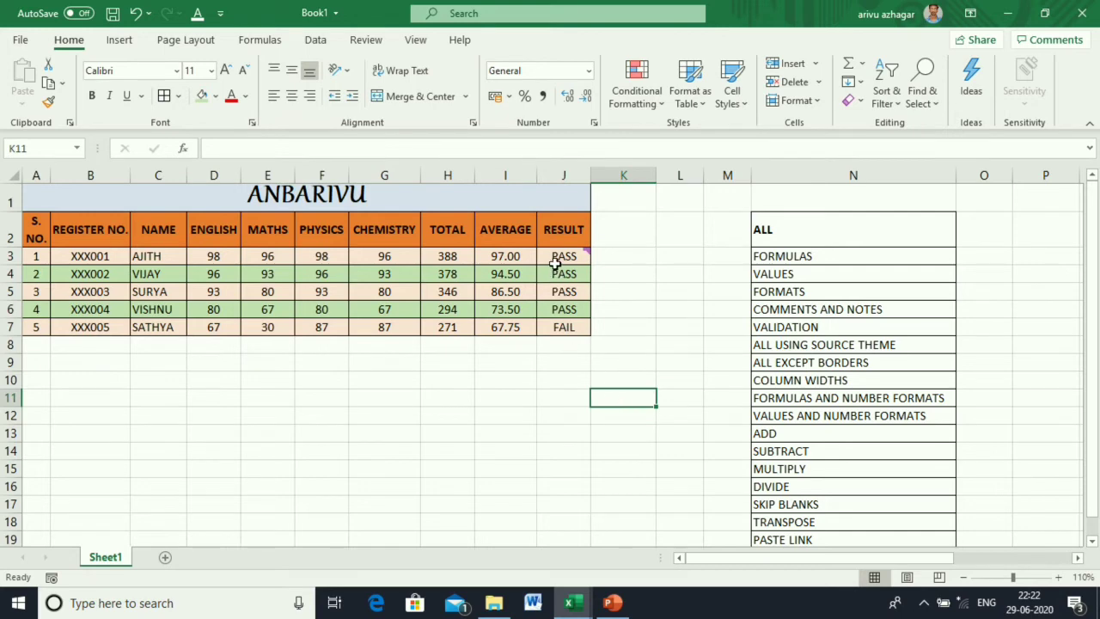
mouse_move(559, 261)
left_click_drag(560, 257, 565, 334)
key("ctrl+c")
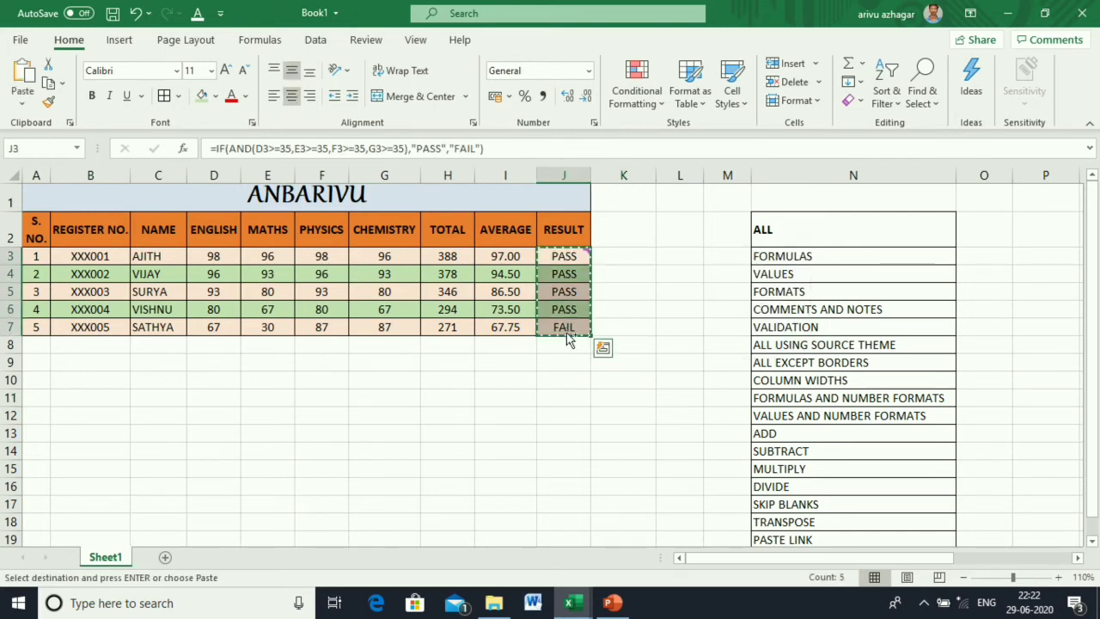
left_click(554, 360)
right_click(553, 368)
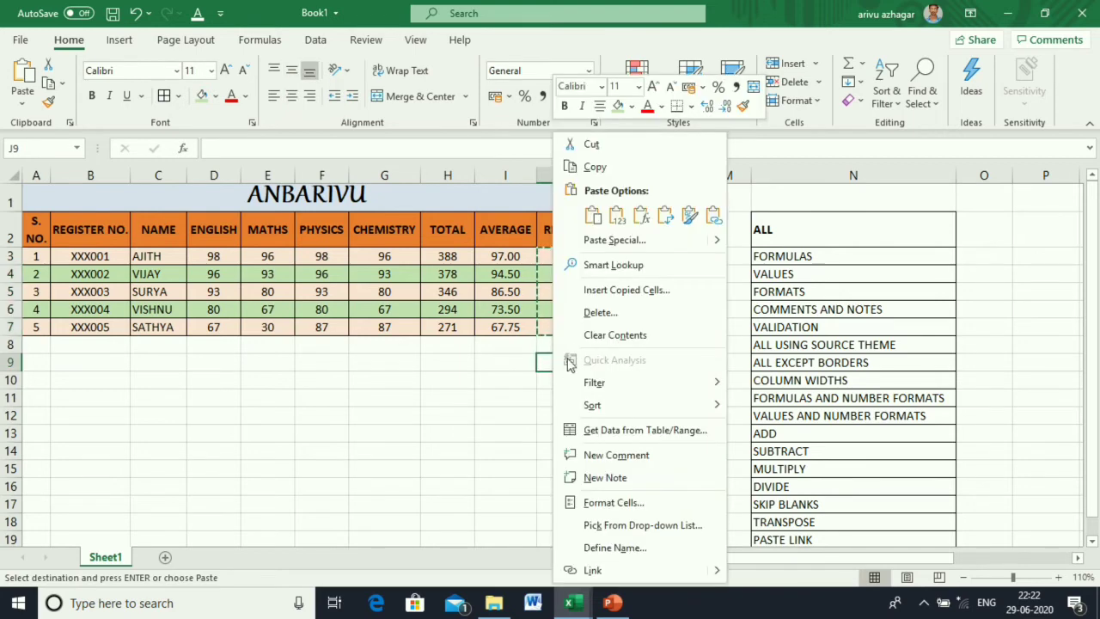
left_click(602, 240)
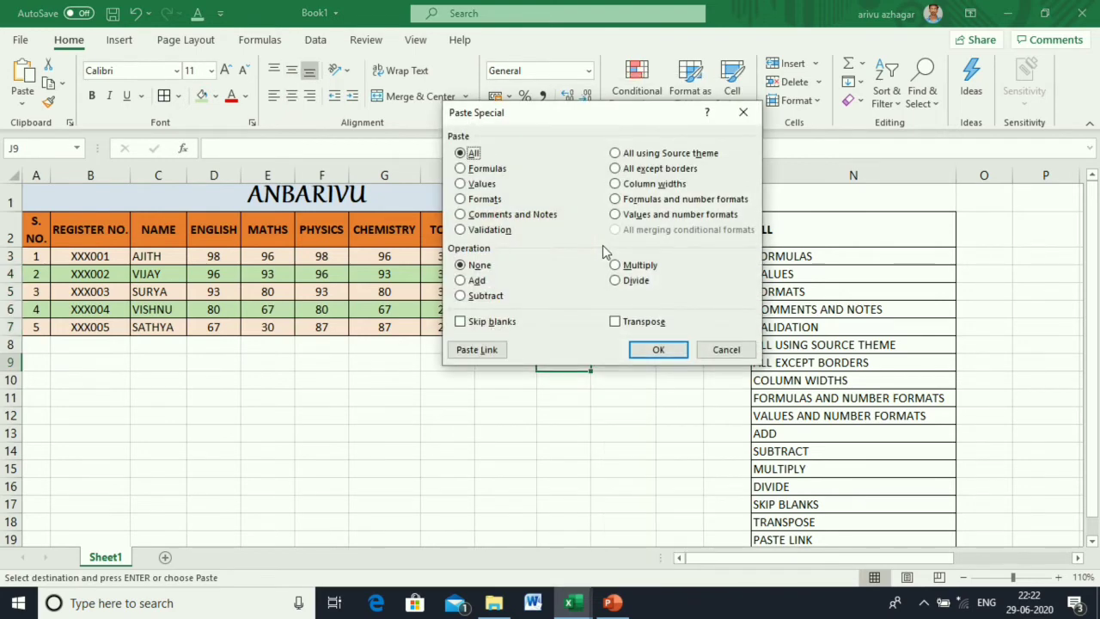
left_click(495, 215)
left_click(654, 349)
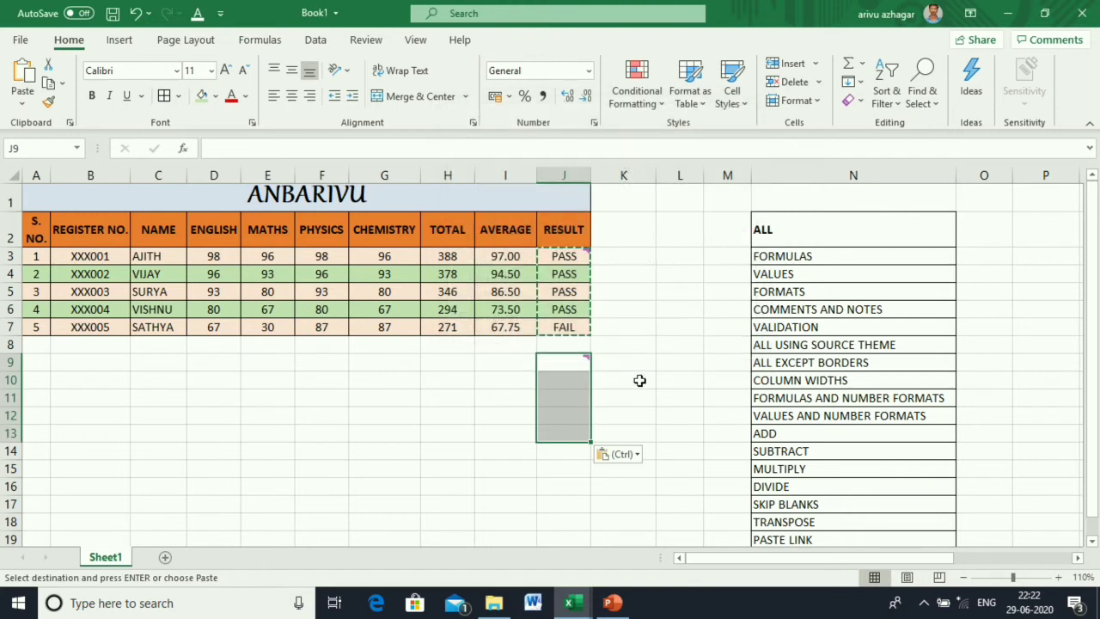
mouse_move(587, 359)
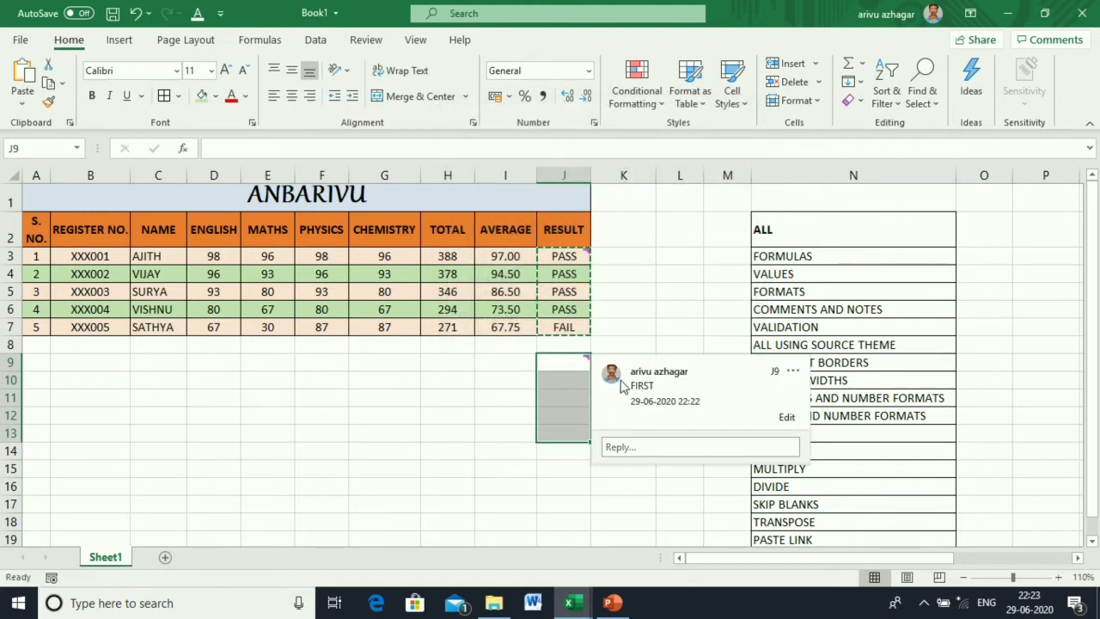
left_click(624, 348)
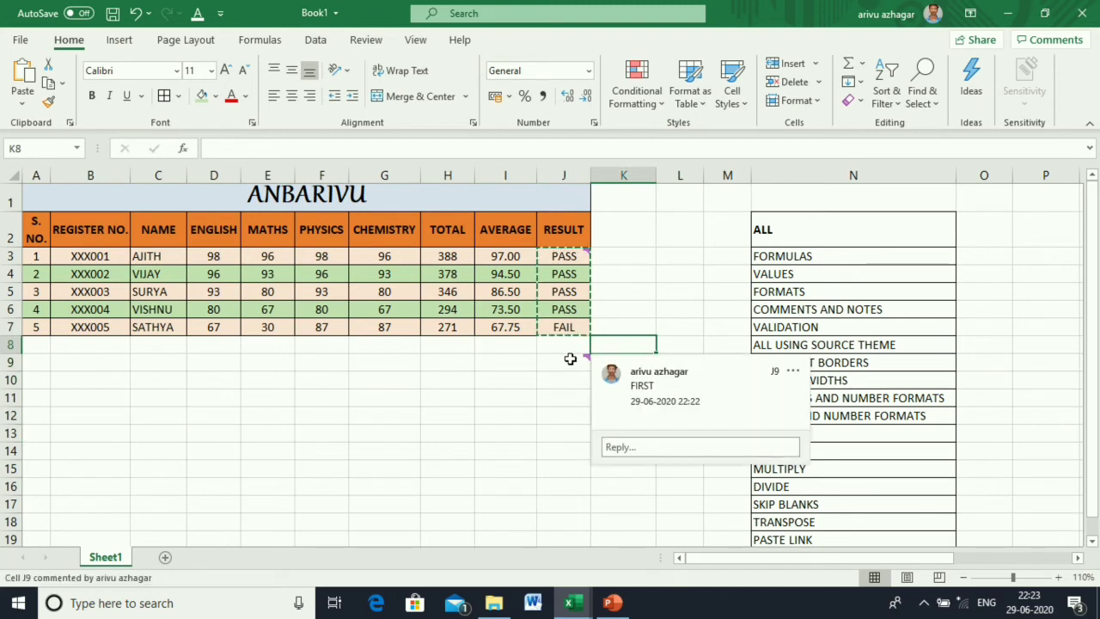
left_click(136, 15)
left_click(474, 454)
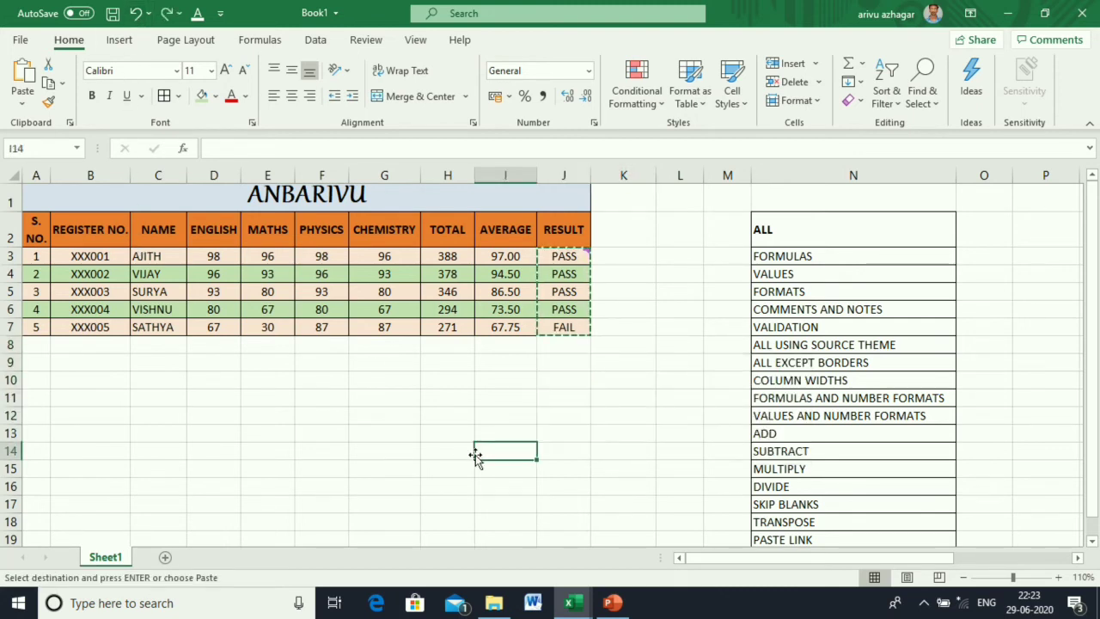
left_click(673, 414)
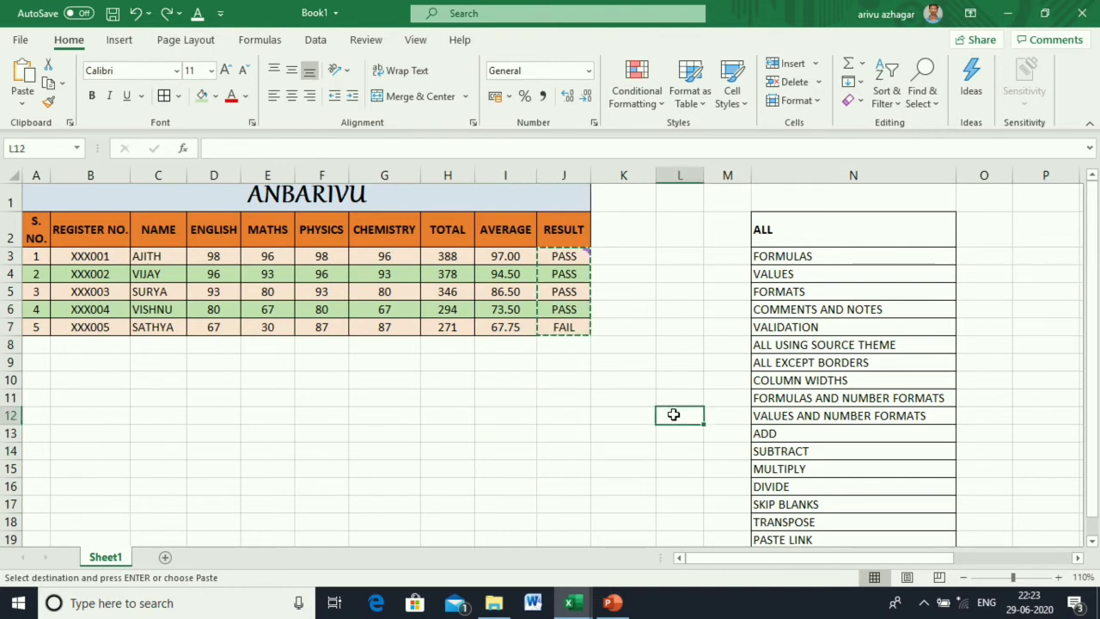
left_click(784, 328)
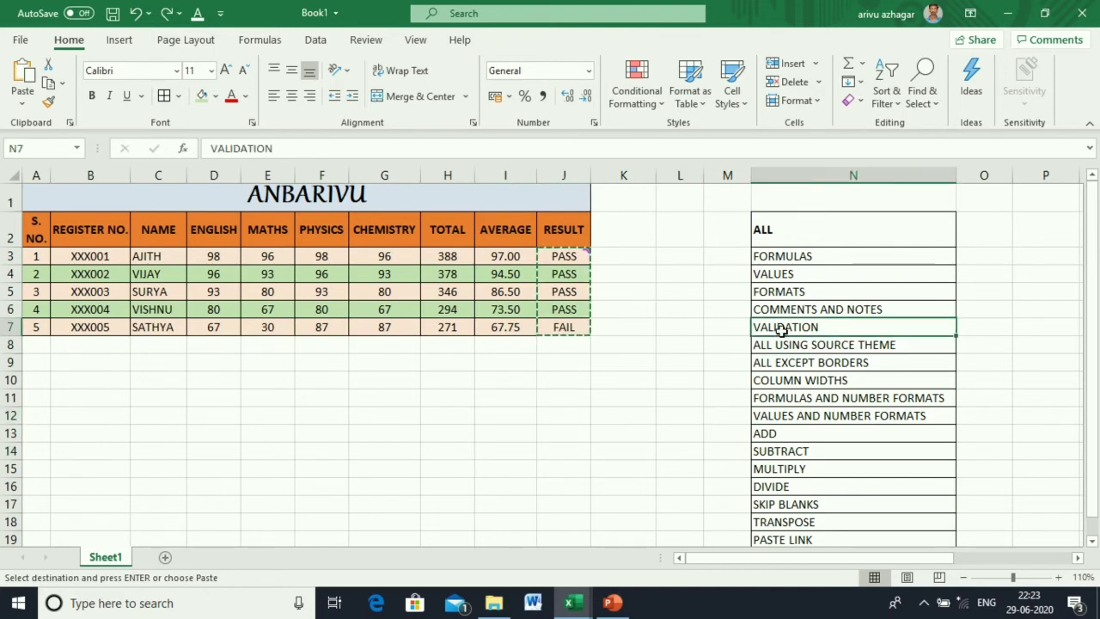
left_click(643, 394)
Add data validation to D3:G7 allowing only whole numbers less than or equal to 100.
left_click_drag(221, 253, 410, 327)
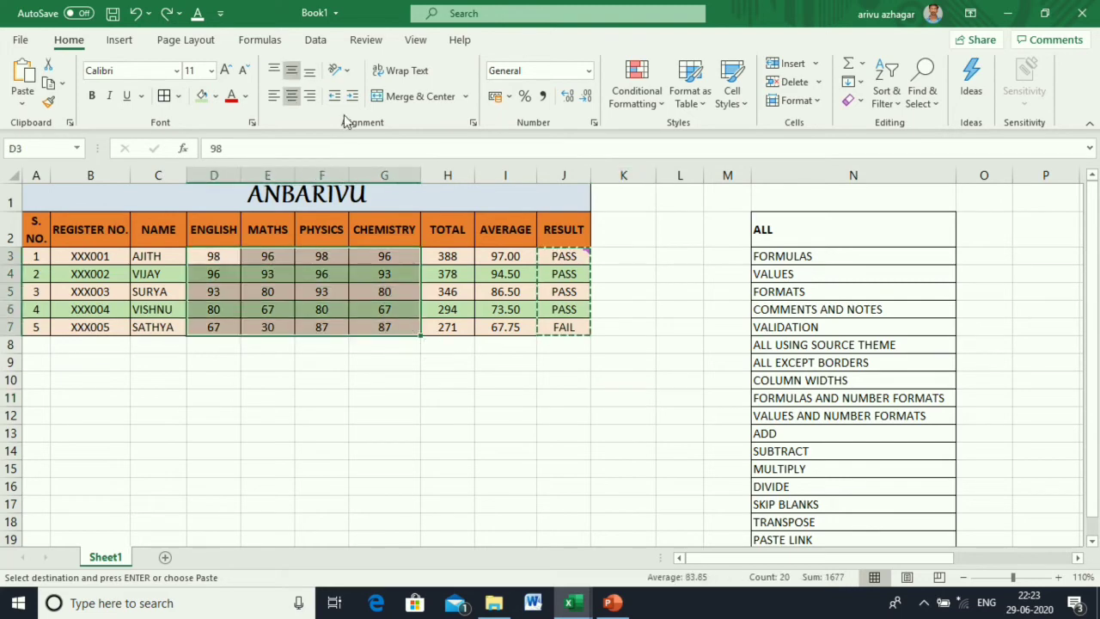
left_click(319, 44)
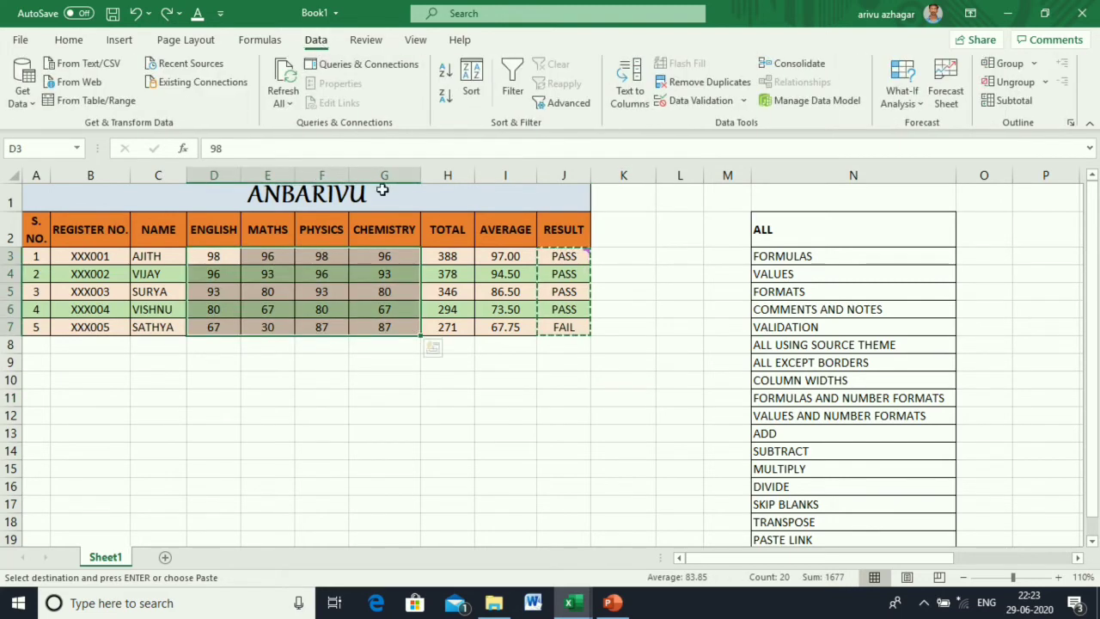
left_click(700, 100)
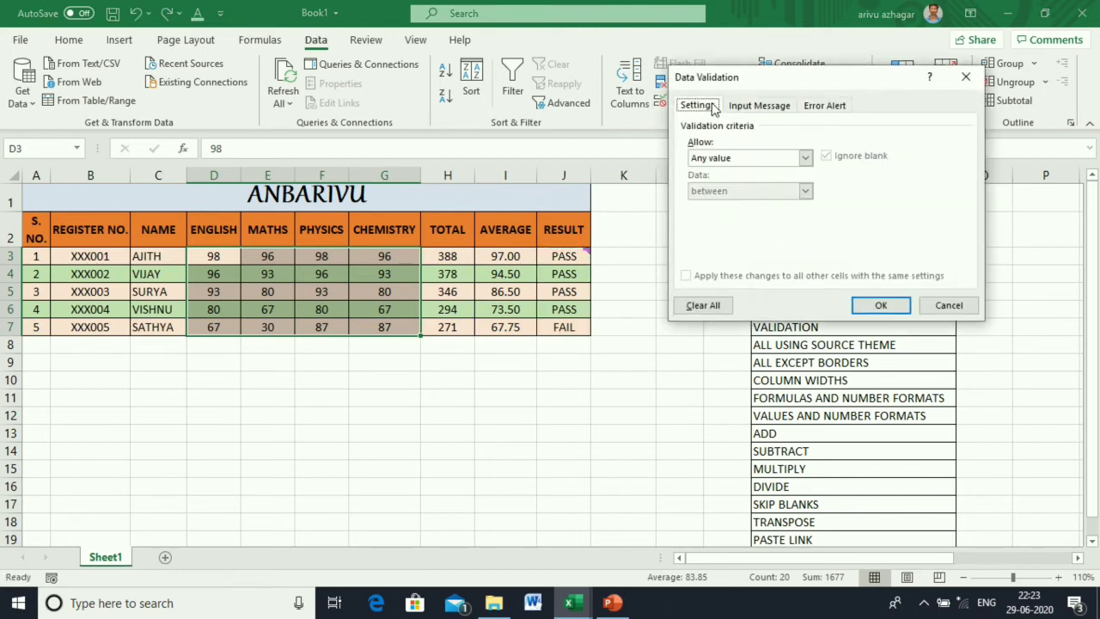
left_click(805, 157)
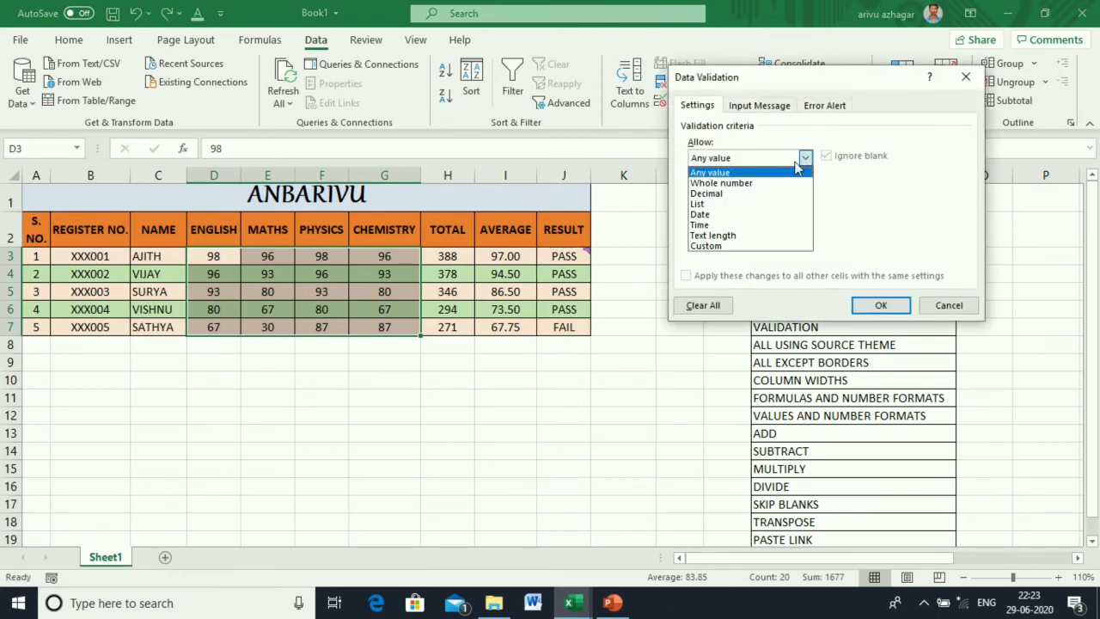
left_click(747, 184)
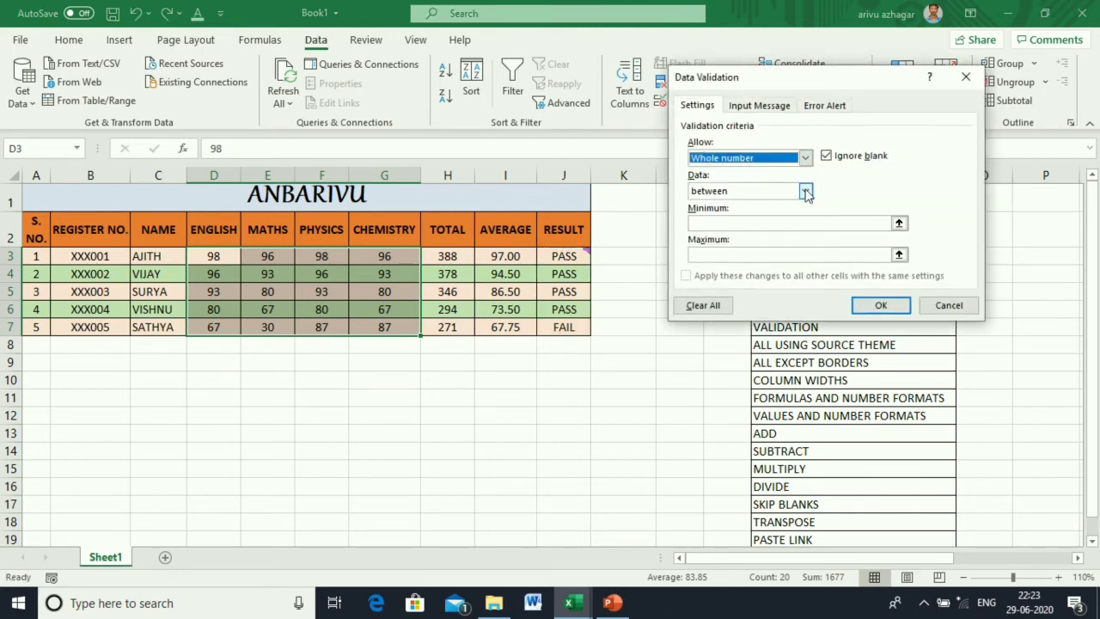
left_click(806, 191)
left_click(745, 280)
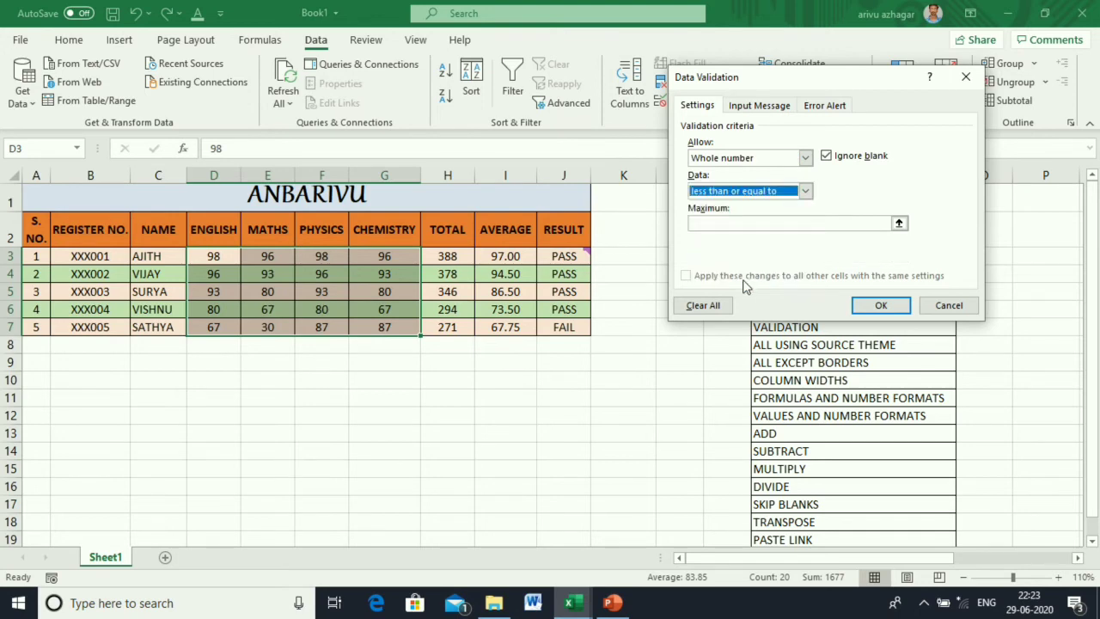
left_click(722, 223)
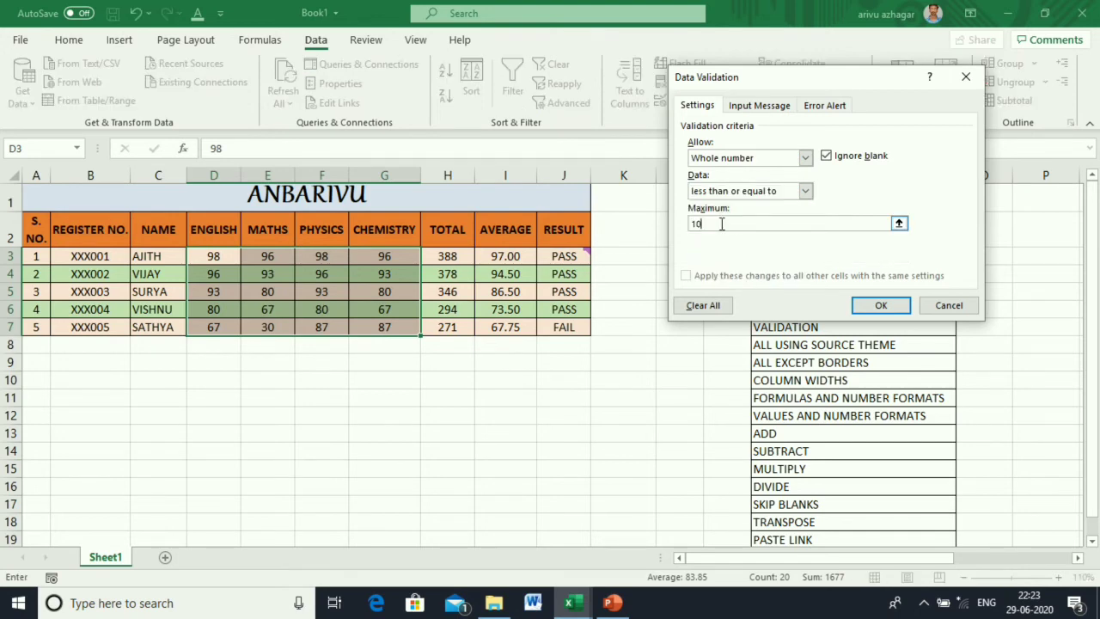
left_click(878, 305)
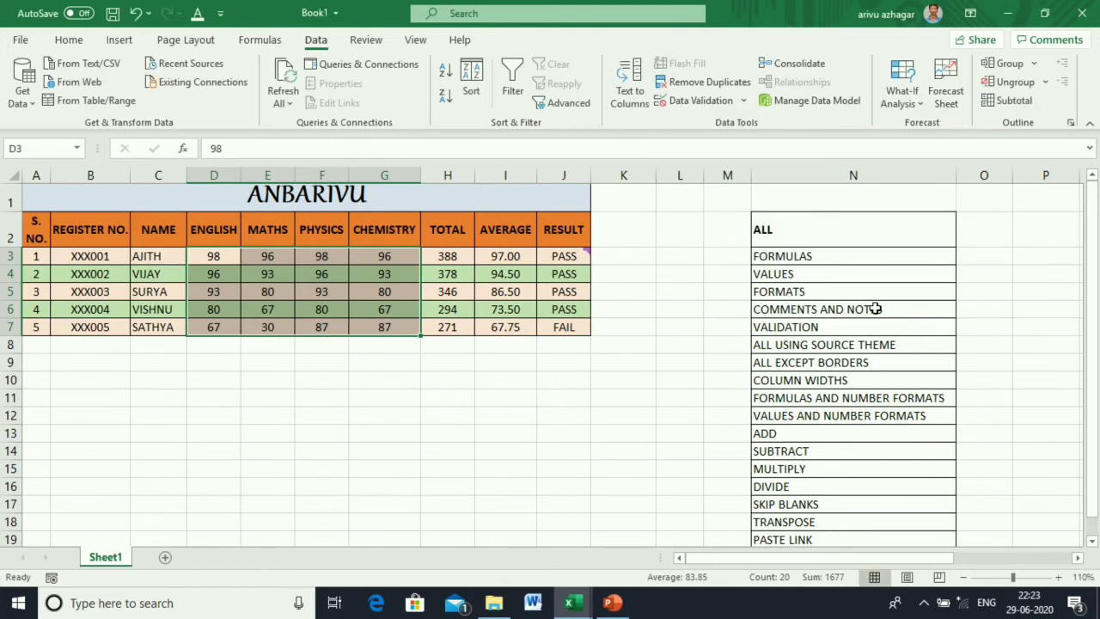
left_click(547, 433)
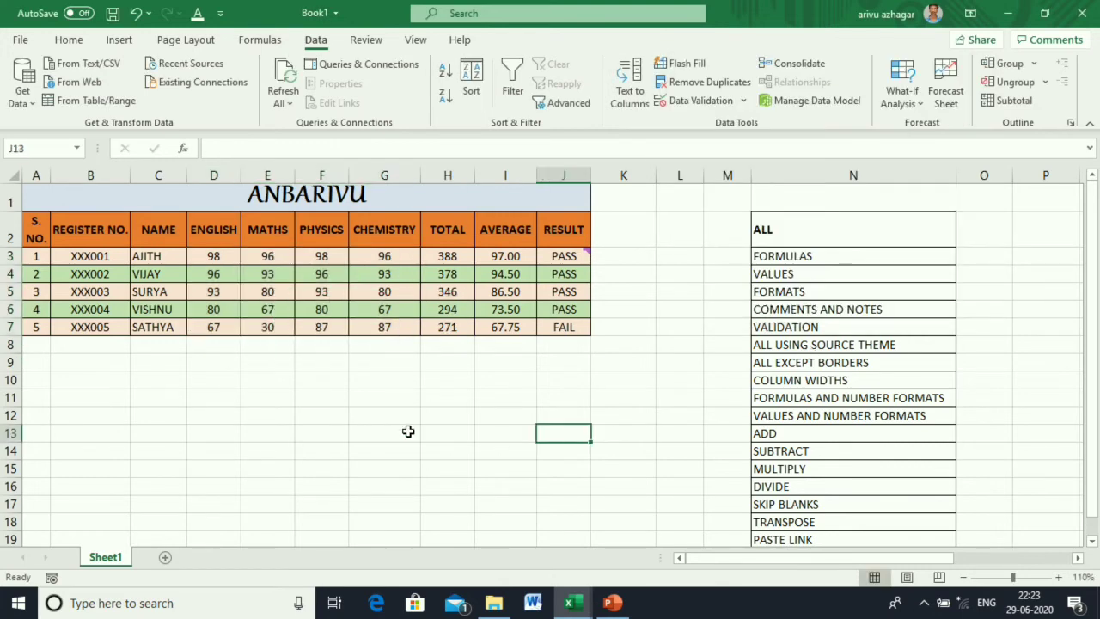
Test E7: 100 is accepted then undone, 101 is rejected, leaving 30.
left_click(262, 330)
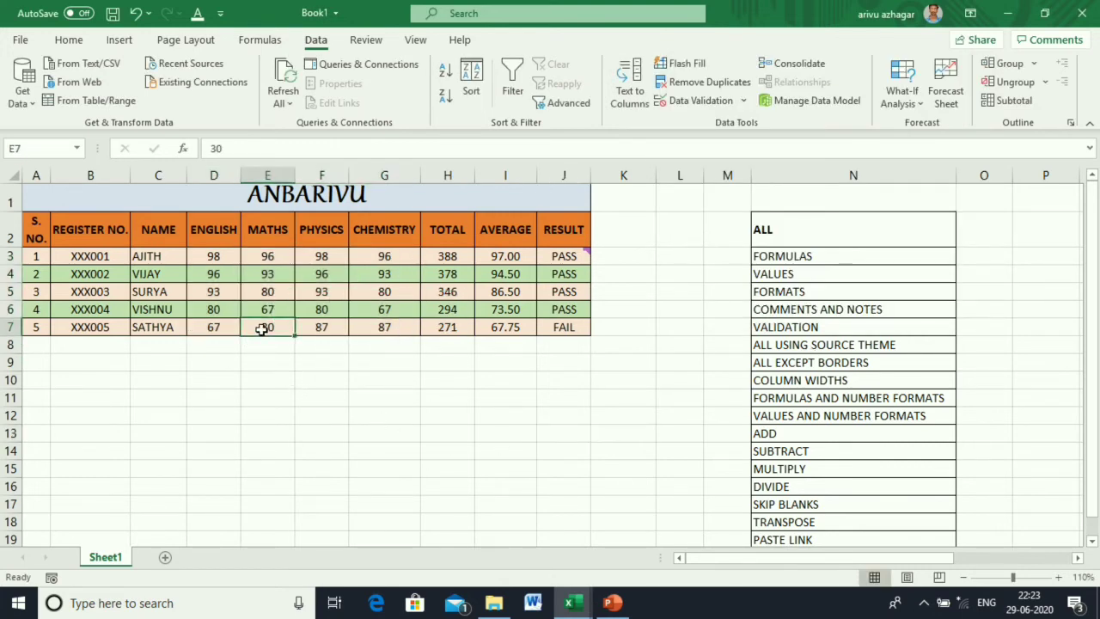
type("100")
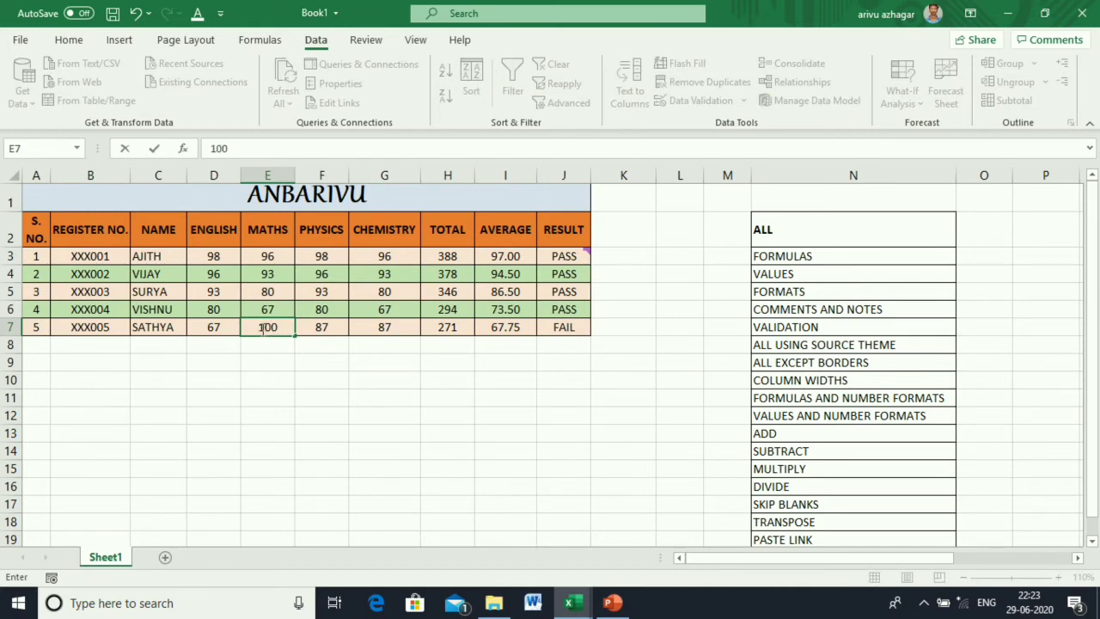
key("Return")
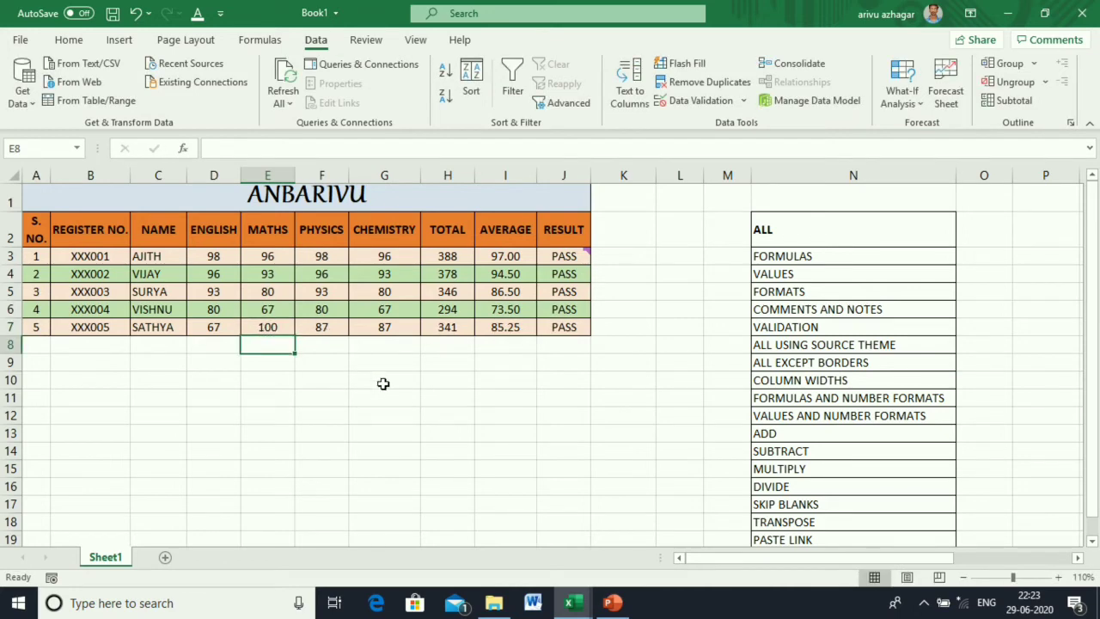
left_click(276, 323)
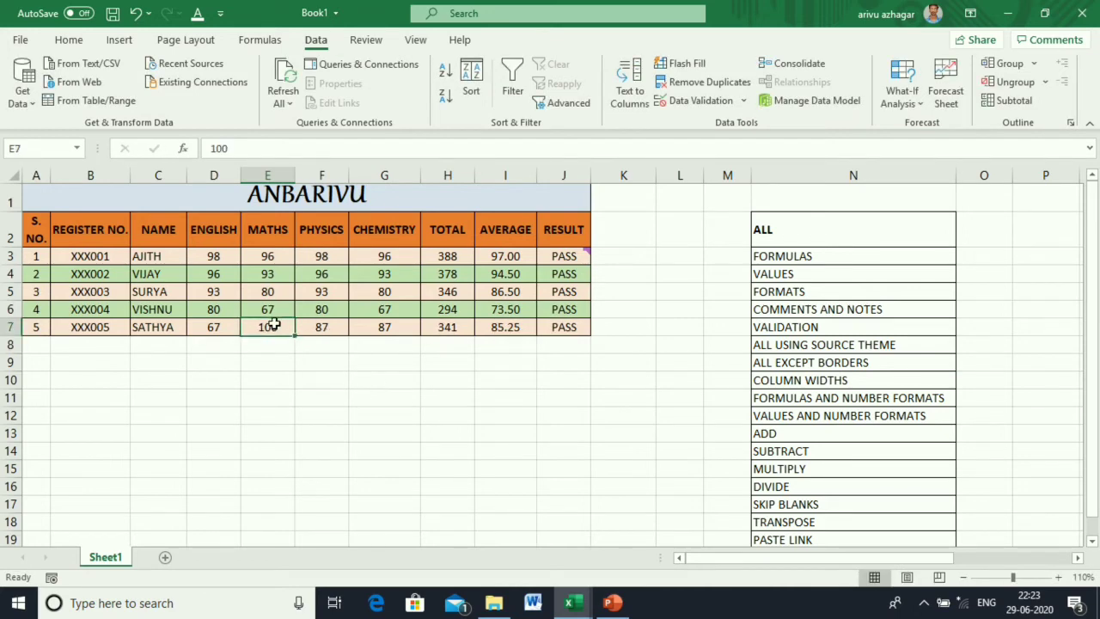
key("ctrl+z")
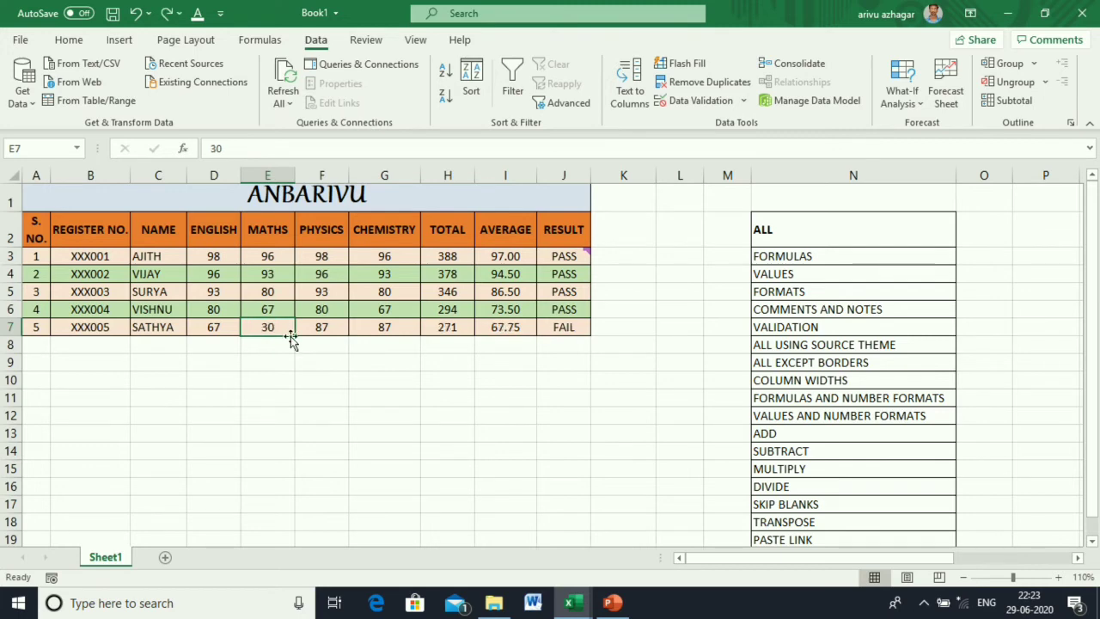
type("1")
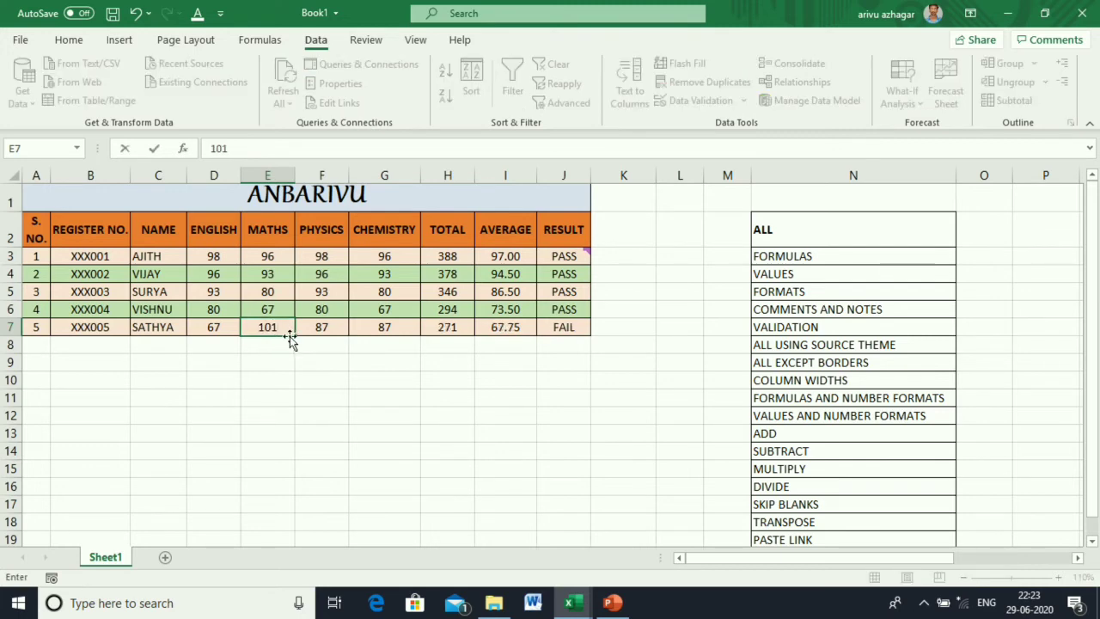
type("01")
key("Return")
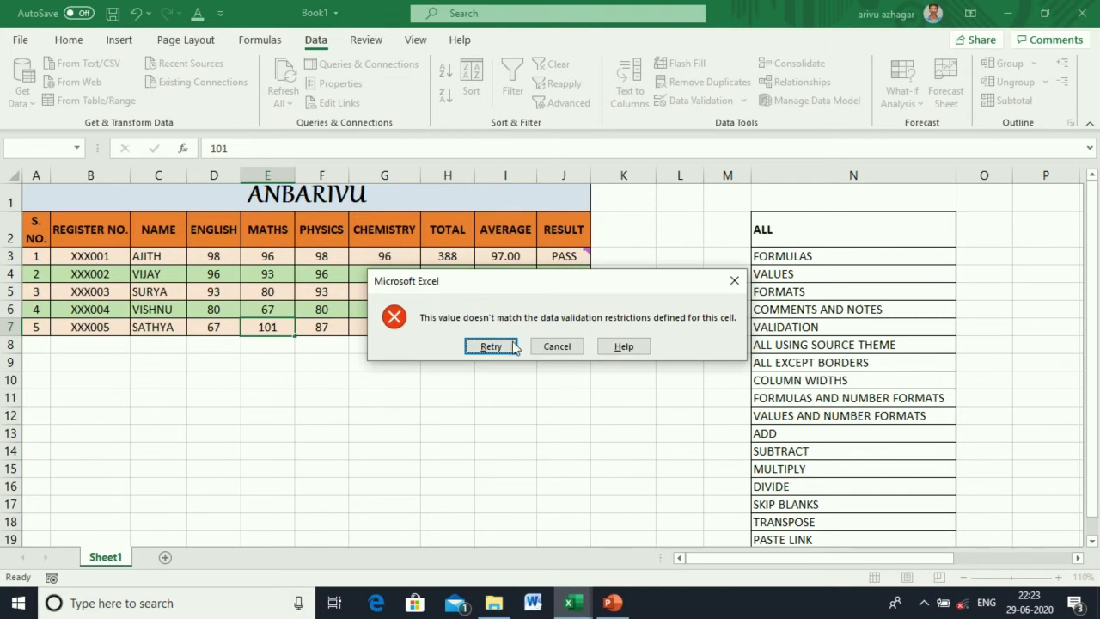
left_click(557, 347)
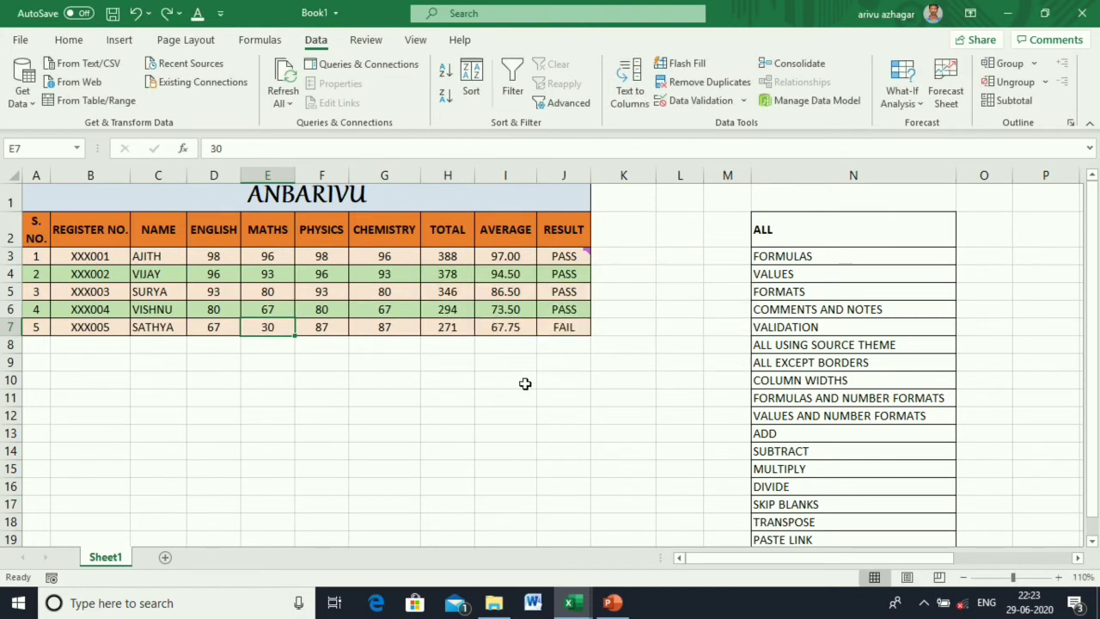
Copy D3:G7 and Paste Special only its Validation rules into D9.
left_click_drag(208, 251, 378, 322)
key("ctrl+c")
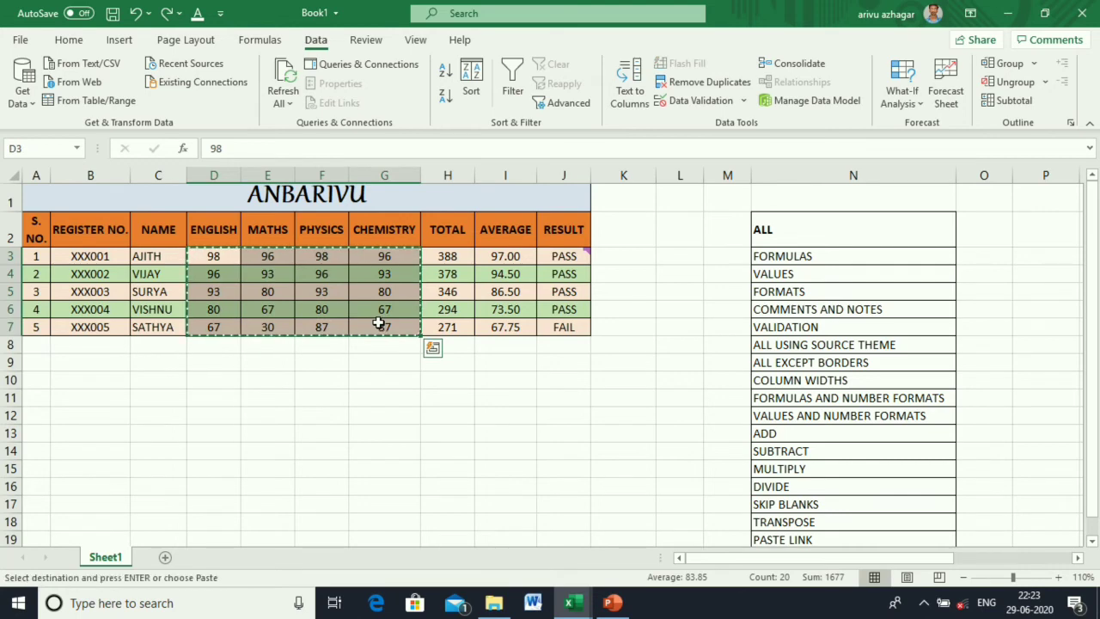
left_click(215, 364)
right_click(217, 368)
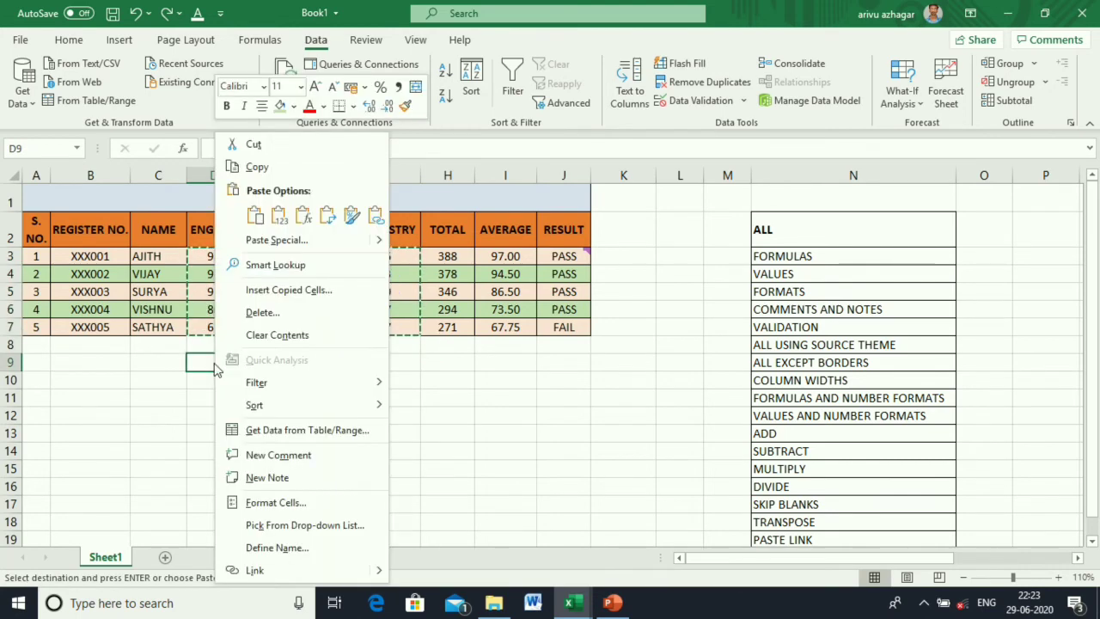
left_click(292, 240)
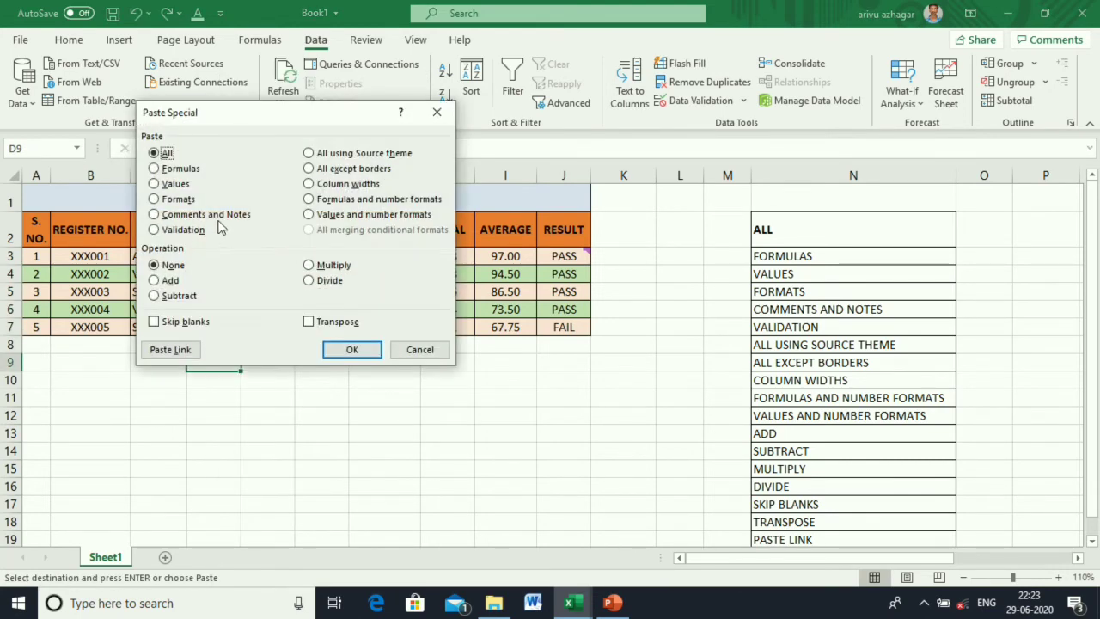
left_click(194, 233)
left_click(352, 349)
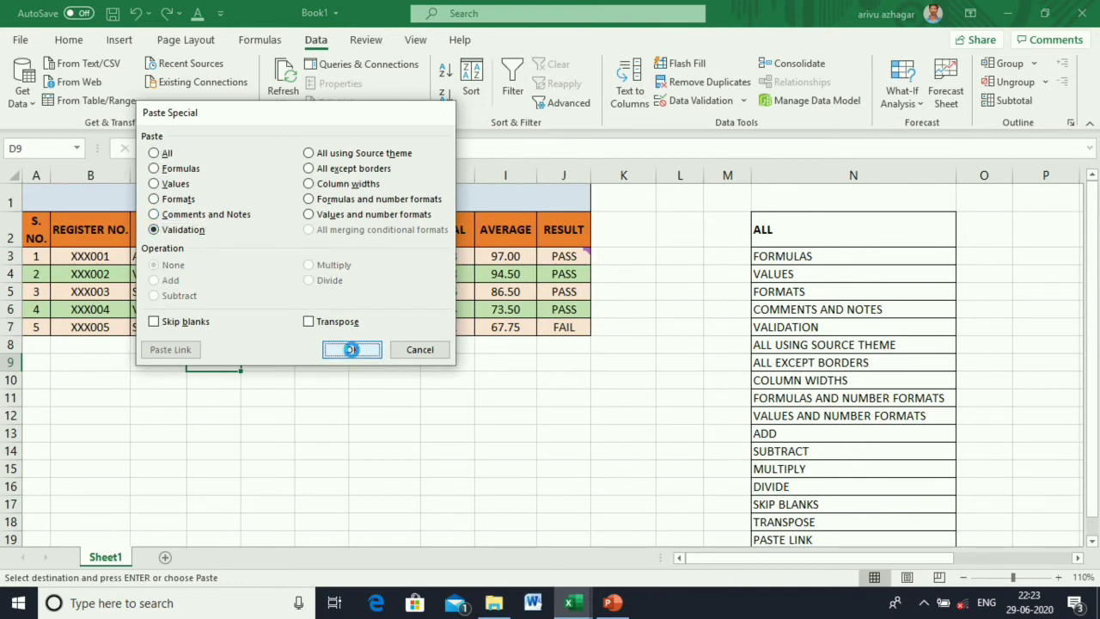
Confirm D10 rejects 102 and E10 rejects 302, then copy the marks table A2:J7.
left_click(221, 383)
type("1")
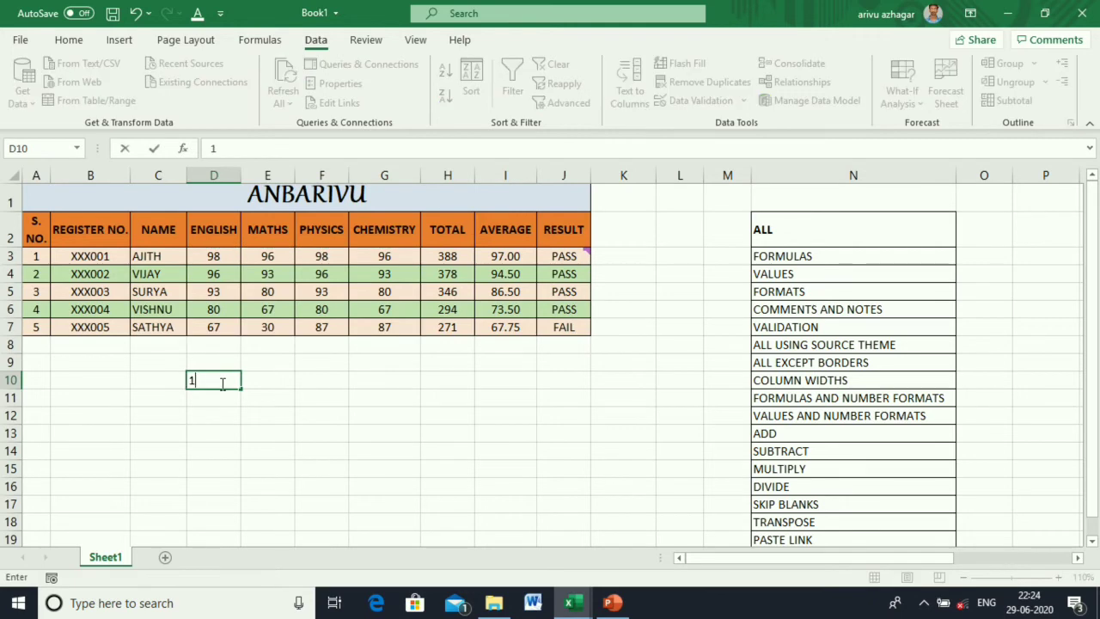
type("02")
key("Return")
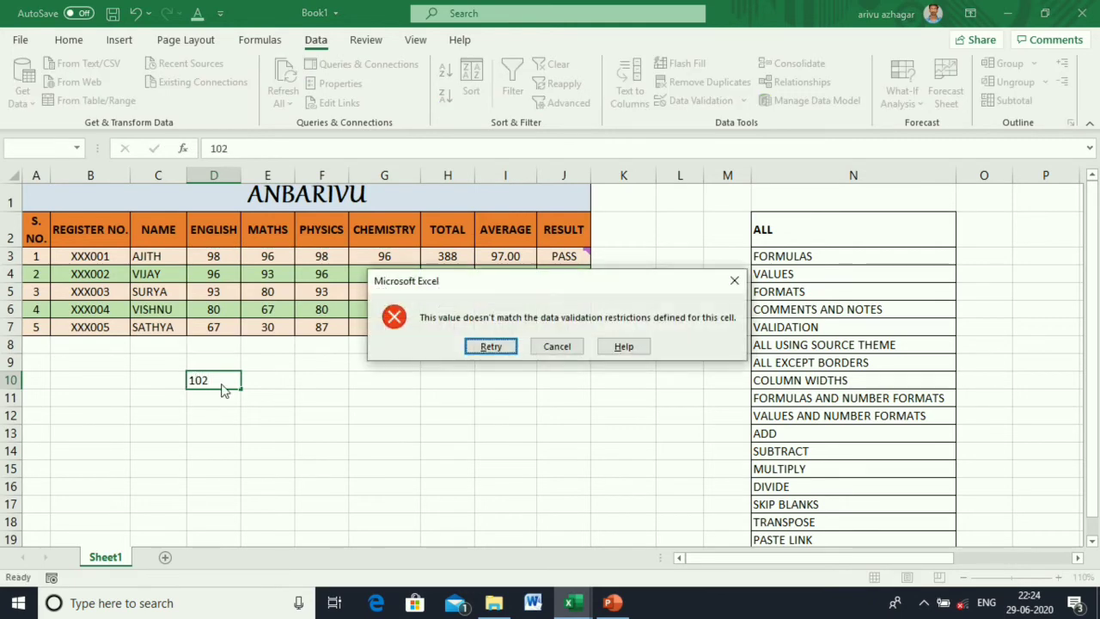
left_click(545, 348)
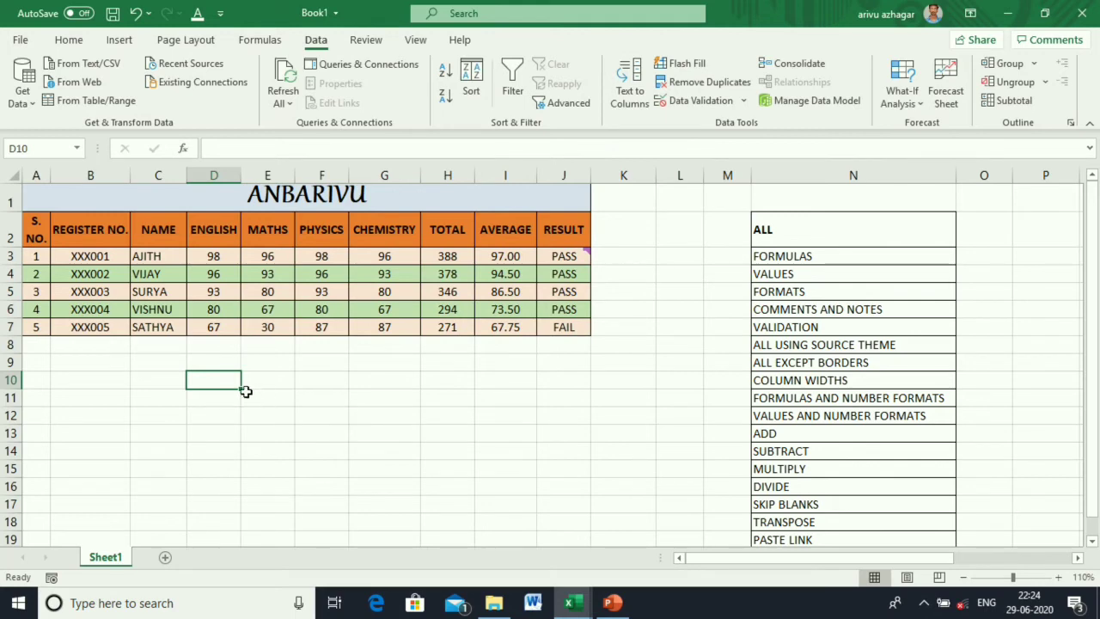
left_click(276, 379)
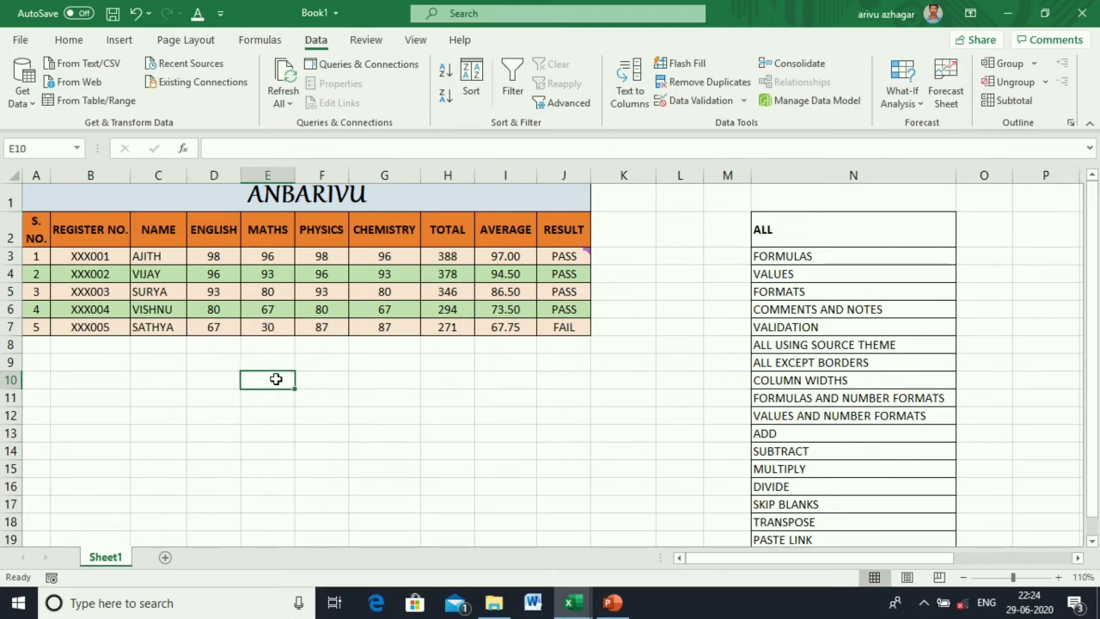
type("302")
key("Return")
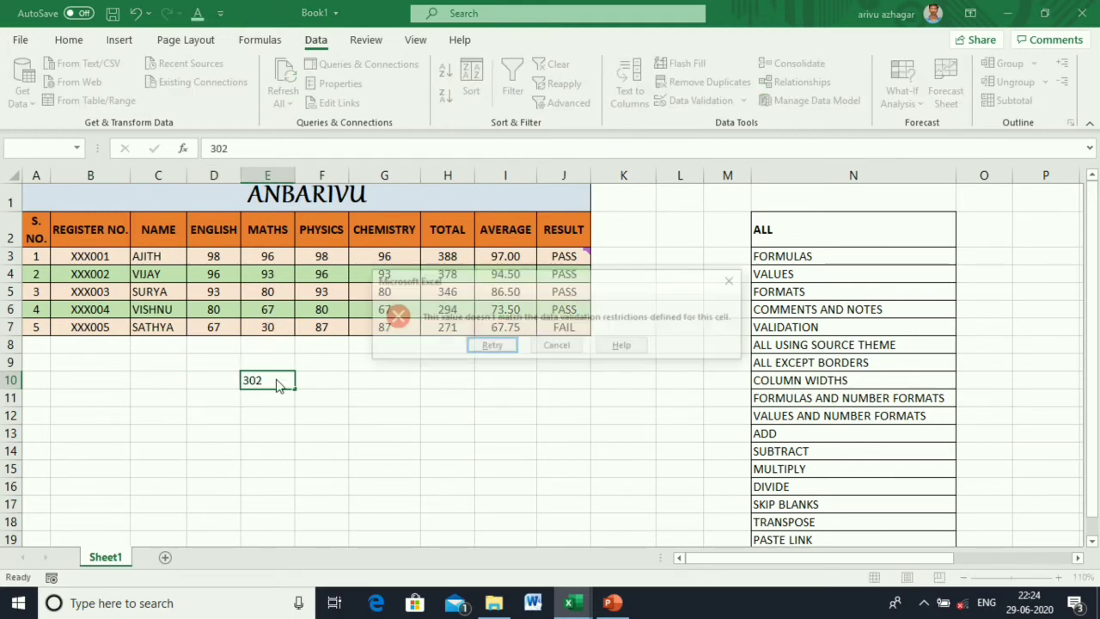
left_click(557, 346)
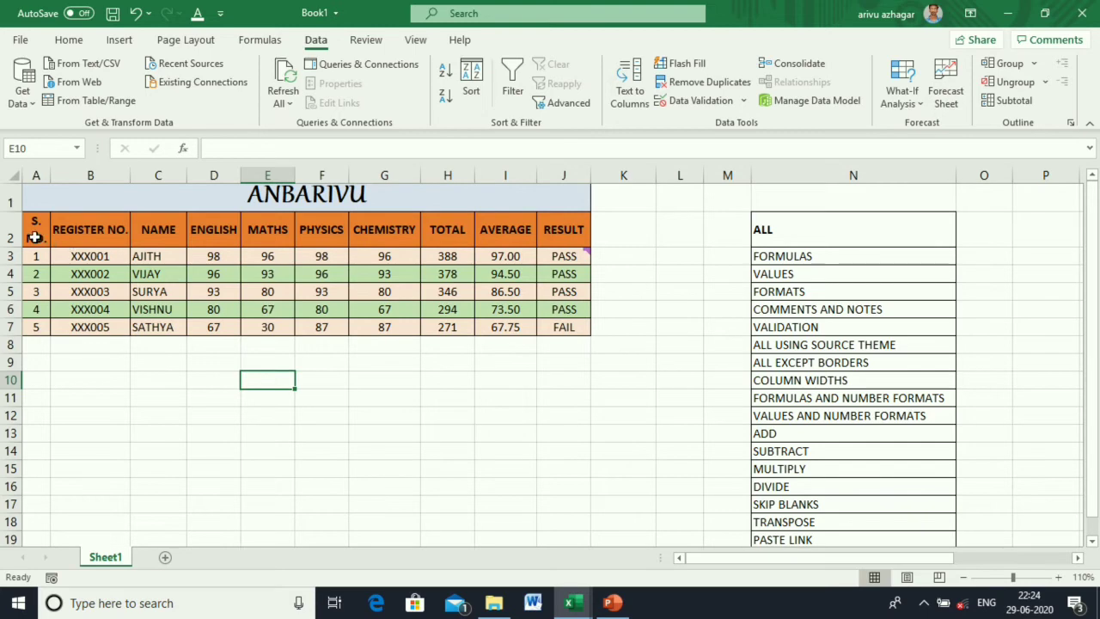
left_click_drag(34, 234, 543, 327)
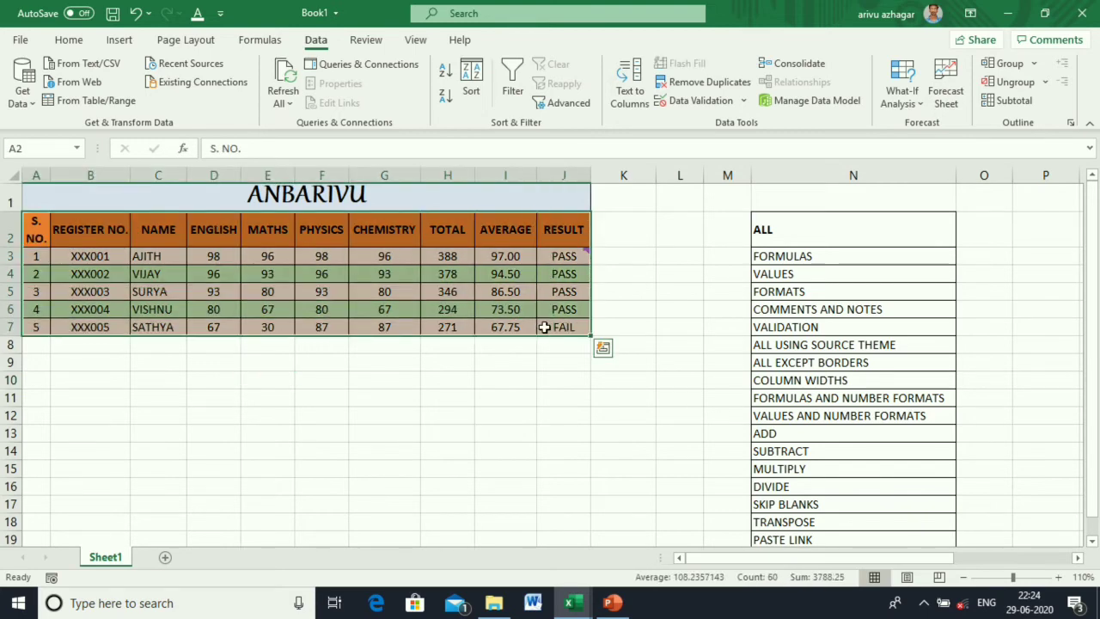
key("ctrl+c")
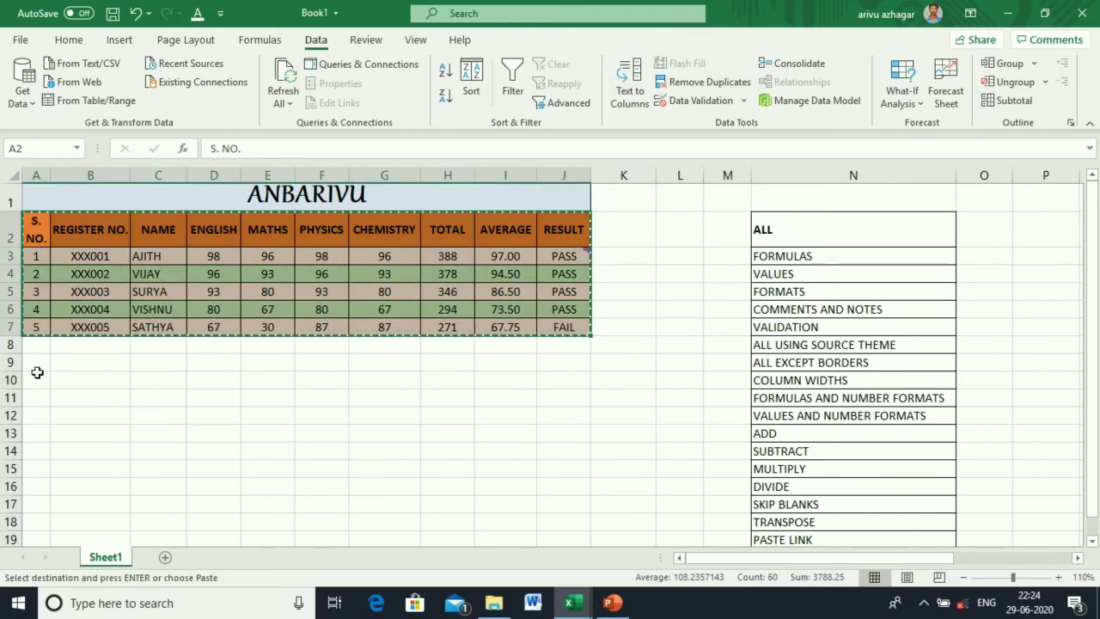
left_click(36, 363)
right_click(36, 363)
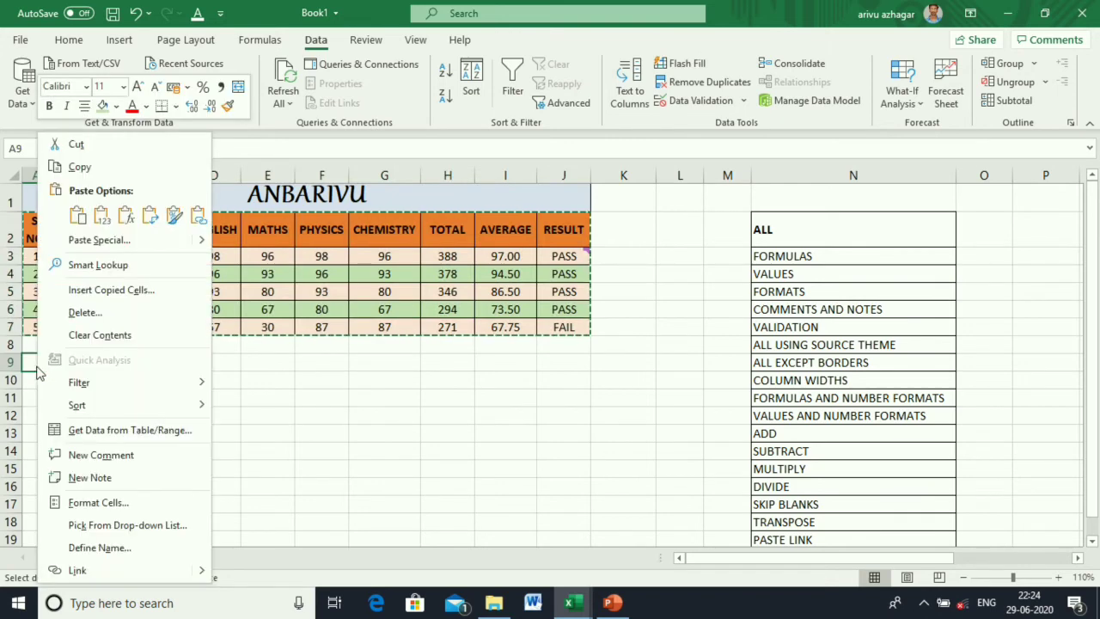
left_click(116, 242)
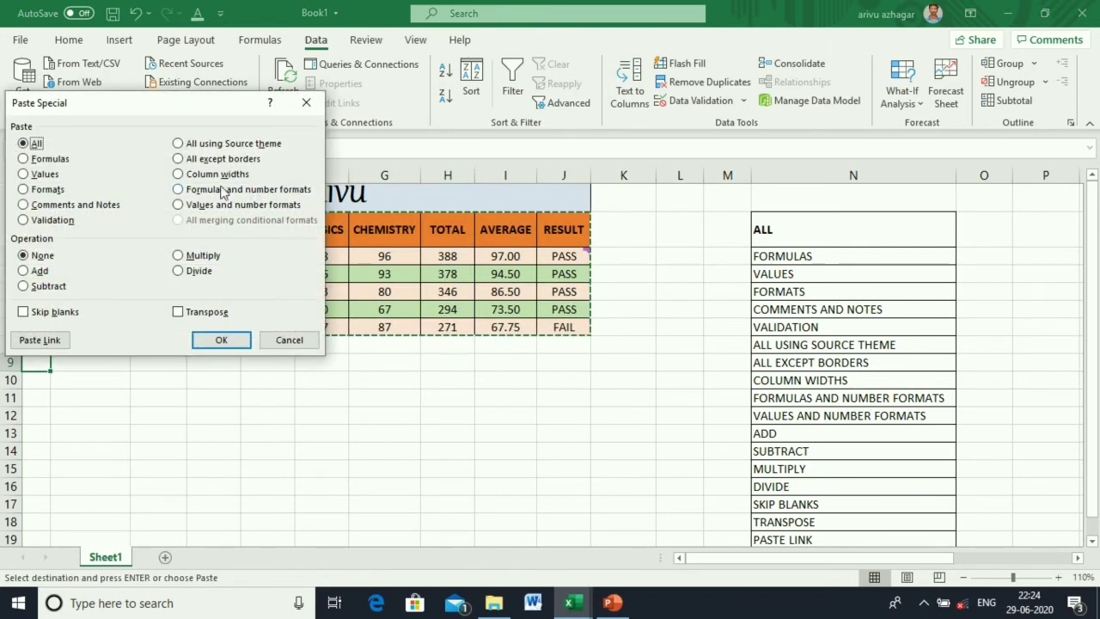
left_click(232, 144)
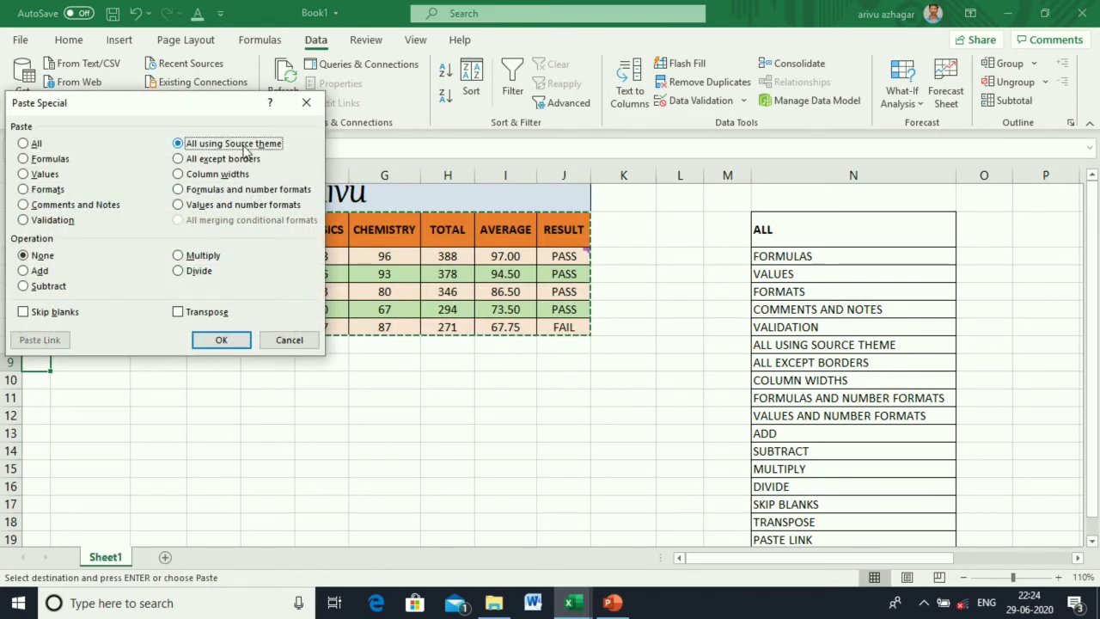
left_click(220, 340)
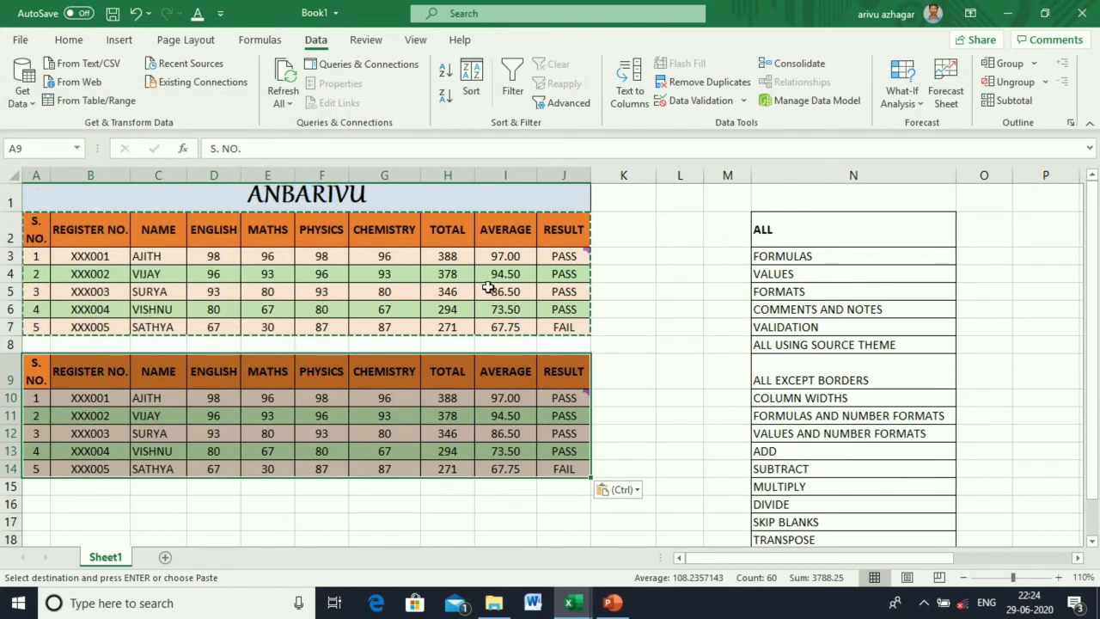
left_click(456, 262)
left_click(453, 396)
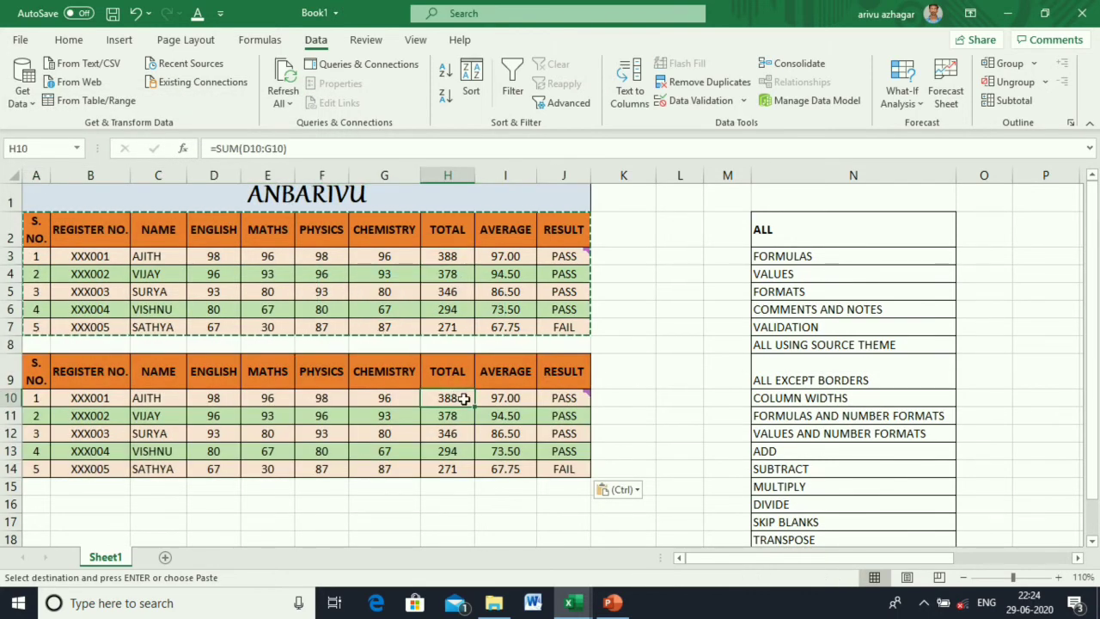
left_click(503, 398)
left_click(505, 257)
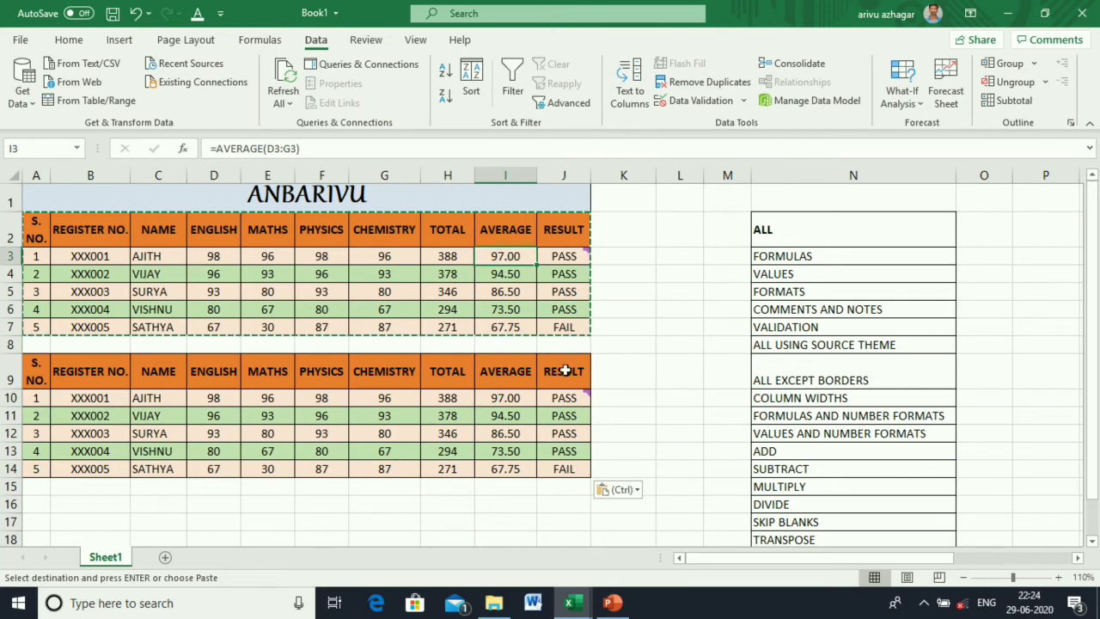
mouse_move(561, 394)
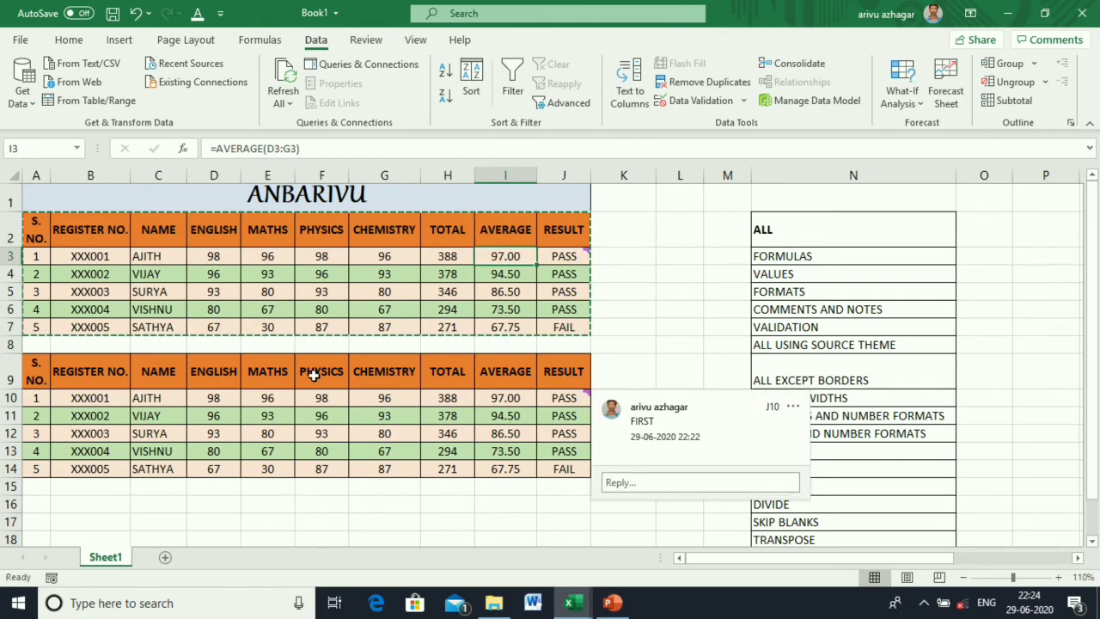
left_click(280, 451)
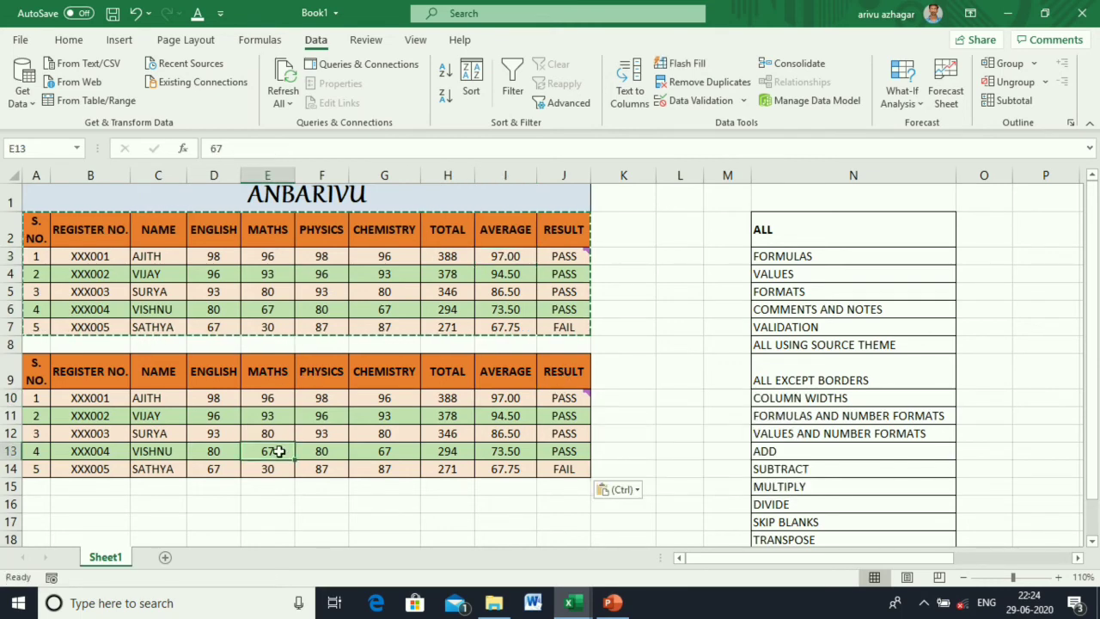
type("101")
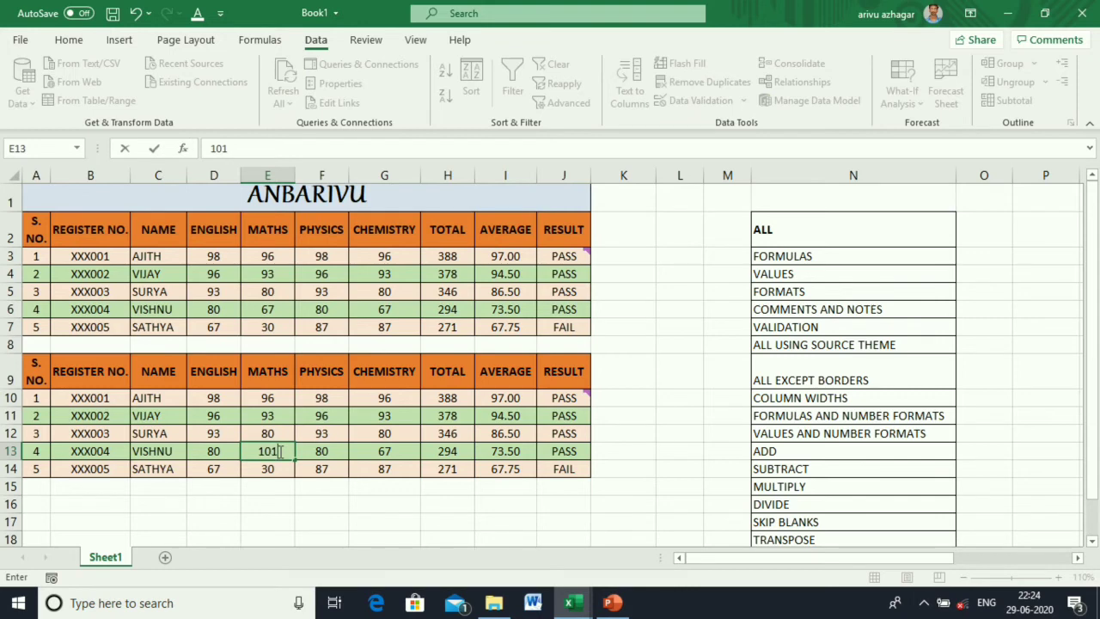
key("Return")
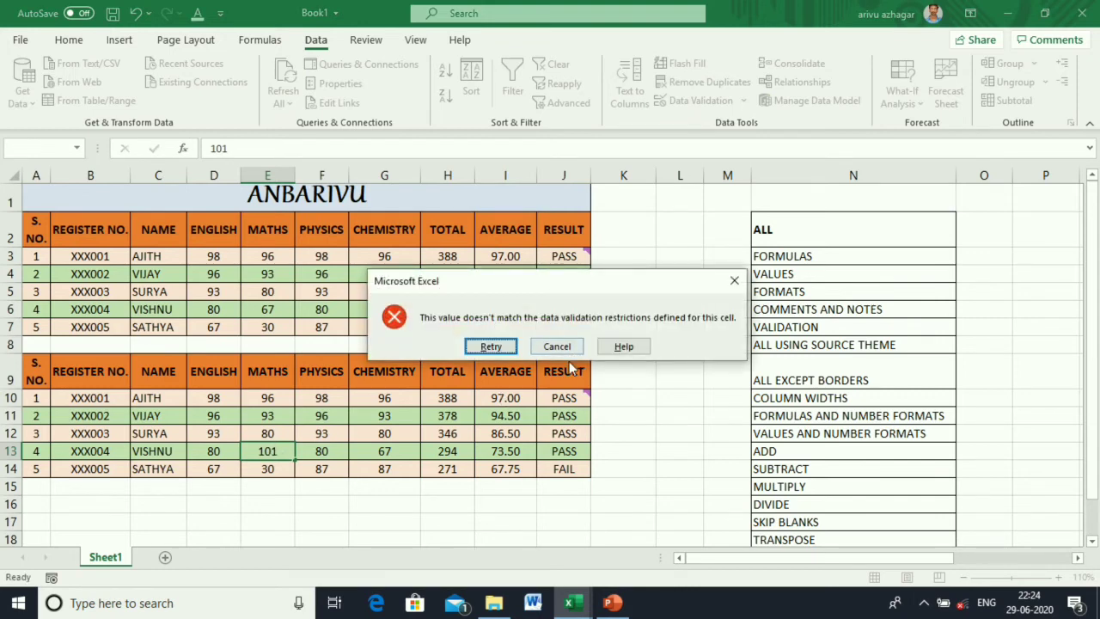
left_click(566, 349)
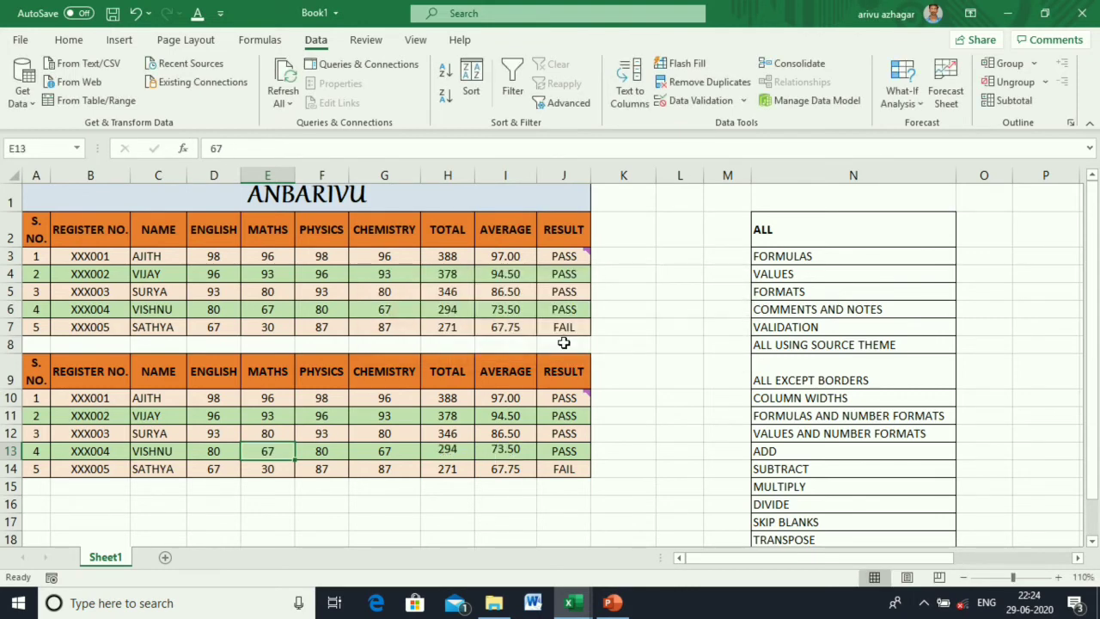
left_click(669, 445)
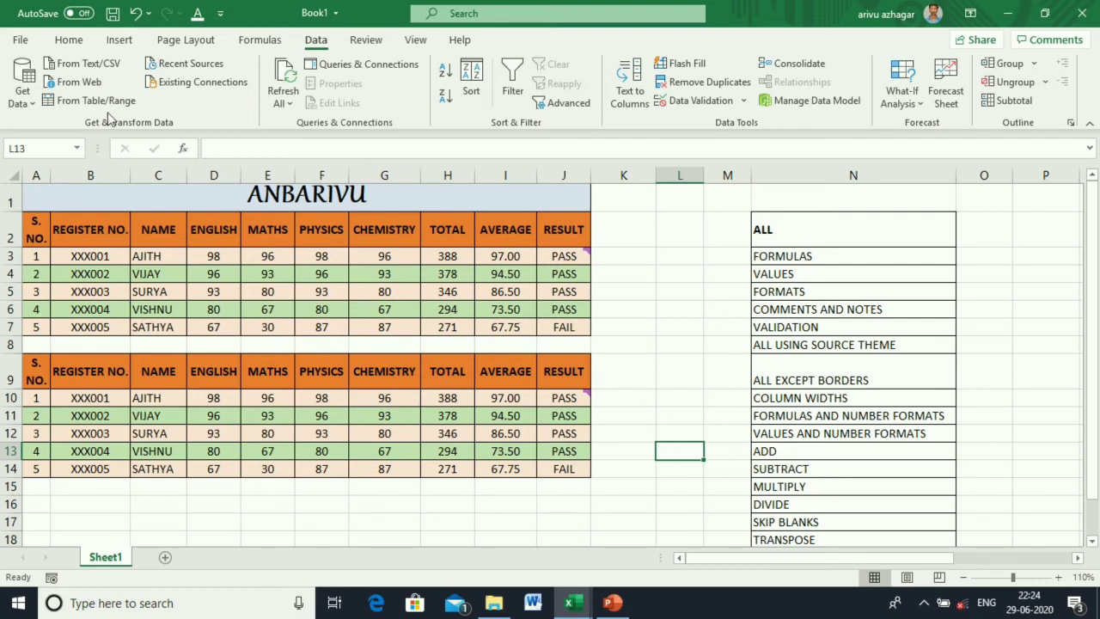
left_click(136, 13)
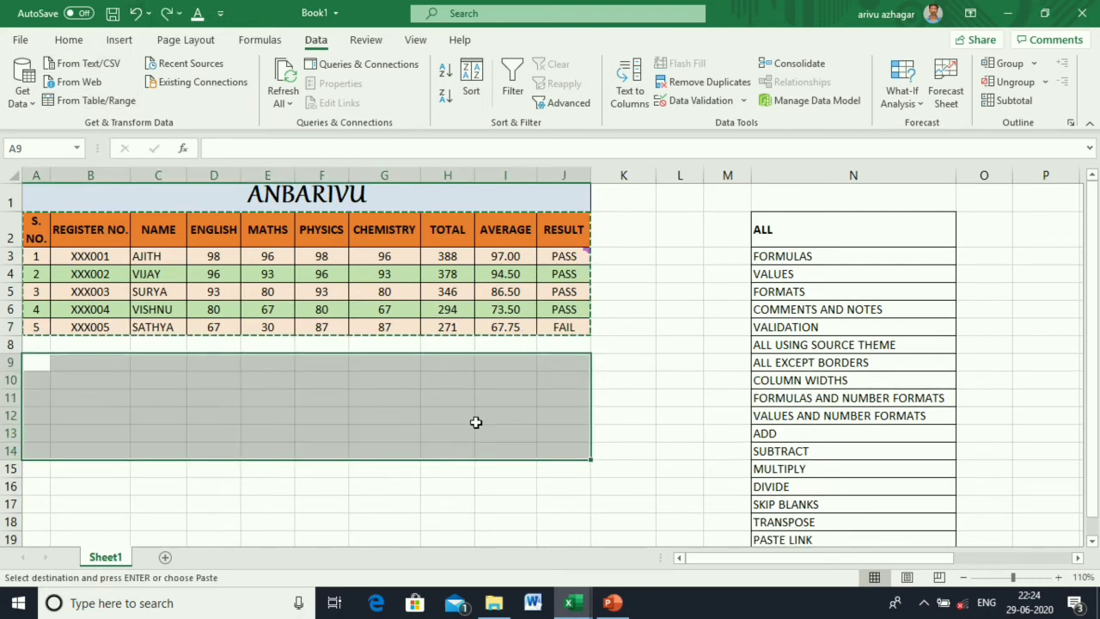
left_click(564, 504)
left_click_drag(40, 223, 558, 323)
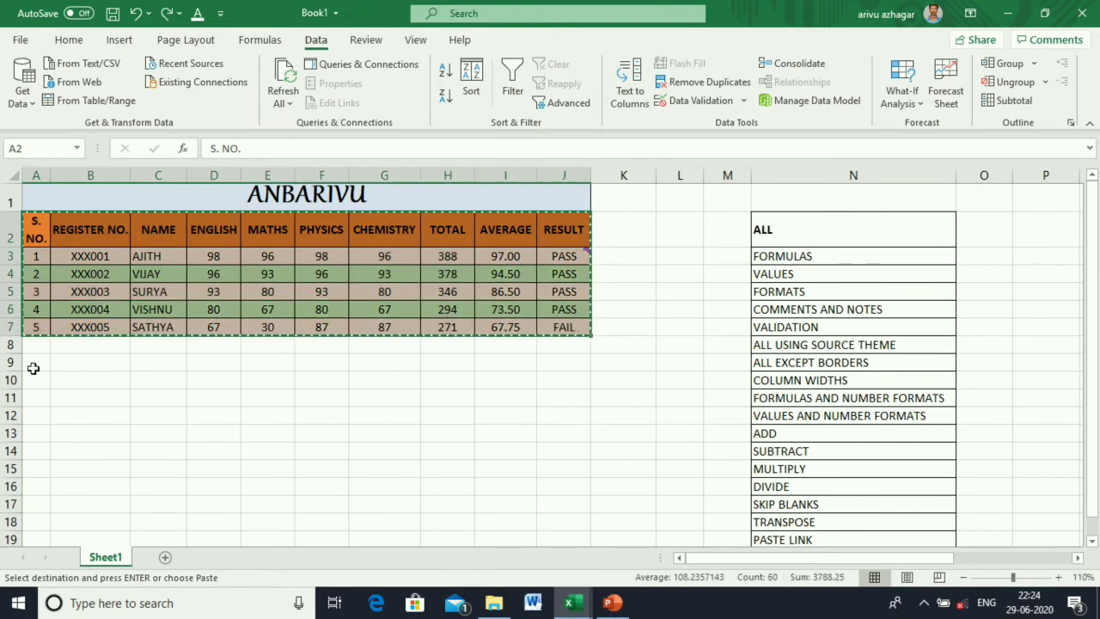
left_click(32, 368)
right_click(35, 367)
left_click(97, 240)
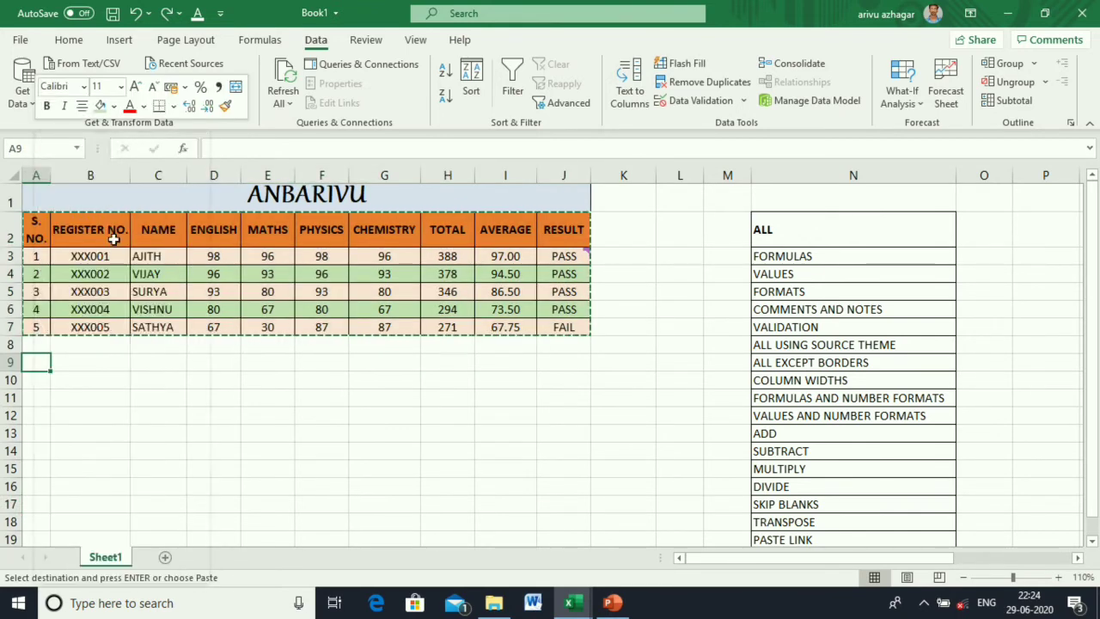
left_click(222, 164)
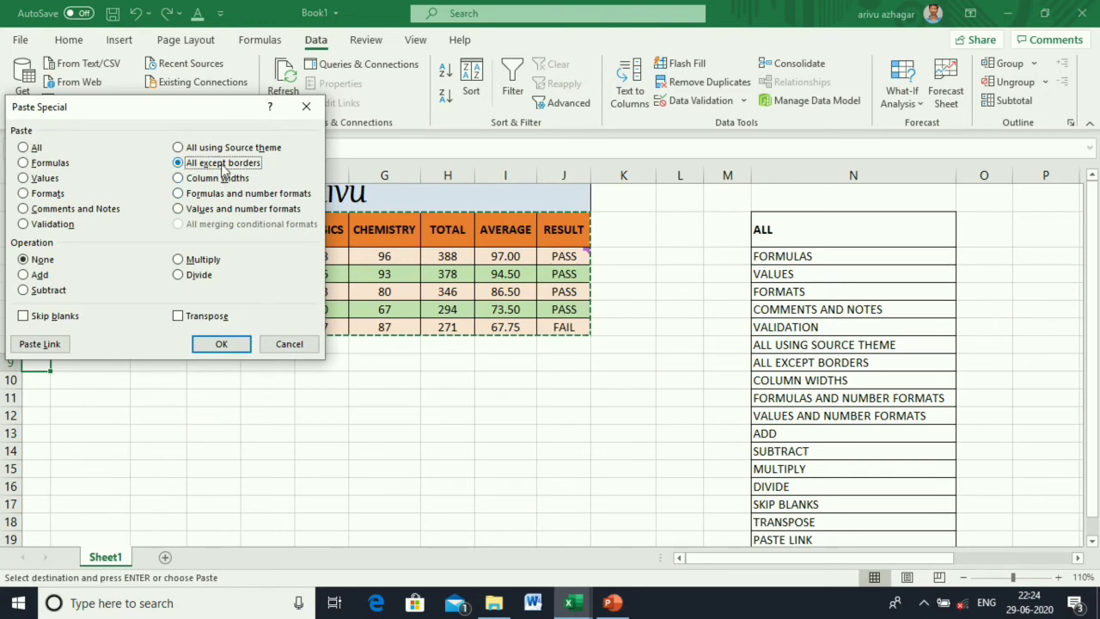
left_click(209, 344)
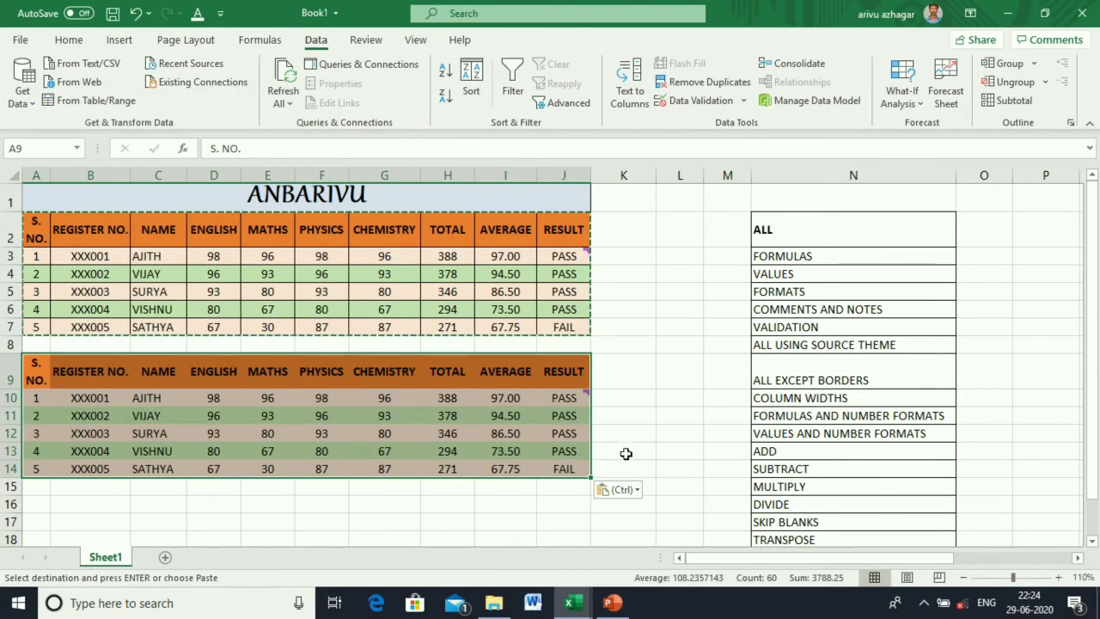
left_click(626, 453)
left_click(451, 399)
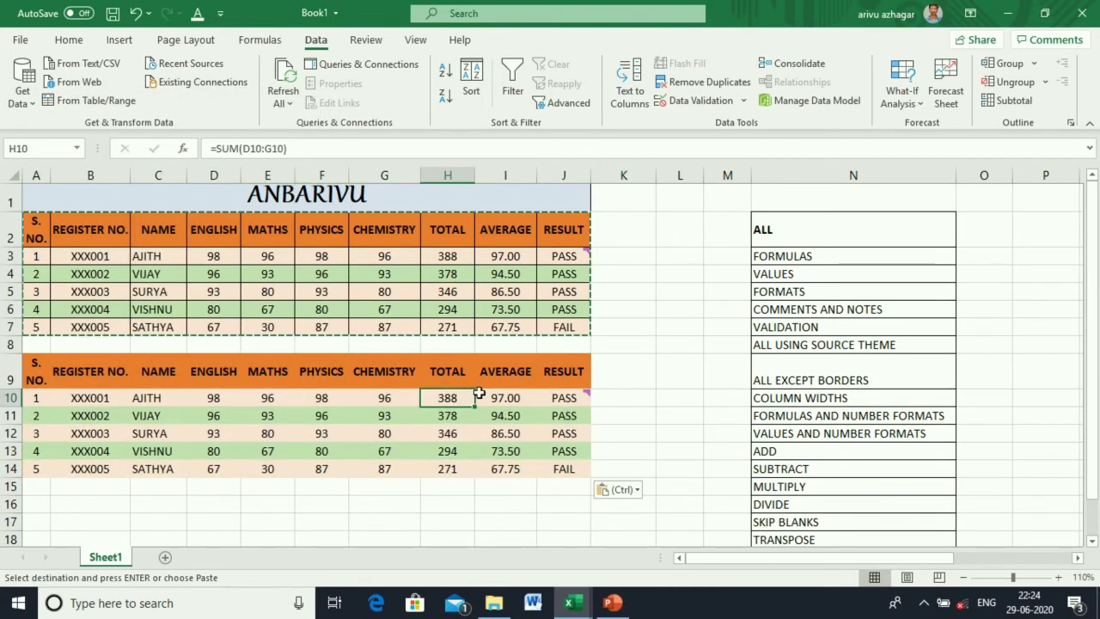
left_click(487, 396)
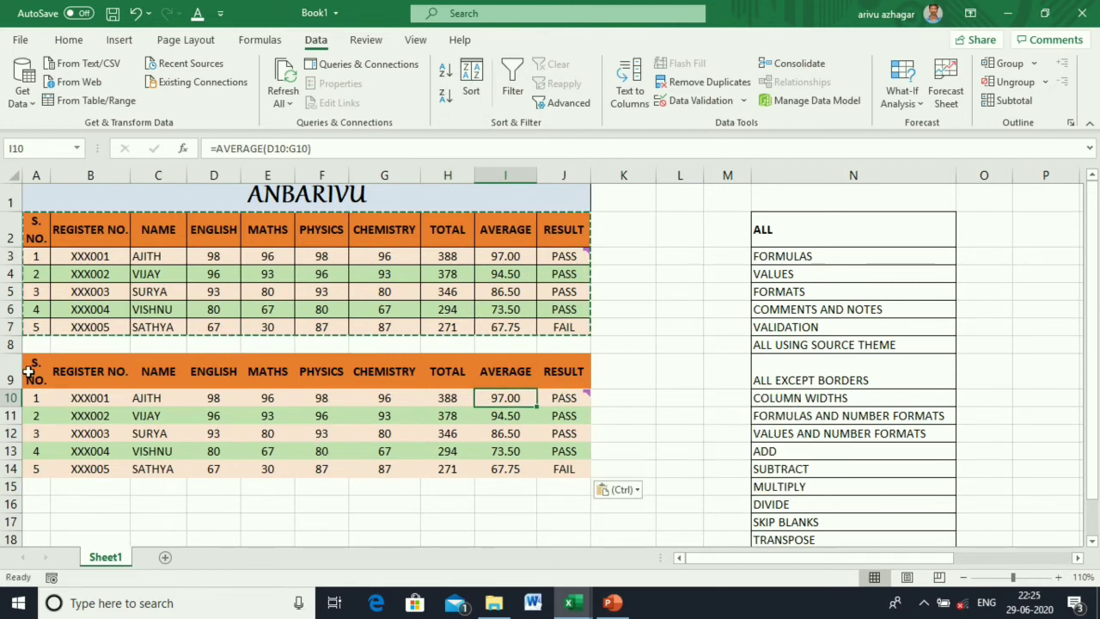
left_click(135, 13)
left_click(351, 488)
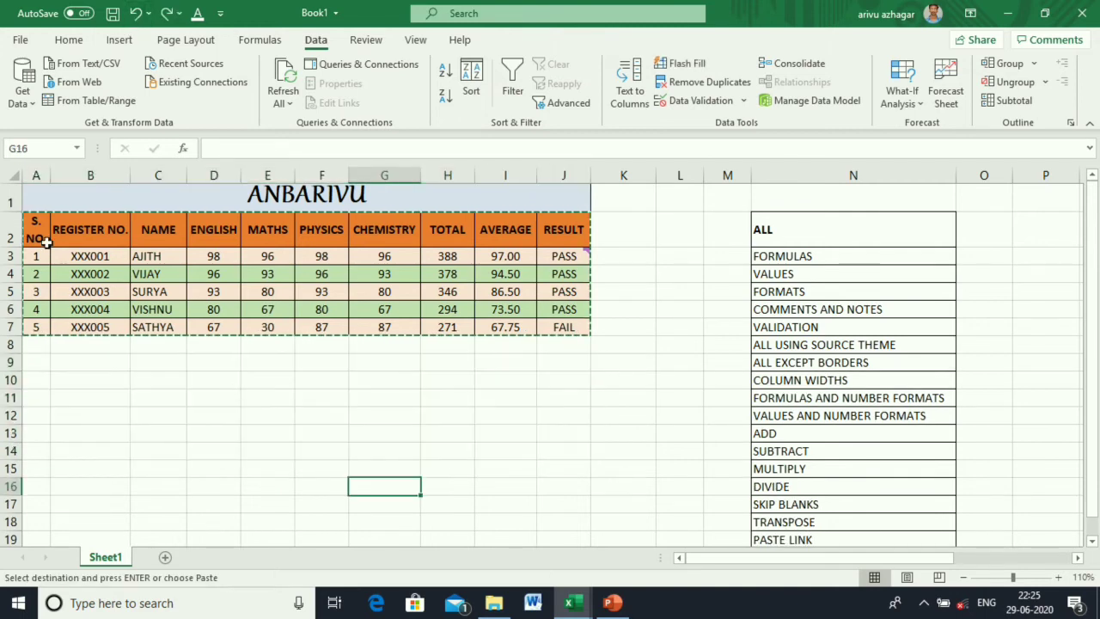
Try a Paste Special of the marks table A2:J7 at A9, then cancel it.
left_click_drag(47, 244, 554, 323)
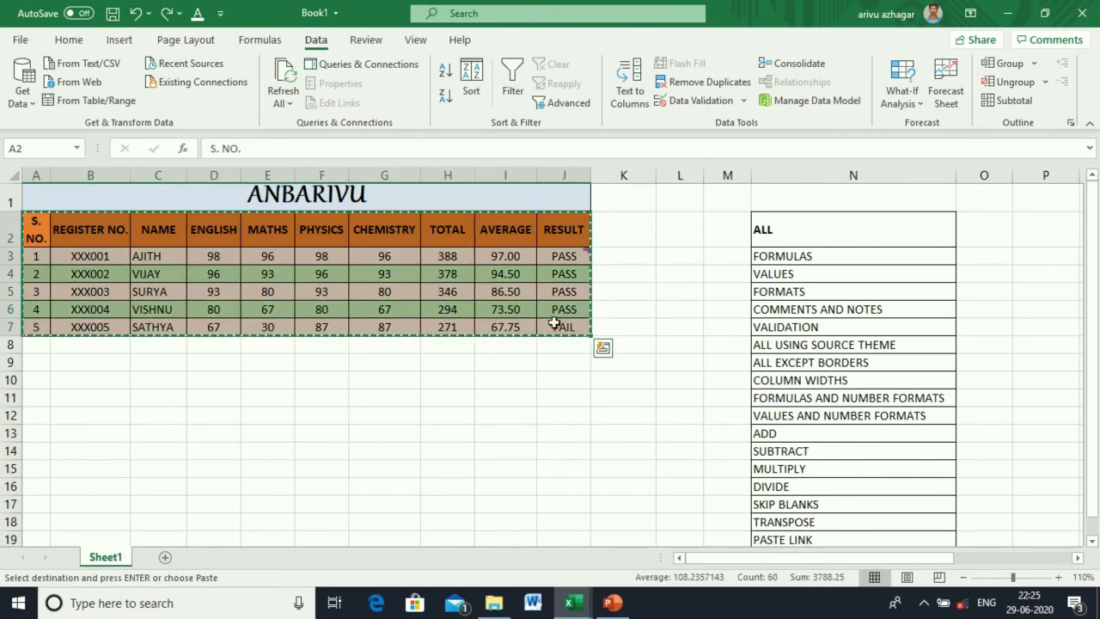
left_click(28, 366)
right_click(31, 368)
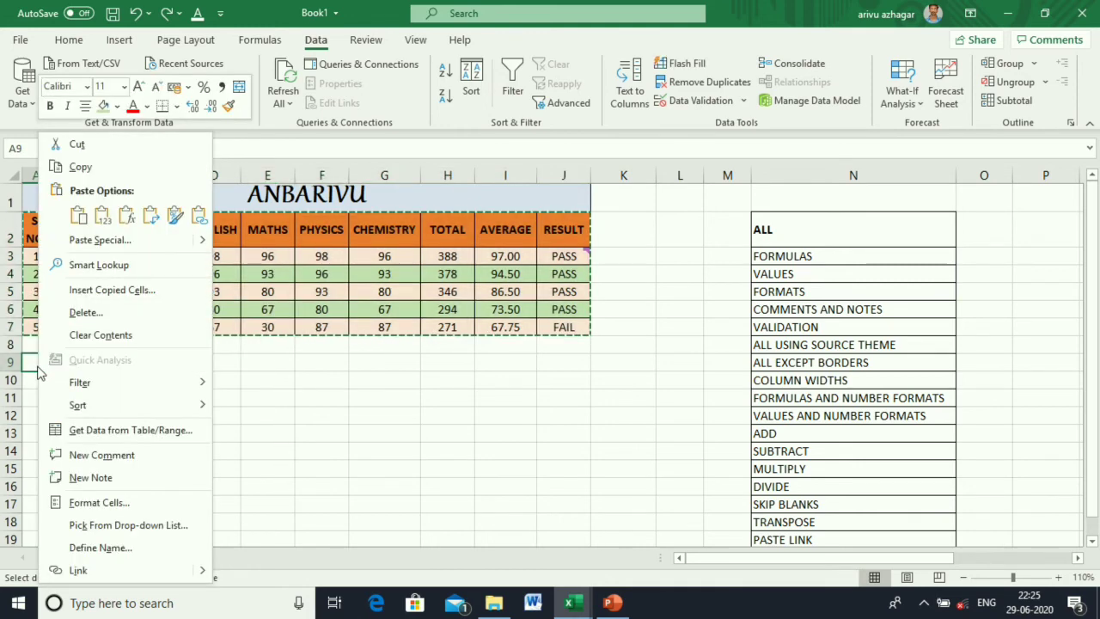
key("Escape")
key("ctrl+alt+v")
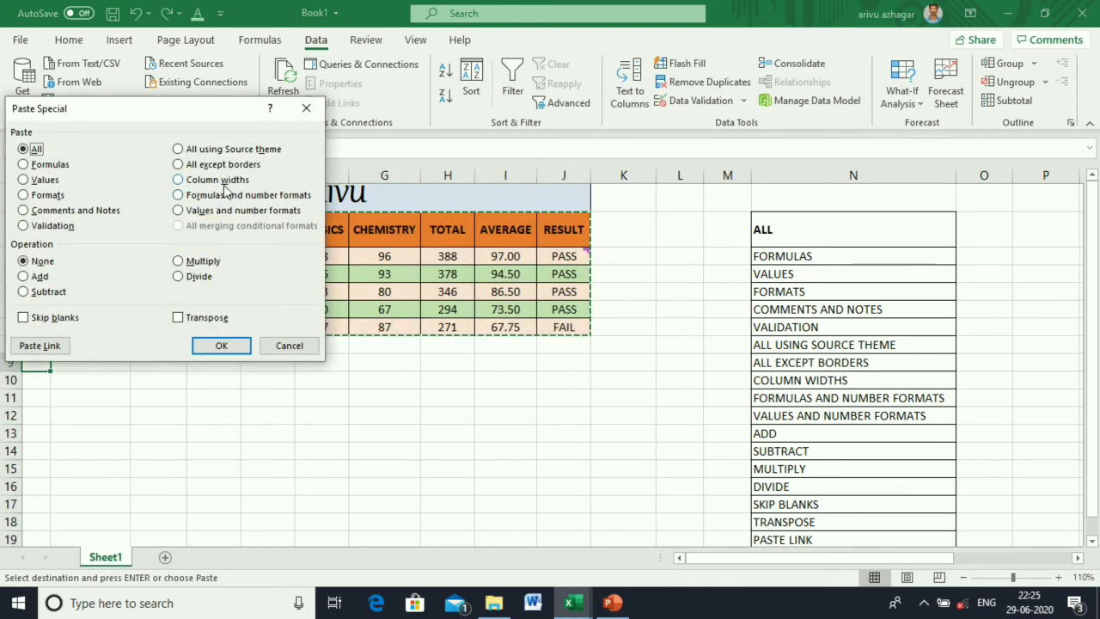
left_click(291, 346)
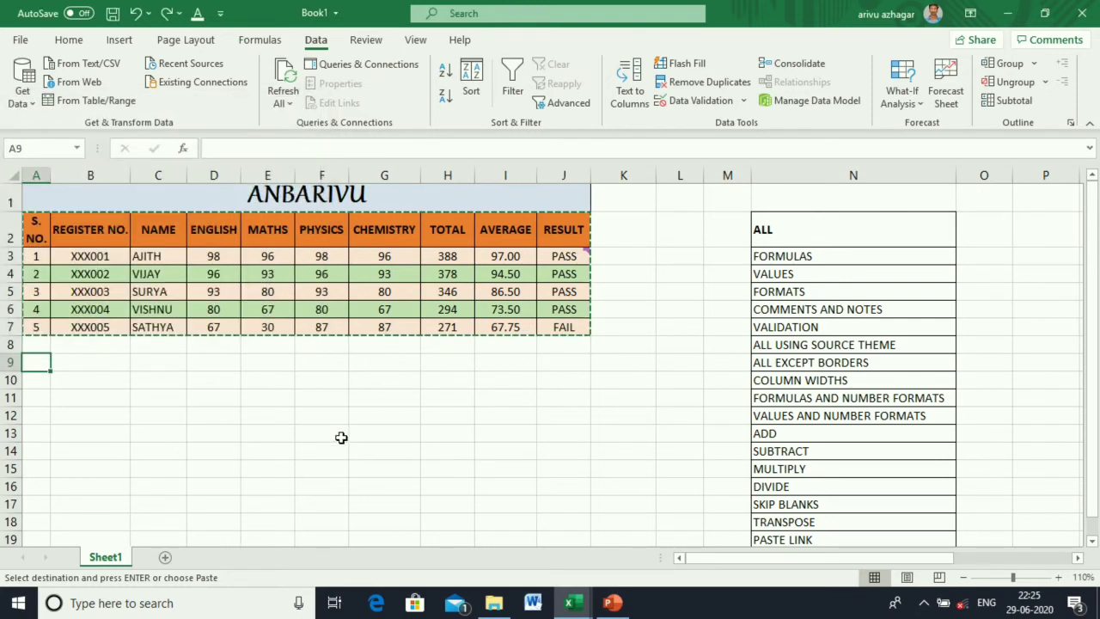
left_click(340, 437)
key("Escape")
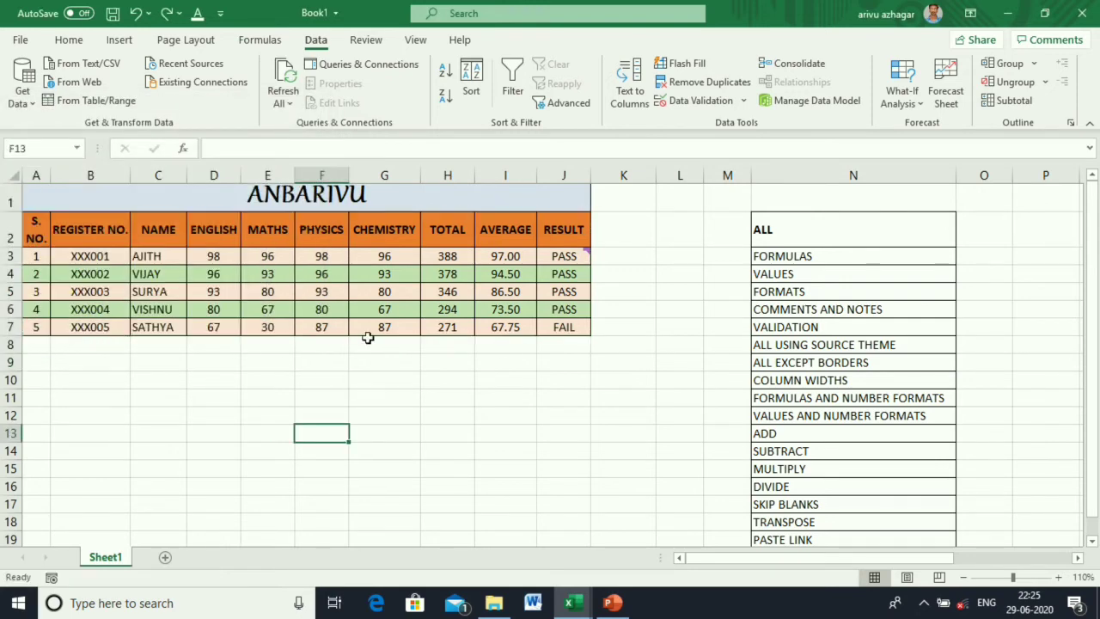
Copy CHEMISTRY cells G2:G7 and paste only their column width at F9.
left_click_drag(379, 238, 383, 325)
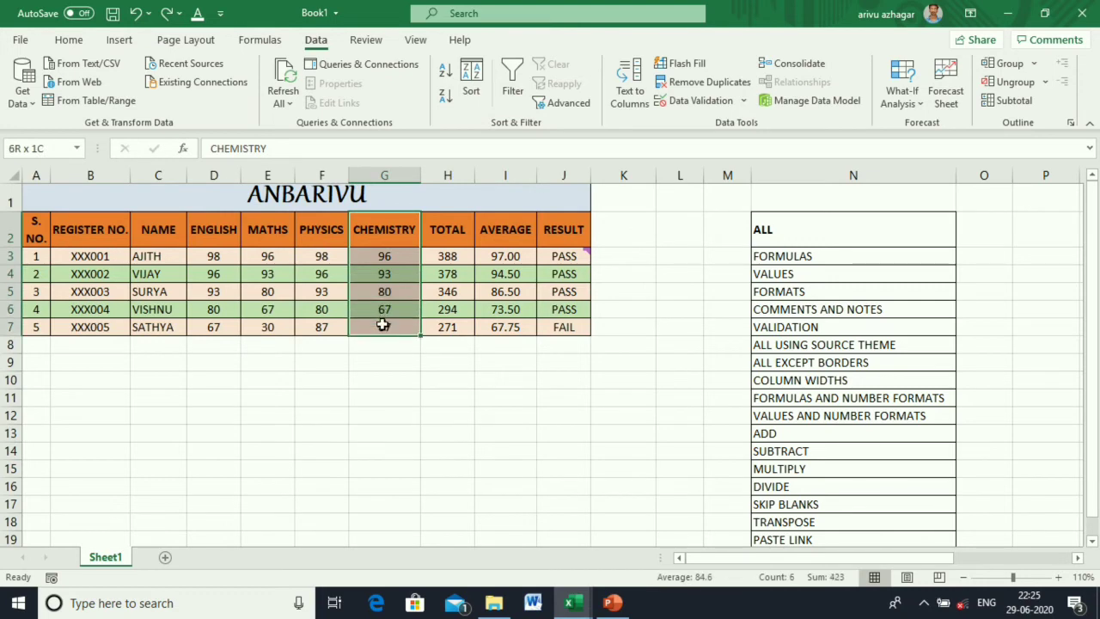
key("ctrl+c")
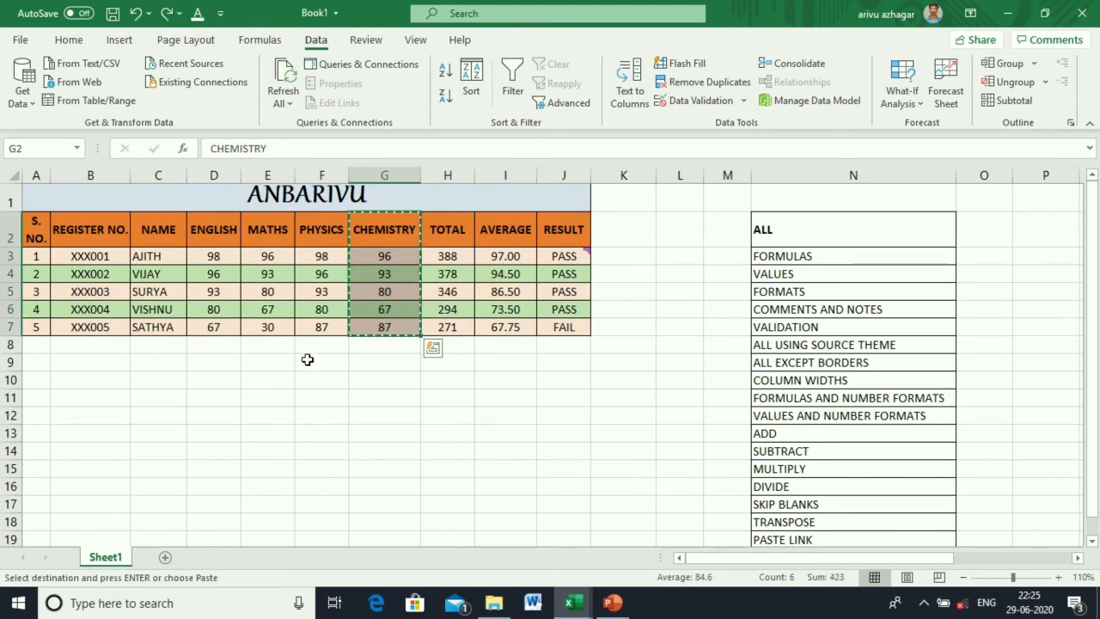
left_click(307, 361)
right_click(310, 365)
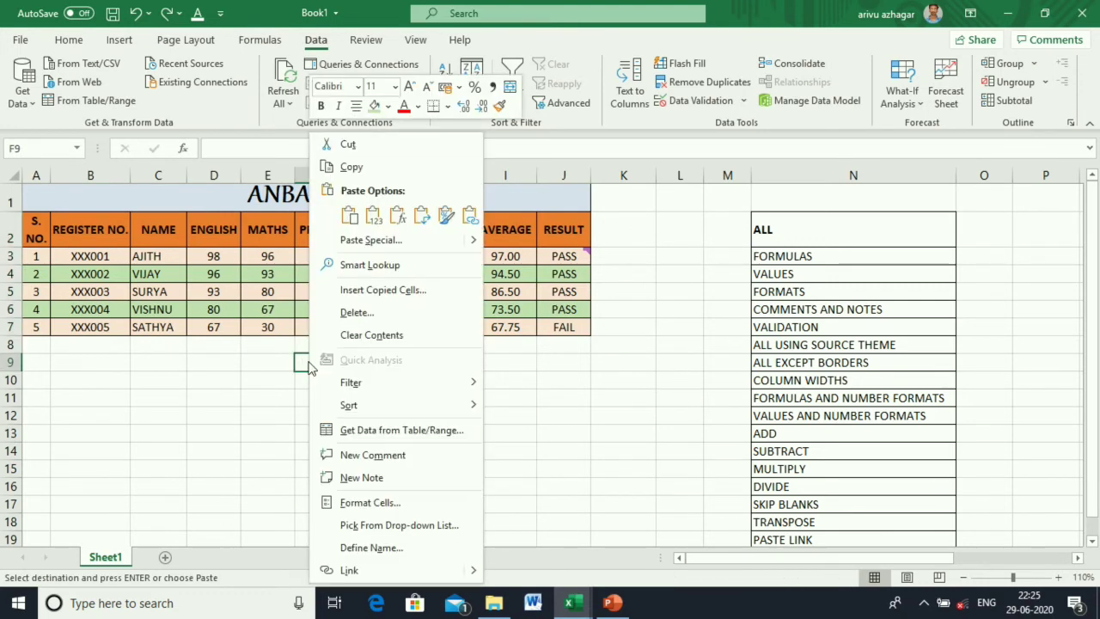
left_click(371, 240)
left_click(423, 183)
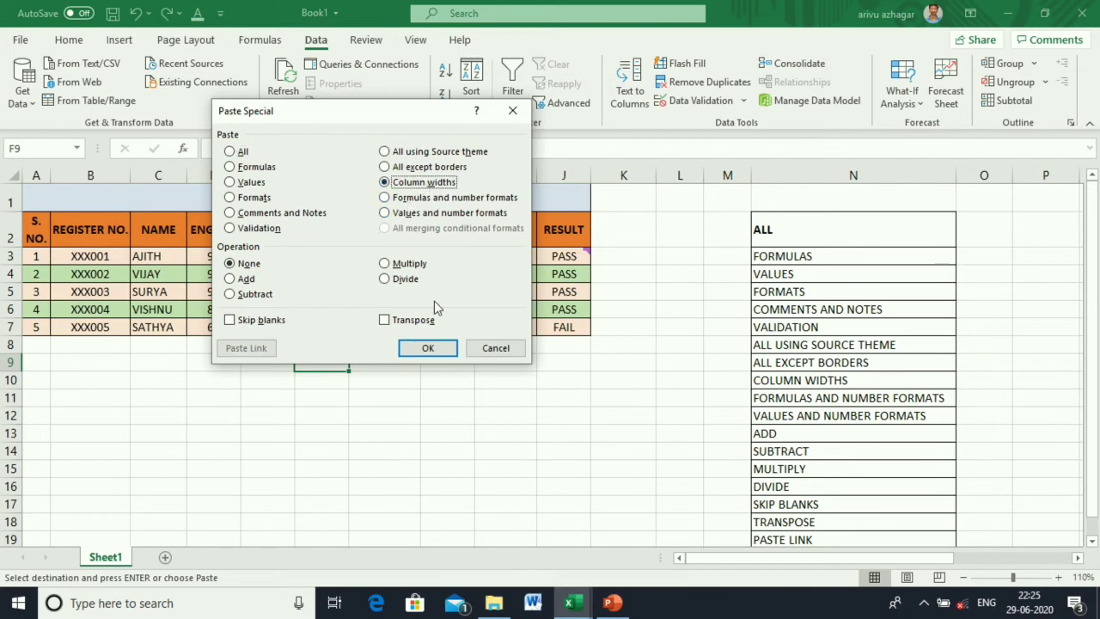
left_click(427, 347)
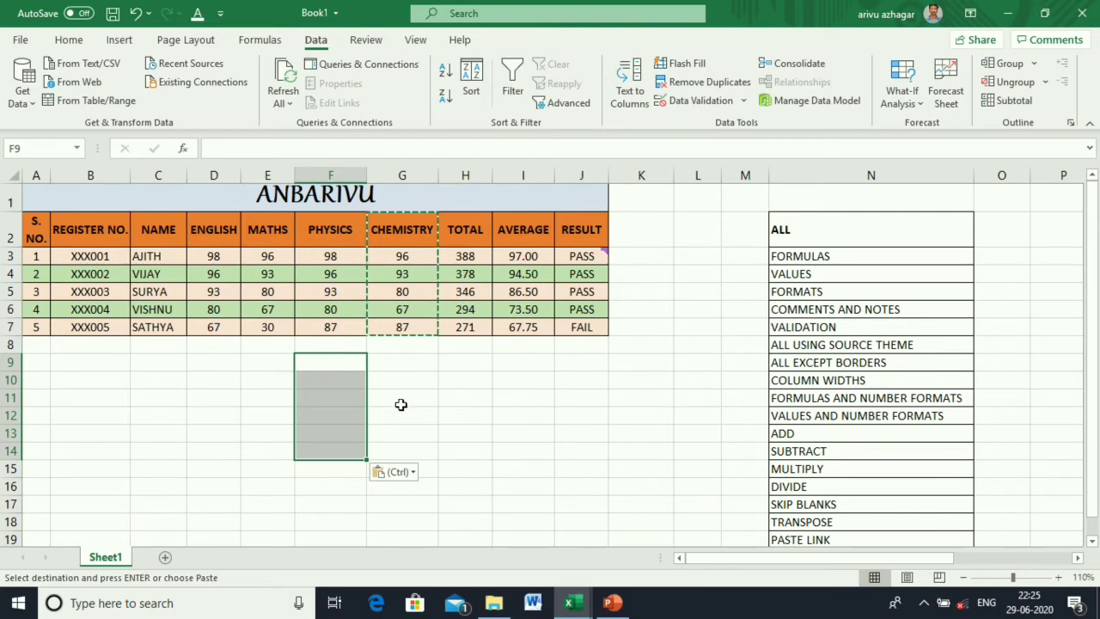
left_click(429, 419)
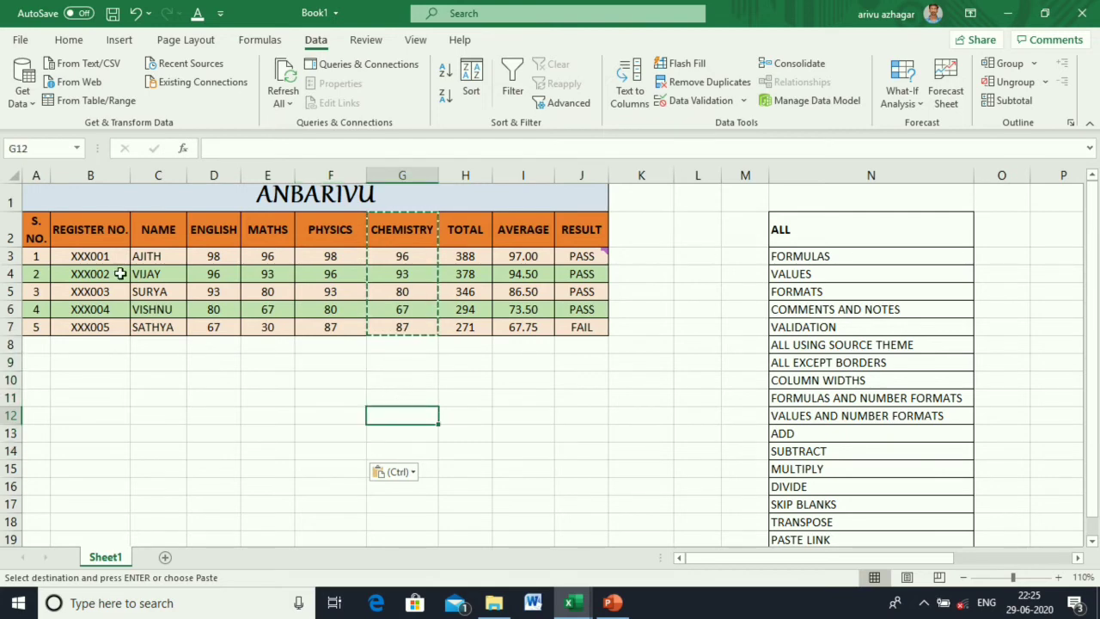
left_click_drag(37, 232, 490, 314)
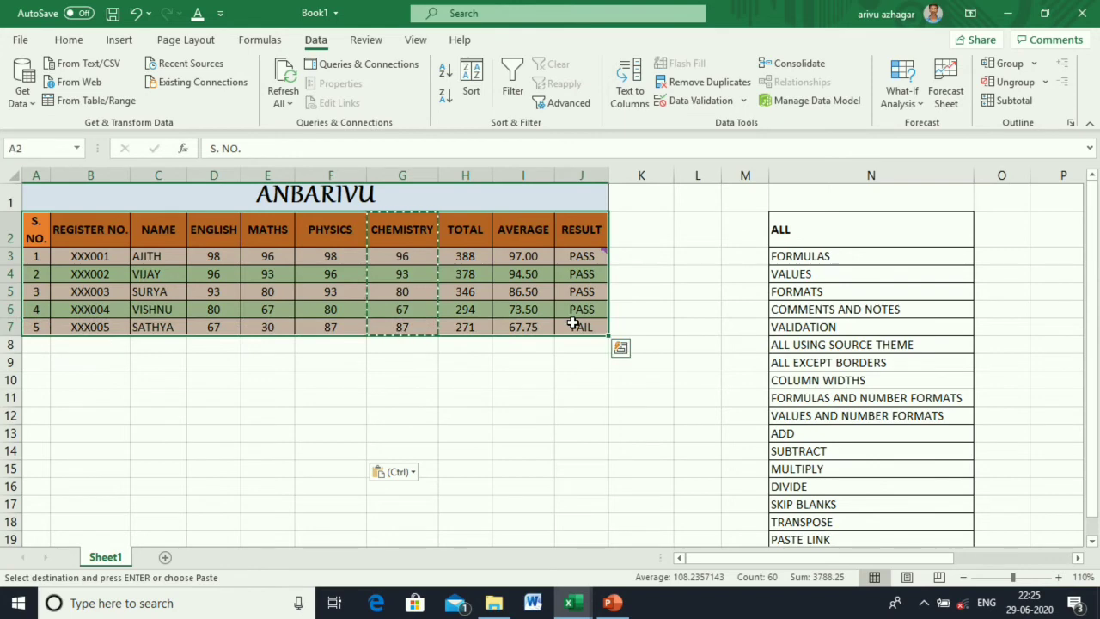
key("ctrl+c")
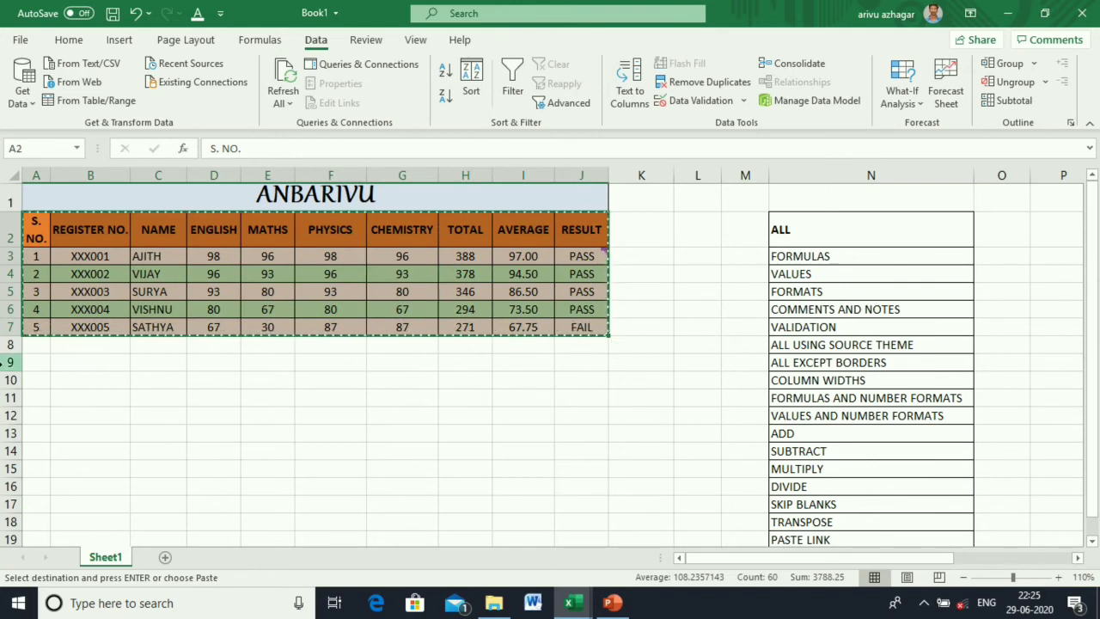
left_click(31, 369)
right_click(36, 368)
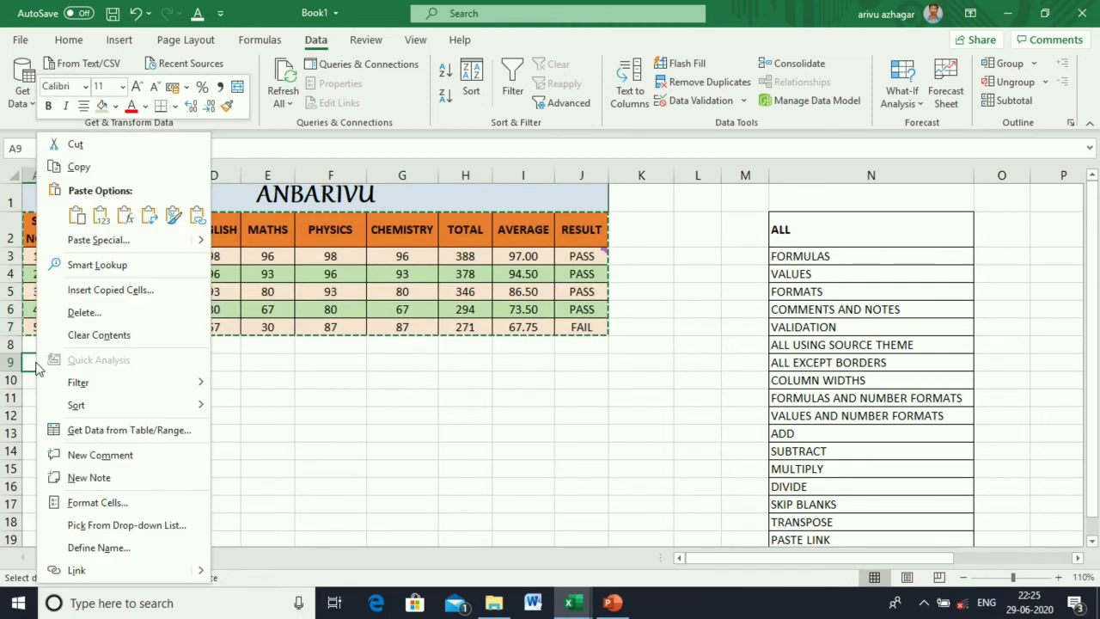
left_click(125, 245)
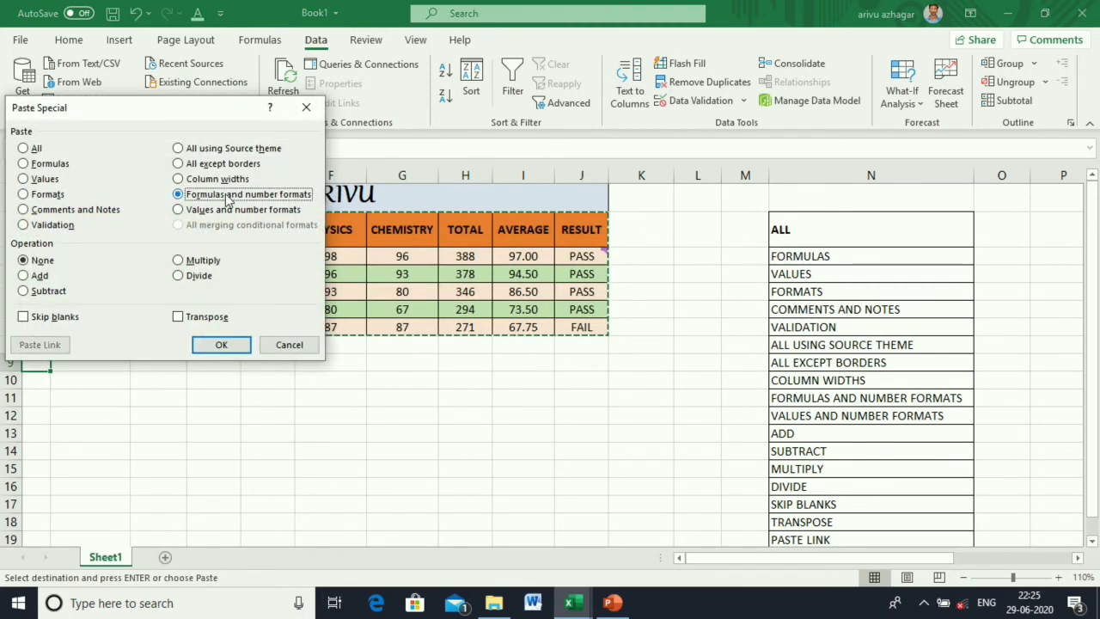
left_click(221, 345)
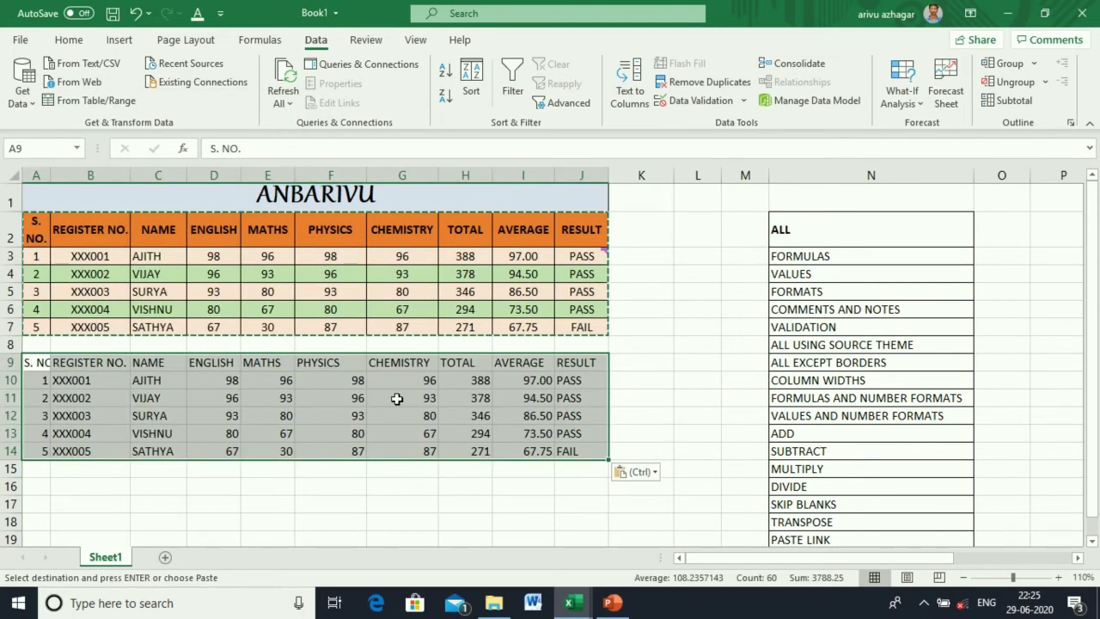
left_click(454, 380)
left_click(501, 381)
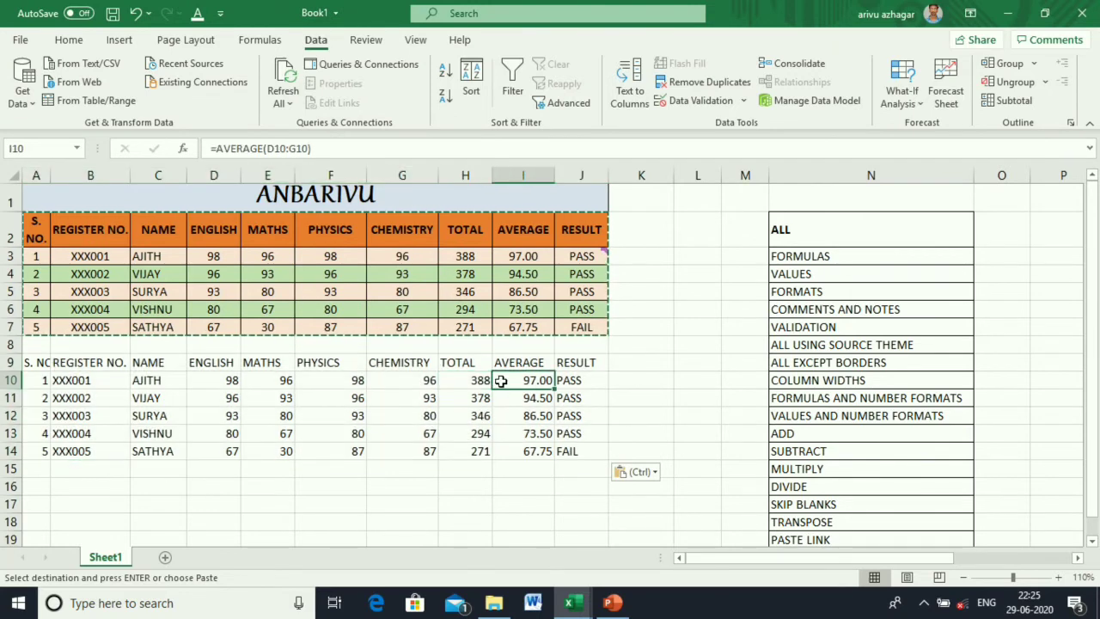
left_click(463, 291)
left_click(520, 291)
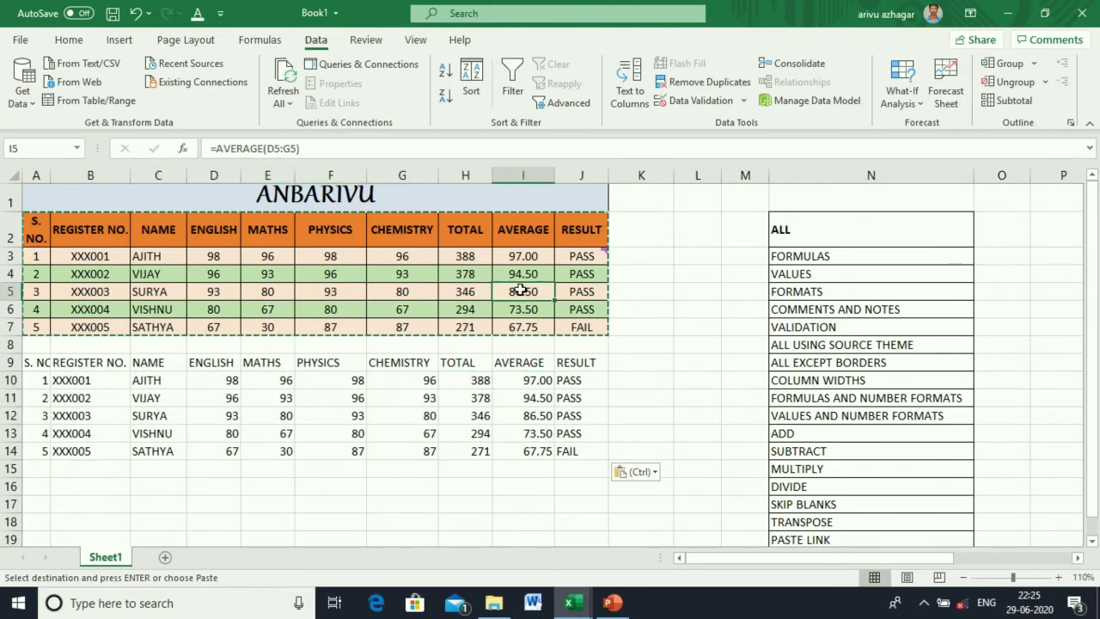
left_click(573, 292)
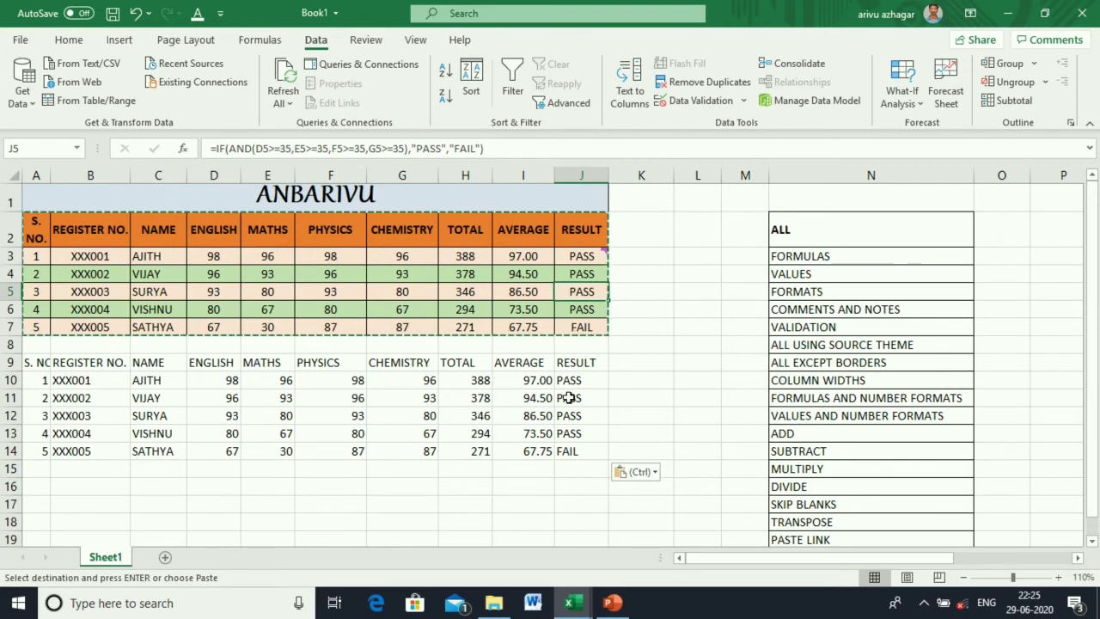
left_click(135, 13)
Paste the marks table A2:J7 at A9 as values and number formats only.
left_click(323, 466)
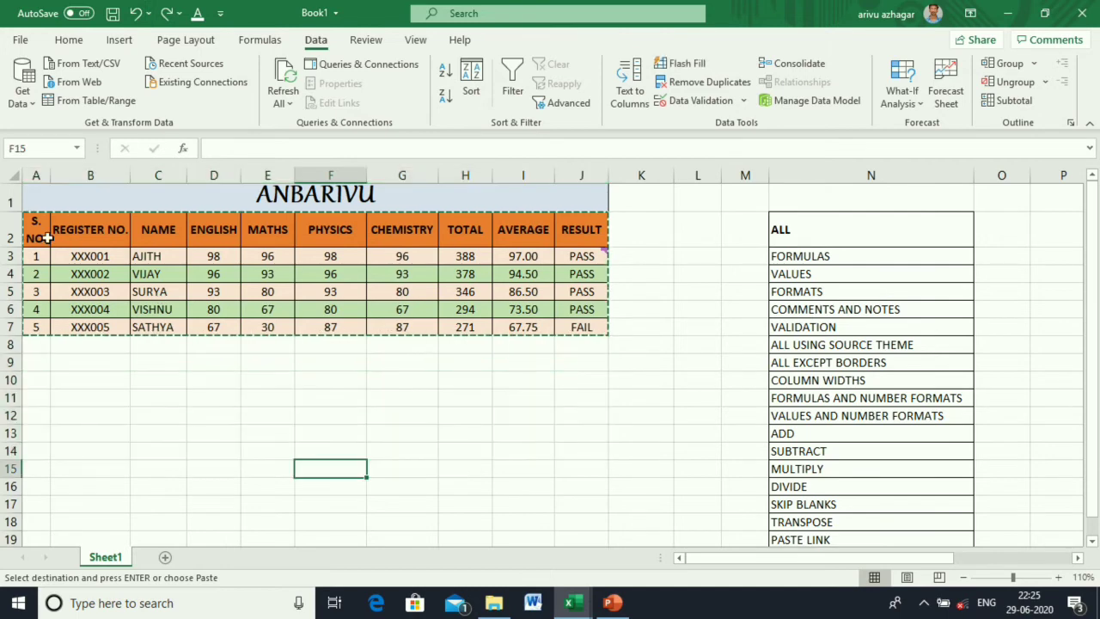
left_click_drag(47, 239, 600, 330)
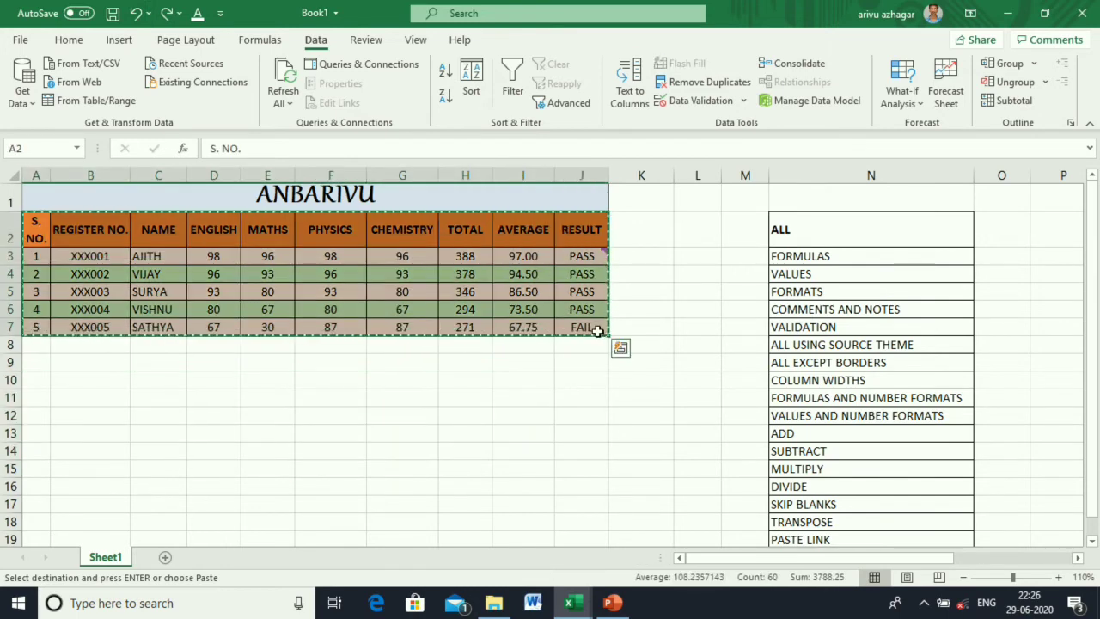
right_click(37, 363)
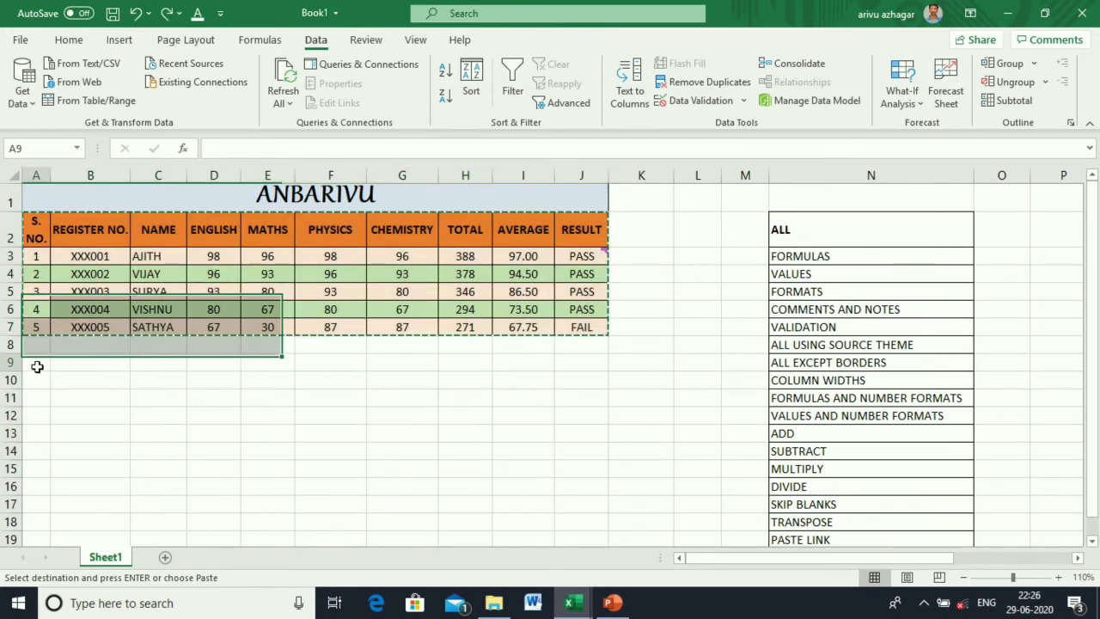
left_click(100, 241)
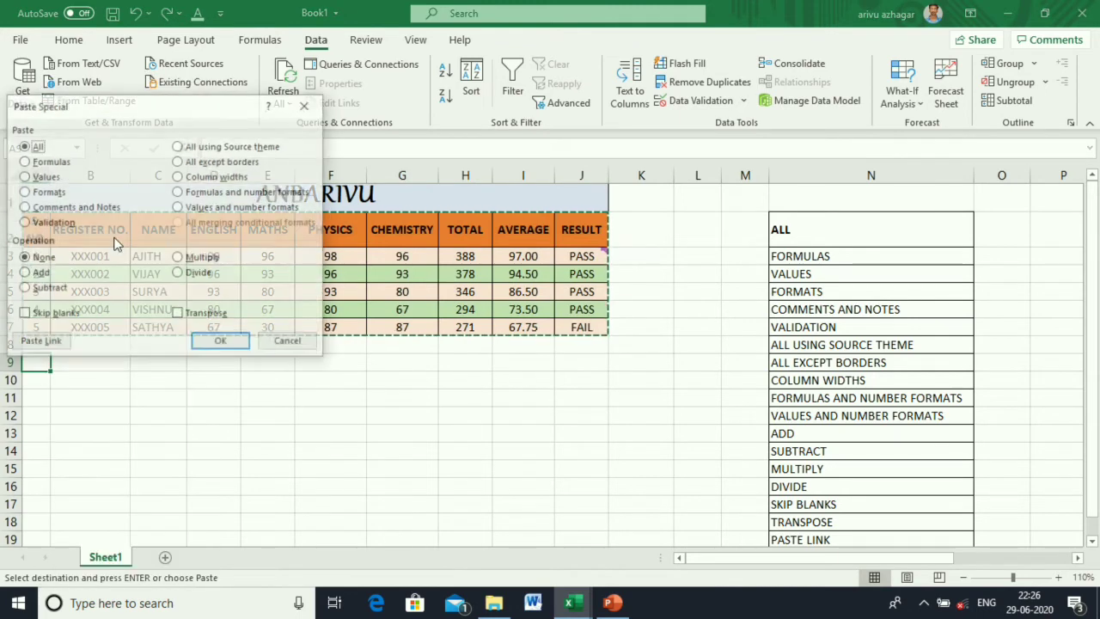
left_click(221, 343)
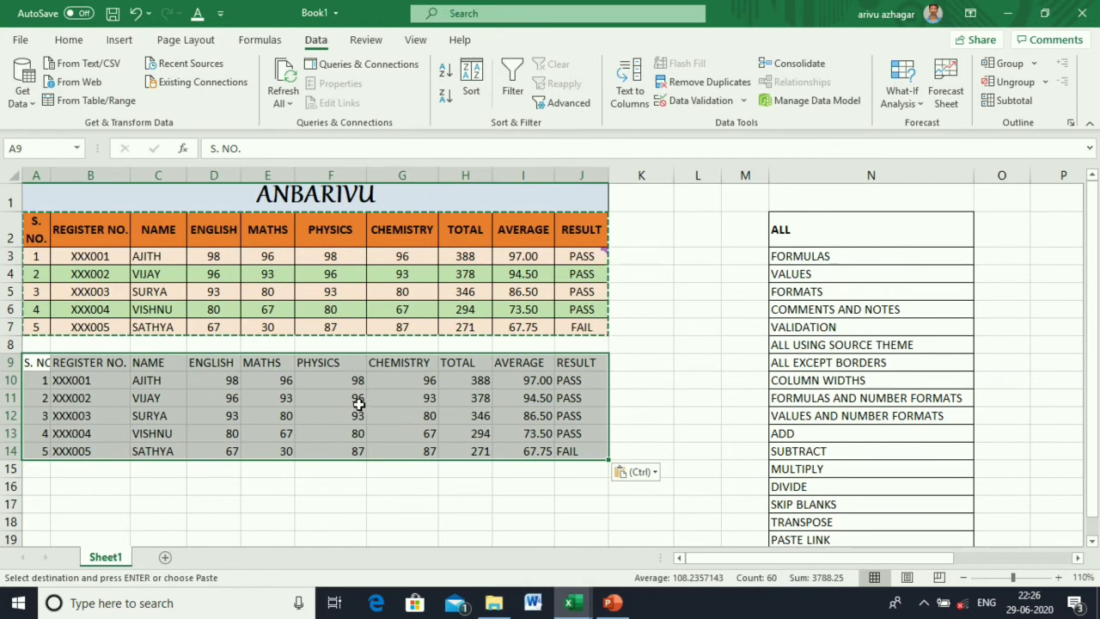
Compare pasted cells H10, I10, I12, J12 with the original formulas in H7 and J6.
left_click(447, 383)
left_click(462, 325)
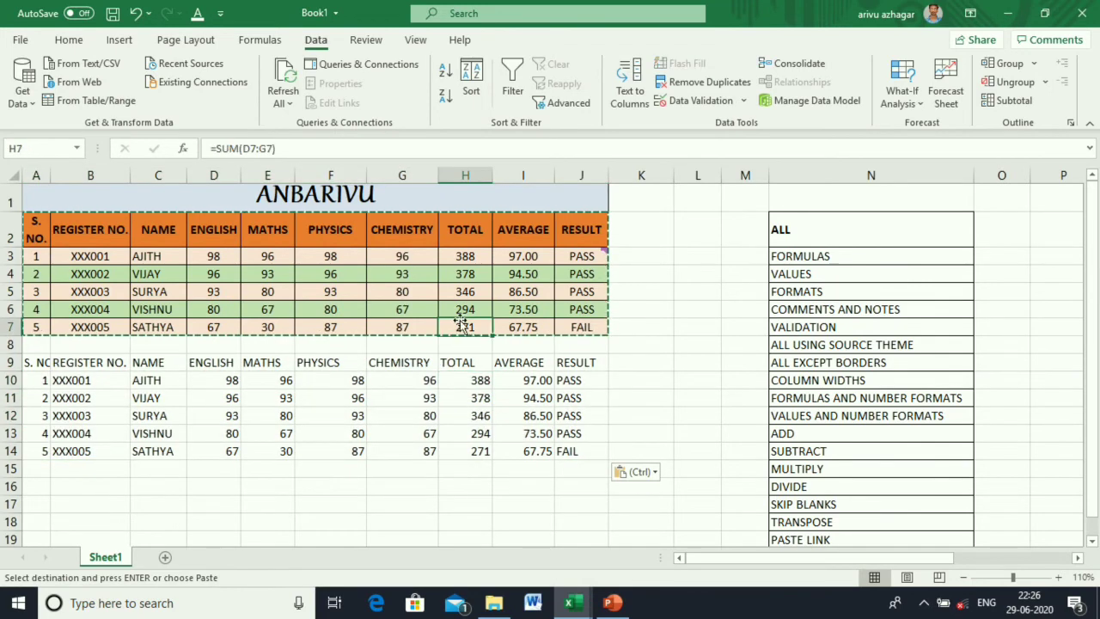
left_click(526, 288)
left_click(530, 382)
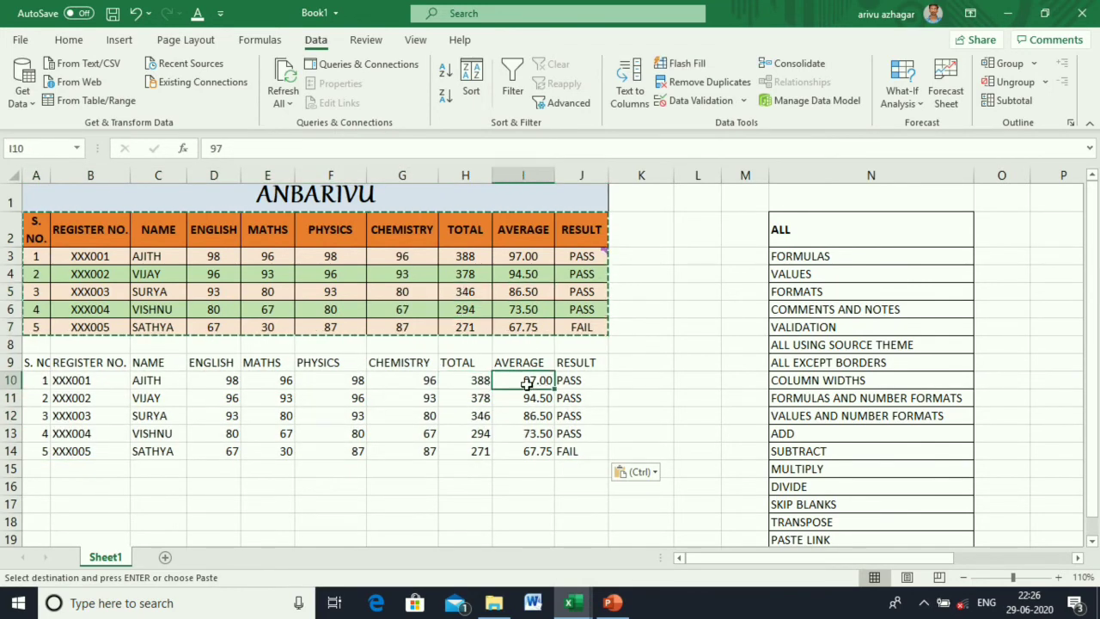
left_click(533, 412)
left_click(572, 412)
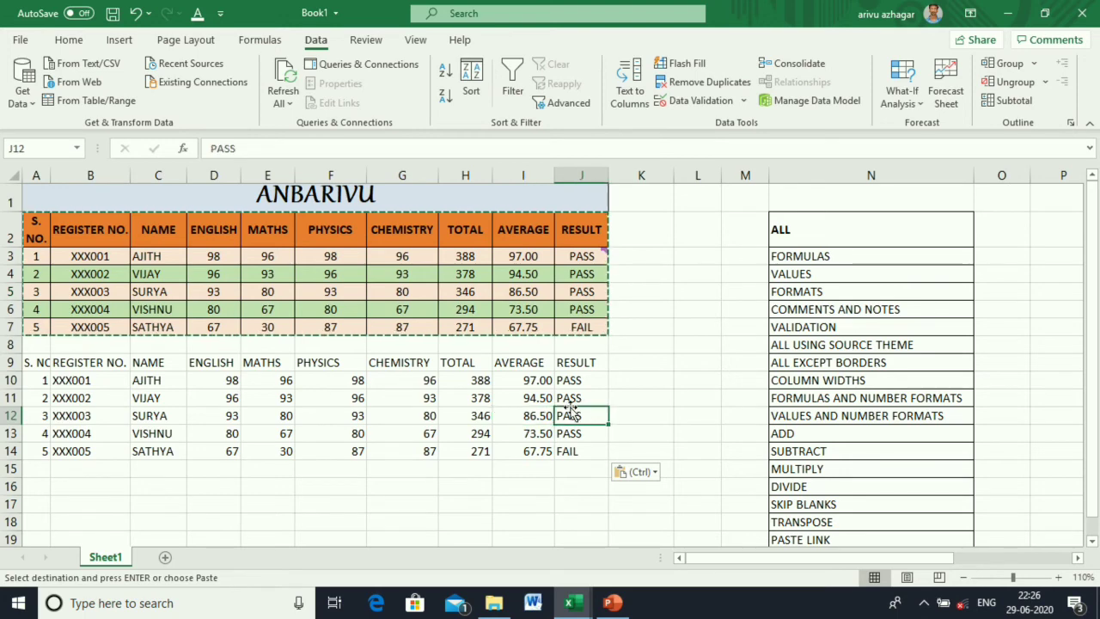
left_click(562, 306)
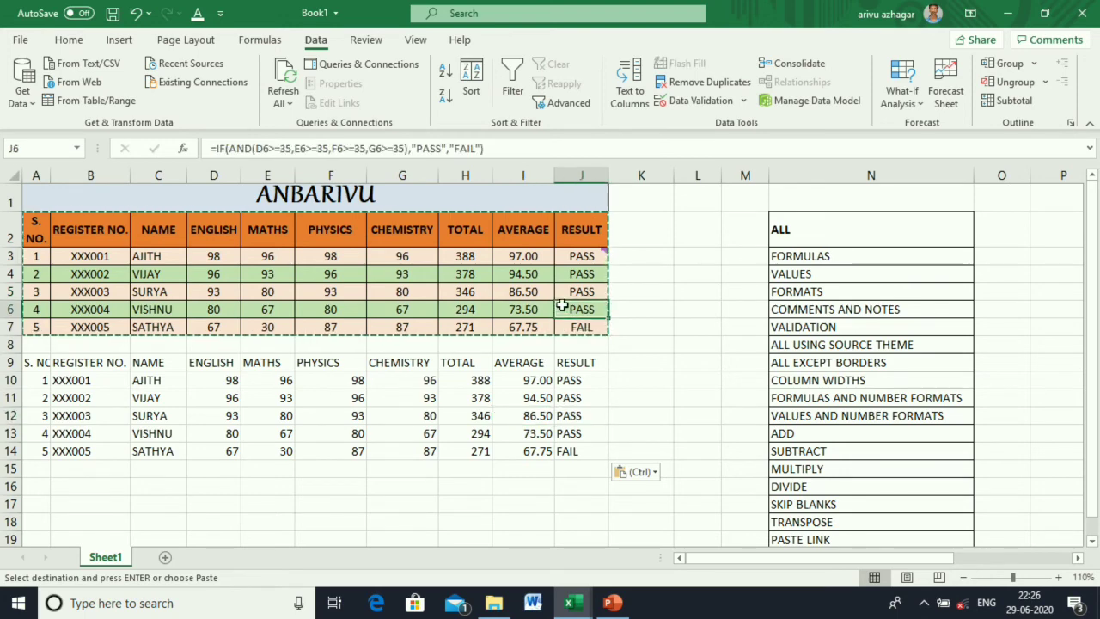
Undo the pasted copy of the marks table.
left_click(681, 429)
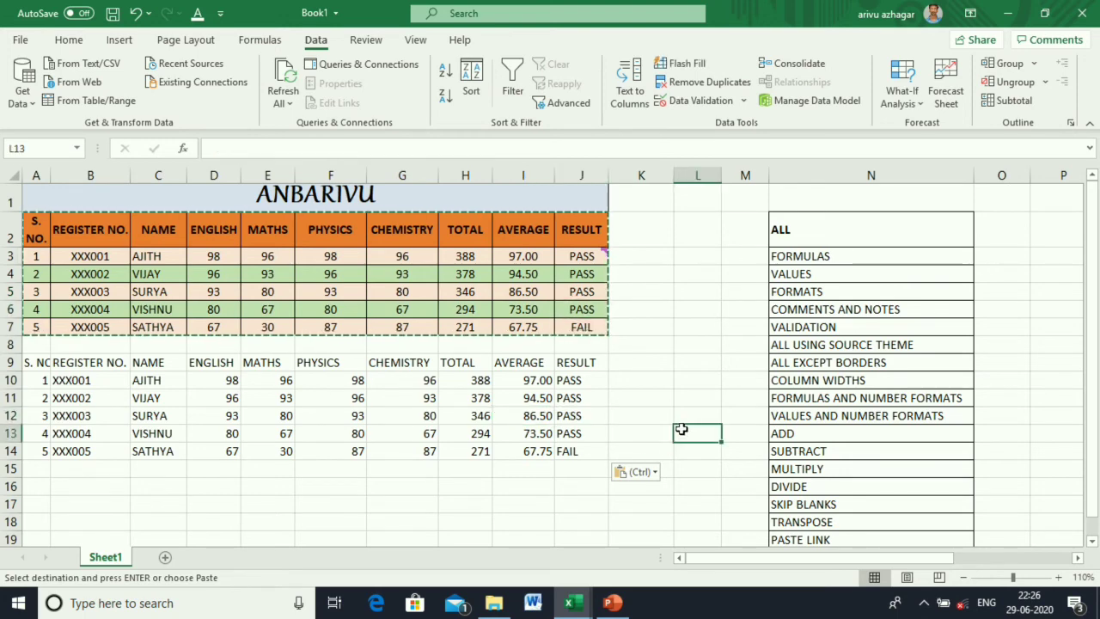
left_click(134, 15)
left_click(357, 501)
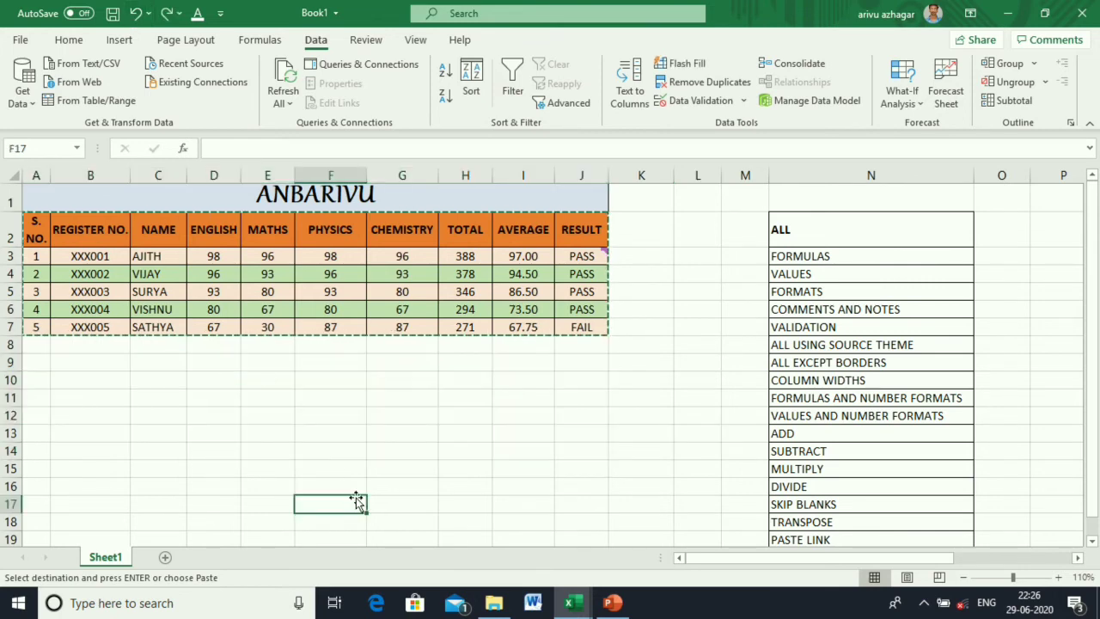
Enter 2, 4, 5 and 6 in D10:G10 and copy the 2 from D10.
left_click(221, 388)
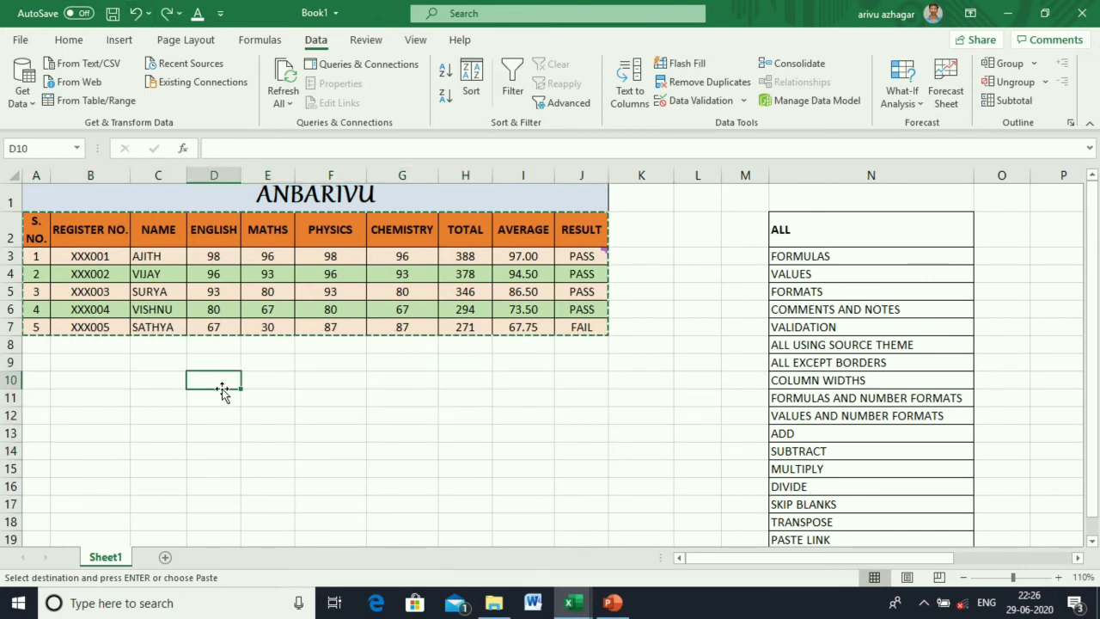
type("2")
key("Tab")
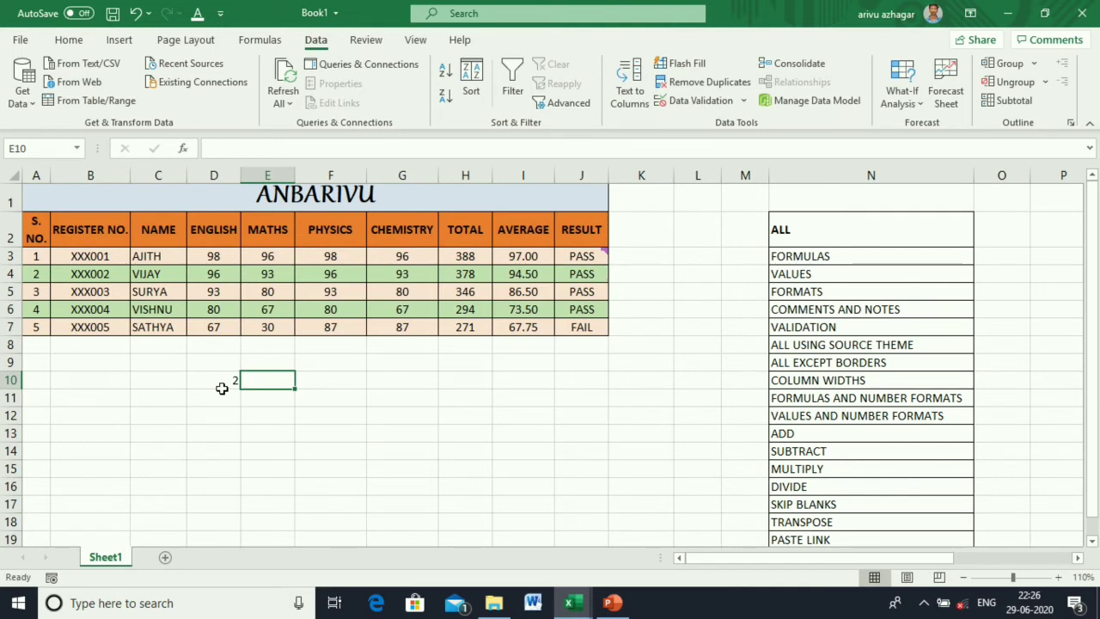
type("4")
key("Tab")
type("5")
key("Tab")
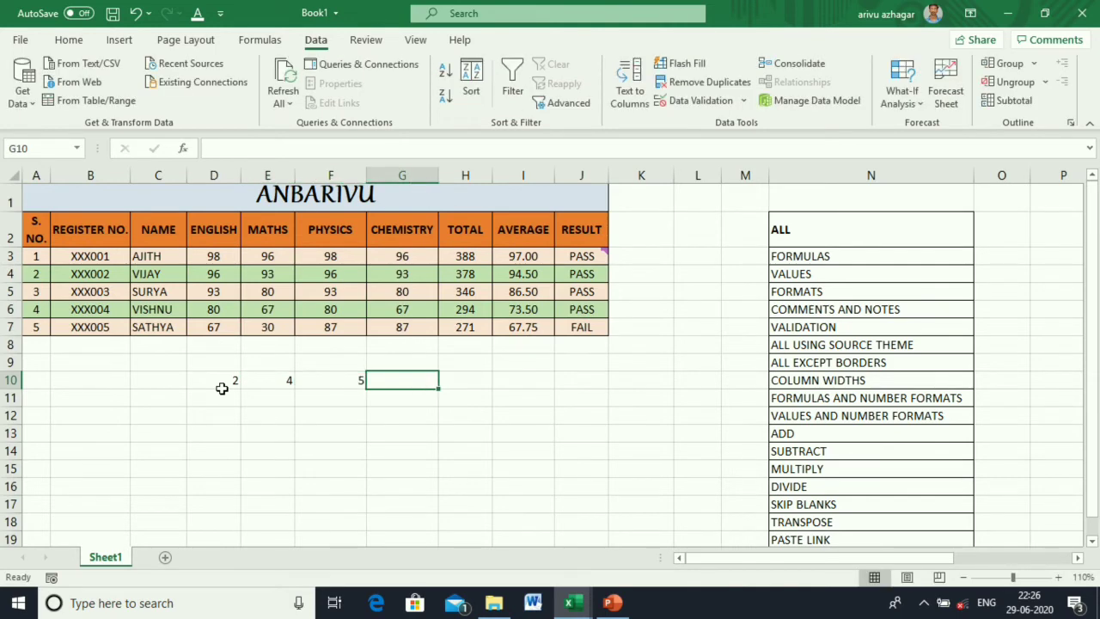
type("6")
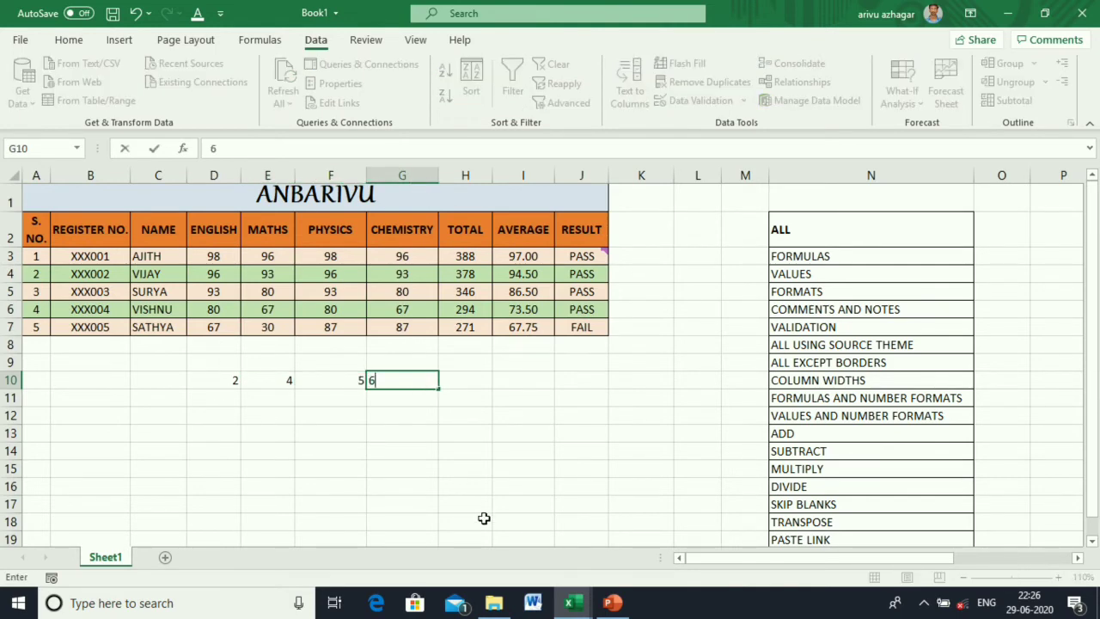
left_click(520, 490)
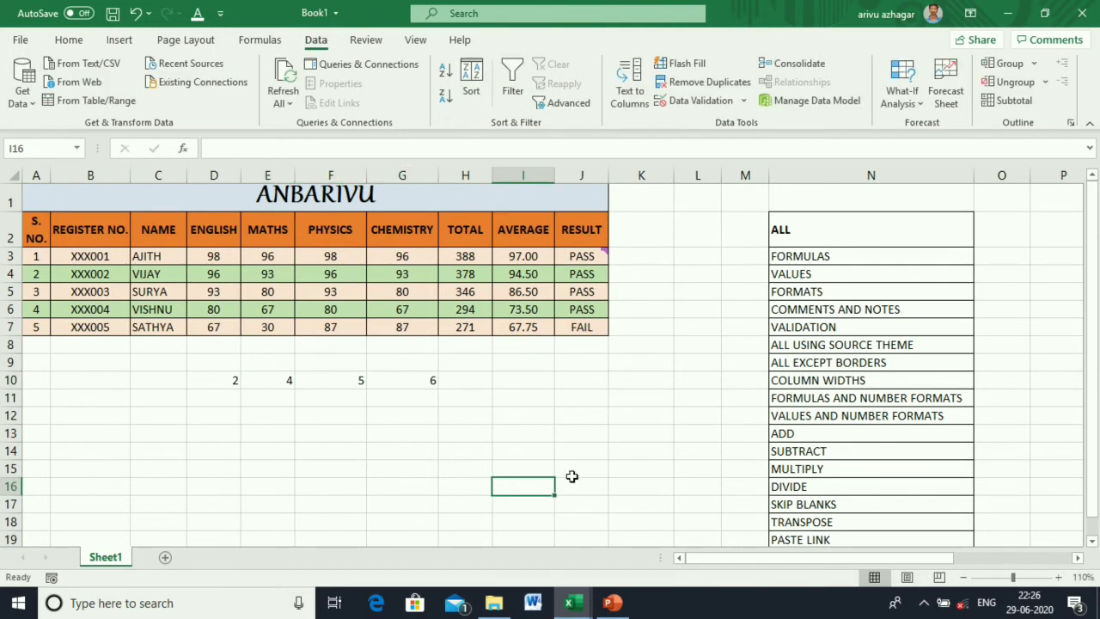
left_click(218, 380)
key("ctrl+c")
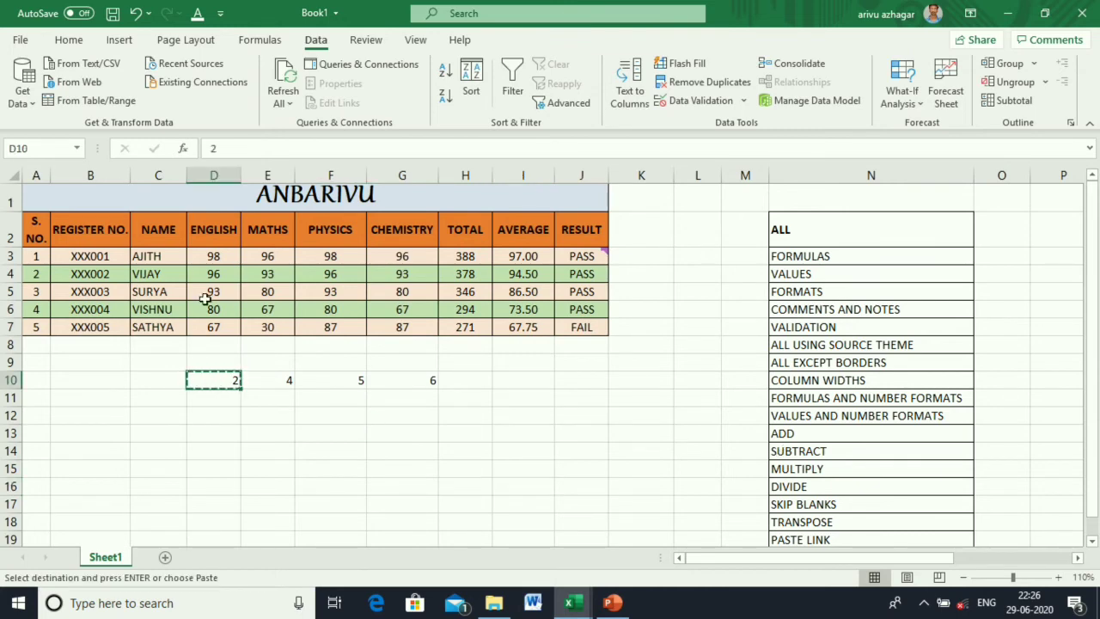
Add the copied 2 to the English marks D3:D7 with Paste Special Add.
left_click_drag(212, 253, 208, 316)
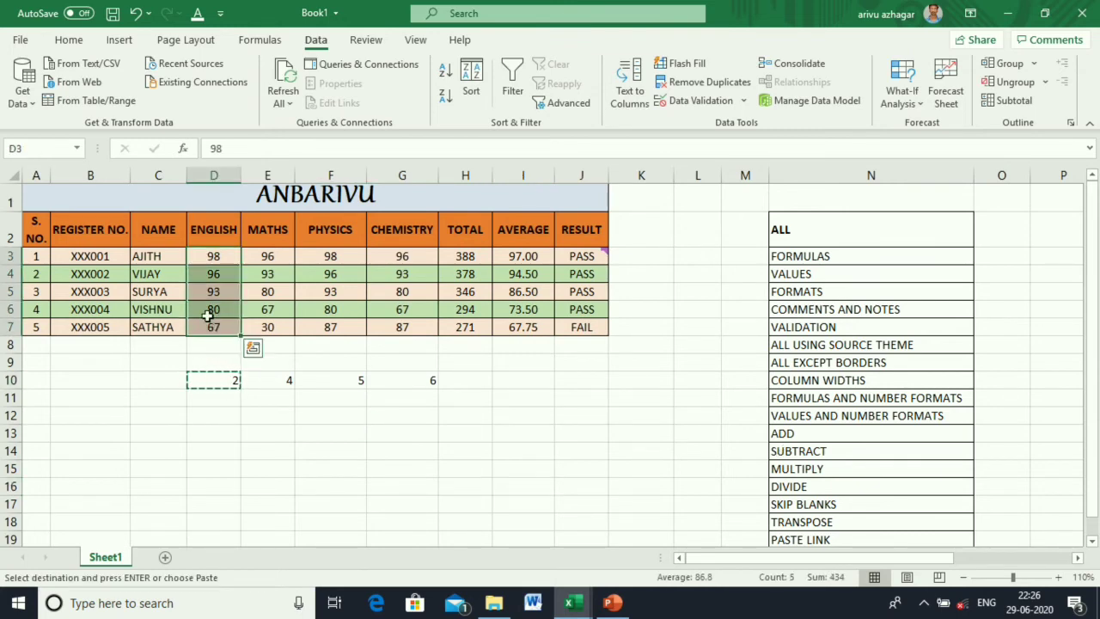
right_click(208, 316)
left_click(269, 243)
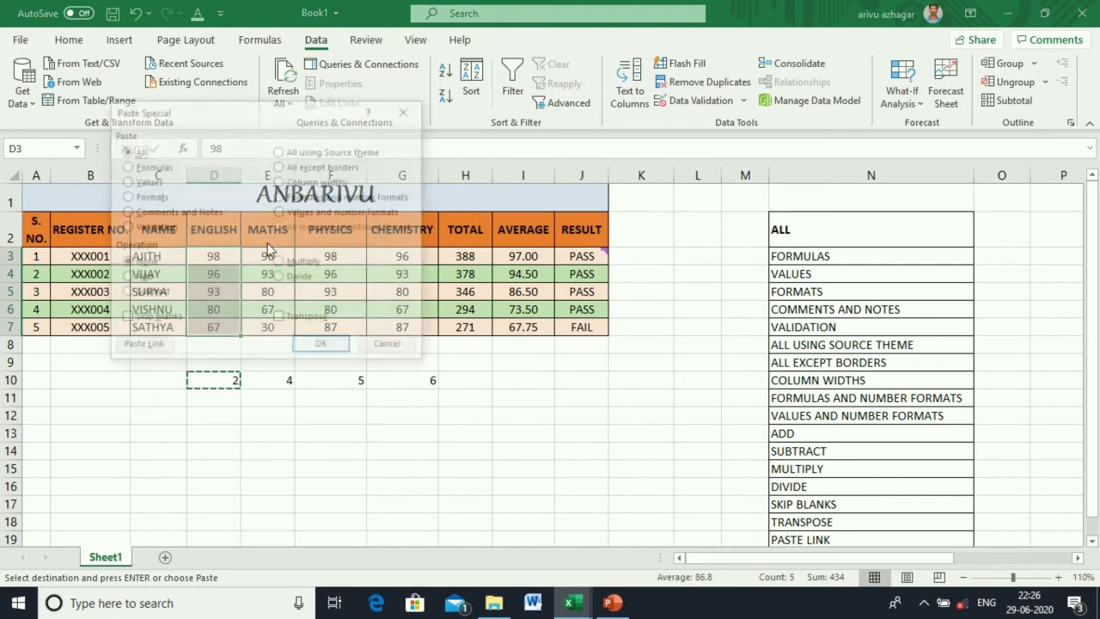
left_click(138, 278)
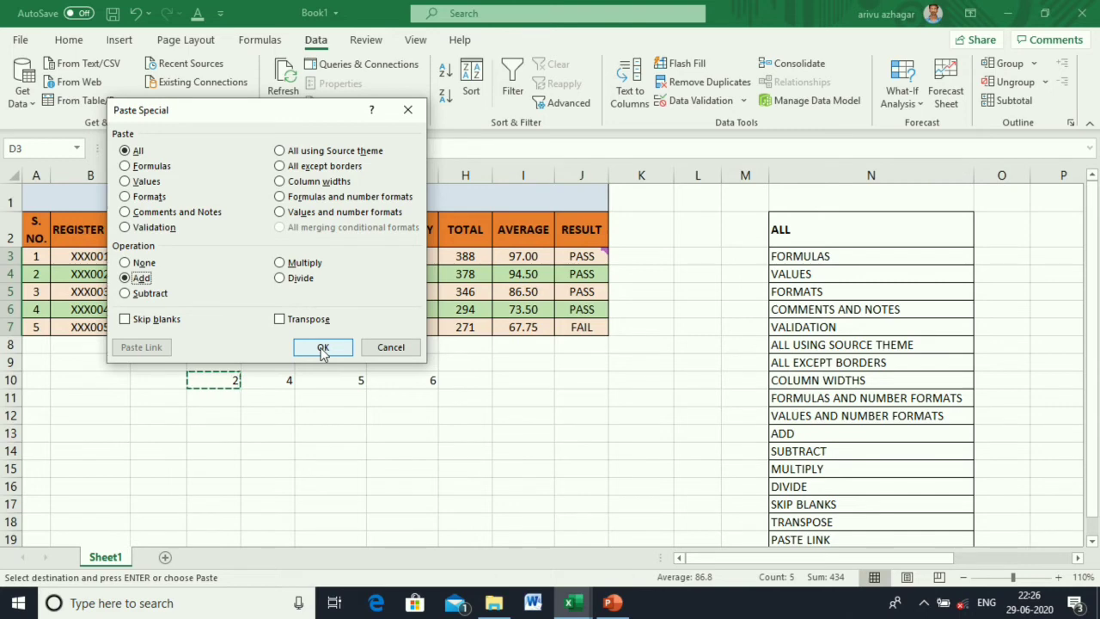
left_click(323, 347)
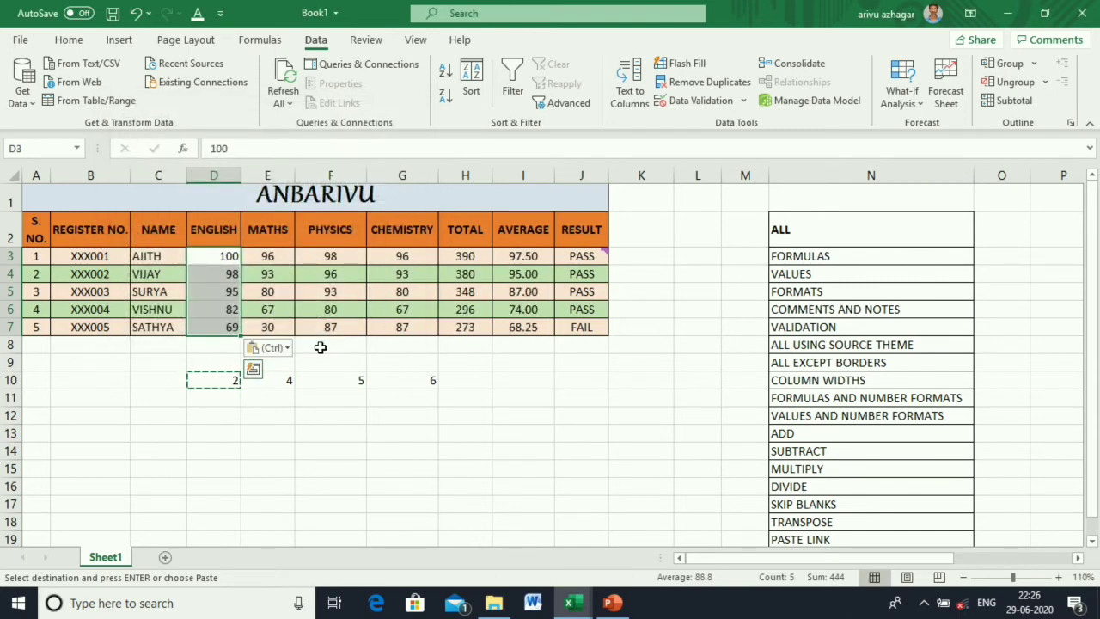
Copy the 4 from E10 and subtract it from the Maths marks E3:E7.
left_click(276, 384)
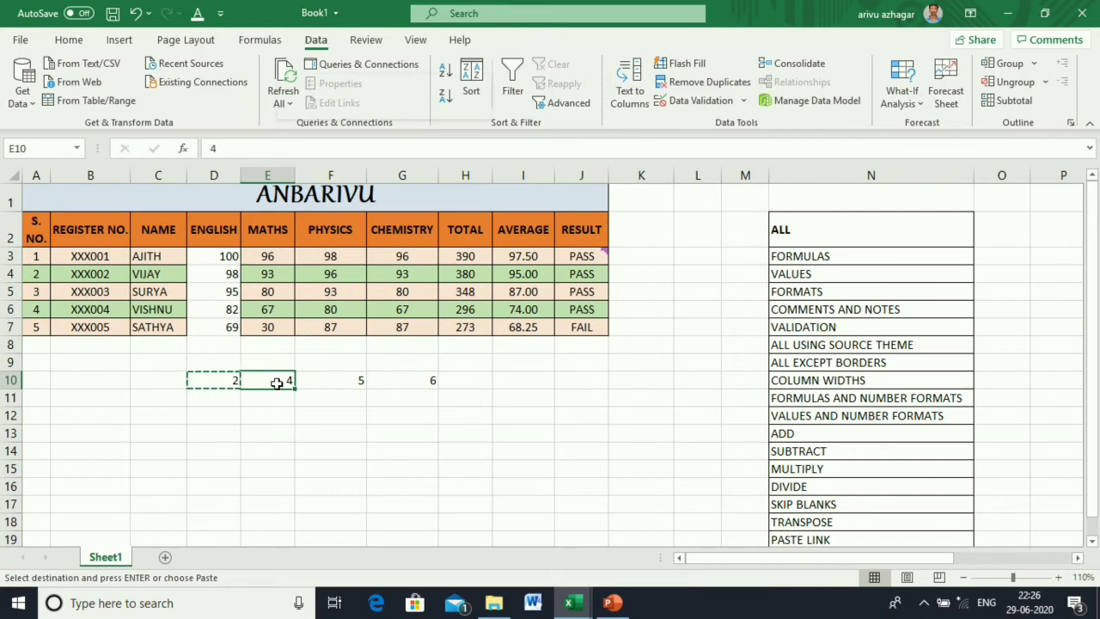
right_click(277, 385)
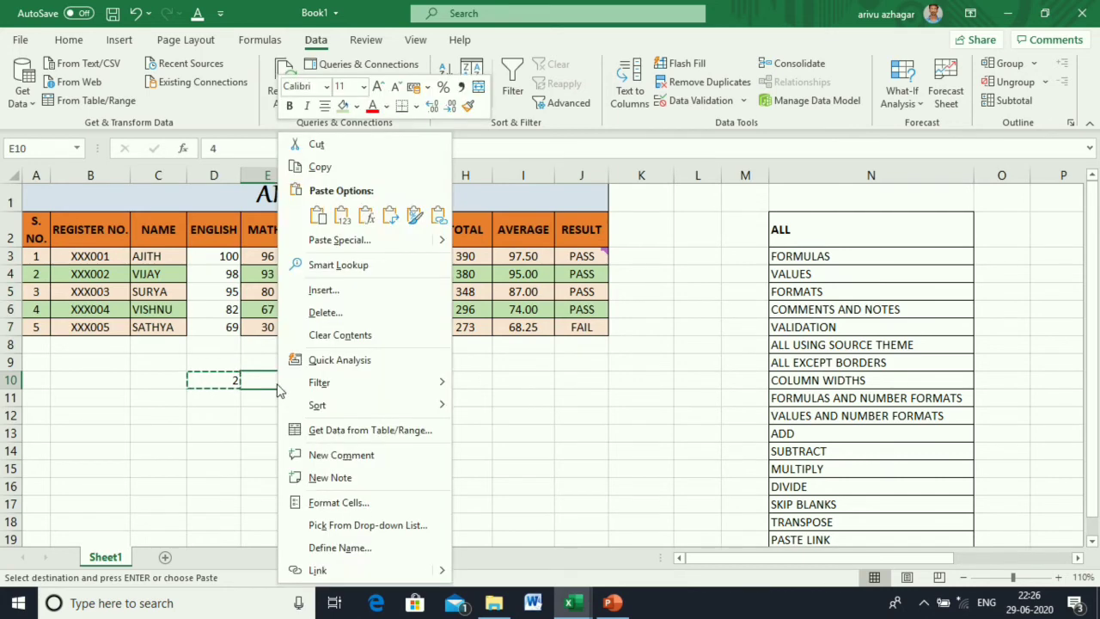
left_click(319, 167)
left_click_drag(272, 256, 273, 325)
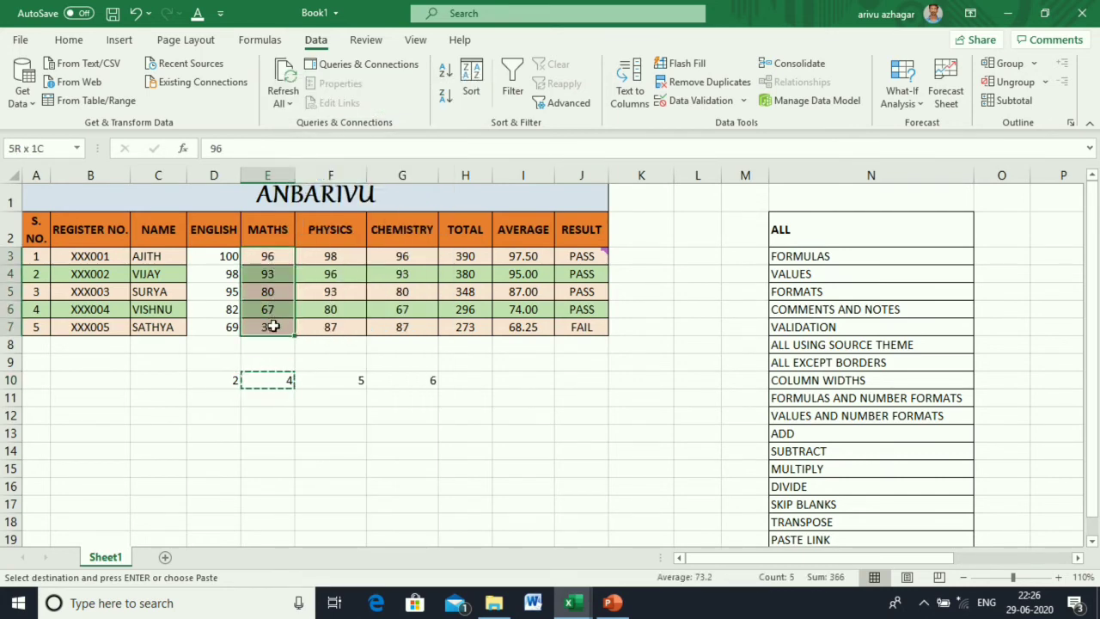
right_click(274, 327)
left_click(325, 241)
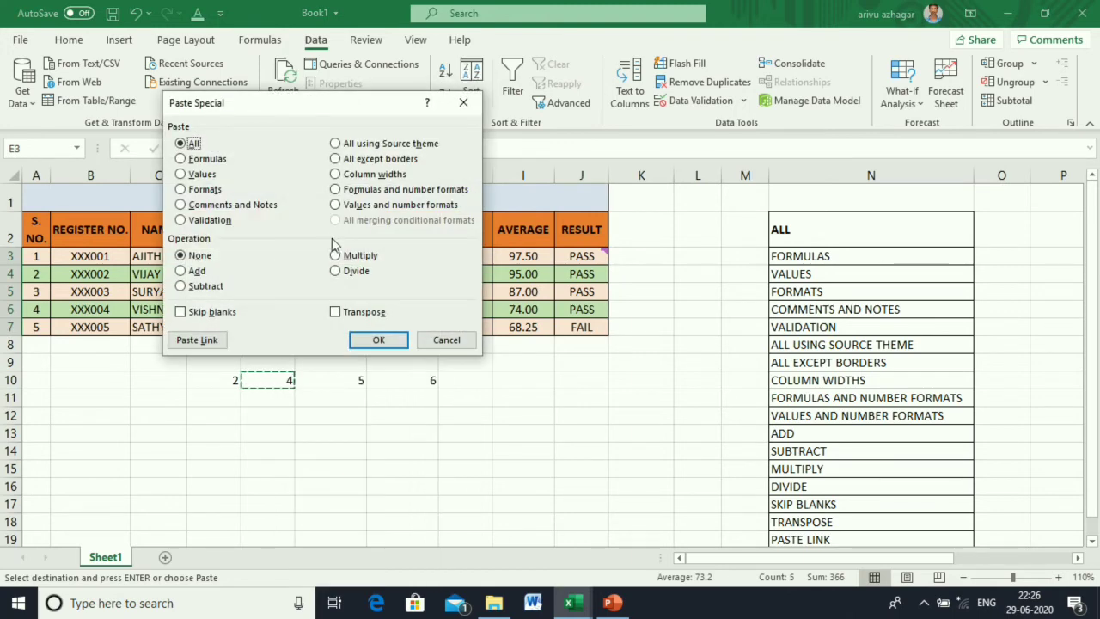
left_click(204, 286)
left_click_drag(310, 110, 555, 117)
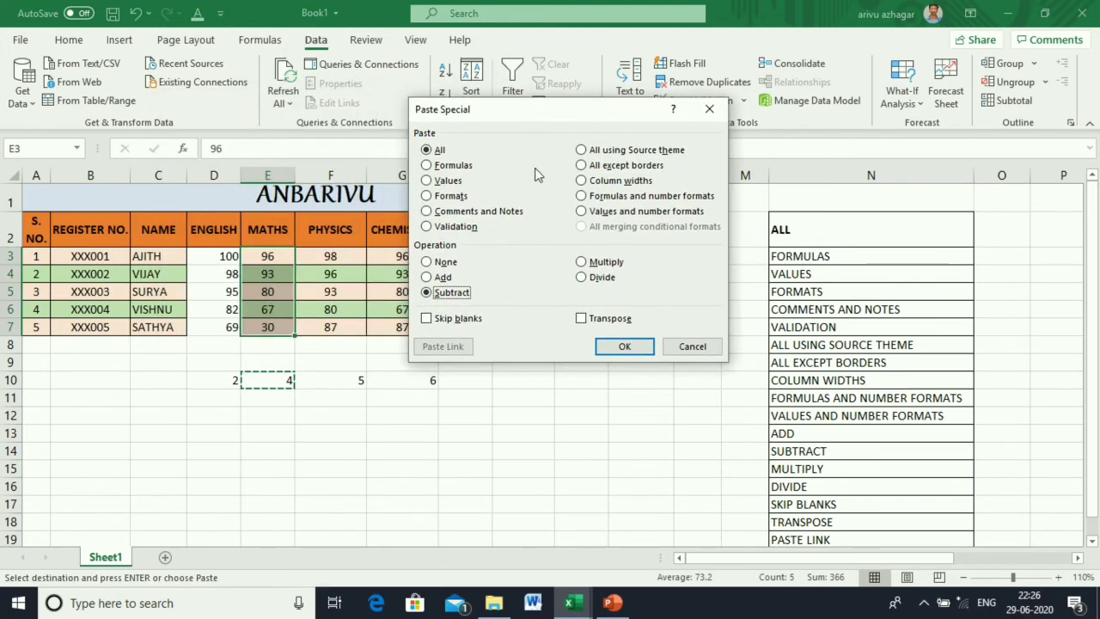
left_click(619, 347)
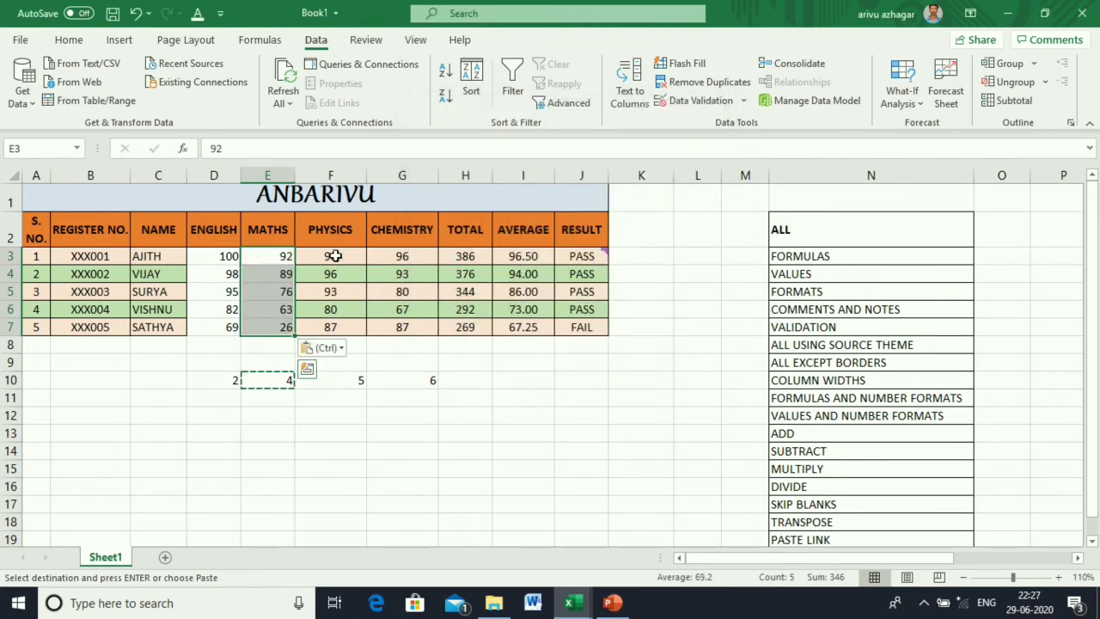
left_click_drag(332, 256, 335, 328)
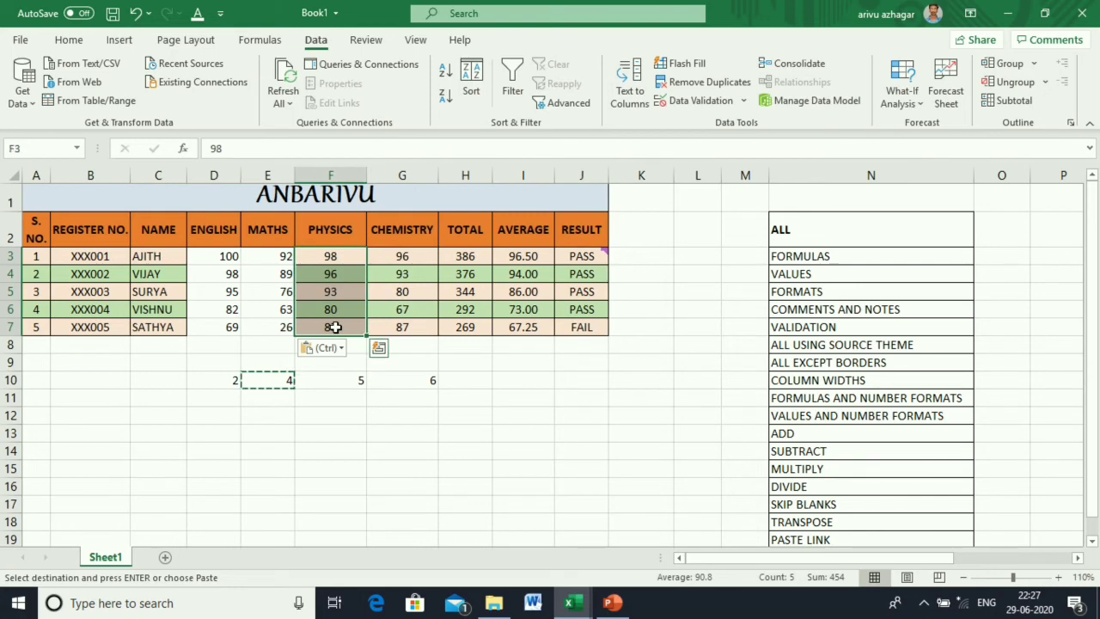
Copy the 5 from F10 and multiply the Physics marks F3:F7 by it.
key("ctrl+c")
right_click(334, 289)
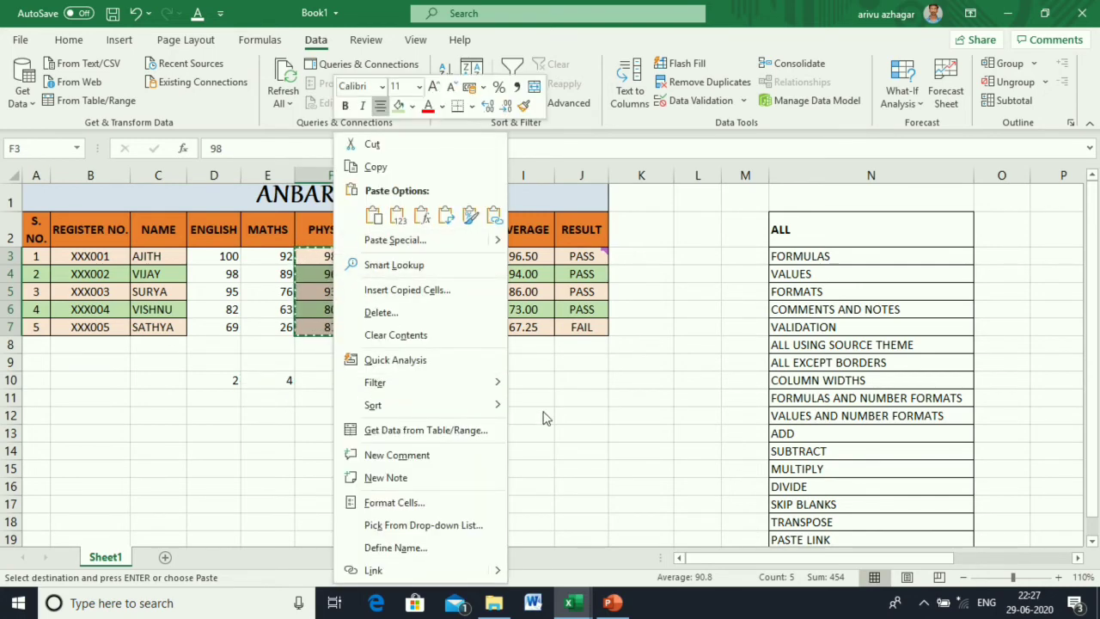
key("Escape")
left_click(357, 380)
key("ctrl+c")
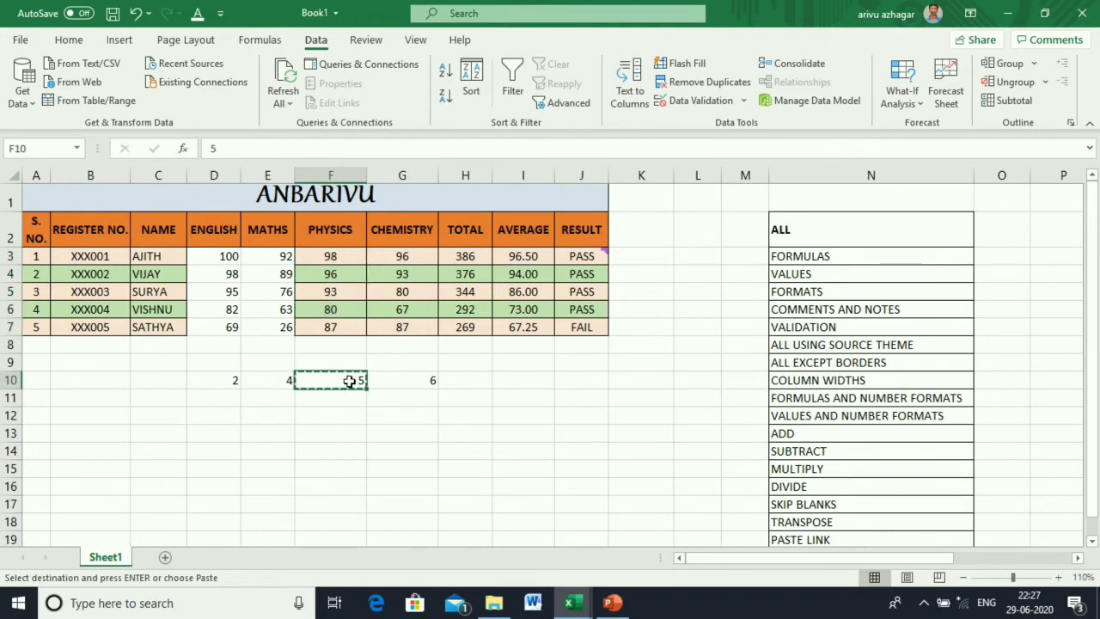
left_click_drag(334, 256, 332, 327)
right_click(332, 327)
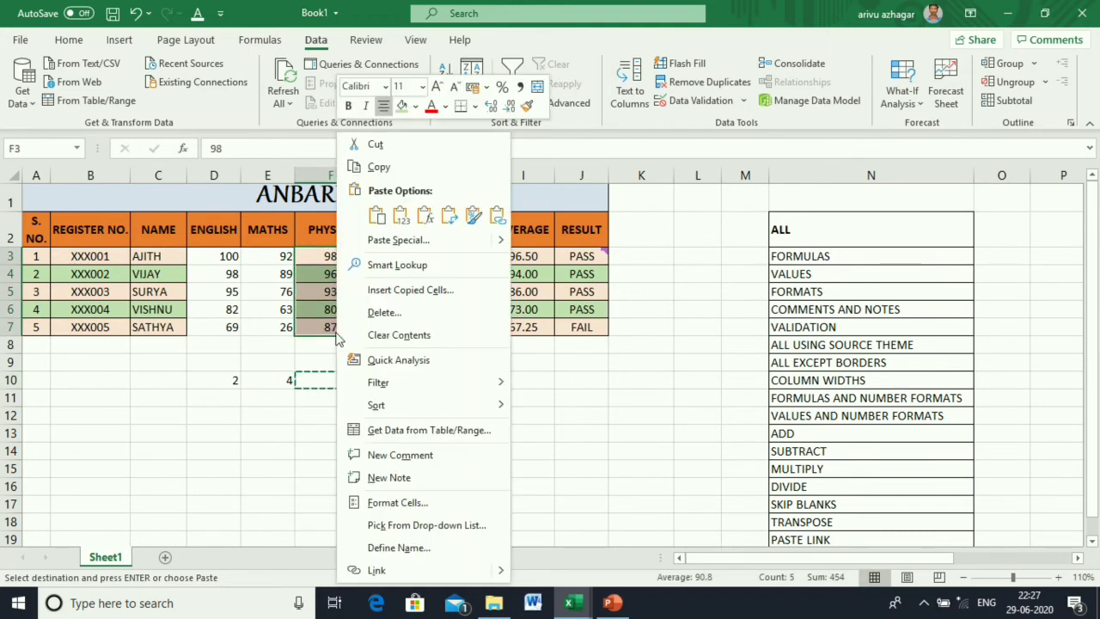
left_click(403, 245)
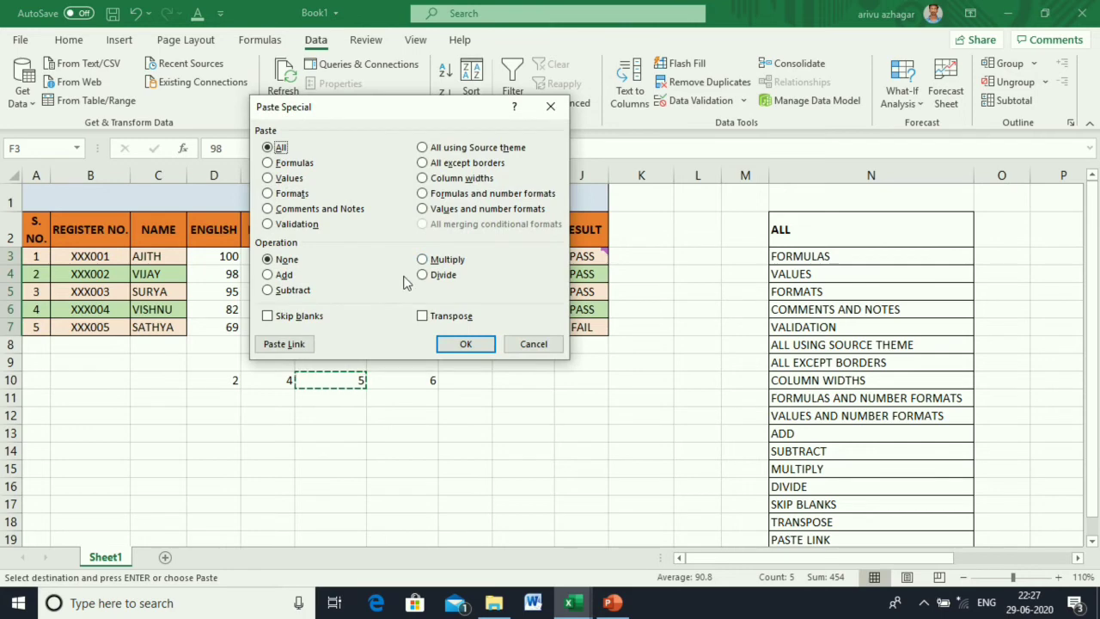
left_click(440, 260)
left_click(464, 344)
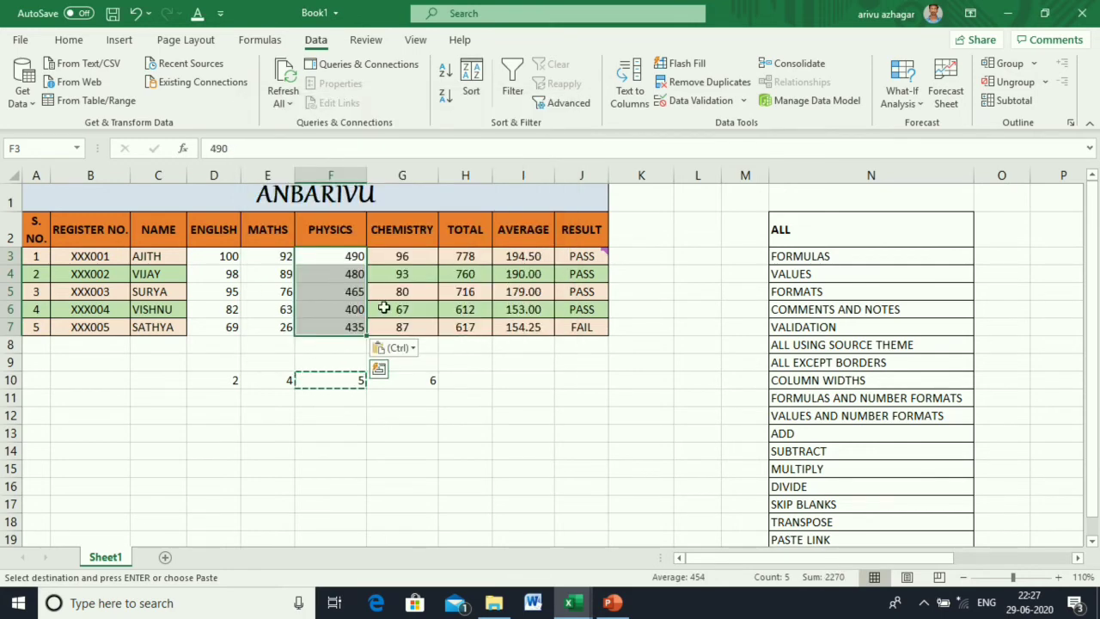
left_click(496, 415)
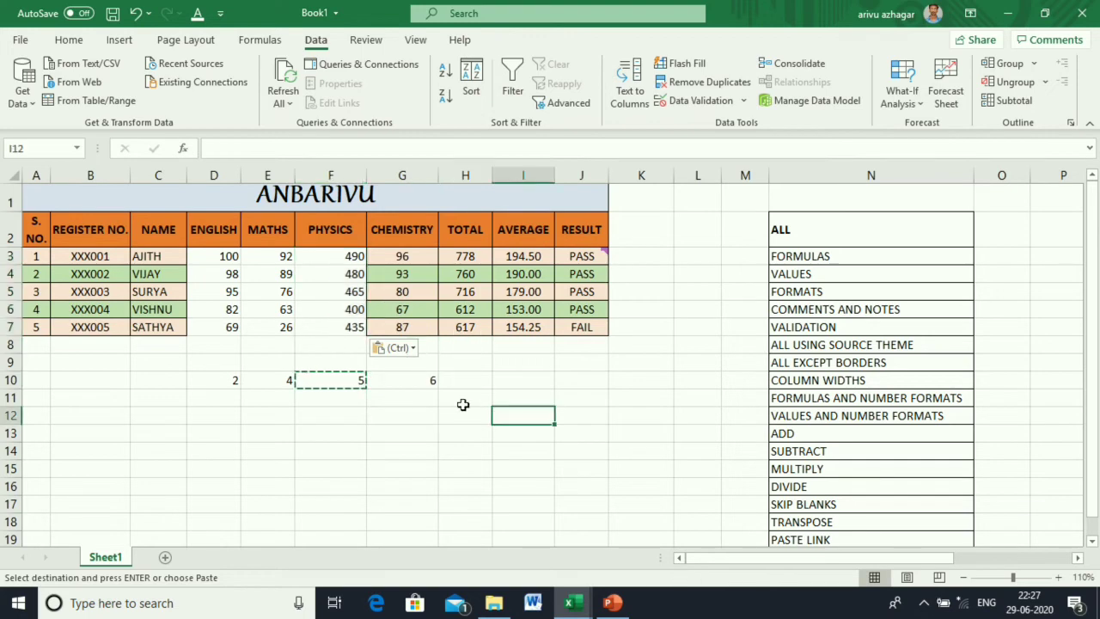
Copy the 6 from G10 and divide the Chemistry marks G3:G7 by it.
left_click(398, 385)
key("ctrl+c")
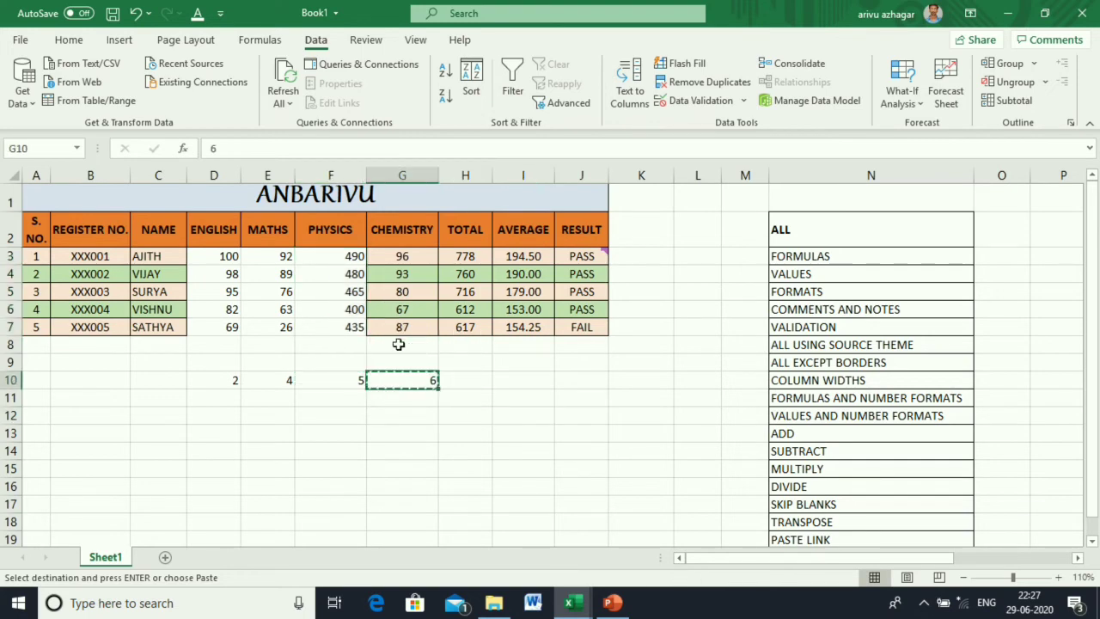
left_click_drag(398, 256, 402, 325)
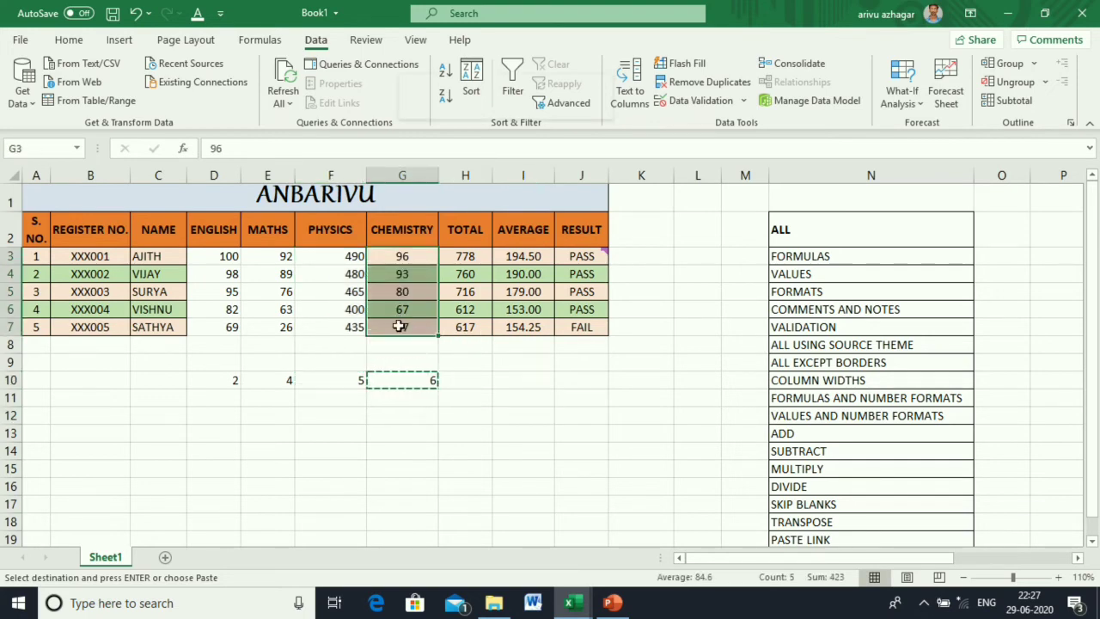
right_click(402, 325)
left_click(462, 239)
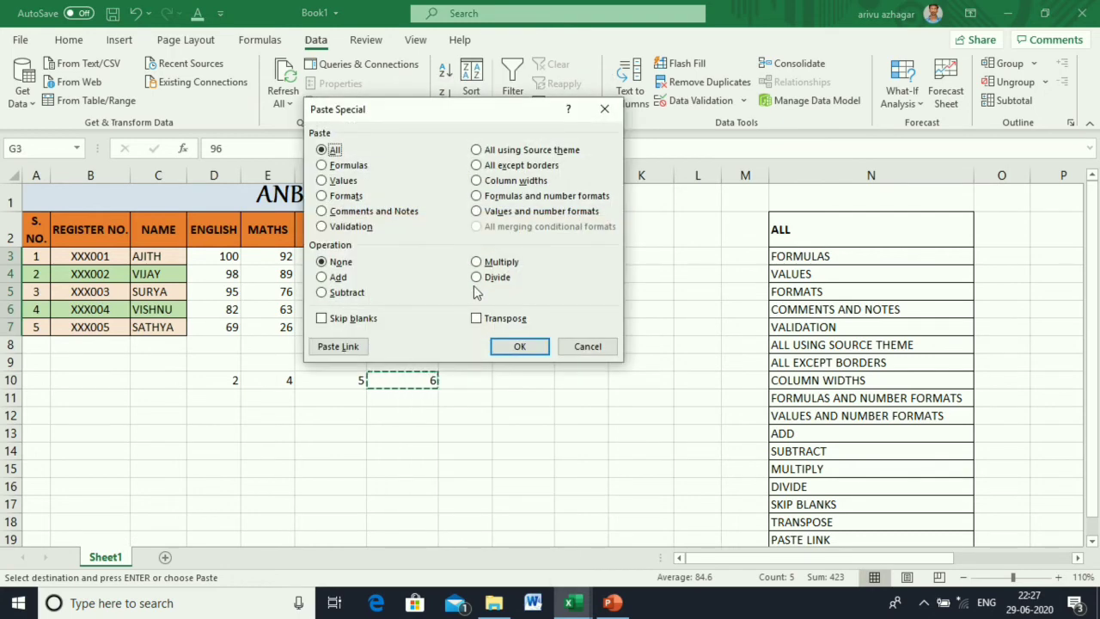
left_click(477, 277)
left_click(515, 347)
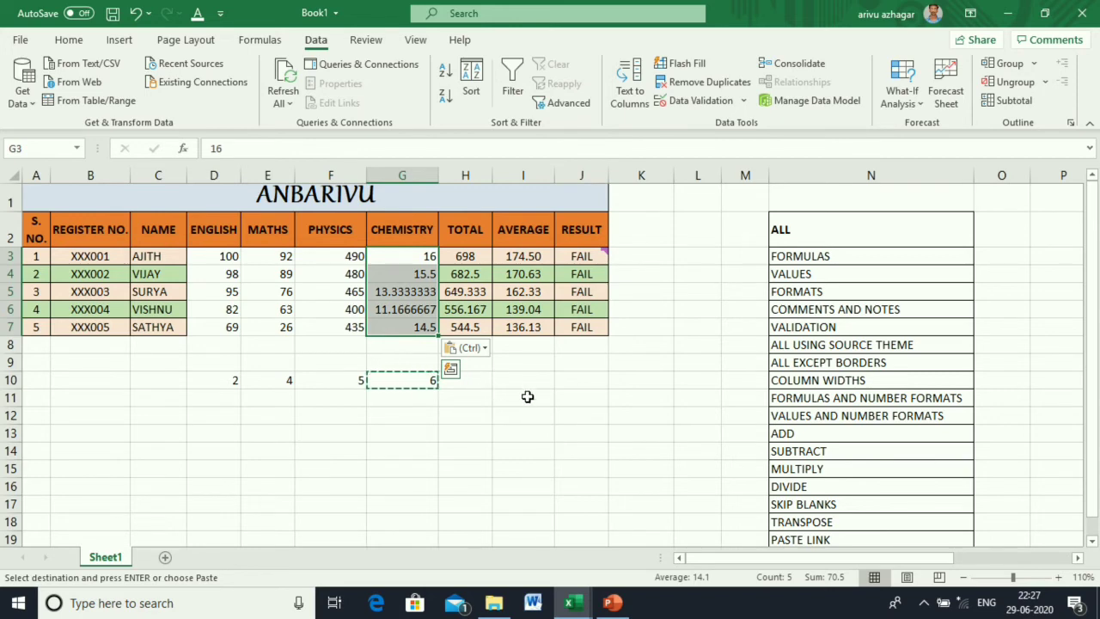
left_click(413, 455)
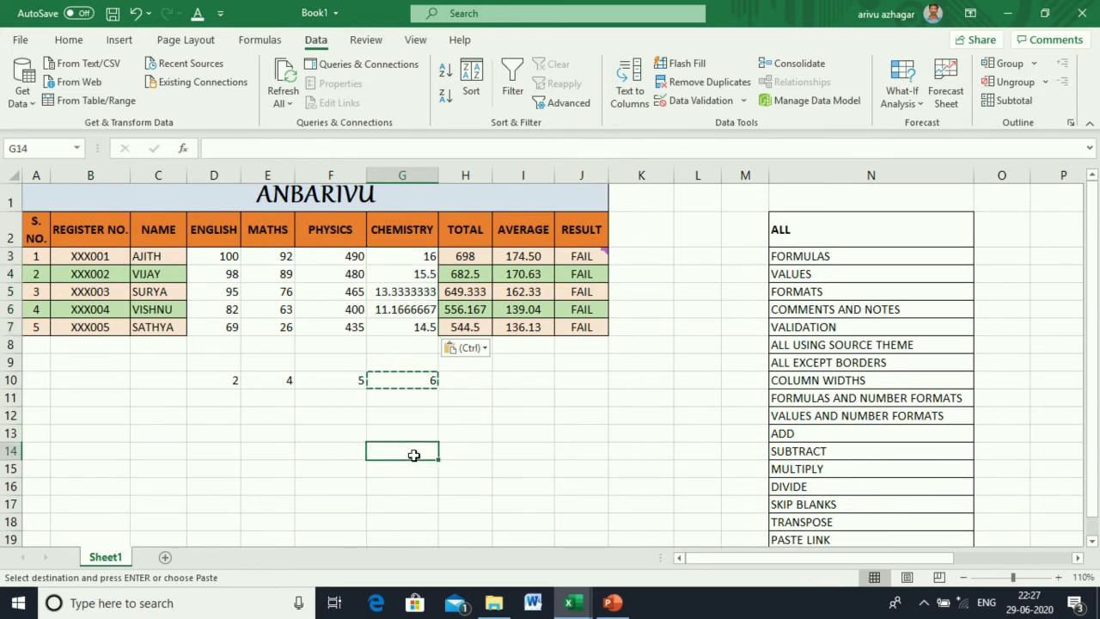
key("Escape")
left_click(470, 400)
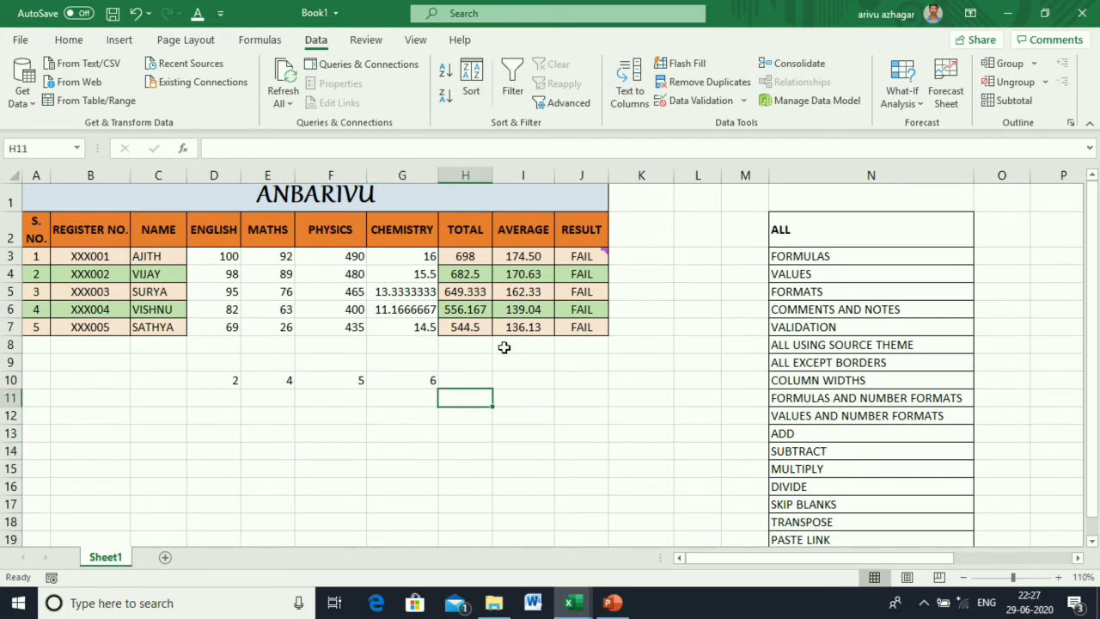
Undo the last two mark changes and clear the last student's Physics mark in F7.
key("ctrl+z")
key("ctrl+z")
key("ctrl+z")
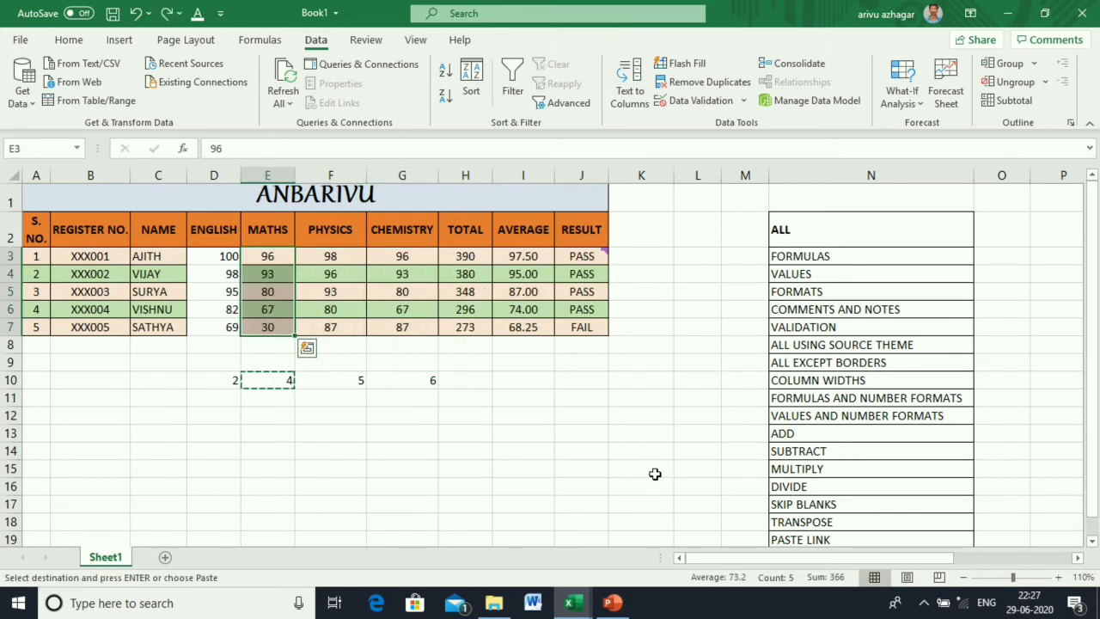
key("ctrl+z")
key("ctrl+z")
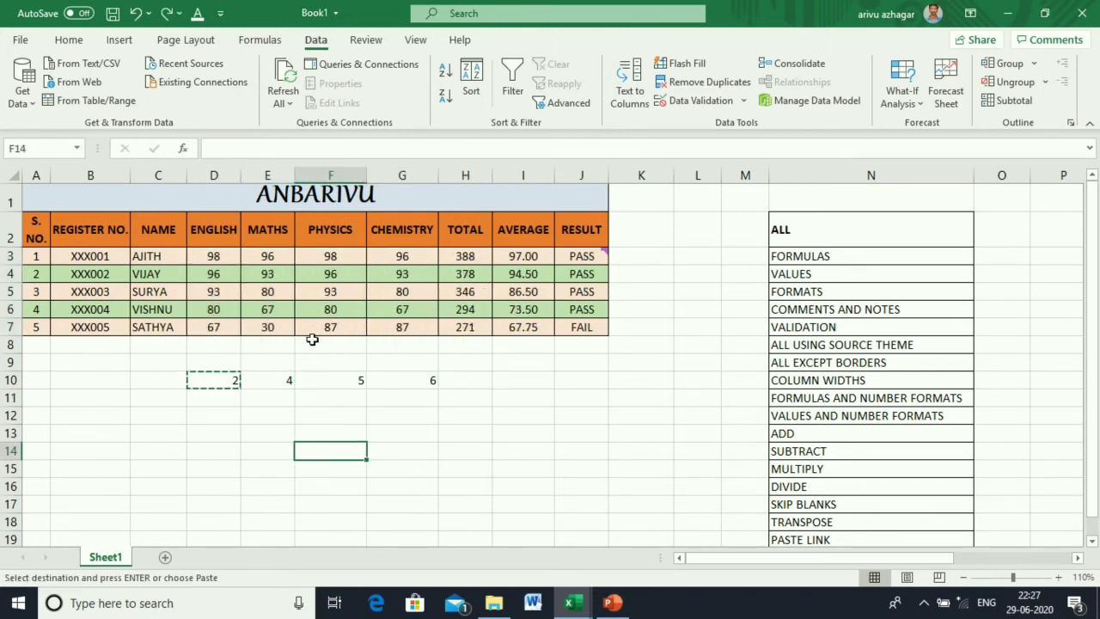
left_click(329, 330)
key("Delete")
left_click(400, 436)
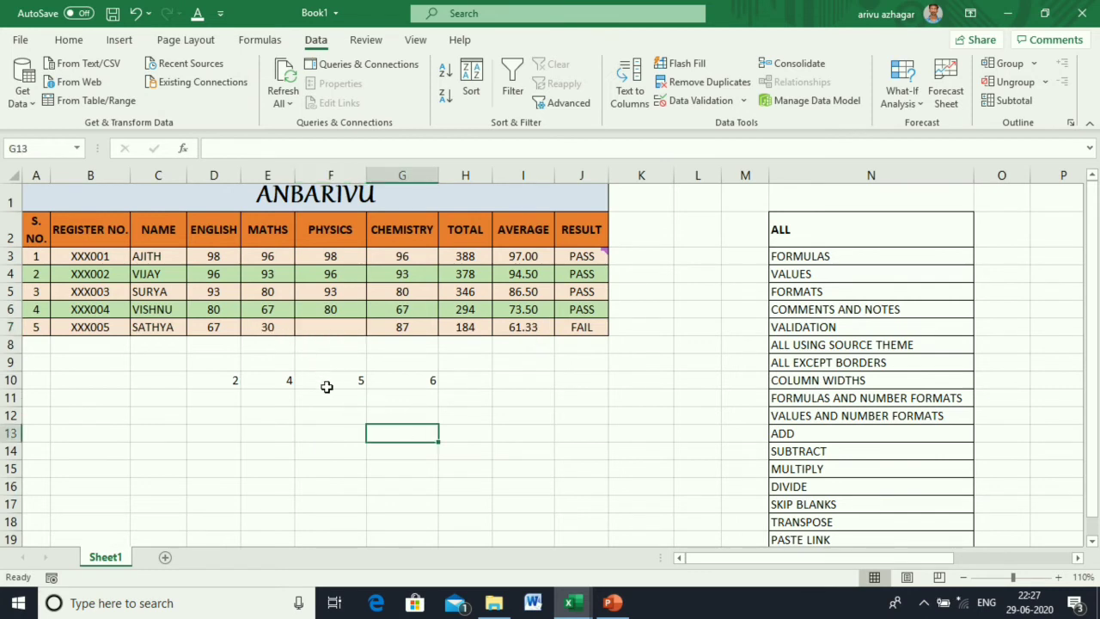
Enter 56 in cell F13 as a test value.
left_click(270, 327)
left_click_drag(270, 327, 402, 322)
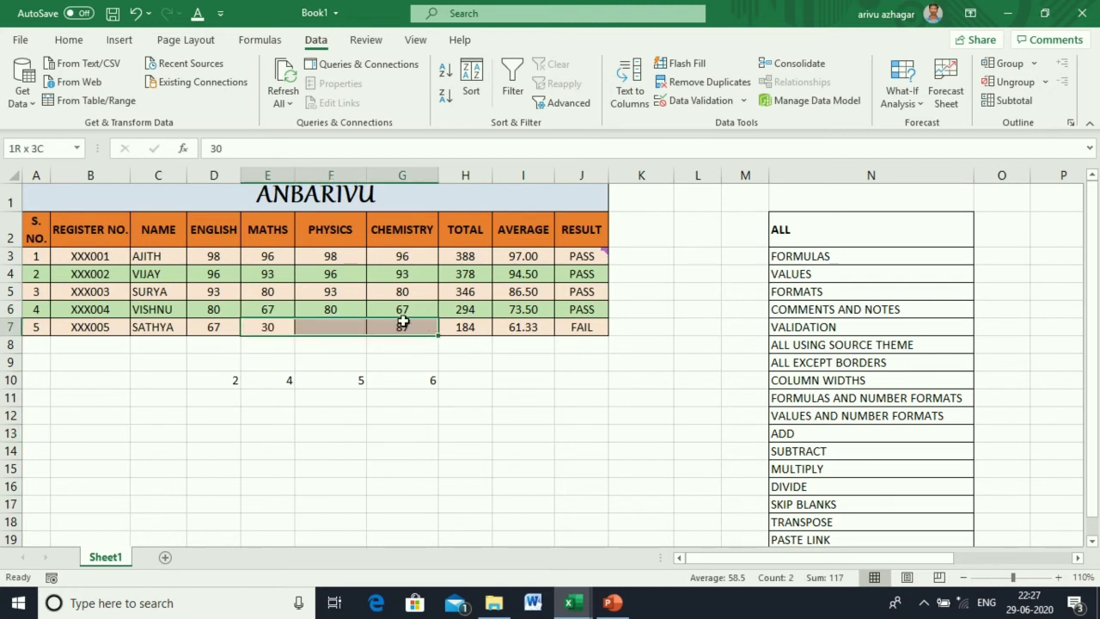
left_click(391, 410)
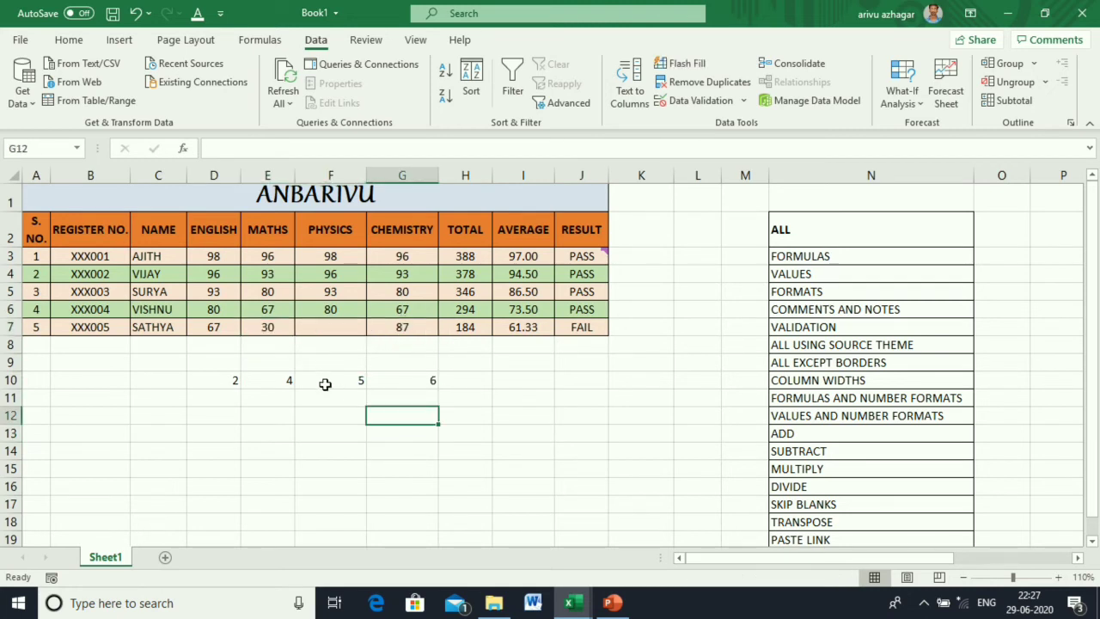
left_click(322, 429)
type("56")
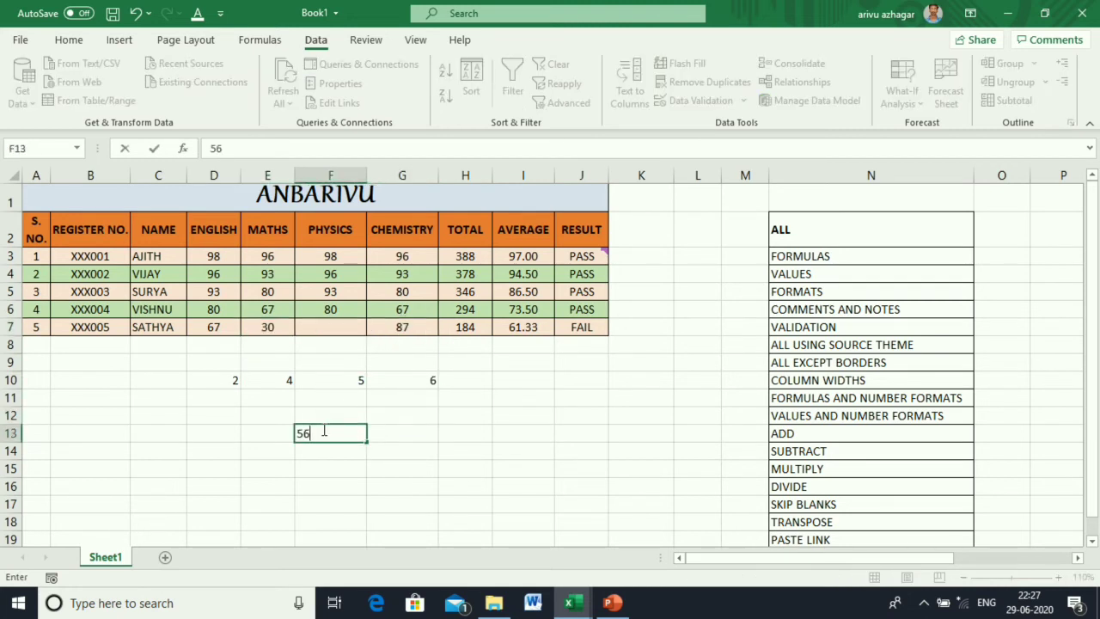
left_click(445, 465)
Copy E7:G7 and paste it at E13 with Skip blanks so F13 keeps 56.
left_click_drag(269, 327, 405, 323)
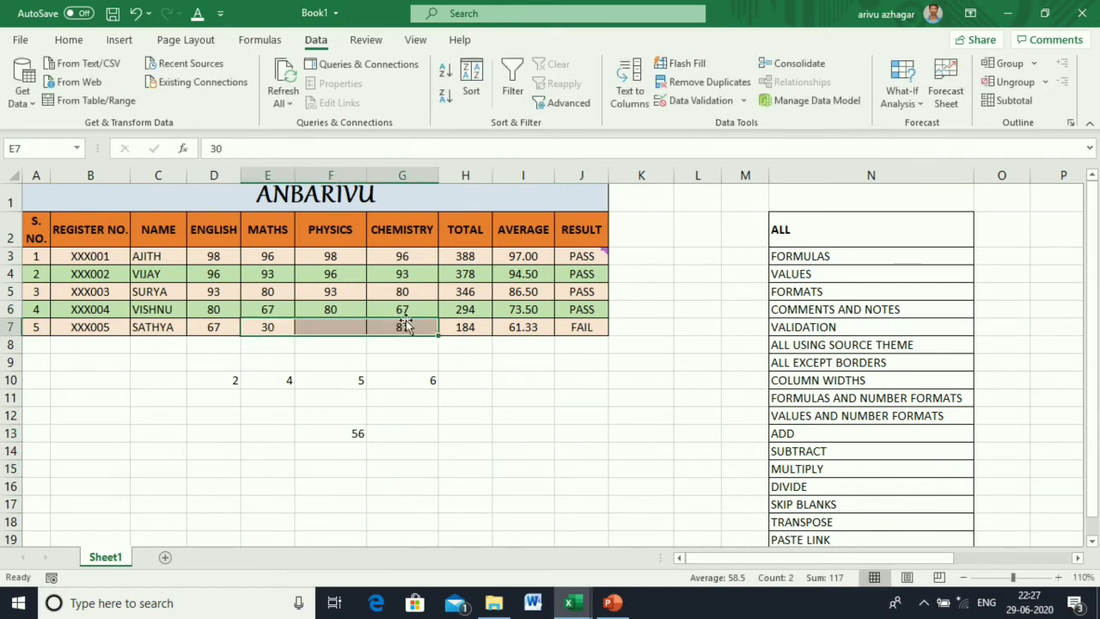
key("ctrl+c")
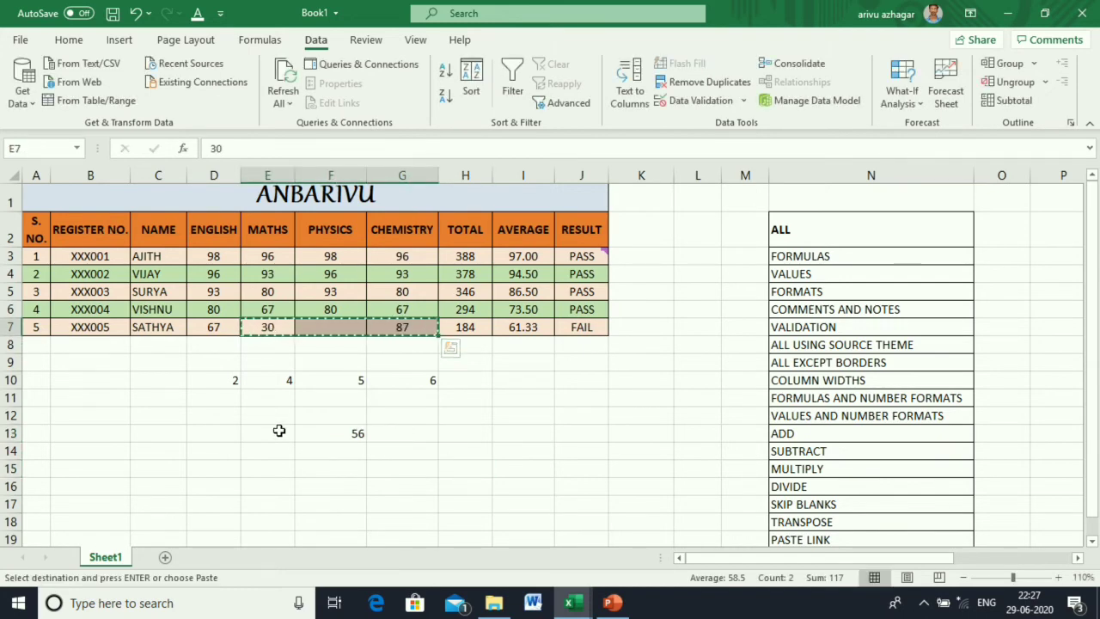
left_click(279, 432)
right_click(277, 431)
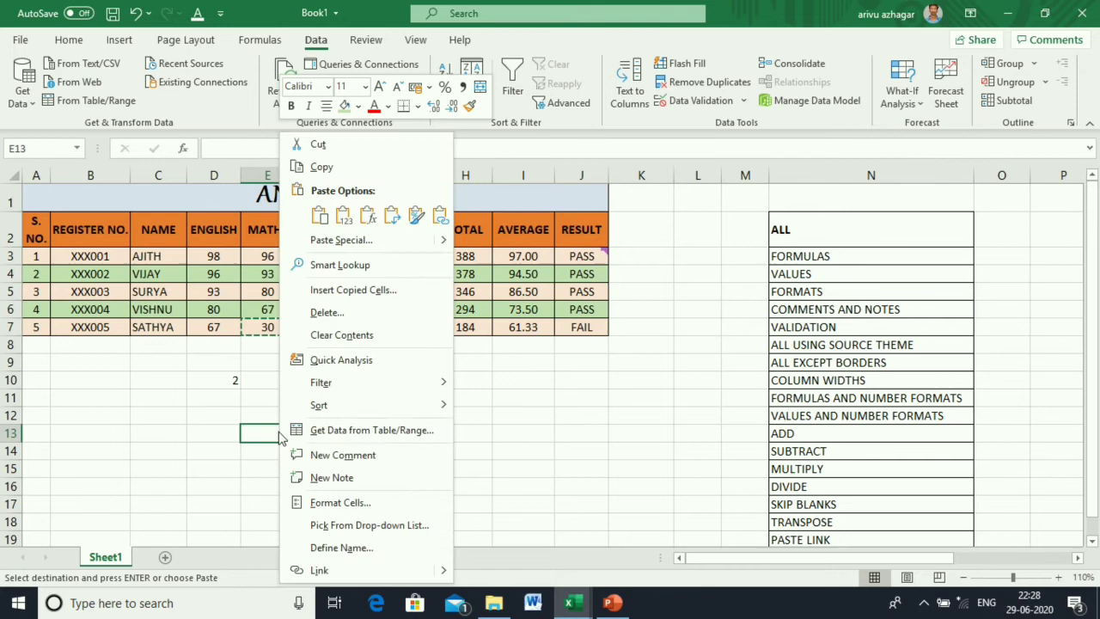
left_click(344, 242)
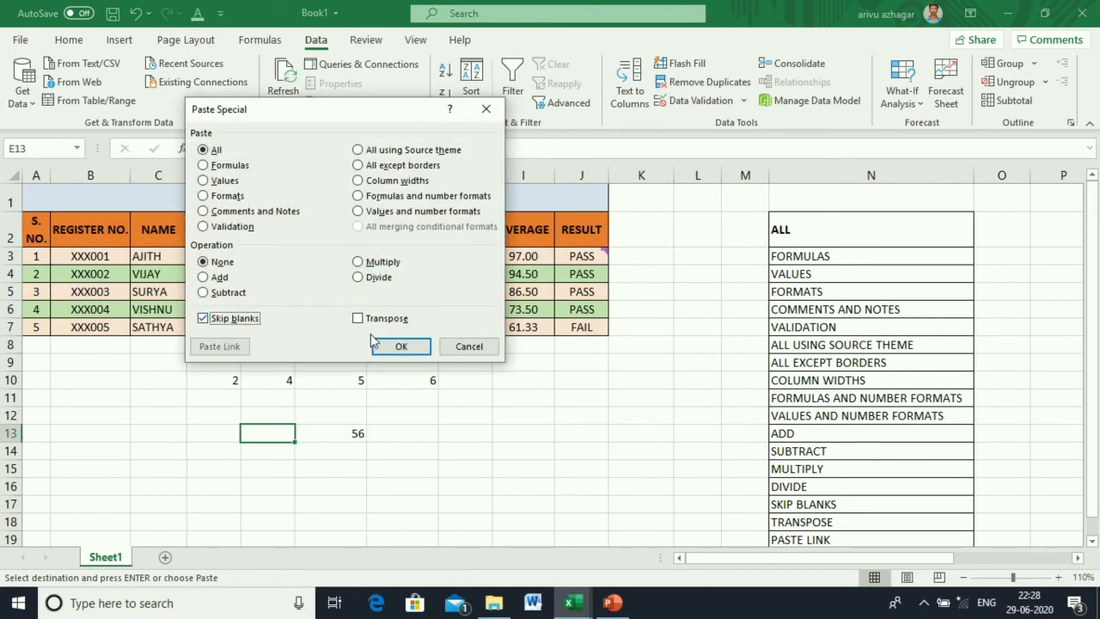
left_click(383, 345)
left_click(401, 480)
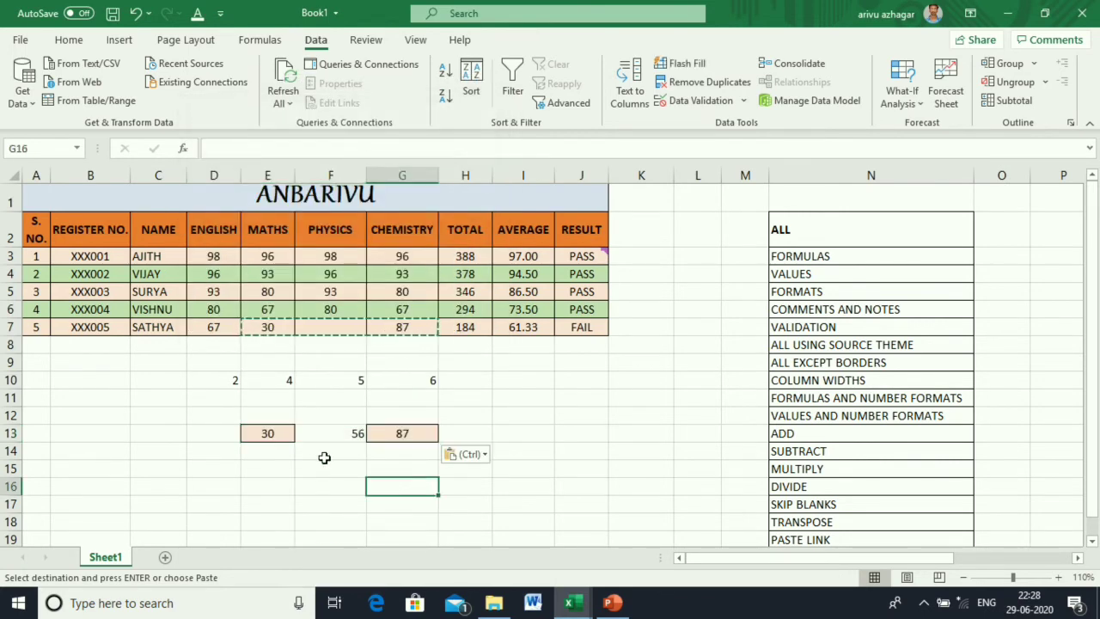
Paste the same row 7 marks normally into E11:G11.
left_click_drag(272, 328, 400, 329)
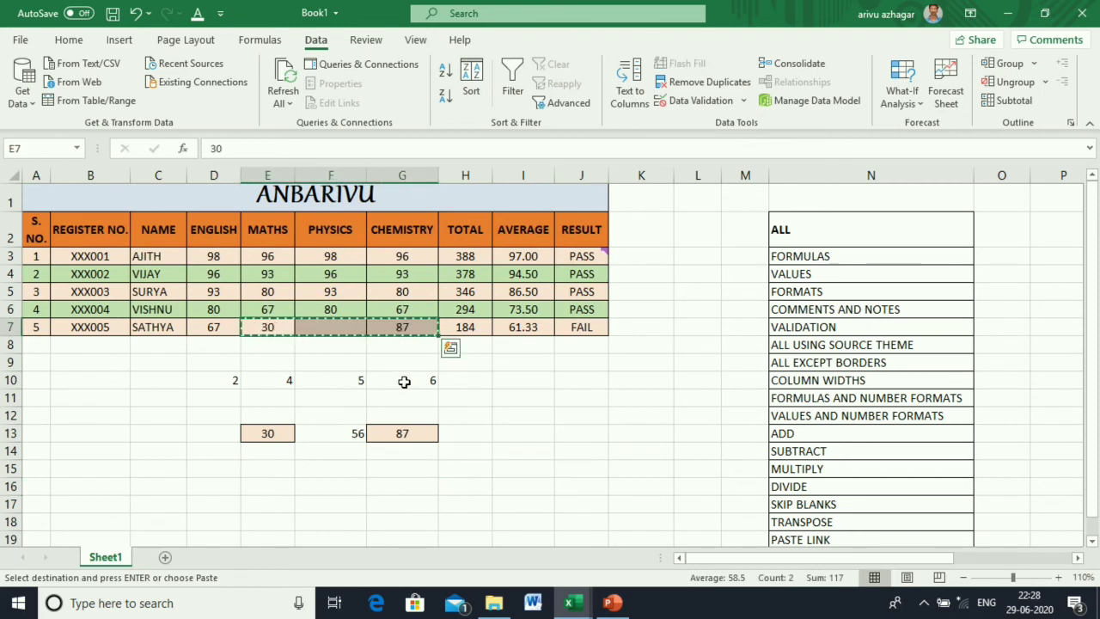
left_click(276, 402)
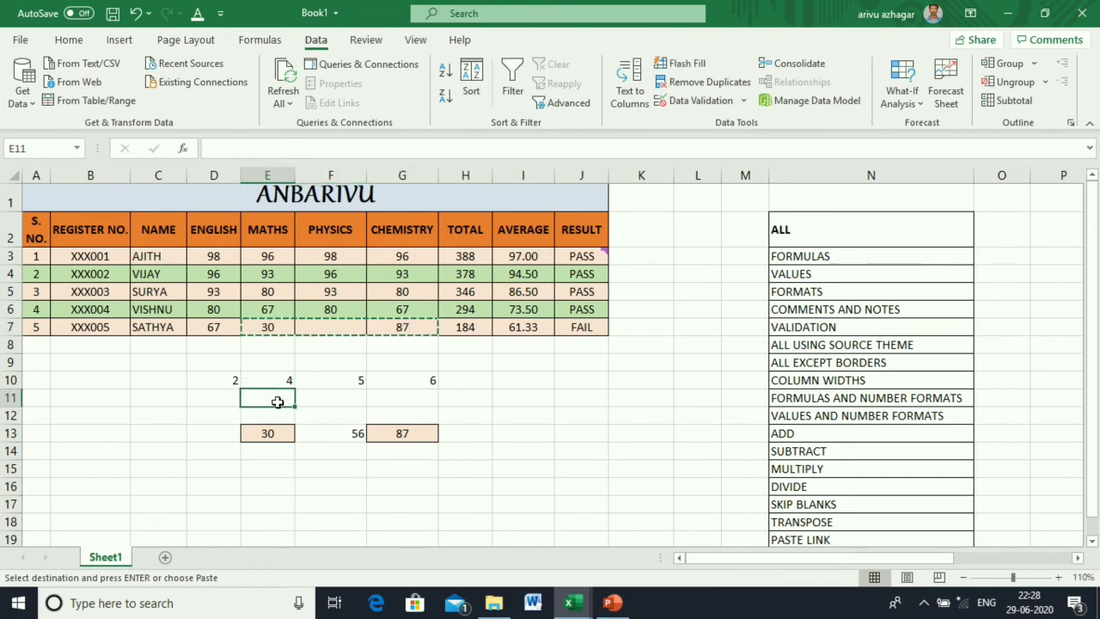
key("ctrl+v")
left_click(542, 455)
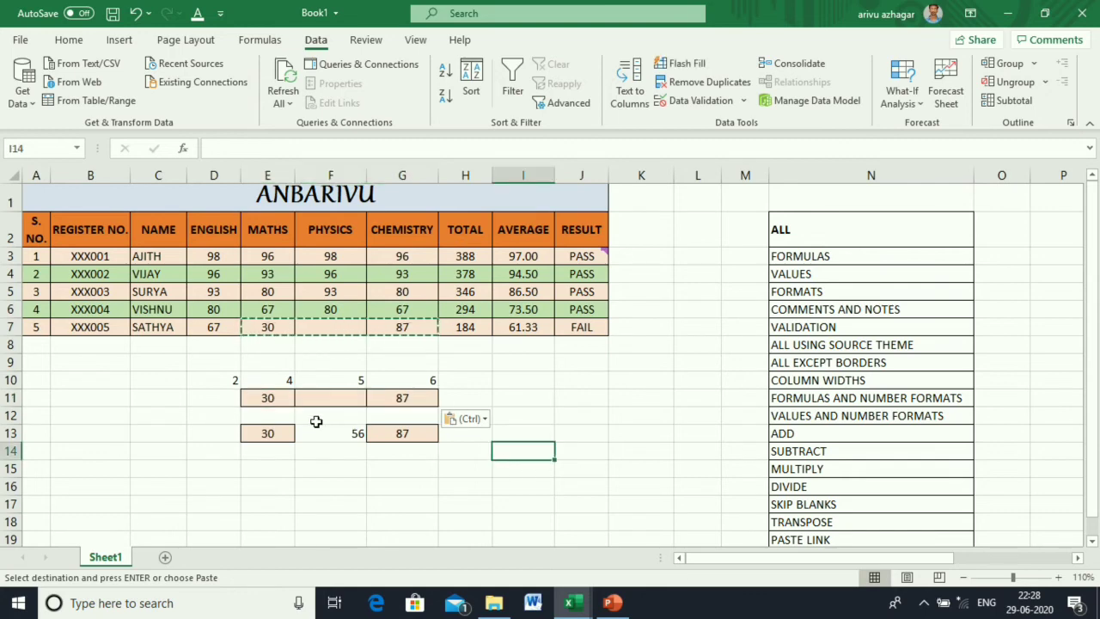
left_click(527, 406)
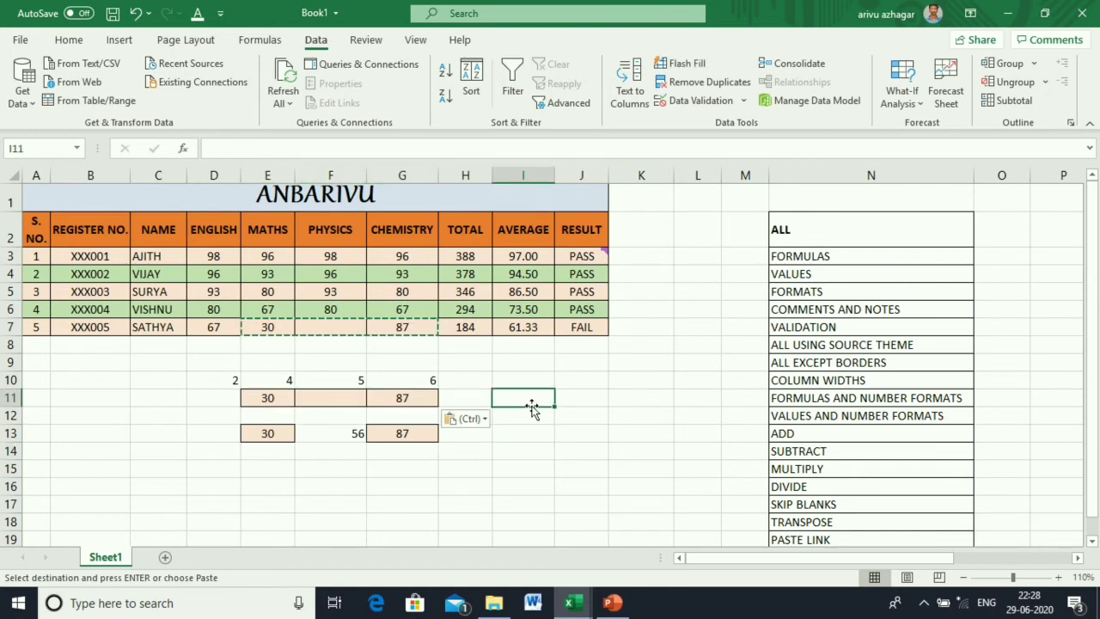
left_click(425, 456)
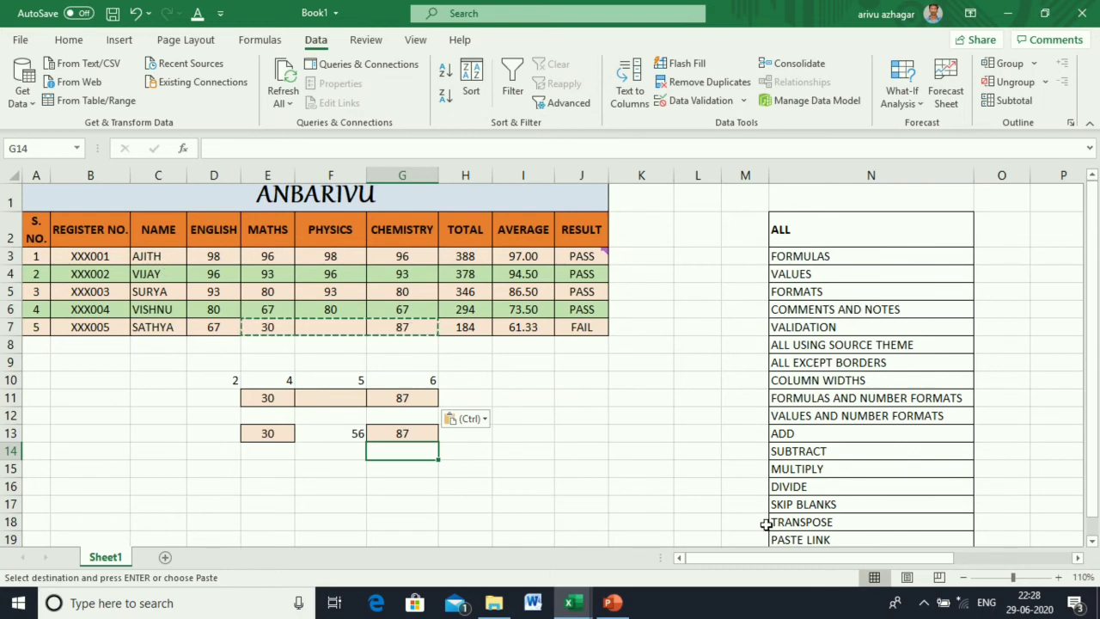
Copy the names in C3:C7 and paste them transposed into C15:G15.
left_click(157, 256)
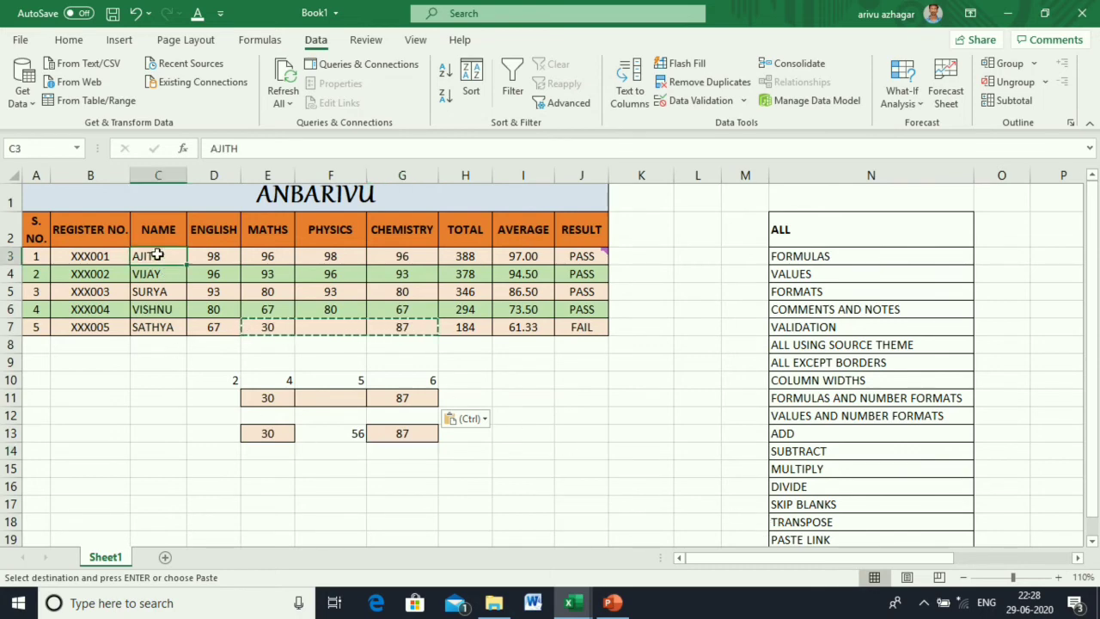
left_click_drag(157, 255, 159, 329)
key("ctrl+c")
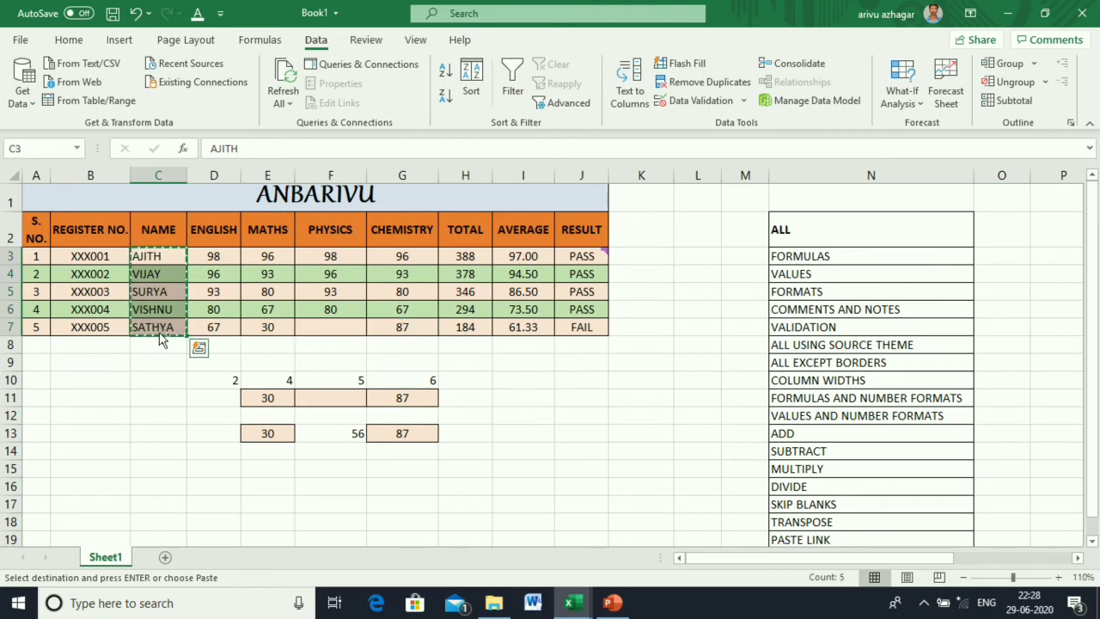
left_click(160, 467)
right_click(159, 467)
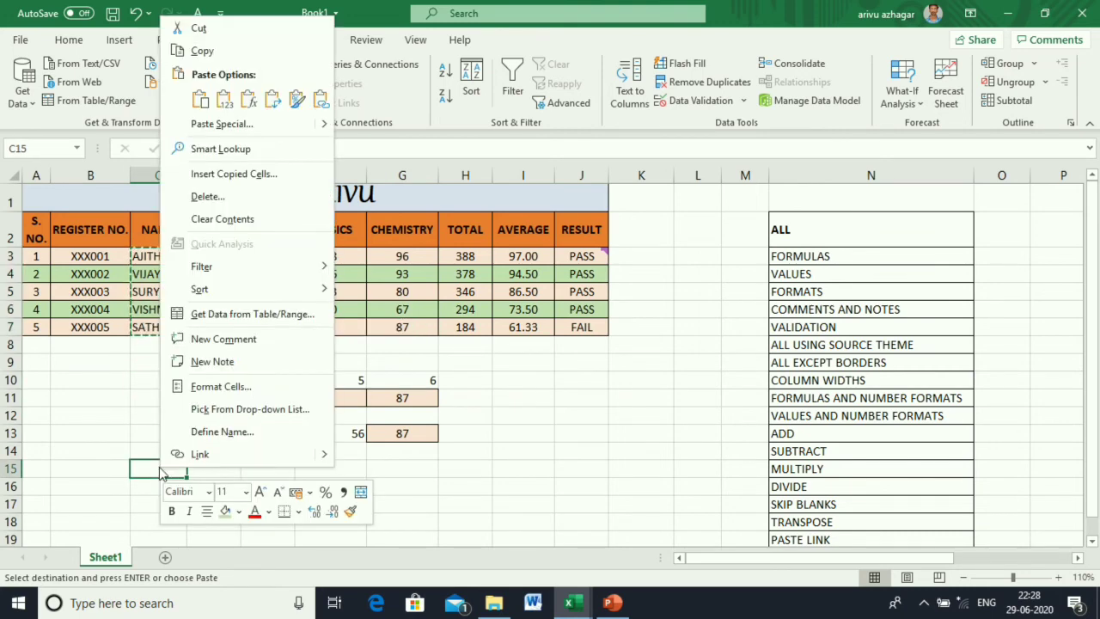
left_click(221, 120)
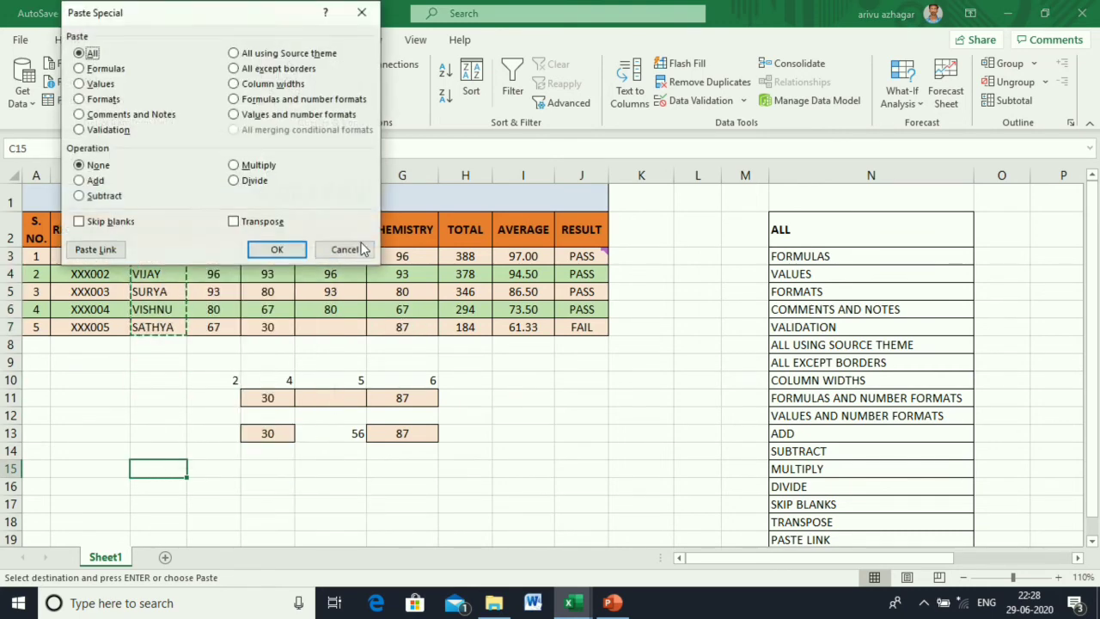
left_click(273, 223)
left_click(277, 250)
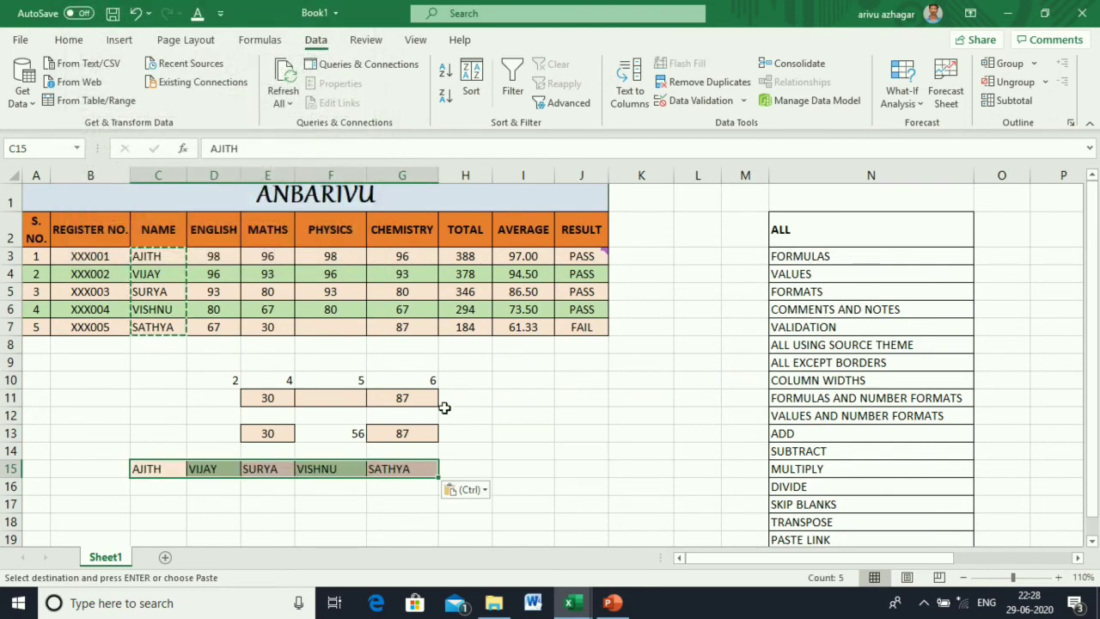
left_click(542, 500)
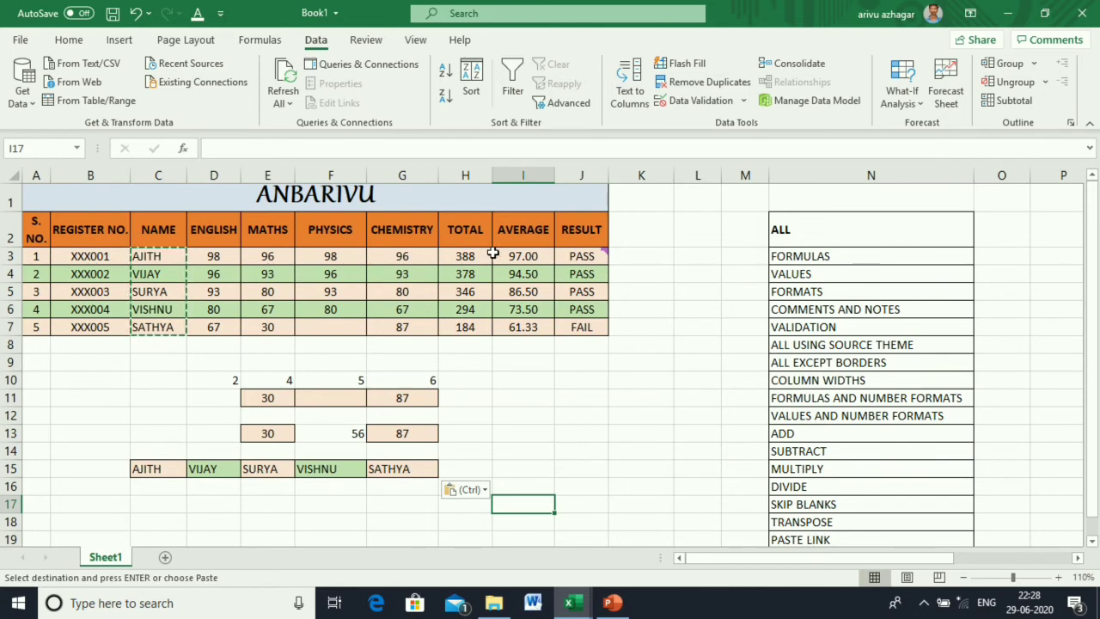
Copy the totals H3:H7 and paste them as links into I9:I13.
left_click_drag(466, 255, 472, 325)
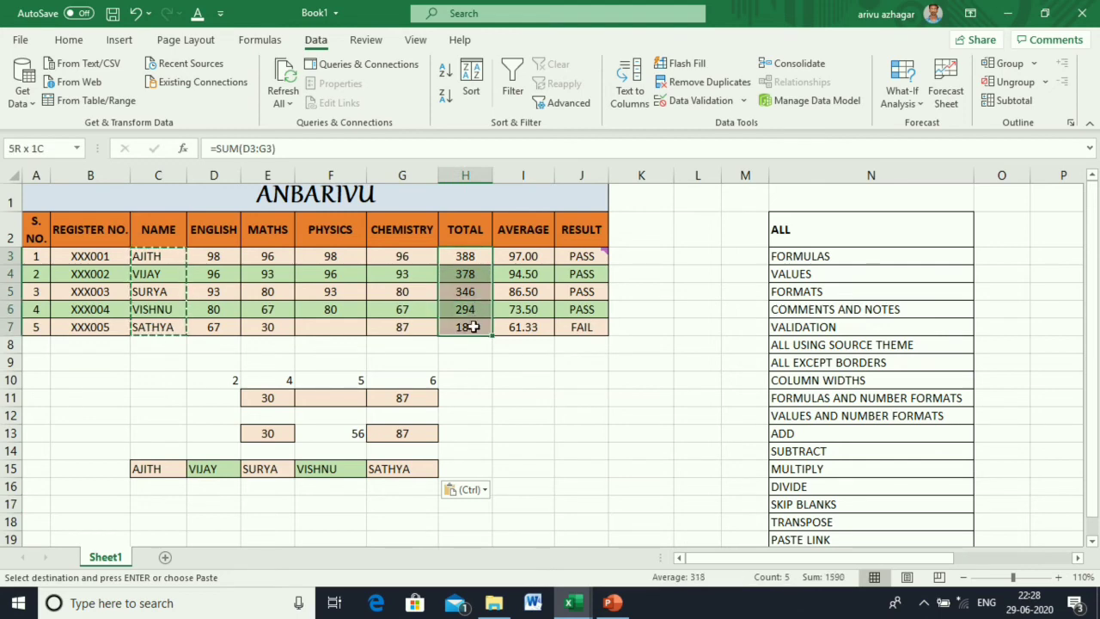
key("ctrl+c")
left_click(510, 364)
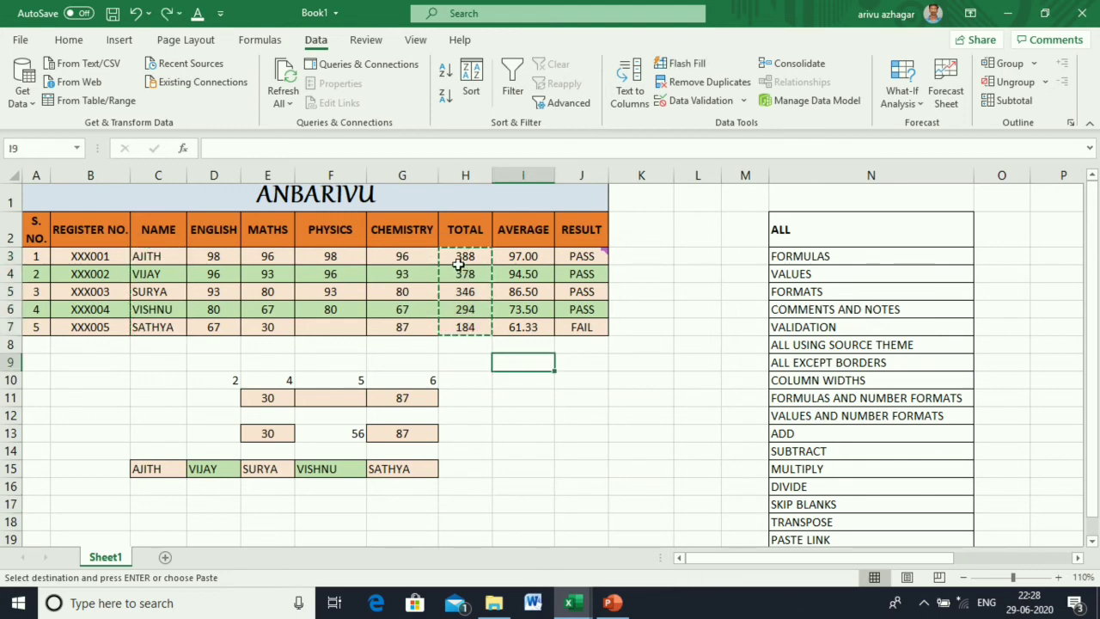
left_click_drag(460, 264, 474, 328)
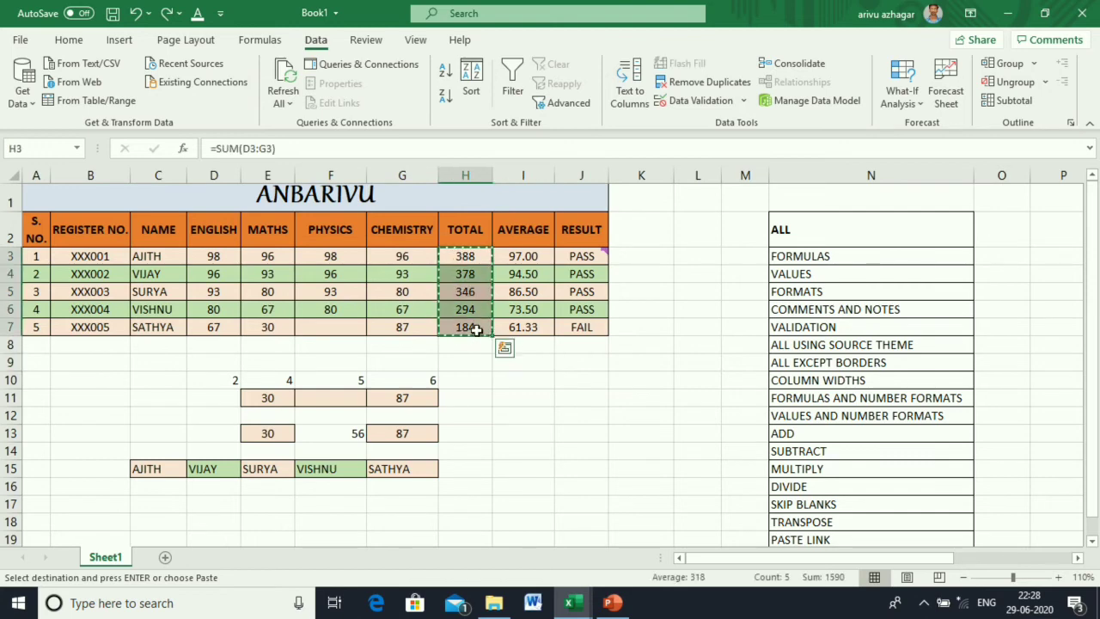
left_click(511, 363)
right_click(524, 362)
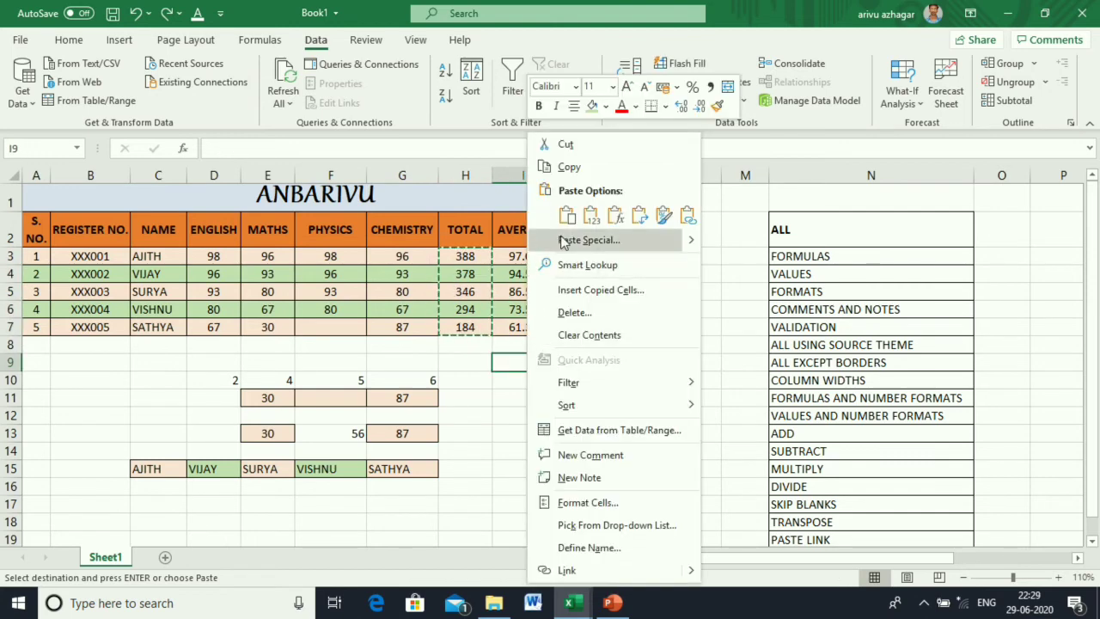
left_click(563, 241)
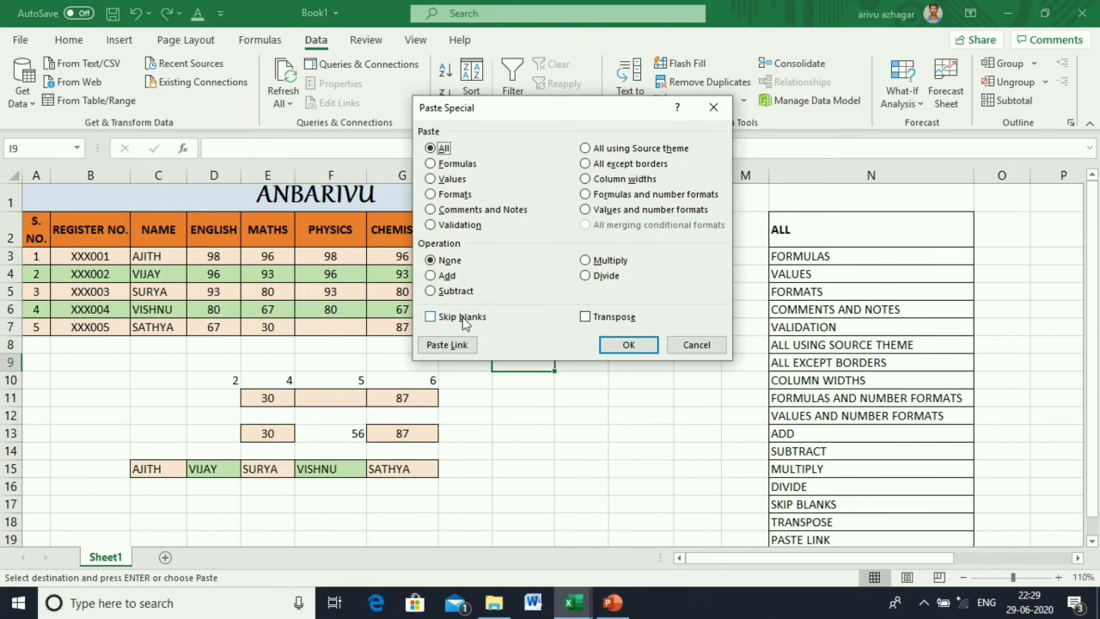
left_click(449, 345)
left_click(582, 379)
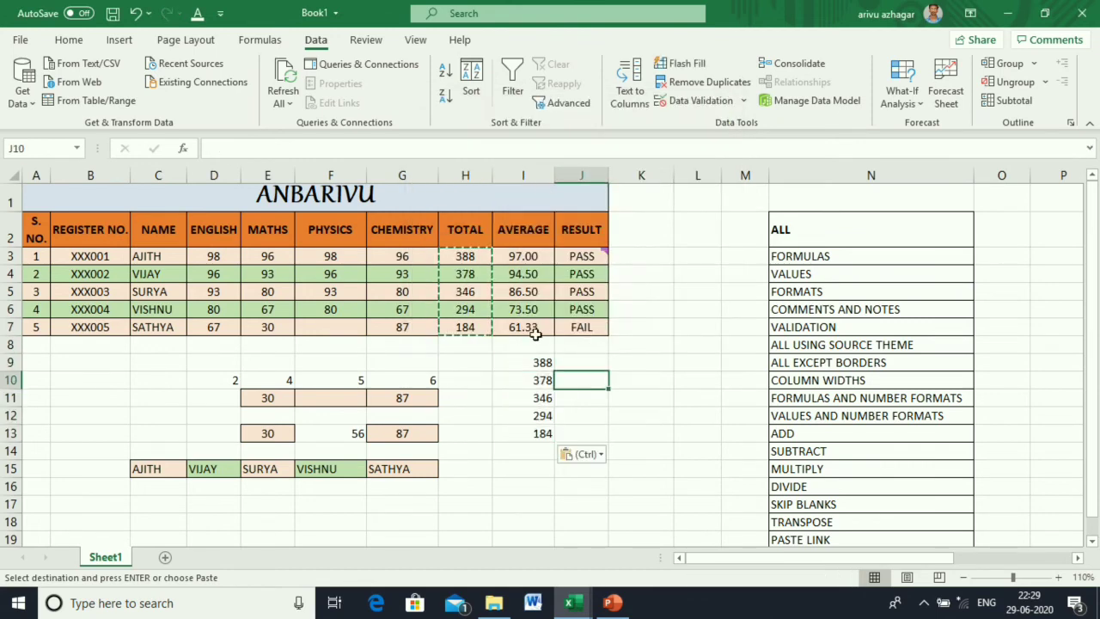
Change H3 to 42, confirm linked I9 shows 42, and open the print preview.
left_click(464, 258)
type("42")
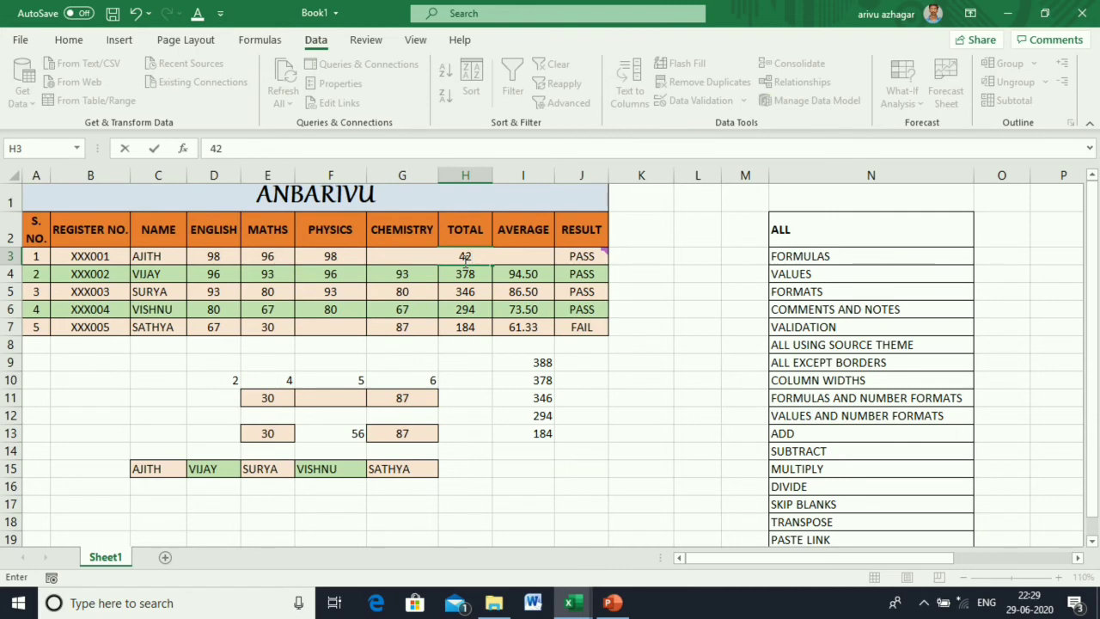
key("Return")
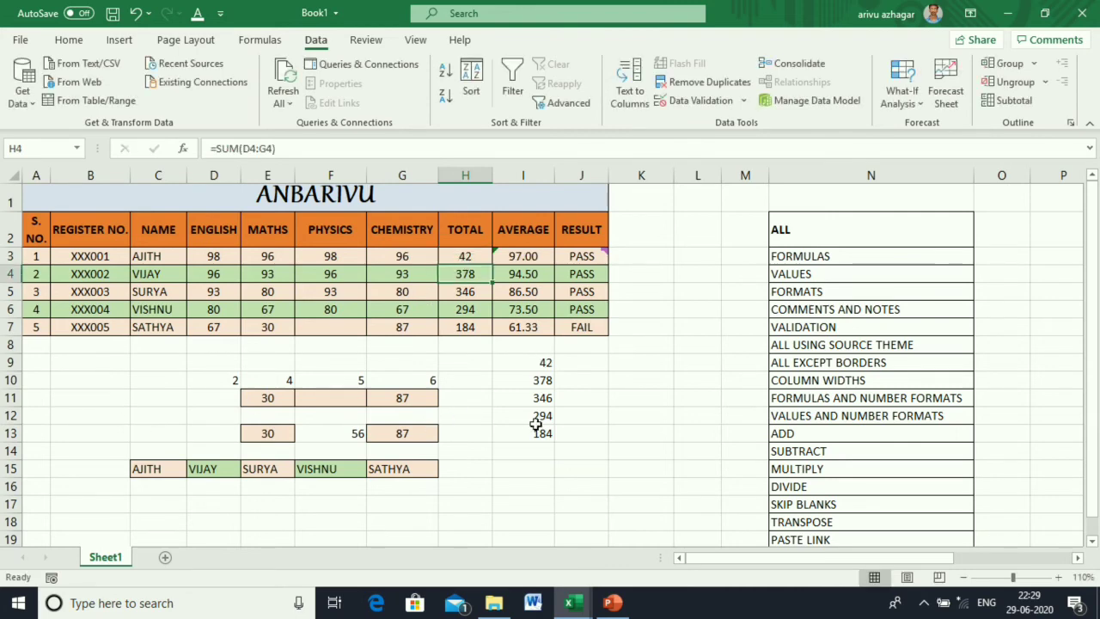
left_click(537, 366)
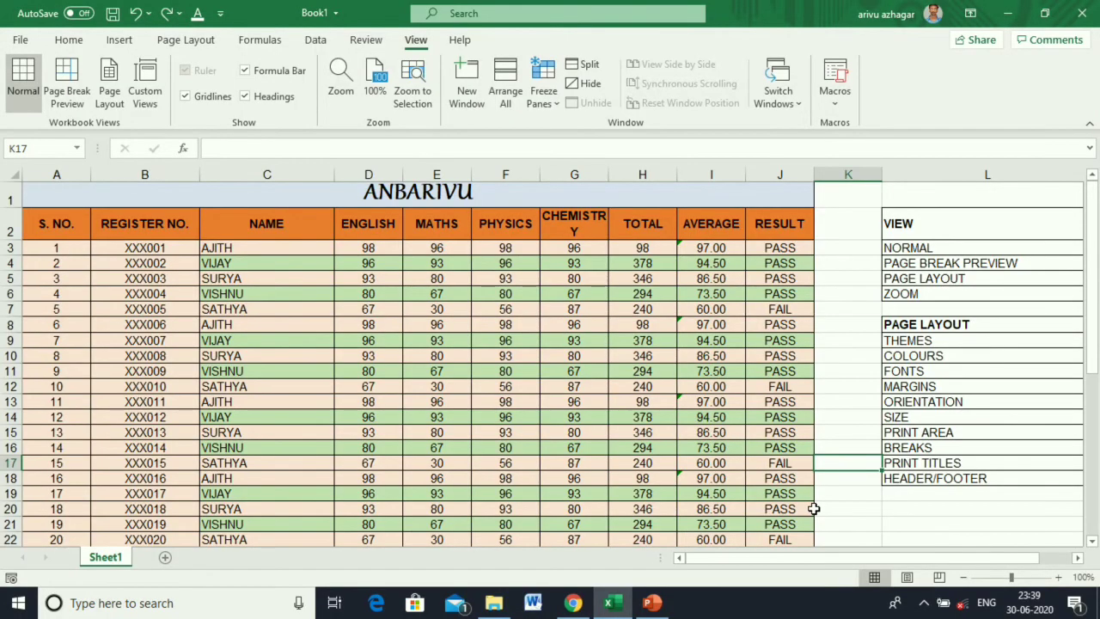
key("ctrl+p")
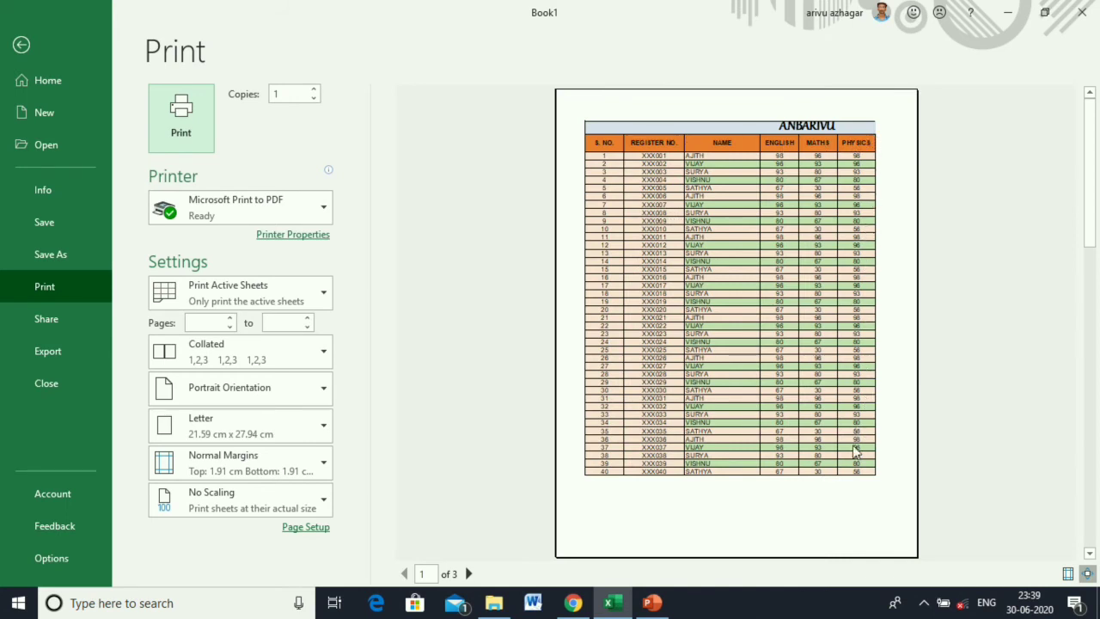
Look through the print preview pages and return to the marks worksheet.
left_click_drag(1093, 146, 1093, 325)
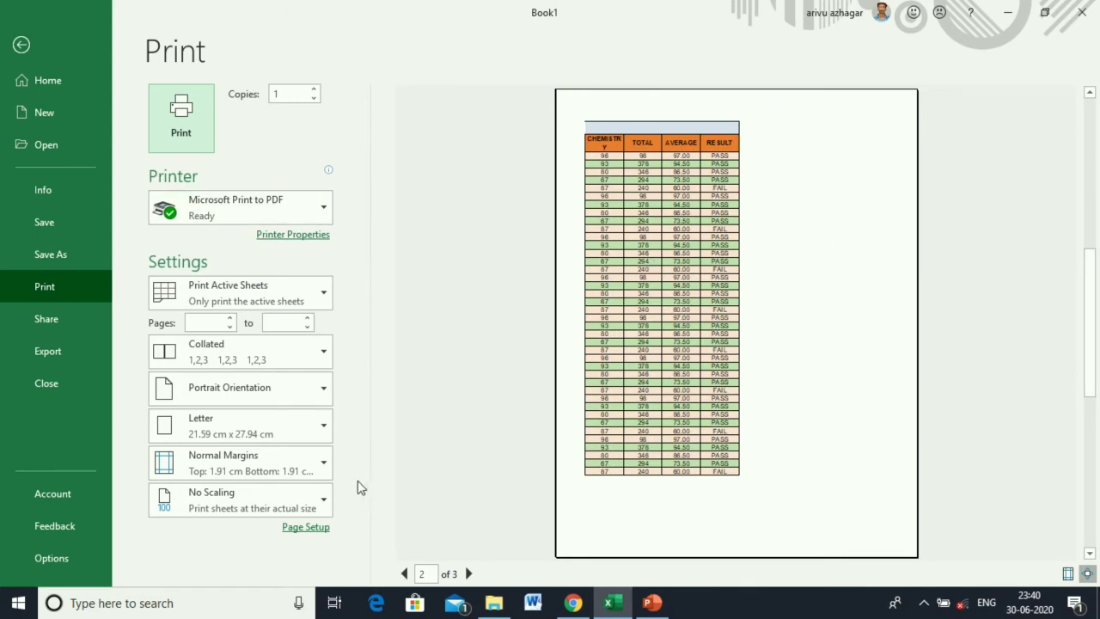
left_click(26, 45)
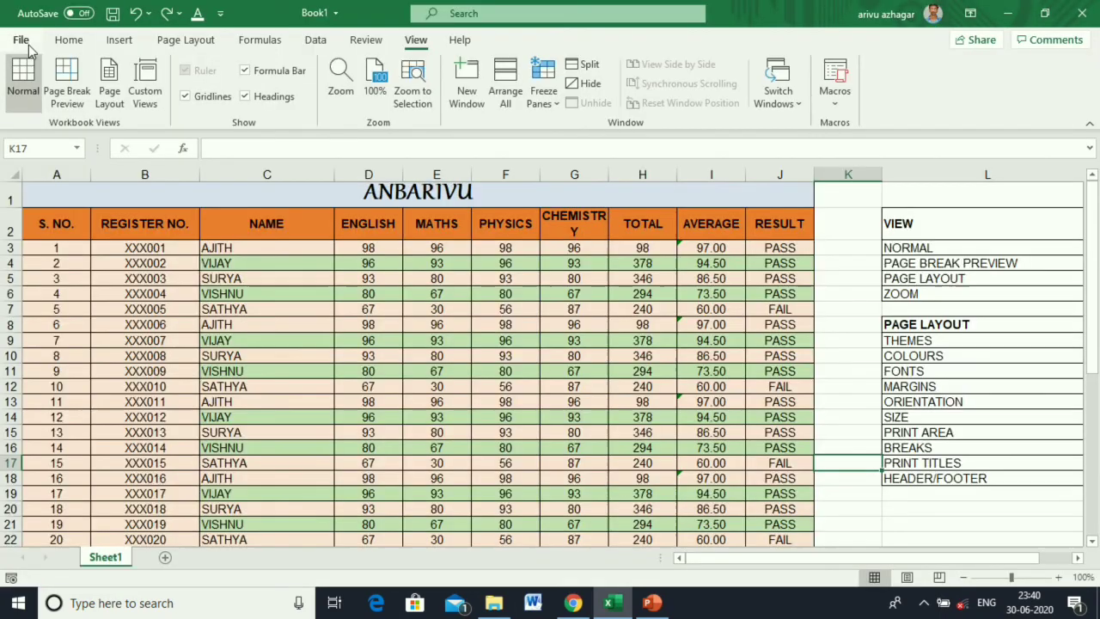
AutoFit columns A through J, then widen column G so CHEMISTRY fits on one line.
left_click(890, 248)
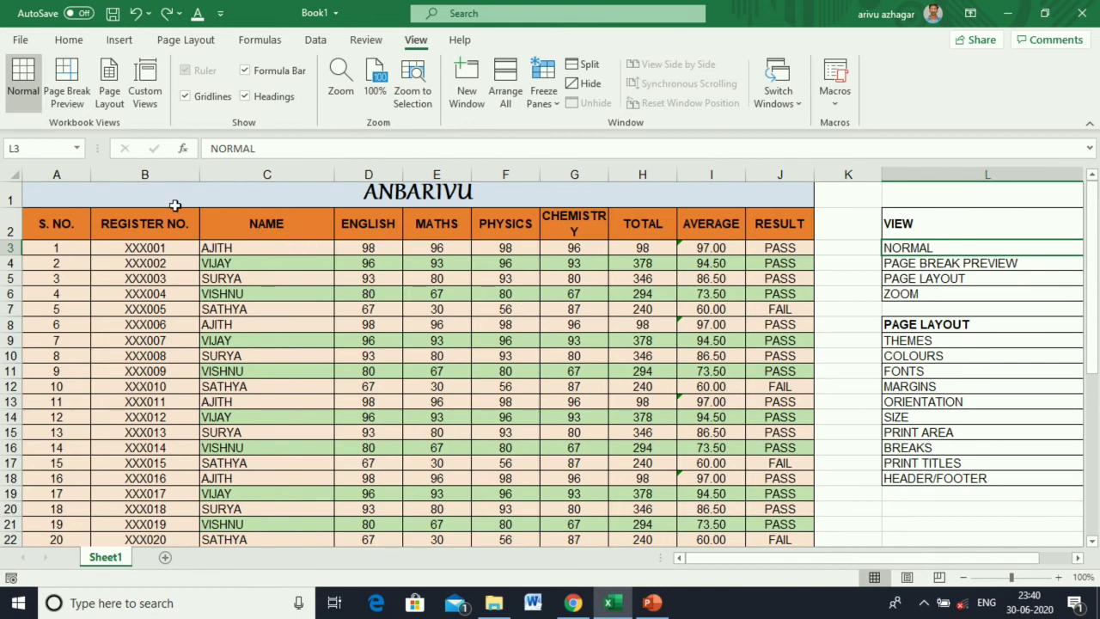
left_click_drag(90, 178, 63, 177)
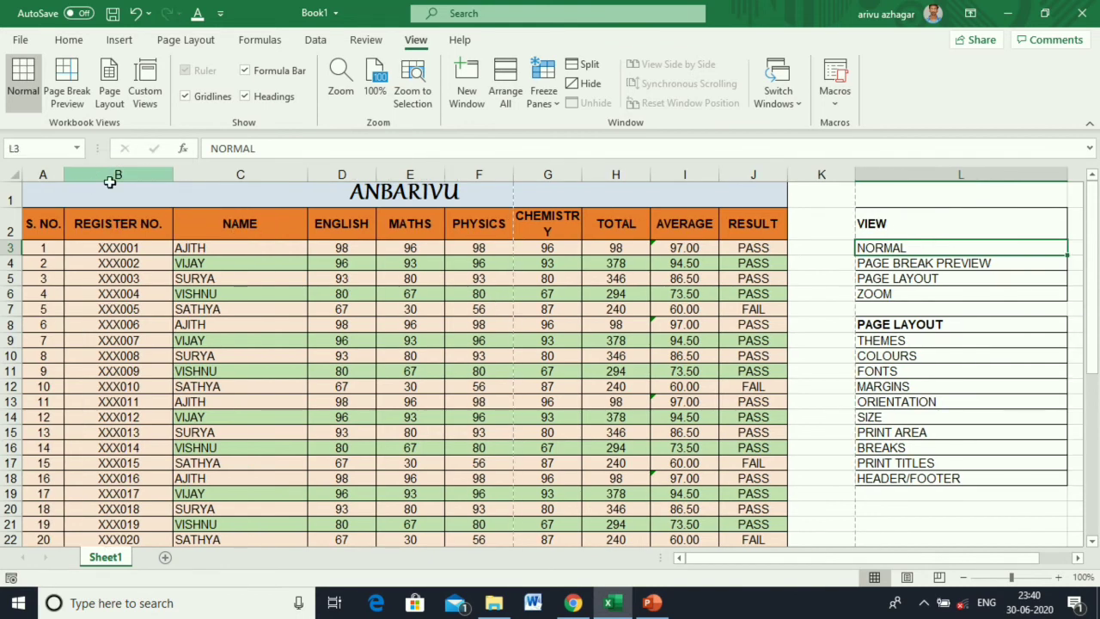
double_click(174, 175)
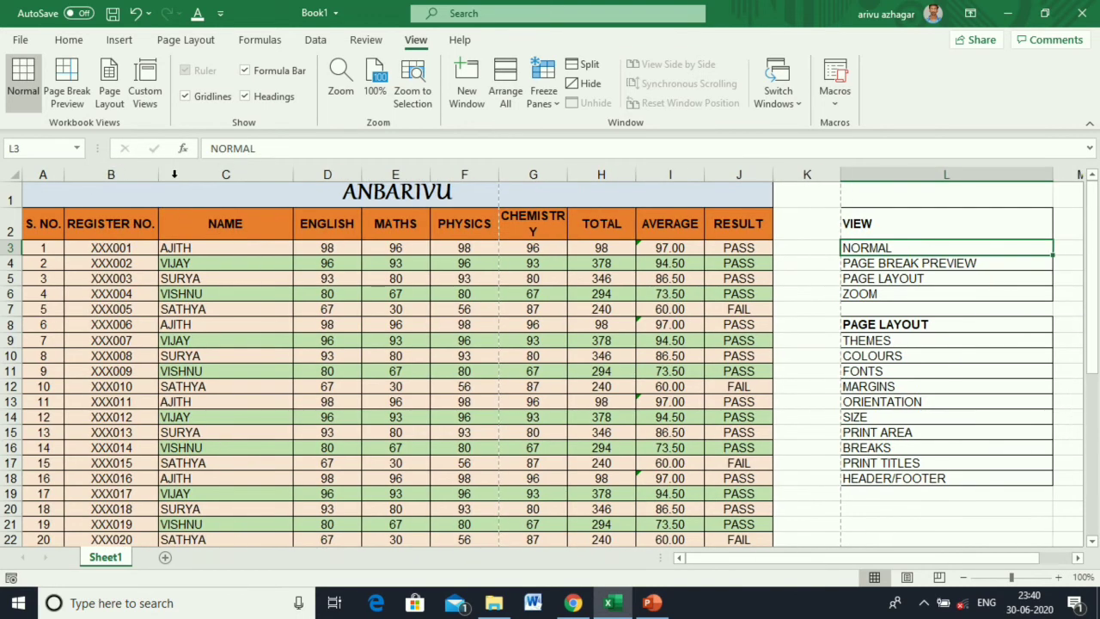
double_click(292, 175)
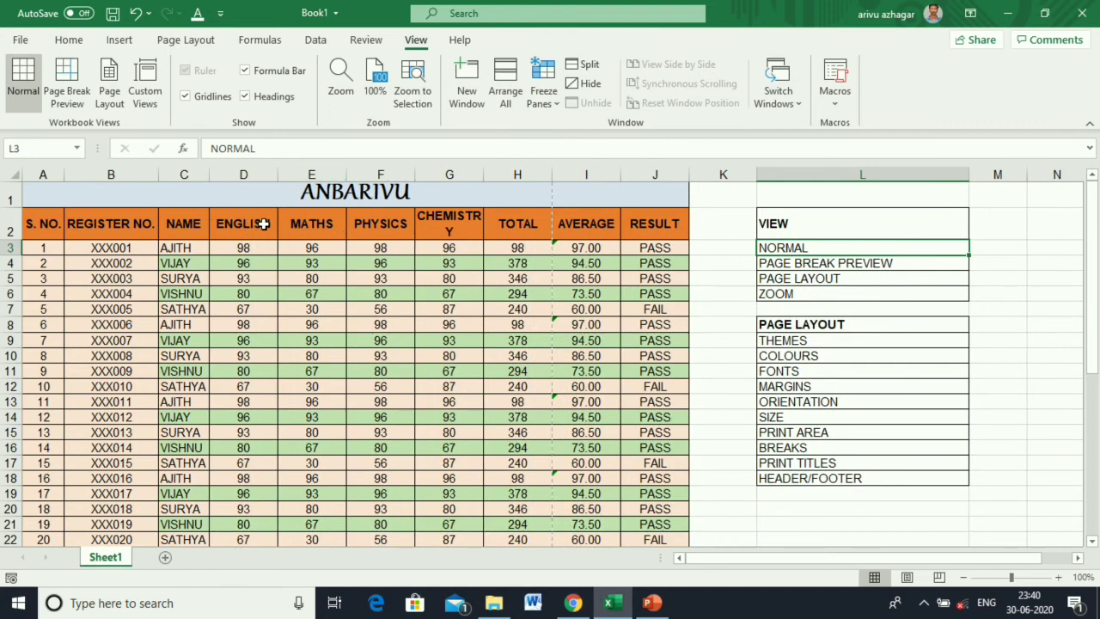
double_click(277, 175)
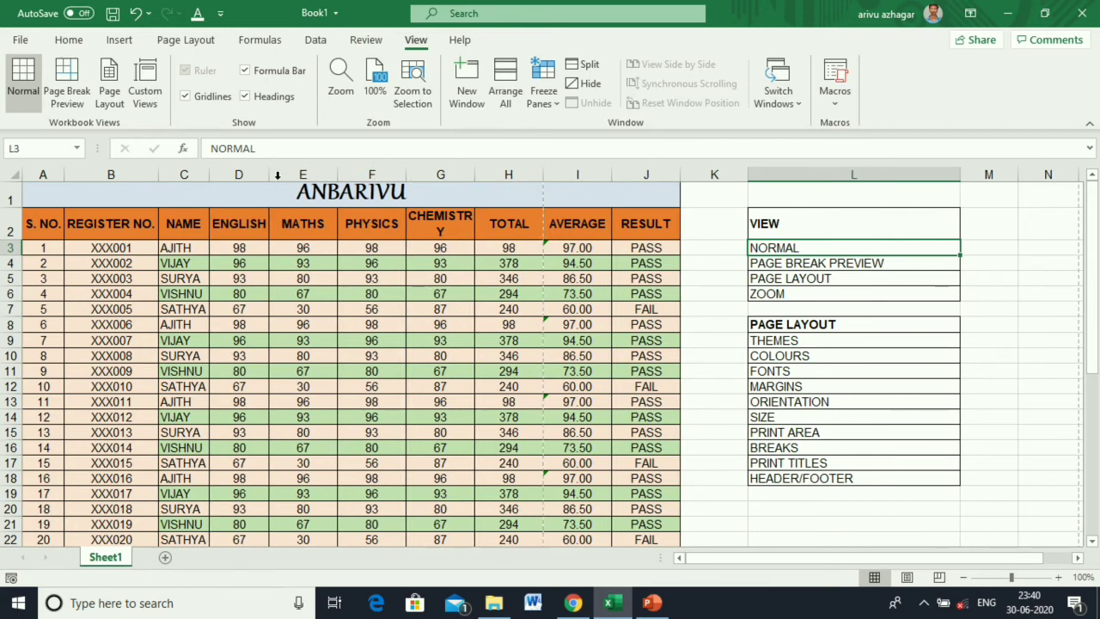
double_click(336, 174)
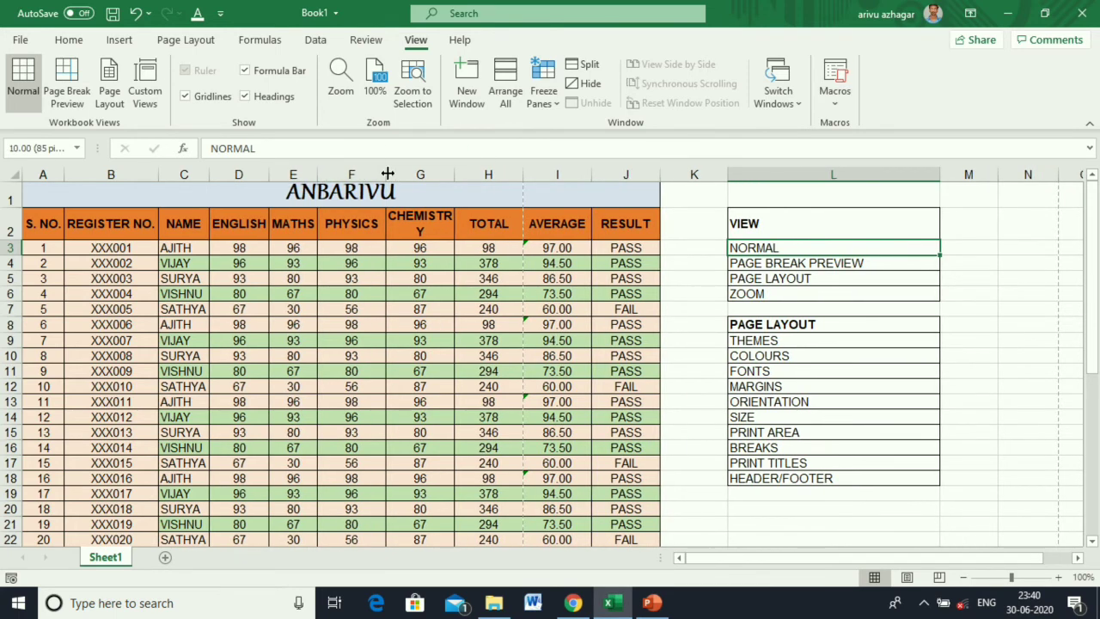
double_click(388, 175)
double_click(444, 175)
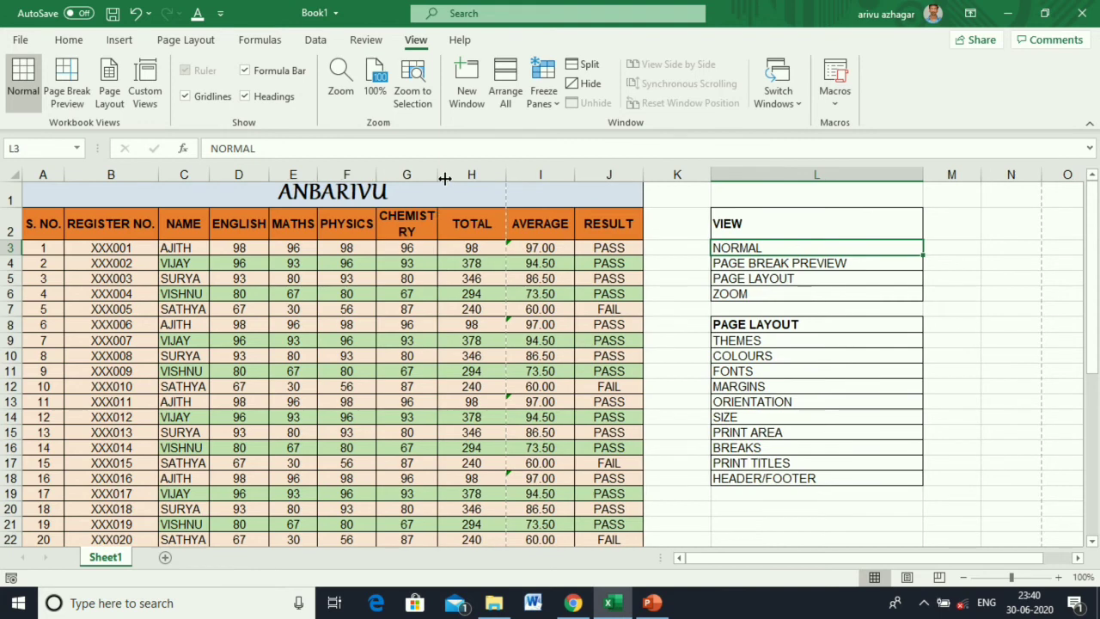
double_click(506, 174)
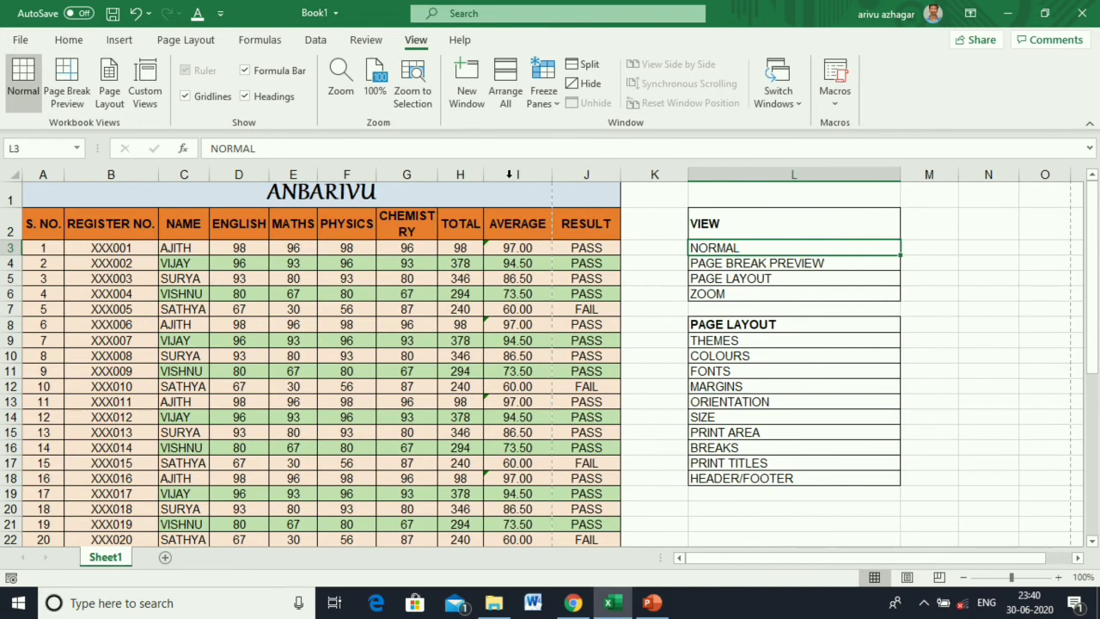
double_click(553, 174)
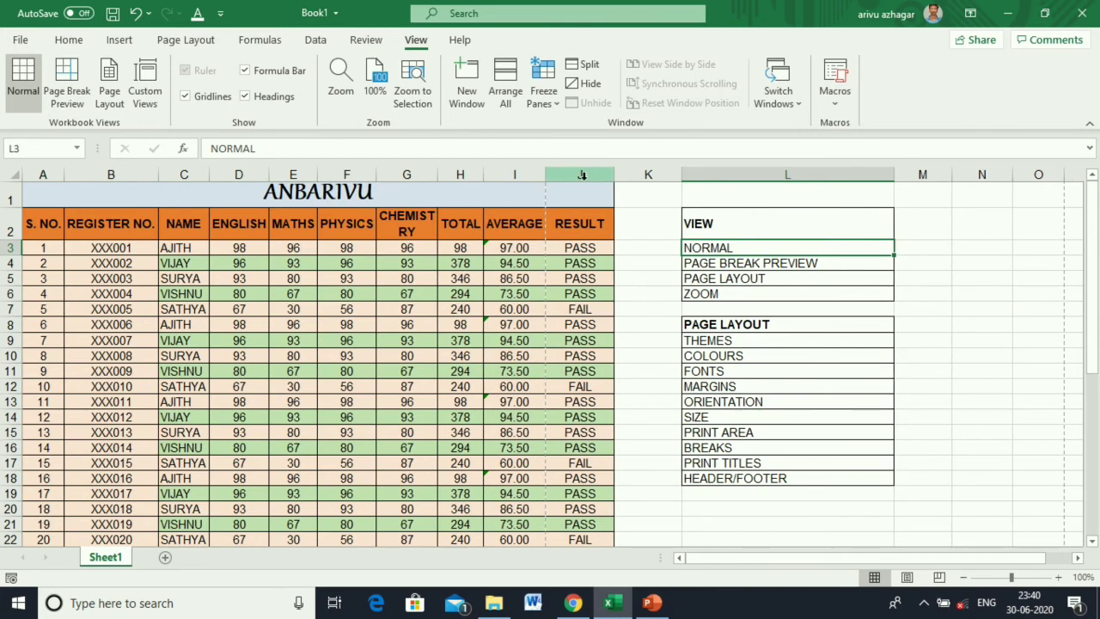
double_click(613, 175)
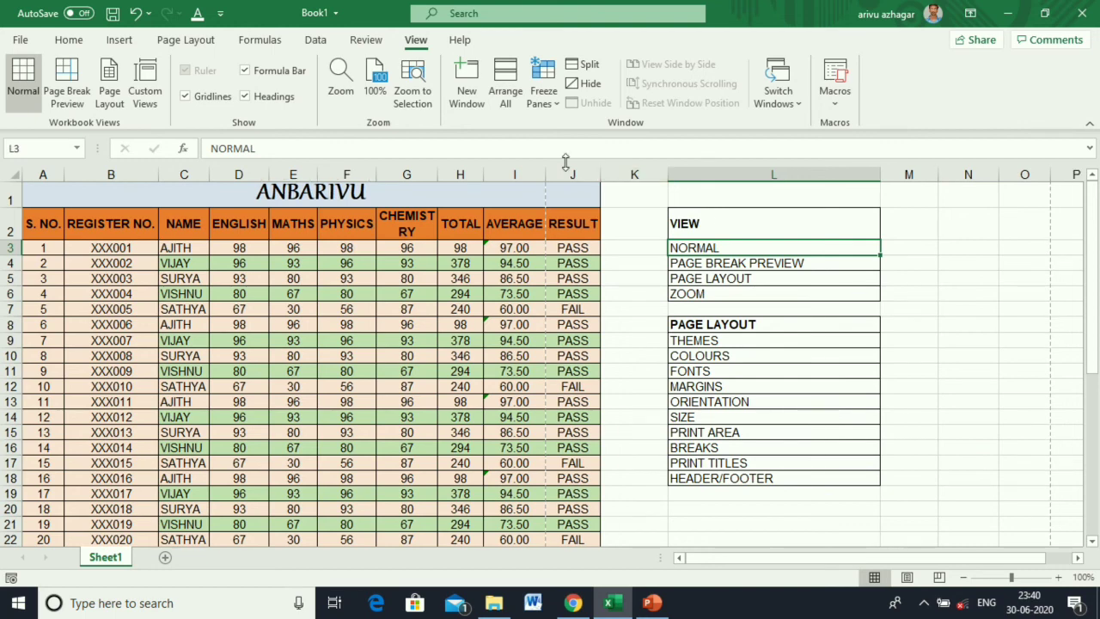
left_click_drag(437, 170, 458, 169)
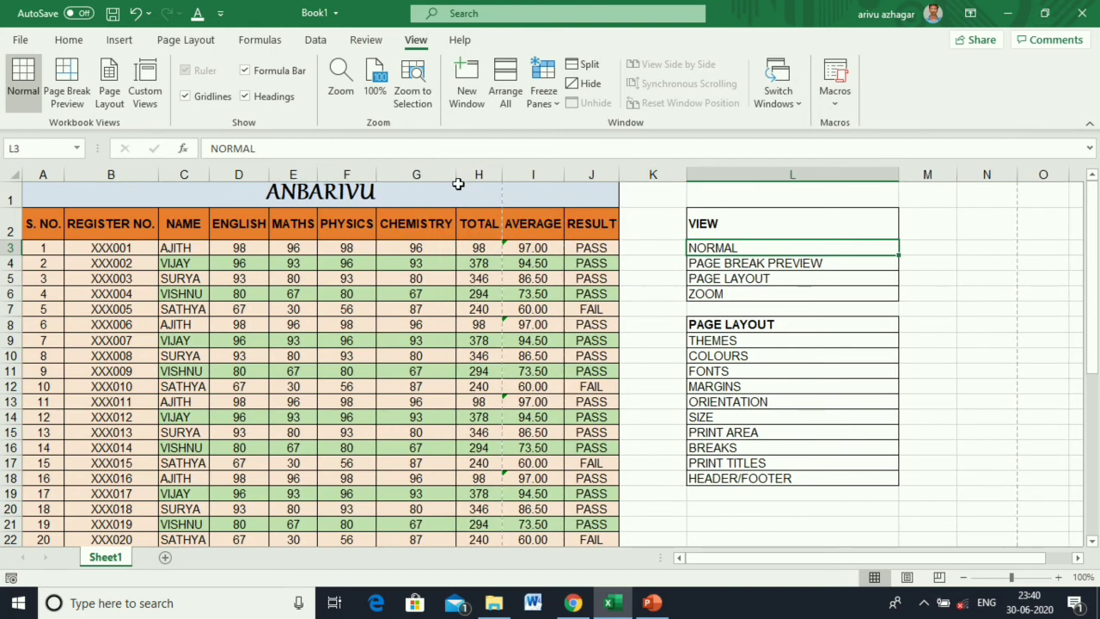
left_click(727, 264)
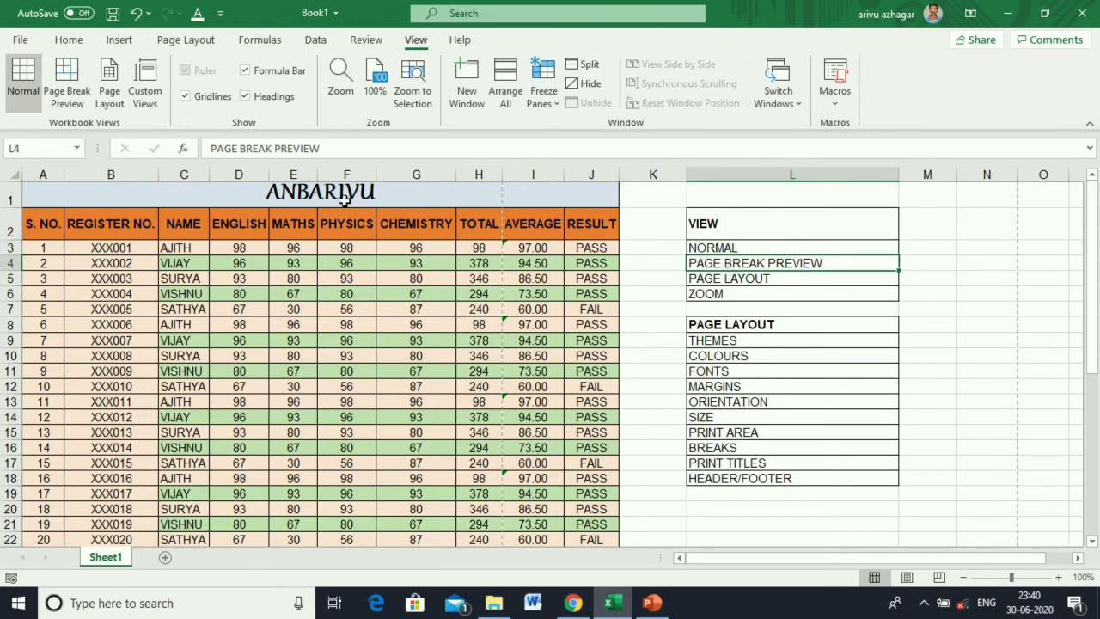
left_click(76, 101)
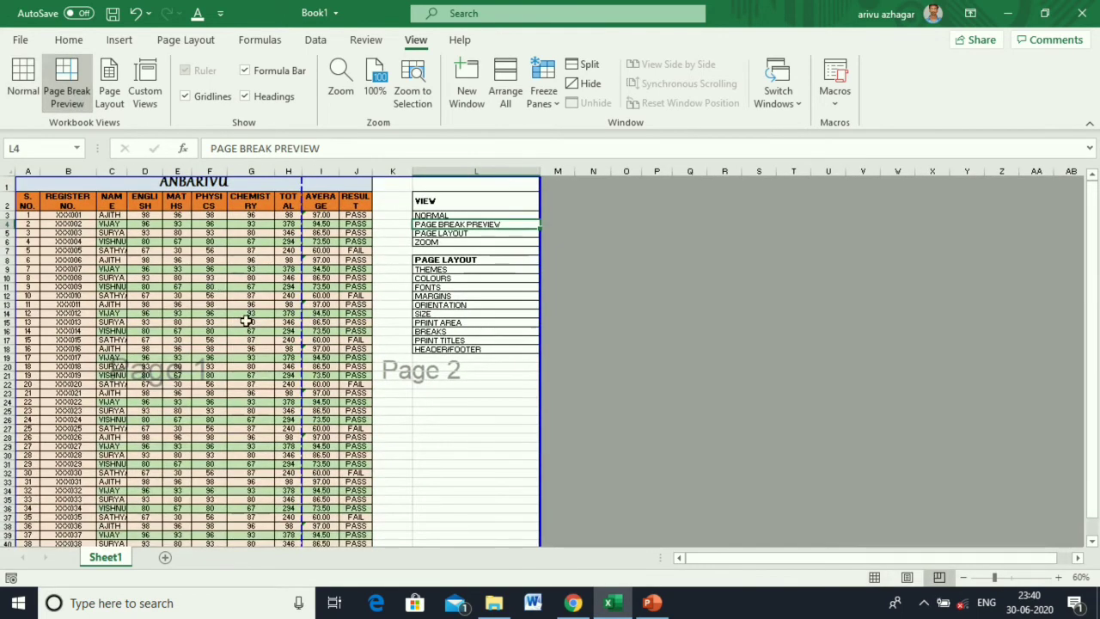
left_click(388, 399)
scroll(388, 402, "down", 3)
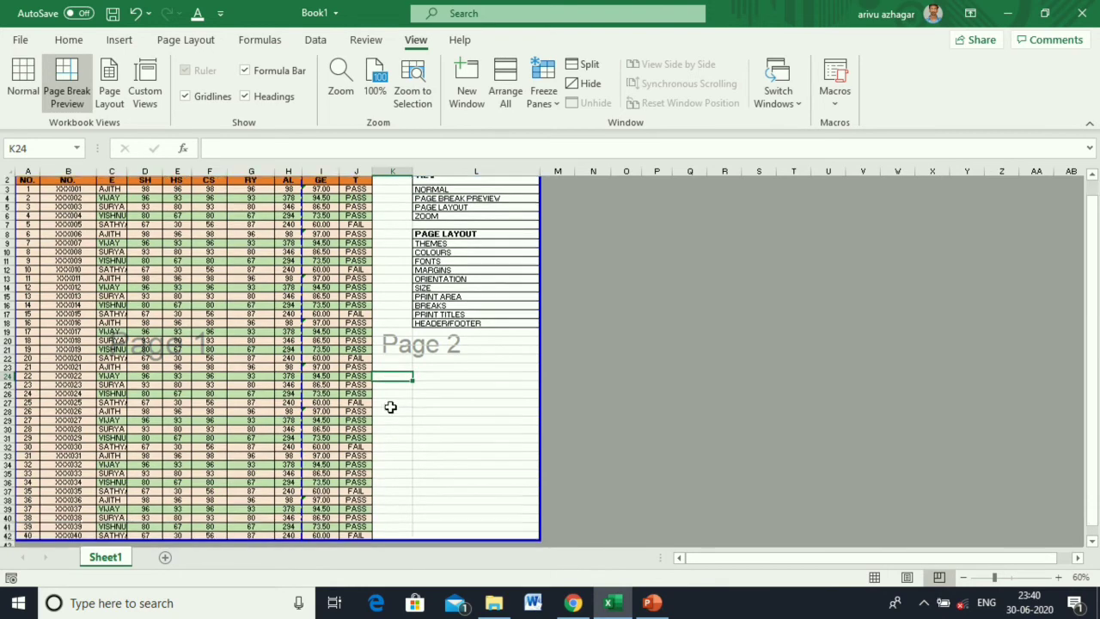
scroll(378, 409, "up", 3)
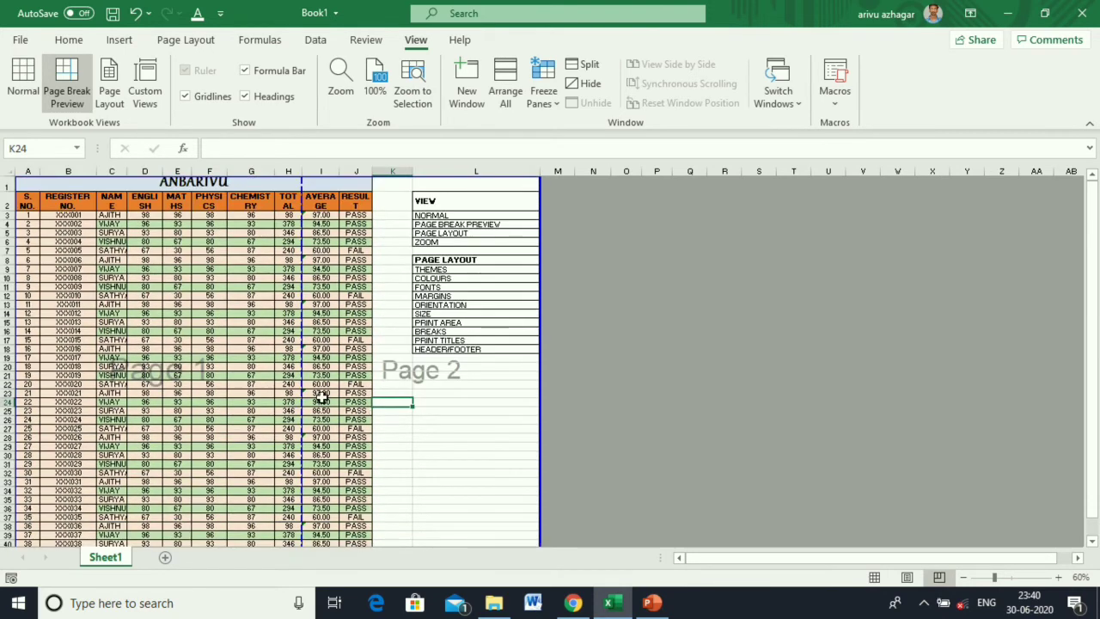
left_click(103, 101)
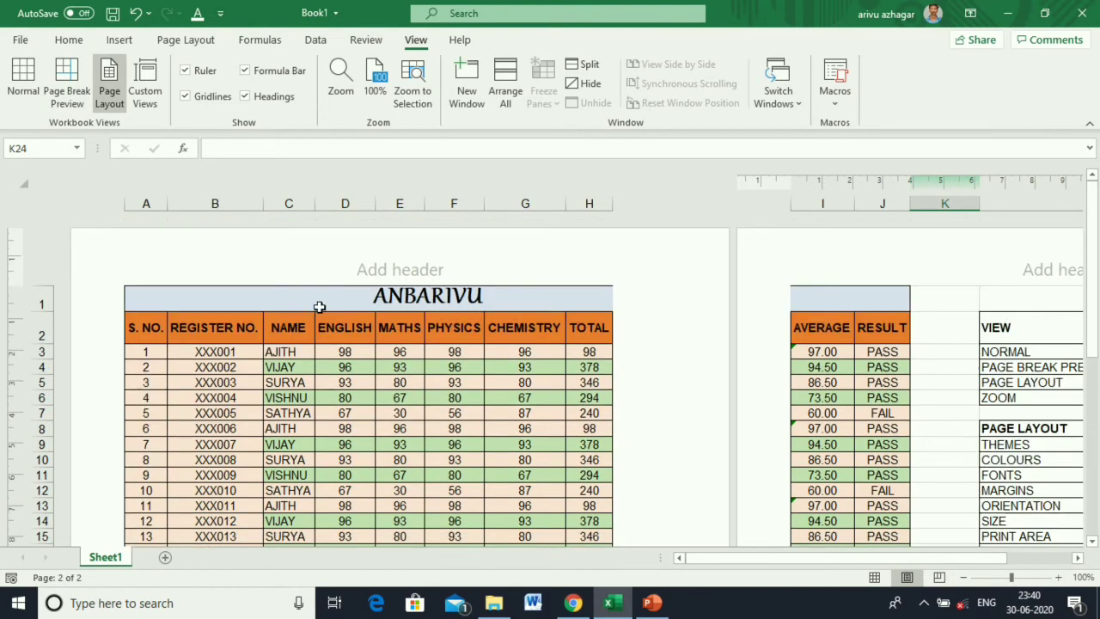
scroll(351, 349, "down", 4)
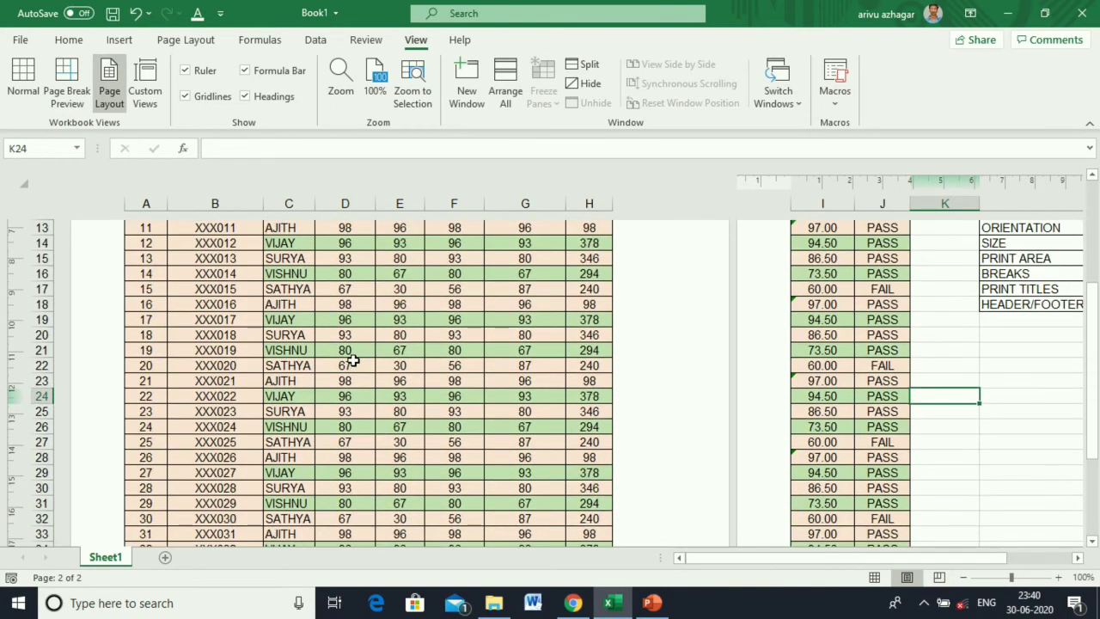
scroll(355, 358, "down", 6)
scroll(937, 425, "up", 3)
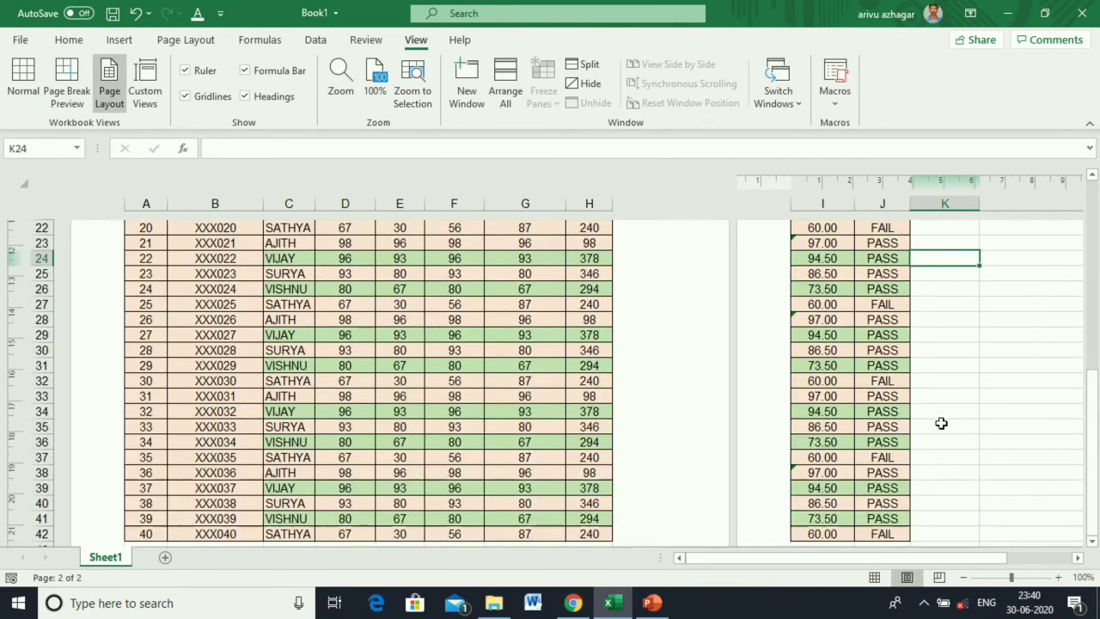
scroll(941, 423, "up", 7)
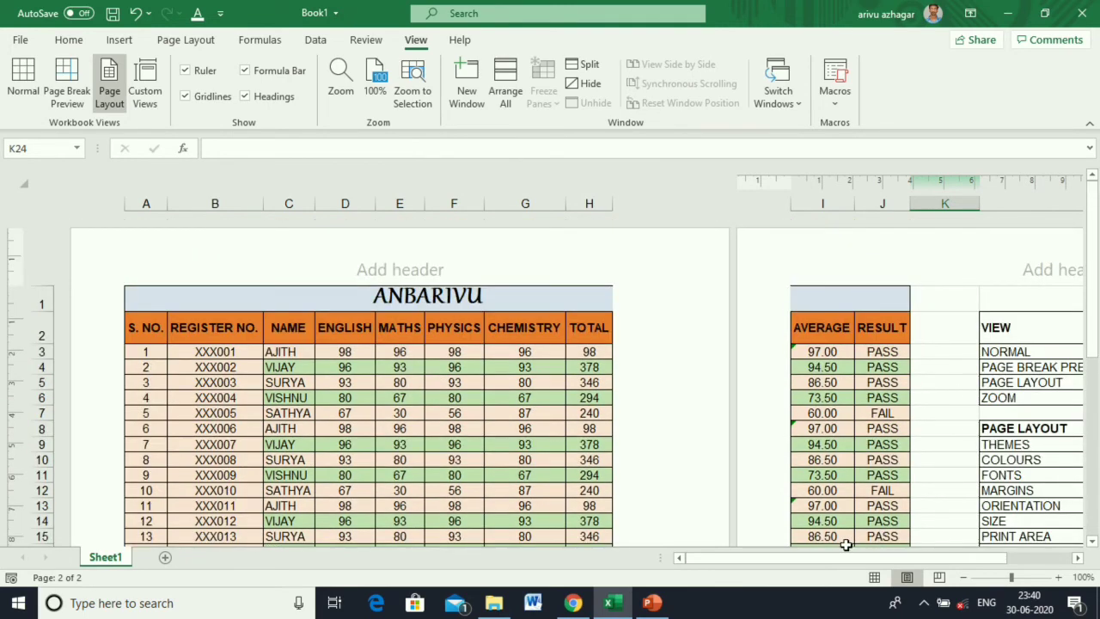
left_click_drag(842, 557, 935, 561)
scroll(858, 398, "down", 5)
scroll(858, 397, "down", 6)
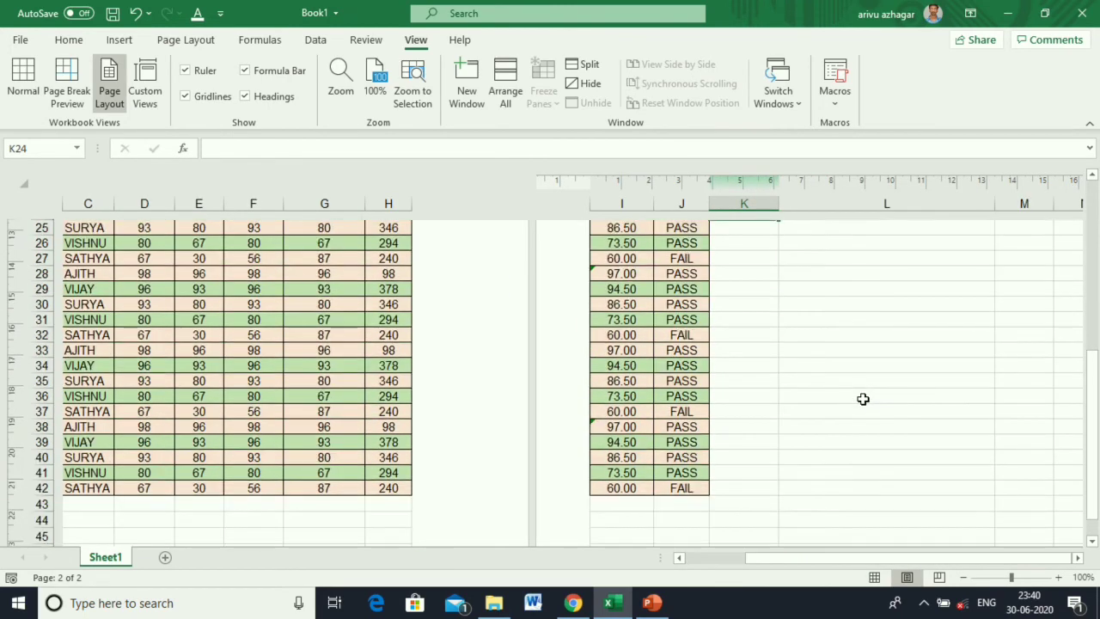
scroll(858, 393, "up", 11)
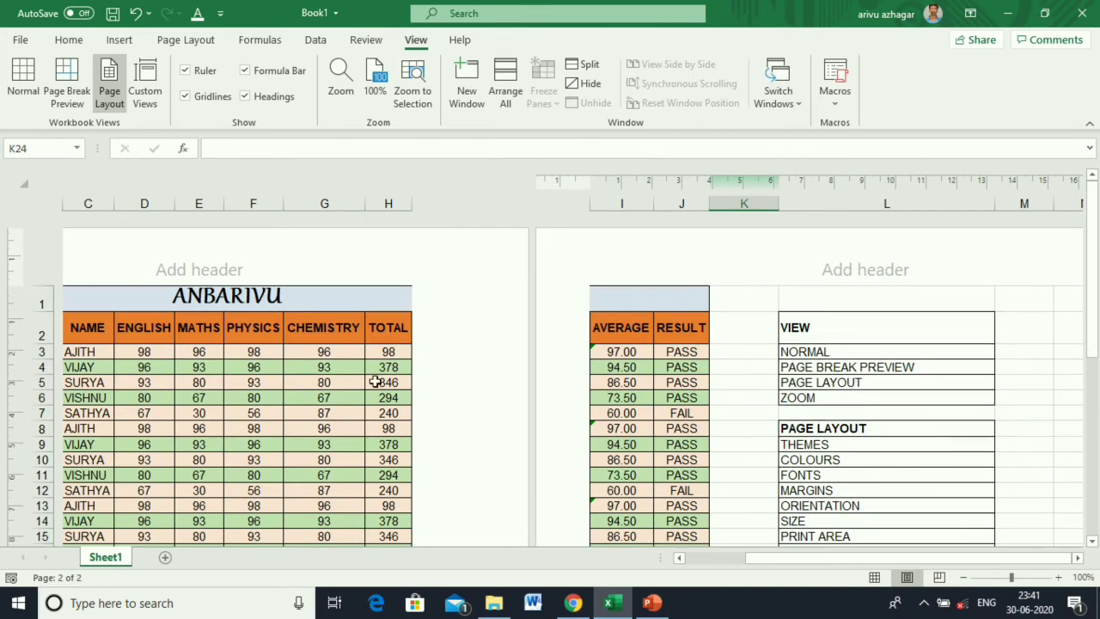
left_click(19, 81)
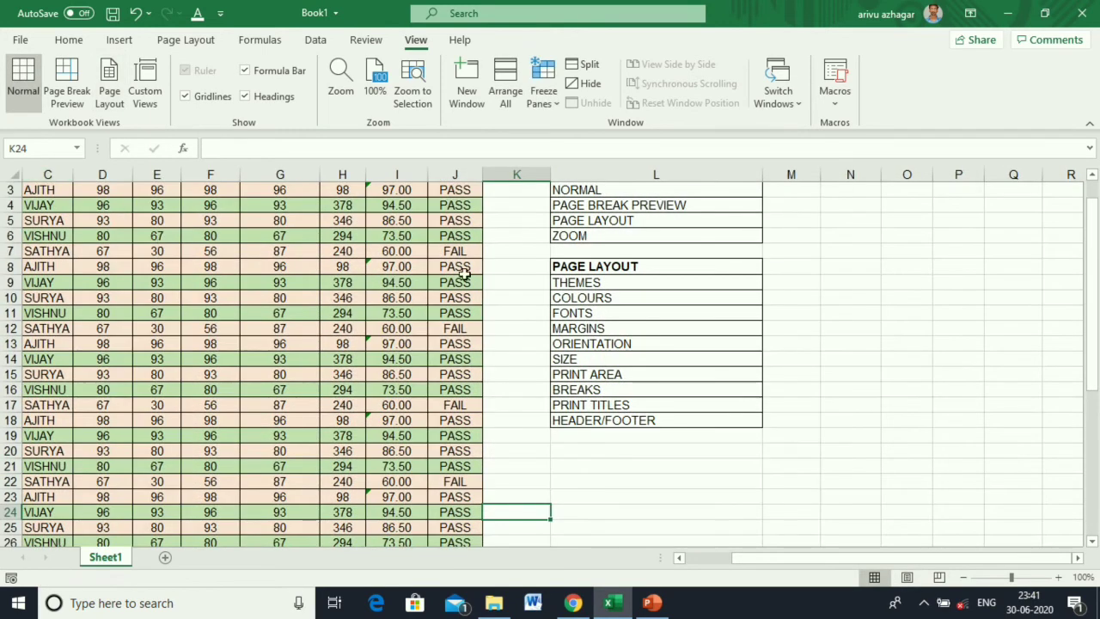
Zoom the marks sheet to 75%, then restore it to 100%.
scroll(606, 277, "up", 1)
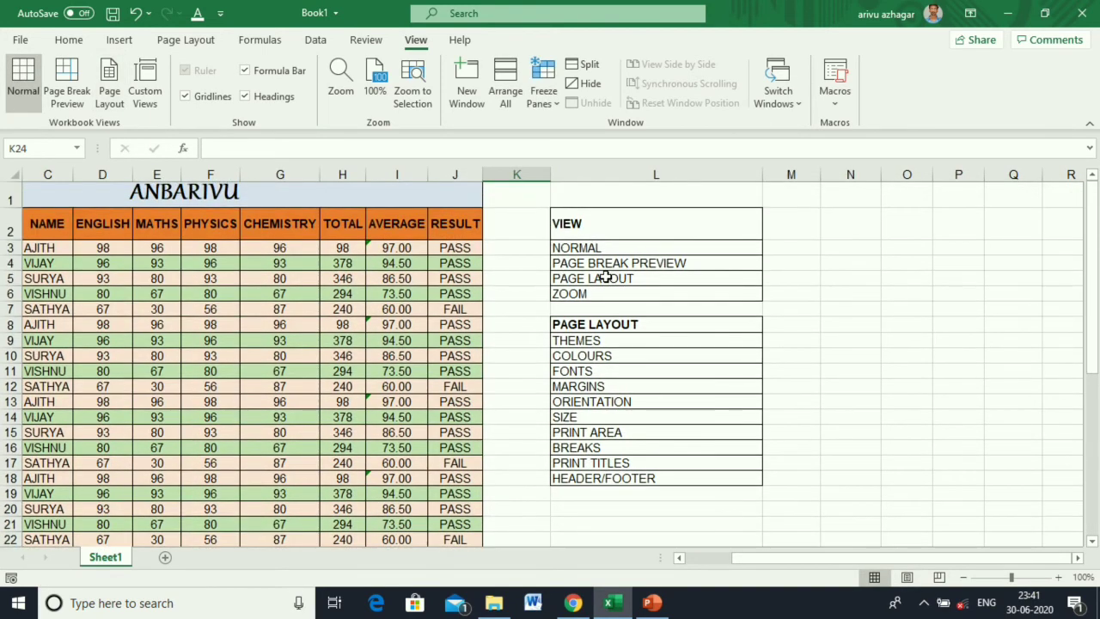
left_click(340, 78)
left_click(355, 175)
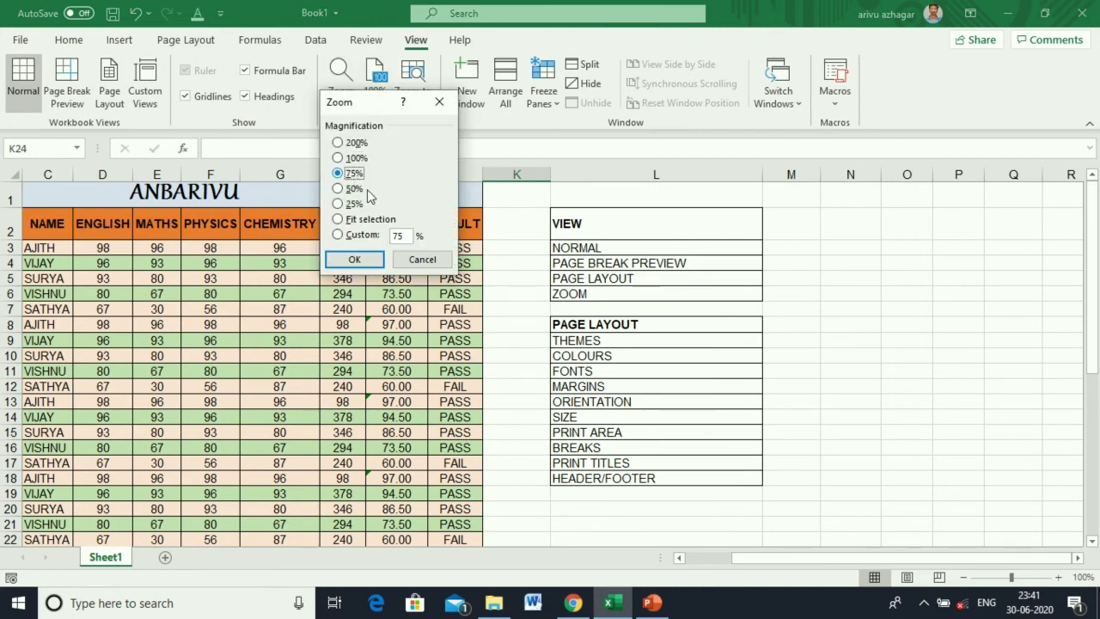
left_click(351, 259)
left_click_drag(835, 568, 695, 559)
left_click(341, 78)
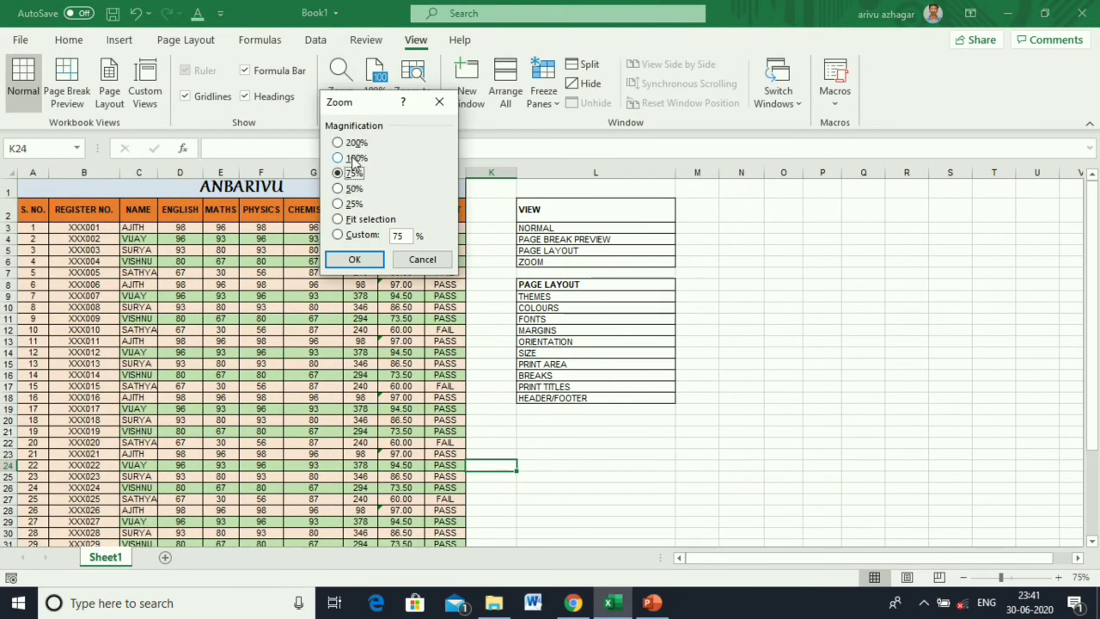
left_click(356, 158)
left_click(354, 259)
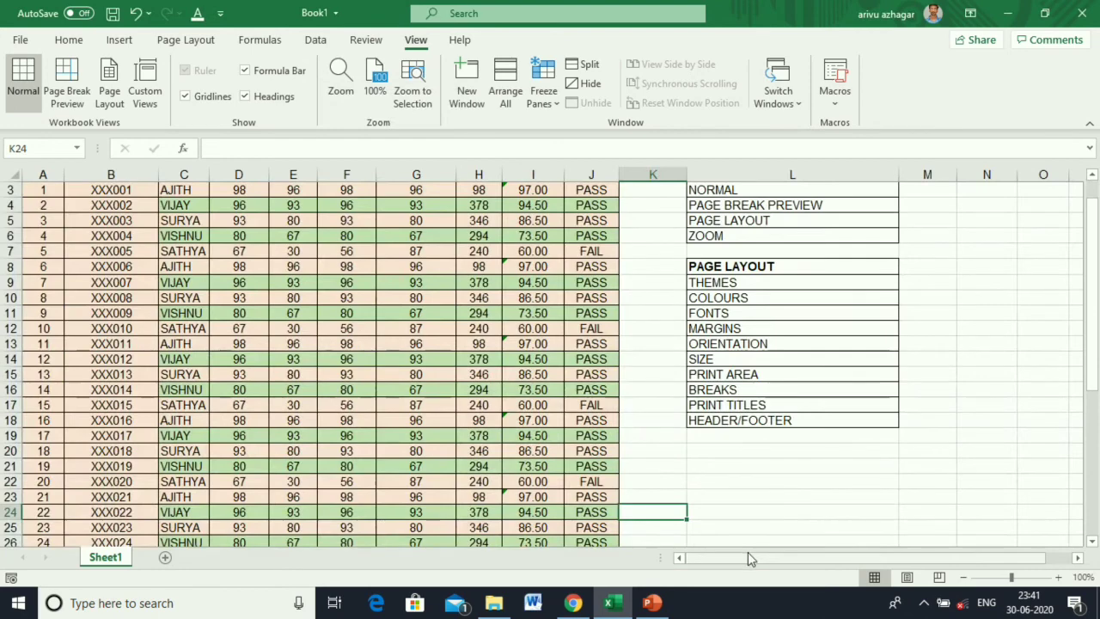
Select the PAGE LAYOUT heading in L8 and show the Page Layout Themes list.
scroll(567, 394, "up", 1)
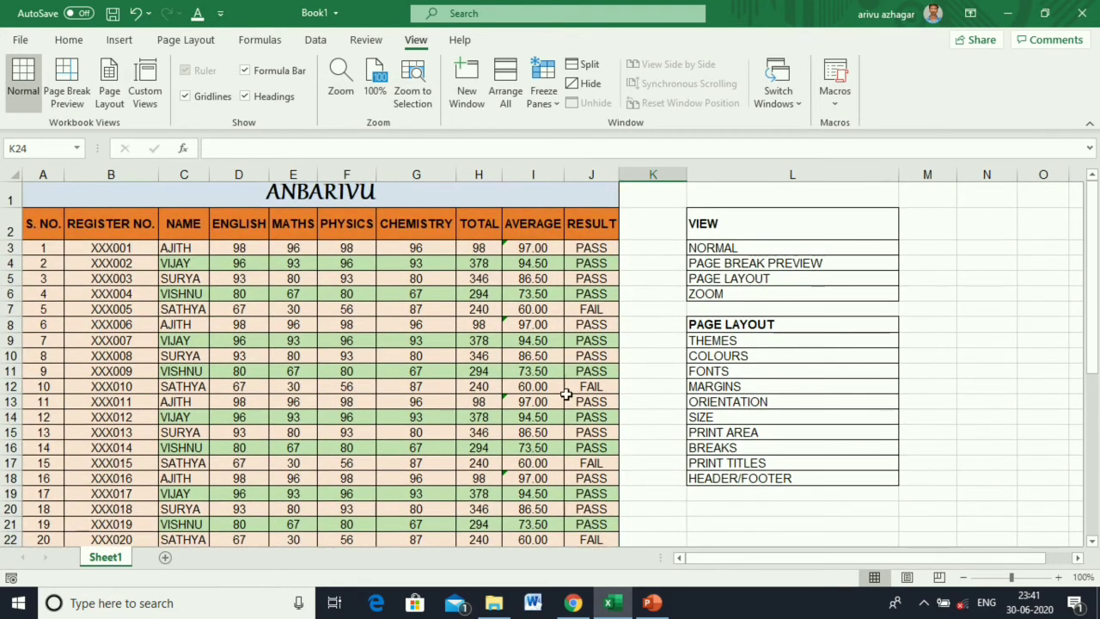
left_click(713, 327)
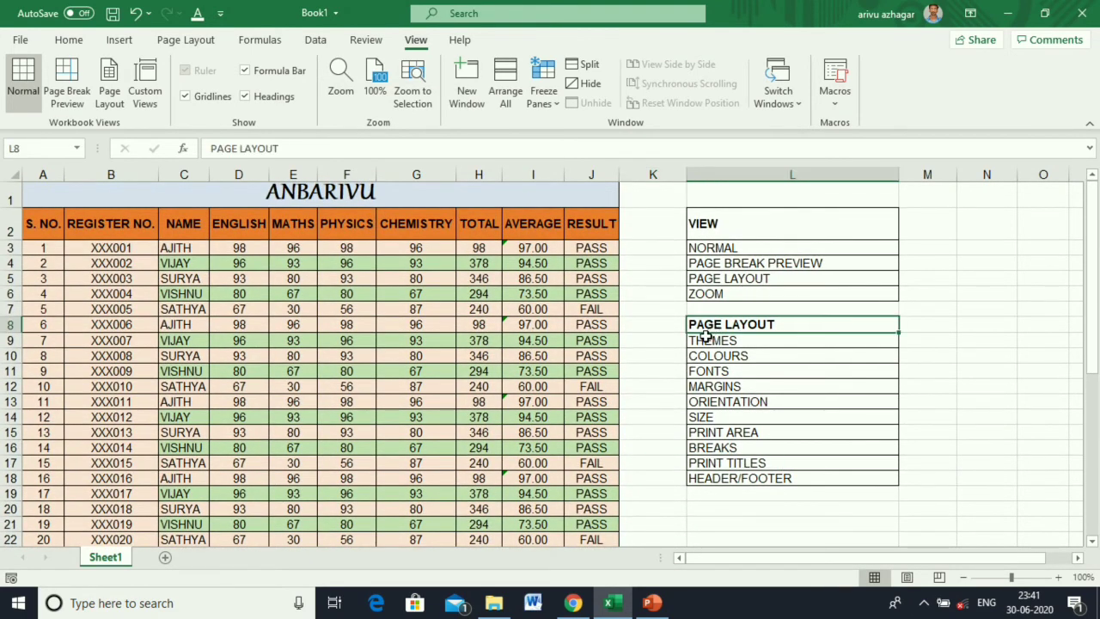
left_click(184, 39)
left_click(19, 101)
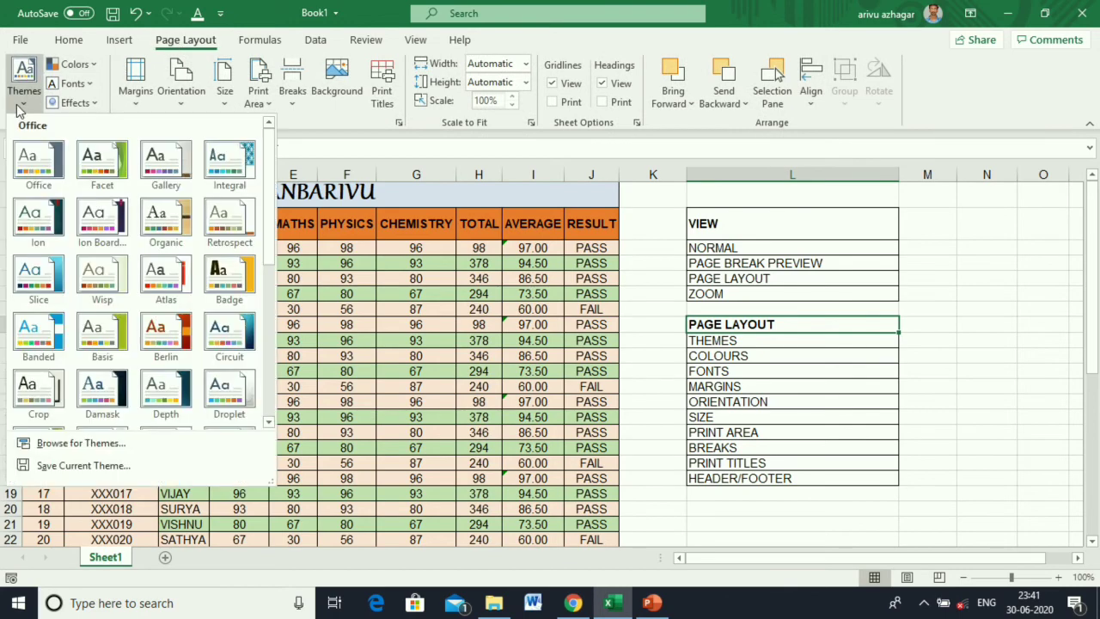
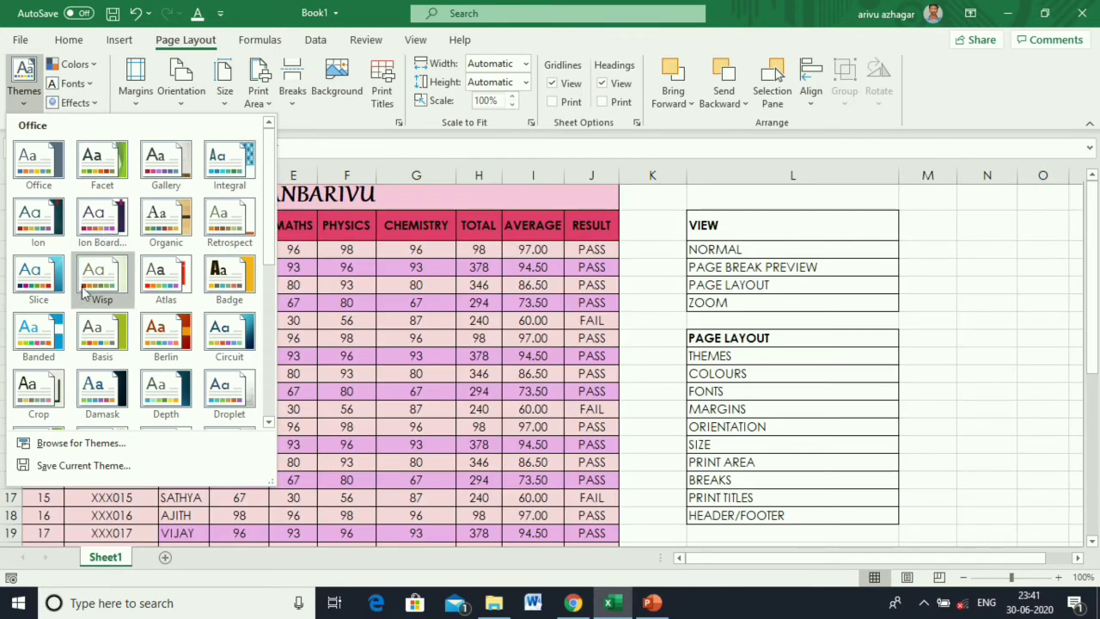
Browse the theme colour palettes and font sets without changing either.
left_click(75, 63)
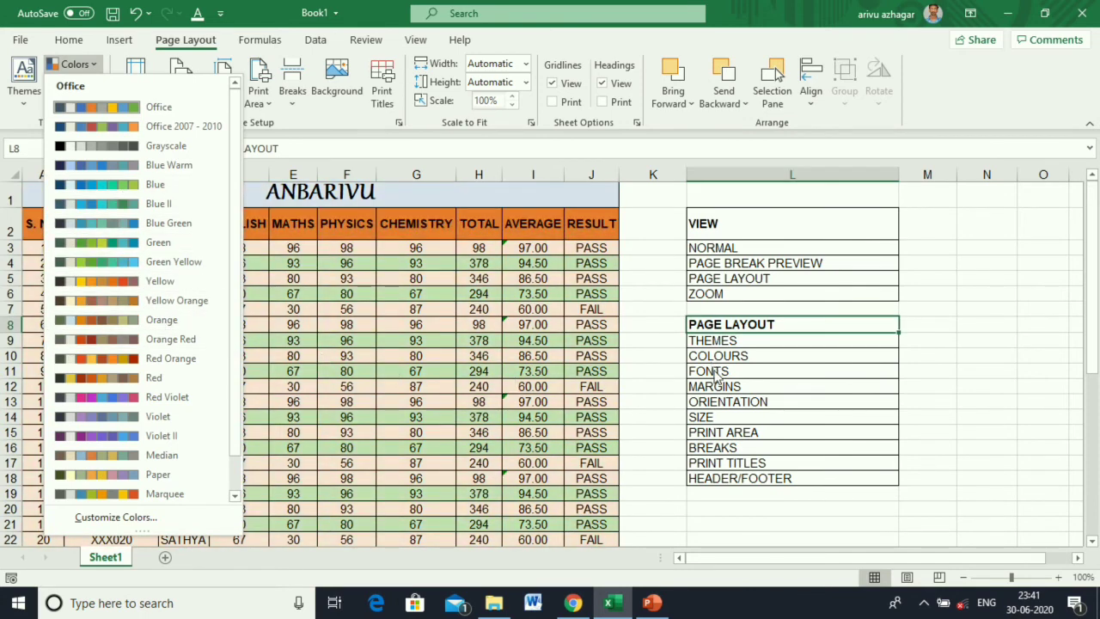
left_click(20, 122)
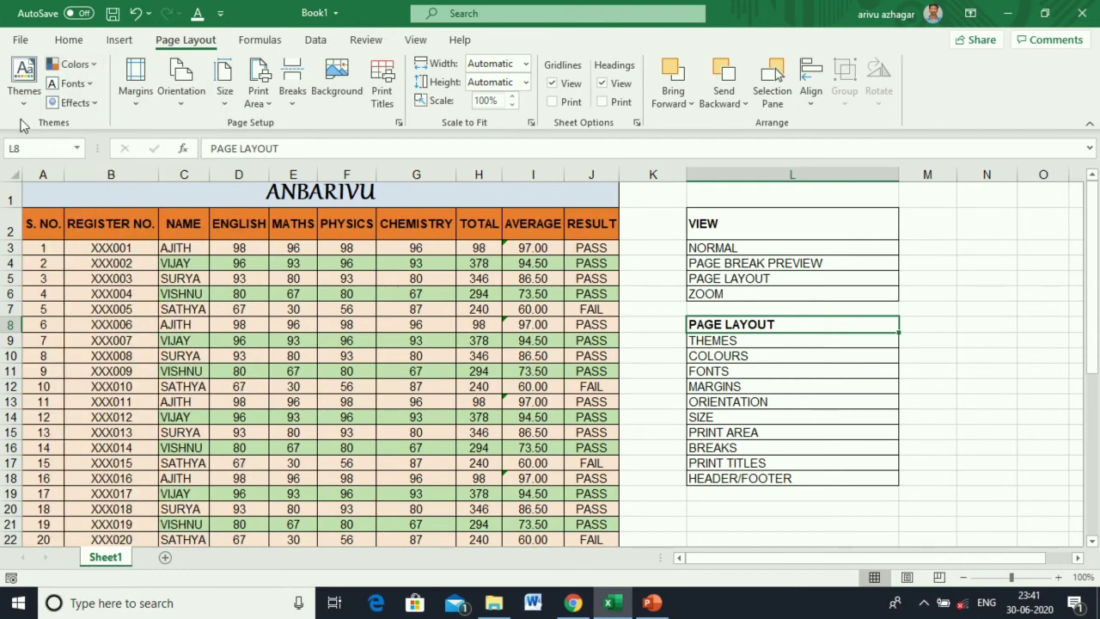
left_click(89, 83)
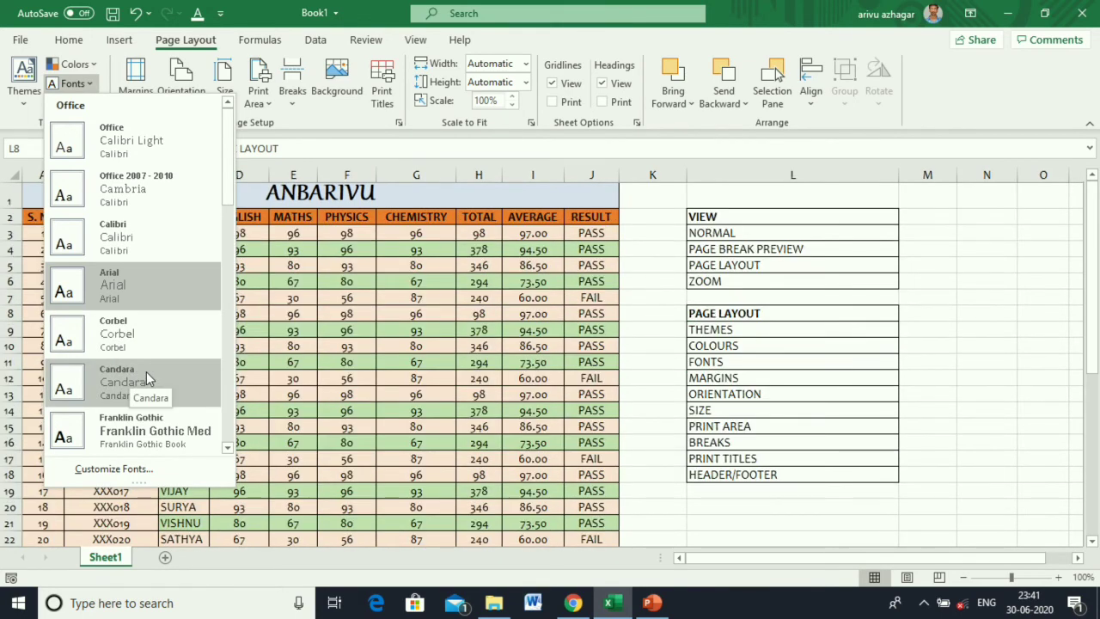
left_click(368, 376)
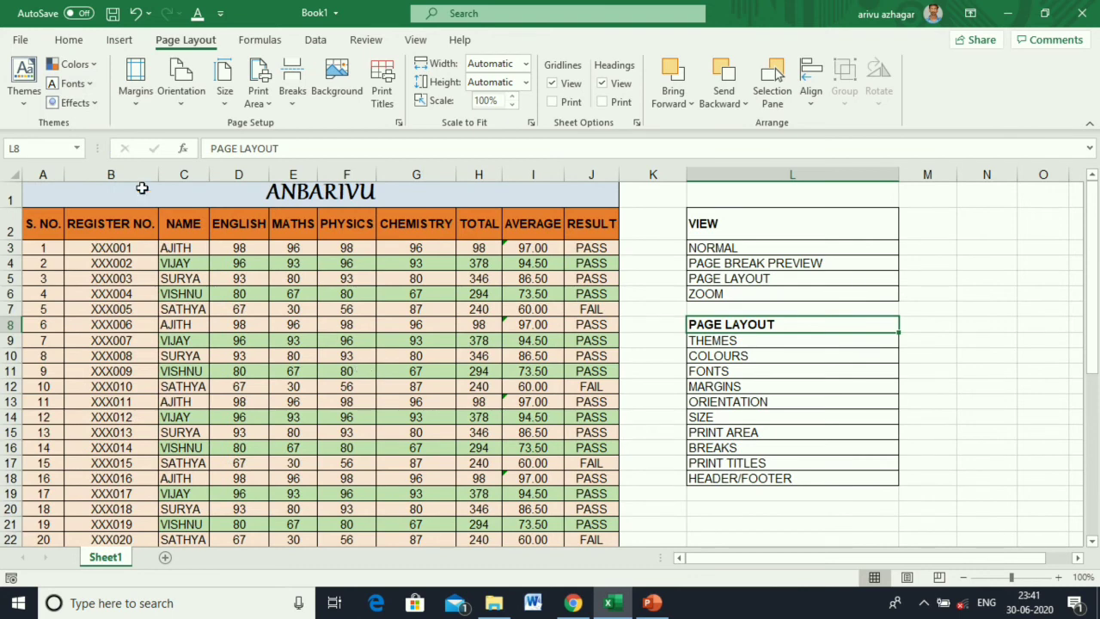
Apply Narrow margins and show the sheet in Page Break Preview.
left_click(139, 101)
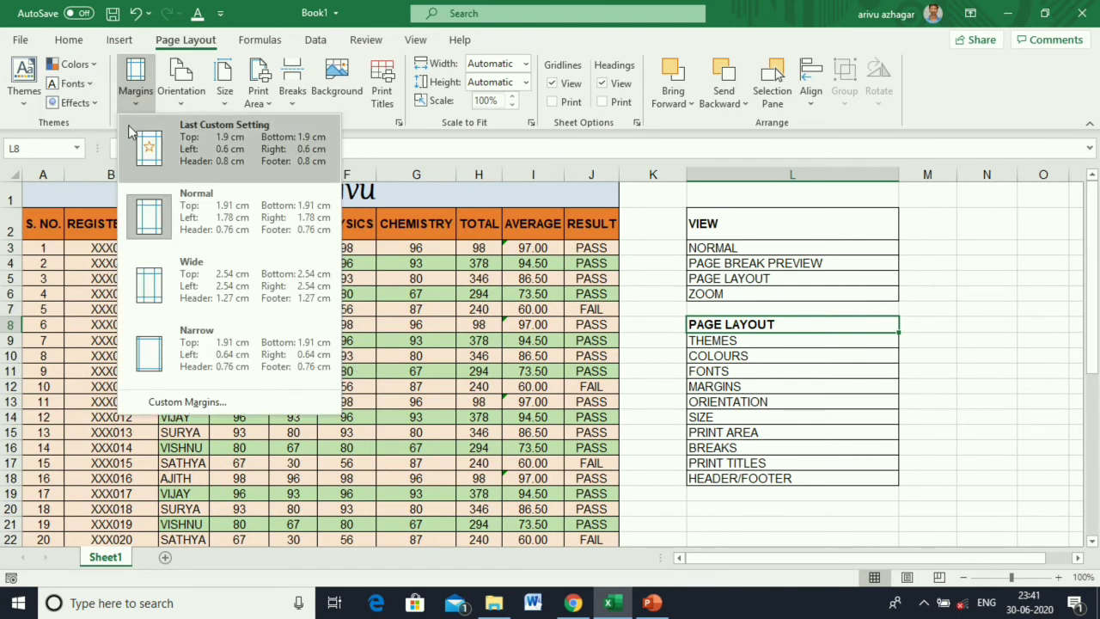
left_click(170, 348)
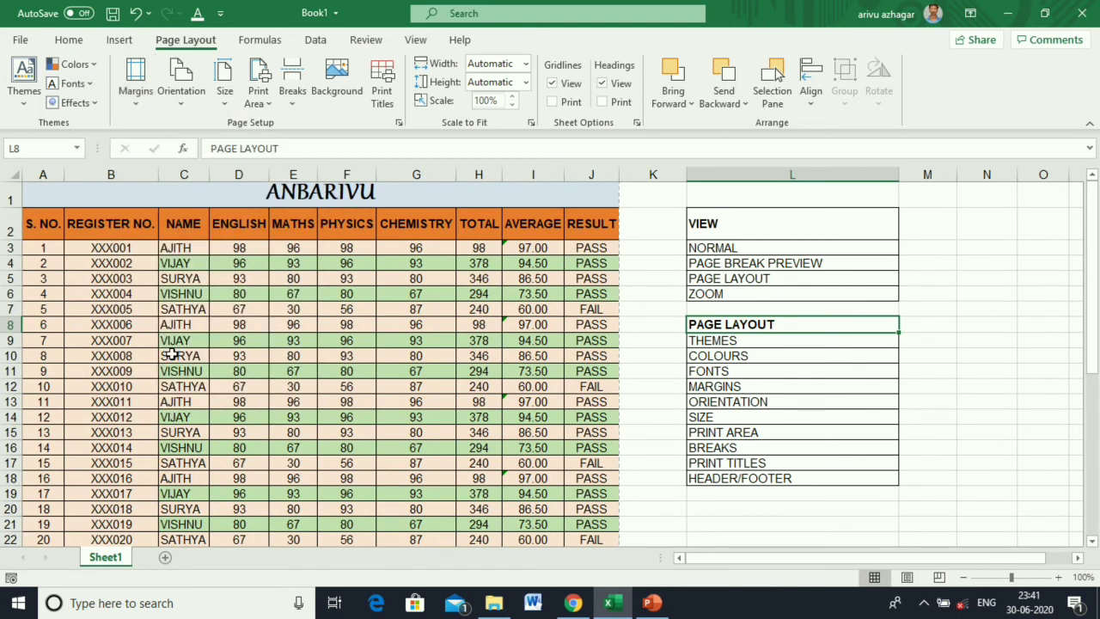
left_click(416, 39)
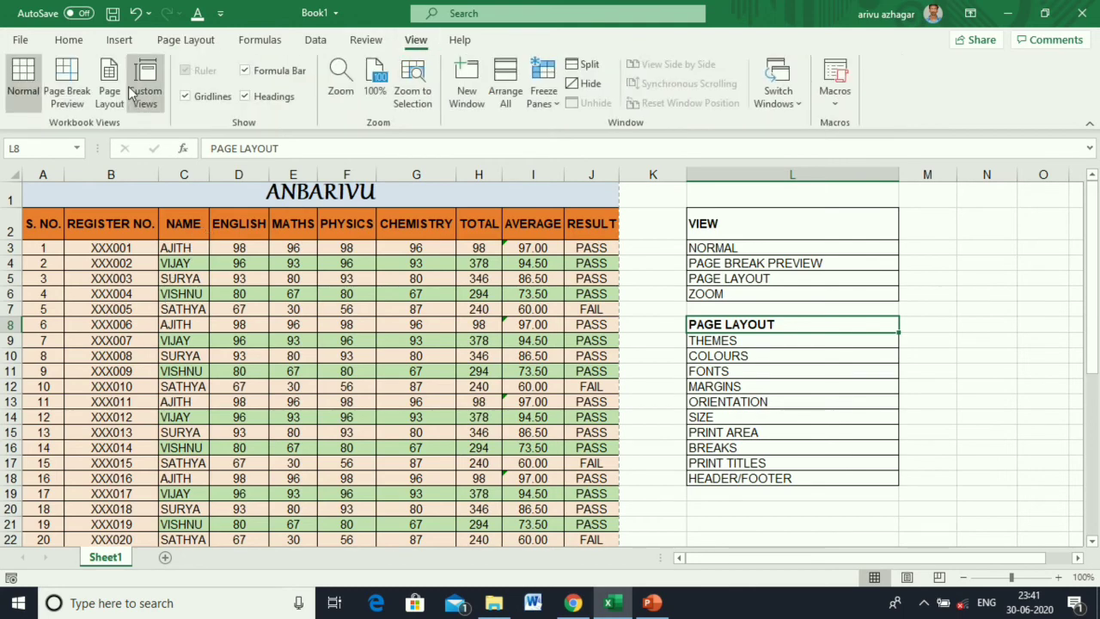
left_click(68, 86)
Try the Normal and Wide margin presets, then return to Narrow margins.
left_click(185, 41)
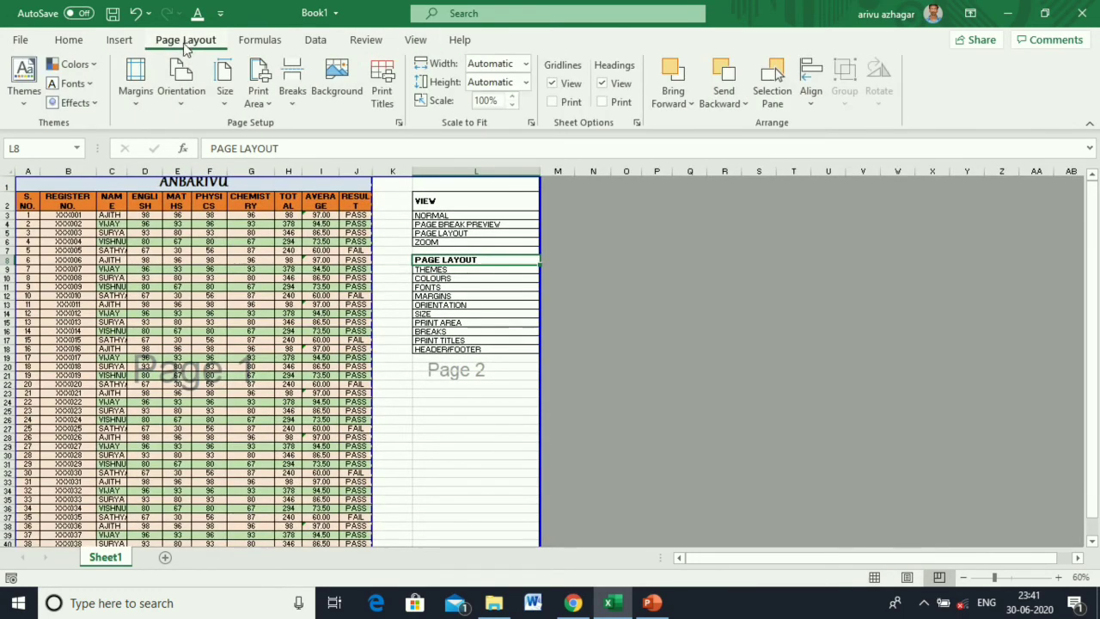
left_click(135, 103)
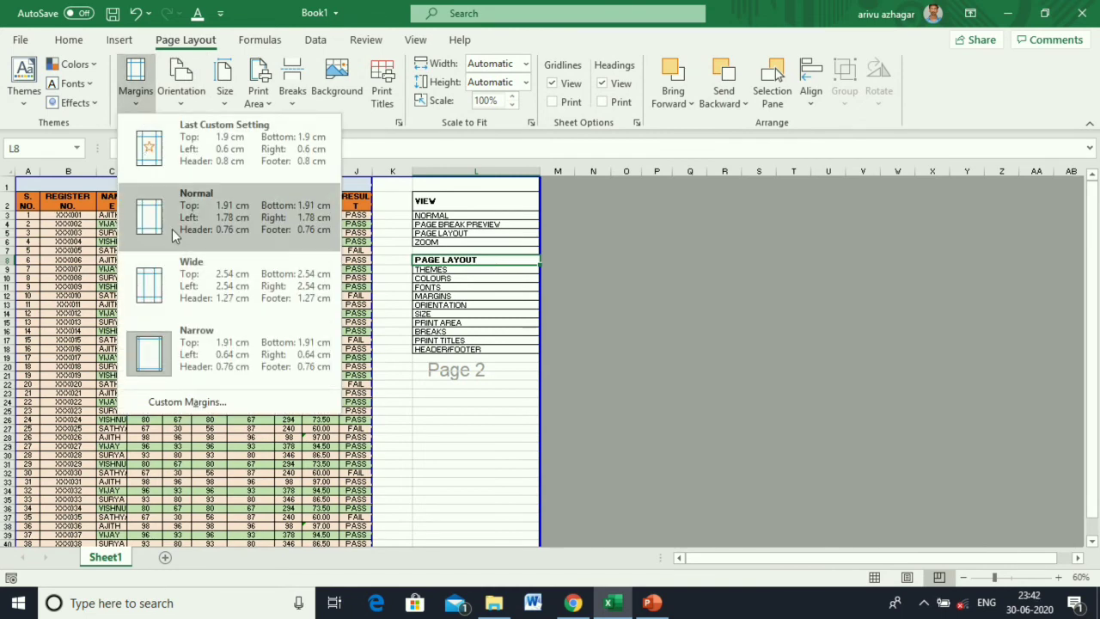
left_click(172, 228)
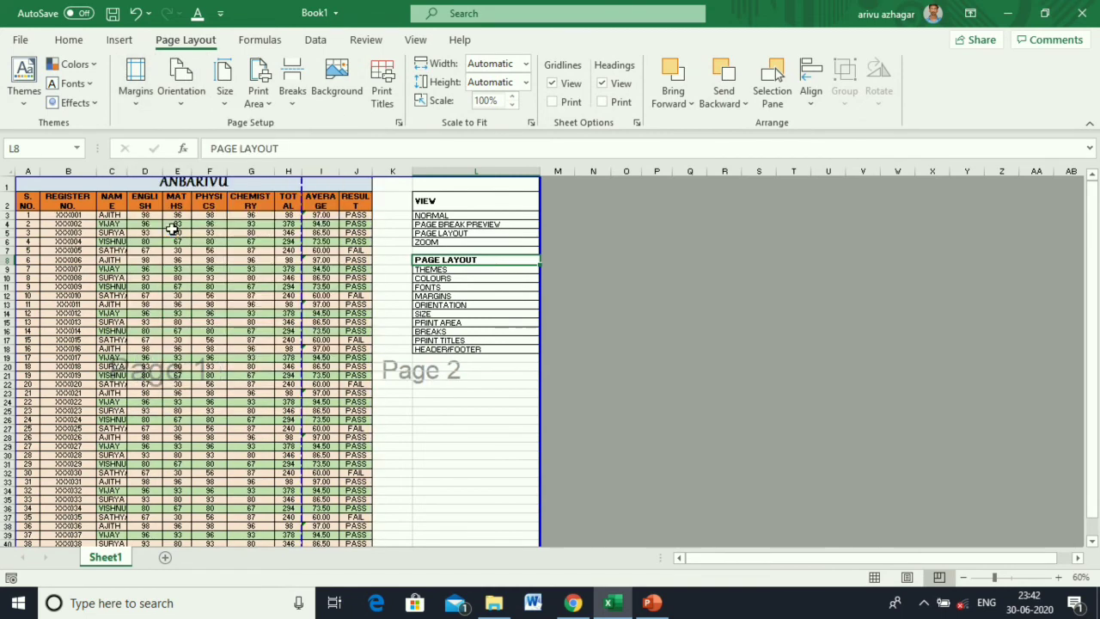
left_click(135, 97)
left_click(178, 271)
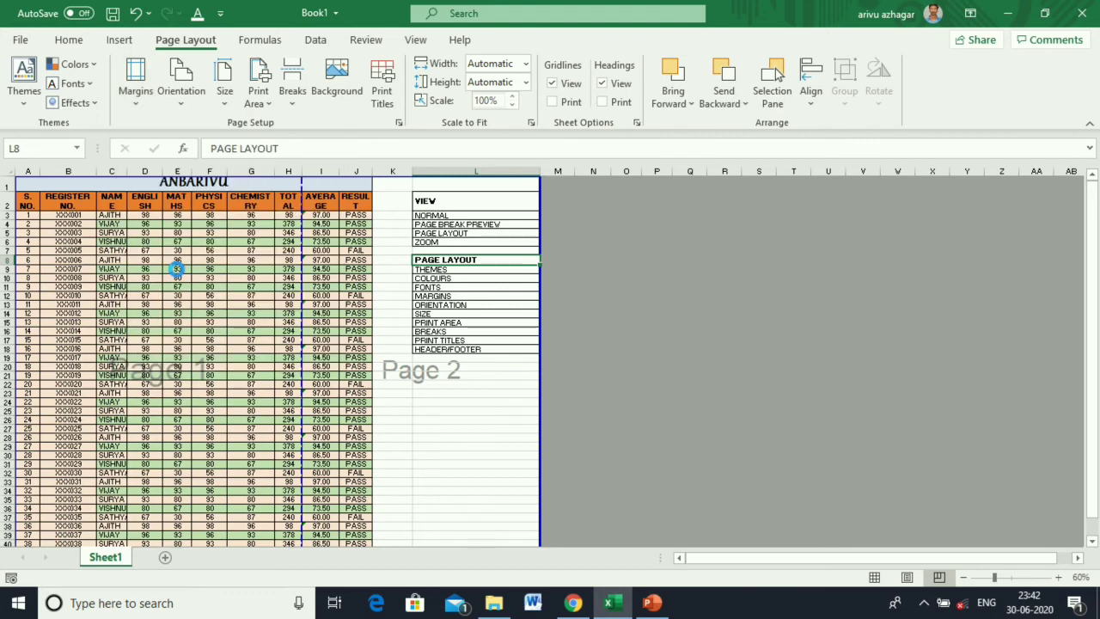
left_click(136, 82)
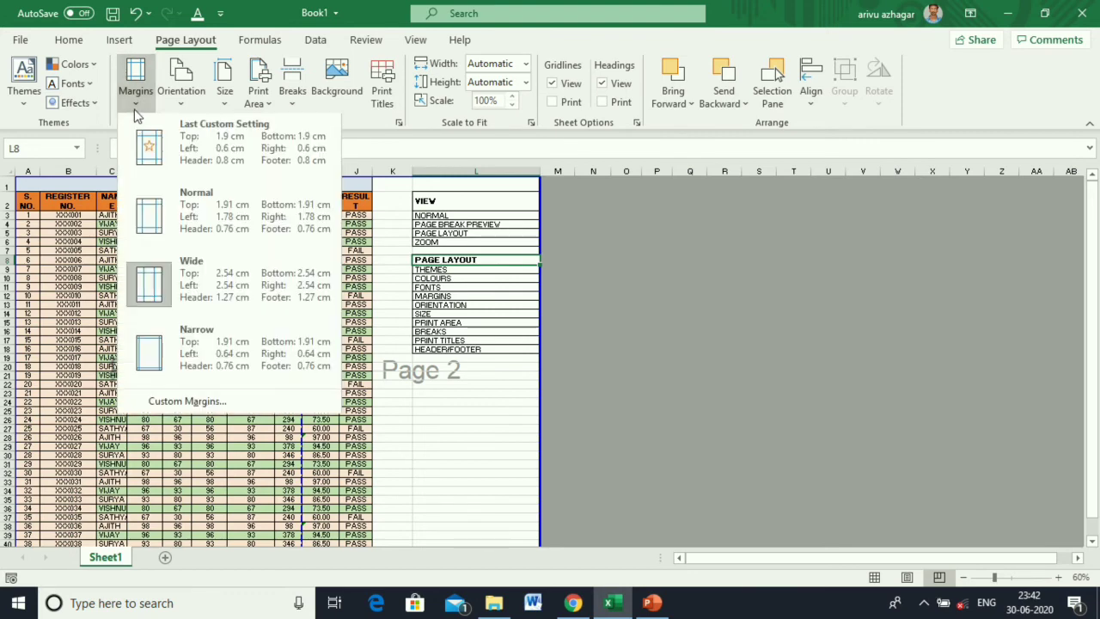
left_click(172, 333)
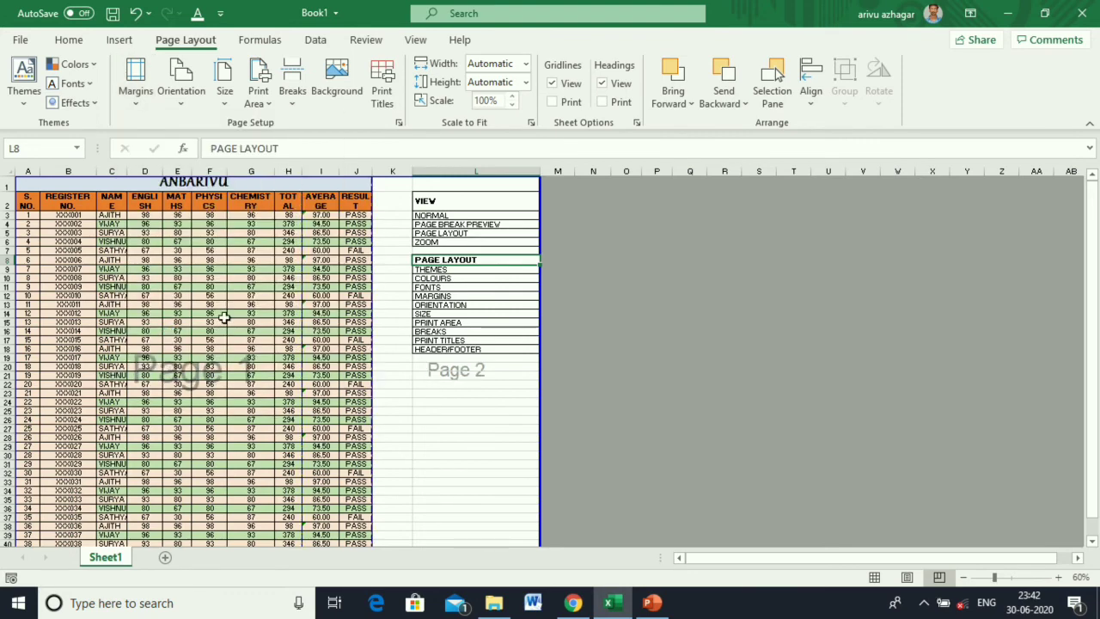
Open the print preview of the marks sheet with Ctrl+P.
scroll(358, 309, "down", 4)
scroll(359, 315, "up", 4)
key("ctrl+p")
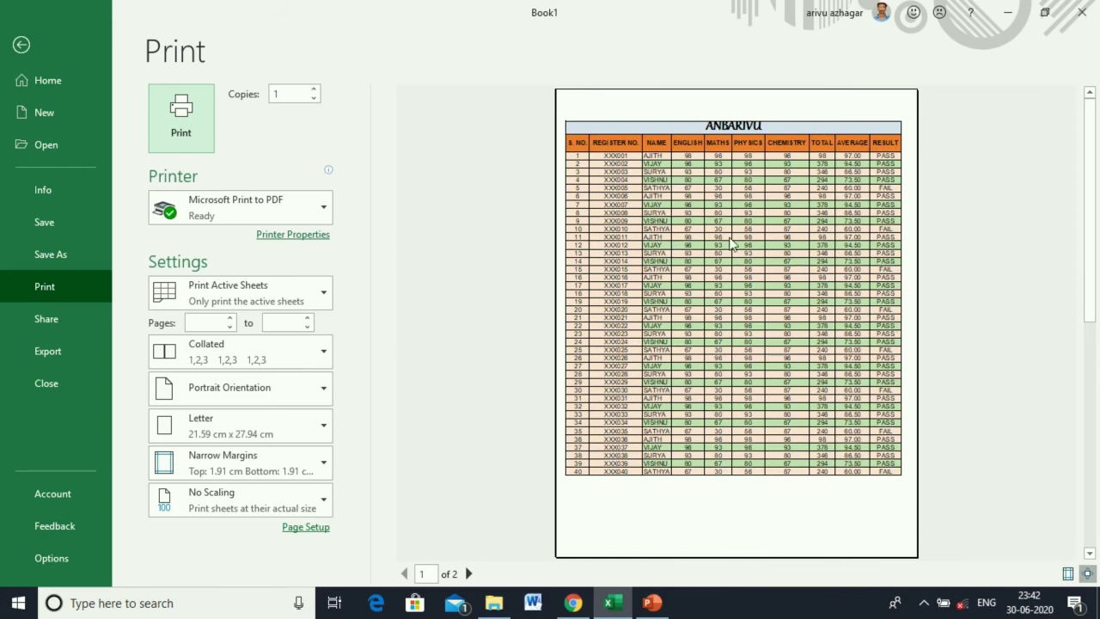
Toggle the preview's margin lines on and off, return to the sheet, and list the margin presets.
left_click(1068, 574)
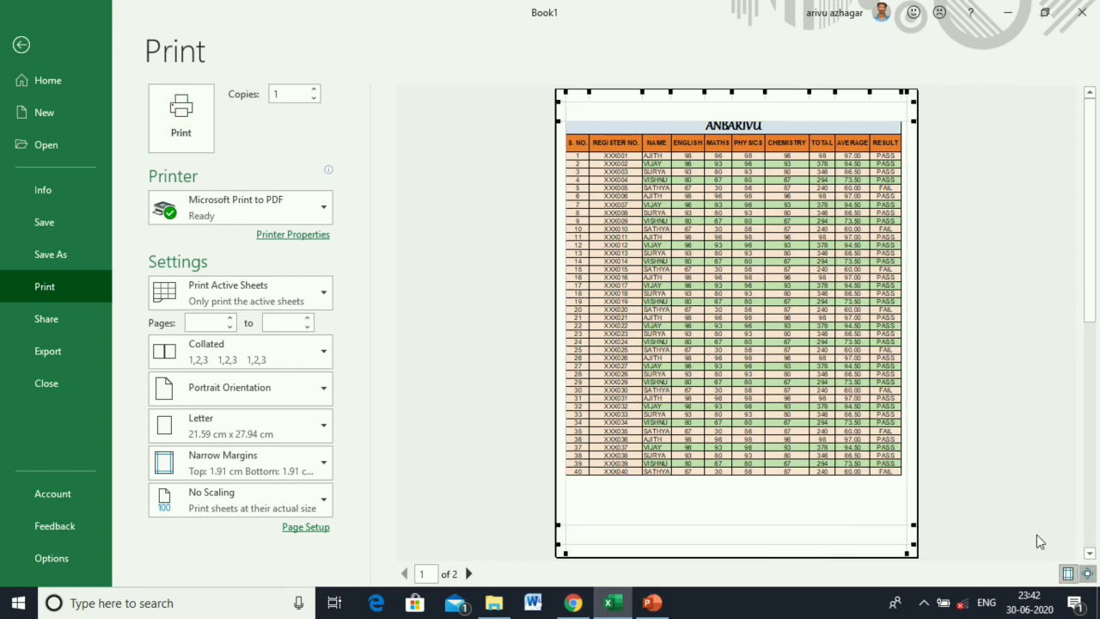
left_click(1068, 573)
left_click(17, 44)
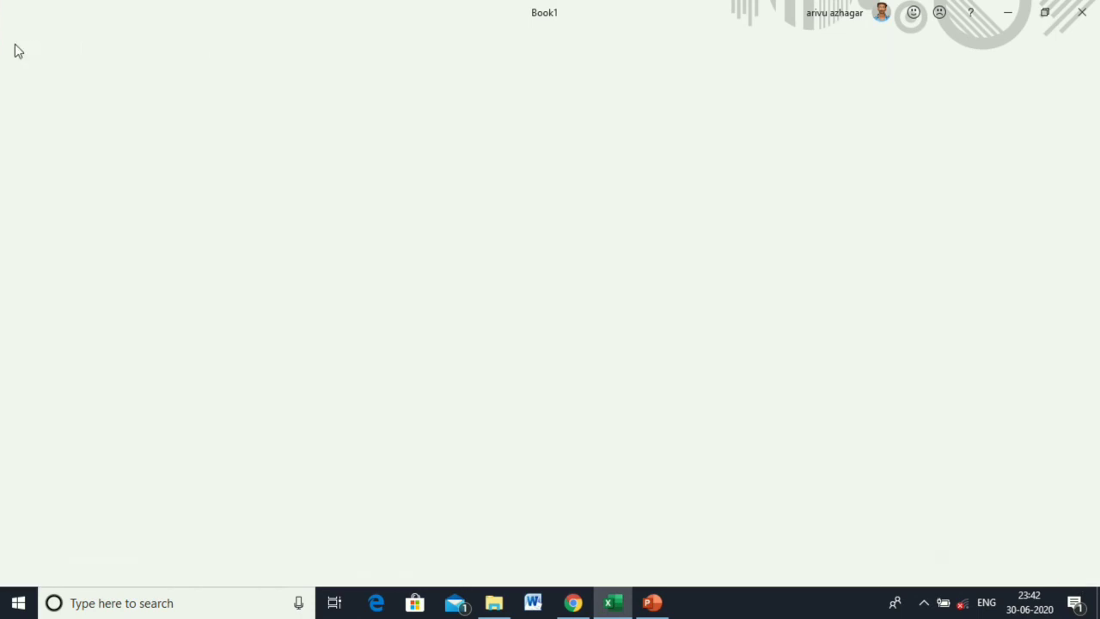
left_click(132, 101)
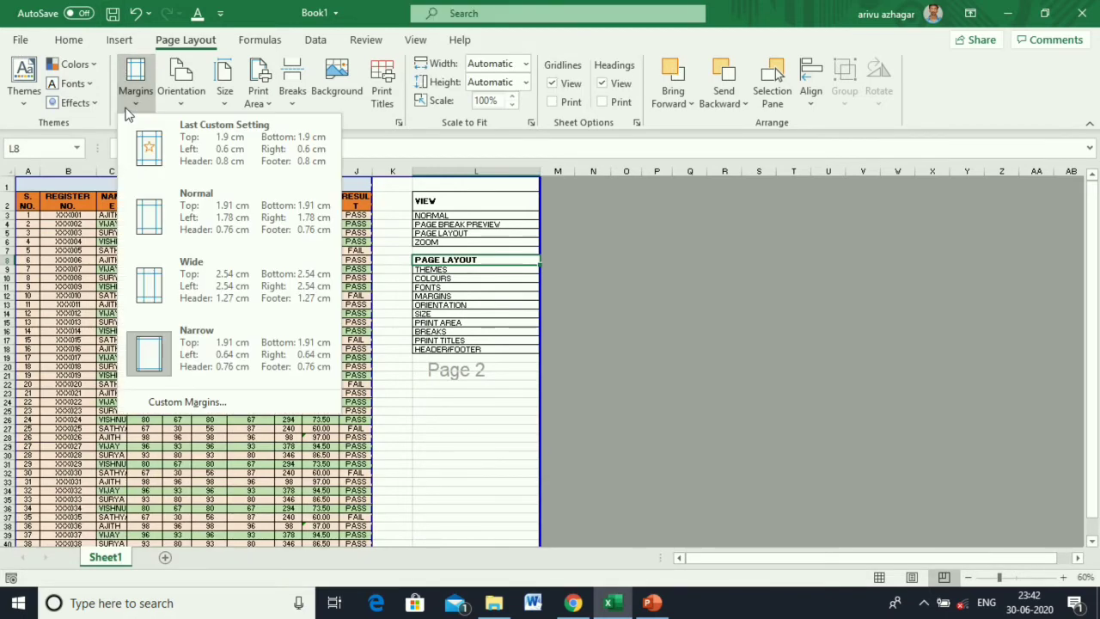
Apply Normal margins and landscape page orientation.
left_click(157, 220)
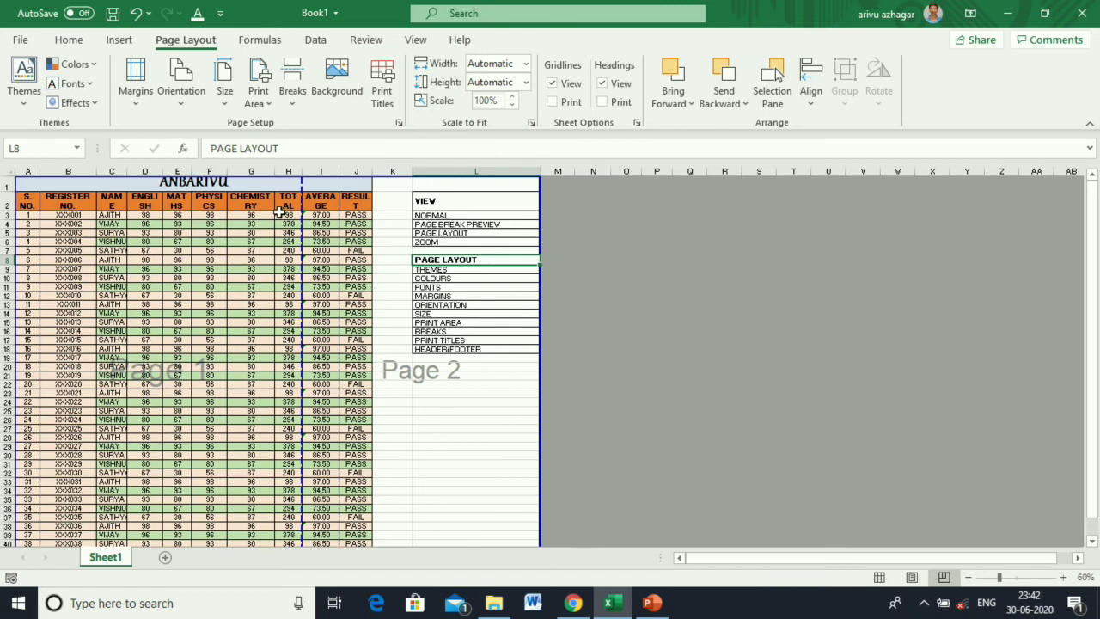
left_click(186, 106)
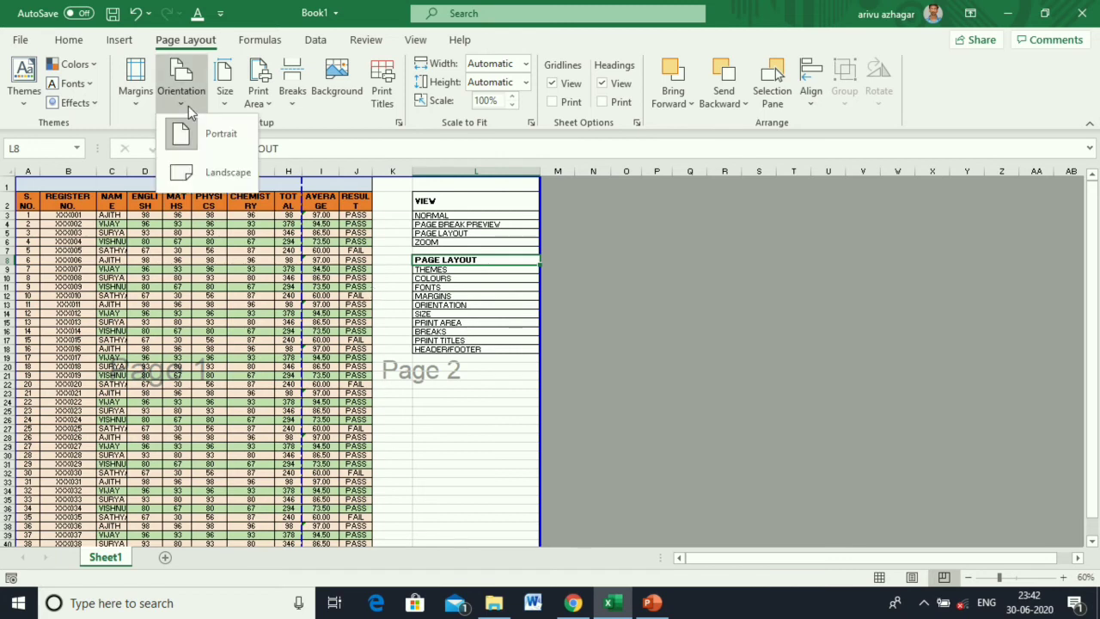
left_click(212, 181)
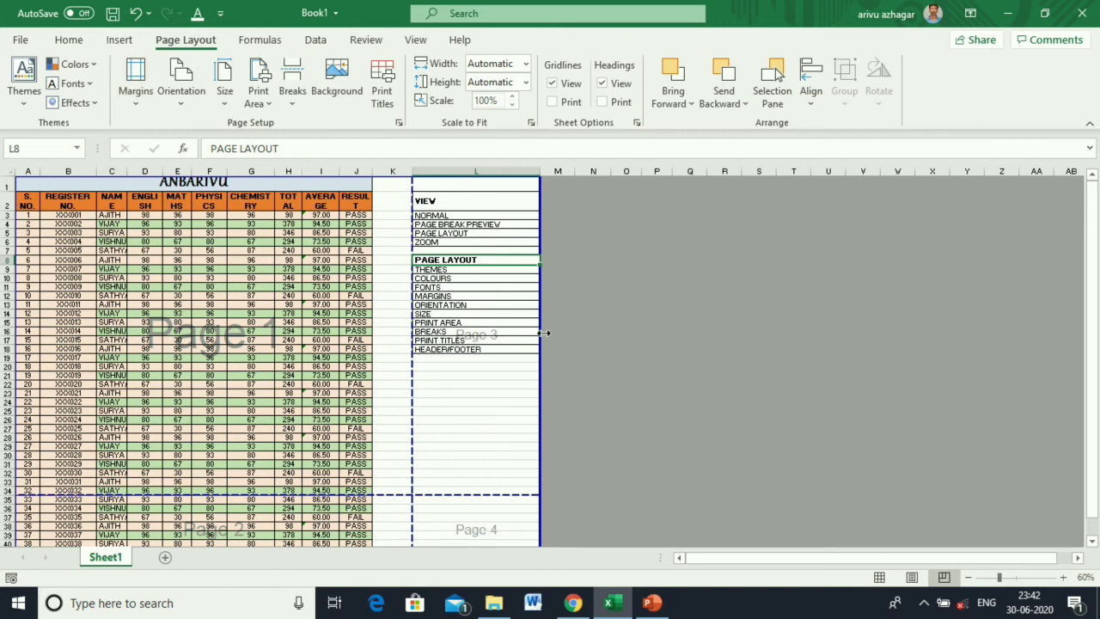
Pull the page border back to end at column K and set A4 paper.
left_click_drag(540, 335, 411, 314)
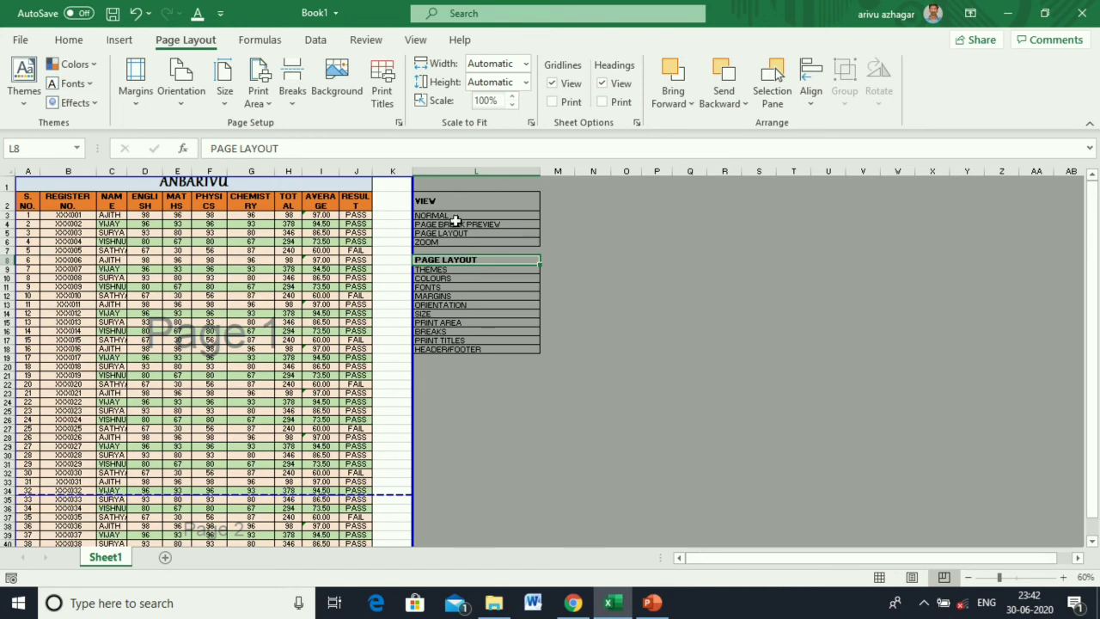
left_click(224, 101)
left_click(293, 361)
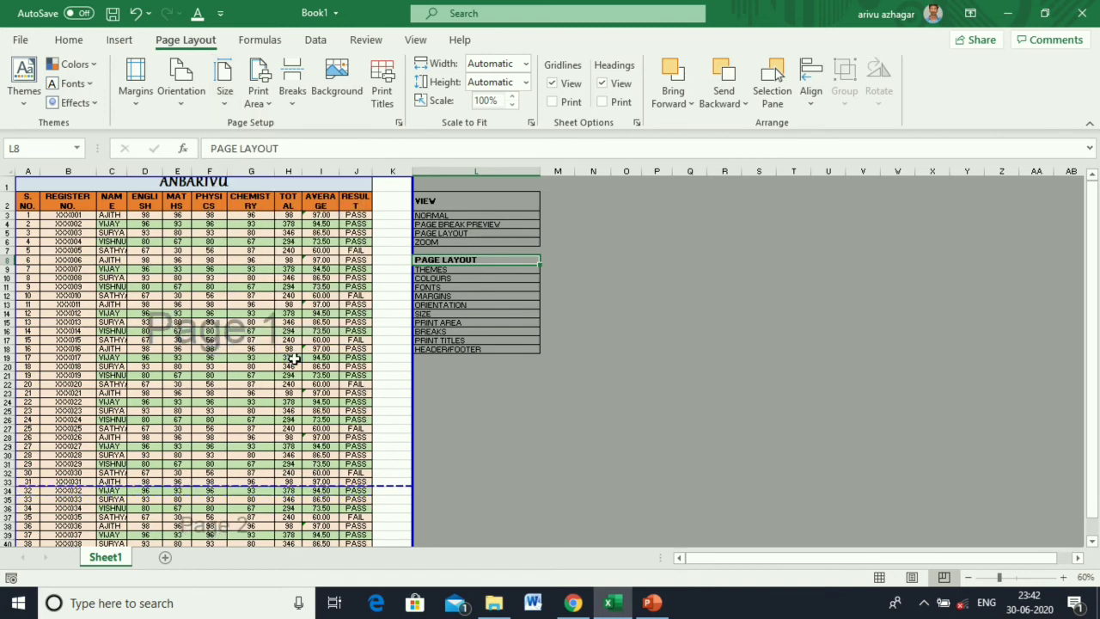
left_click(258, 94)
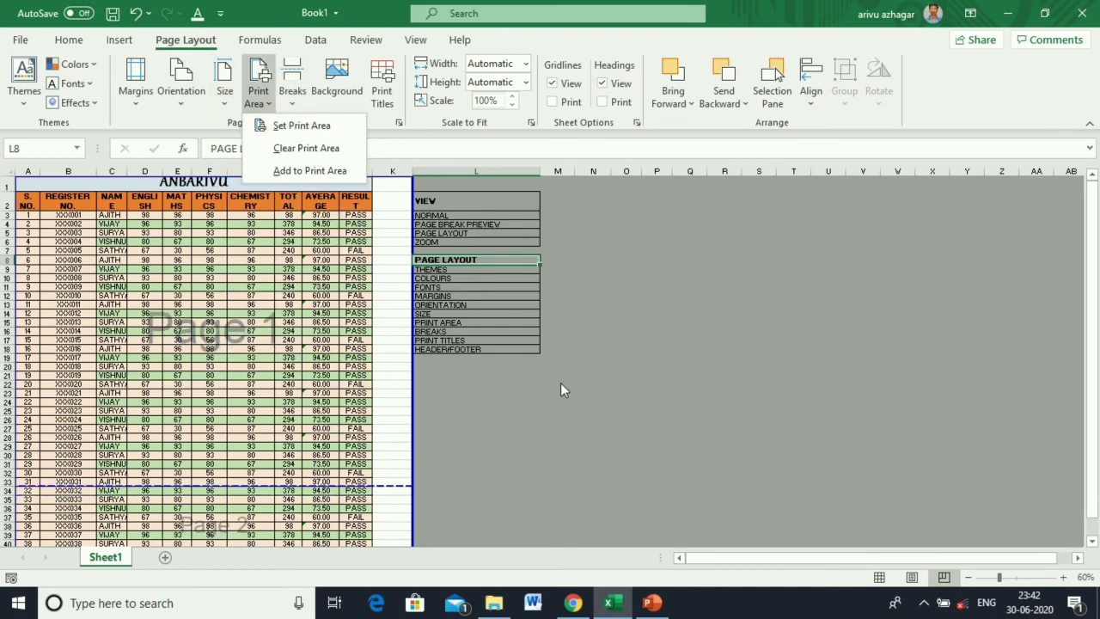
Try a single-cell print area, cancel it, and close the Print Area options.
left_click(297, 126)
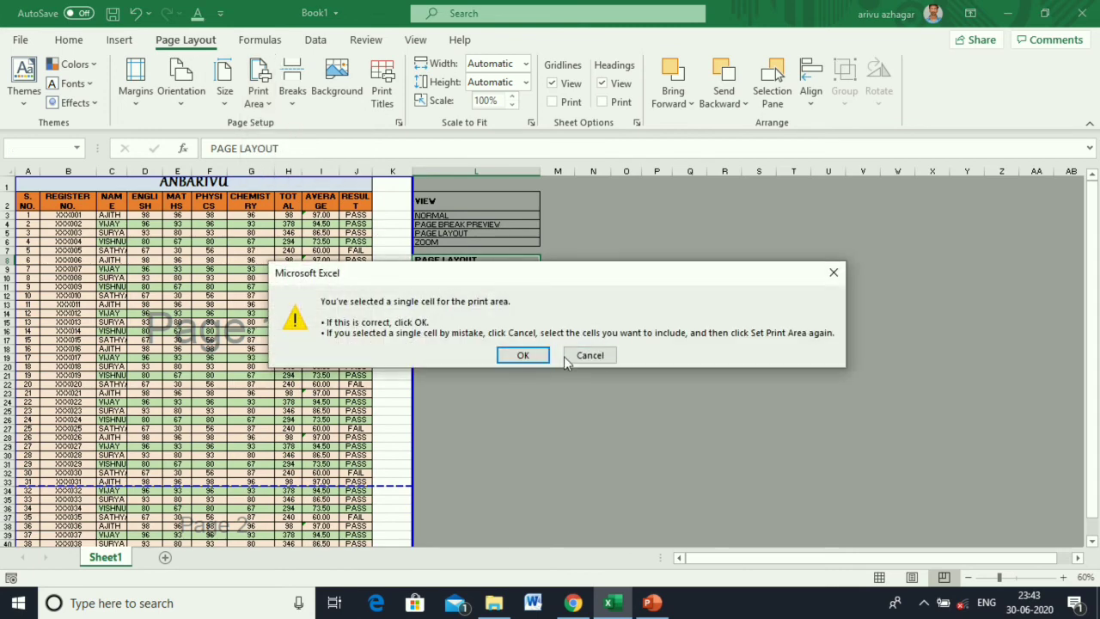
left_click(590, 356)
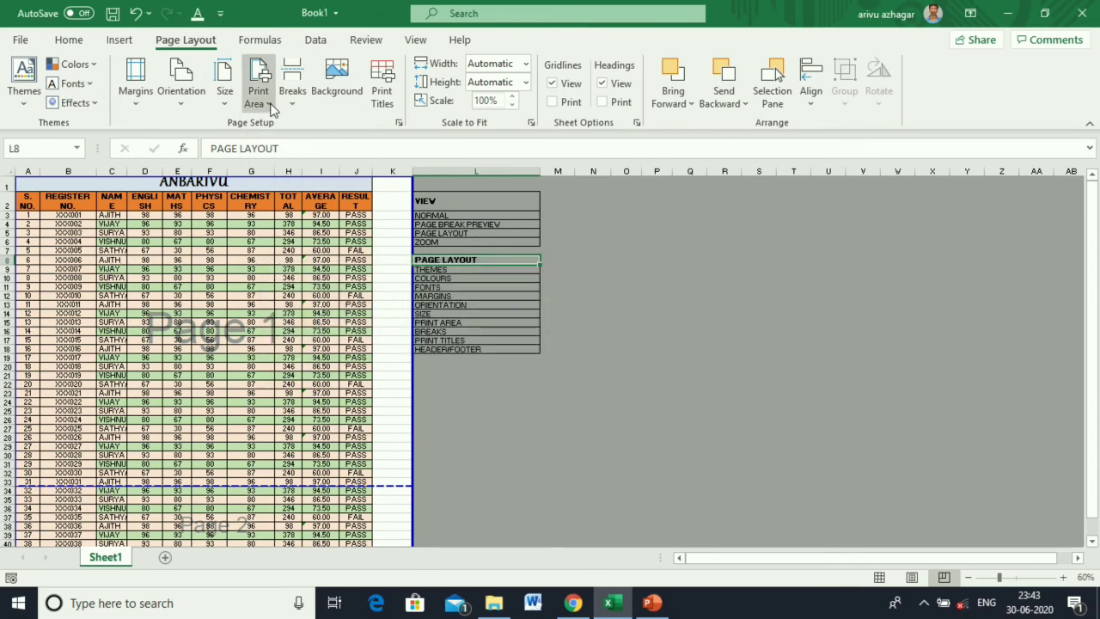
left_click(271, 105)
left_click(300, 174)
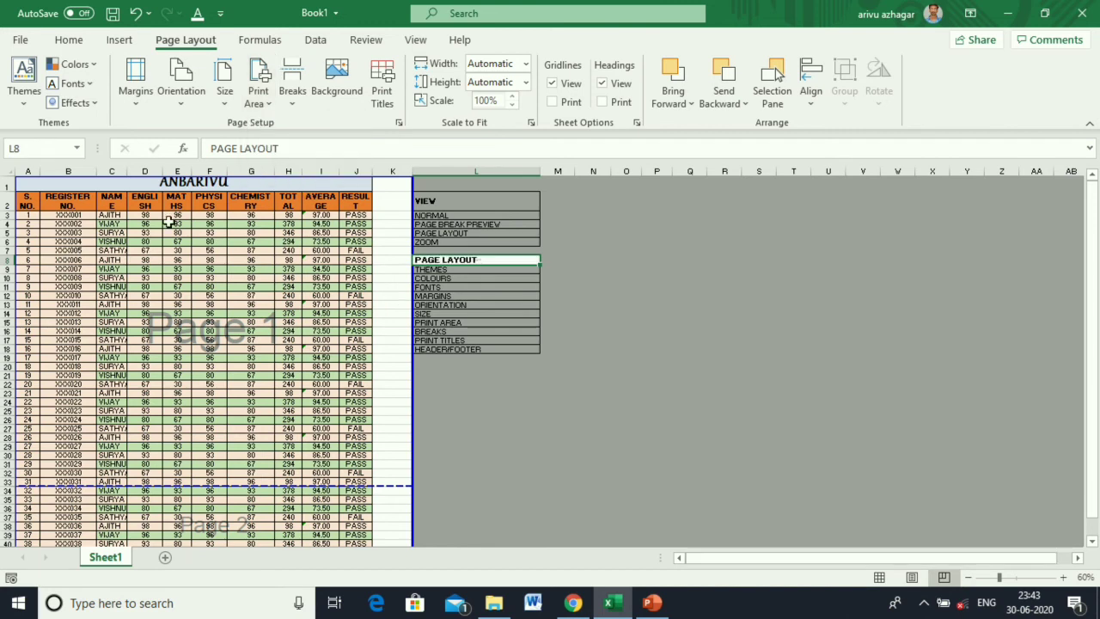
Clear the old print area and set the table range A2:J18 as print area.
left_click_drag(30, 198, 91, 207)
left_click_drag(319, 320, 357, 339)
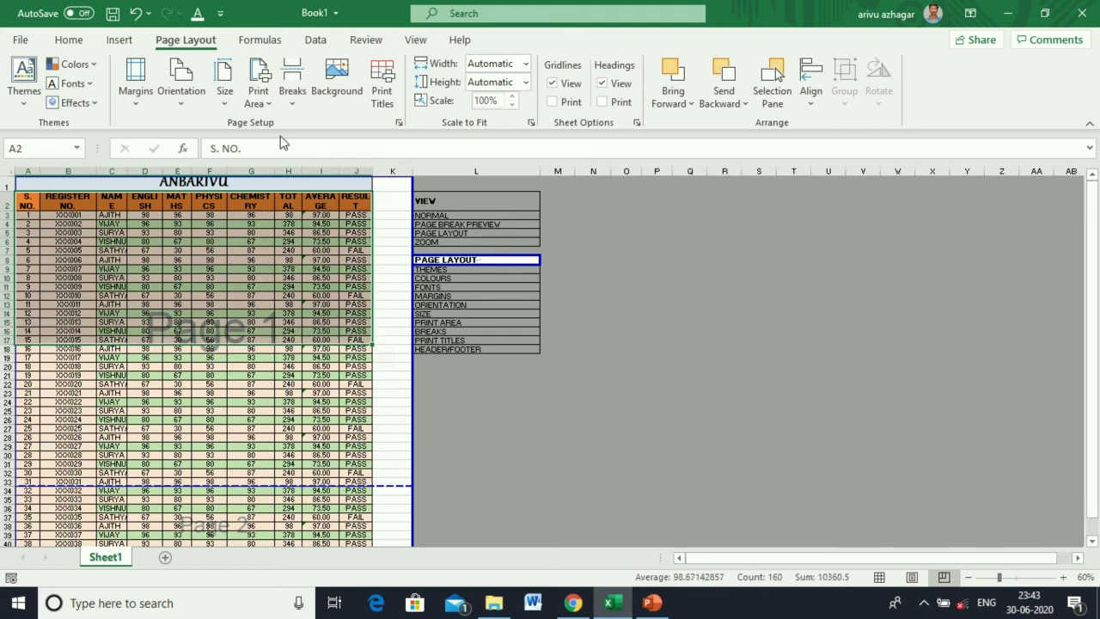
left_click(268, 104)
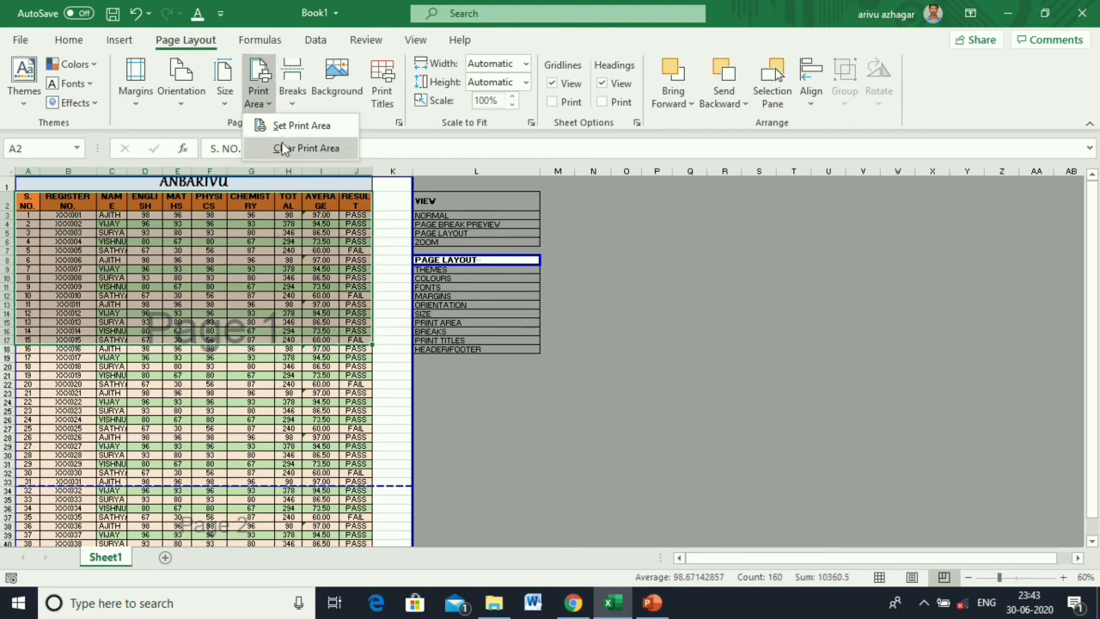
left_click(288, 148)
left_click(269, 104)
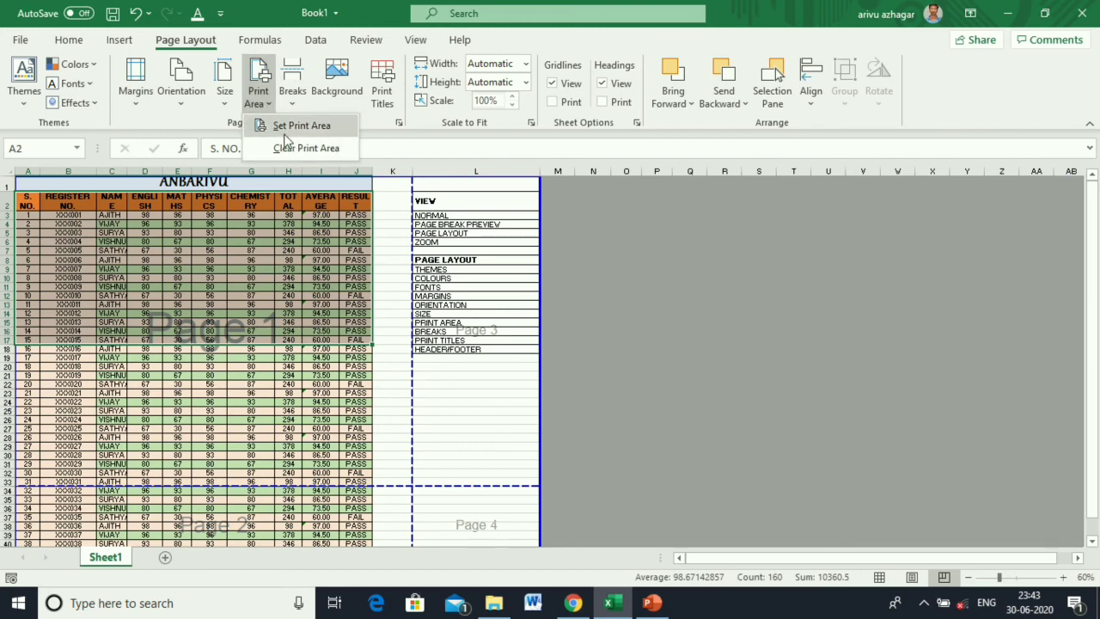
left_click(287, 128)
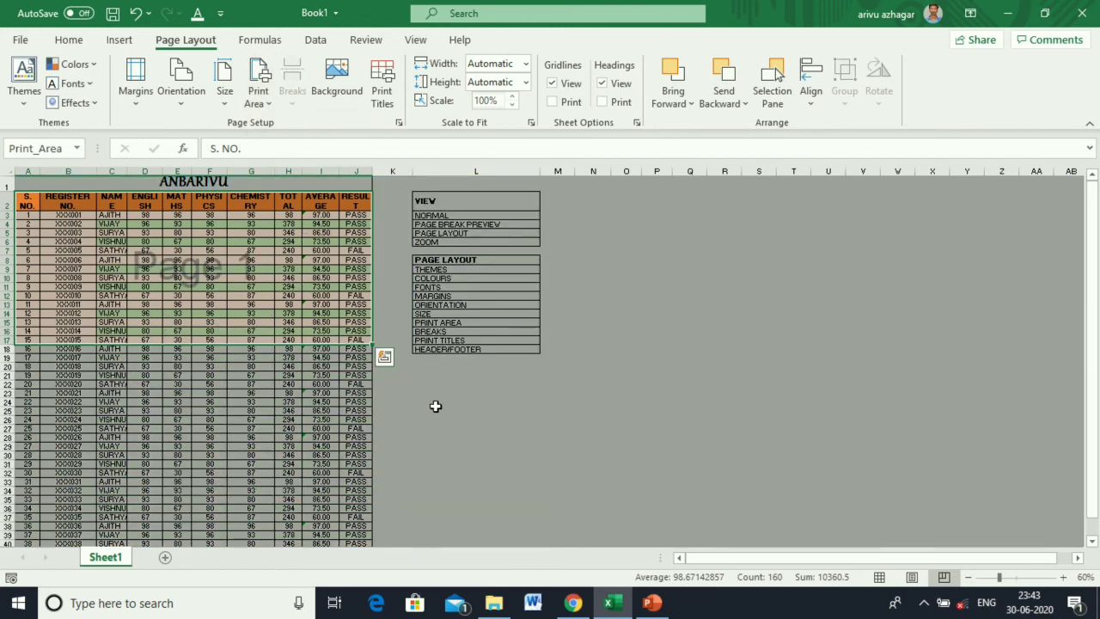
left_click(435, 401)
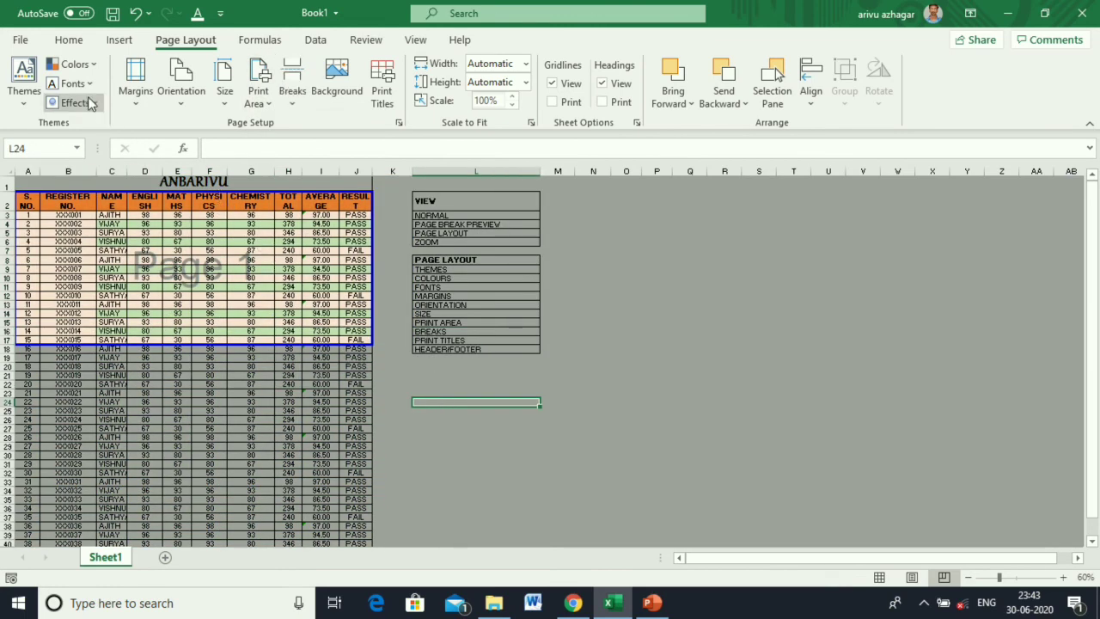
Preview the A2:J18 print area, then undo it.
key("ctrl+p")
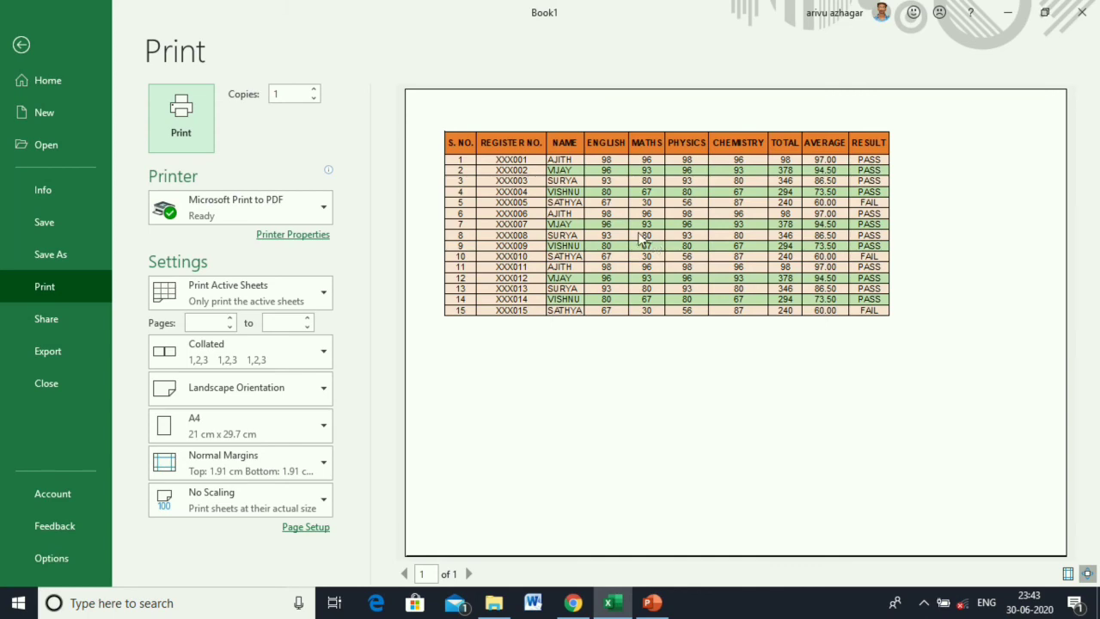
left_click(24, 46)
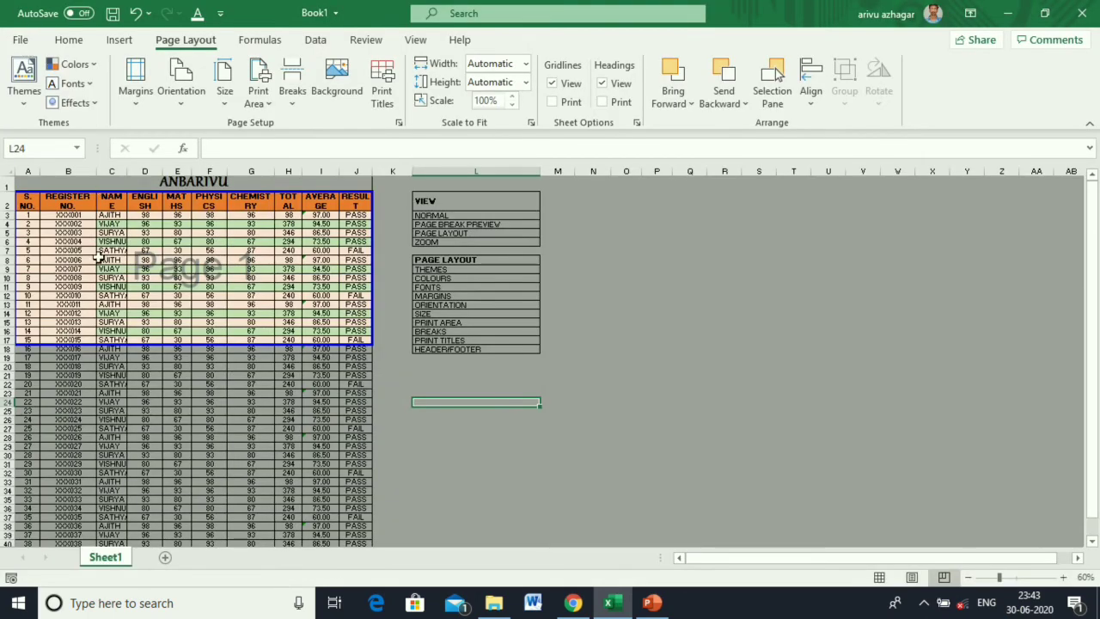
left_click(136, 13)
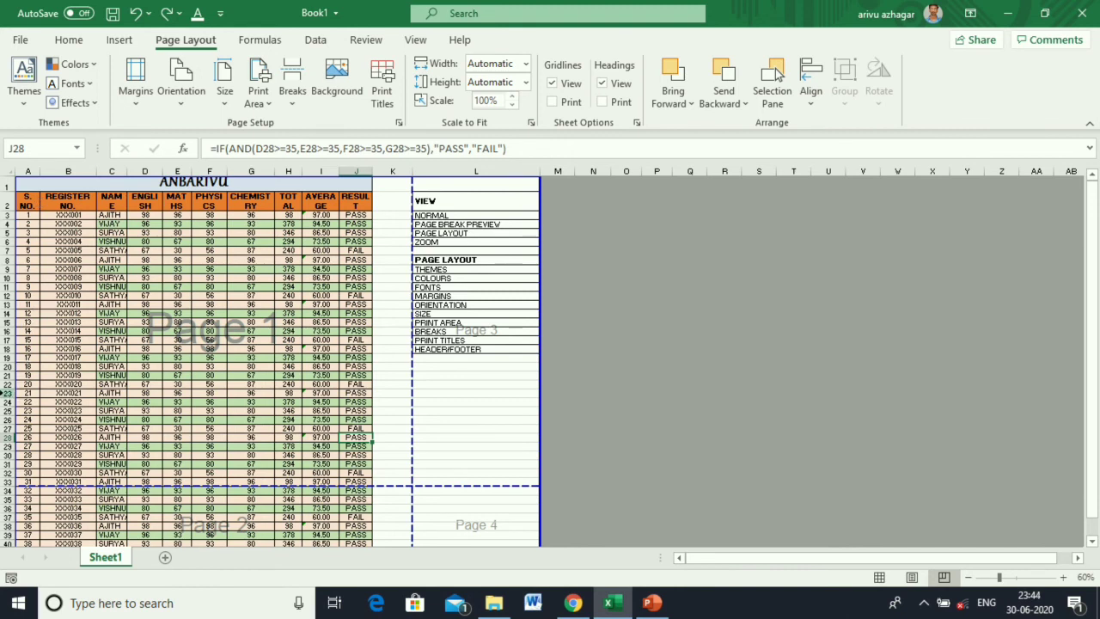
Insert a page break above row 23.
left_click(8, 393)
left_click(300, 97)
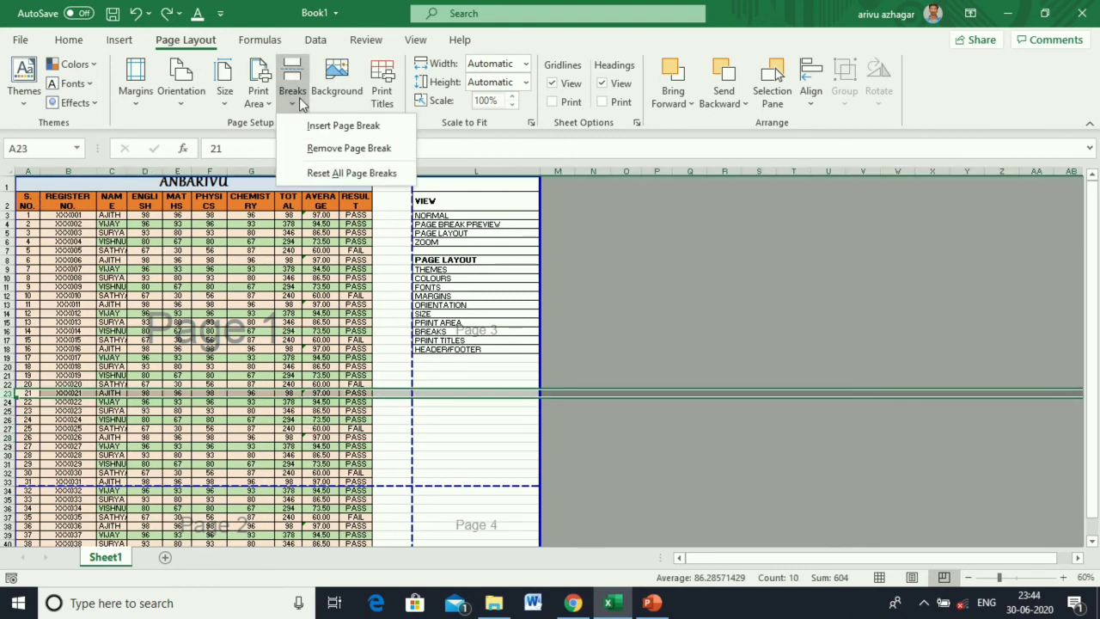
left_click(311, 116)
left_click(379, 437)
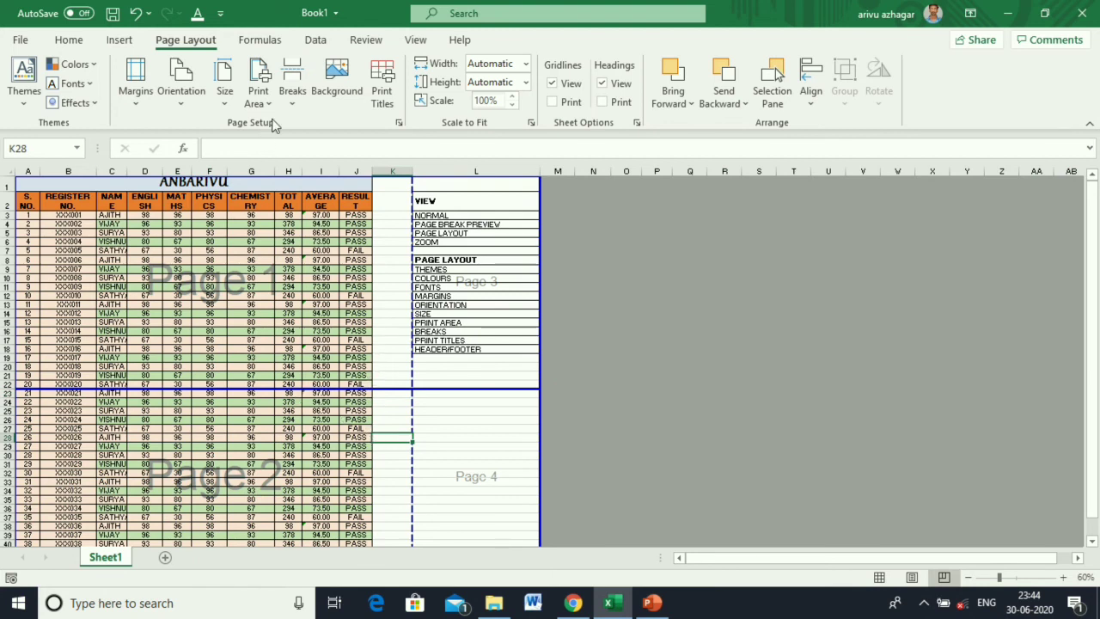
Select the ORIENTATION, BREAKS and PRINT TITLES notes and open Page Setup's print titles.
left_click(436, 308)
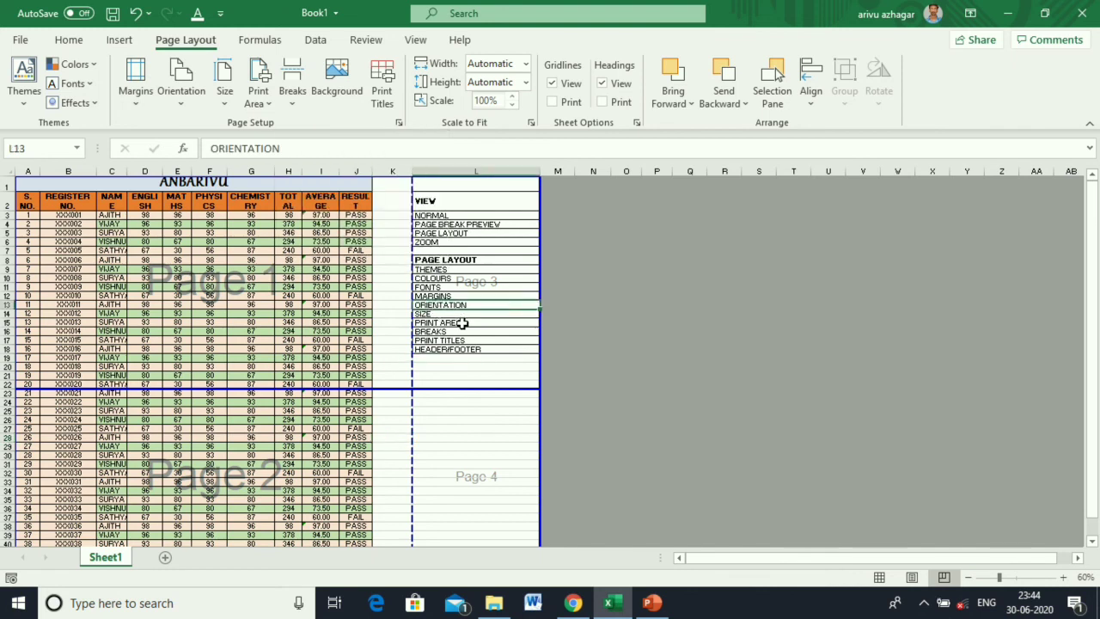
left_click(459, 332)
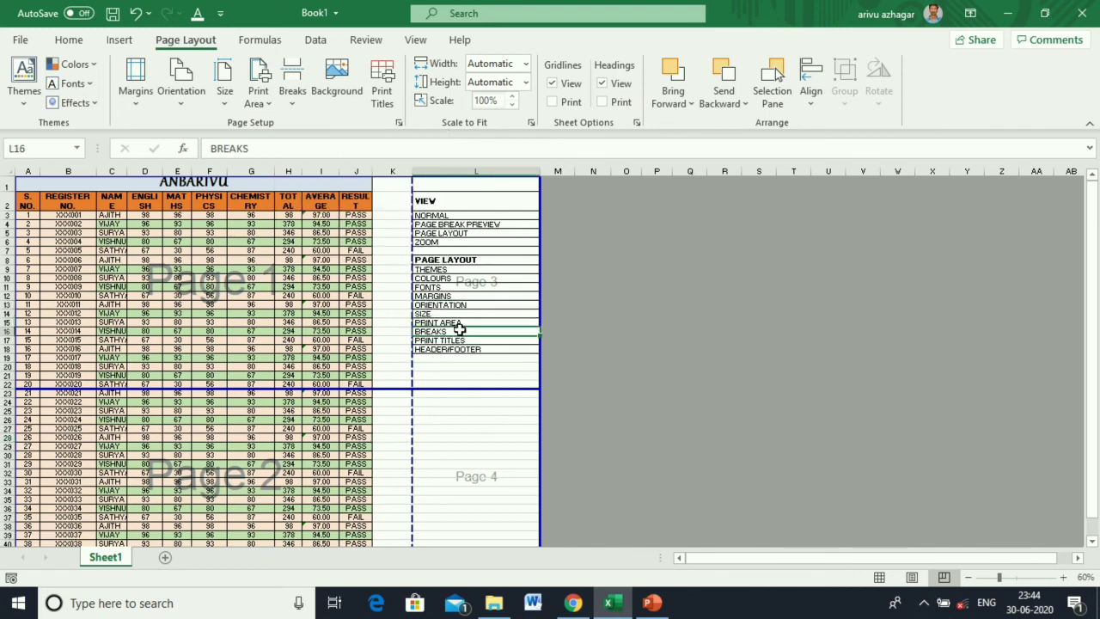
left_click(460, 340)
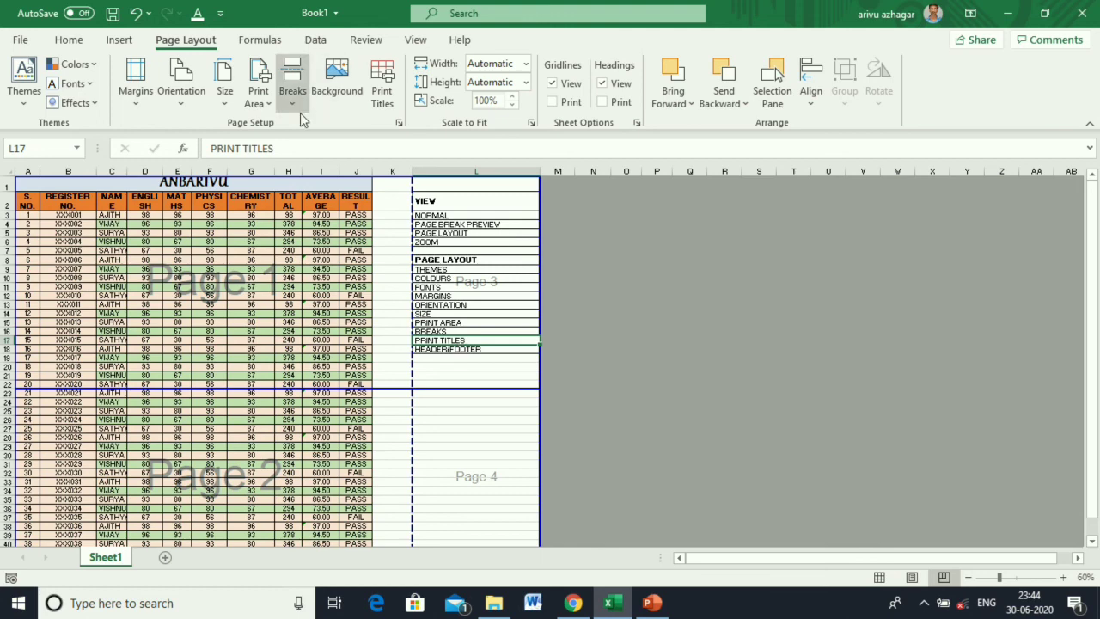
left_click(382, 91)
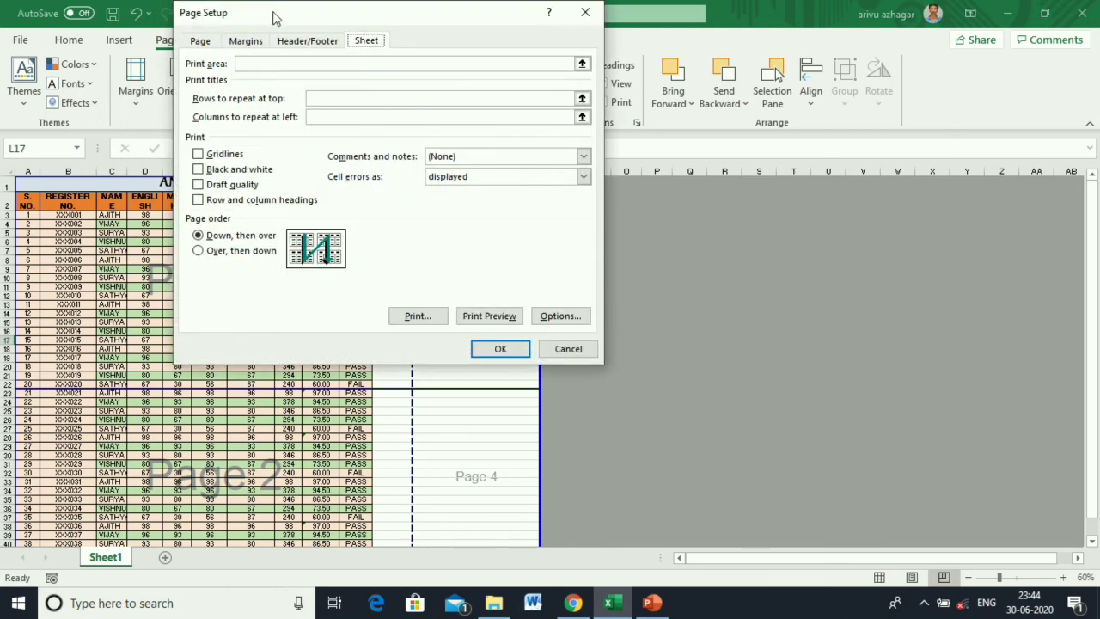
Close Page Setup unchanged and scroll through the print preview pages.
left_click_drag(275, 14, 304, 16)
left_click(581, 344)
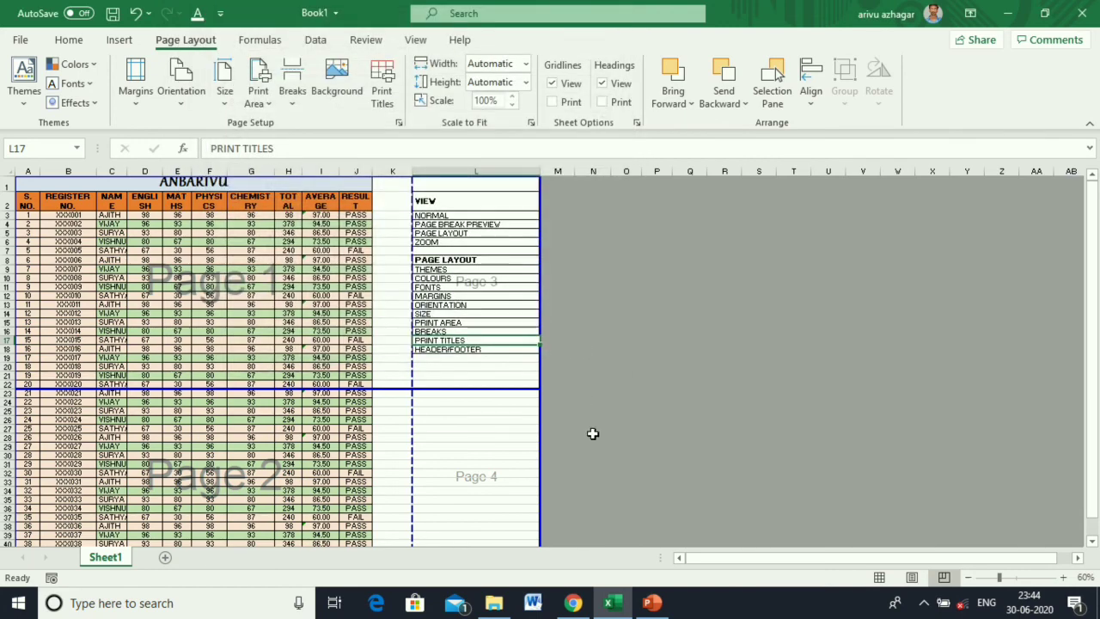
key("ctrl+p")
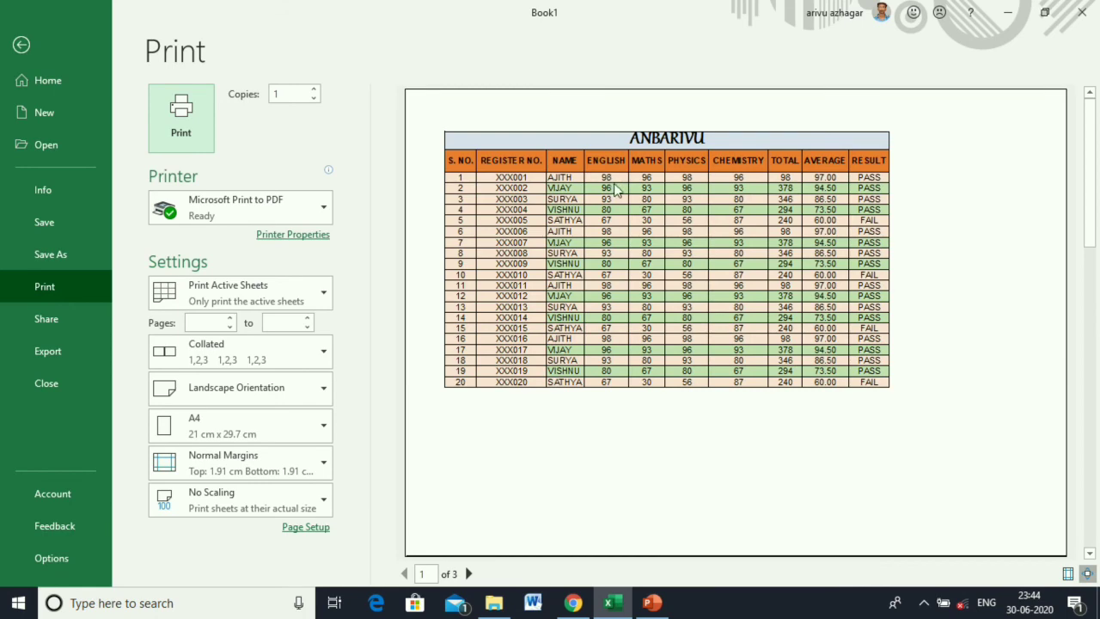
scroll(615, 191, "down", 1)
scroll(615, 191, "down", 1)
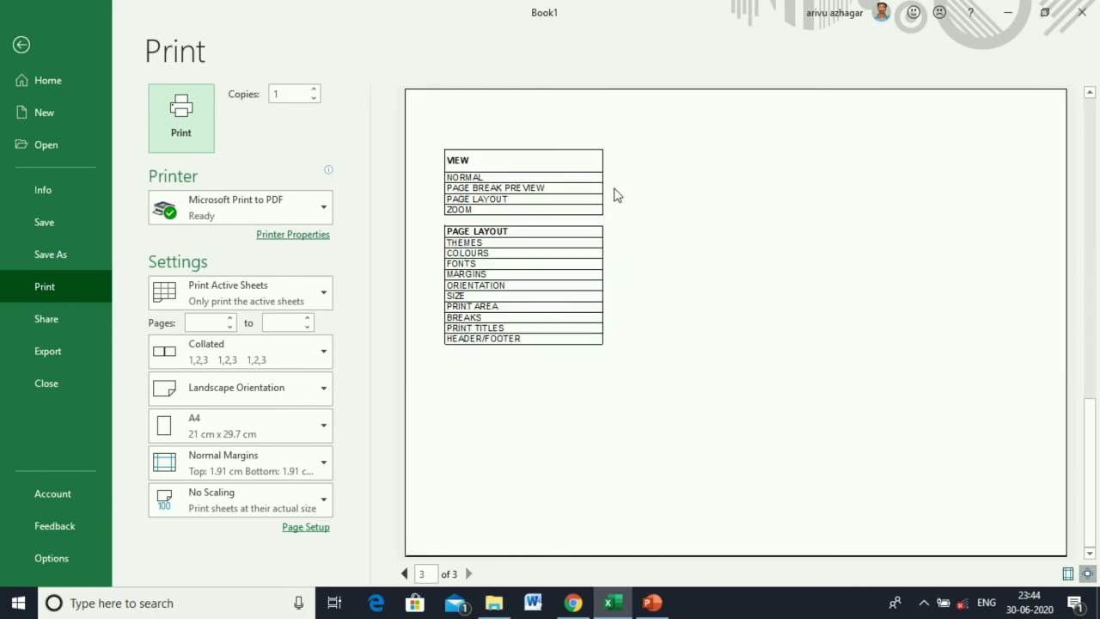
scroll(614, 194, "up", 2)
left_click(21, 45)
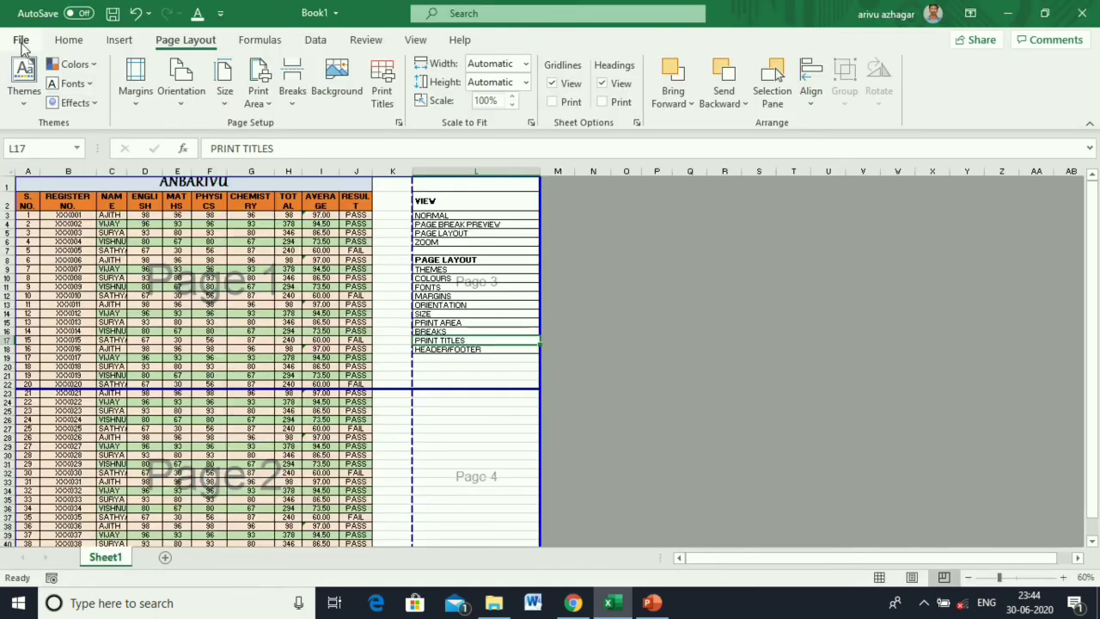
Set row 2 ($2:$2) as the rows to repeat at top.
left_click(384, 103)
left_click(396, 98)
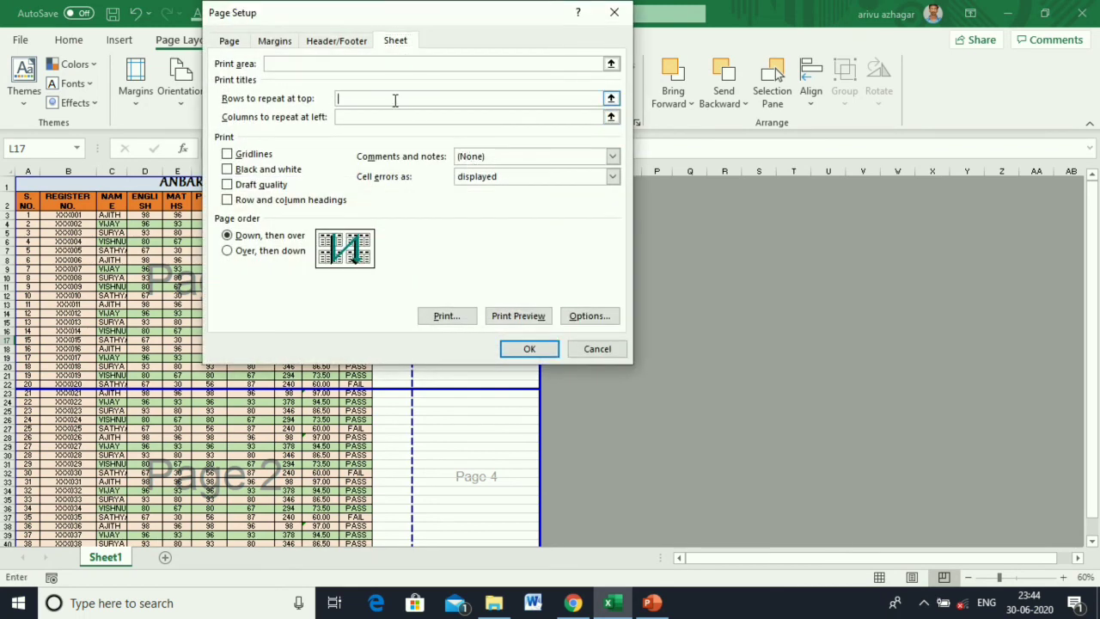
left_click(8, 206)
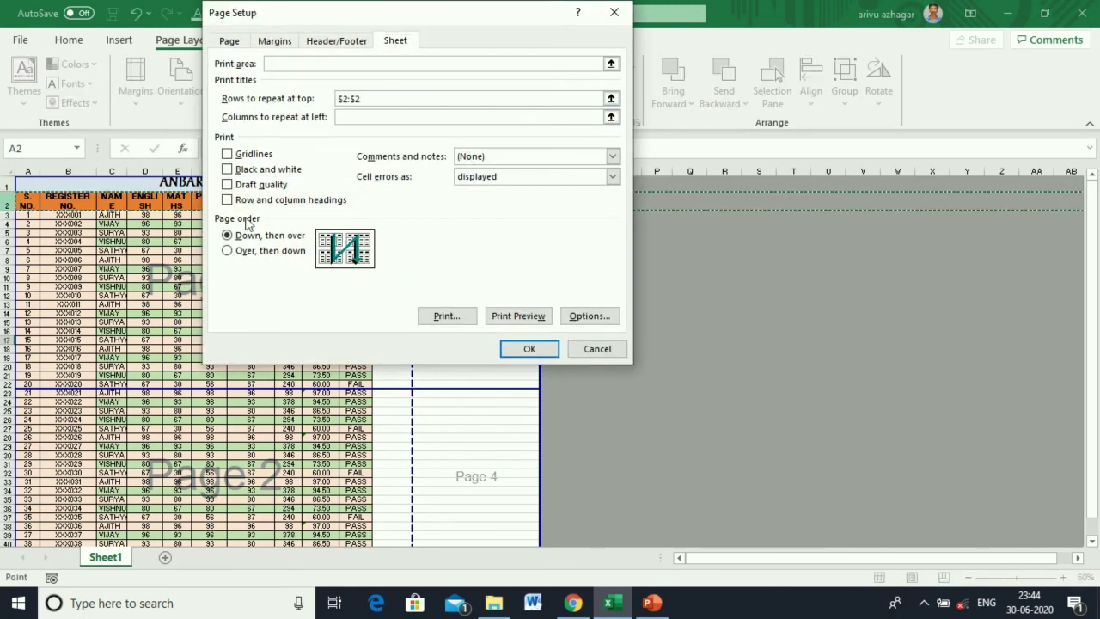
left_click(530, 349)
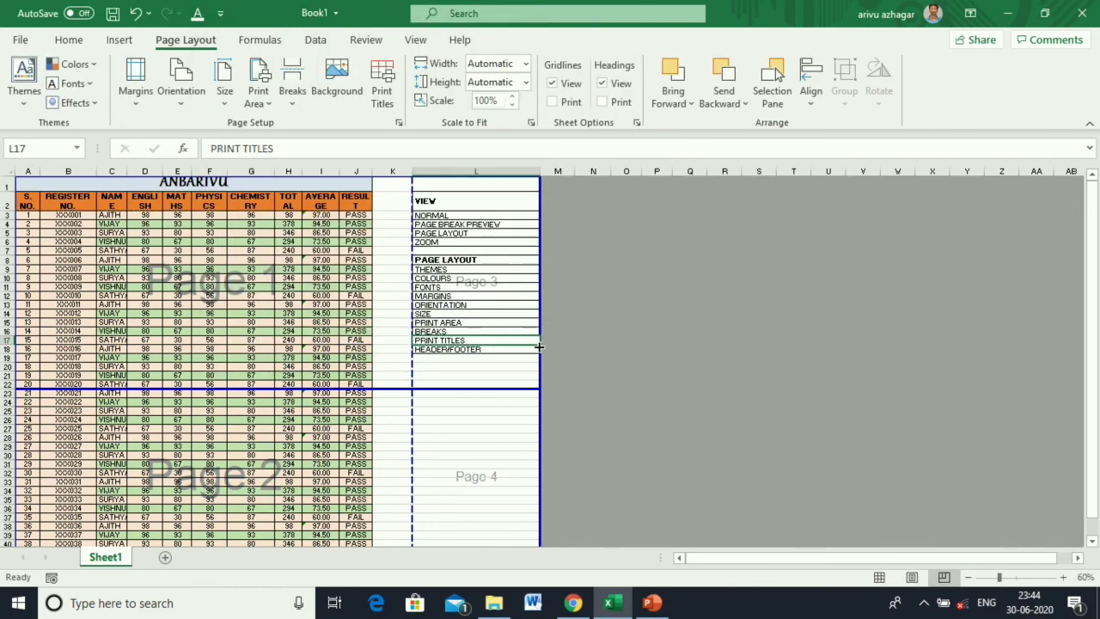
Preview the four pages to confirm the repeated row 2 headings.
key("ctrl+p")
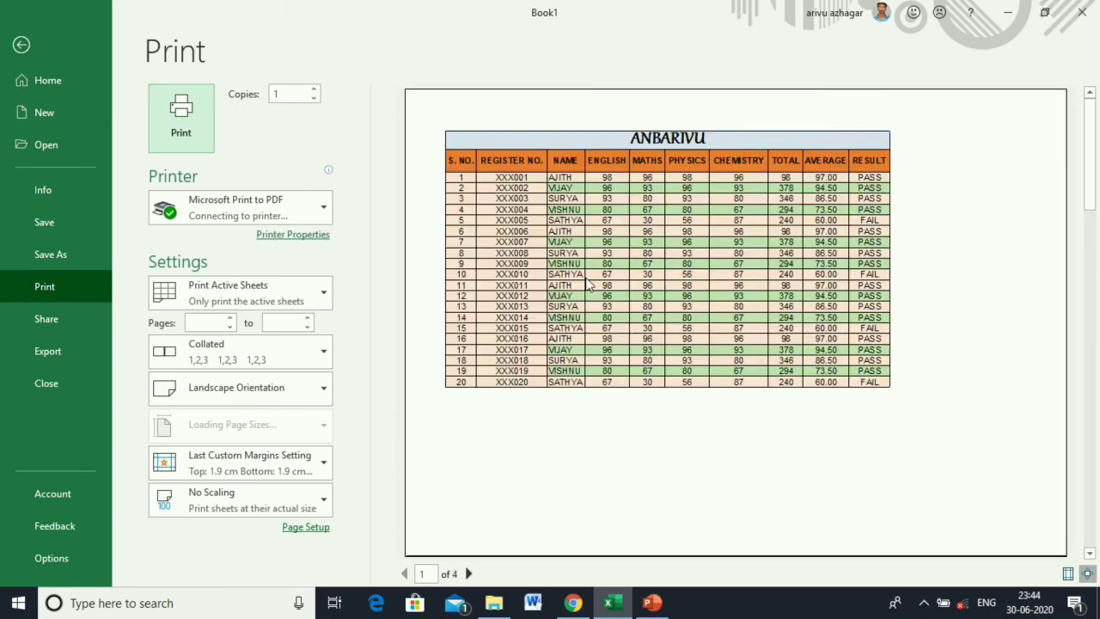
scroll(587, 273, "down", 1)
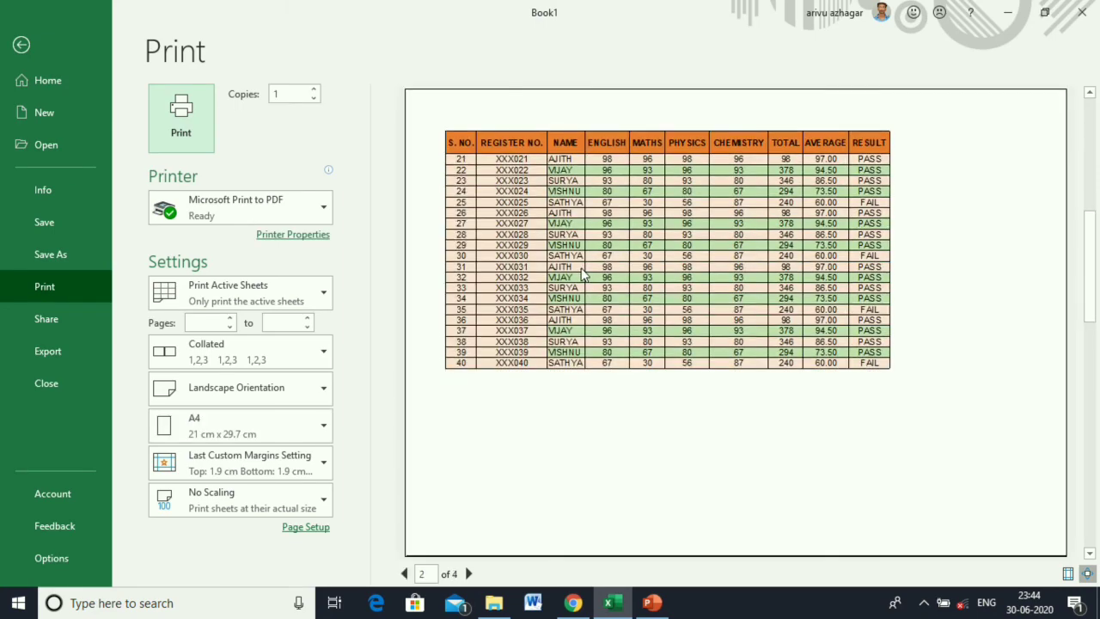
scroll(581, 274, "down", 1)
scroll(582, 273, "up", 1)
scroll(581, 273, "up", 1)
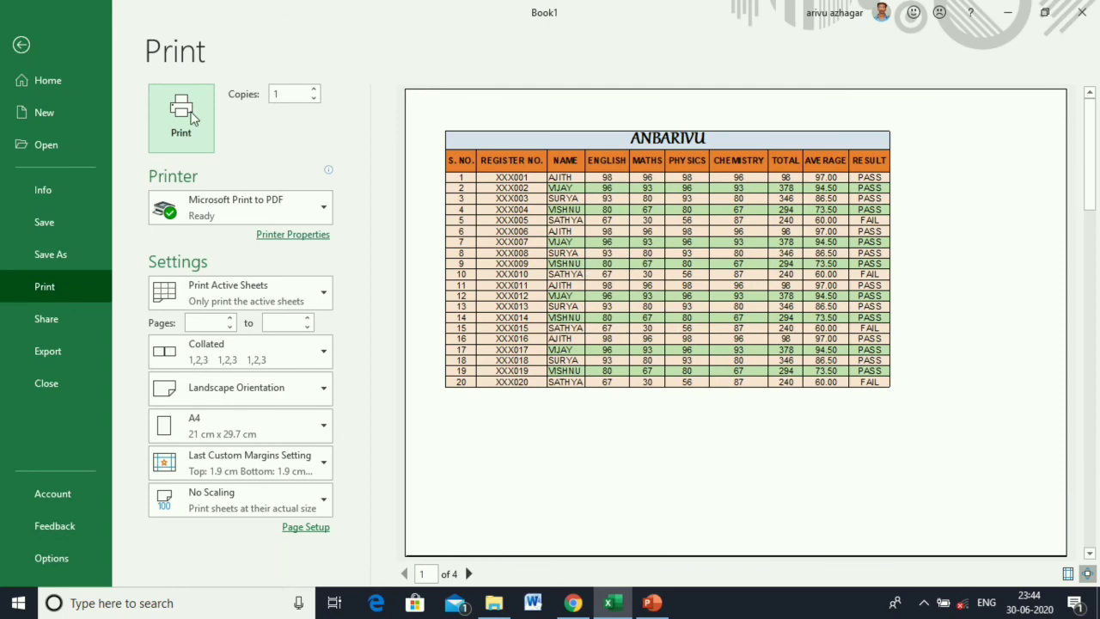
left_click(21, 45)
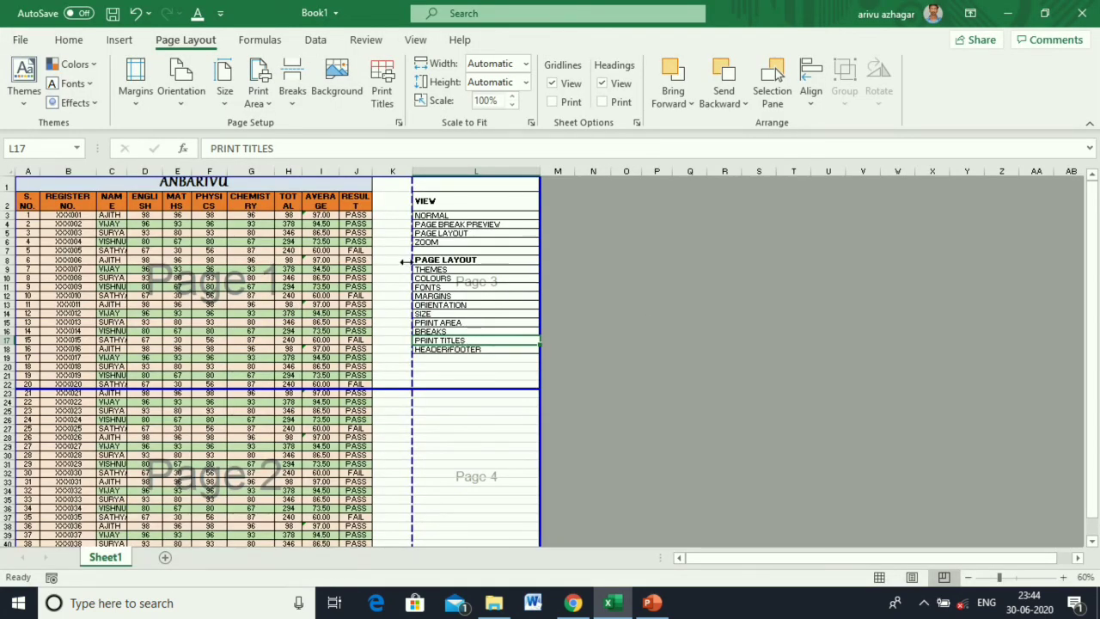
Set the page order to Down, then over in Page Setup's Sheet settings.
left_click(388, 110)
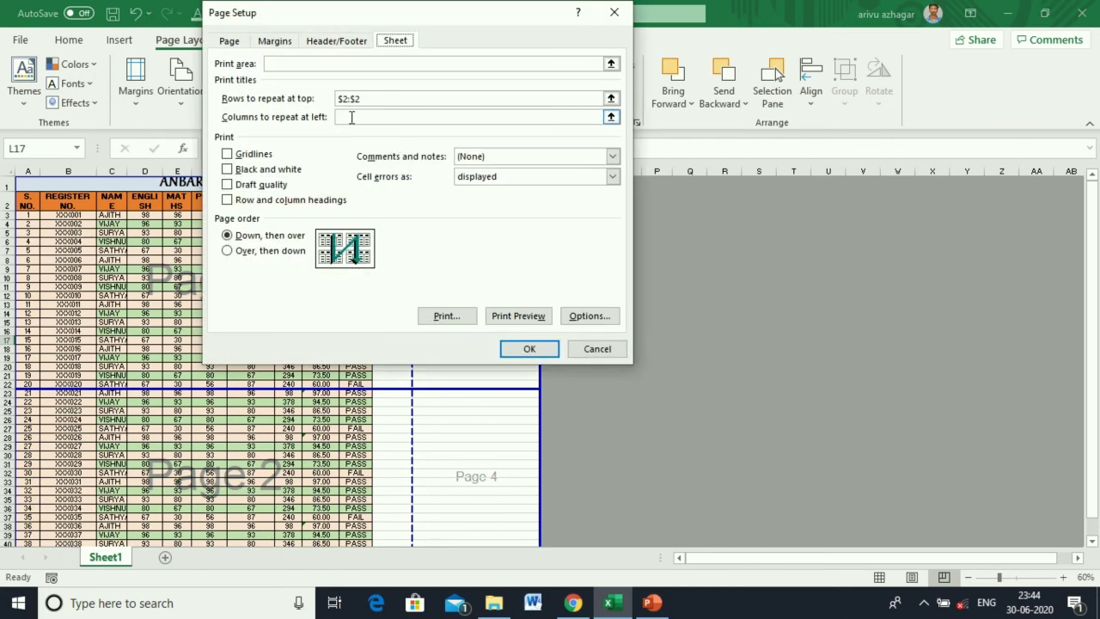
left_click(351, 117)
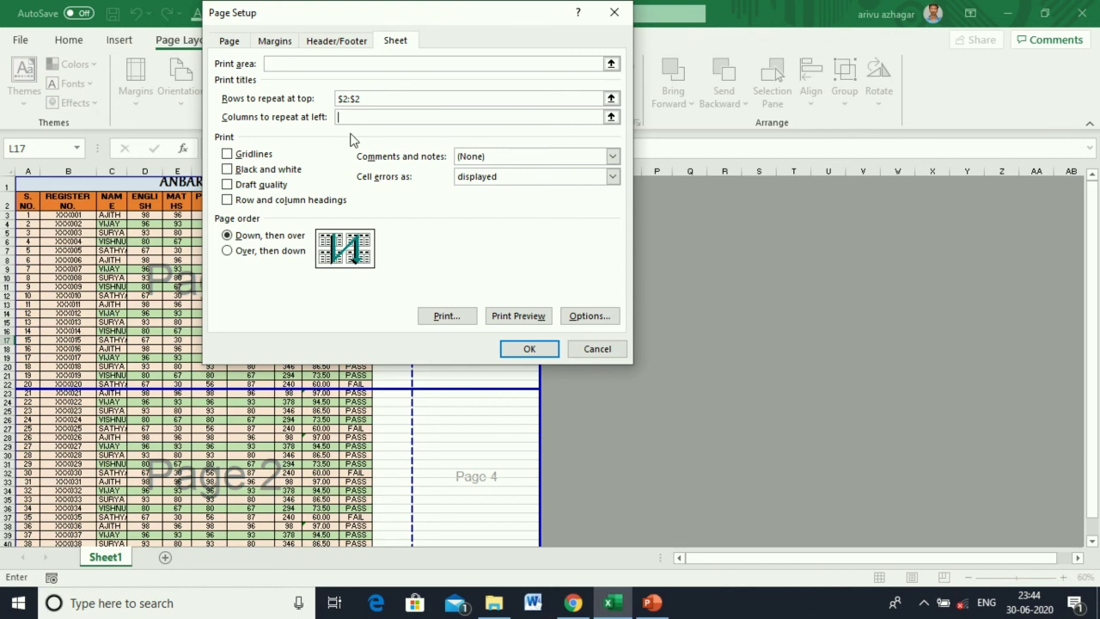
left_click(281, 255)
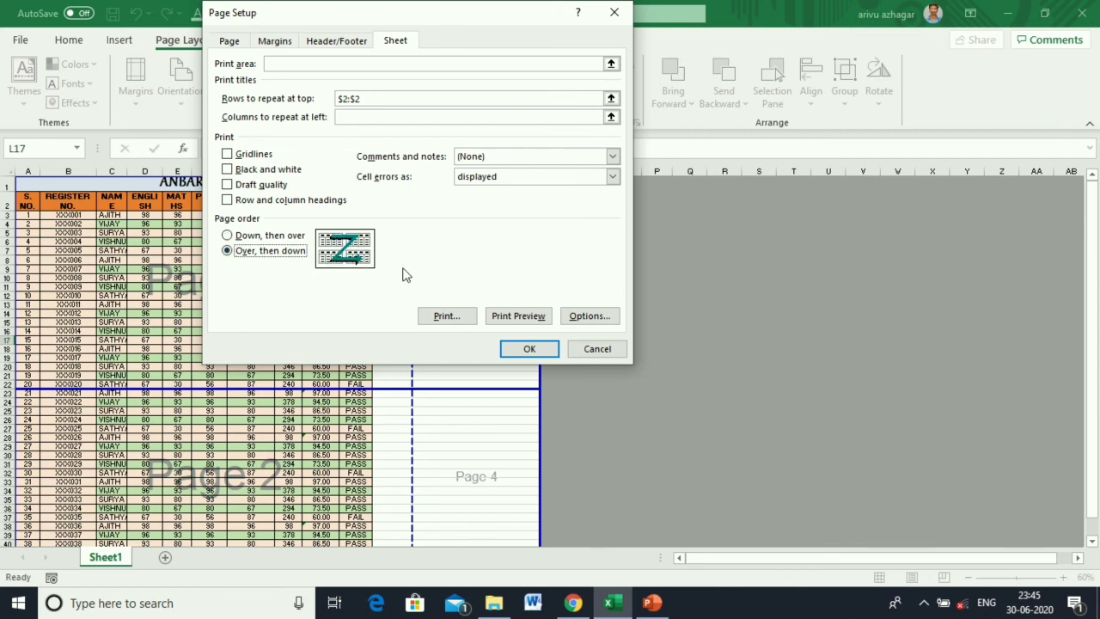
left_click(265, 236)
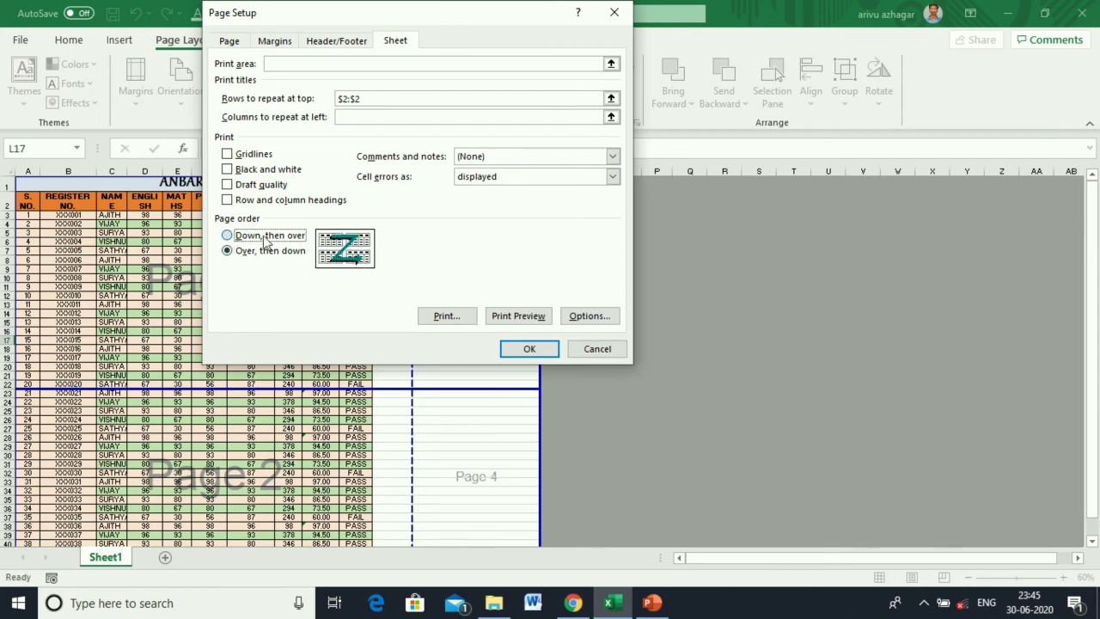
Add ANBARIVU as the left custom header, apply it, and check the print preview.
left_click(335, 40)
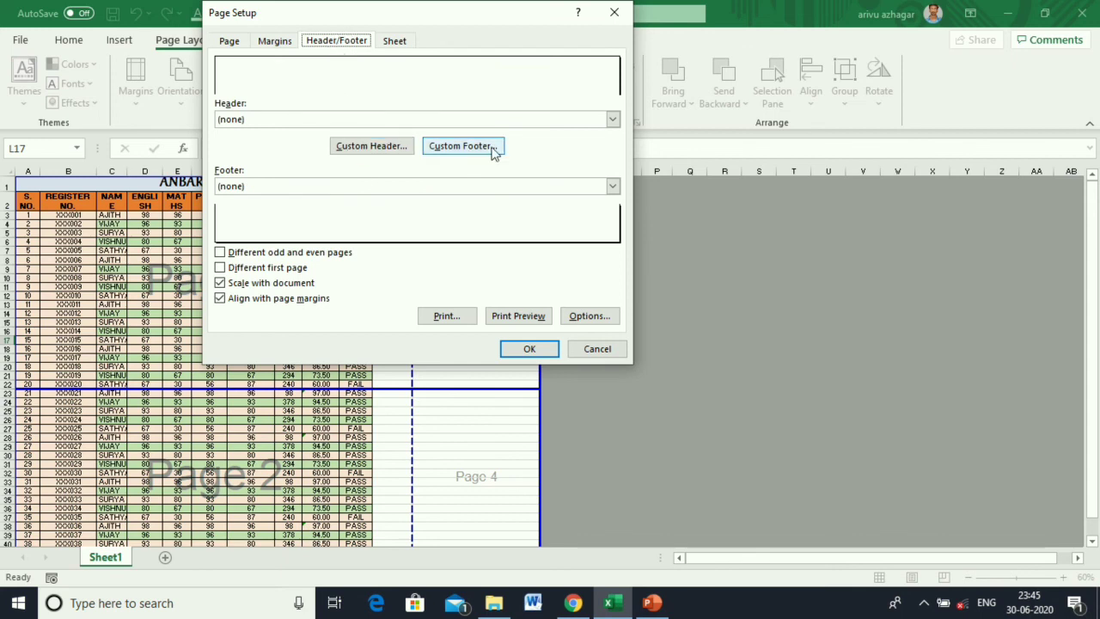
left_click(365, 147)
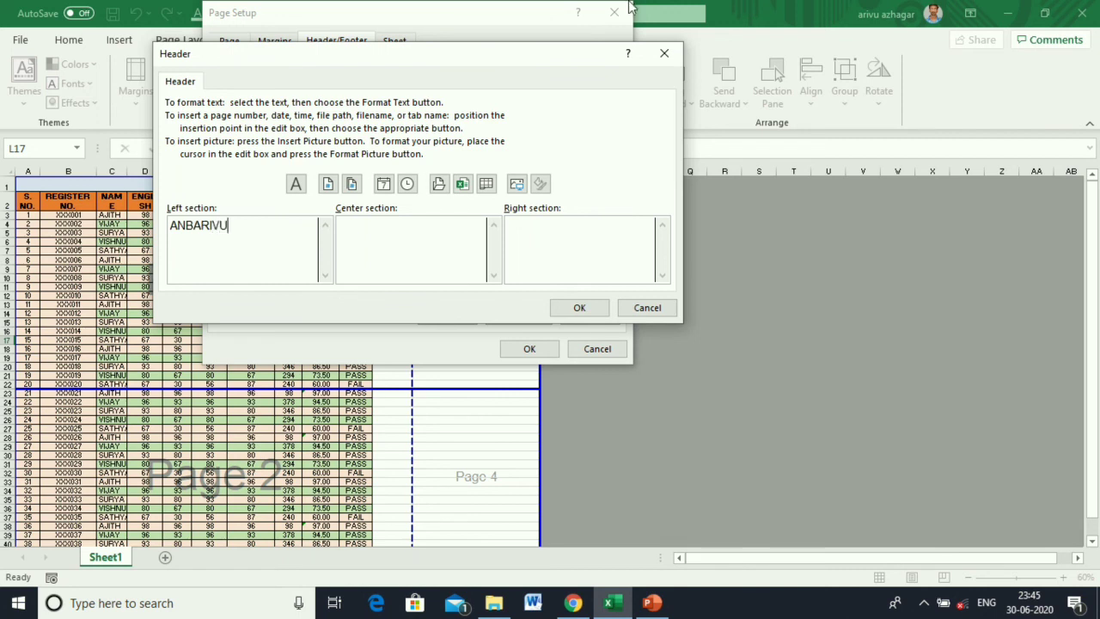
left_click(579, 308)
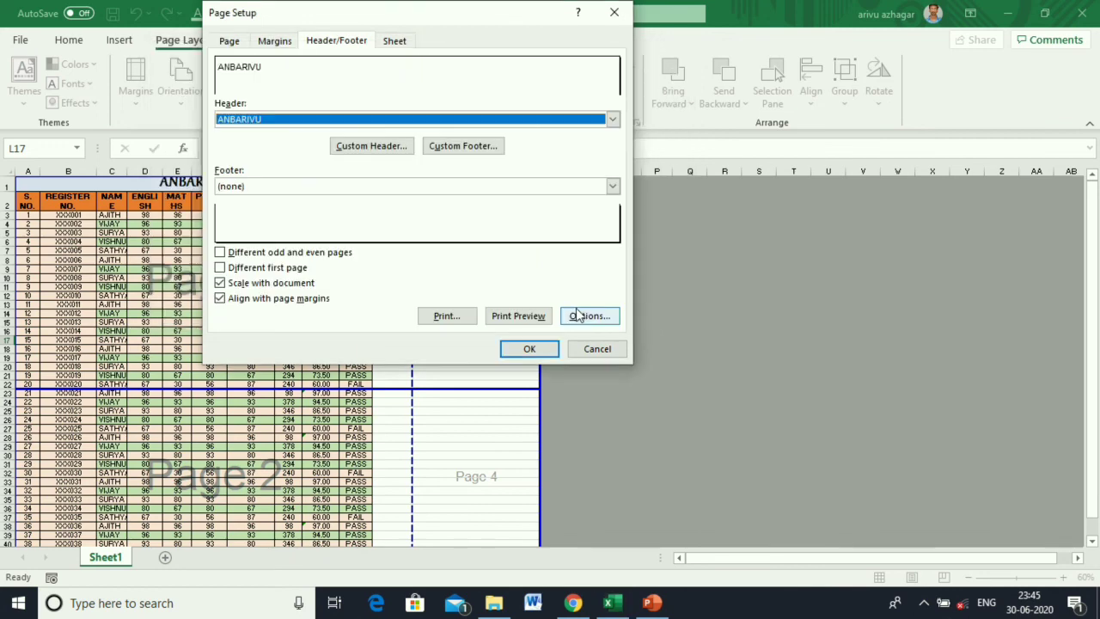
left_click(531, 350)
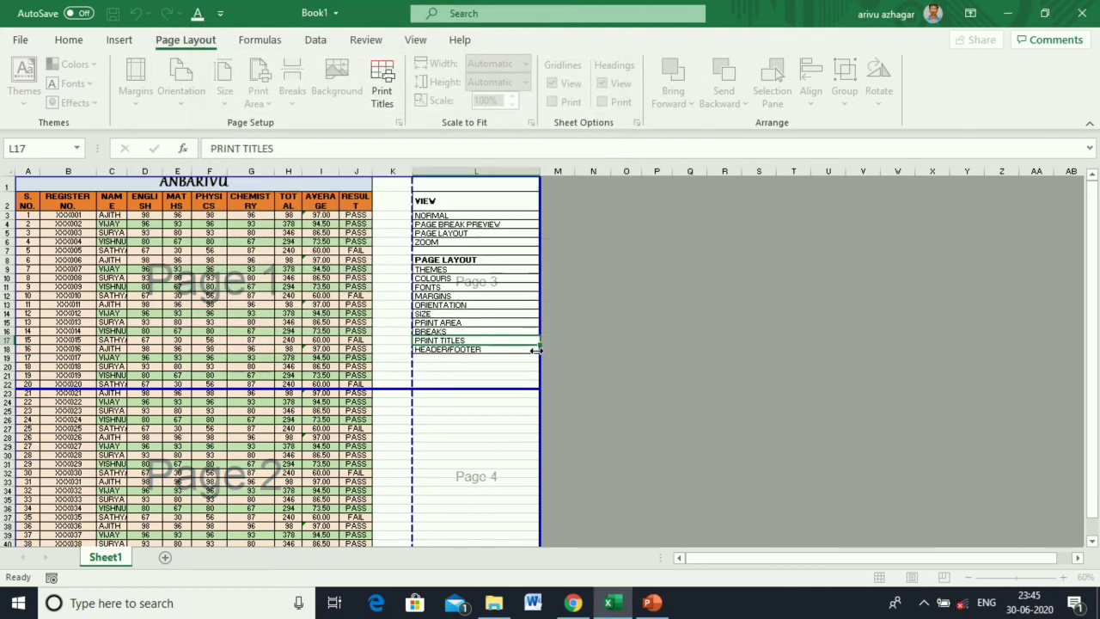
key("ctrl+p")
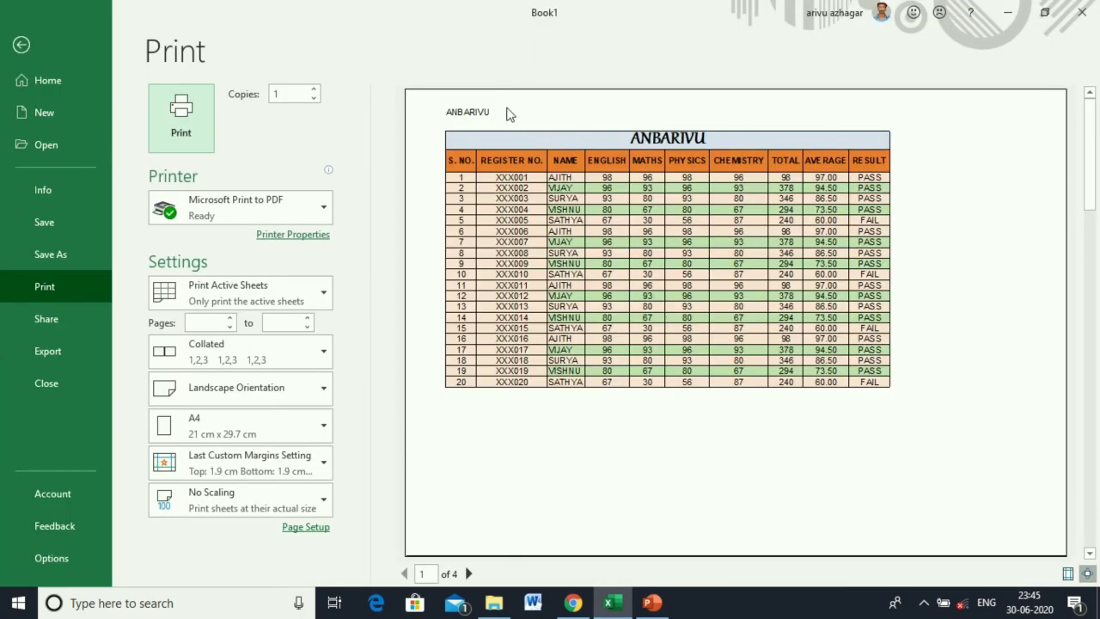
left_click(21, 46)
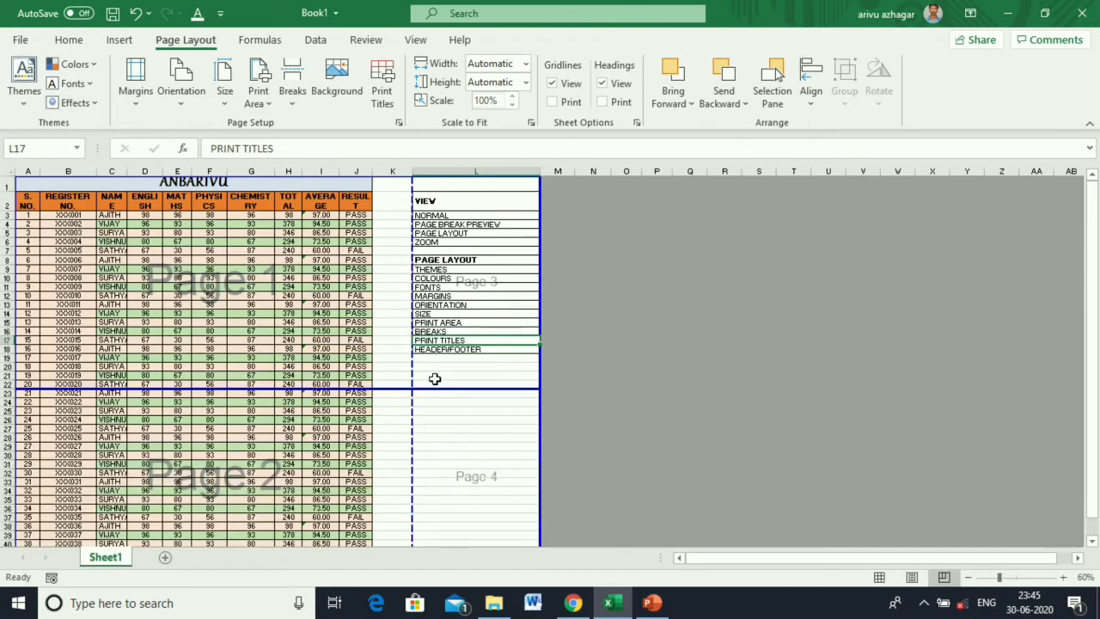
Drag the right page edge to the K/L boundary to drop column L, then preview the printout.
left_click(442, 357)
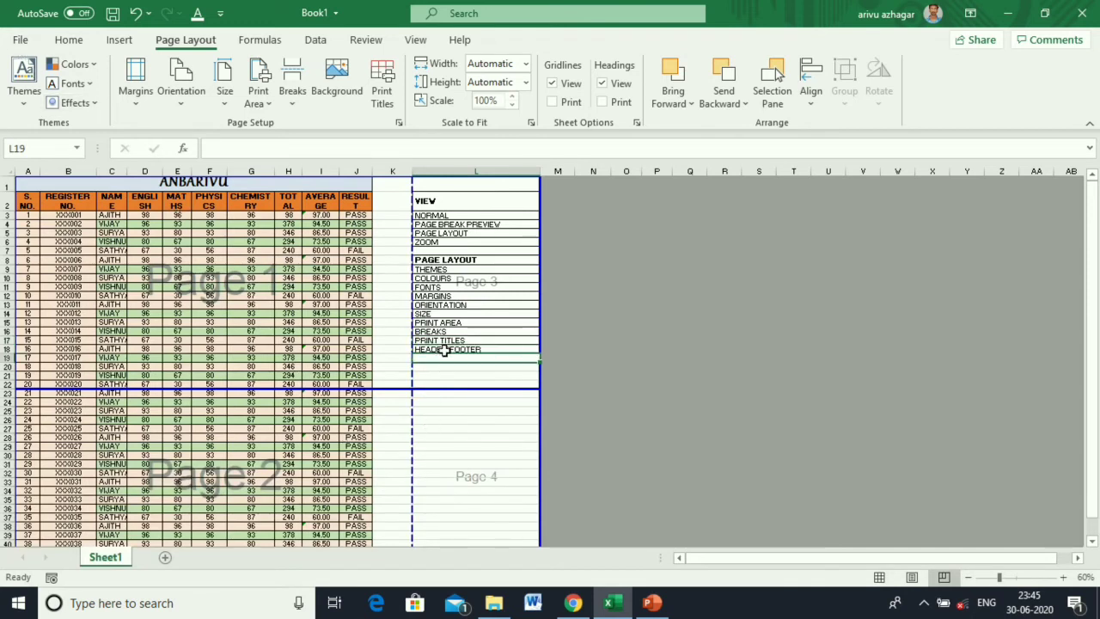
left_click(445, 351)
left_click_drag(540, 380, 417, 361)
scroll(342, 365, "down", 3)
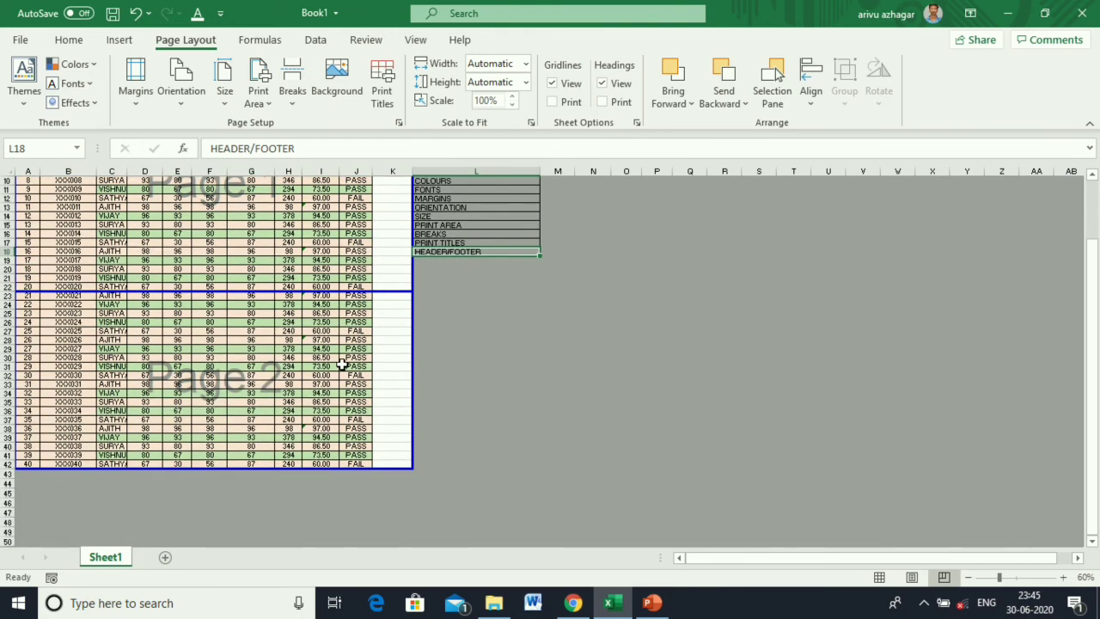
scroll(342, 365, "up", 3)
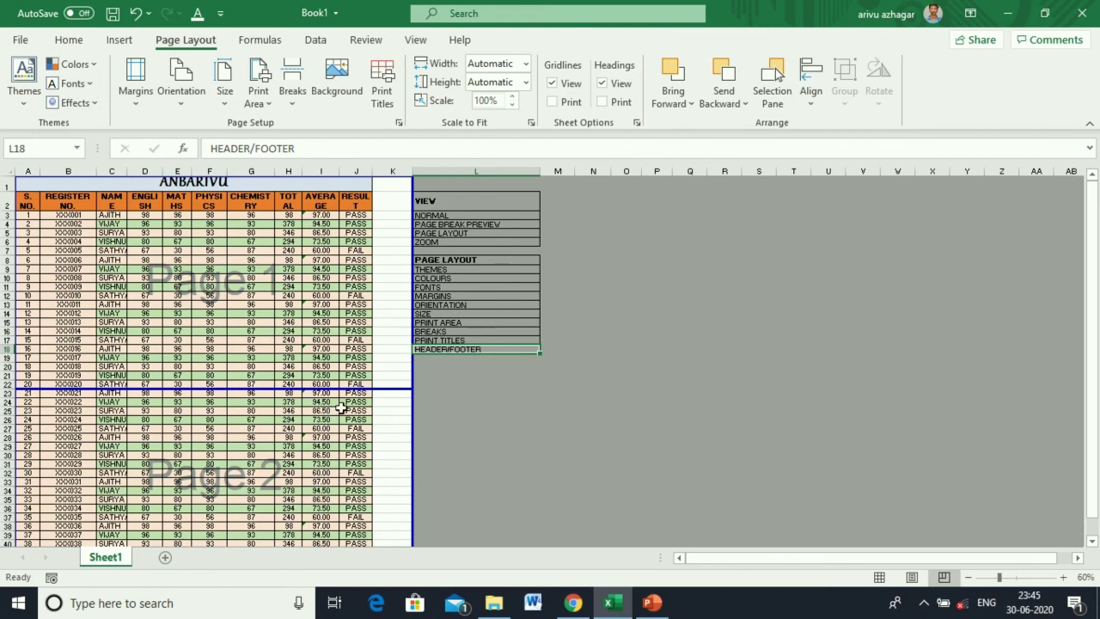
key("ctrl+p")
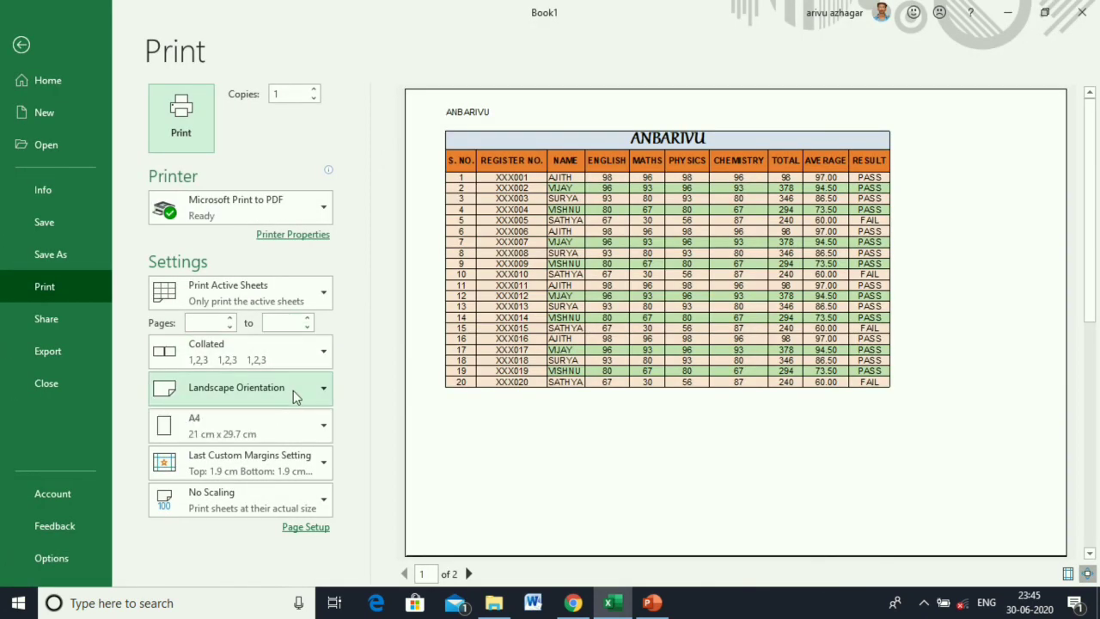
Try Fit Sheet on One Page, then go back to No Scaling.
left_click(247, 502)
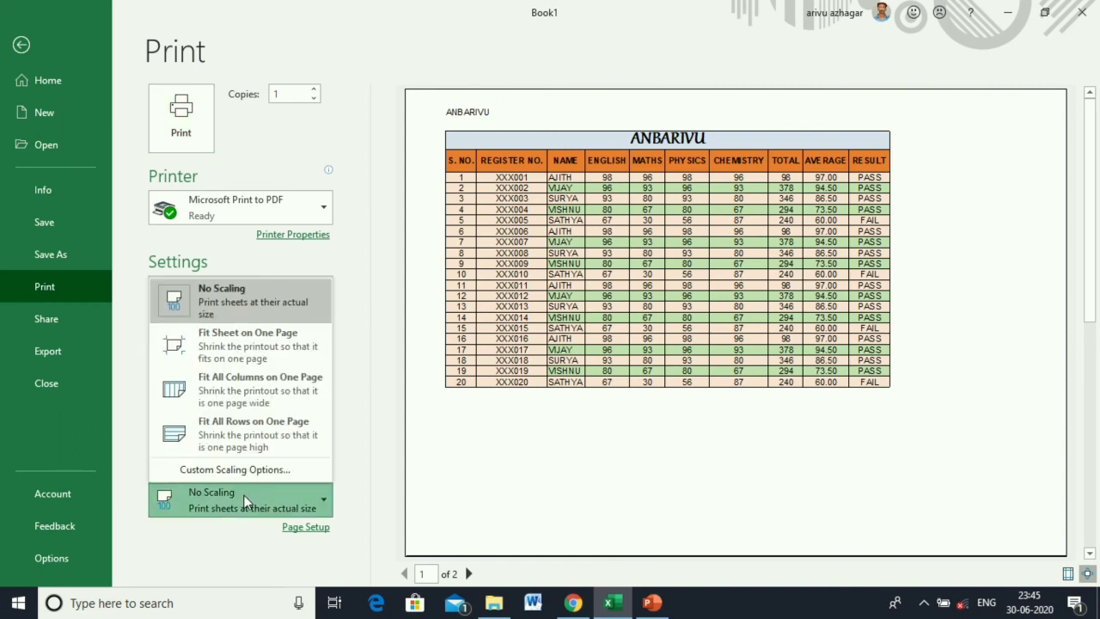
left_click(220, 305)
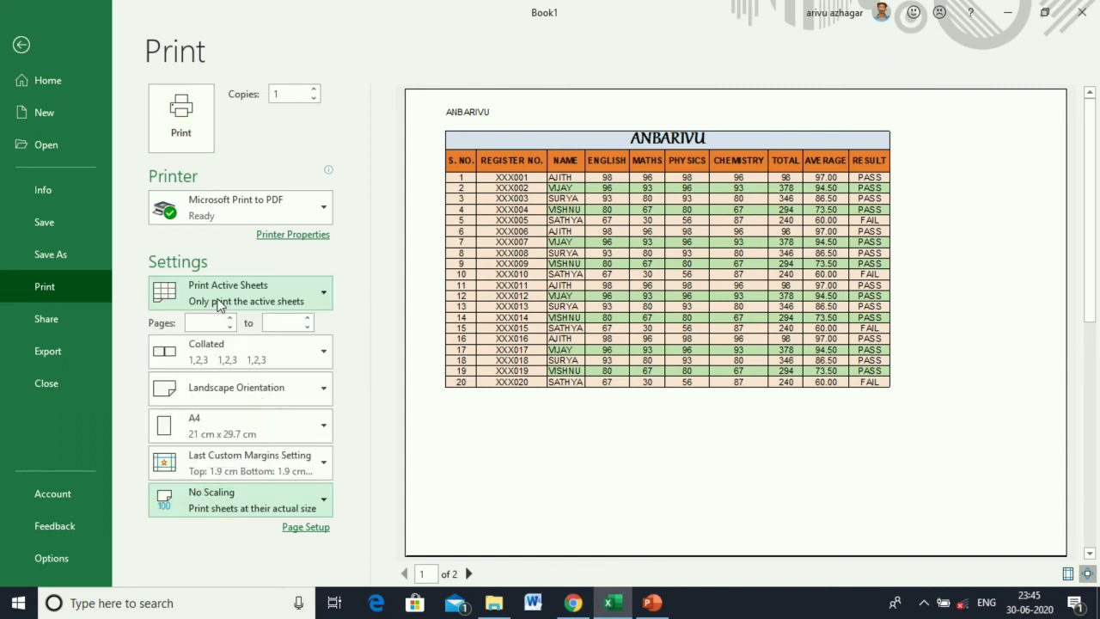
left_click(232, 490)
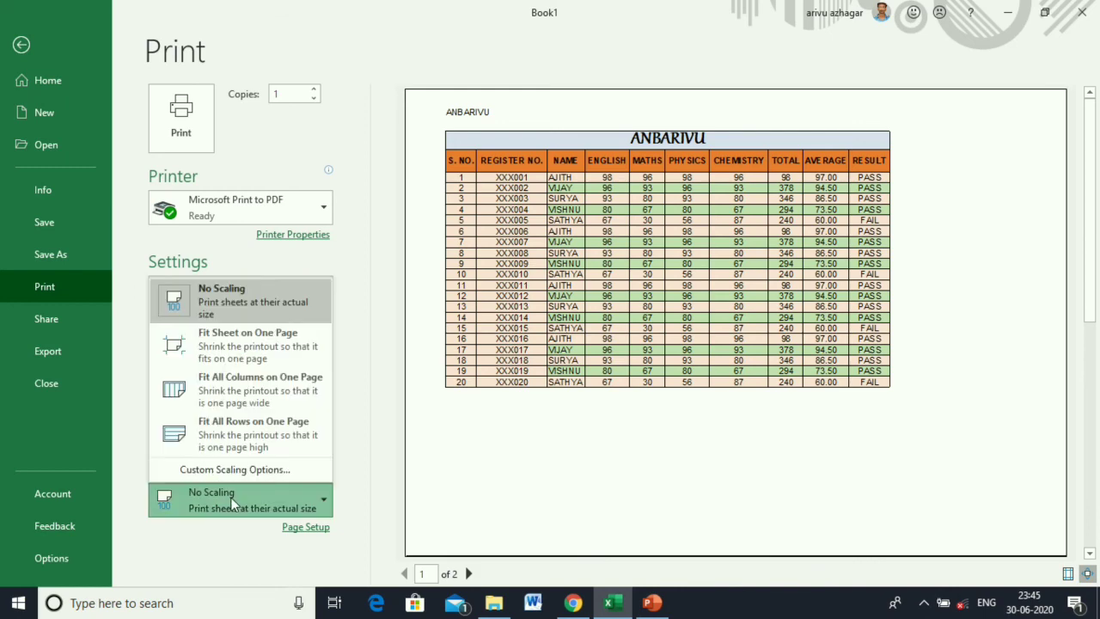
left_click(226, 358)
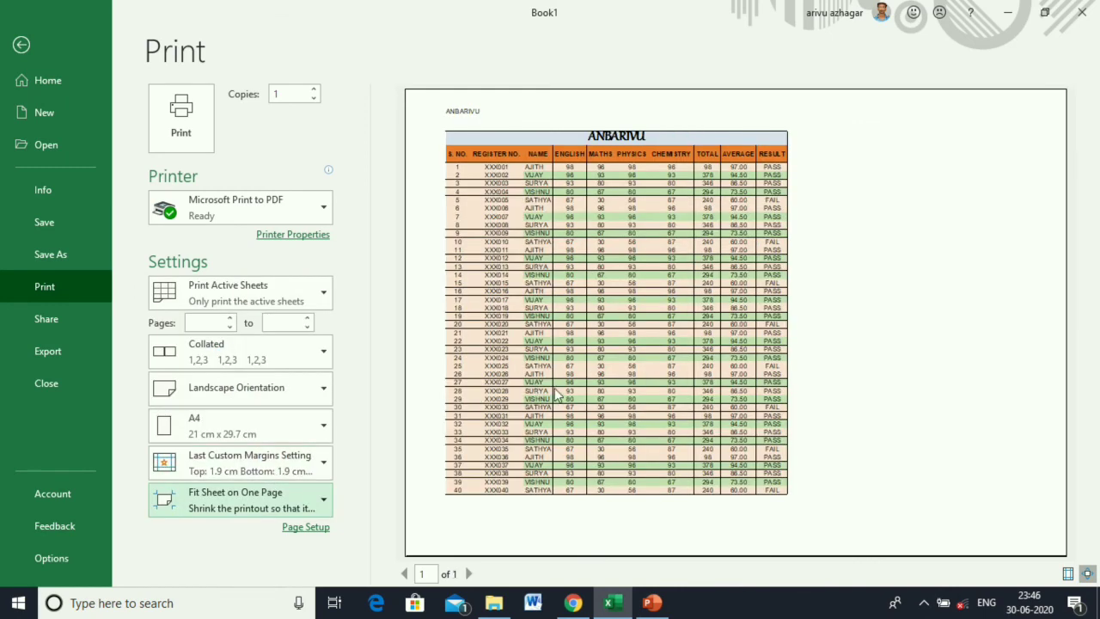
left_click(284, 511)
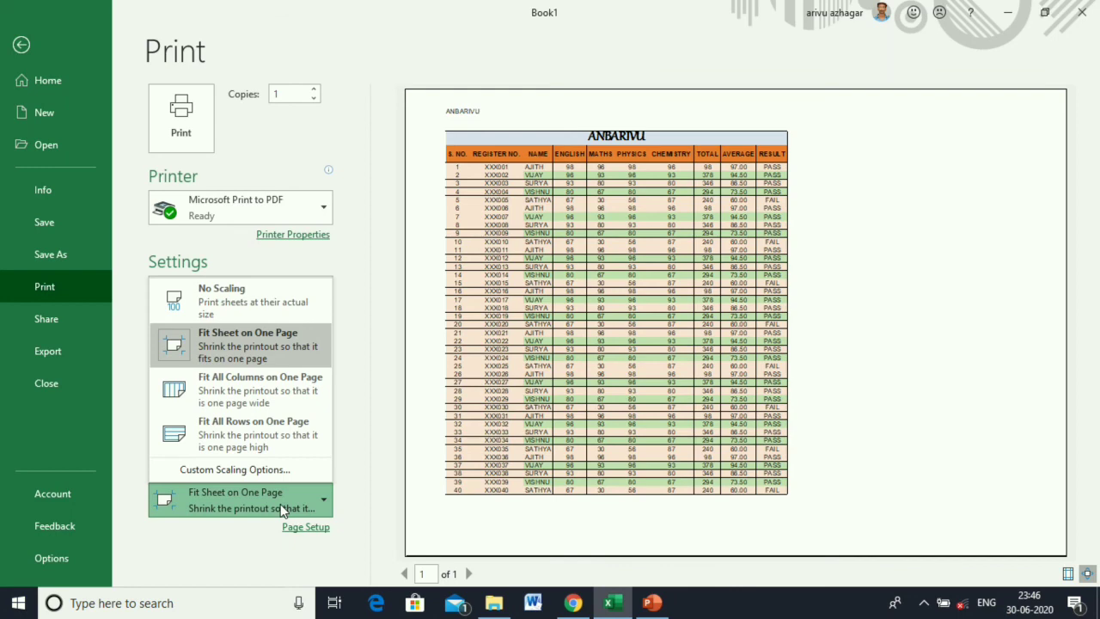
left_click(222, 312)
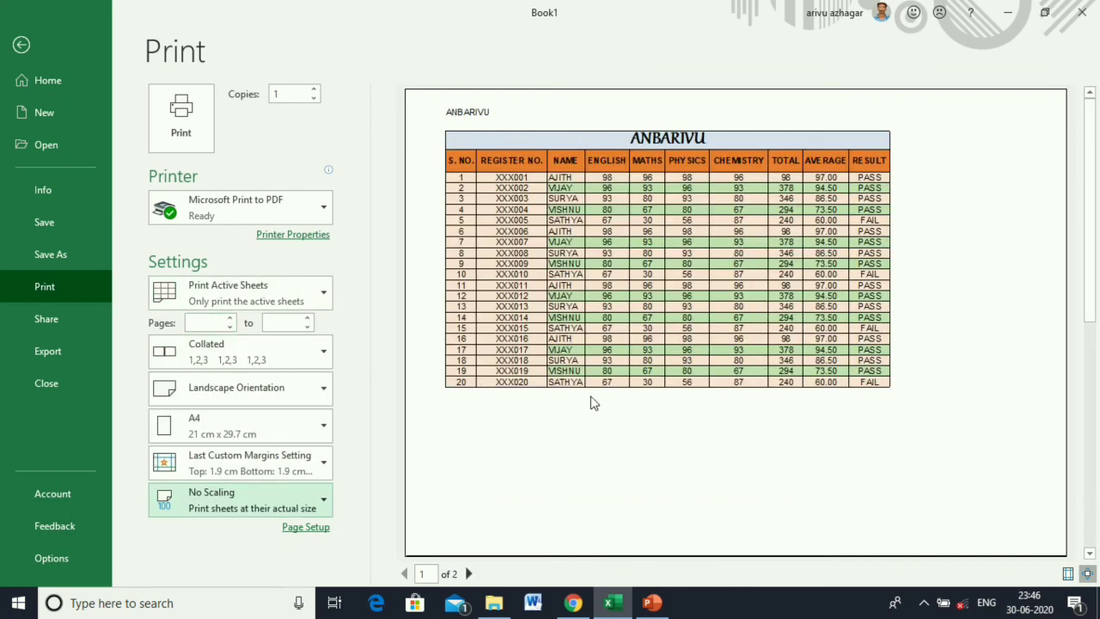
Keep A4 paper and landscape, trying Wide margins before settling on Normal.
left_click(307, 426)
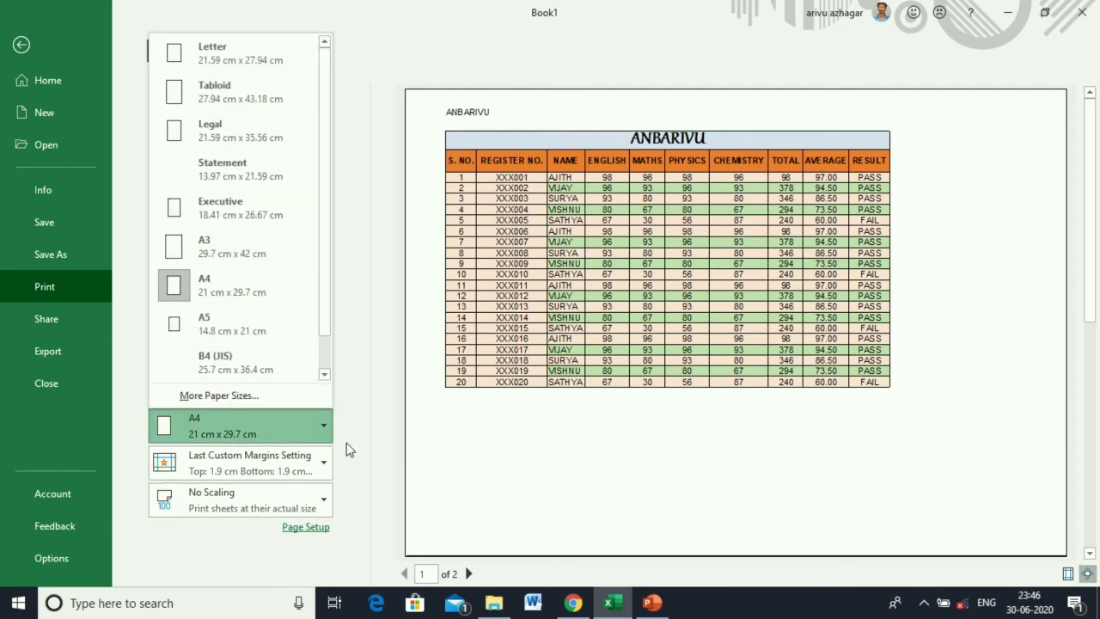
left_click(348, 449)
left_click(307, 453)
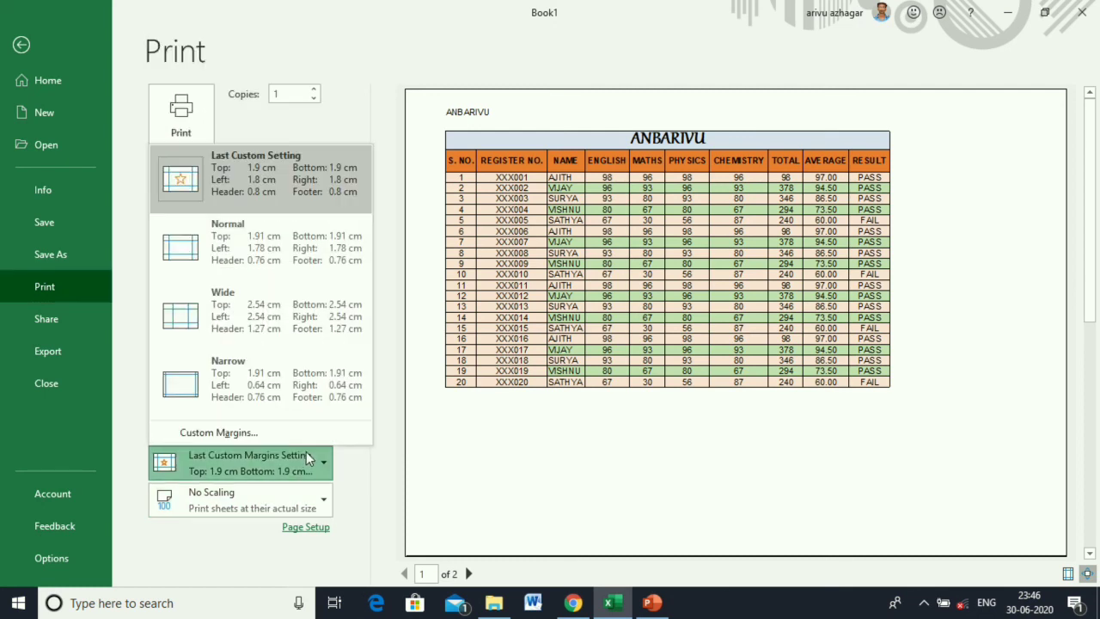
left_click(260, 301)
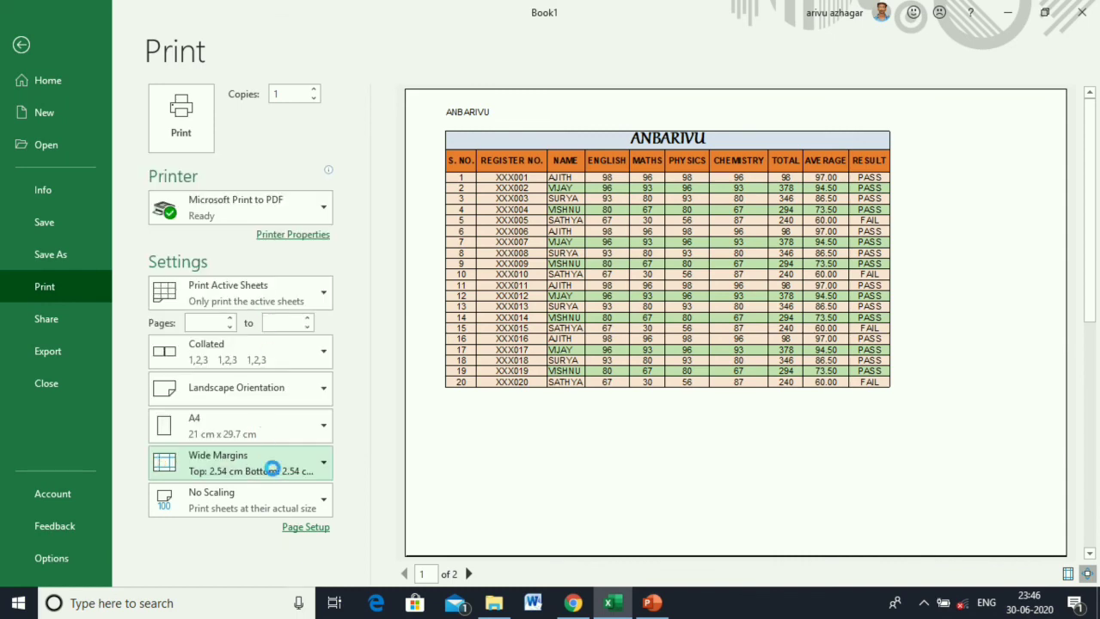
left_click(277, 475)
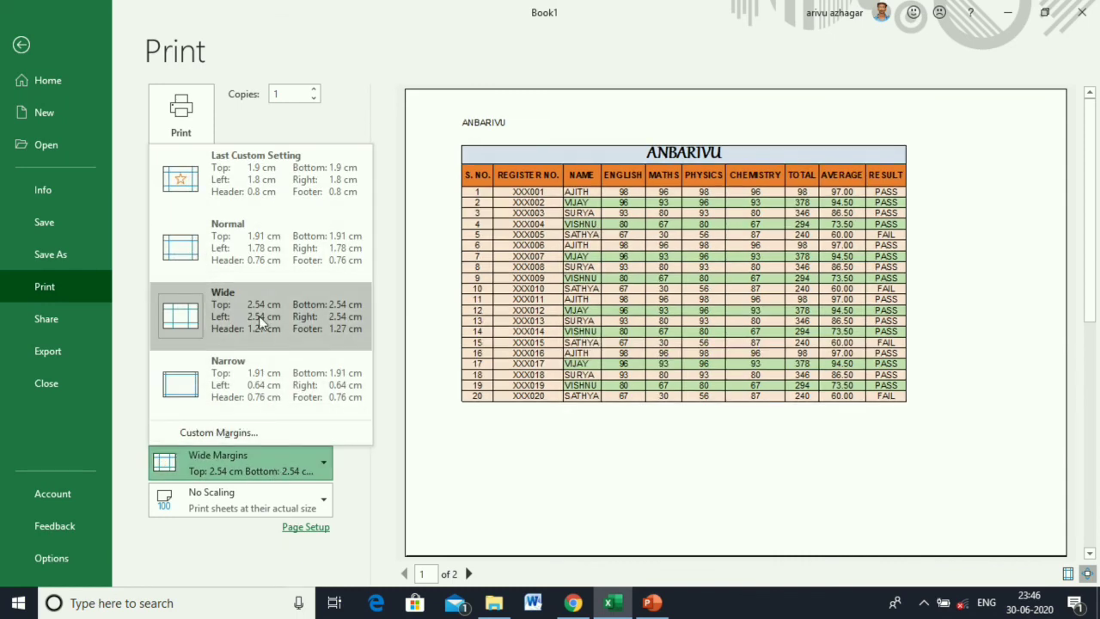
left_click(260, 257)
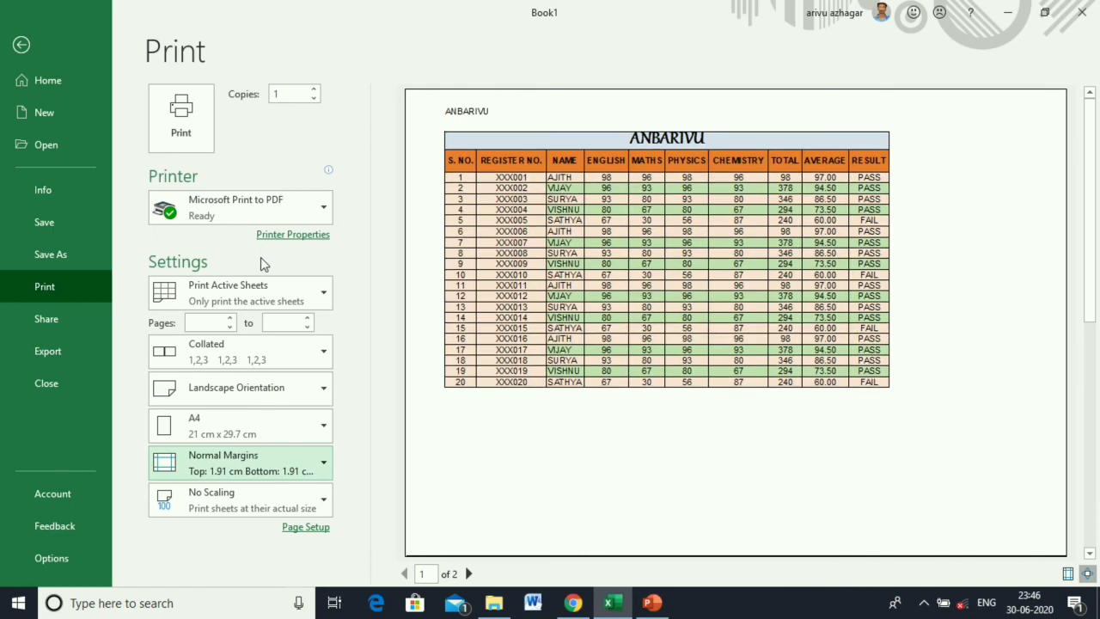
left_click(233, 391)
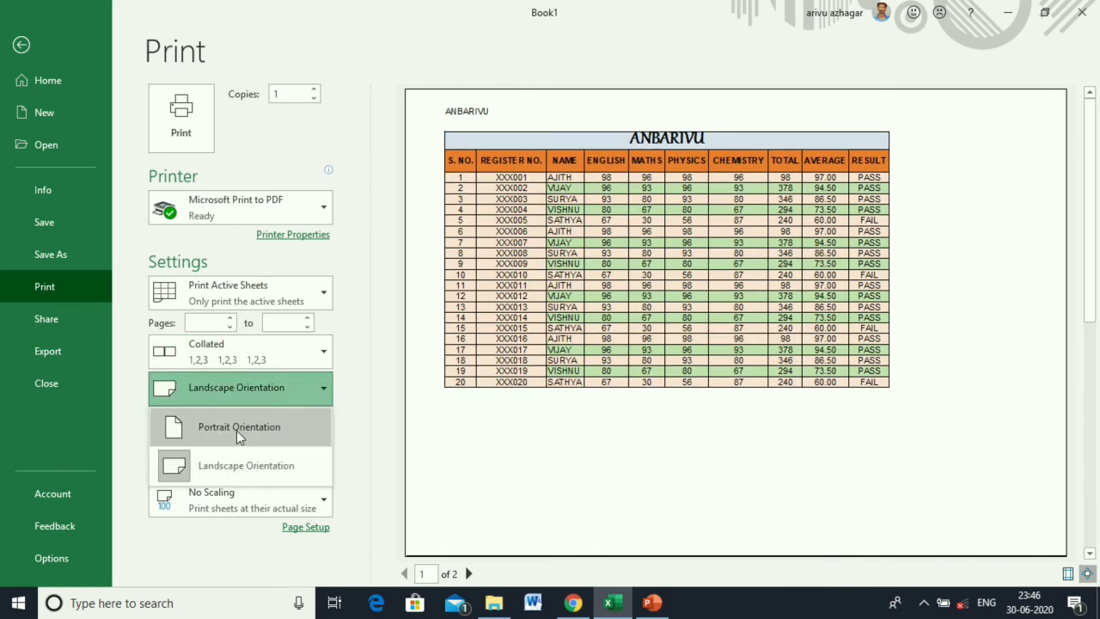
left_click(229, 325)
Limit the print range to pages 1 to 1.
left_click(230, 318)
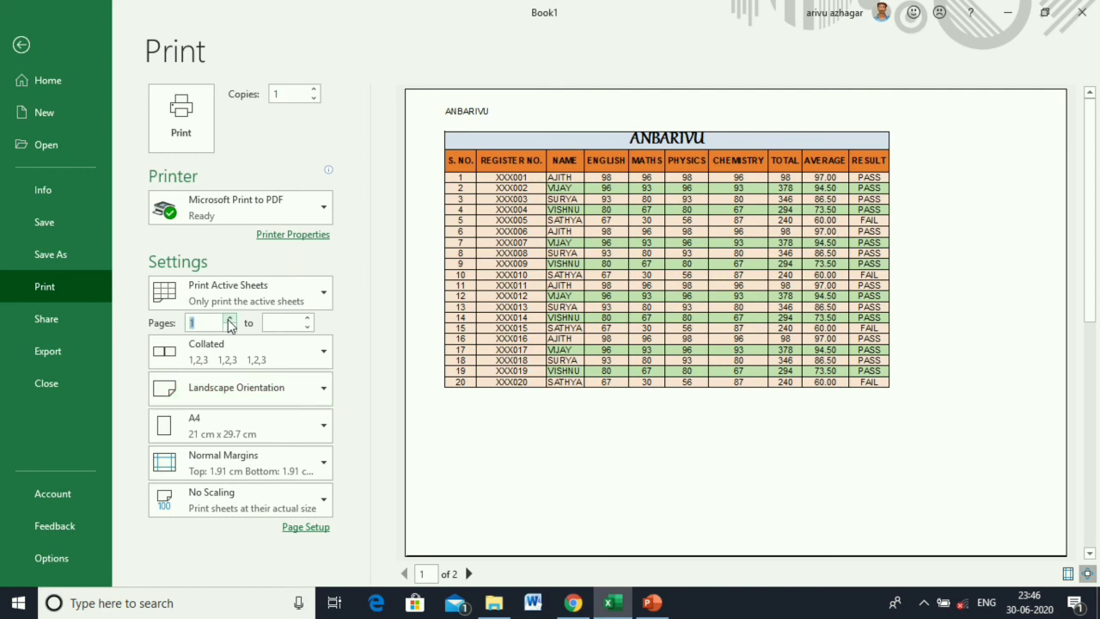
left_click(308, 320)
left_click(307, 328)
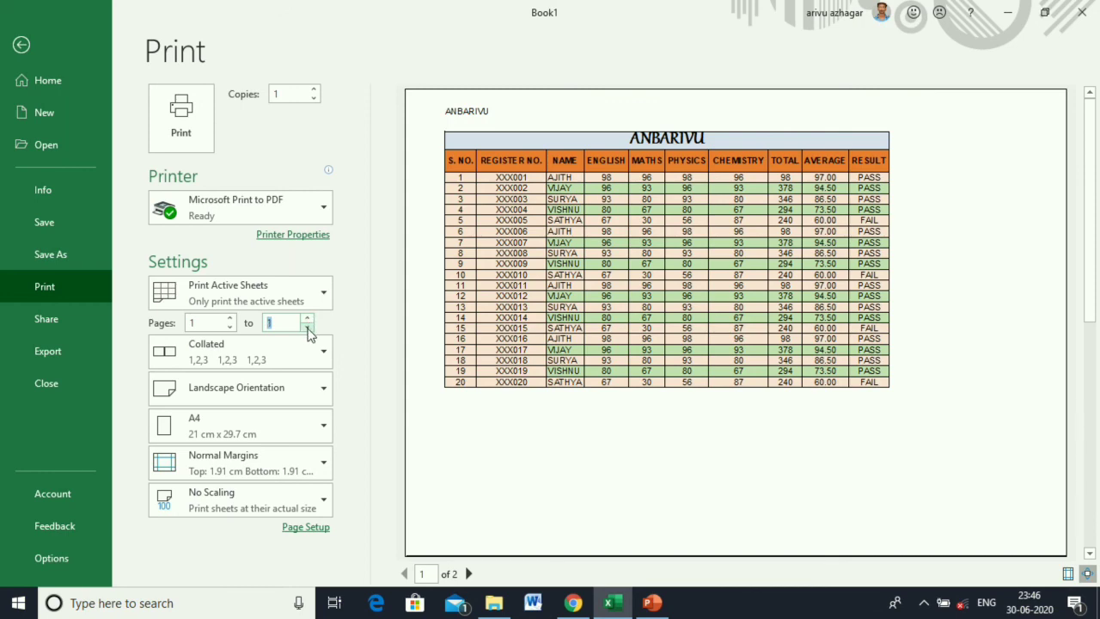